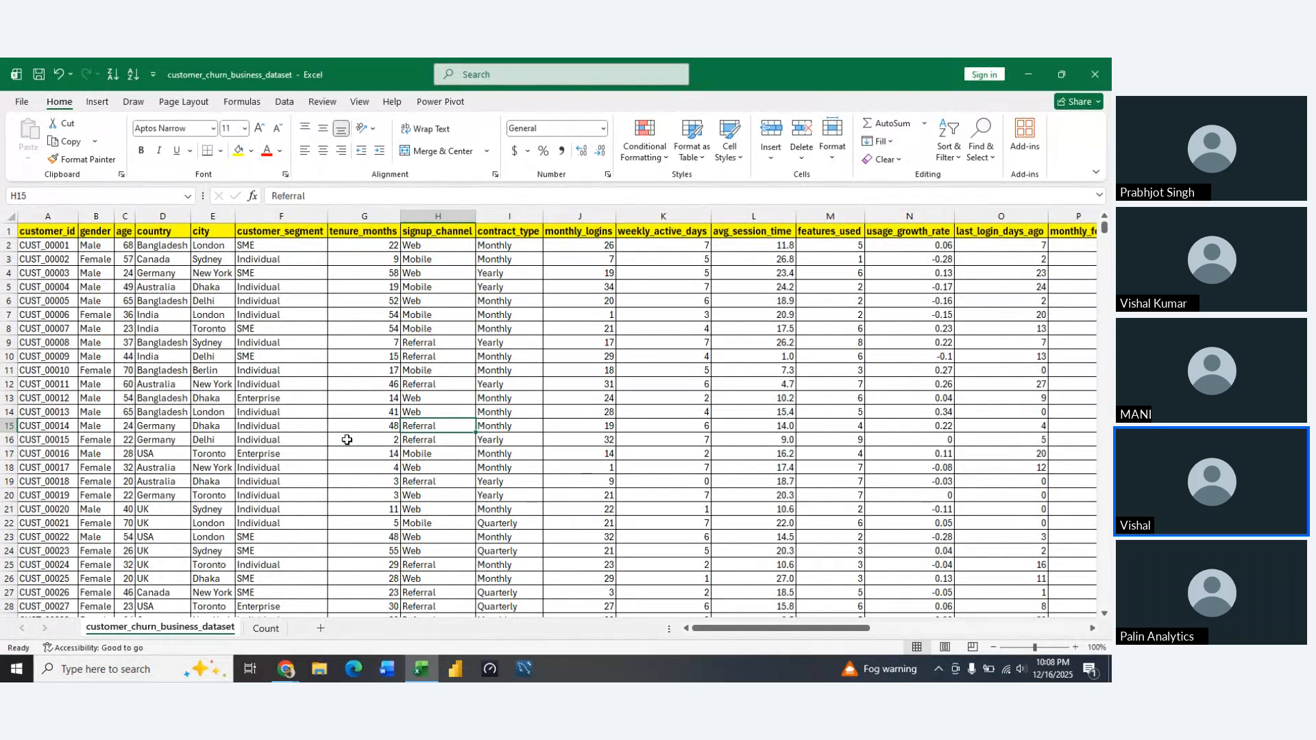
# Copy the signup_channel header from H1 of the dataset sheet into C15 of the Count sheet
pyautogui.press('Up')
pyautogui.press('Up')
pyautogui.press('Up')
pyautogui.press('Up')
pyautogui.press('Up')
pyautogui.press('Up')
pyautogui.press('Up')
pyautogui.press('Up')
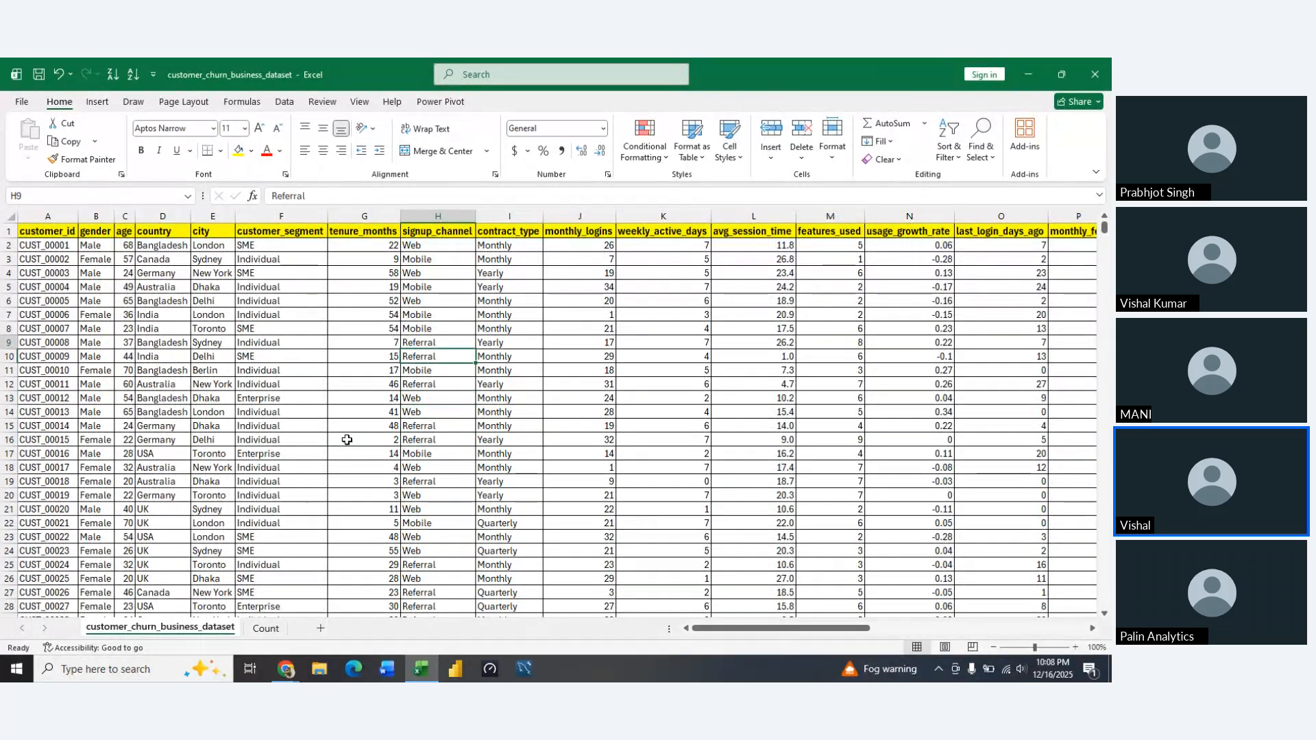
pyautogui.press('Up')
pyautogui.press('Up')
pyautogui.press('Up')
pyautogui.press('Up')
pyautogui.press('Up')
pyautogui.press('Up')
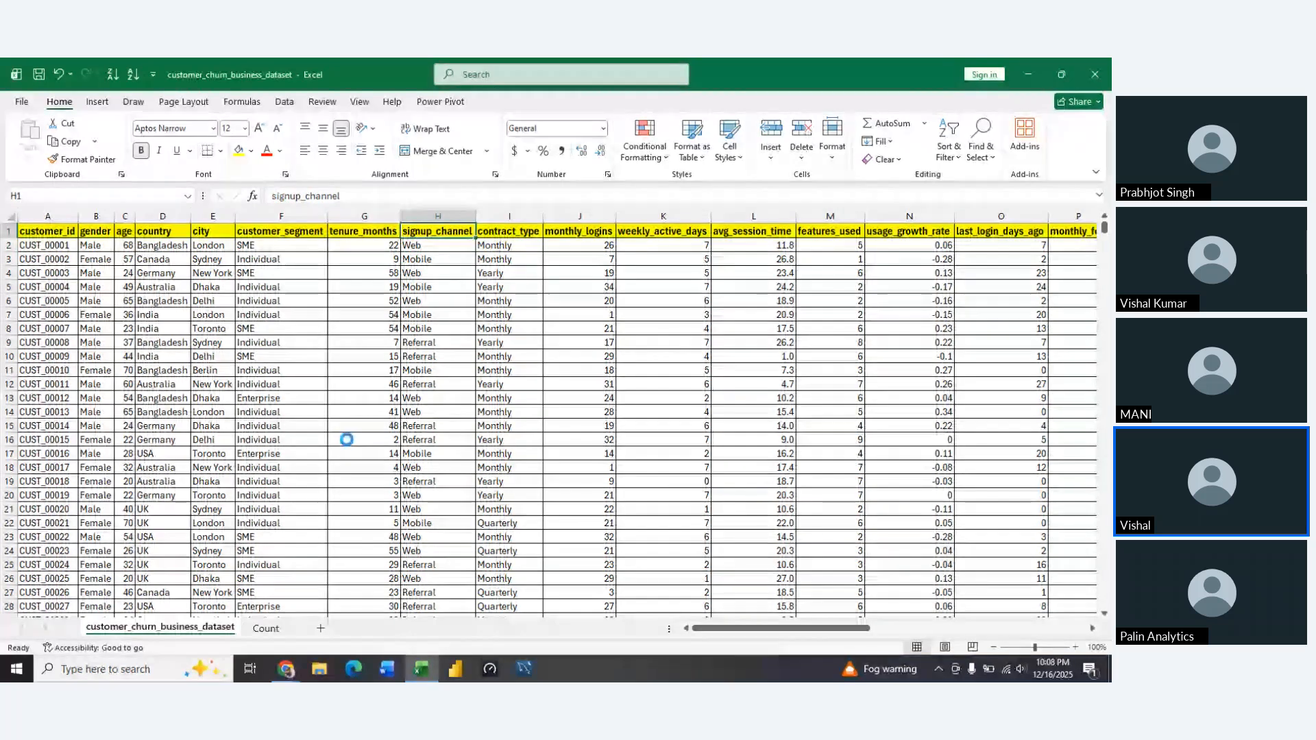
pyautogui.hotkey('ctrl', 'c')
pyautogui.click(266, 628)
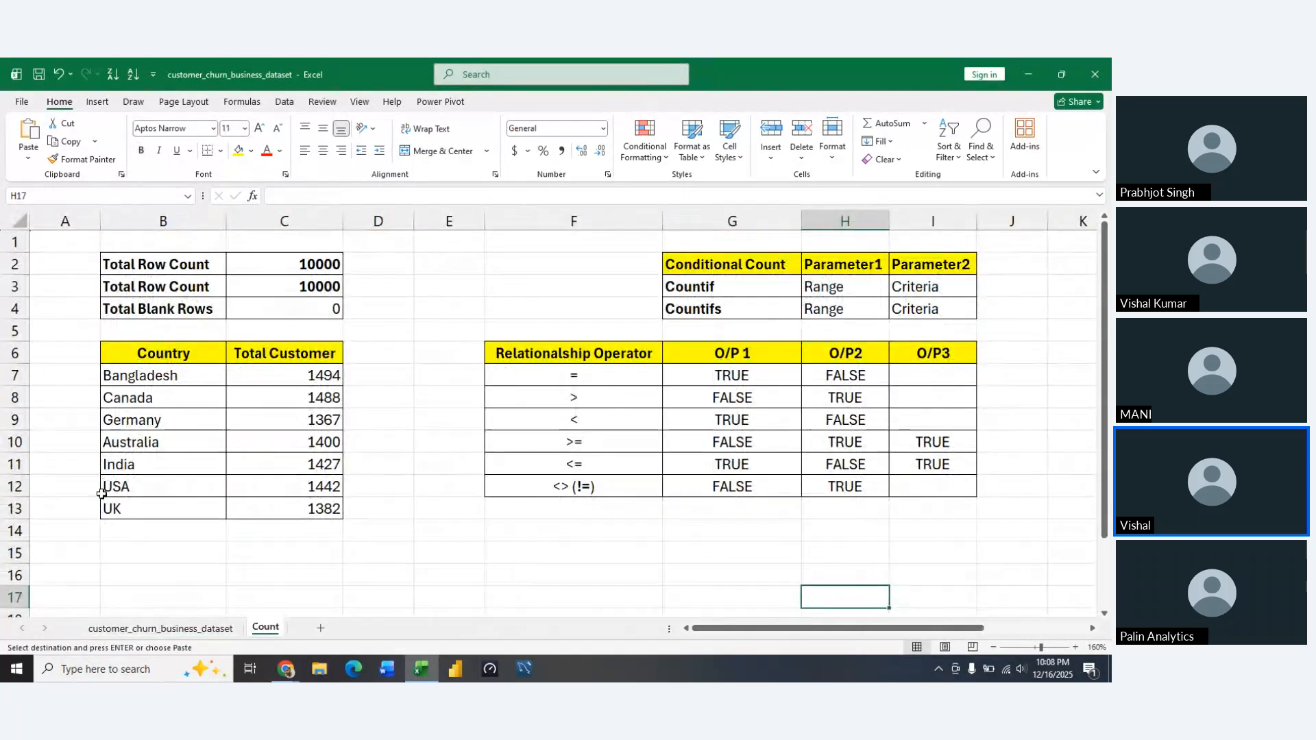
pyautogui.click(130, 557)
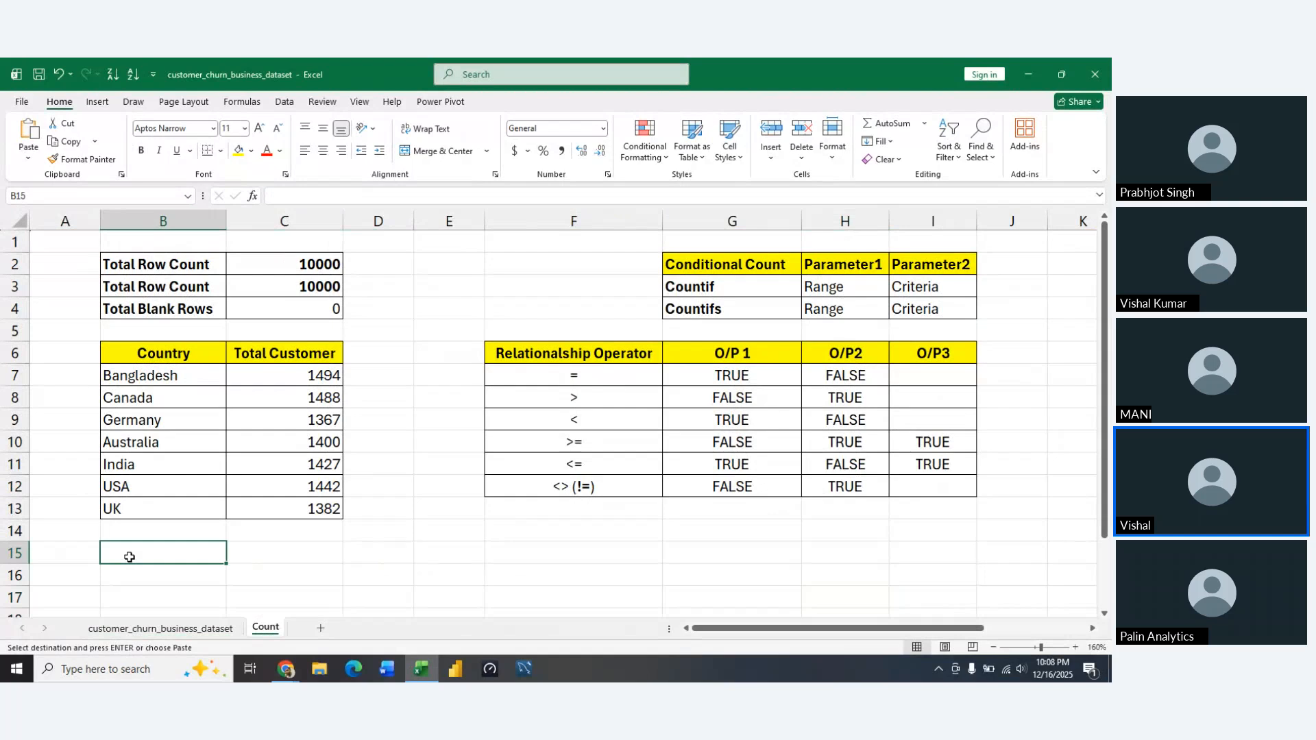
pyautogui.press('Right')
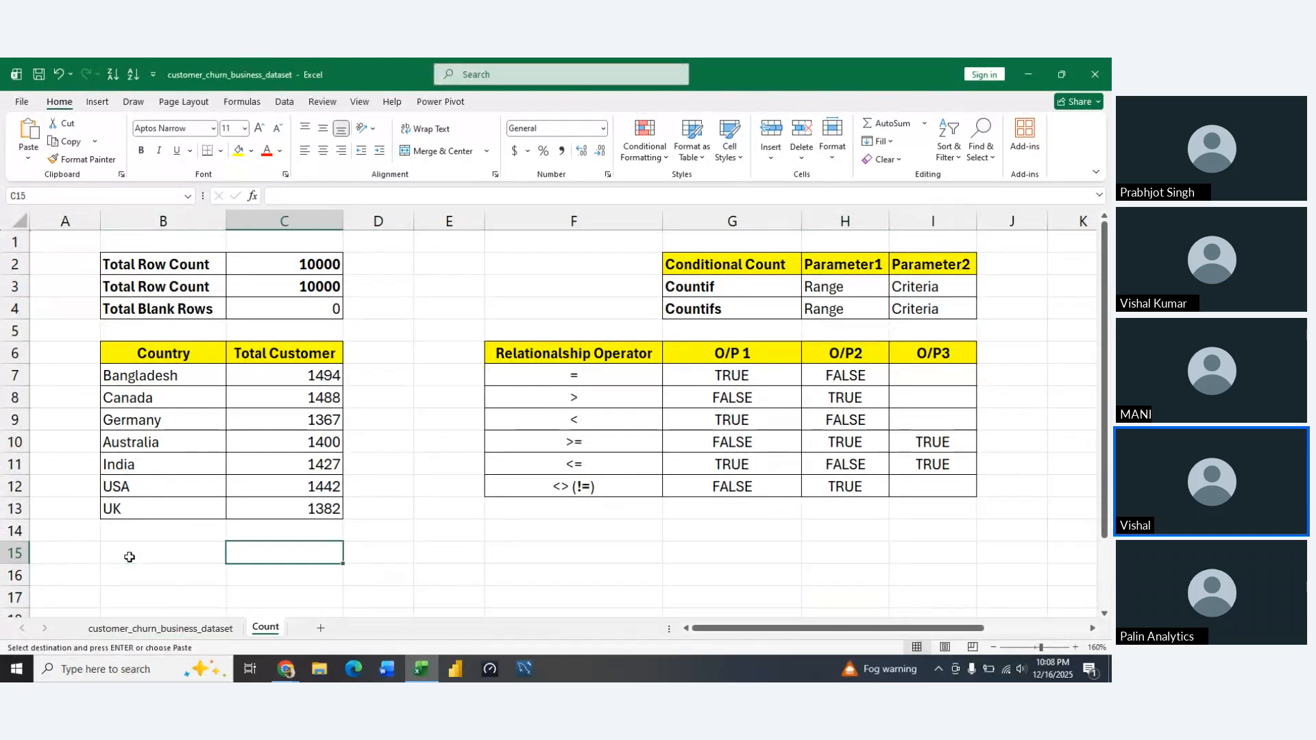
pyautogui.hotkey('ctrl', 'c')
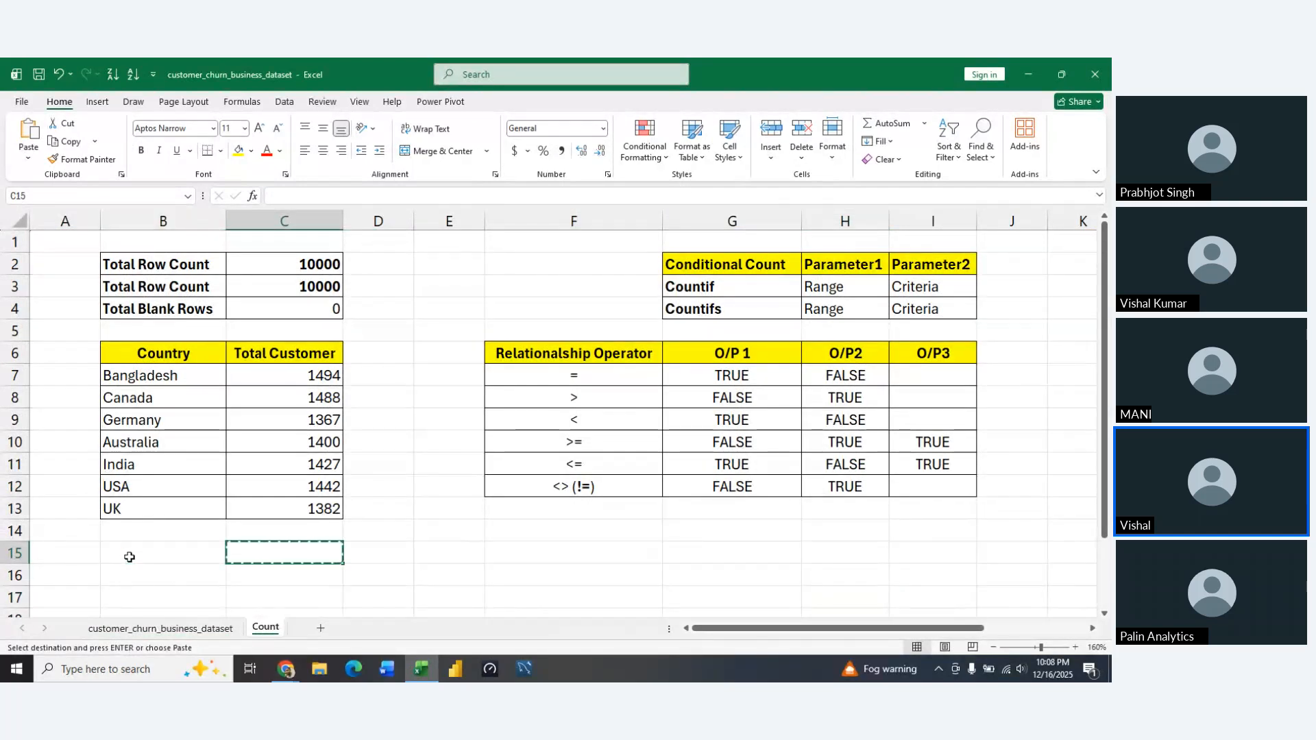
pyautogui.click(172, 628)
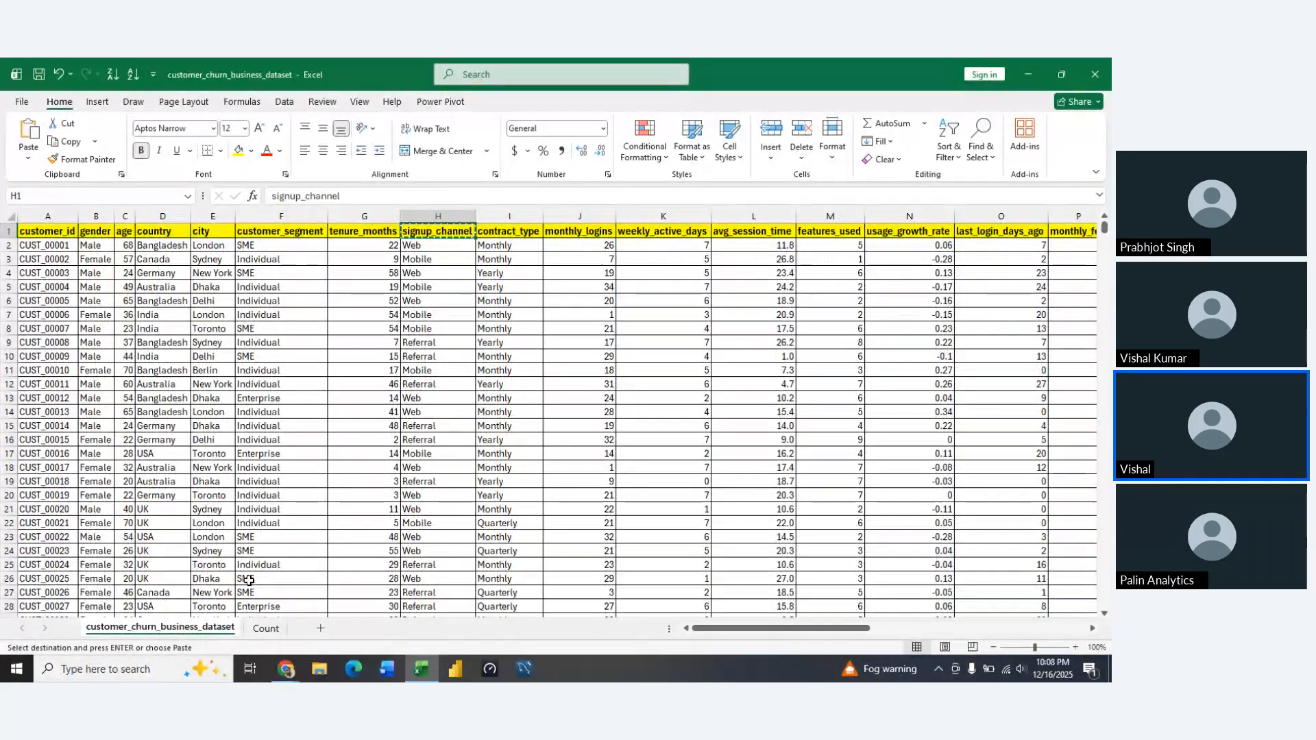
pyautogui.click(249, 632)
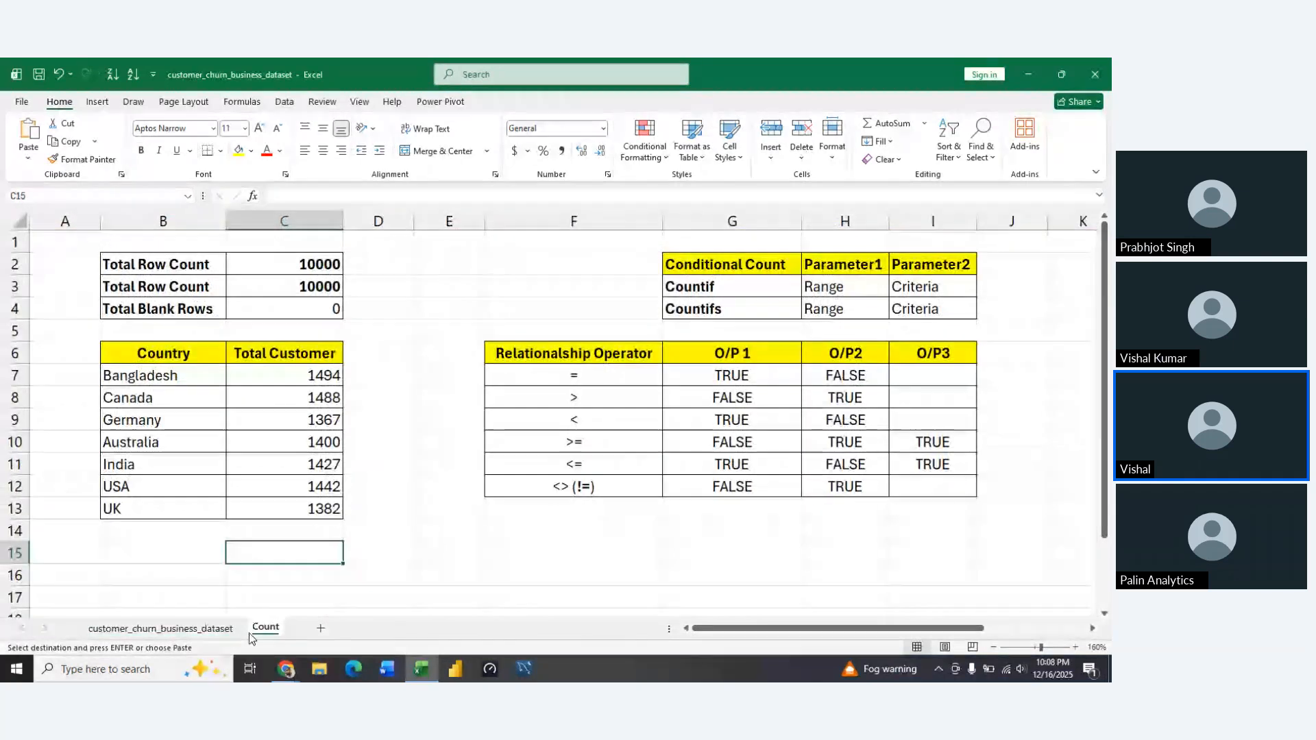
pyautogui.hotkey('ctrl', 'v')
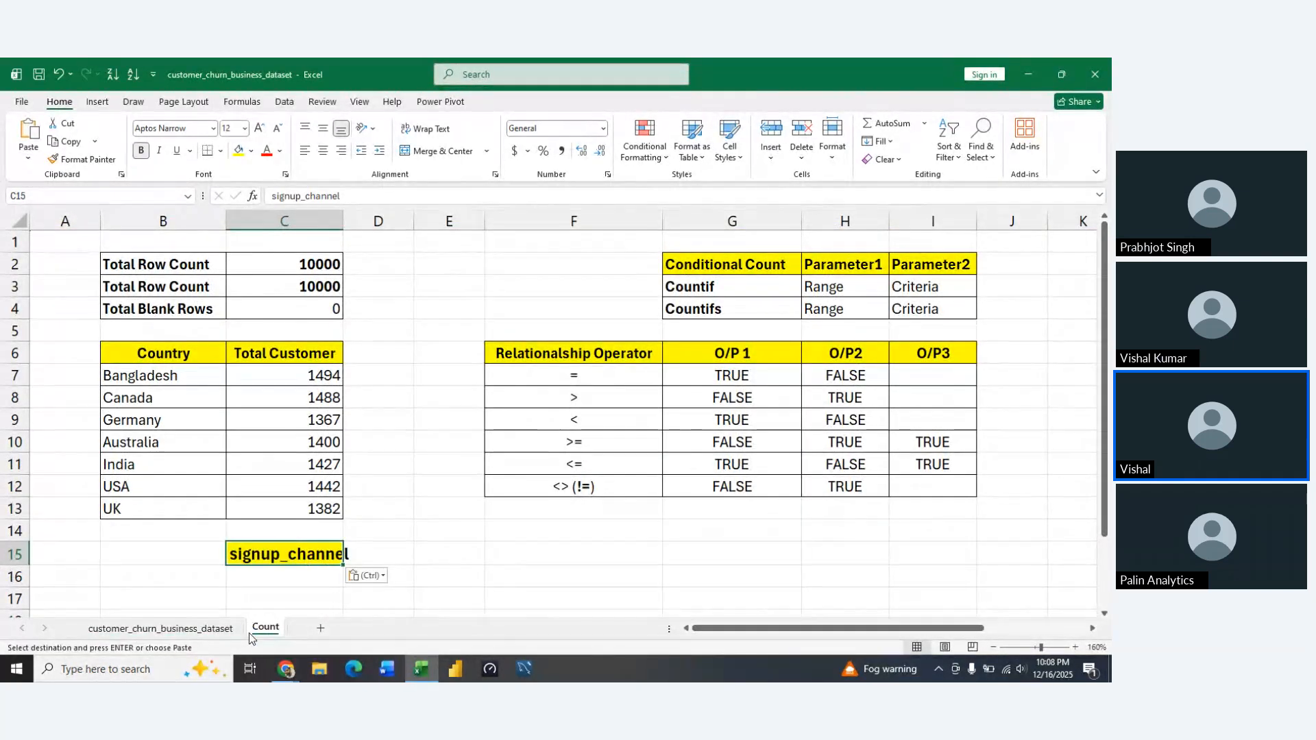
# AutoFit the width of column C to the signup_channel header
pyautogui.hotkey('alt', 'h')
pyautogui.press('o')
pyautogui.press('i')
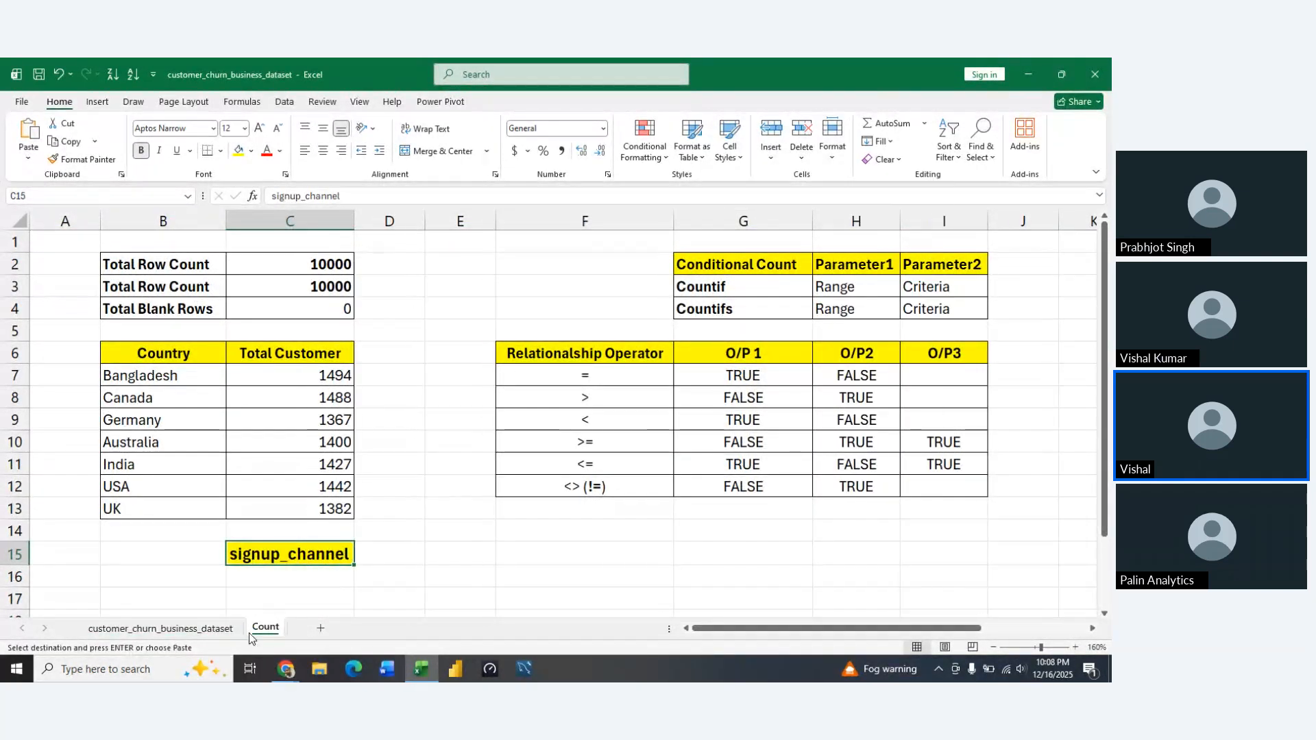
# List the distinct signup channels in C16 with =UNIQUE(customer_churn_business_dataset!H2:H10001)
pyautogui.scroll(-1, 250, 628)
pyautogui.scroll(-2, 250, 628)
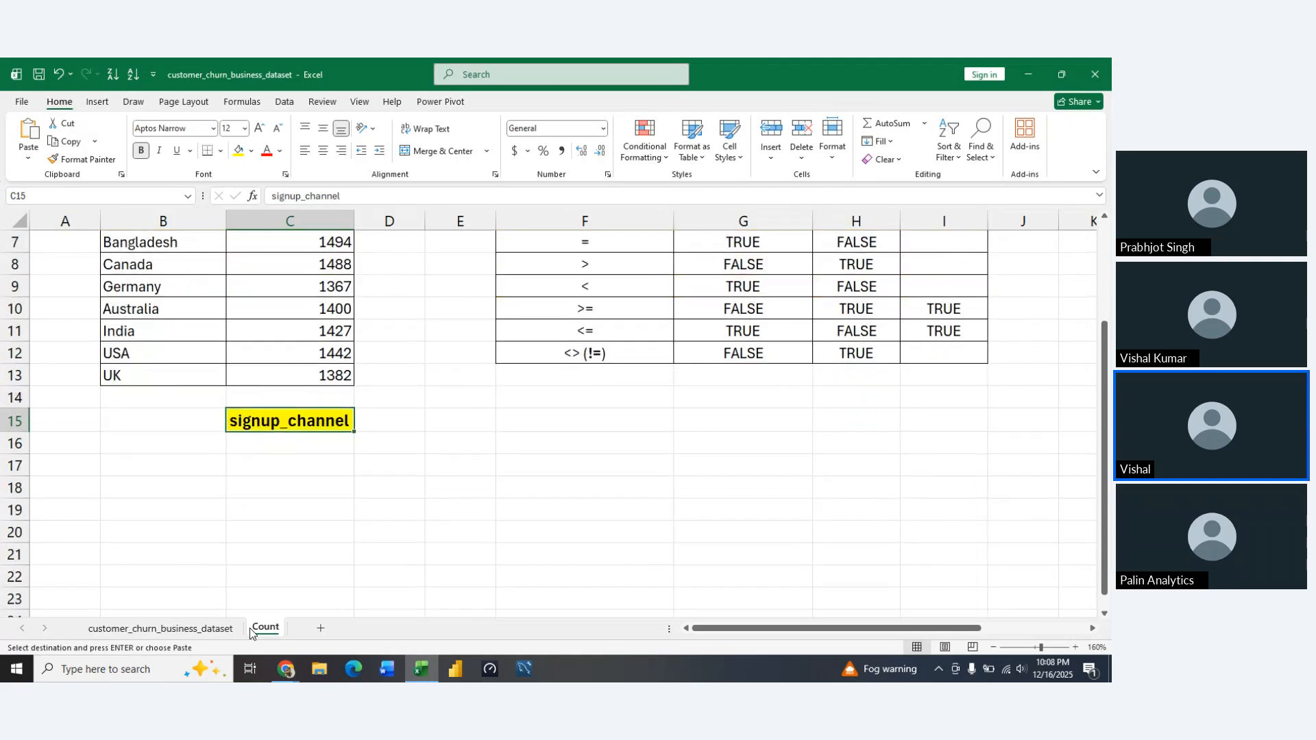
pyautogui.click(295, 445)
pyautogui.write('=uni')
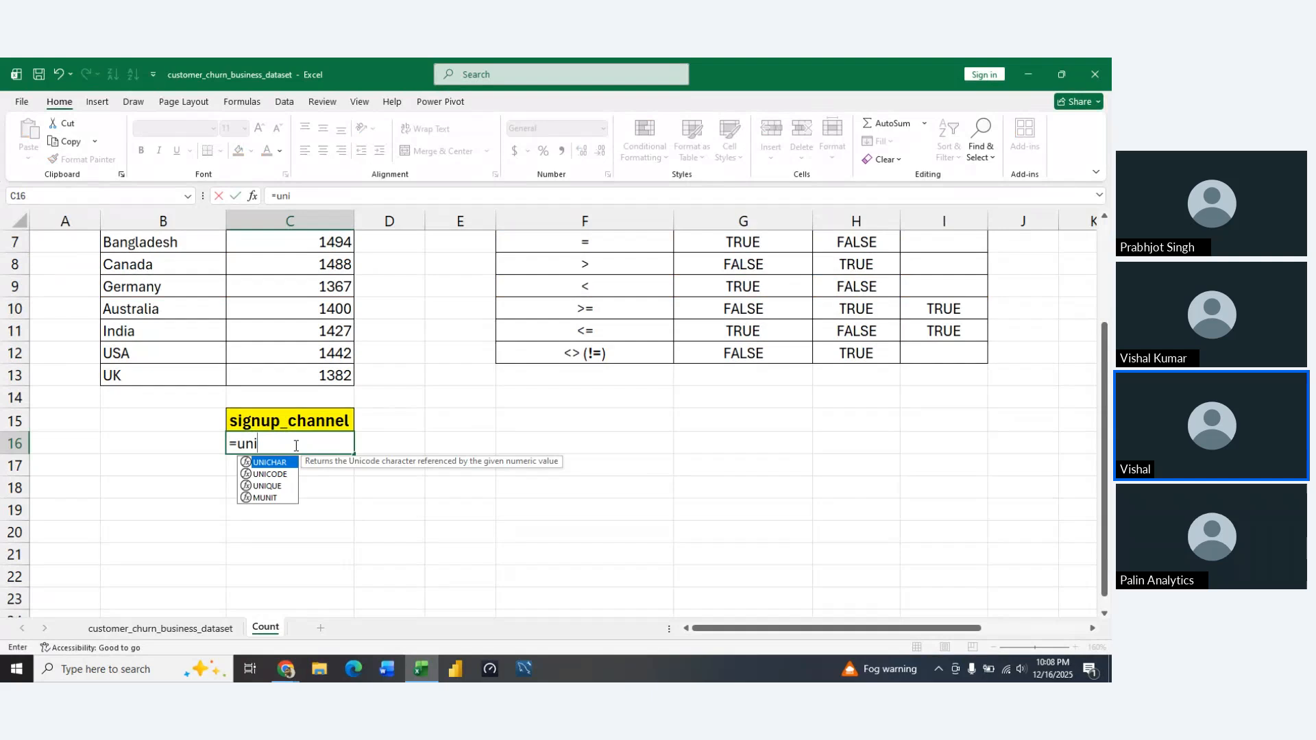
pyautogui.press('Tab')
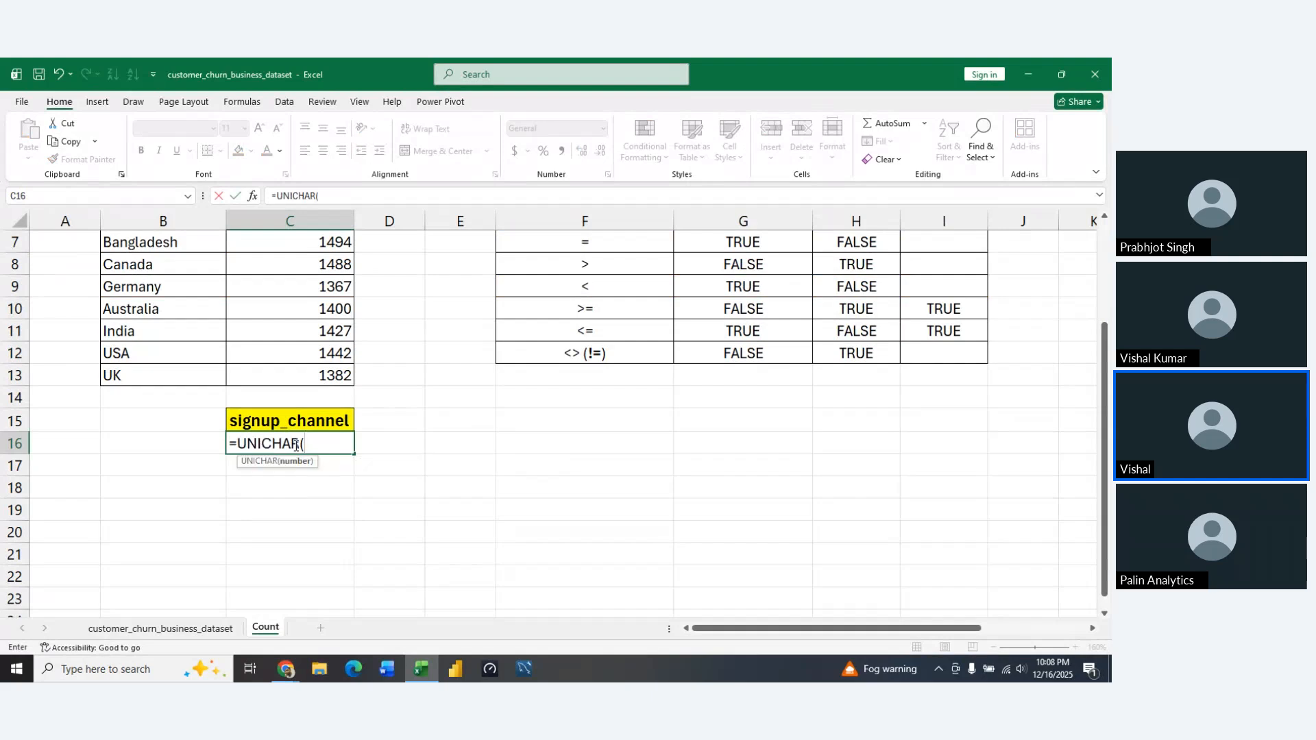
pyautogui.press('BackSpace')
pyautogui.press('BackSpace')
pyautogui.press('BackSpace')
pyautogui.press('BackSpace')
pyautogui.press('BackSpace')
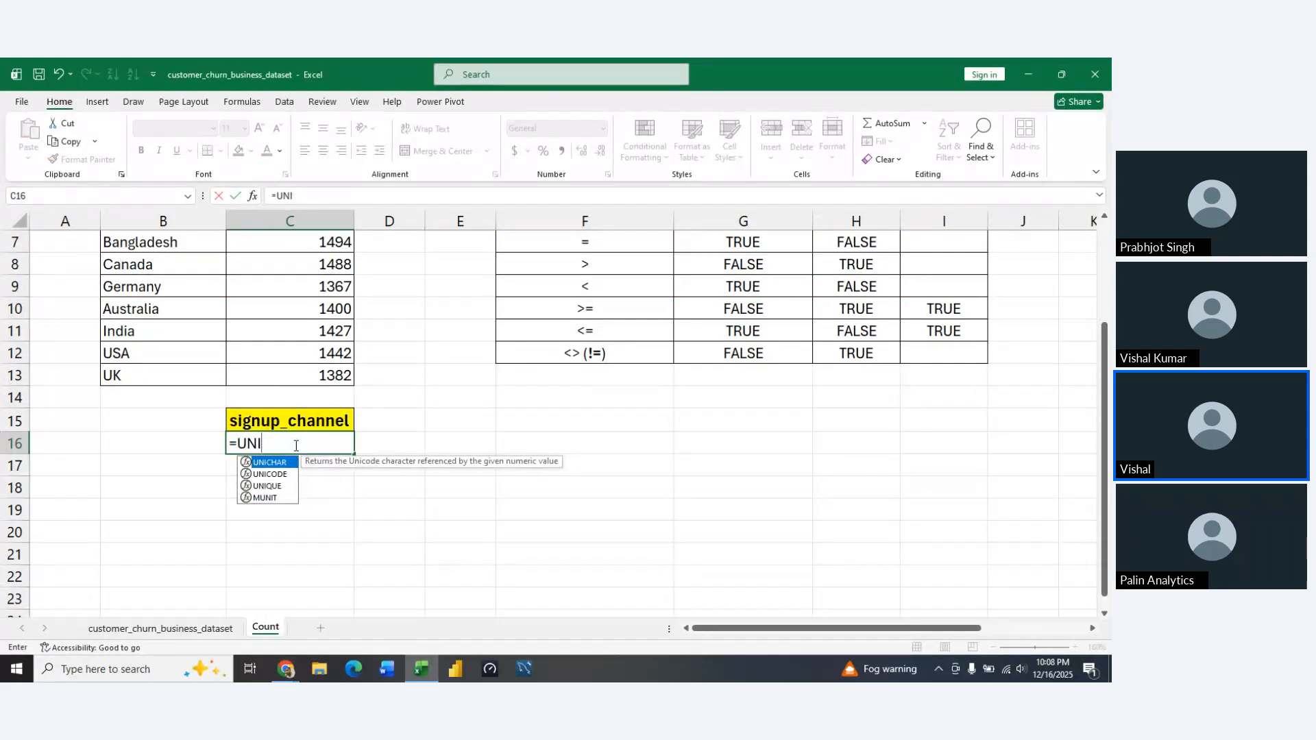
pyautogui.press('Down')
pyautogui.press('Down')
pyautogui.press('Tab')
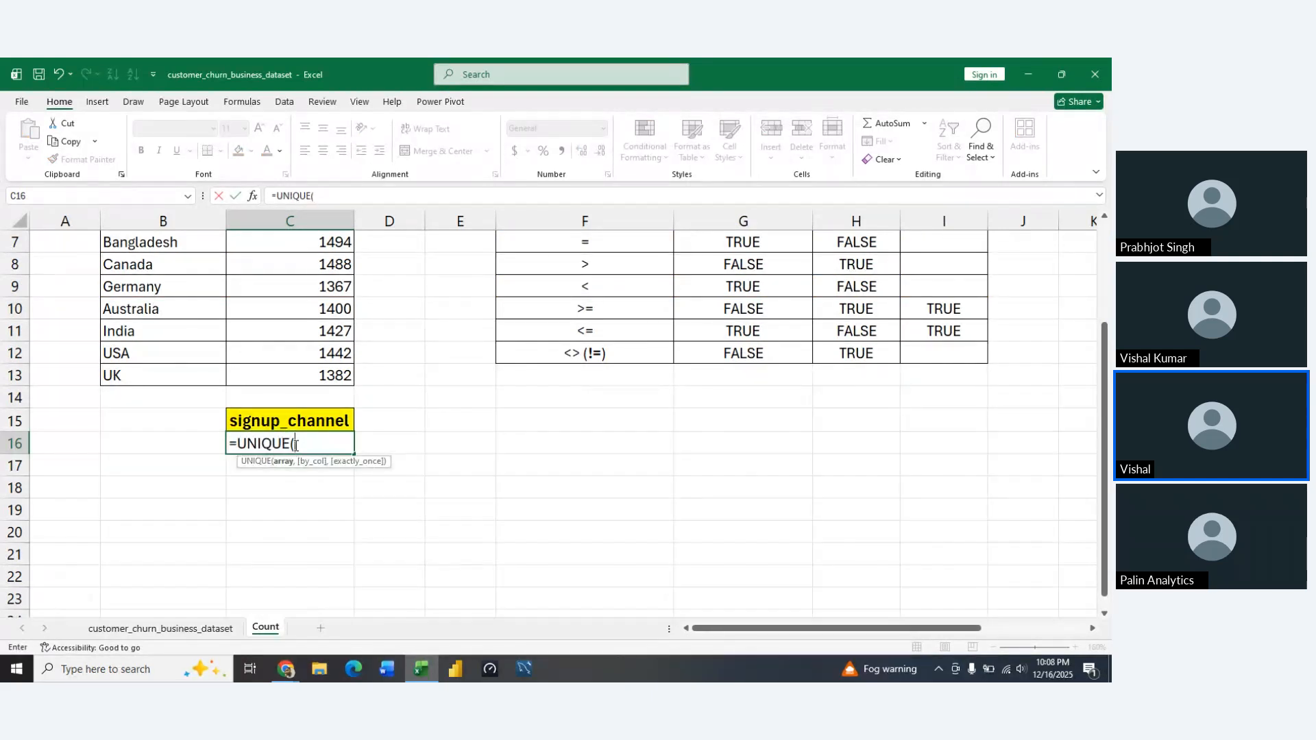
pyautogui.click(196, 631)
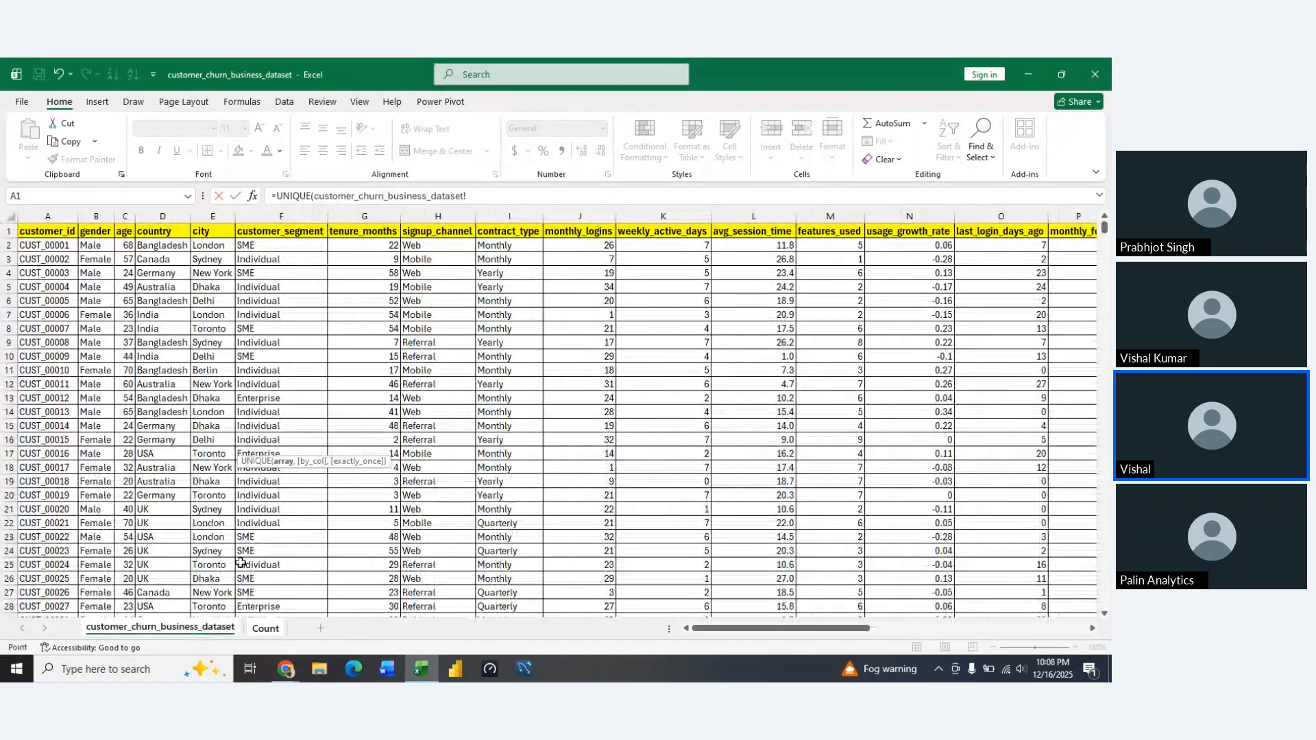
pyautogui.click(469, 283)
pyautogui.press('Up')
pyautogui.press('Up')
pyautogui.press('Up')
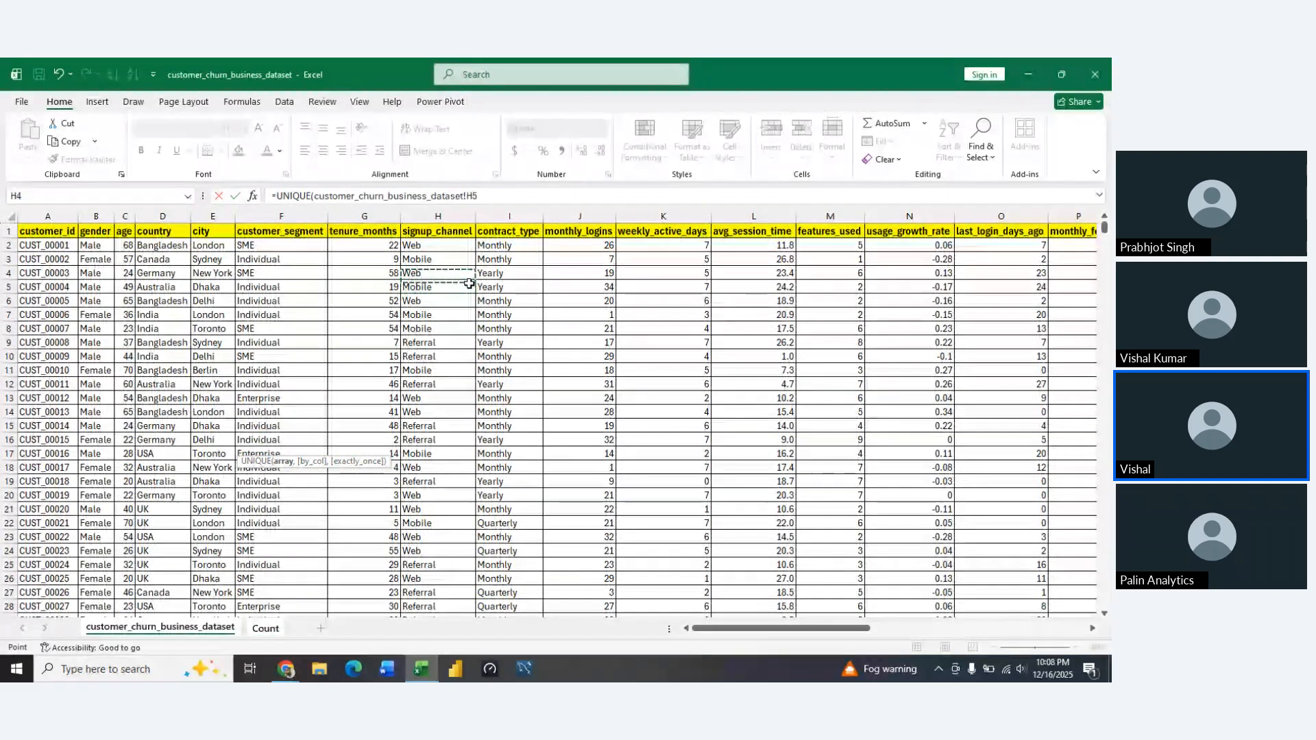
pyautogui.hotkey('ctrl', 'shift', 'Down')
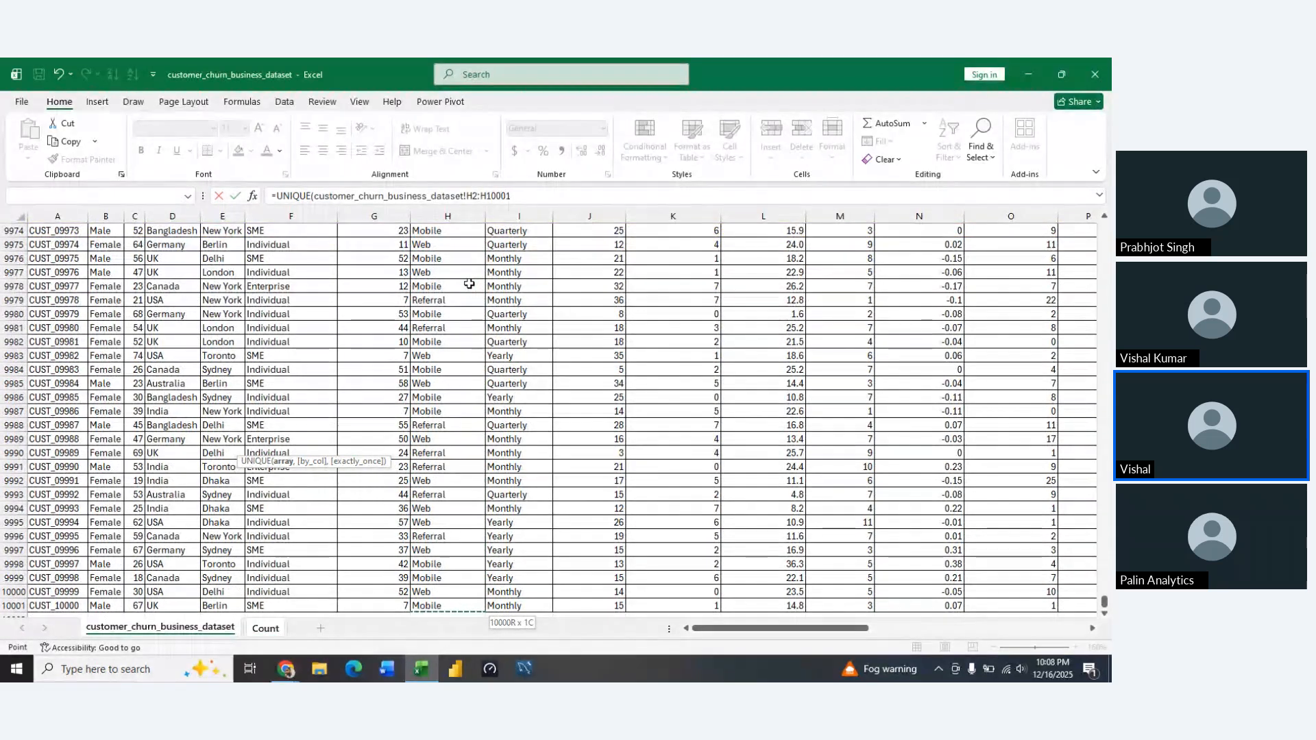
pyautogui.press('Return')
# Replace the UNIQUE formula results in C16:C18 with static values using Paste Special Values
pyautogui.press('Up')
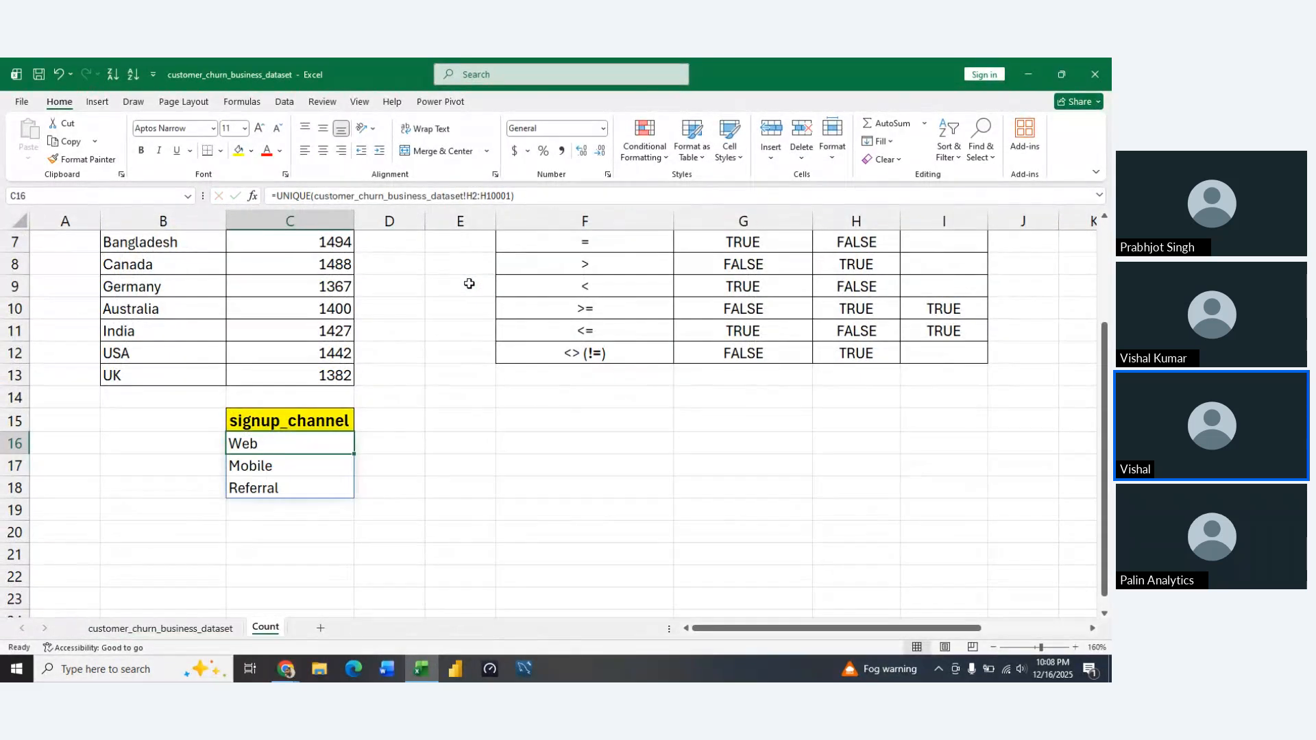
pyautogui.hotkey('ctrl', 'shift', 'Down')
pyautogui.hotkey('ctrl', 'shift', 'Down')
pyautogui.hotkey('ctrl', 'shift', 'Up')
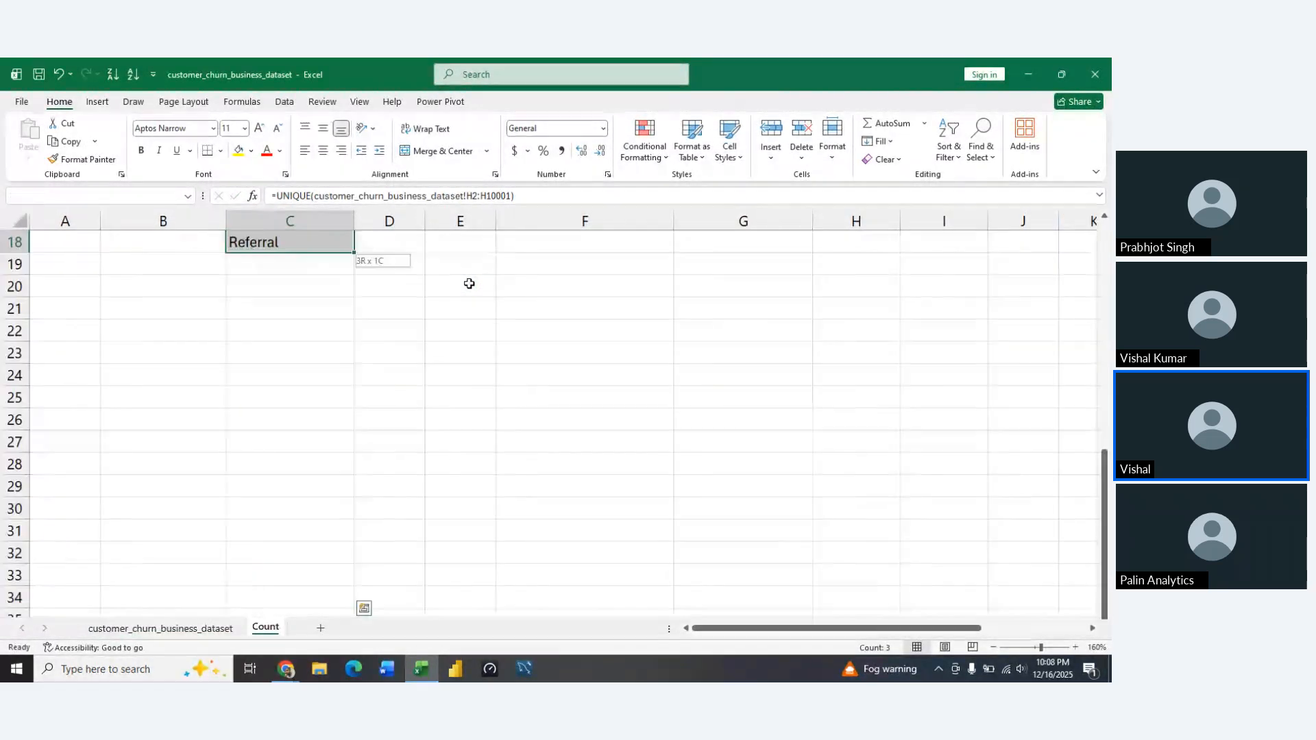
pyautogui.hotkey('ctrl', 'c')
pyautogui.scroll(1, 469, 283)
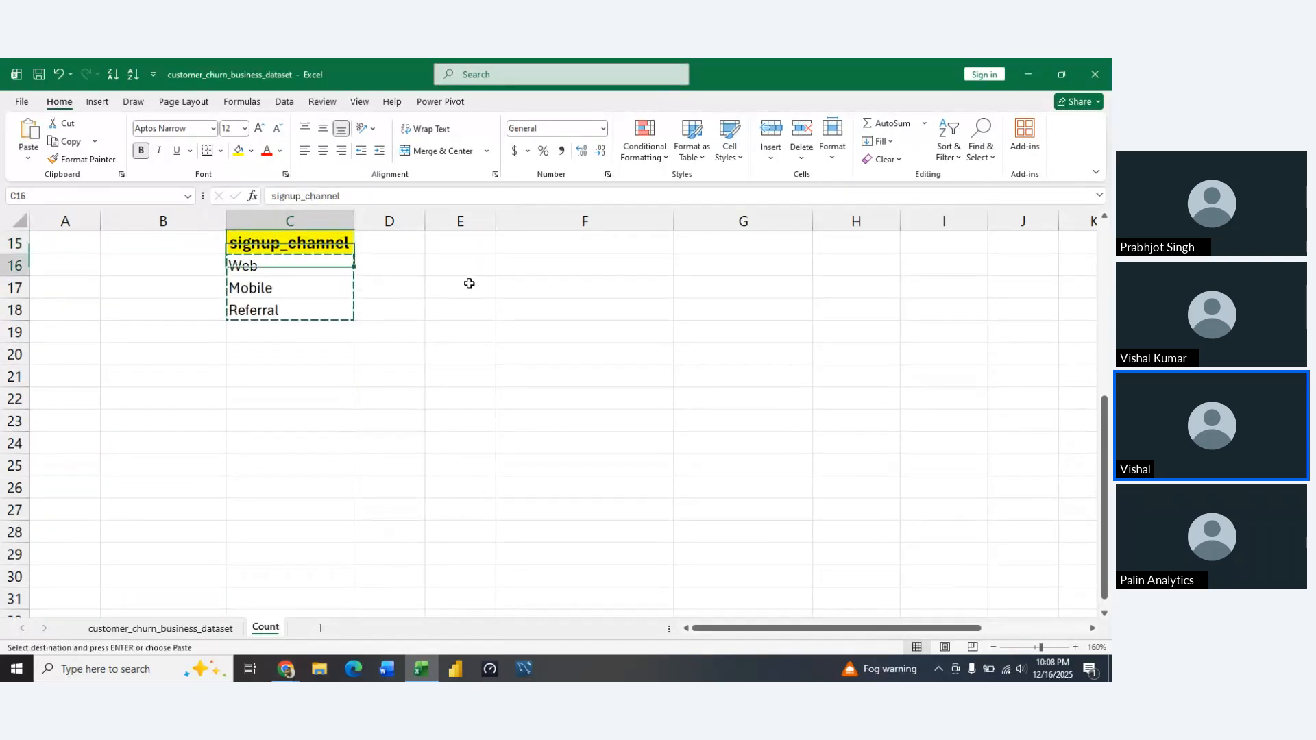
pyautogui.hotkey('ctrl', 'alt', 'v')
pyautogui.press('v')
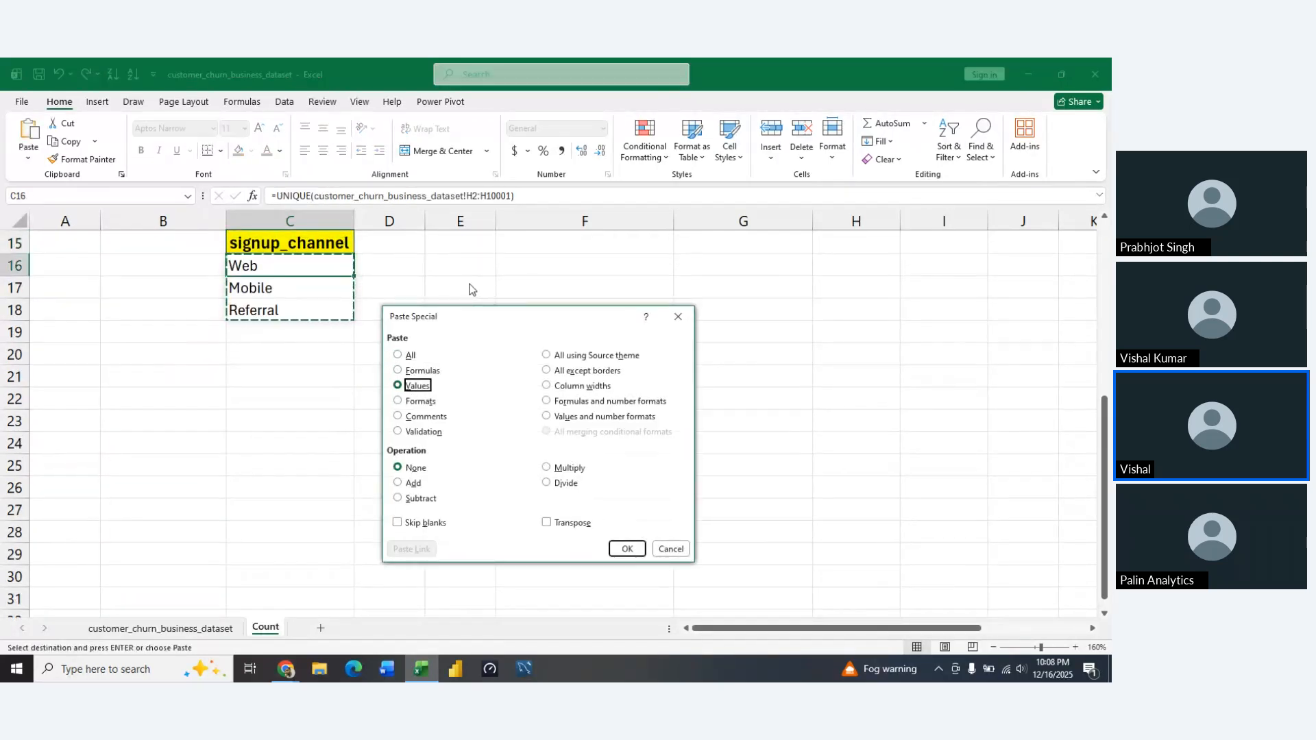
pyautogui.press('Return')
# Copy the Country header and Bangladesh from B6:B7 into B15:B16, beside the signup_channel list
pyautogui.press('Left')
pyautogui.press('Up')
pyautogui.press('Right')
pyautogui.press('Up')
pyautogui.press('Up')
pyautogui.press('Up')
pyautogui.press('Up')
pyautogui.press('Up')
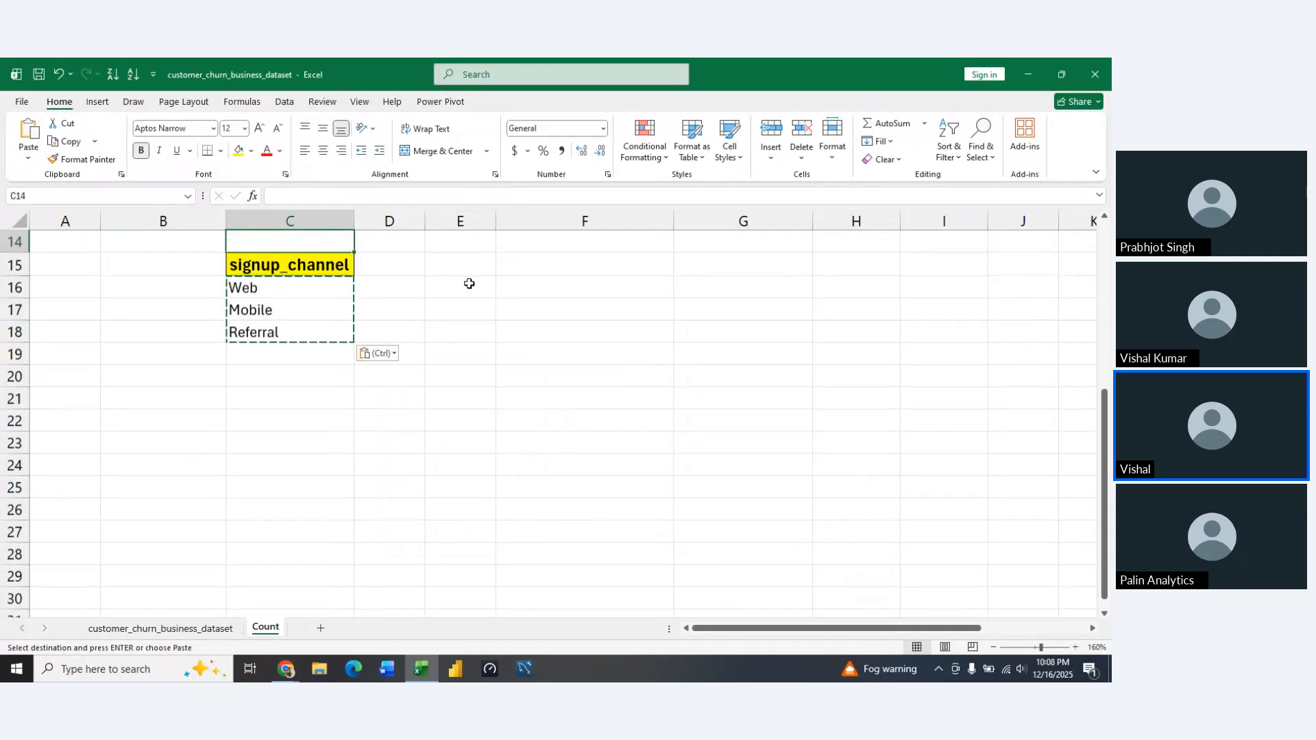
pyautogui.press('Up')
pyautogui.press('Up')
pyautogui.press('Up')
pyautogui.press('Up')
pyautogui.press('Up')
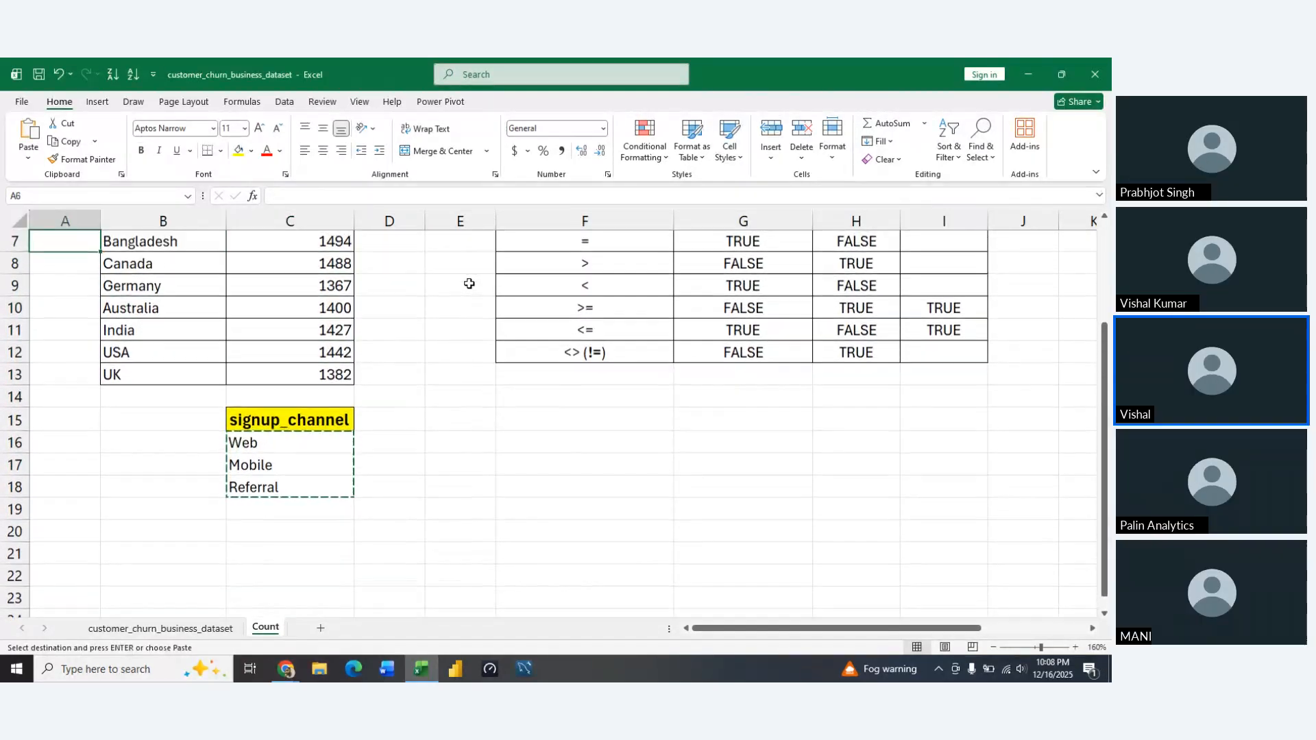
pyautogui.press('Left')
pyautogui.press('Down')
pyautogui.hotkey('shift', 'Down')
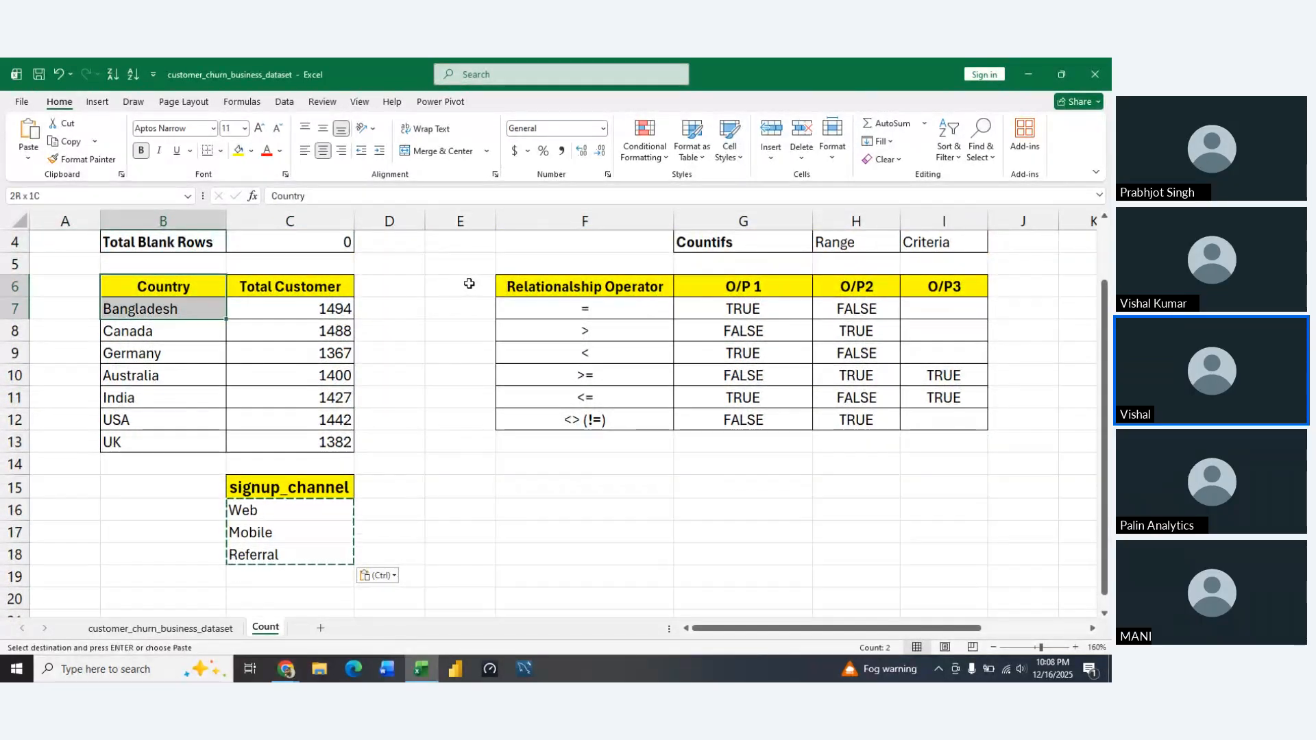
pyautogui.hotkey('ctrl', 'c')
pyautogui.press('Down')
pyautogui.press('Down')
pyautogui.press('Down')
pyautogui.press('Down')
pyautogui.press('Down')
pyautogui.press('Down')
pyautogui.press('Down')
pyautogui.press('Down')
pyautogui.press('Down')
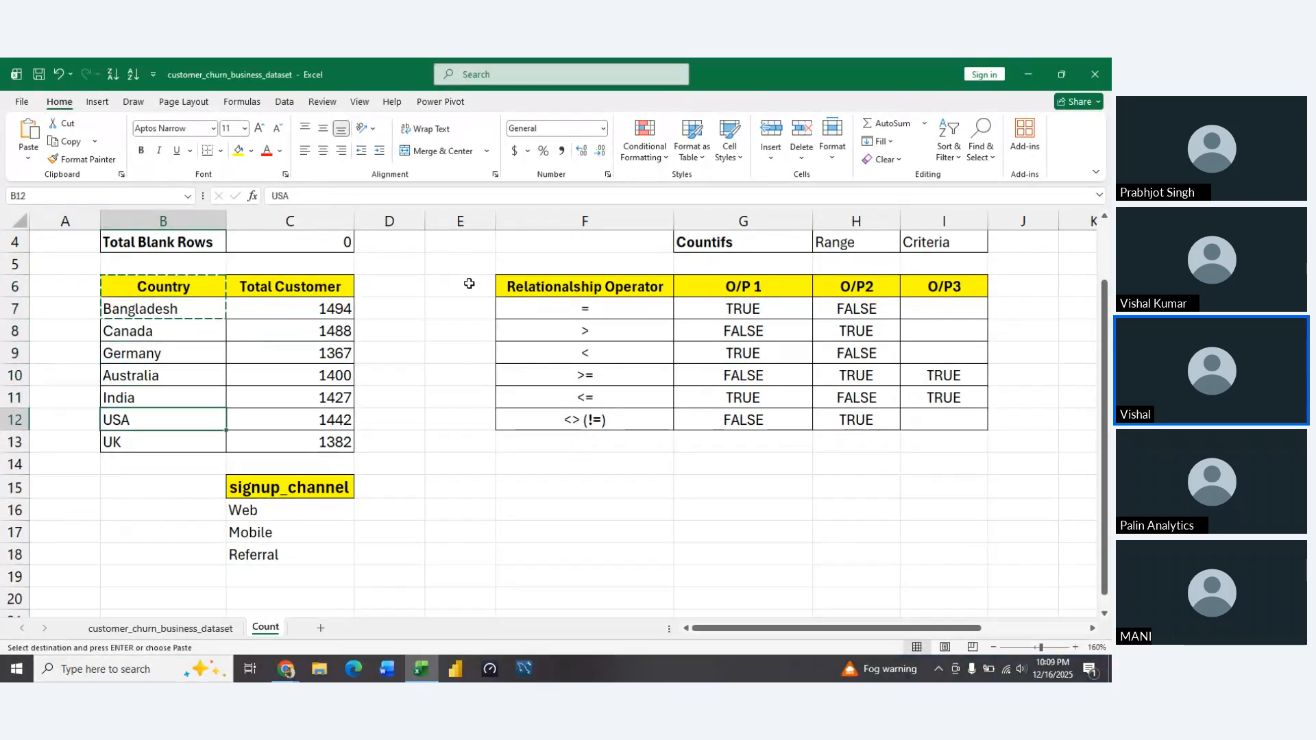
pyautogui.hotkey('ctrl', 'v')
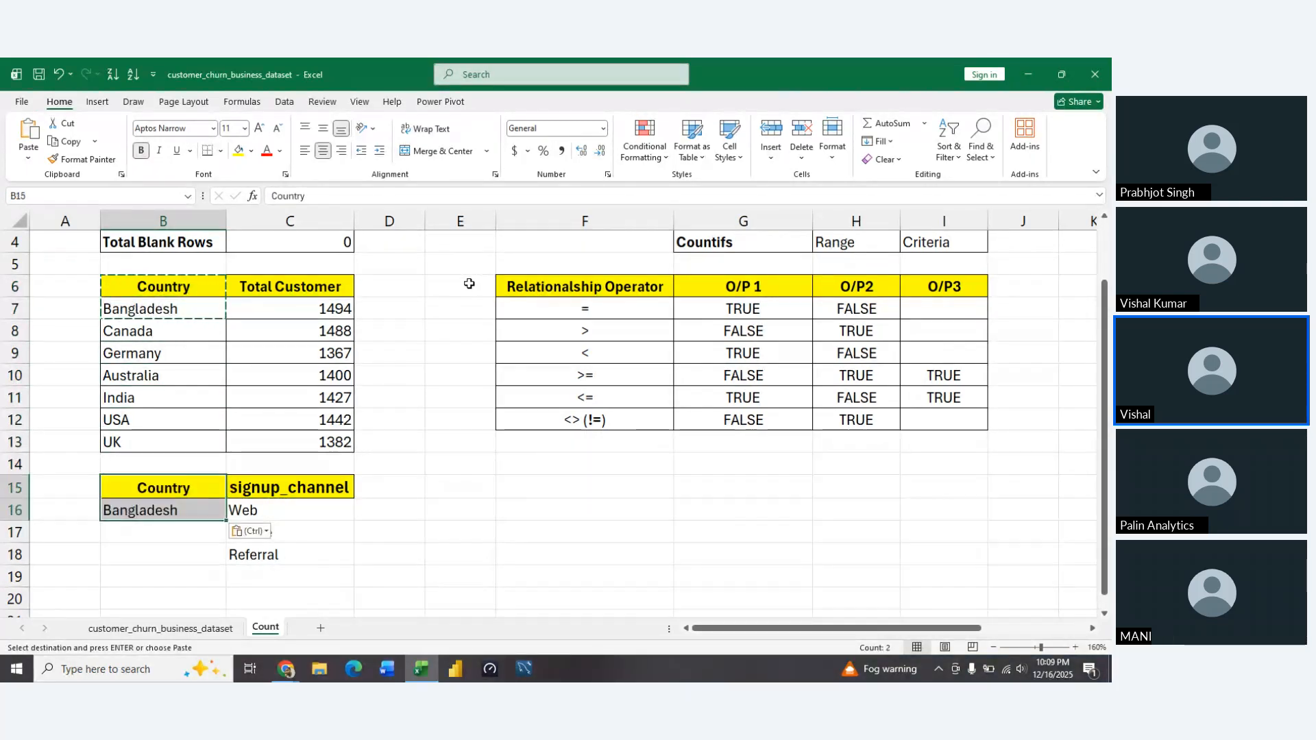
# Merge and center B16:B18 around Bangladesh and middle-align the merged cell vertically
pyautogui.press('Down')
pyautogui.hotkey('shift', 'Down')
pyautogui.hotkey('shift', 'Down')
pyautogui.hotkey('shift', 'Down')
pyautogui.hotkey('shift', 'Up')
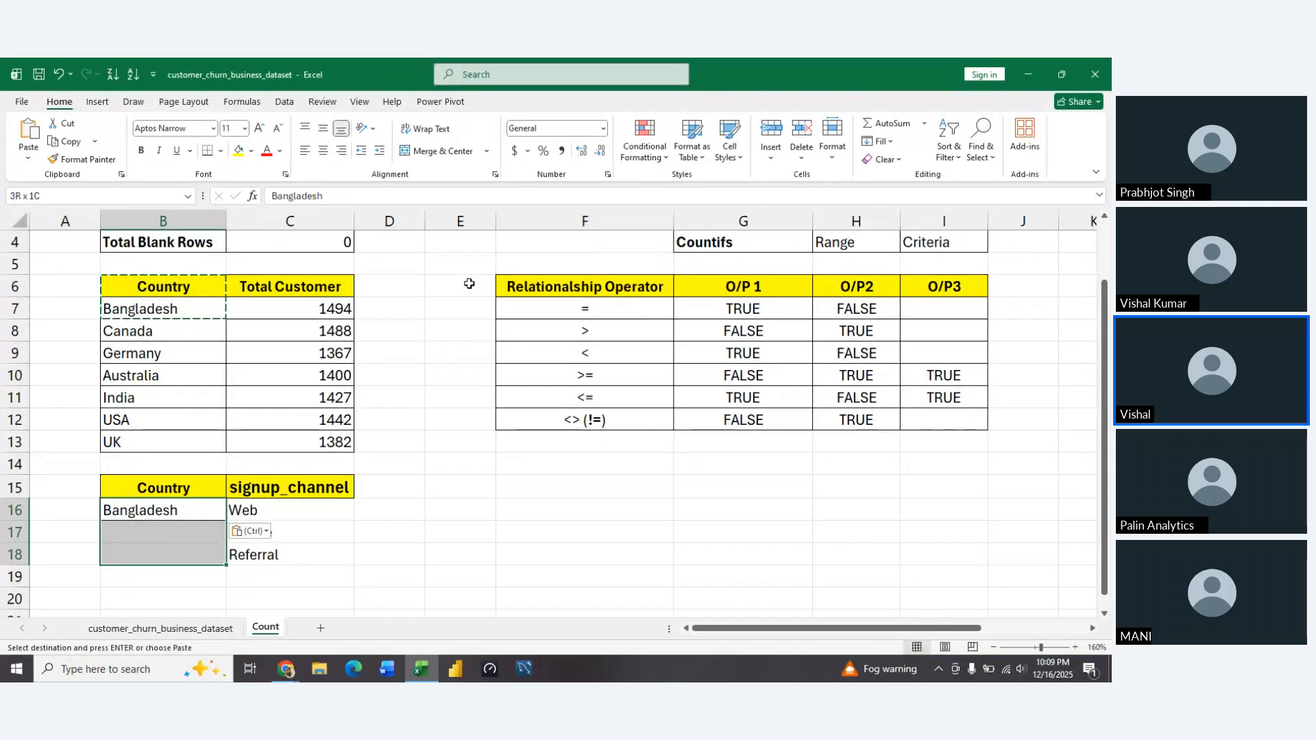
pyautogui.hotkey('alt', 'h')
pyautogui.press('m')
pyautogui.press('c')
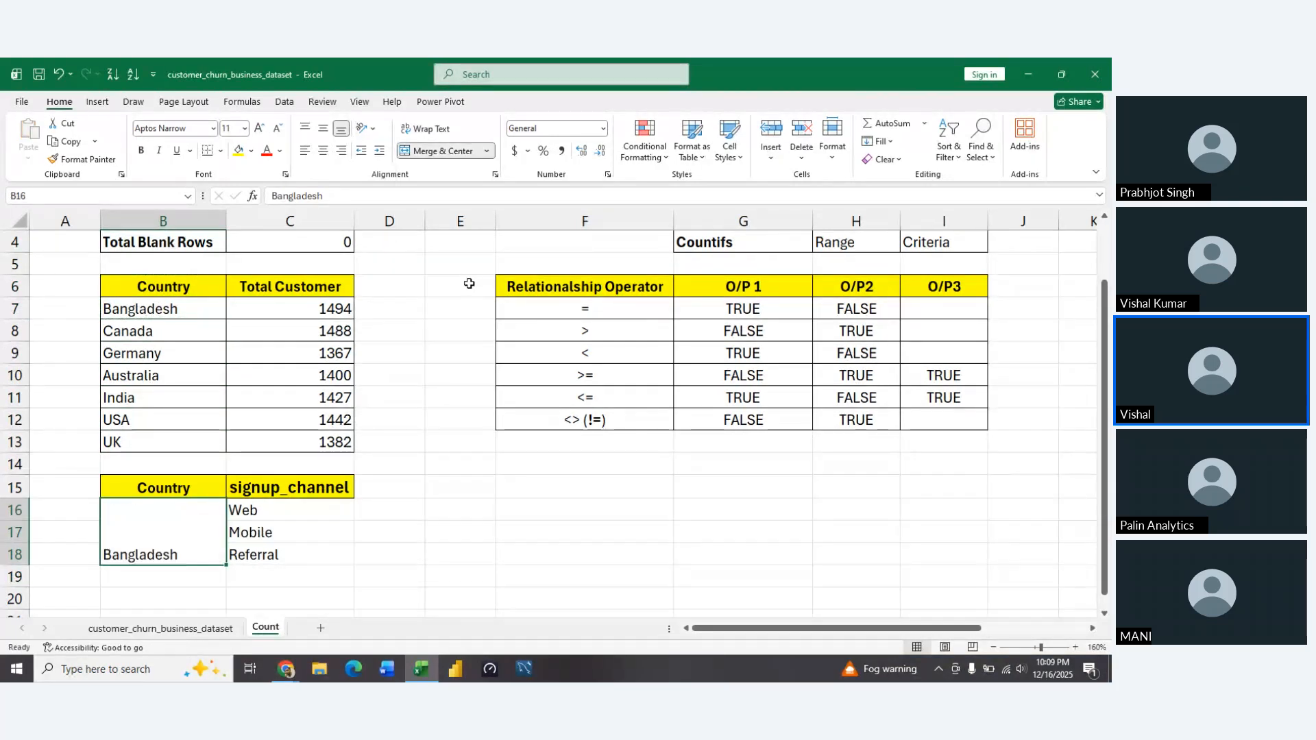
pyautogui.hotkey('alt', 'h')
pyautogui.press('a')
pyautogui.press('m')
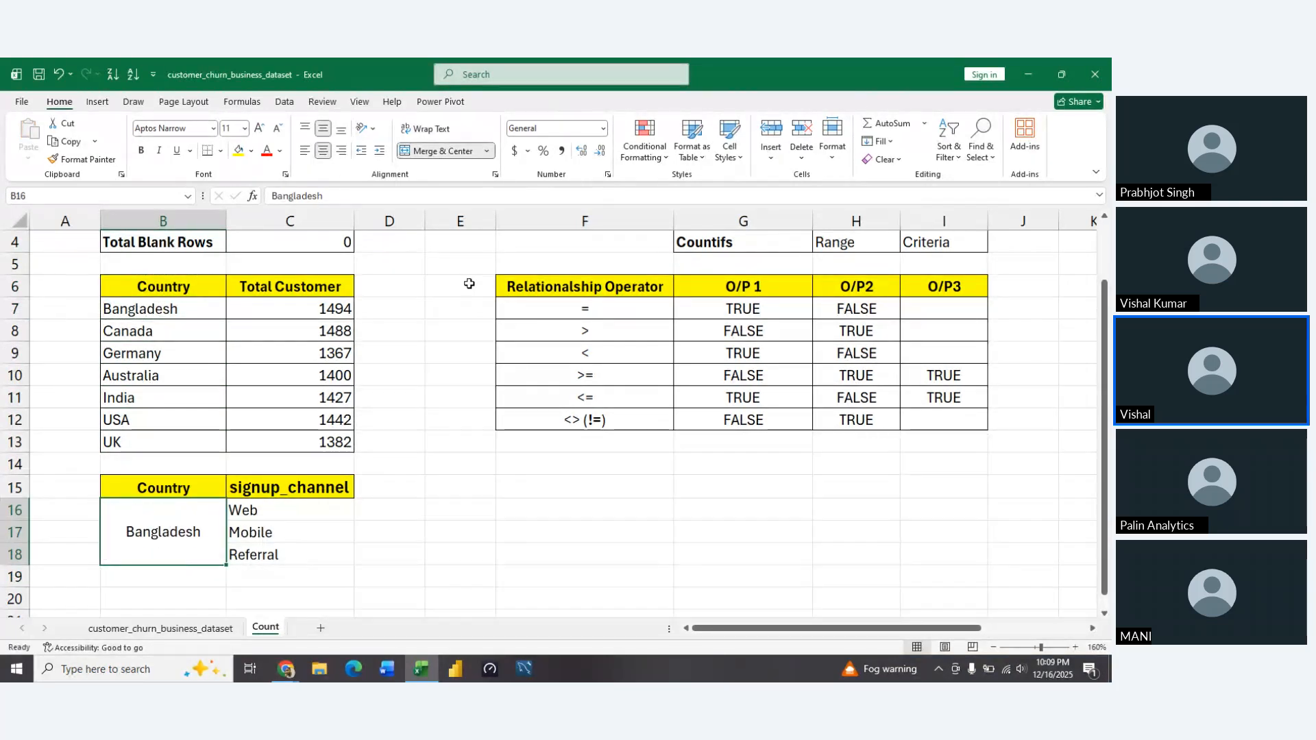
# Copy the Total Customer header from C6 into D15, beside the signup_channel header
pyautogui.press('Right')
pyautogui.hotkey('shift', 'Down')
pyautogui.hotkey('shift', 'Down')
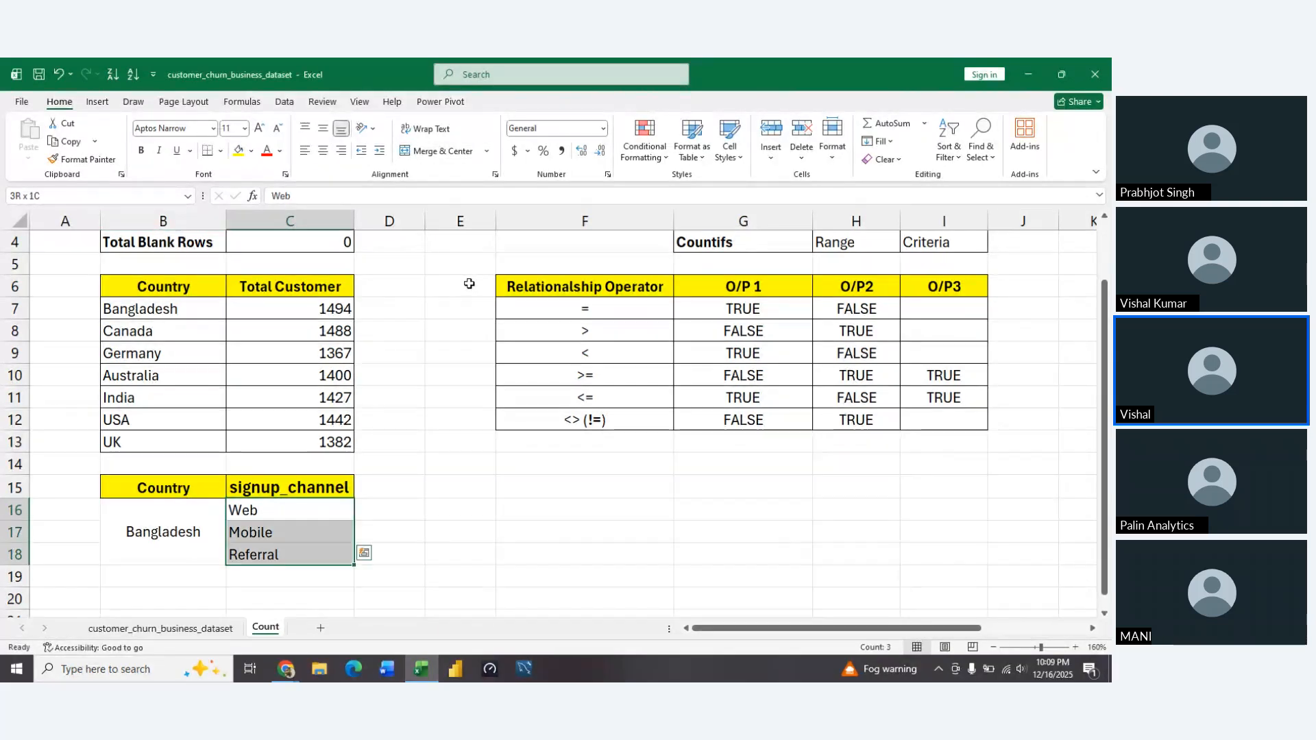
pyautogui.press('Right')
pyautogui.press('Up')
pyautogui.press('Left')
pyautogui.press('Up')
pyautogui.press('Up')
pyautogui.press('Up')
pyautogui.press('Up')
pyautogui.press('Up')
pyautogui.press('Up')
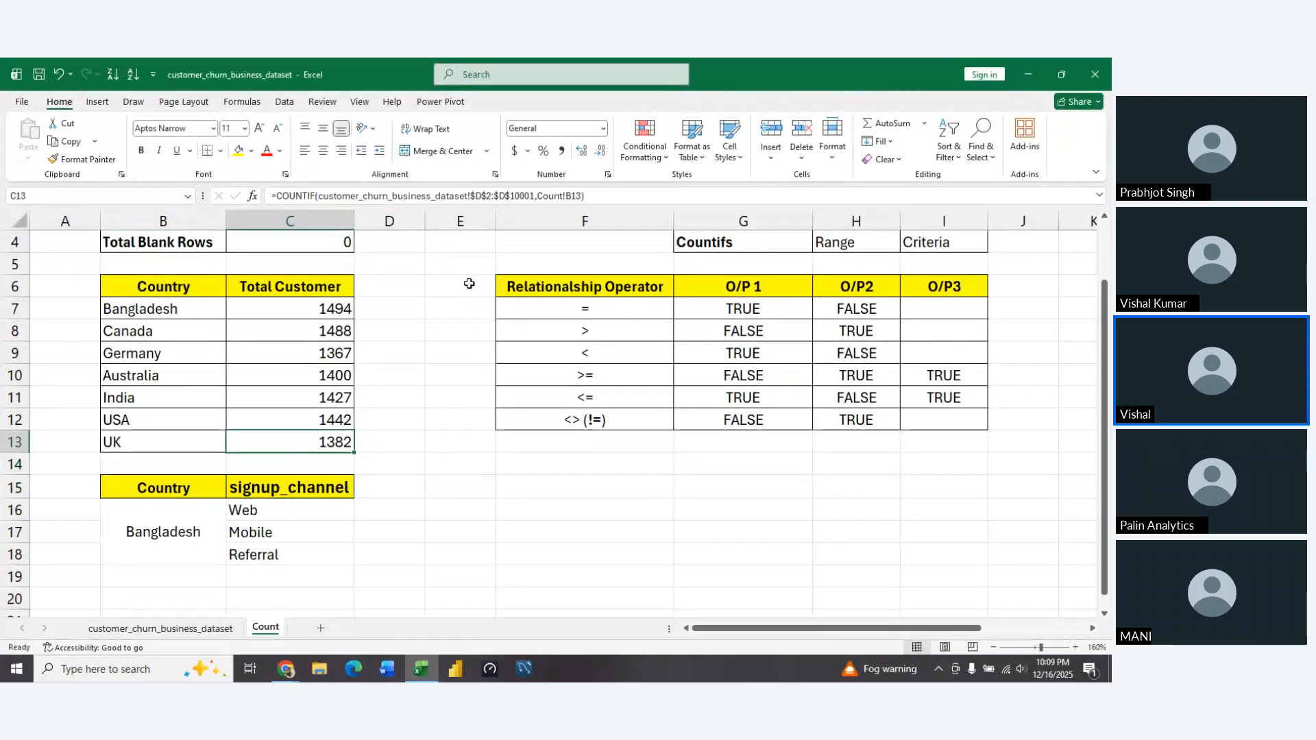
pyautogui.press('Up')
pyautogui.press('Up')
pyautogui.press('Up')
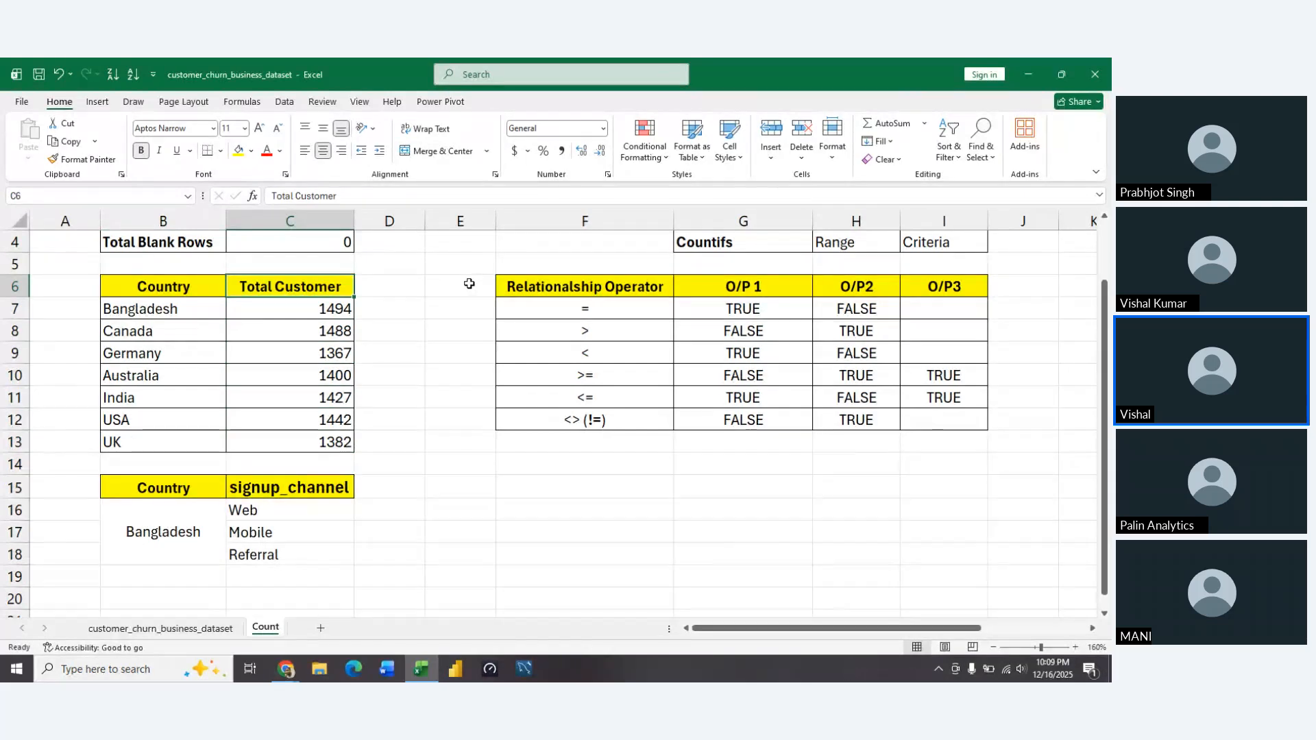
pyautogui.hotkey('ctrl', 'c')
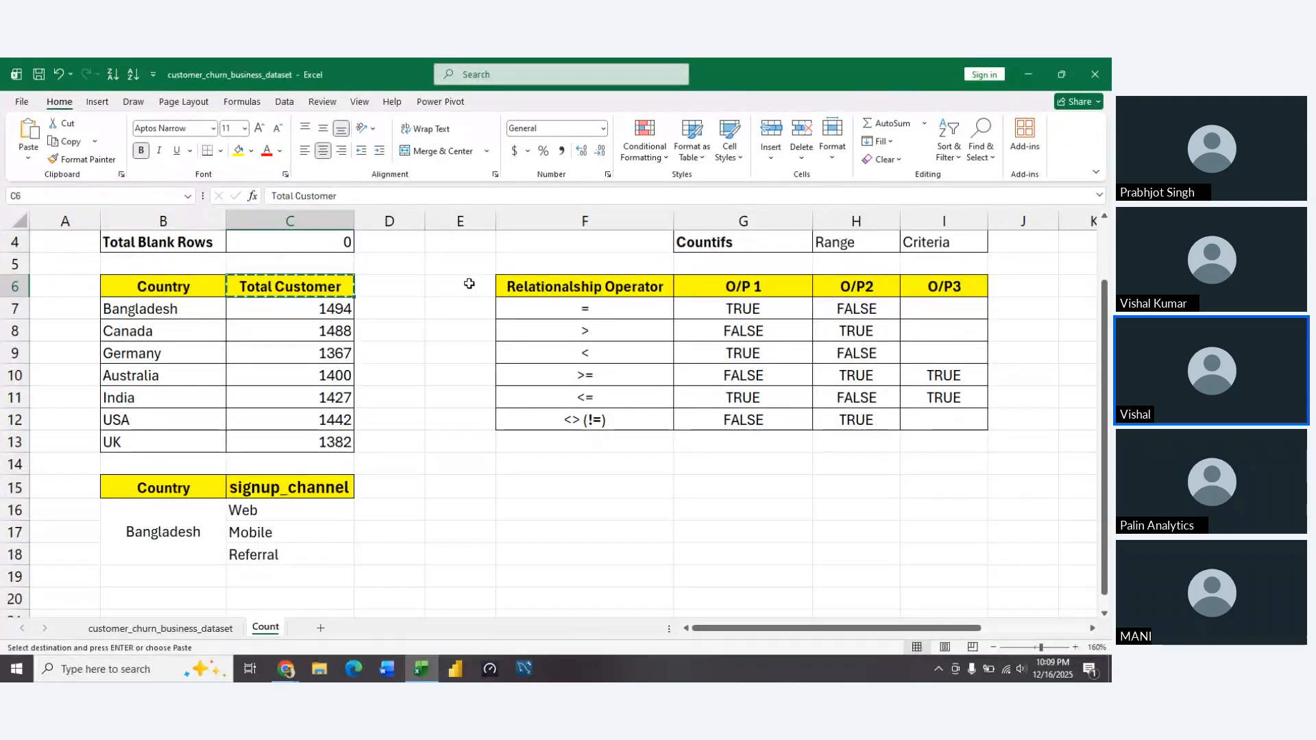
pyautogui.press('Right')
pyautogui.press('Right')
pyautogui.press('Down')
pyautogui.press('Down')
pyautogui.press('Down')
pyautogui.press('Down')
pyautogui.press('Down')
pyautogui.press('Down')
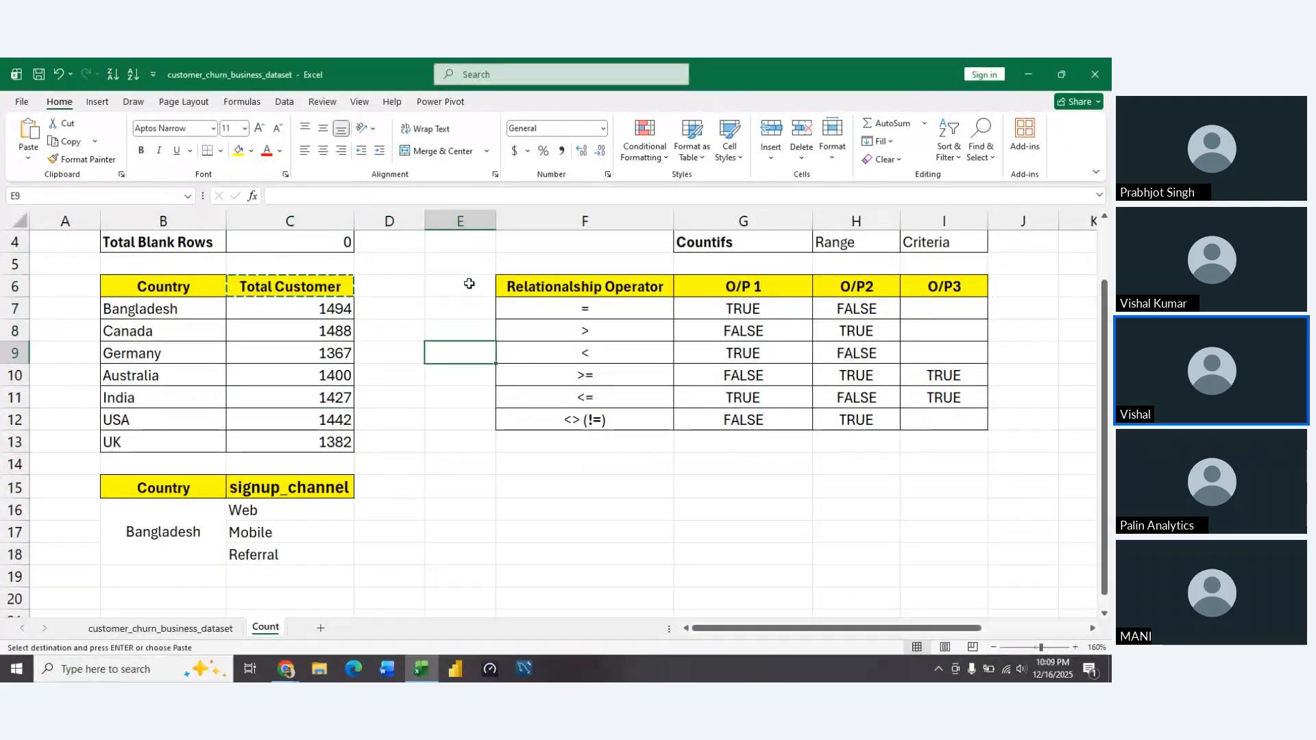
pyautogui.press('Left')
pyautogui.press('Down')
pyautogui.press('Down')
pyautogui.press('Down')
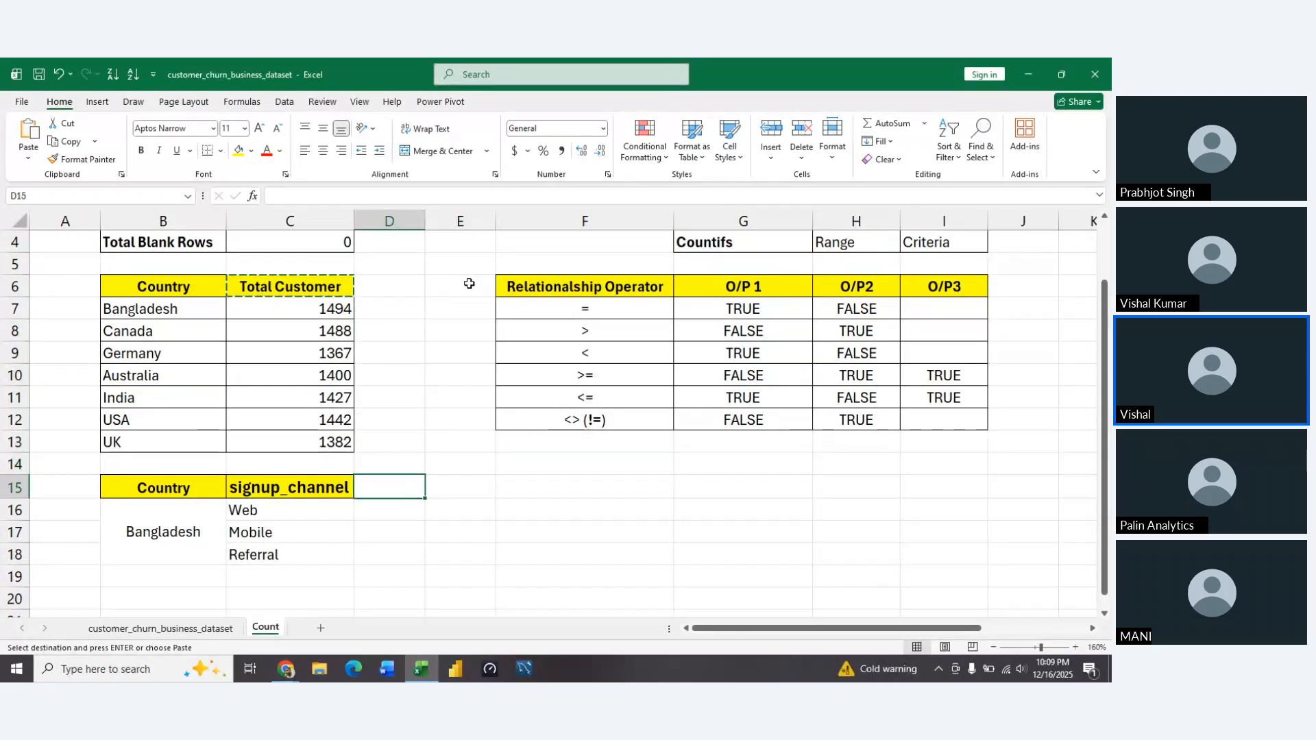
pyautogui.hotkey('ctrl', 'v')
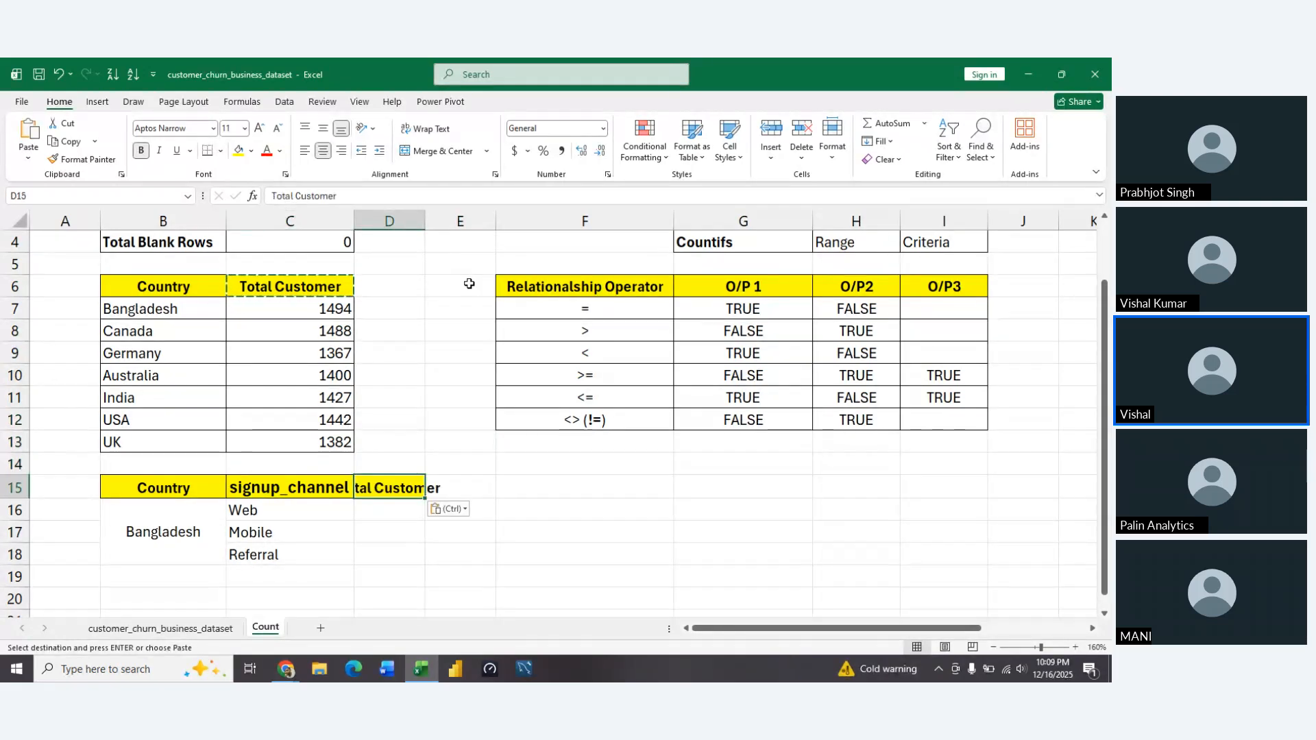
# AutoFit the width of column D to the Total Customer header
pyautogui.hotkey('alt', 'h')
pyautogui.press('o')
pyautogui.press('i')
# Apply all borders to the signup channel table in B15:D18
pyautogui.press('Left')
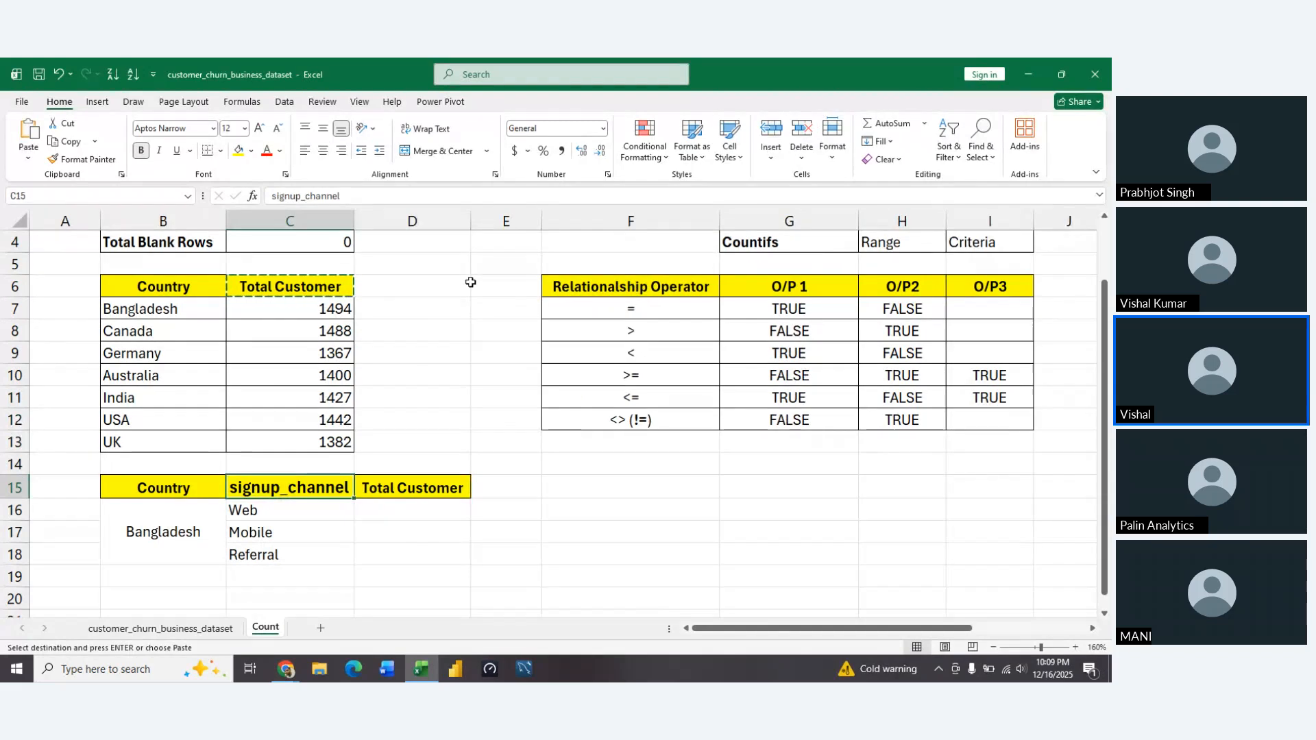
pyautogui.press('Left')
pyautogui.hotkey('shift', 'Down')
pyautogui.hotkey('shift', 'Down')
pyautogui.hotkey('shift', 'Right')
pyautogui.hotkey('shift', 'Up')
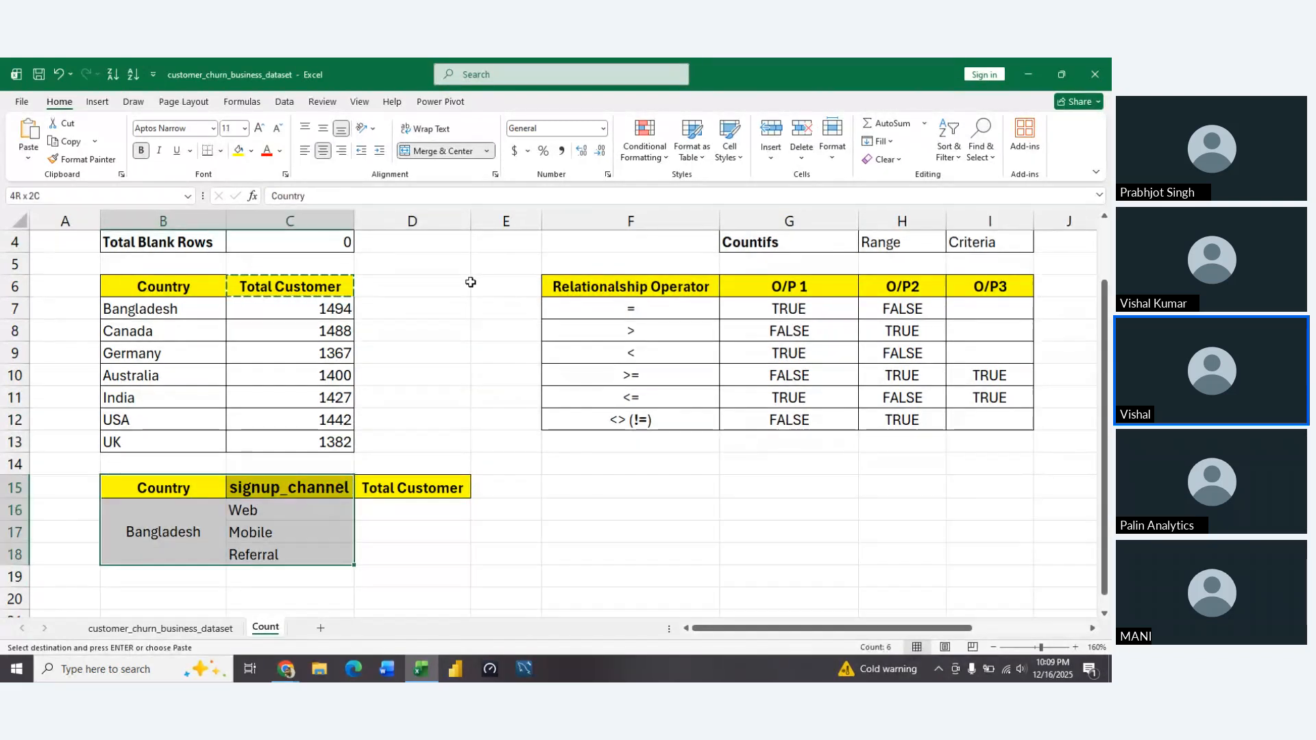
pyautogui.hotkey('shift', 'Right')
pyautogui.press('Escape')
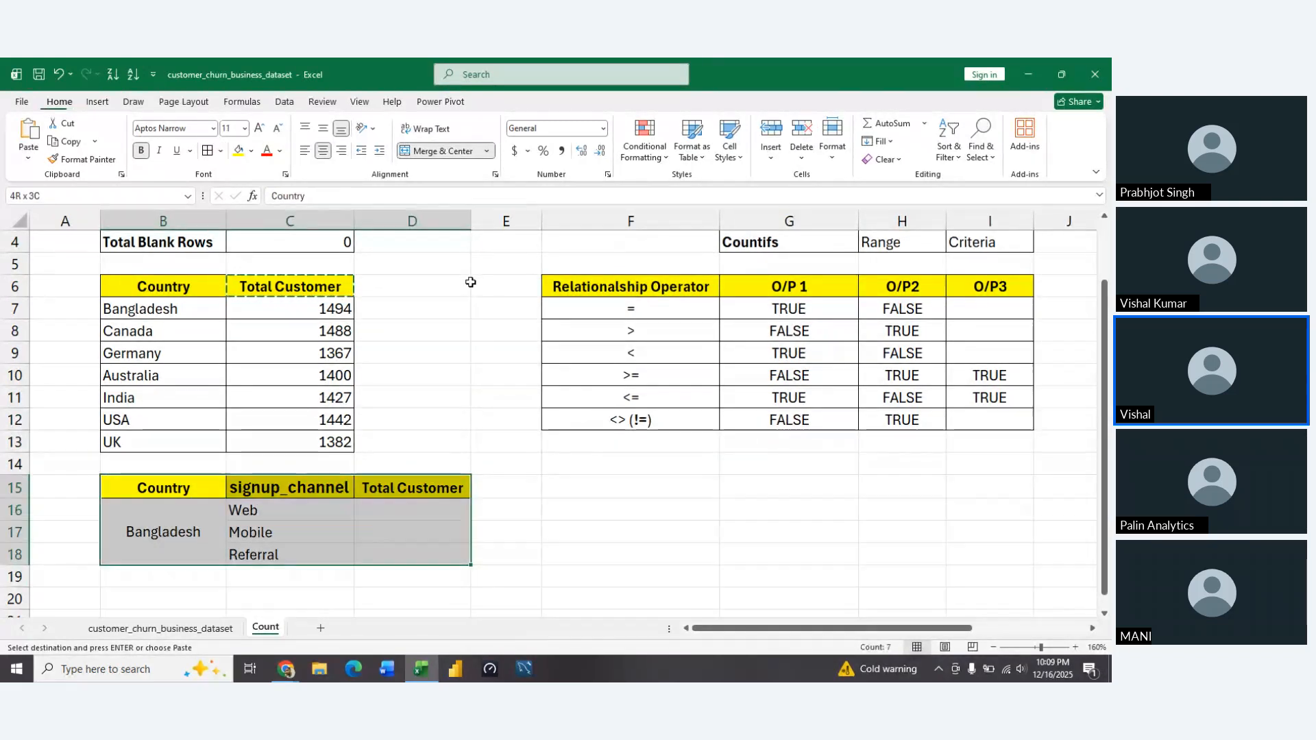
# Review the signup channels beside Bangladesh in C16:C18 and the COUNTIF formula behind the Bangladesh total in C7
pyautogui.press('Left')
pyautogui.press('Right')
pyautogui.press('Down')
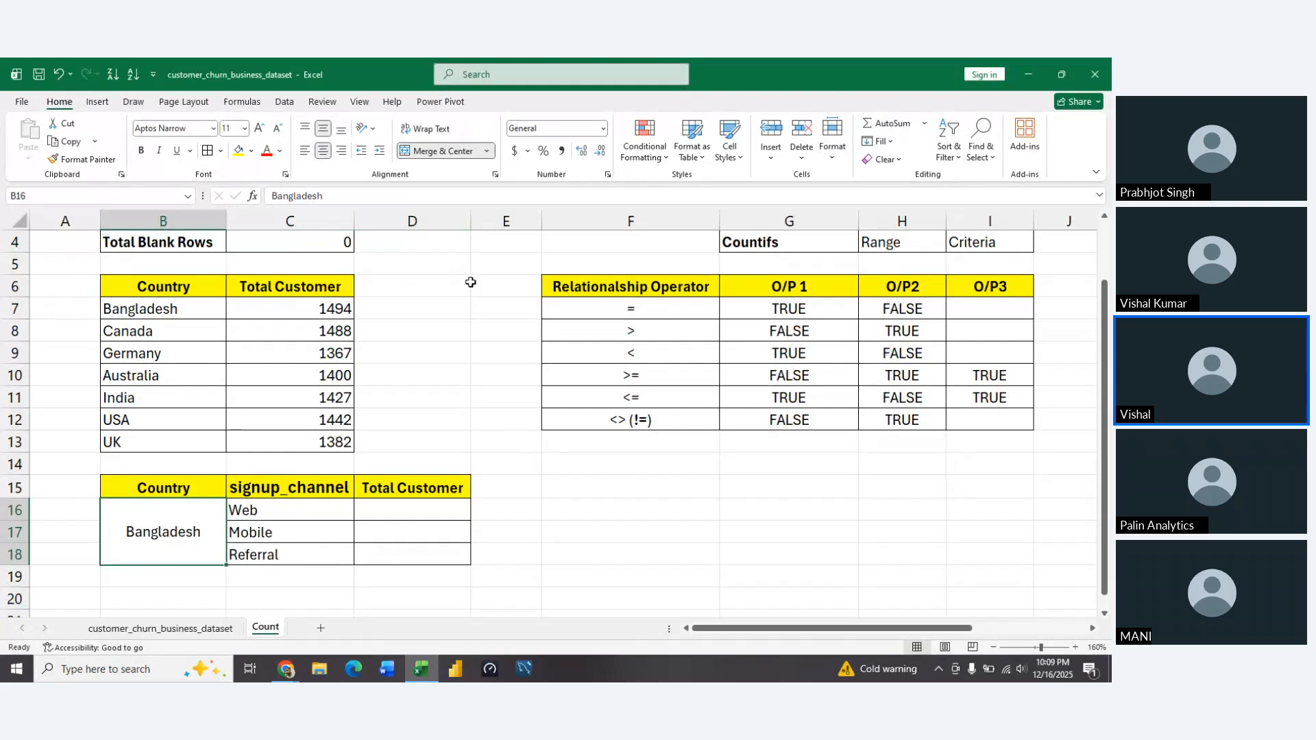
pyautogui.press('Right')
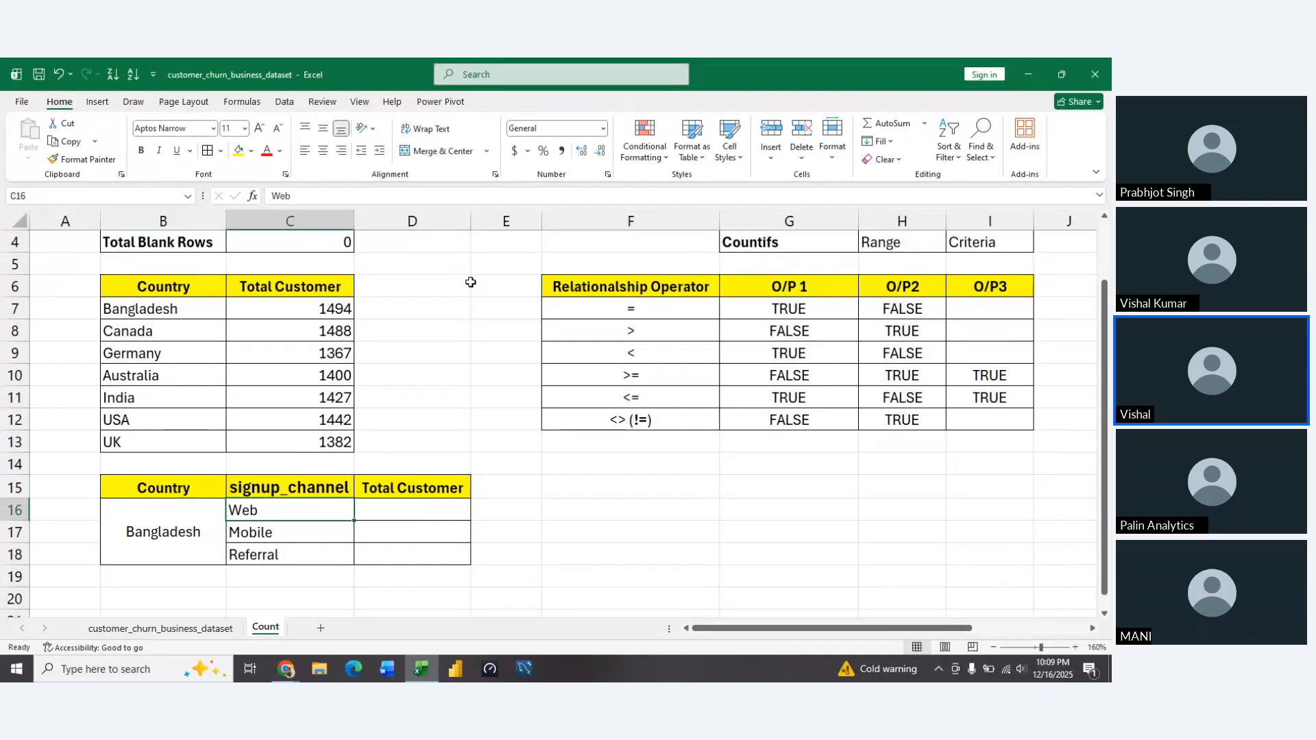
pyautogui.press('Down')
pyautogui.press('Down')
pyautogui.press('Up')
pyautogui.press('Up')
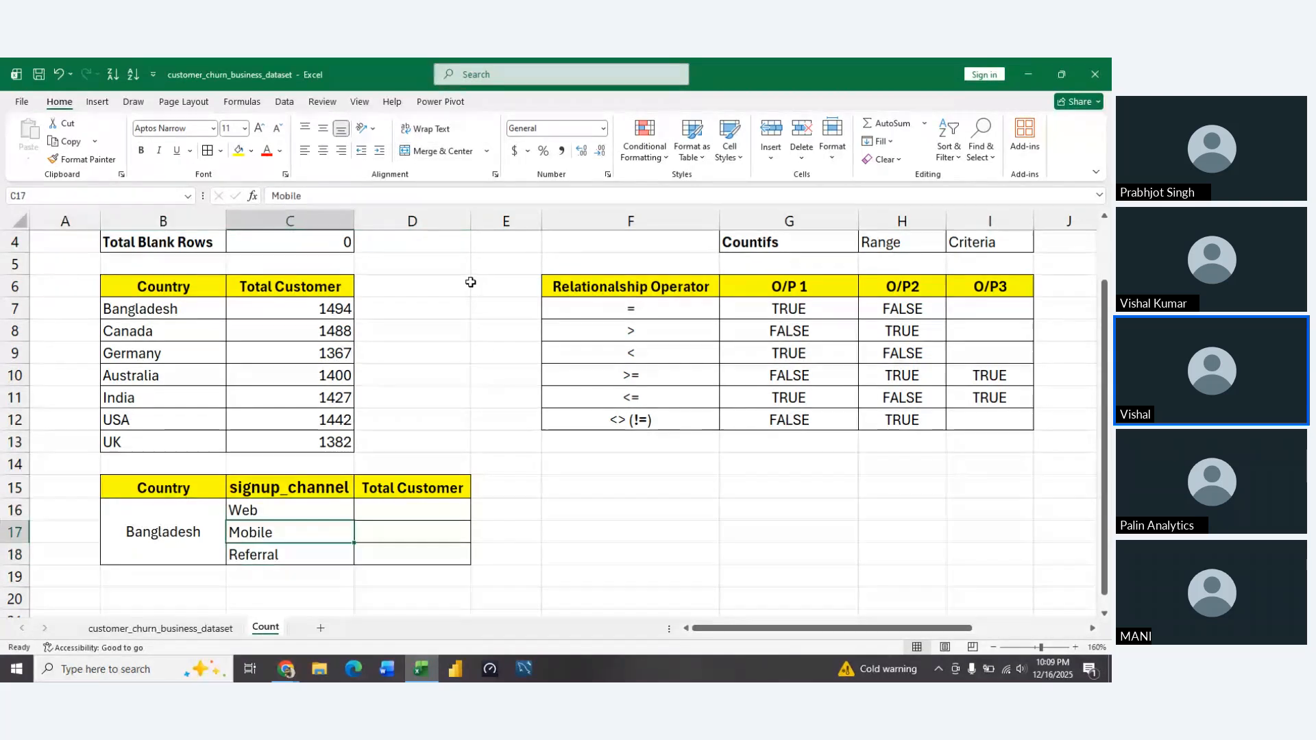
pyautogui.press('Left')
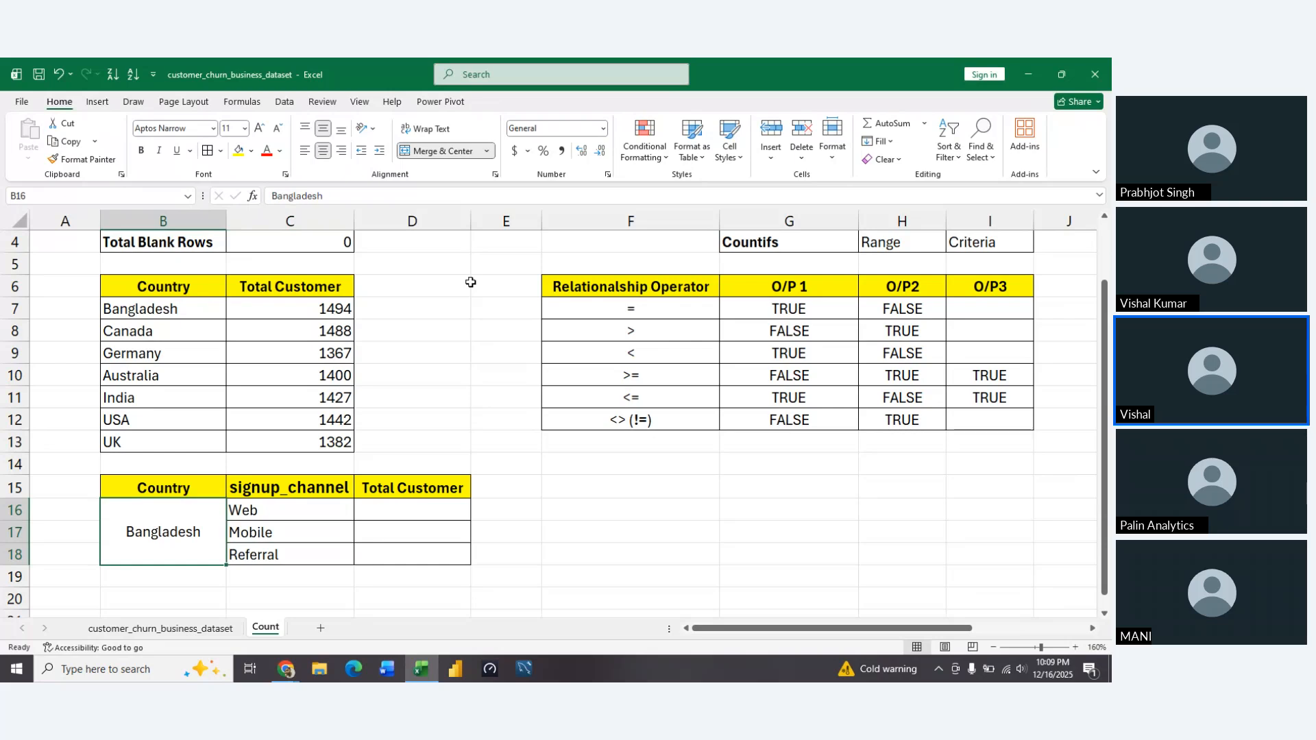
pyautogui.press('Up')
pyautogui.press('Up')
pyautogui.press('Up')
pyautogui.press('Up')
pyautogui.press('Up')
pyautogui.press('Up')
pyautogui.press('Up')
pyautogui.press('Up')
pyautogui.press('Up')
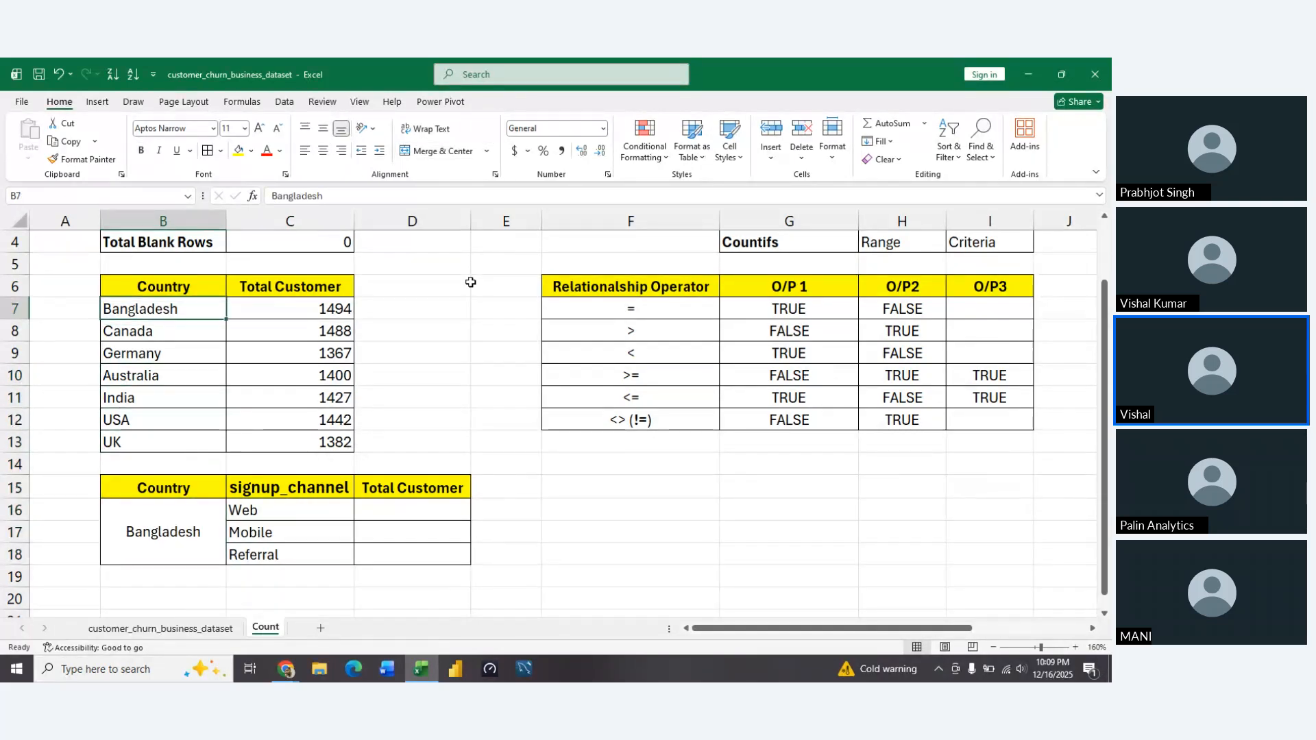
pyautogui.press('Right')
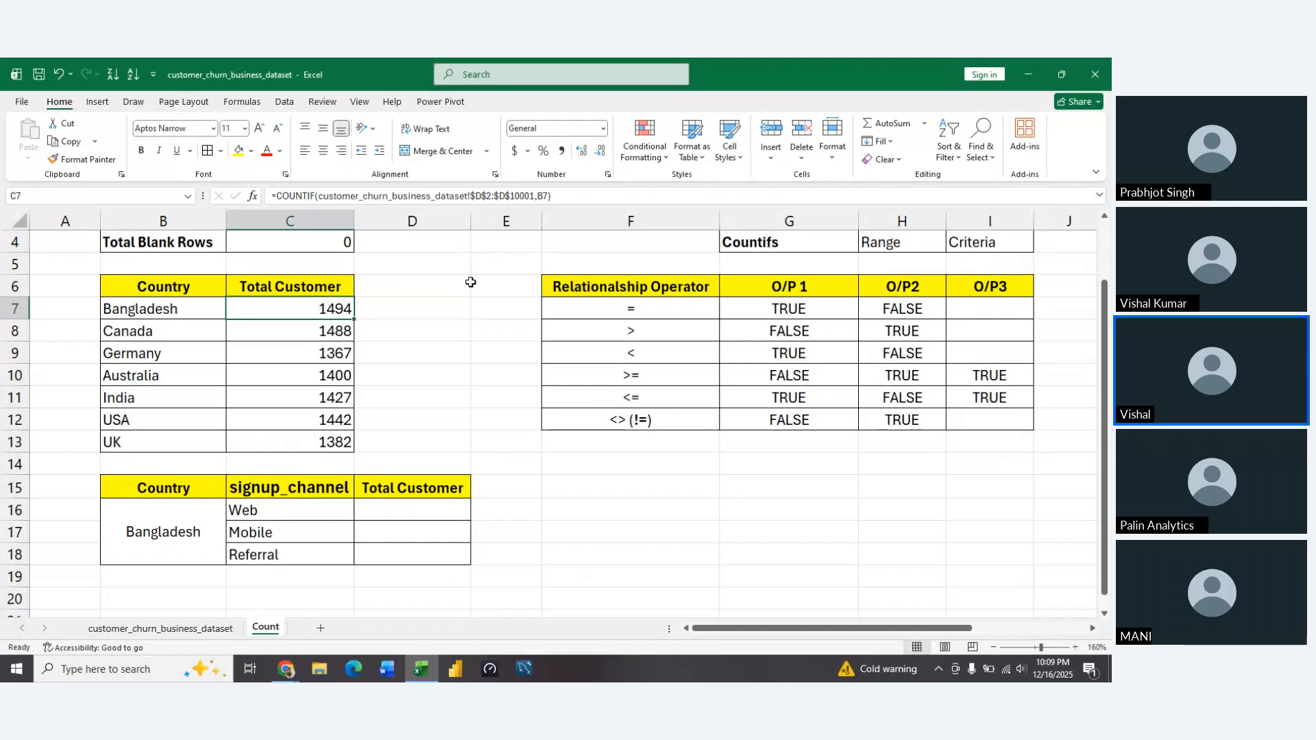
pyautogui.press('Left')
pyautogui.press('Down')
pyautogui.press('Down')
pyautogui.press('Down')
pyautogui.press('Down')
pyautogui.press('Down')
pyautogui.press('Down')
pyautogui.press('Down')
pyautogui.press('Down')
pyautogui.press('Down')
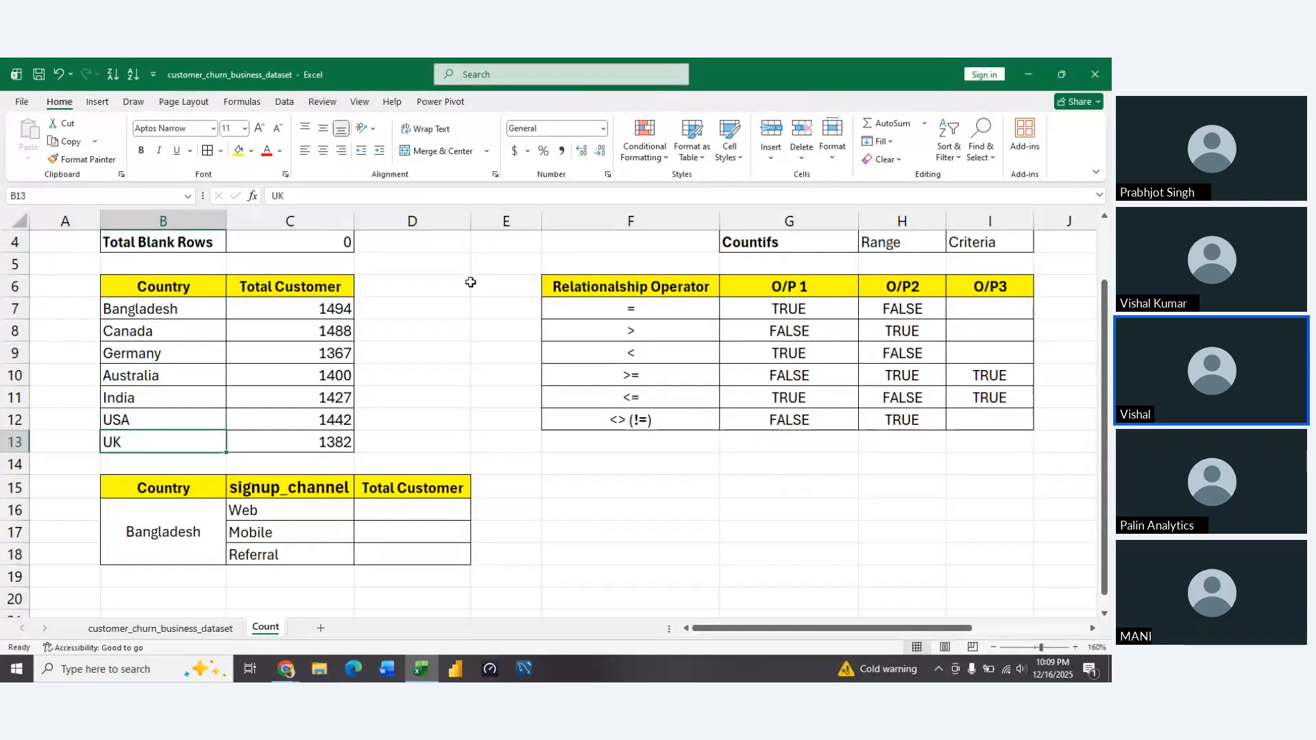
pyautogui.press('Right')
pyautogui.press('Down')
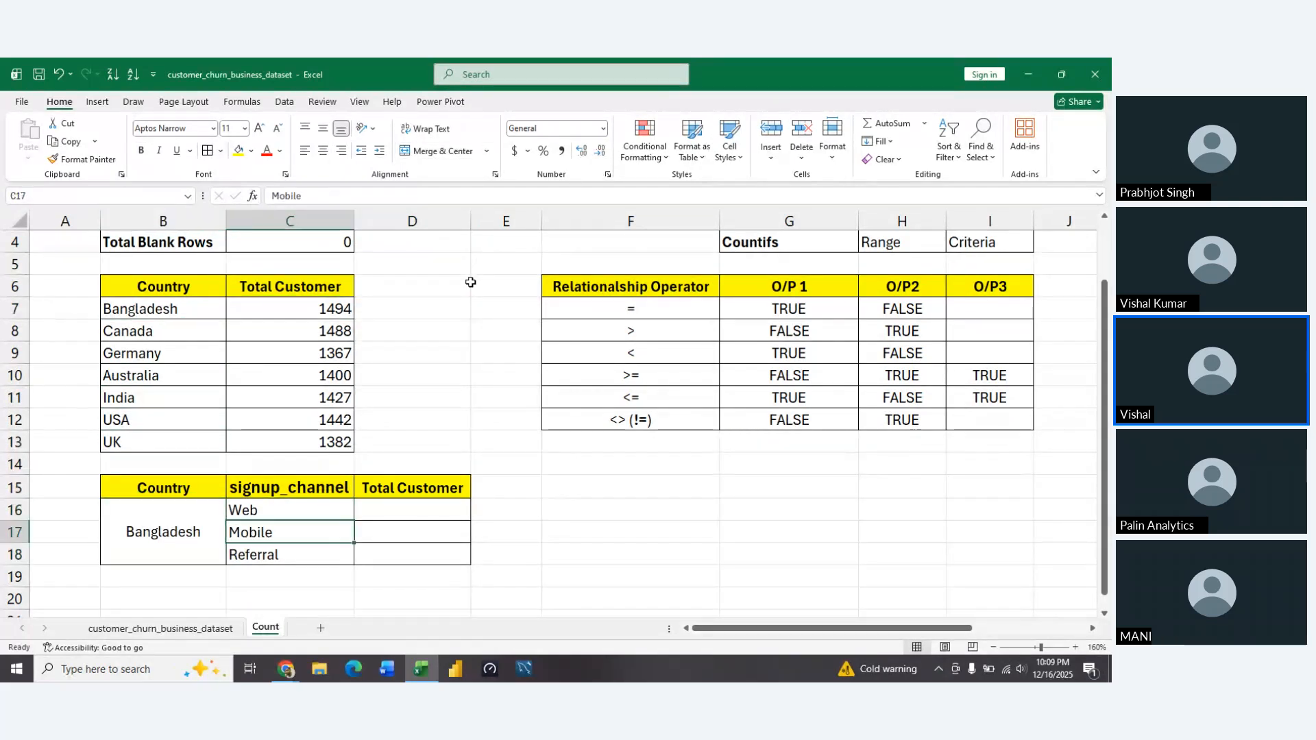
pyautogui.press('Up')
pyautogui.press('Down')
pyautogui.press('Down')
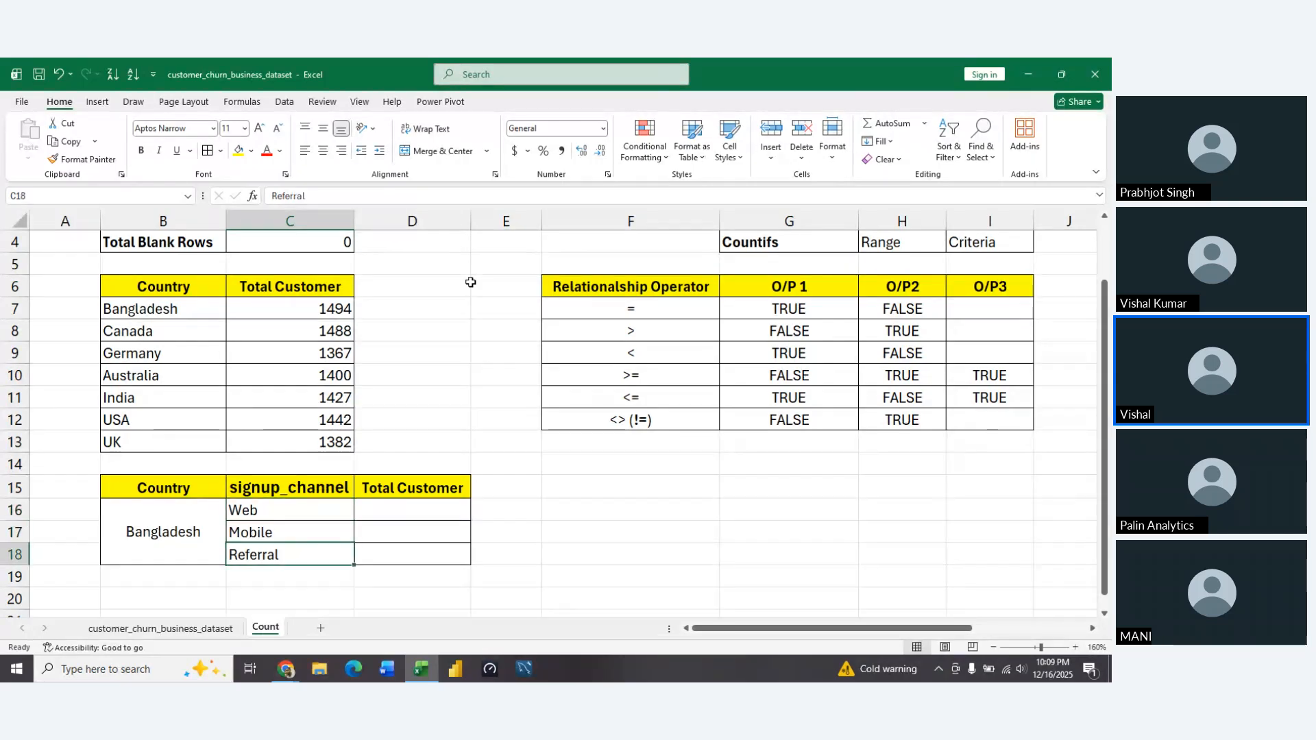
pyautogui.press('Up')
pyautogui.press('Up')
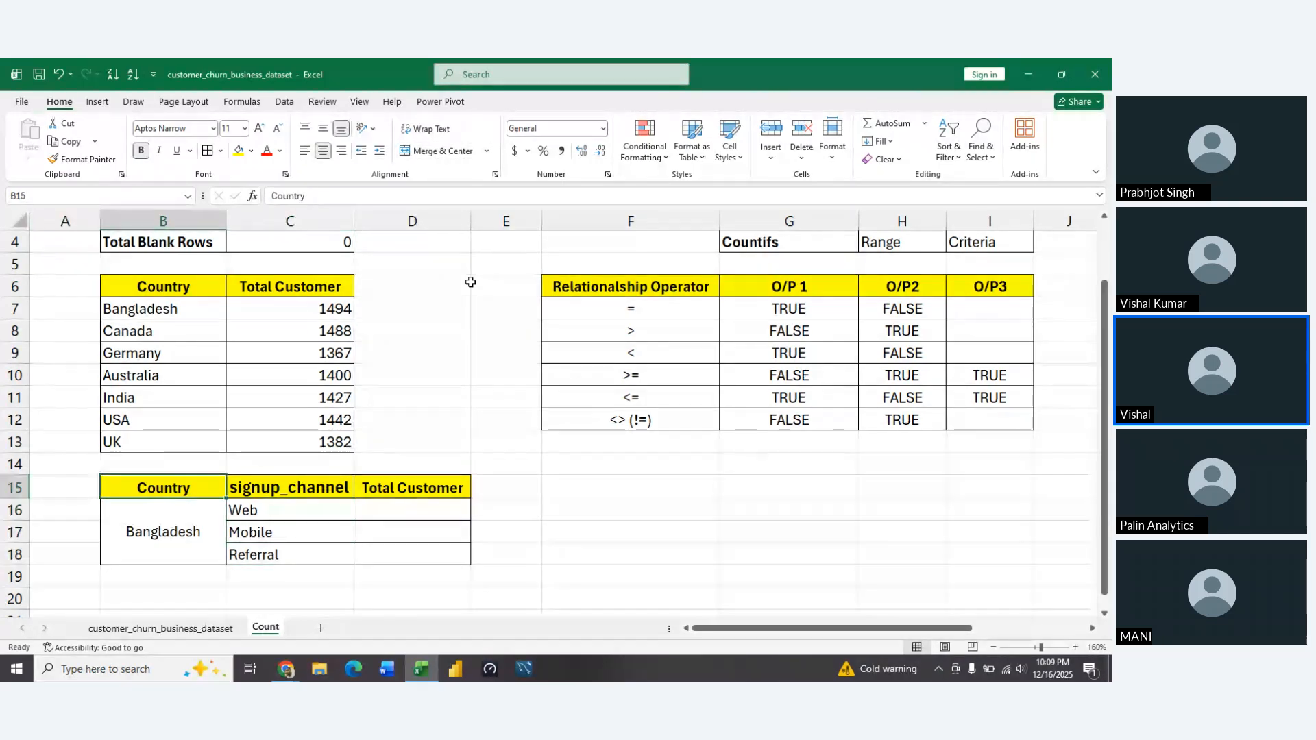
# Begin a COUNTIFS formula in D16, the Total Customer cell for Bangladesh's Web channel
pyautogui.press('Left')
pyautogui.press('Right')
pyautogui.press('Right')
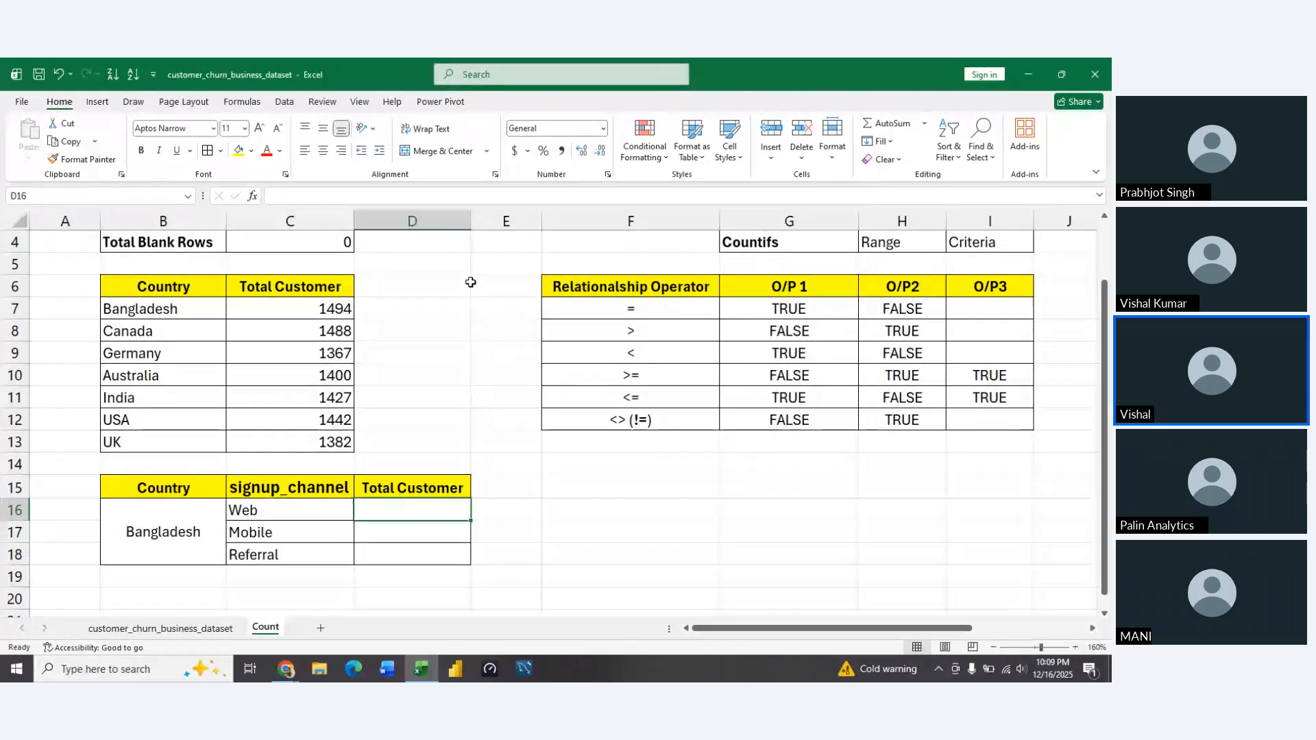
pyautogui.write('=')
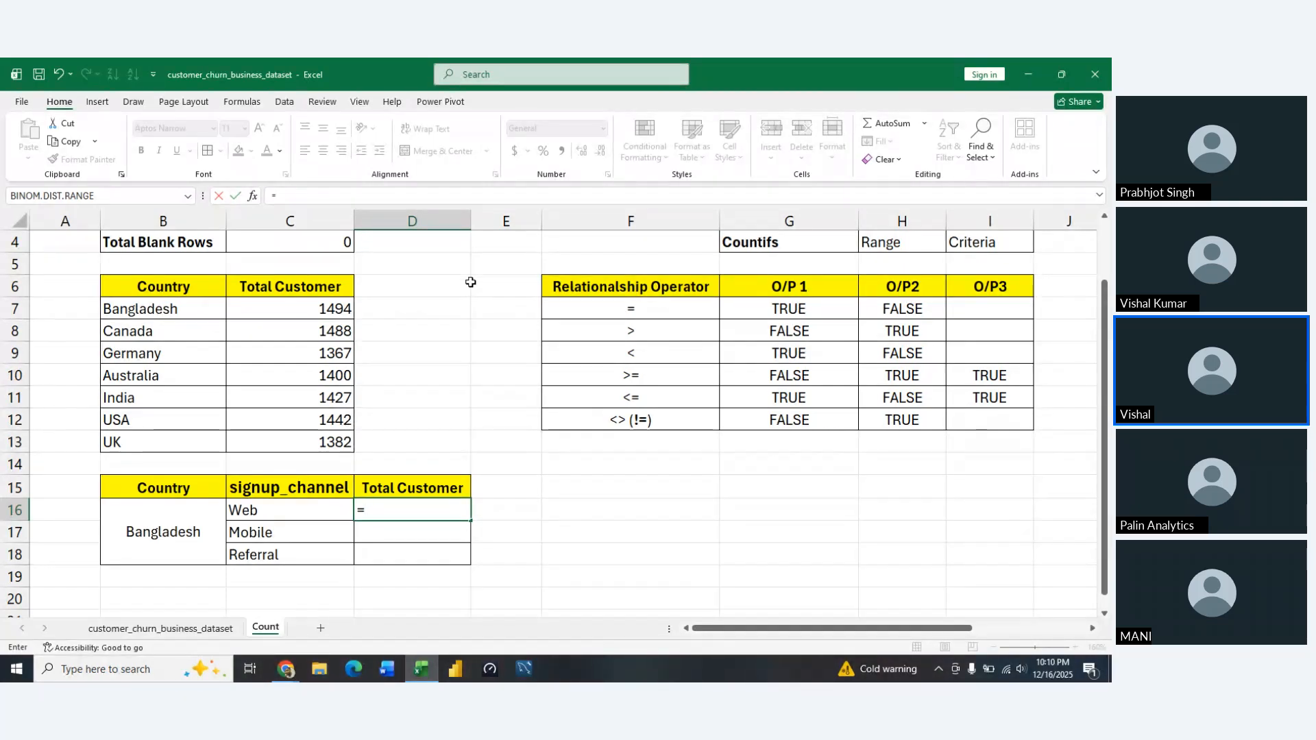
pyautogui.write('co')
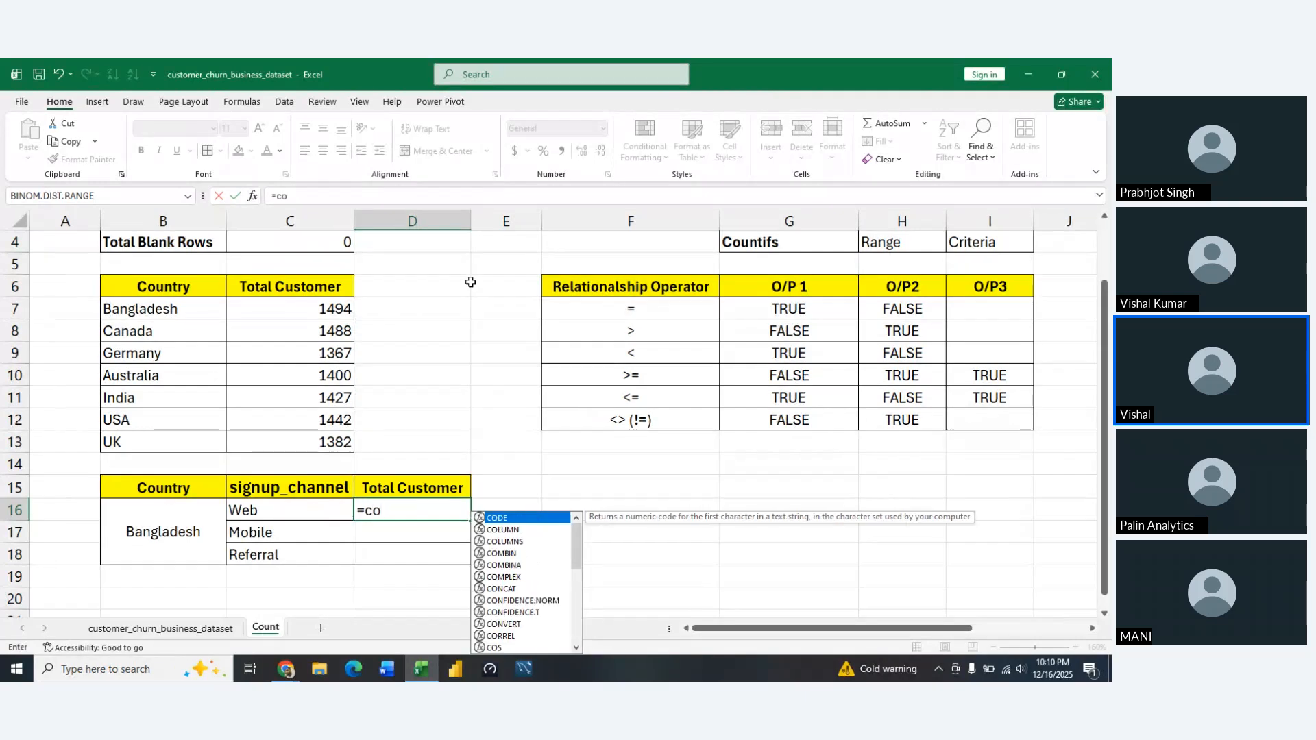
pyautogui.write('untif')
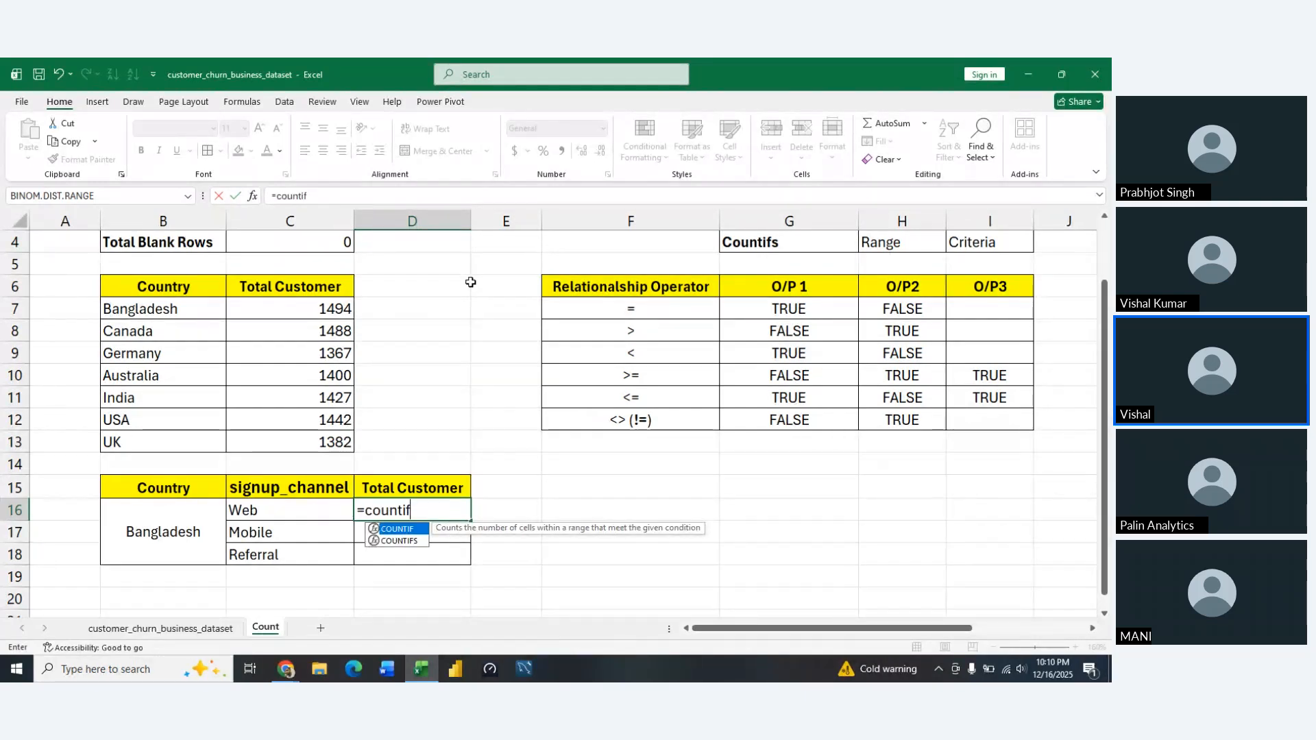
pyautogui.write('s')
pyautogui.press('Tab')
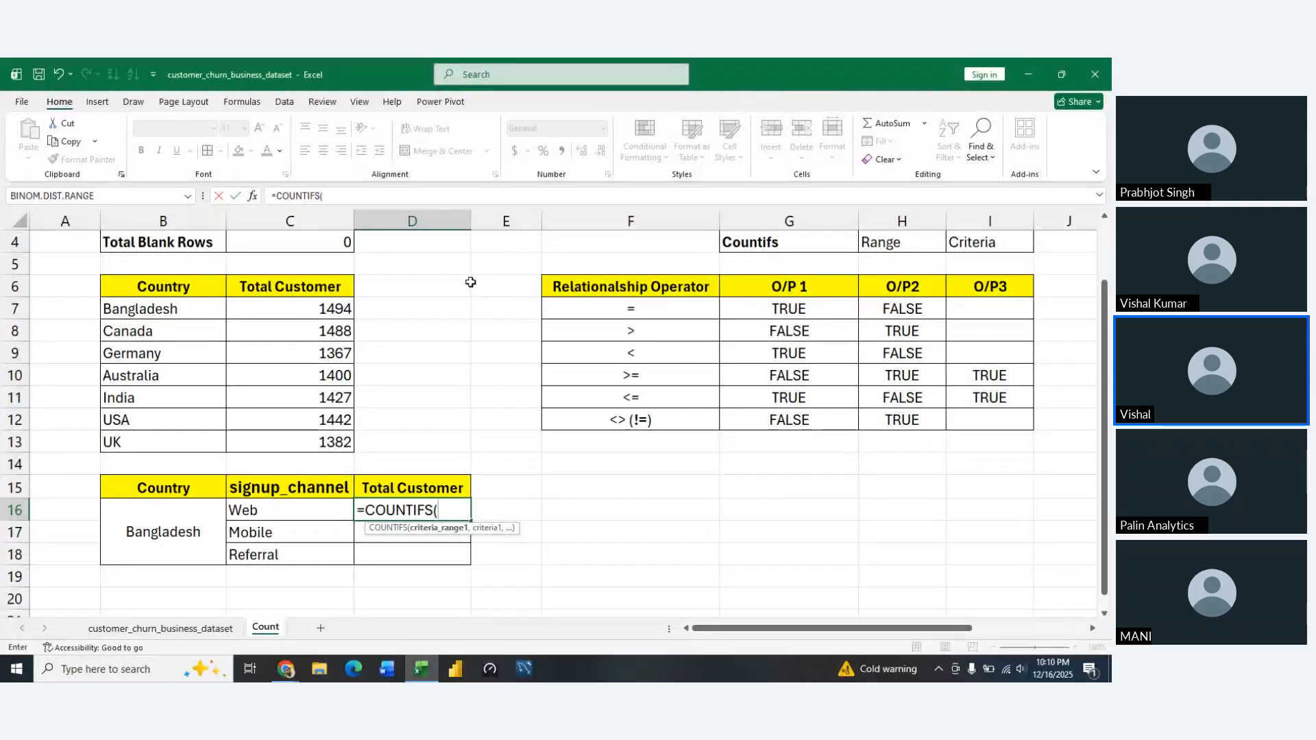
# Set the first COUNTIFS criteria range to the absolute country range customer_churn_business_dataset!$D$2:$D$10001
pyautogui.hotkey('ctrl', 'pageup')
pyautogui.press('Up')
pyautogui.press('Up')
pyautogui.press('Up')
pyautogui.hotkey('ctrl', 'Up')
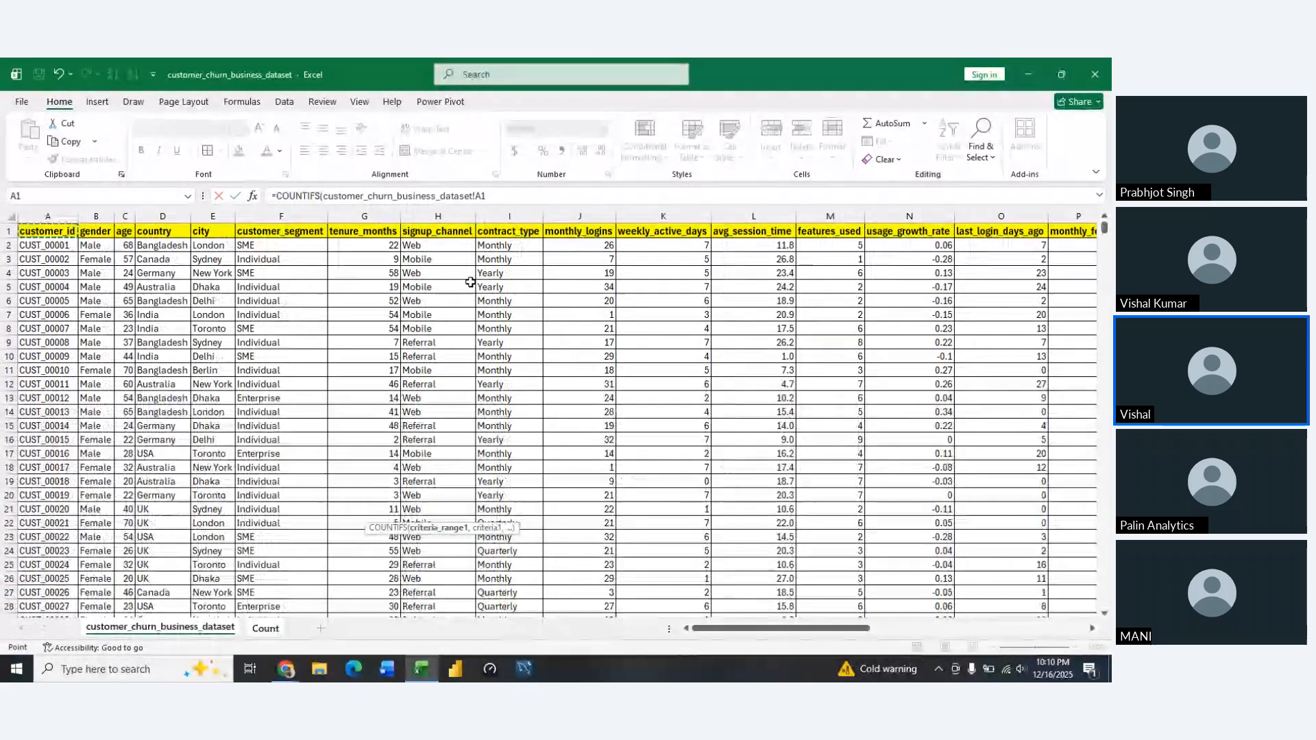
pyautogui.press('Right')
pyautogui.press('Right')
pyautogui.press('Right')
pyautogui.press('Down')
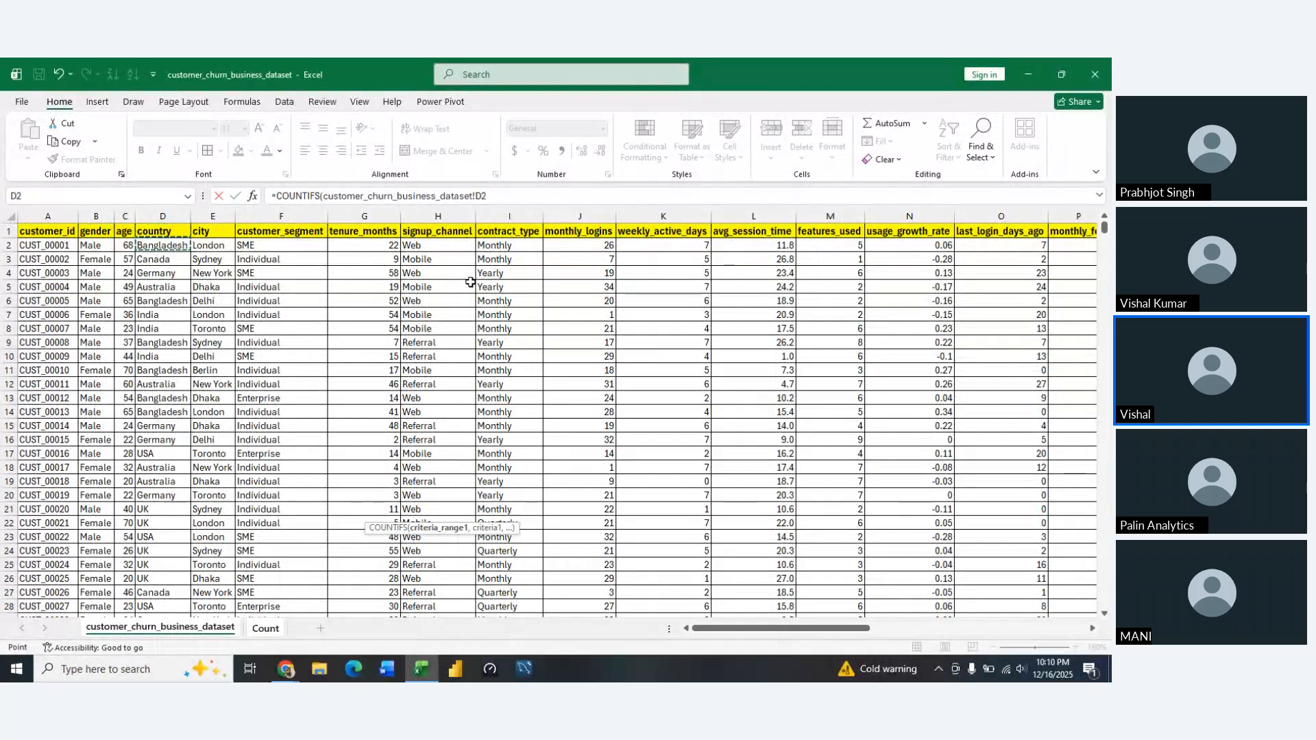
pyautogui.hotkey('ctrl', 'shift', 'Down')
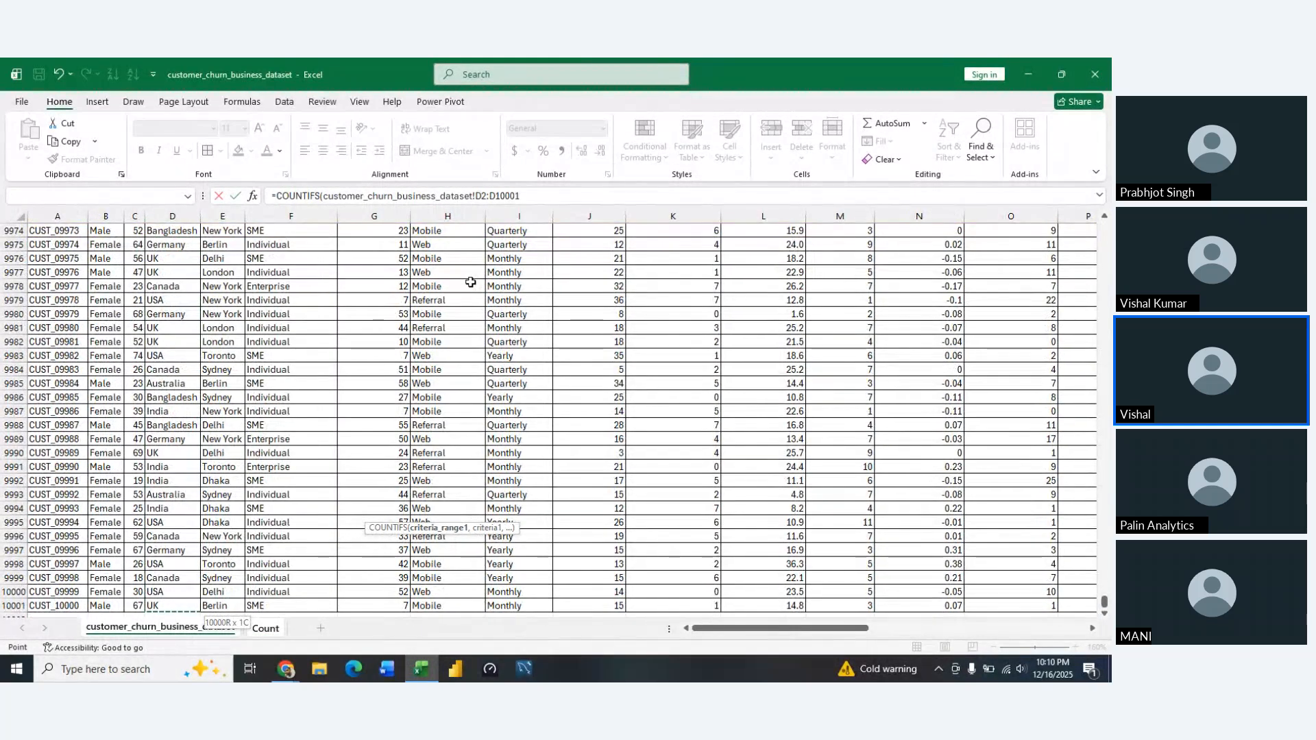
pyautogui.press('F4')
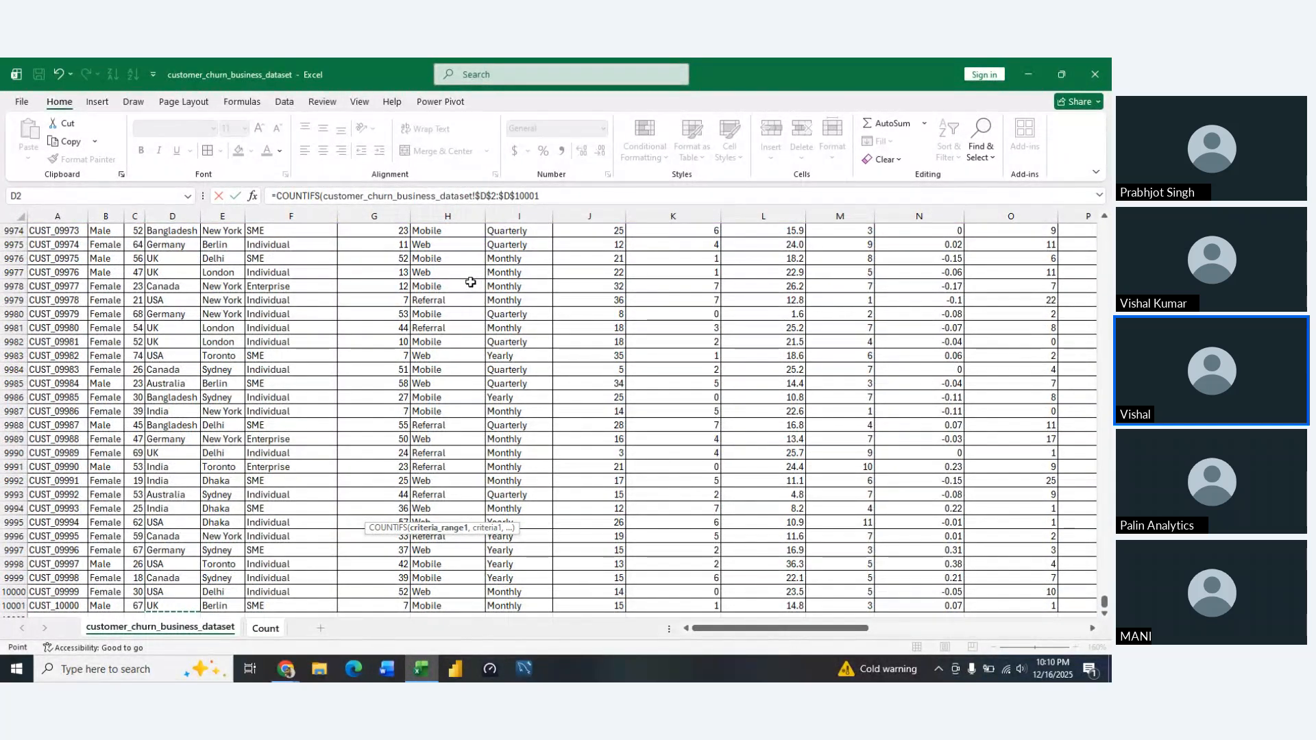
pyautogui.write(',')
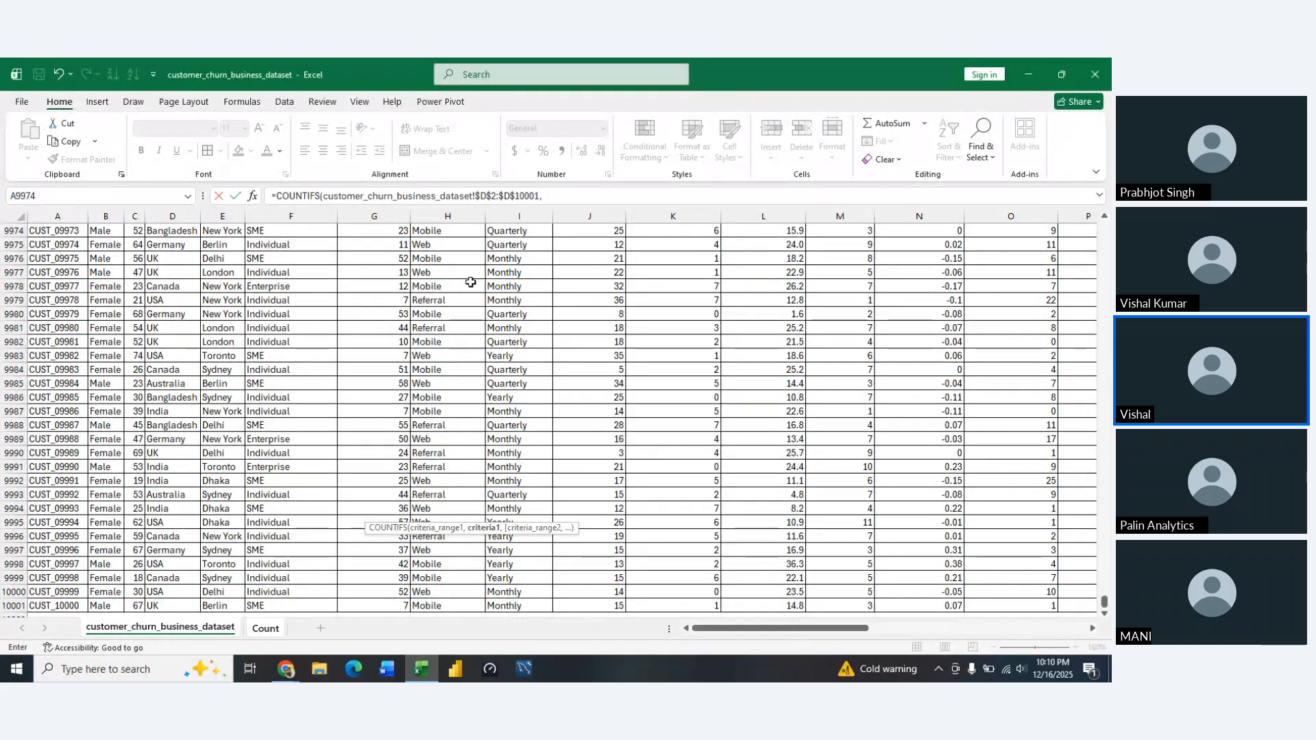
# Set the first COUNTIFS criterion to Bangladesh with the absolute reference Count!$B$16
pyautogui.hotkey('ctrl', 'pagedown')
pyautogui.press('Left')
pyautogui.press('Left')
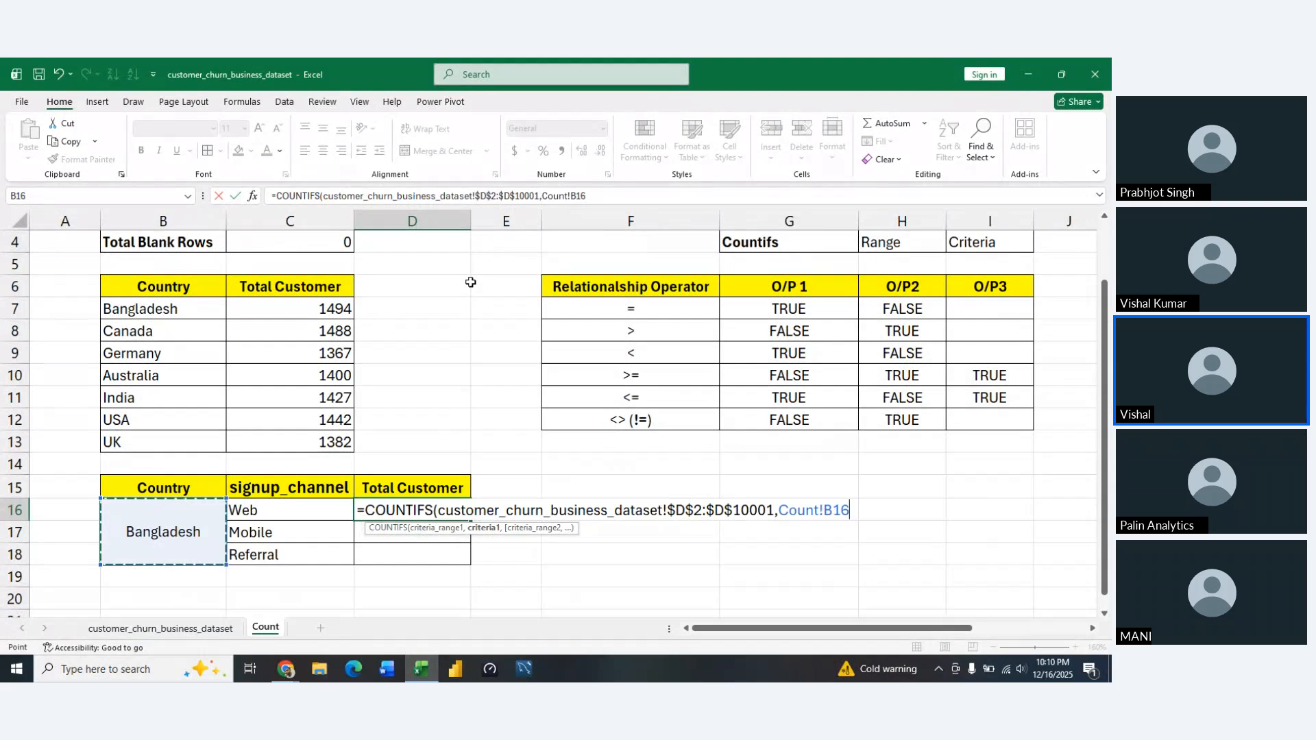
pyautogui.press('F4')
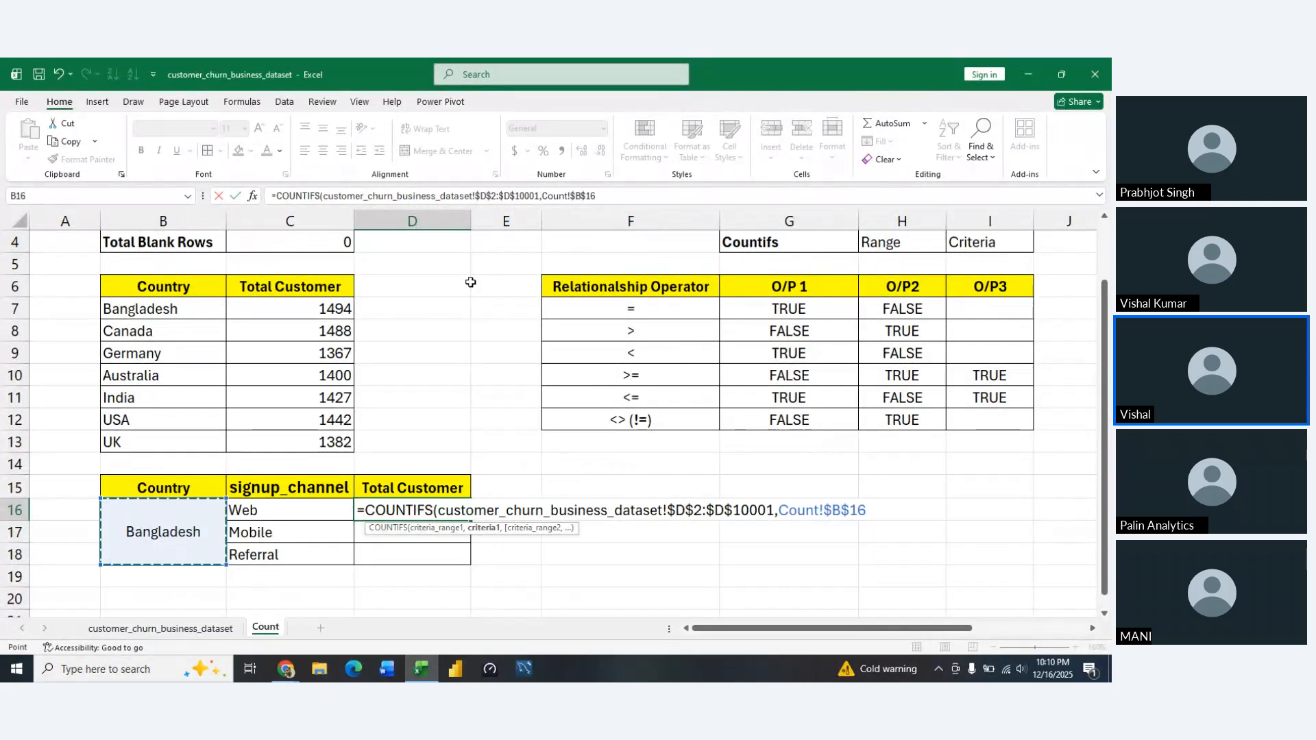
pyautogui.write(',')
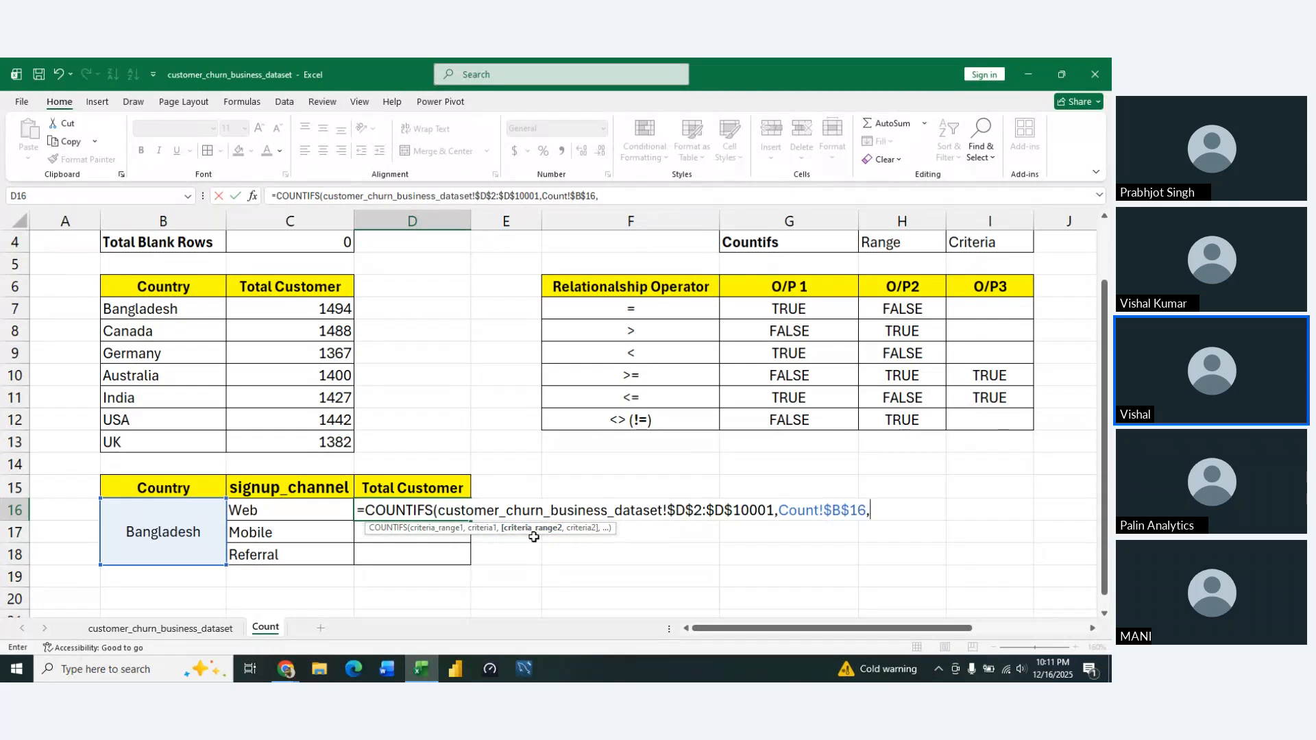
# Set the second COUNTIFS criteria range in D16 to the absolute signup channel range customer_churn_business_dataset!$H$2:$H$10001
pyautogui.hotkey('ctrl', 'pageup')
pyautogui.hotkey('ctrl', 'Up')
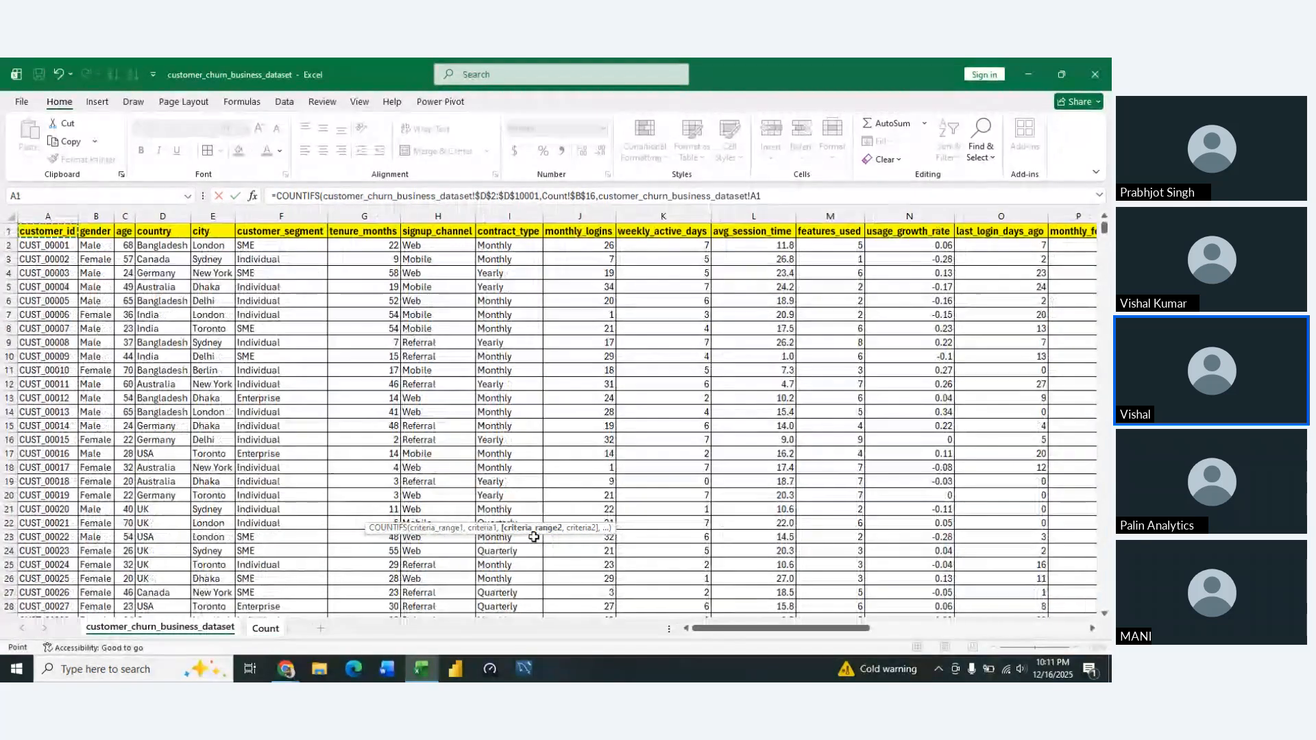
pyautogui.press('Right')
pyautogui.press('Right')
pyautogui.press('Right')
pyautogui.press('Right')
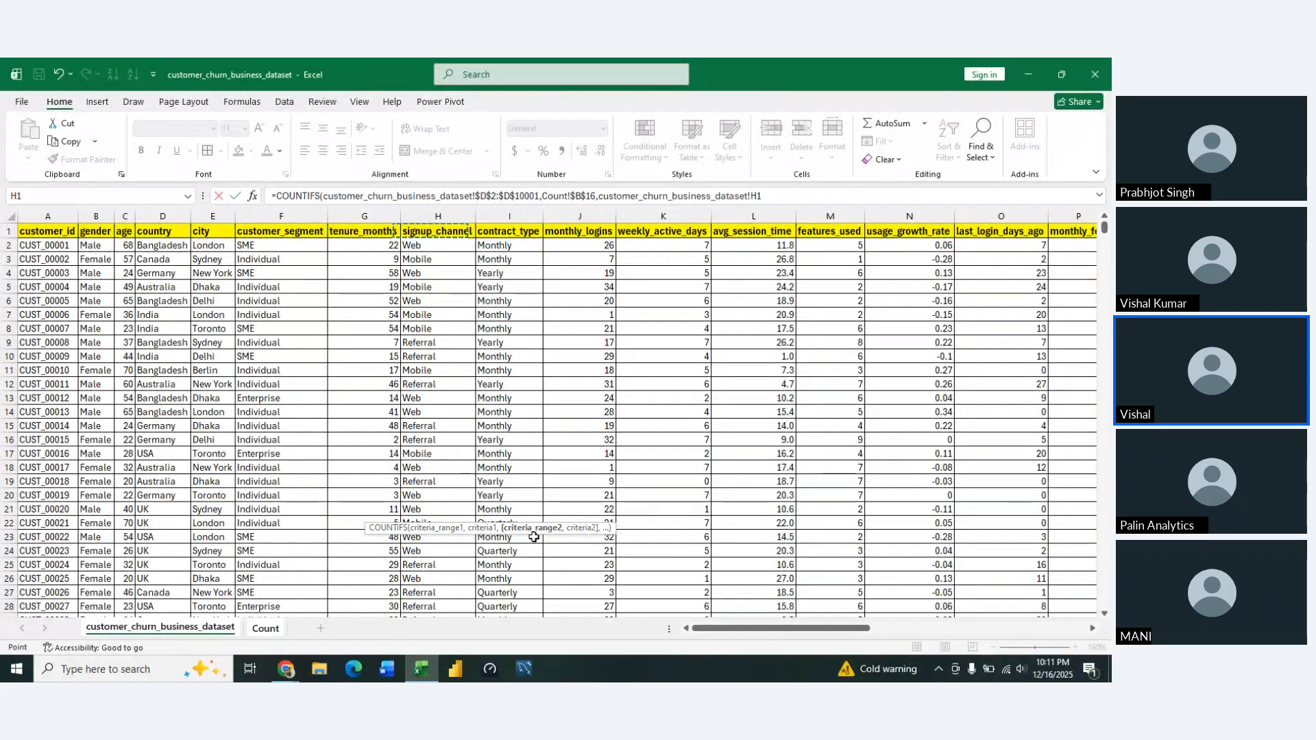
pyautogui.press('Down')
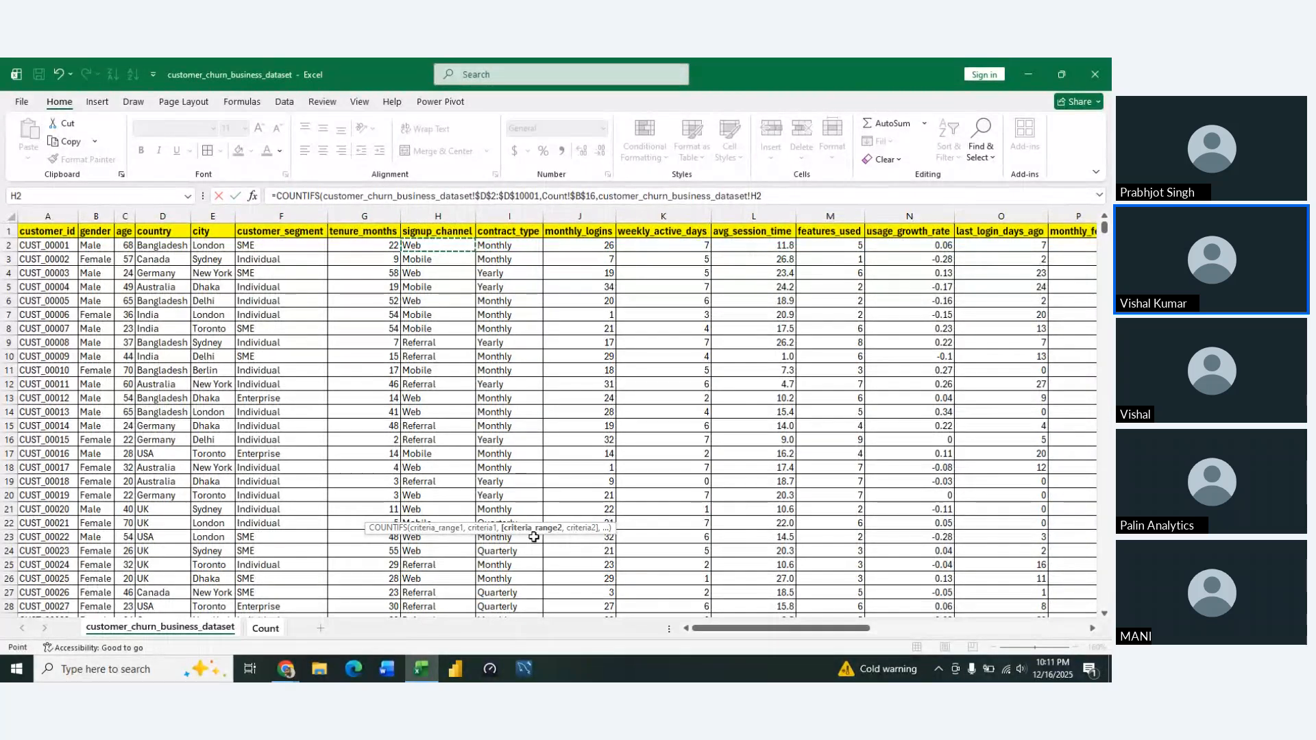
pyautogui.hotkey('ctrl', 'shift', 'Down')
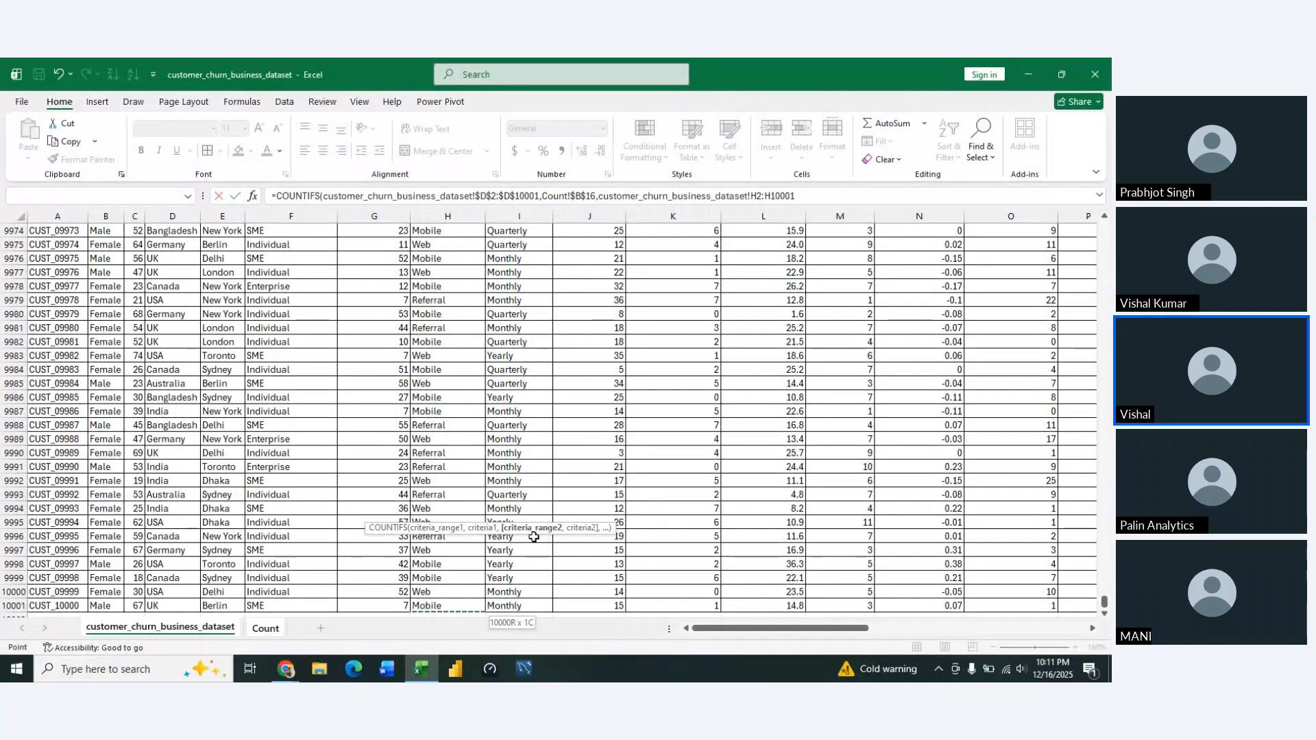
pyautogui.press('F4')
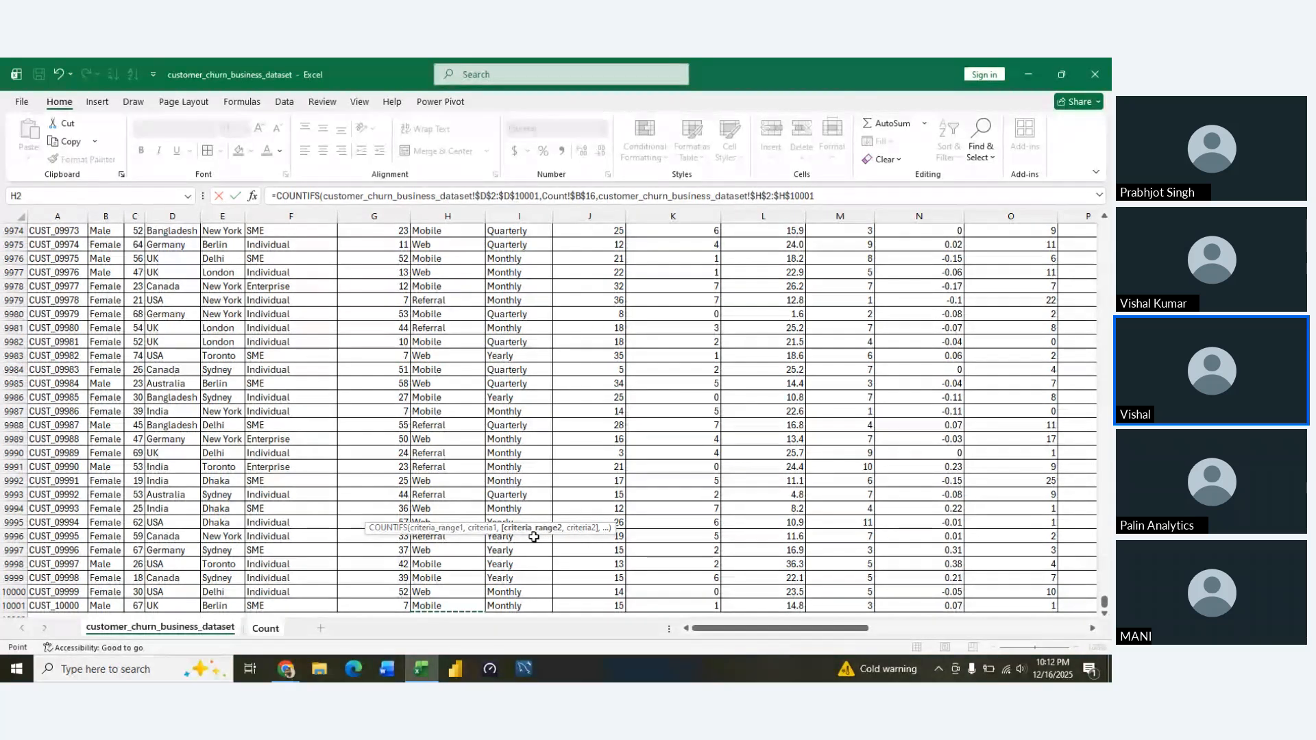
# Try to add the Web cell C16 as the second criterion and enter the formula in D16
pyautogui.hotkey('ctrl', 'pagedown')
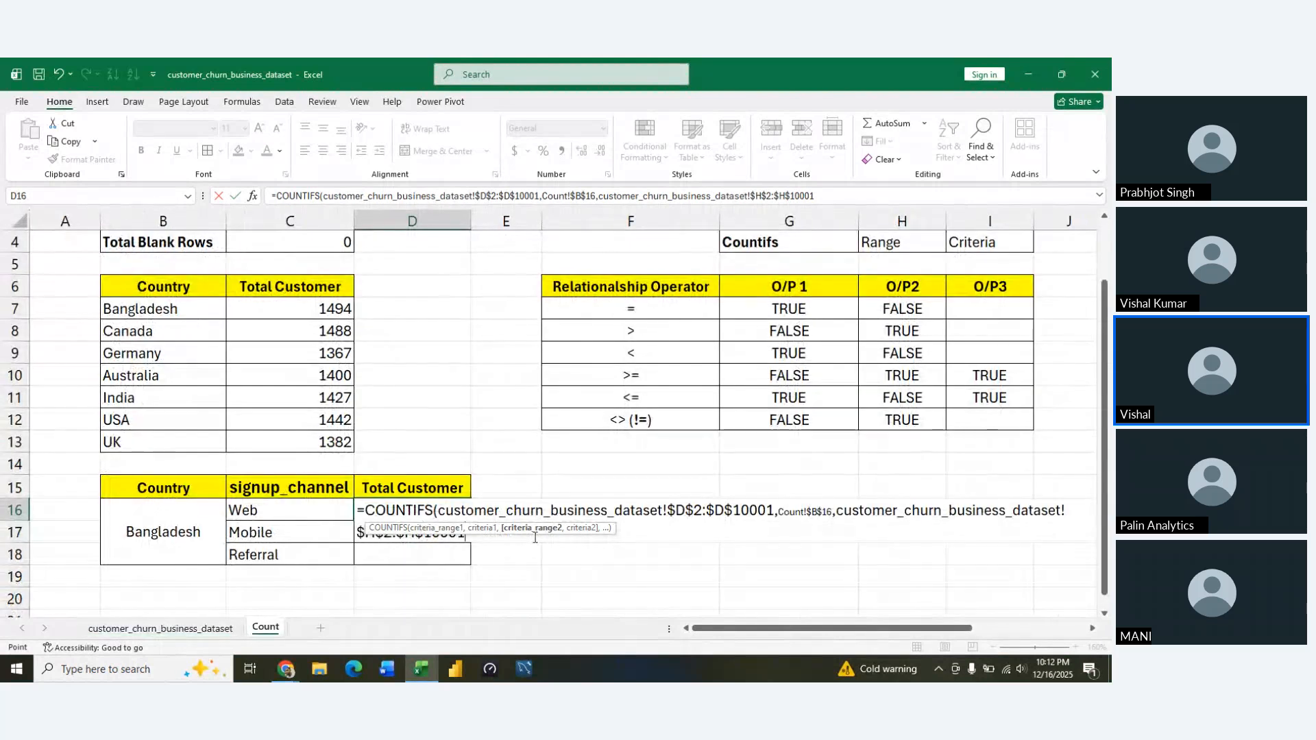
pyautogui.press('Left')
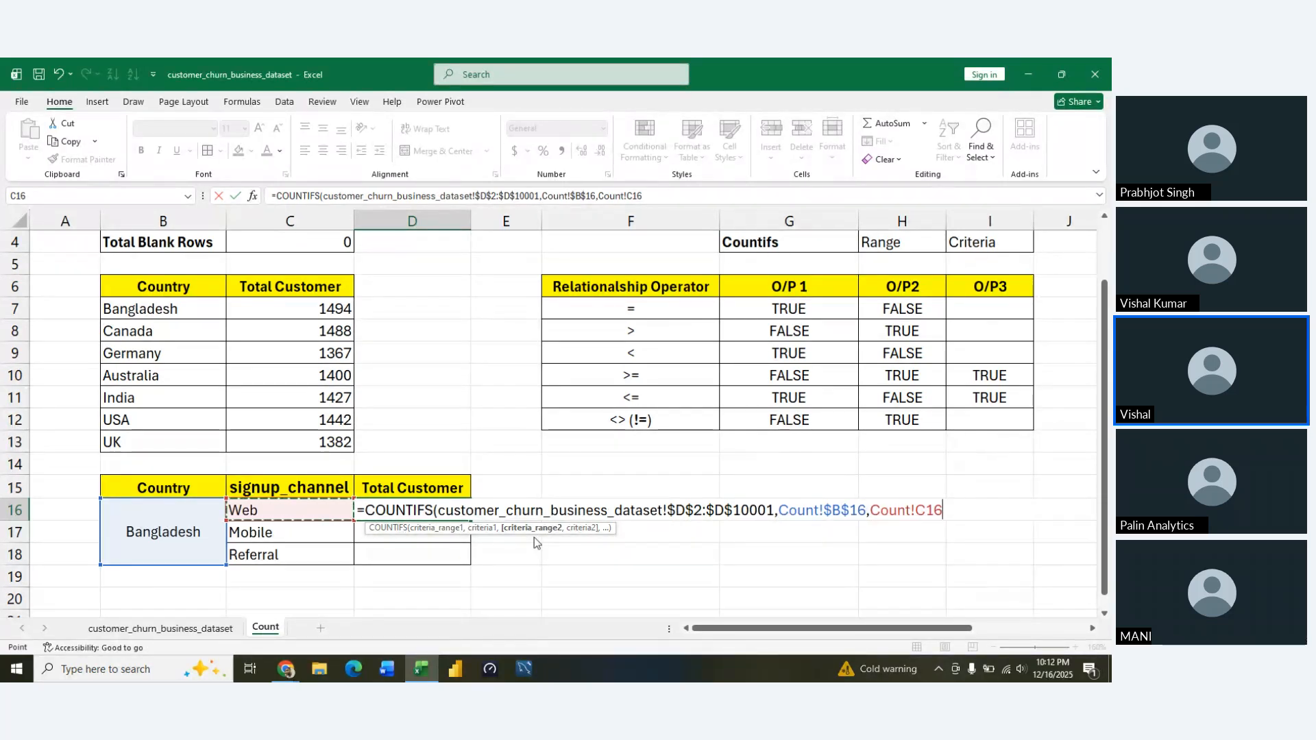
pyautogui.press('Return')
pyautogui.press('Return')
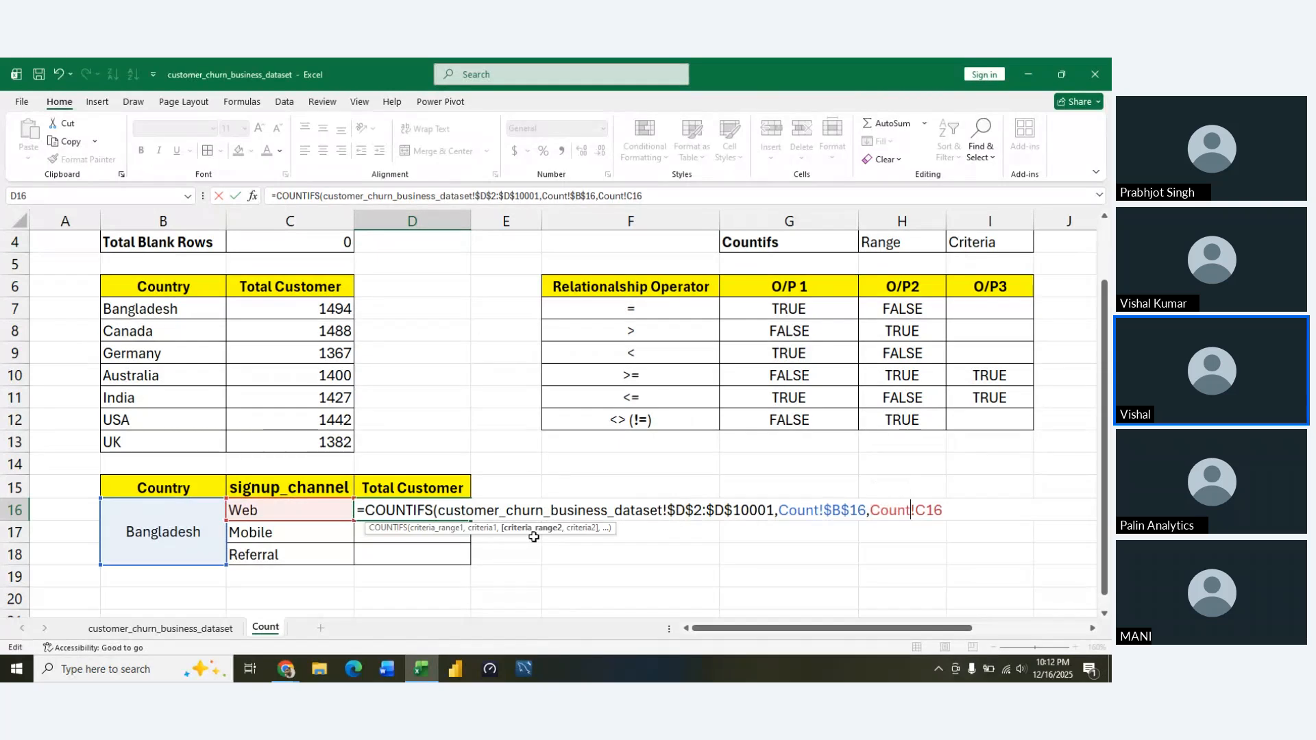
# Delete the misplaced Count!C16 reference from the end of the COUNTIFS formula in D16
pyautogui.press('Left')
pyautogui.press('Left')
pyautogui.press('Left')
pyautogui.press('Left')
pyautogui.hotkey('shift', 'Left')
pyautogui.hotkey('shift', 'Left')
pyautogui.hotkey('shift', 'Left')
pyautogui.hotkey('shift', 'Left')
pyautogui.hotkey('shift', 'Left')
pyautogui.hotkey('shift', 'Left')
pyautogui.hotkey('shift', 'Left')
pyautogui.hotkey('shift', 'Left')
pyautogui.hotkey('shift', 'Left')
pyautogui.hotkey('shift', 'Left')
pyautogui.press('Right')
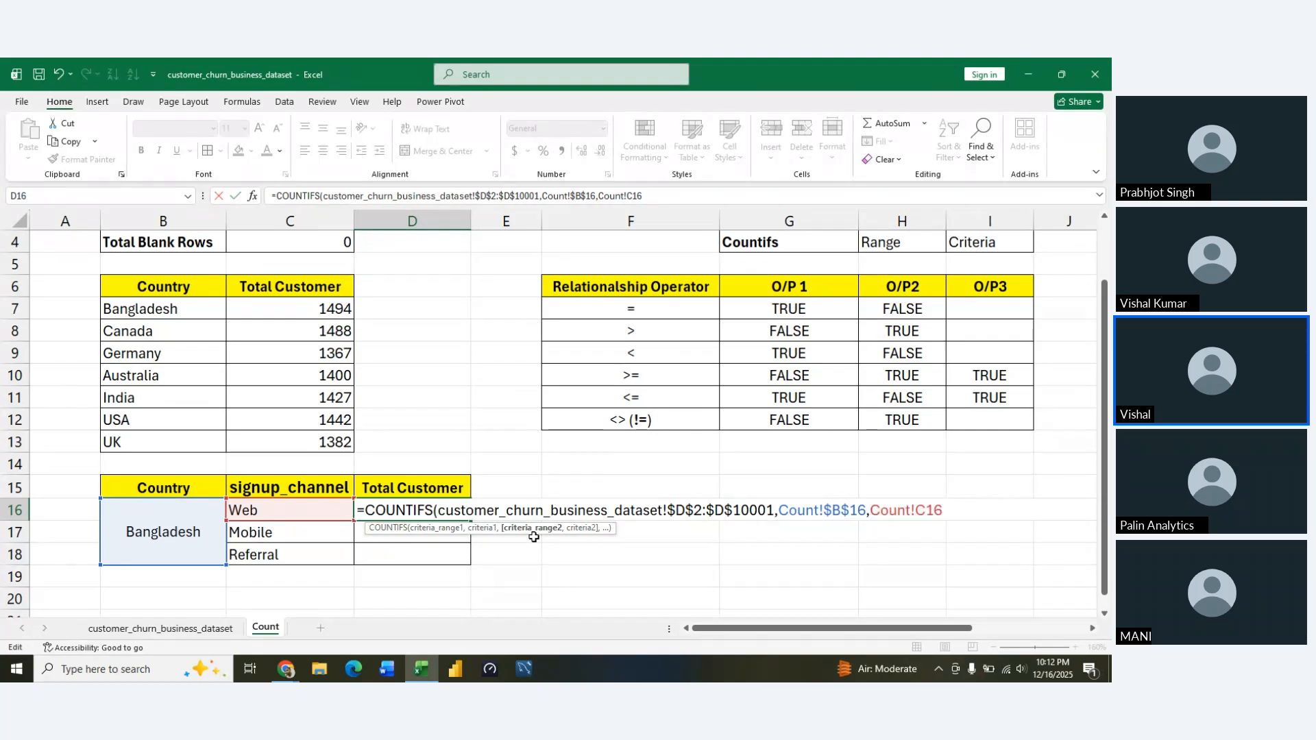
pyautogui.hotkey('shift', 'Left')
pyautogui.hotkey('shift', 'Left')
pyautogui.hotkey('shift', 'Left')
pyautogui.hotkey('shift', 'Left')
pyautogui.hotkey('shift', 'Left')
pyautogui.hotkey('shift', 'Left')
pyautogui.hotkey('shift', 'Left')
pyautogui.hotkey('shift', 'Left')
pyautogui.press('BackSpace')
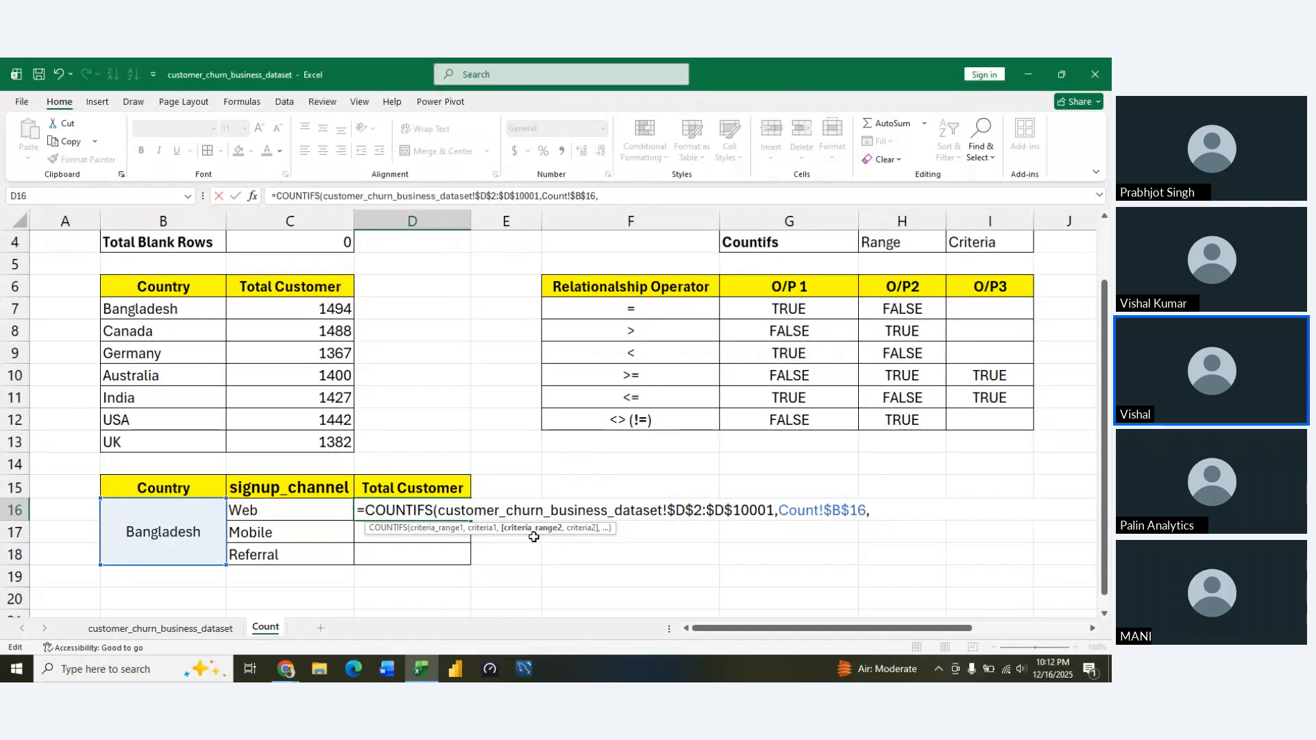
# Set the second COUNTIFS criteria range to customer_churn_business_dataset!$H$2:$H$10001 as an absolute reference and start the next argument
pyautogui.click(199, 628)
pyautogui.click(415, 340)
pyautogui.hotkey('ctrl', 'Up')
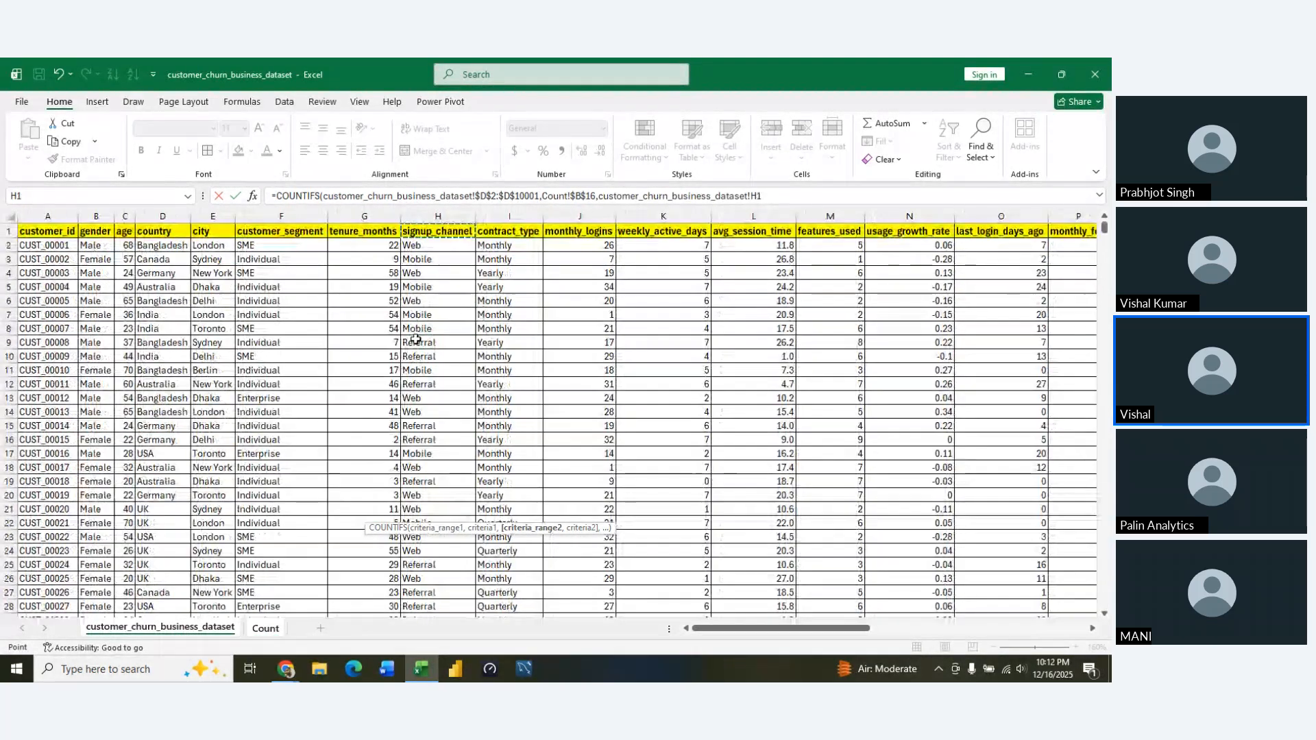
pyautogui.press('Down')
pyautogui.hotkey('ctrl', 'shift', 'Down')
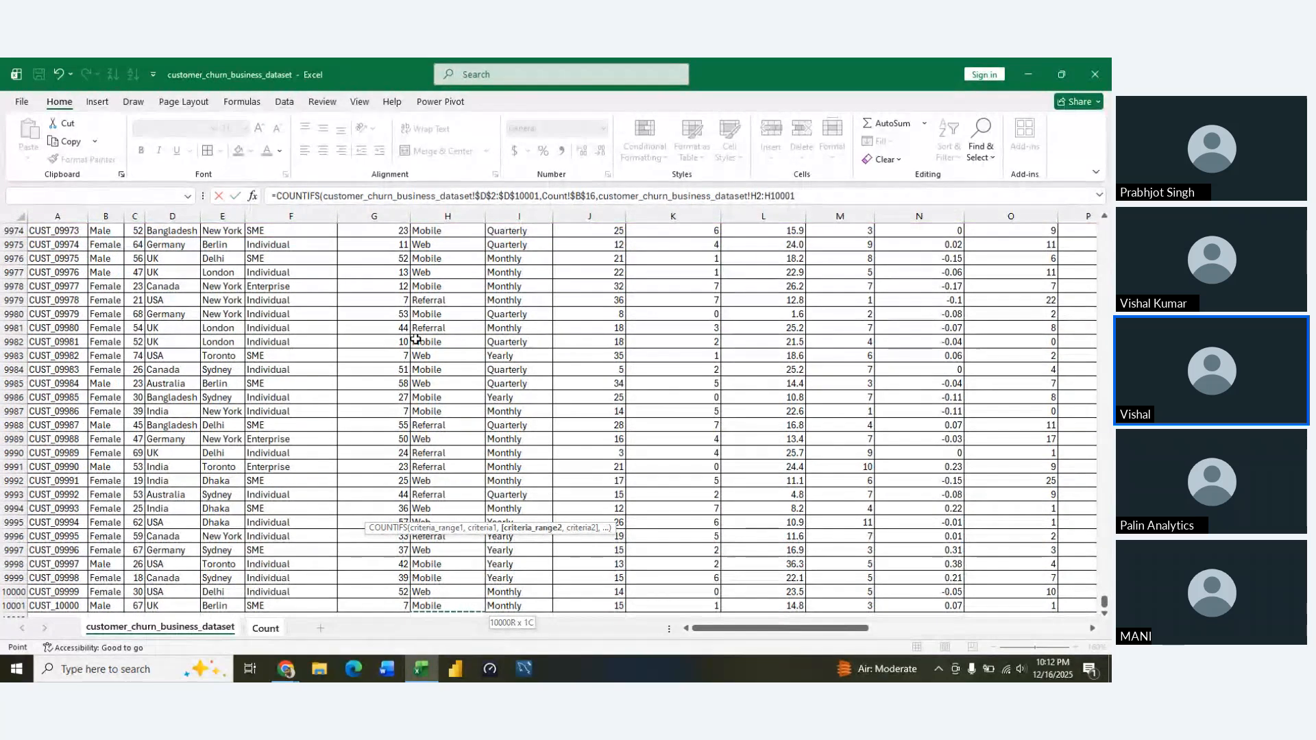
pyautogui.press('F4')
pyautogui.write(',')
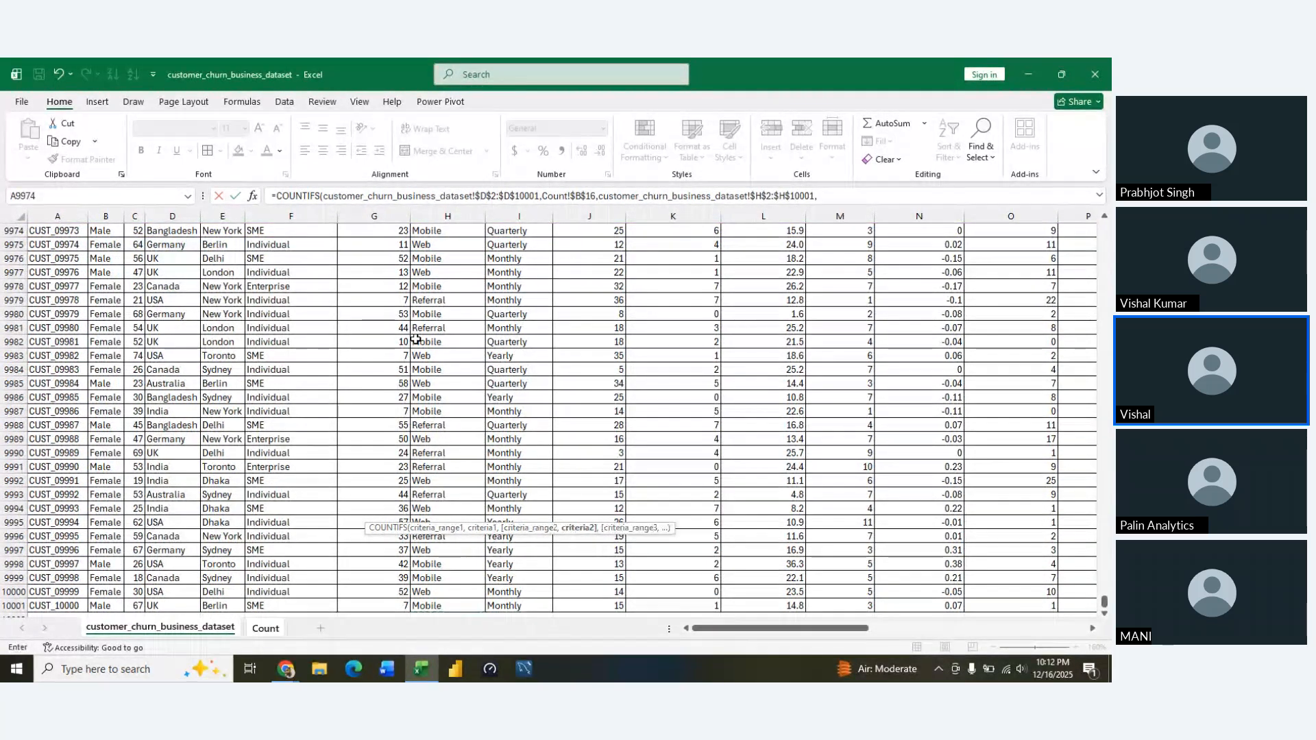
# Set the second COUNTIFS criterion to the relative reference Count!C16 for Web and enter the formula in D16
pyautogui.hotkey('ctrl', 'pagedown')
pyautogui.press('Left')
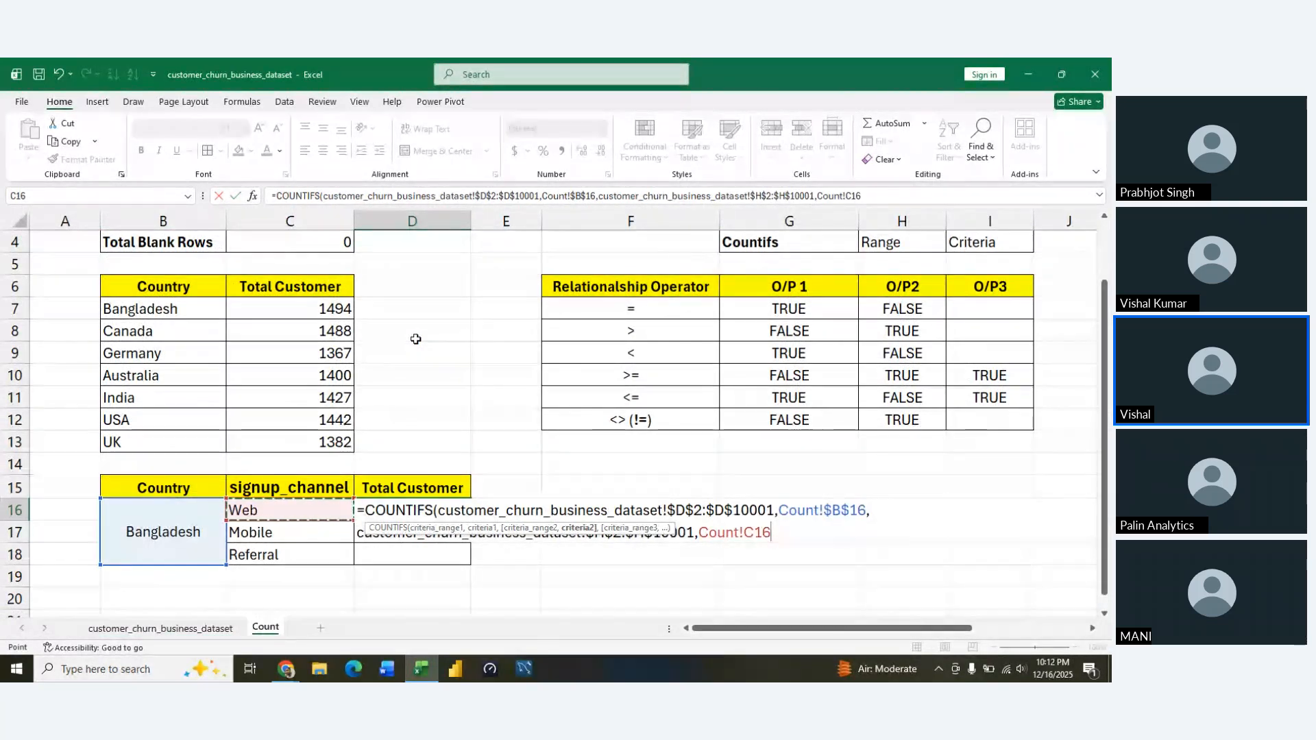
pyautogui.press('Return')
# Fill the COUNTIFS formula from D16 down to D18 for the Mobile and Referral channels
pyautogui.press('Up')
pyautogui.hotkey('shift', 'Down')
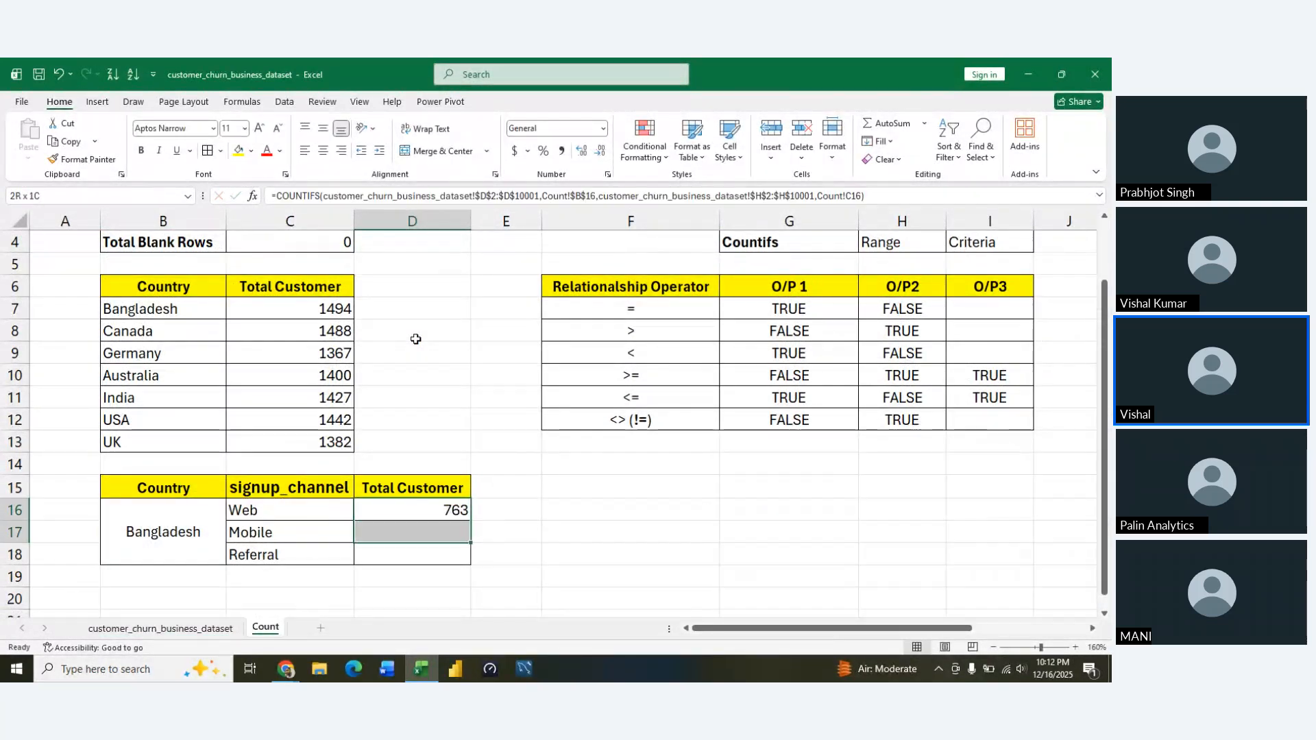
pyautogui.hotkey('shift', 'Down')
pyautogui.hotkey('ctrl', 'd')
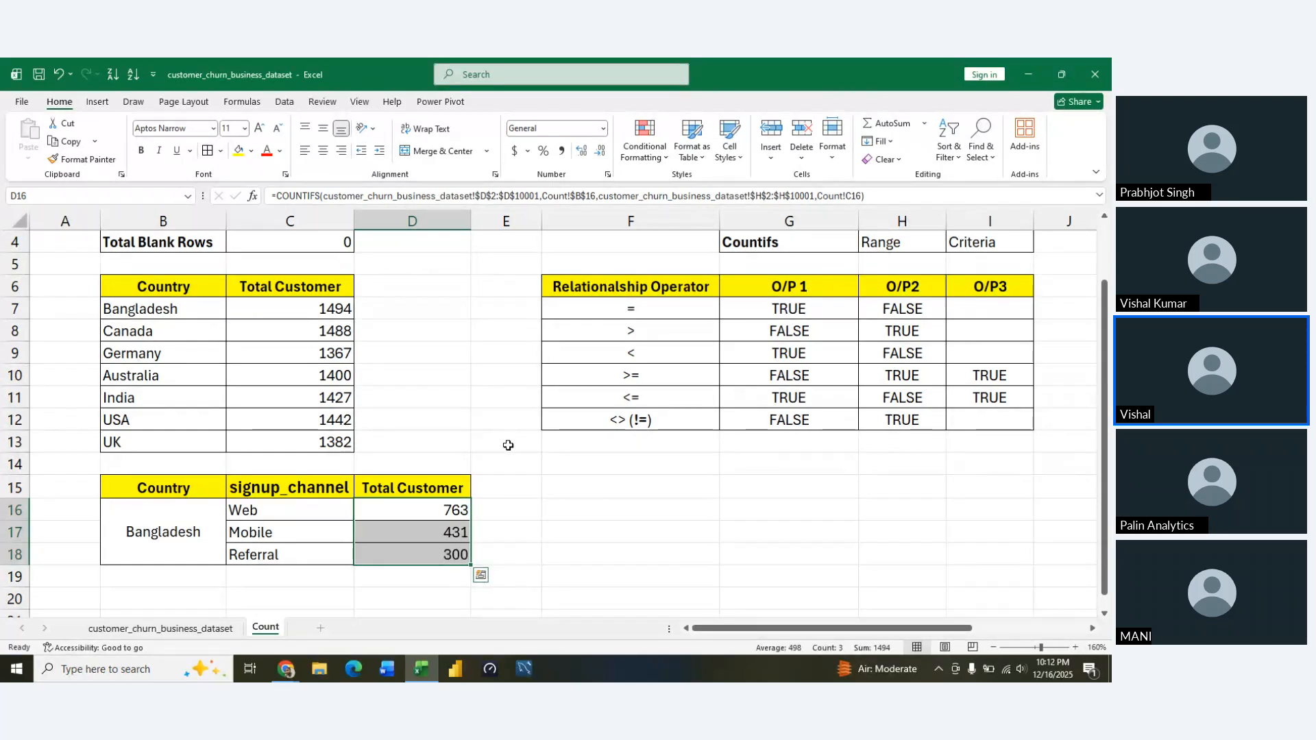
# Review Bangladesh and its signup channels alongside the COUNTIF country totals in C7:C10
pyautogui.click(503, 461)
pyautogui.press('Left')
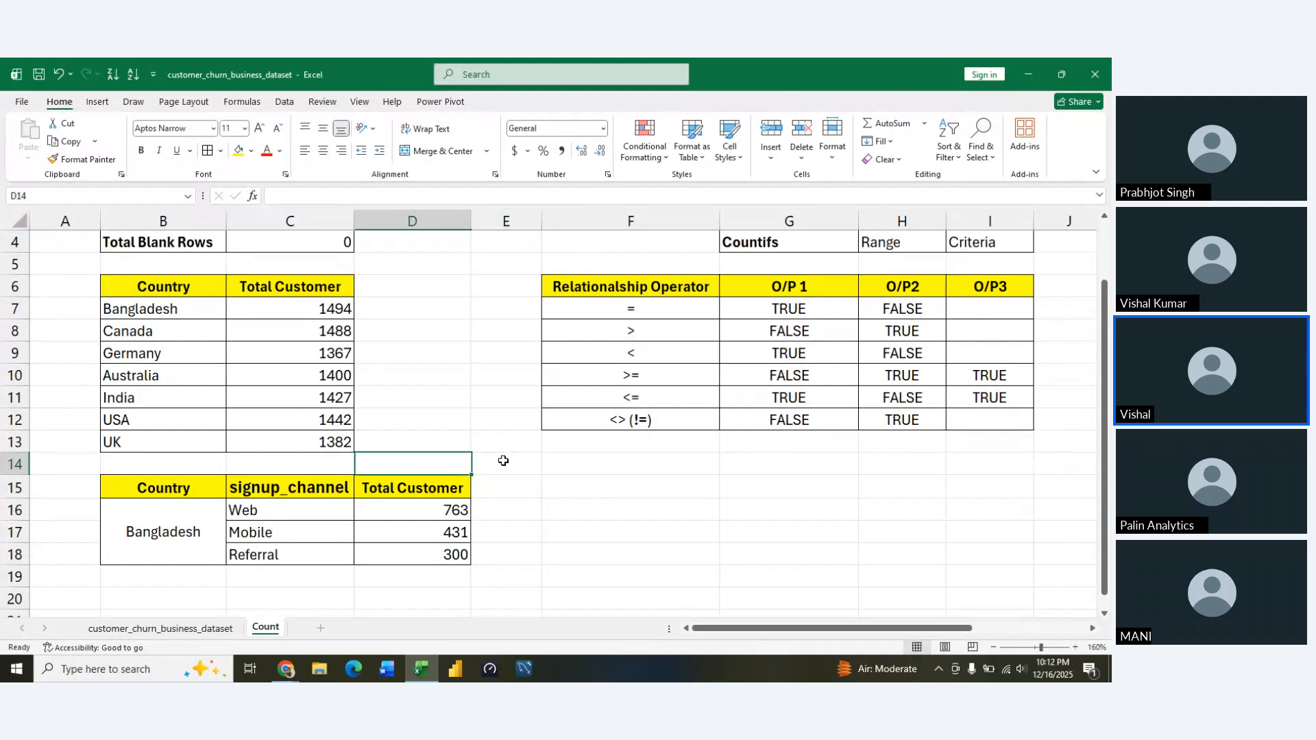
pyautogui.press('Down')
pyautogui.press('Left')
pyautogui.press('Down')
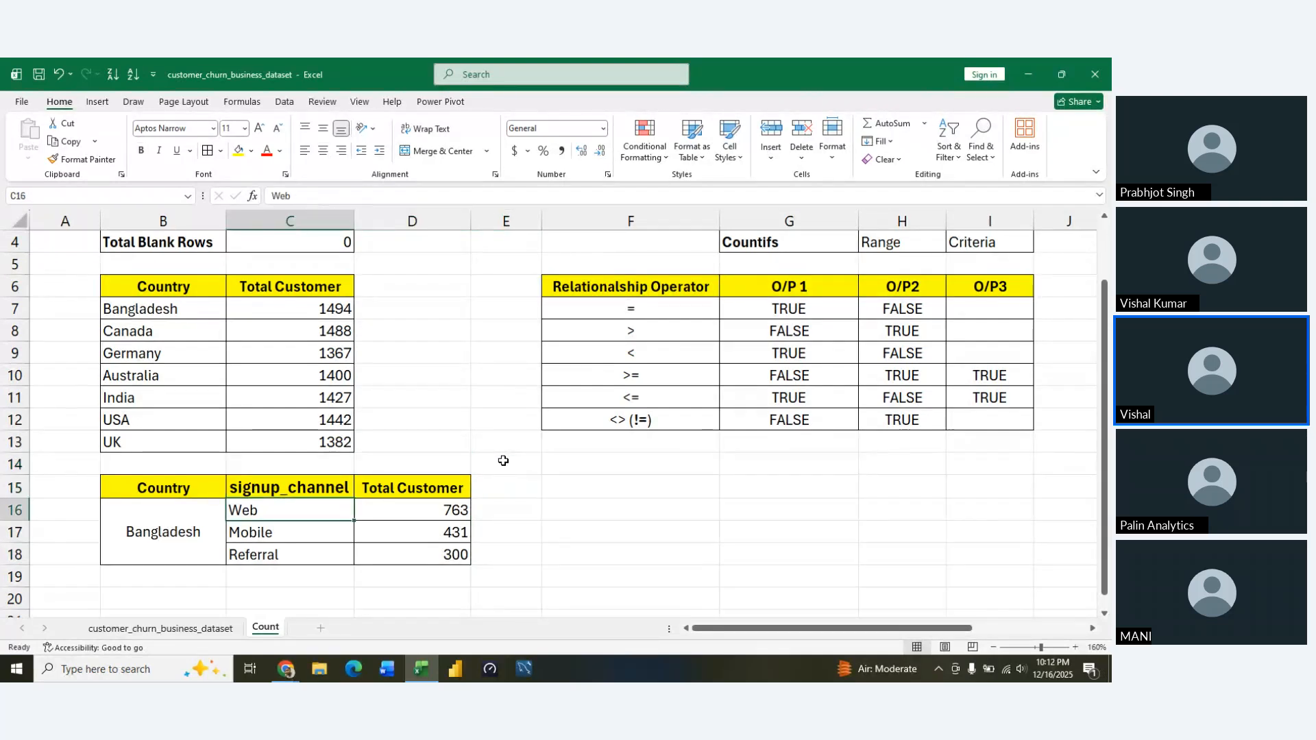
pyautogui.press('Left')
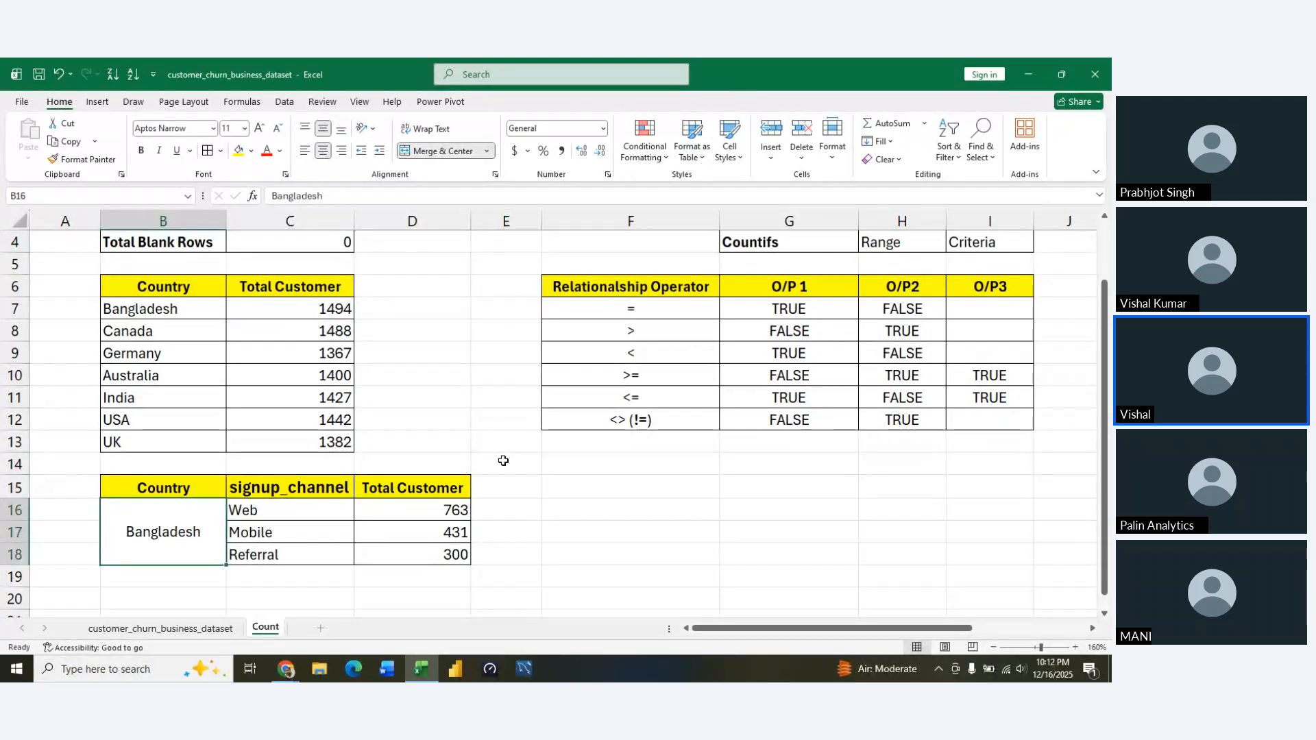
pyautogui.press('Up')
pyautogui.press('Up')
pyautogui.press('Up')
pyautogui.press('Up')
pyautogui.press('Up')
pyautogui.press('Up')
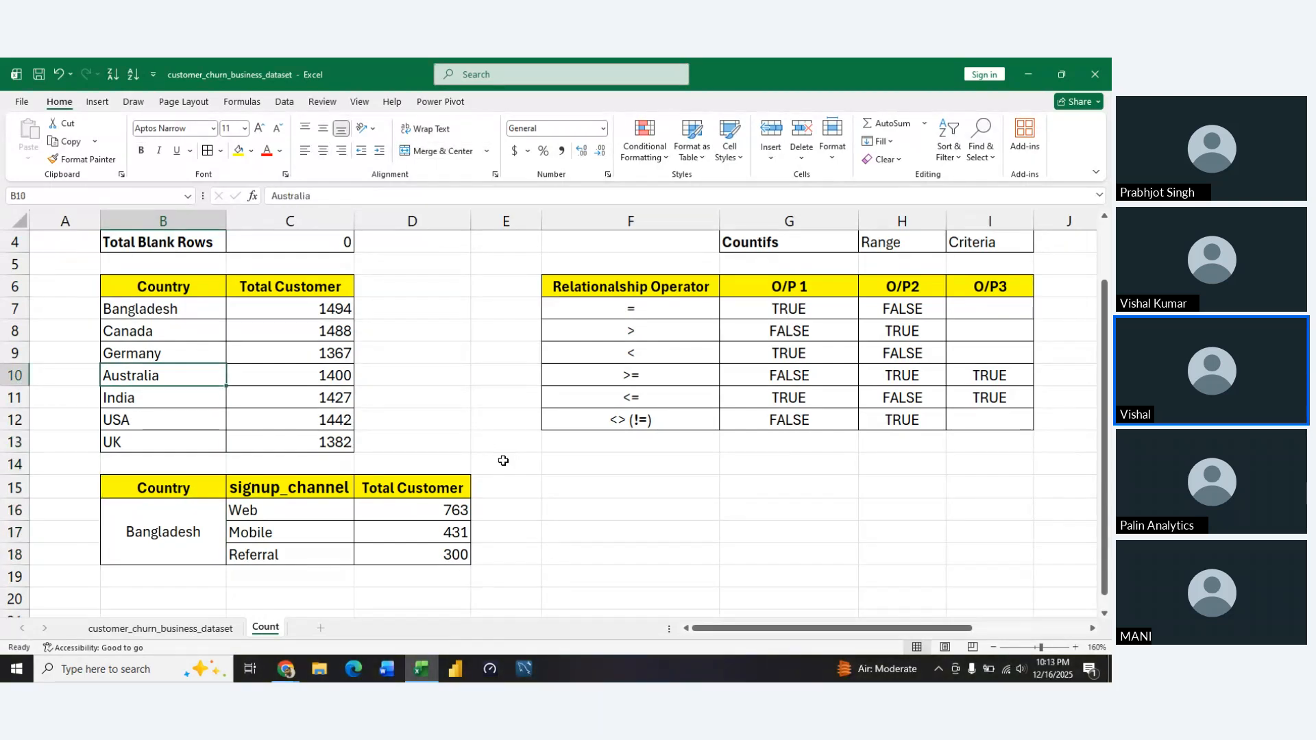
pyautogui.press('Up')
pyautogui.press('Up')
pyautogui.press('Up')
pyautogui.press('Right')
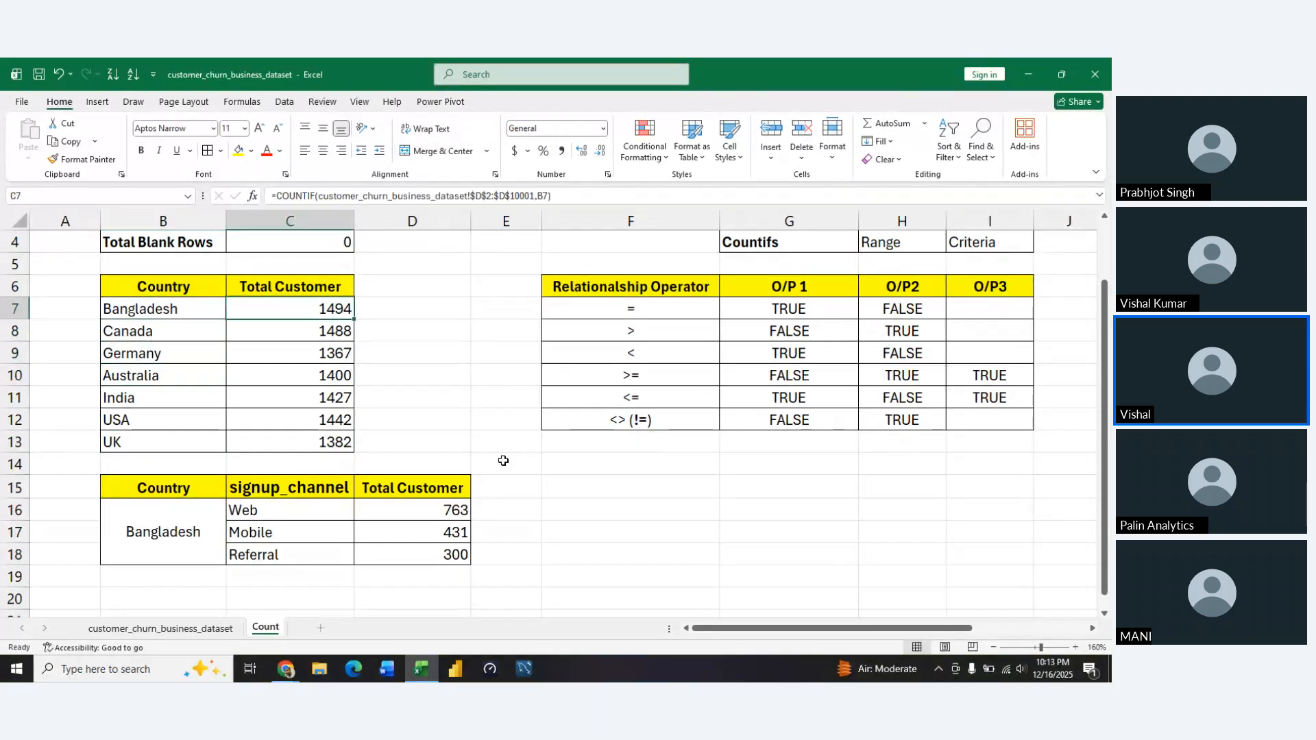
pyautogui.press('Down')
pyautogui.press('Down')
pyautogui.press('Down')
pyautogui.press('Down')
pyautogui.press('Down')
pyautogui.press('Down')
pyautogui.press('Down')
pyautogui.press('Down')
pyautogui.press('Down')
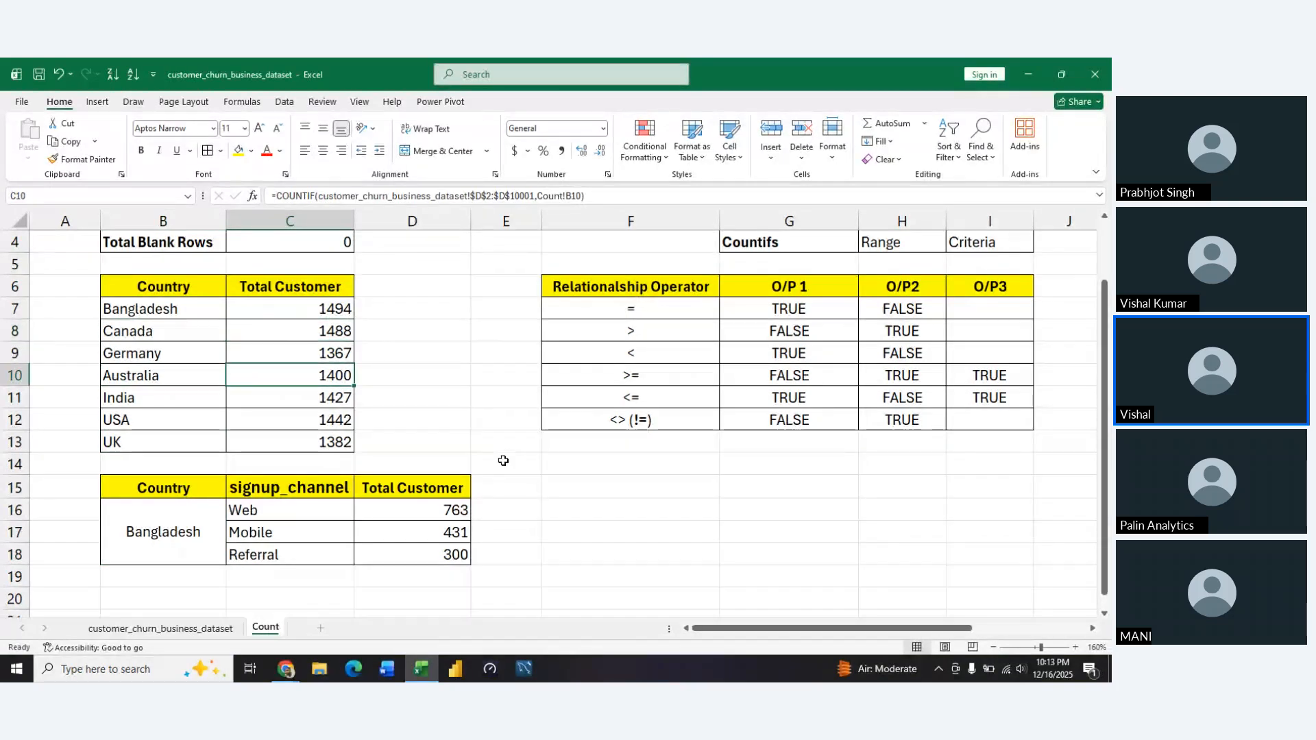
# Examine the COUNTIFS formulas in D16:D18 against the Web, Mobile and Referral channels
pyautogui.press('Right')
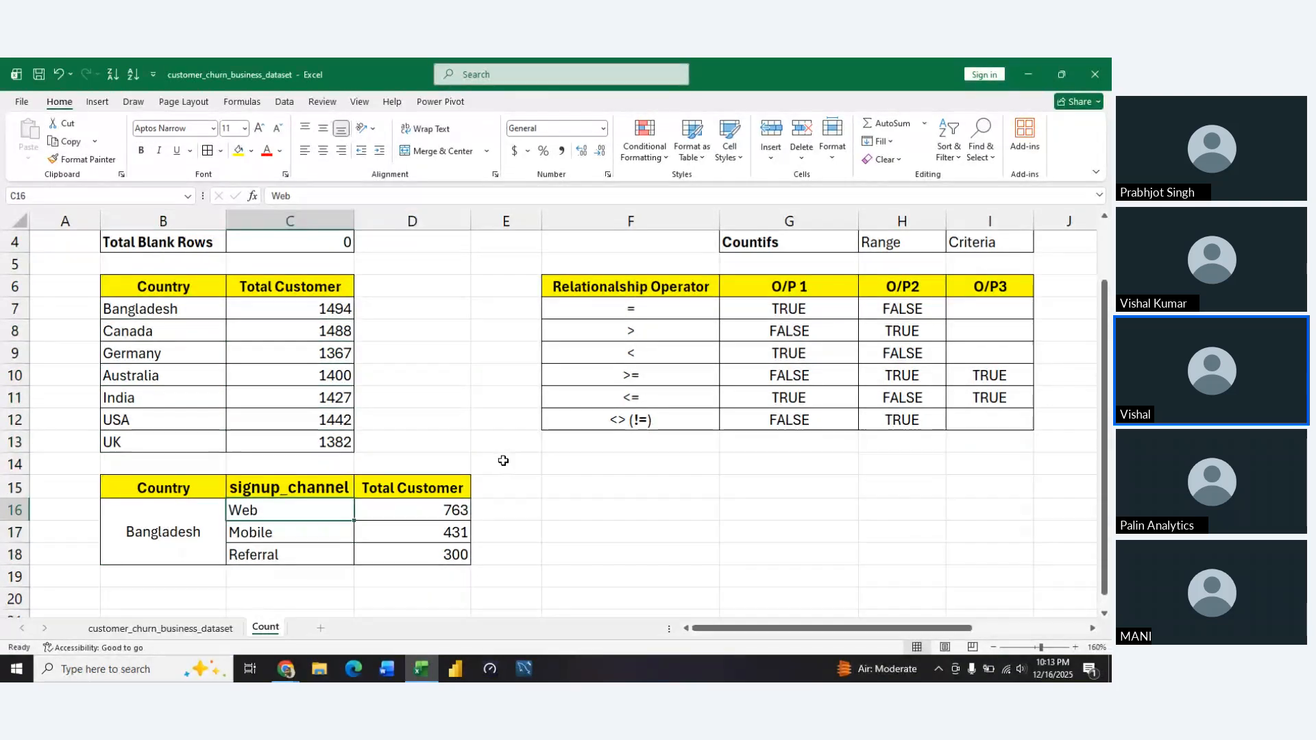
pyautogui.press('Down')
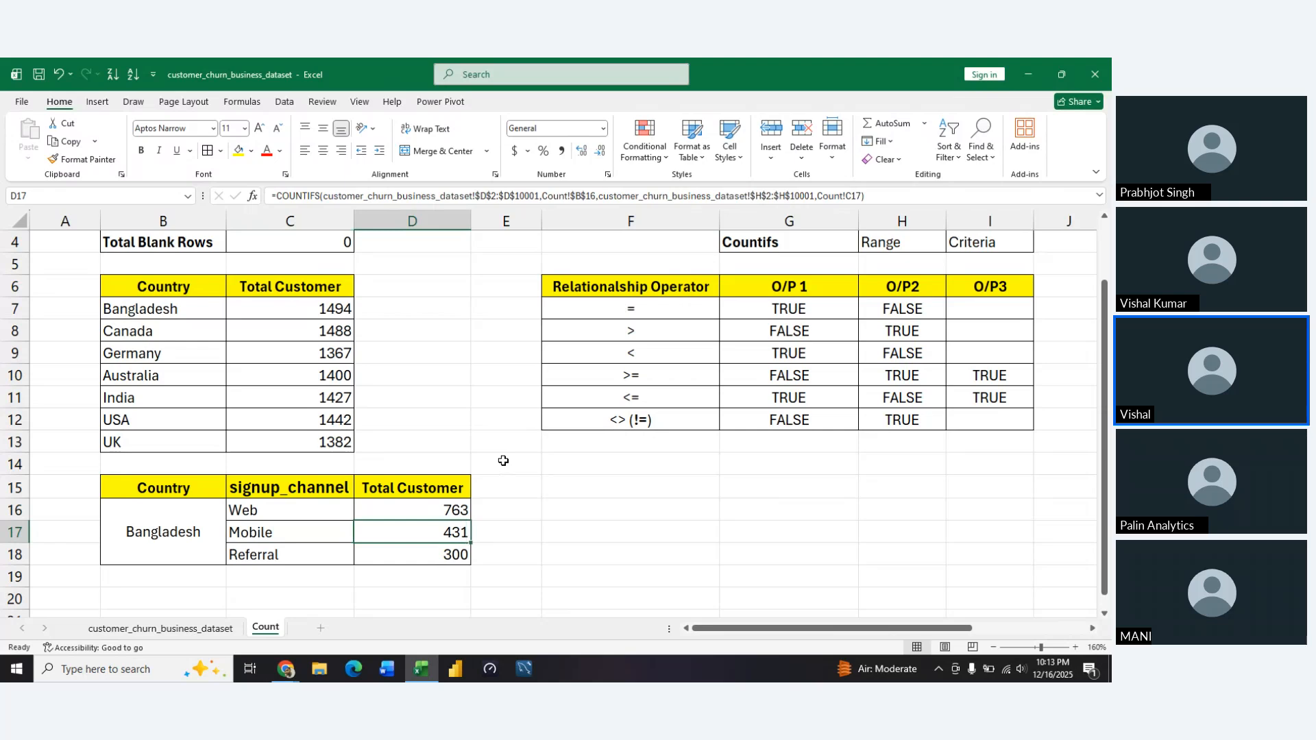
pyautogui.press('Down')
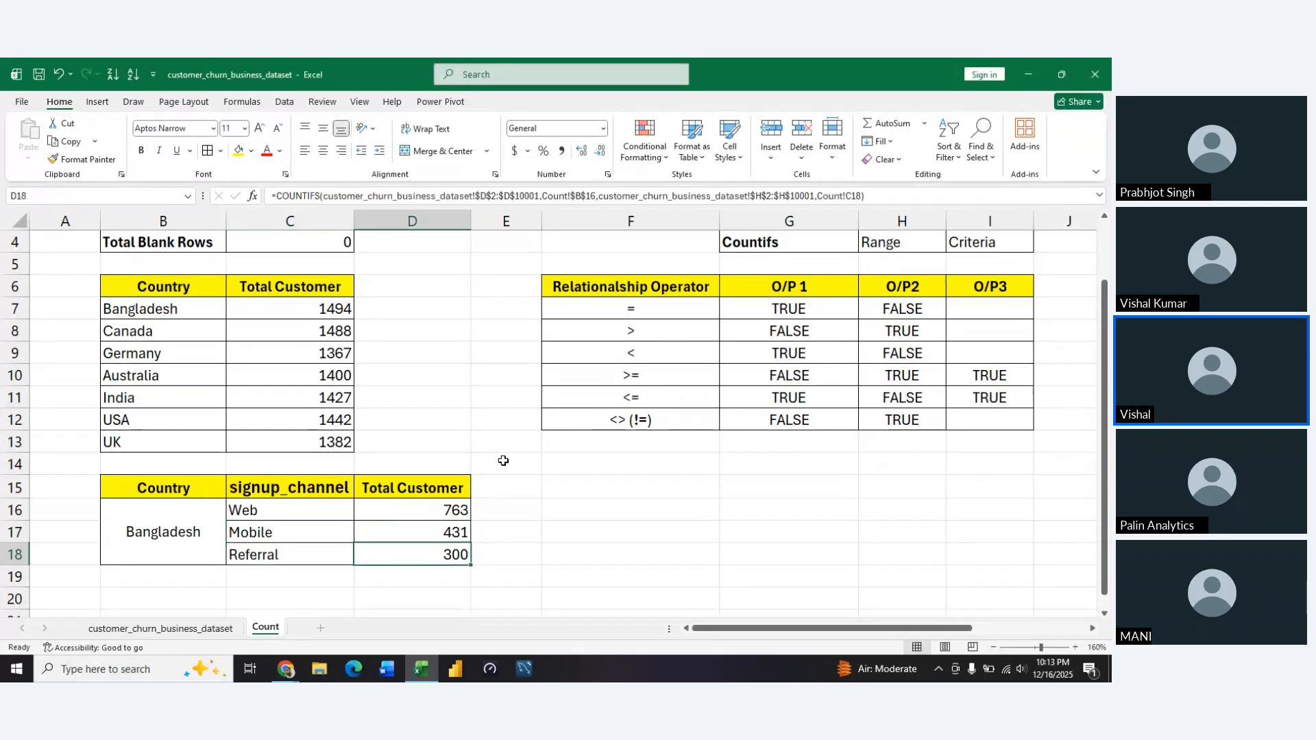
pyautogui.press('Up')
pyautogui.press('Up')
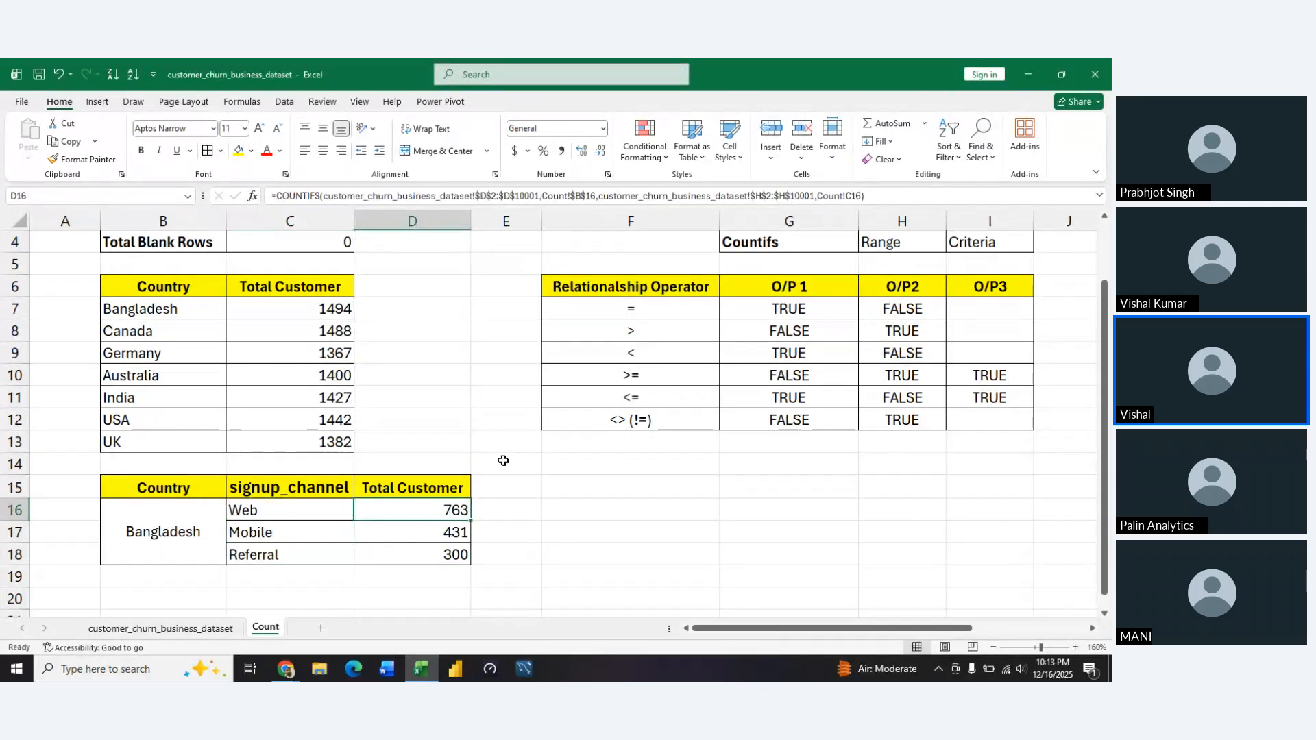
pyautogui.press('Left')
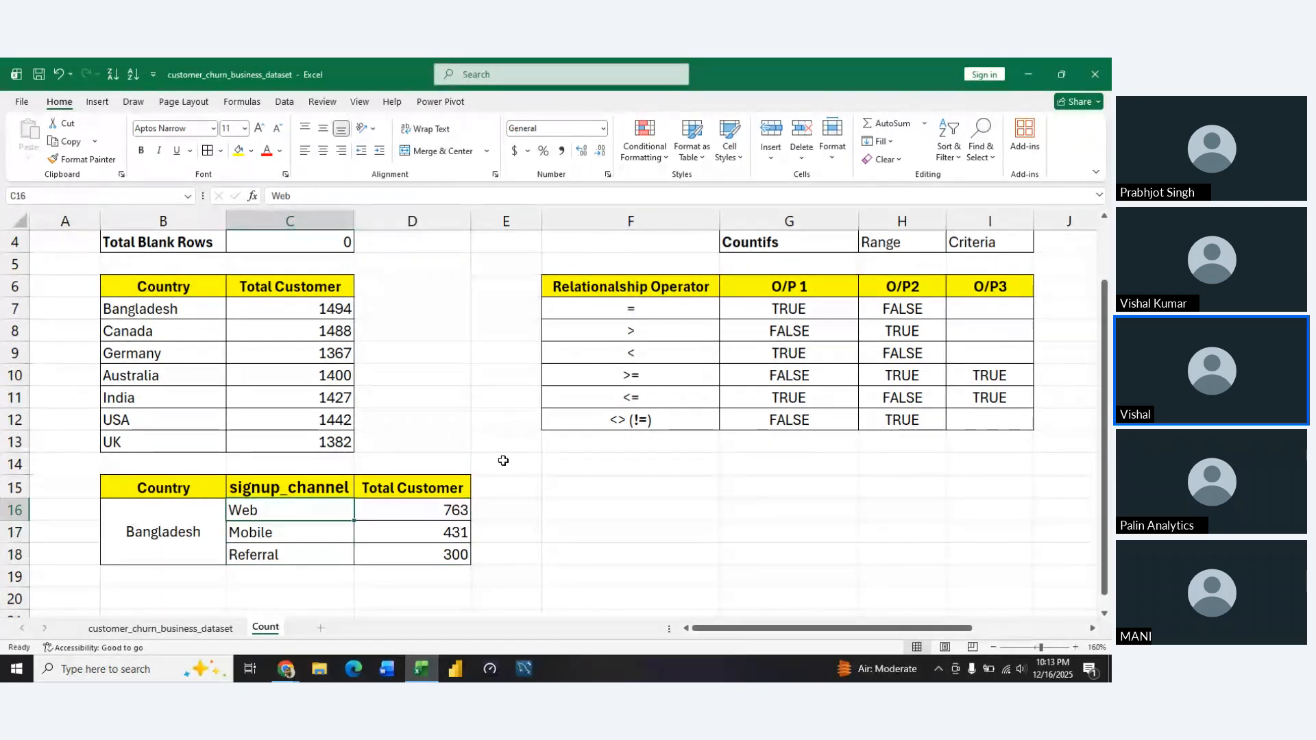
pyautogui.press('Right')
pyautogui.press('Down')
pyautogui.press('Down')
pyautogui.press('Up')
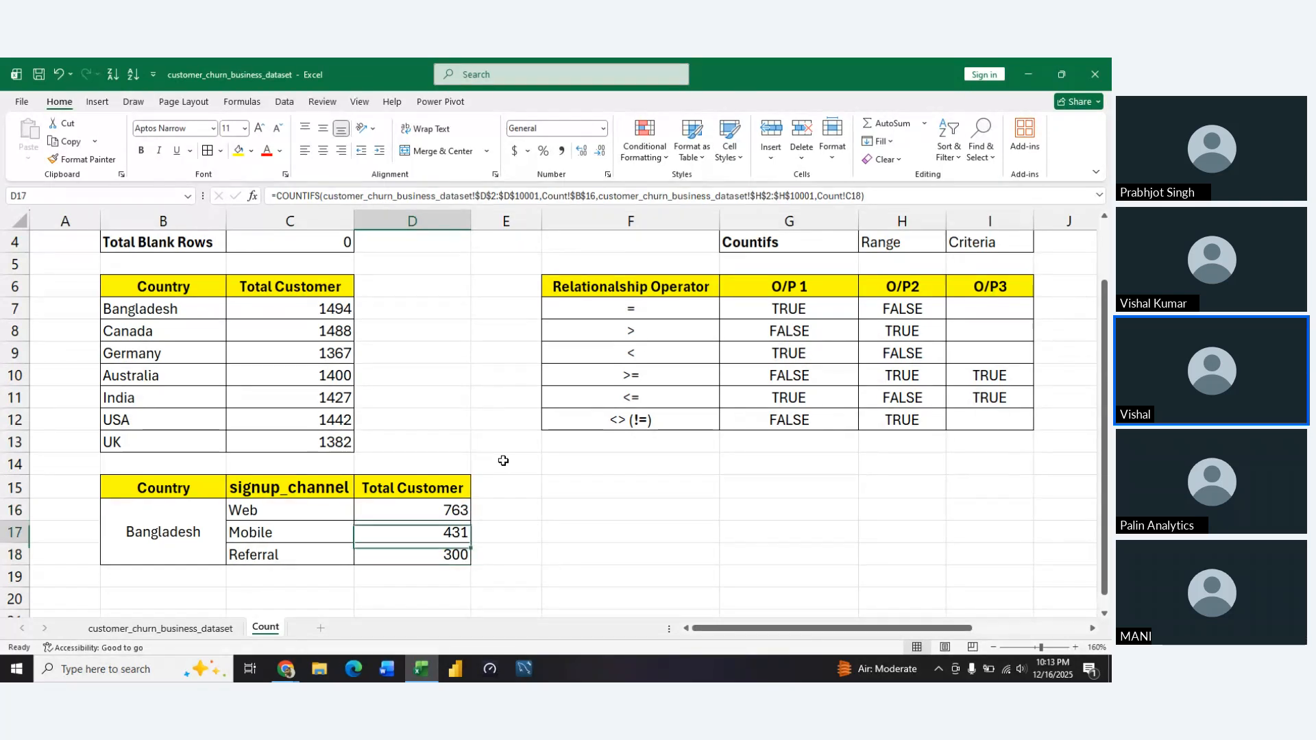
pyautogui.press('Up')
pyautogui.press('Down')
pyautogui.press('Down')
pyautogui.press('Up')
pyautogui.press('Up')
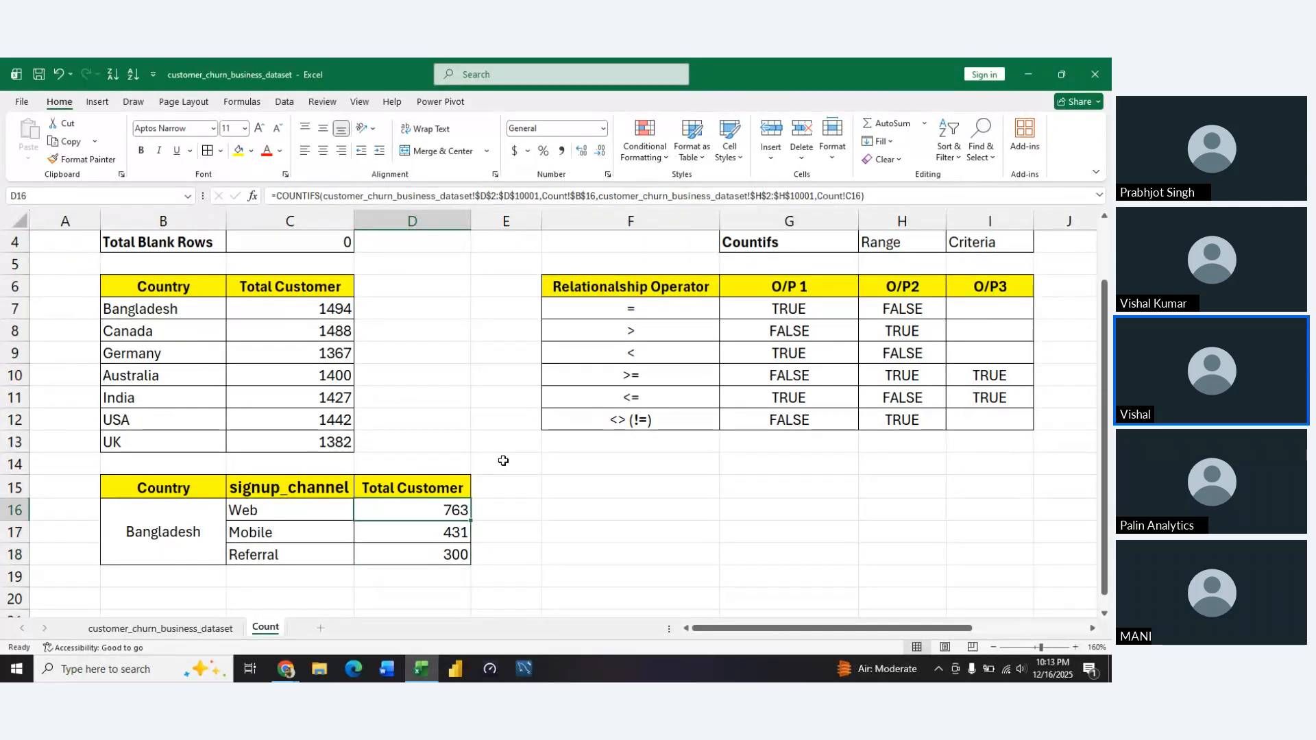
# Compare the sum of the channel counts in D16:D18 with the Bangladesh total in C7
pyautogui.hotkey('shift', 'Down')
pyautogui.hotkey('shift', 'Down')
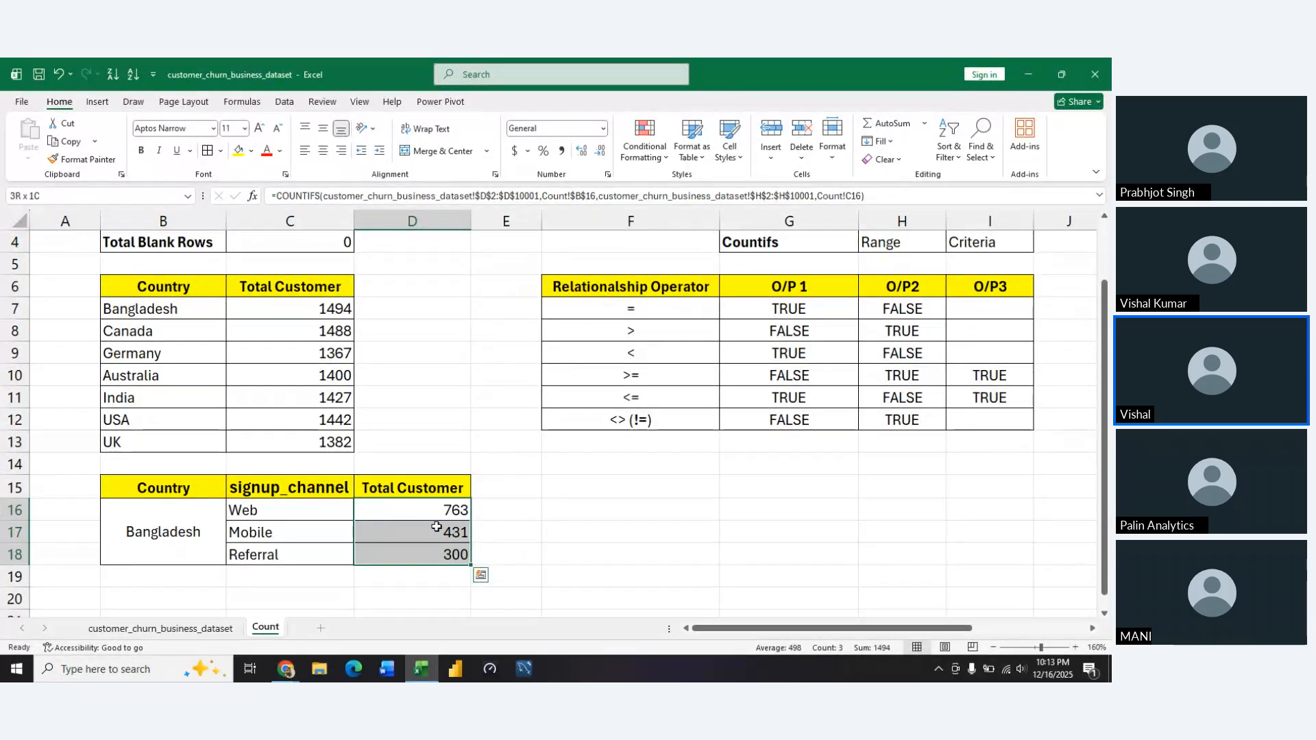
pyautogui.moveTo(438, 547); pyautogui.dragTo(408, 414)
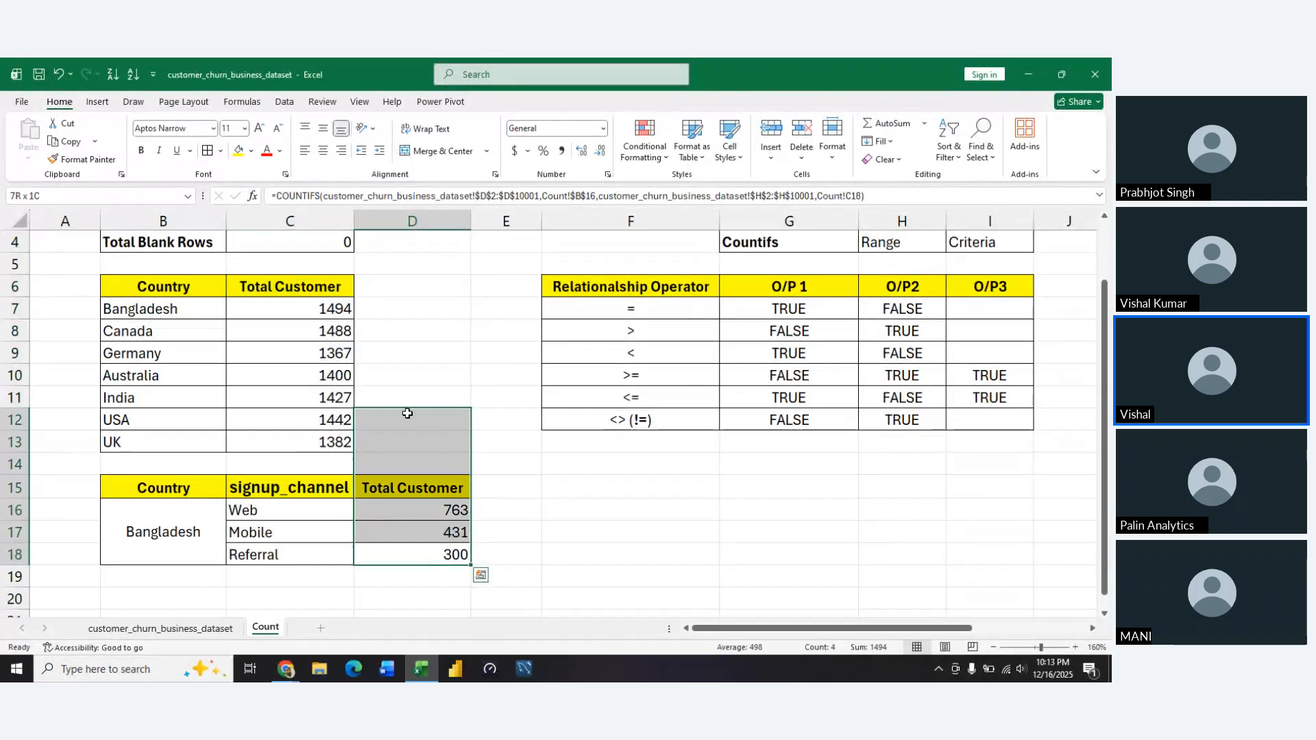
pyautogui.click(407, 414)
pyautogui.click(327, 314)
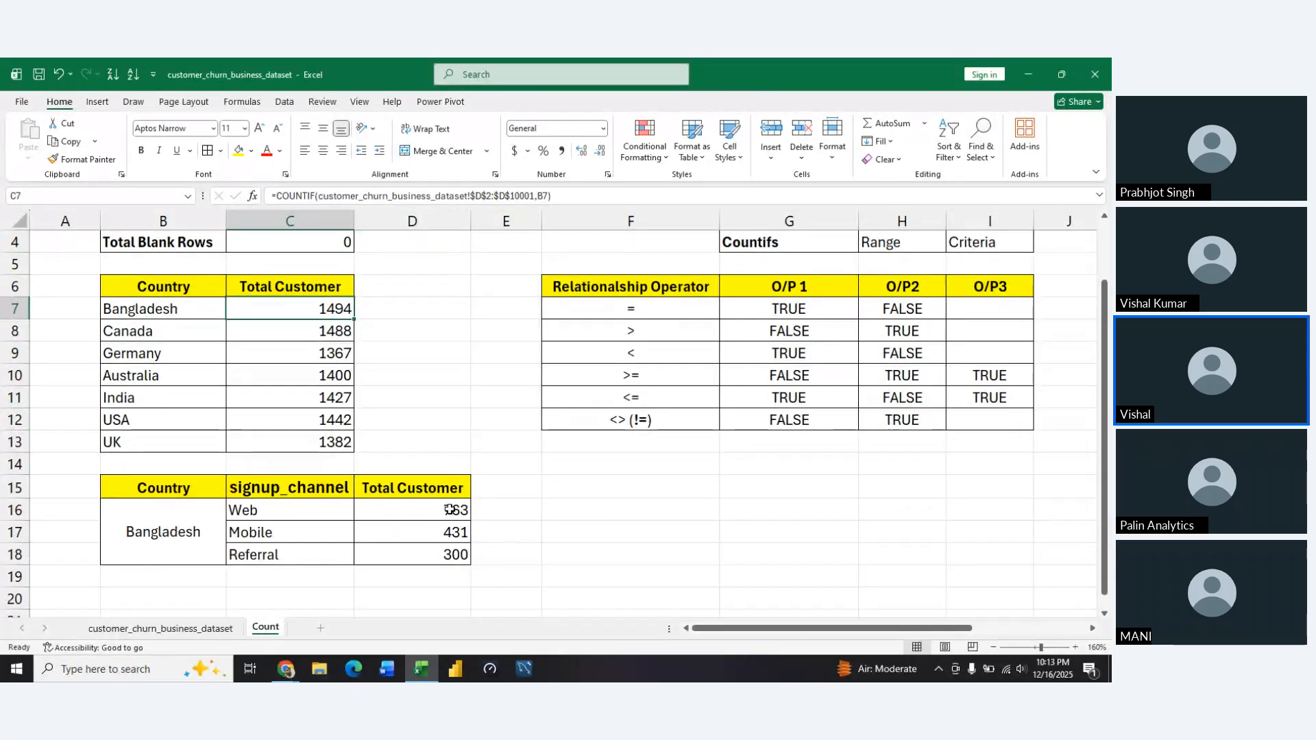
pyautogui.moveTo(449, 509); pyautogui.dragTo(446, 553)
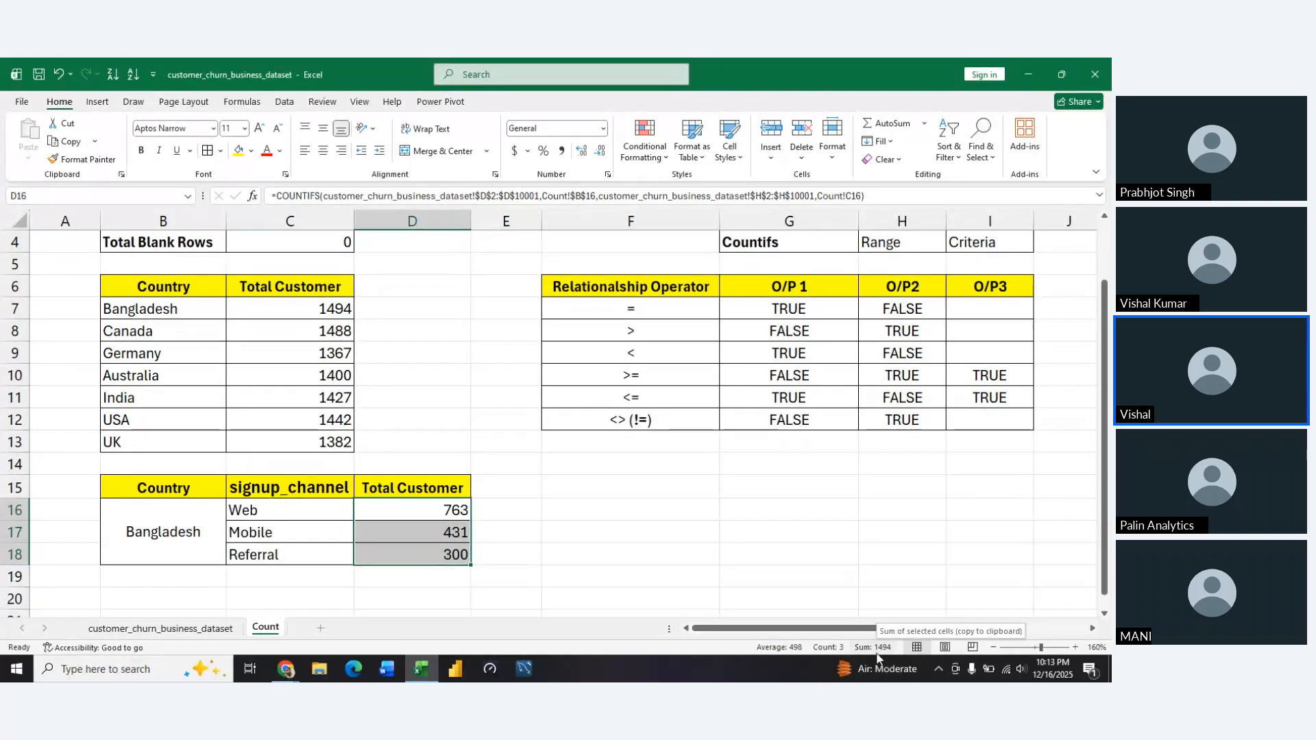
# Open Magnifier and enlarge the screen to 200%
pyautogui.click(127, 667)
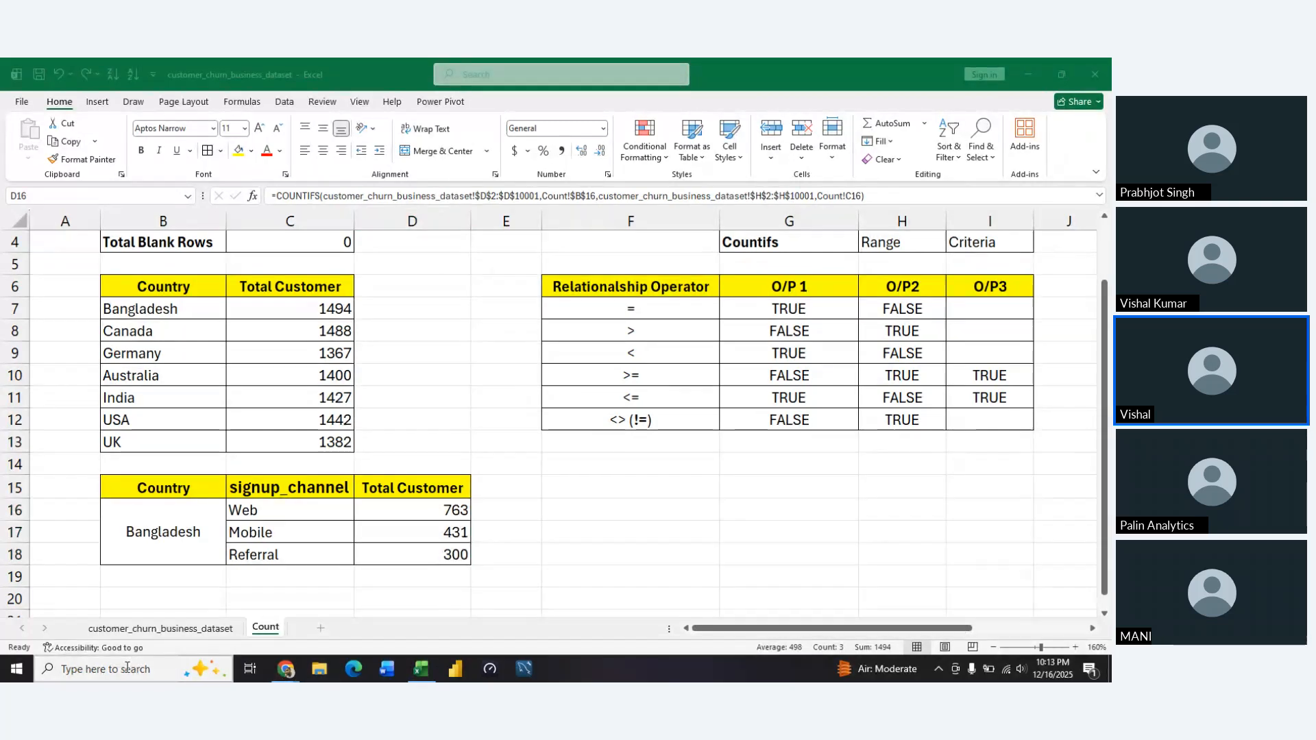
pyautogui.write('magni')
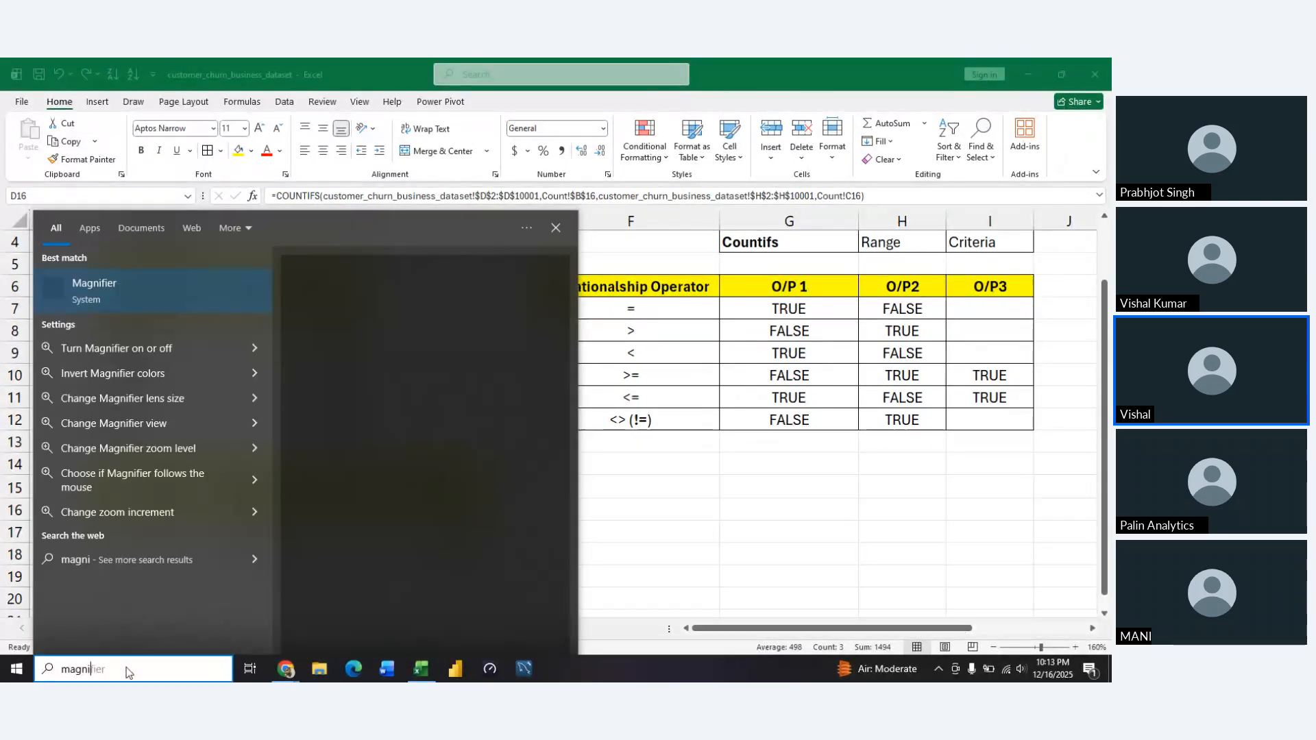
pyautogui.press('Return')
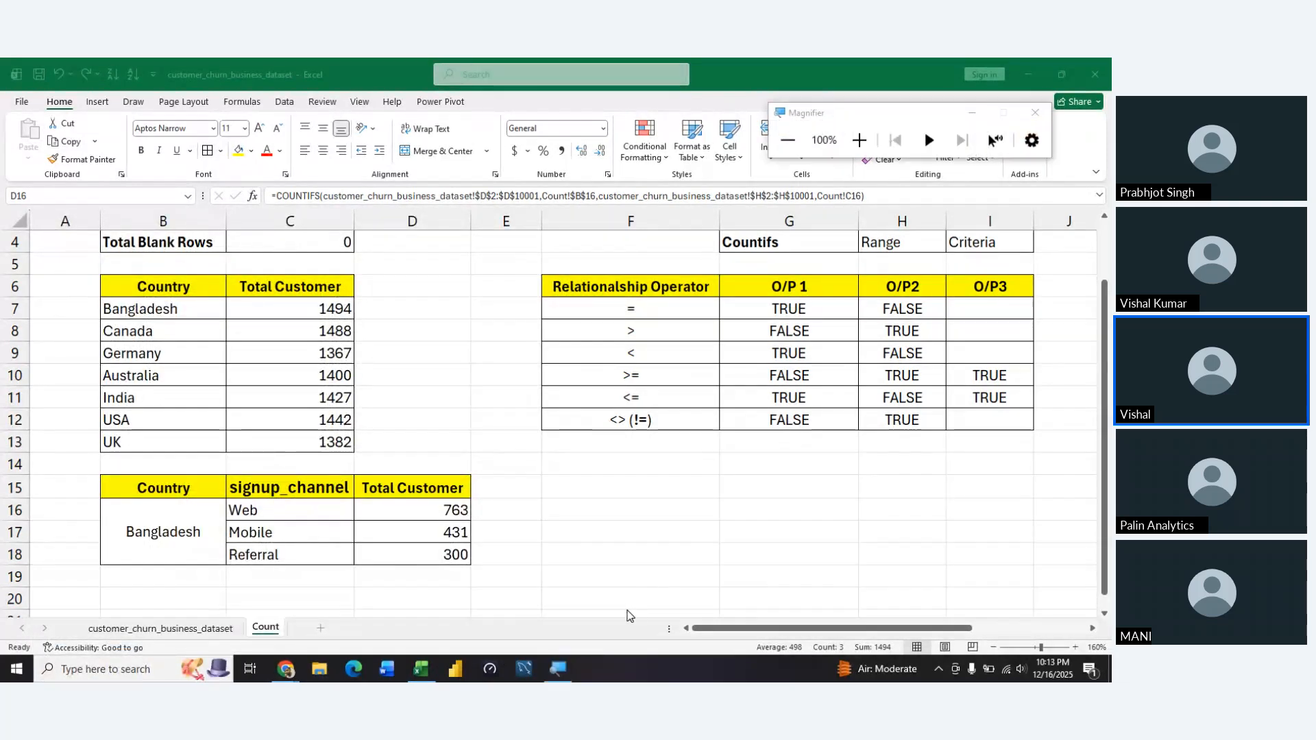
pyautogui.click(856, 140)
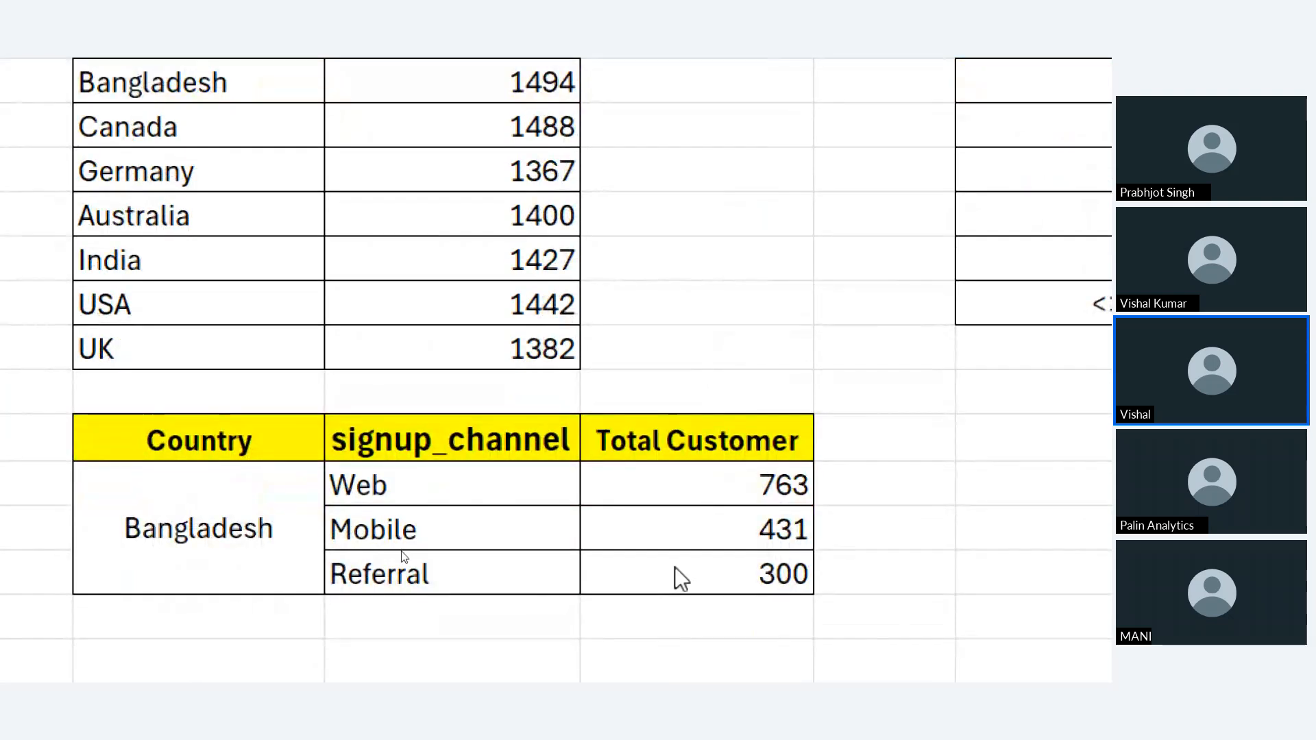
# Add a SUM of the three channel counts D16:D18 in cell D19 below the Bangladesh table
pyautogui.click(669, 620)
pyautogui.doubleClick(670, 620)
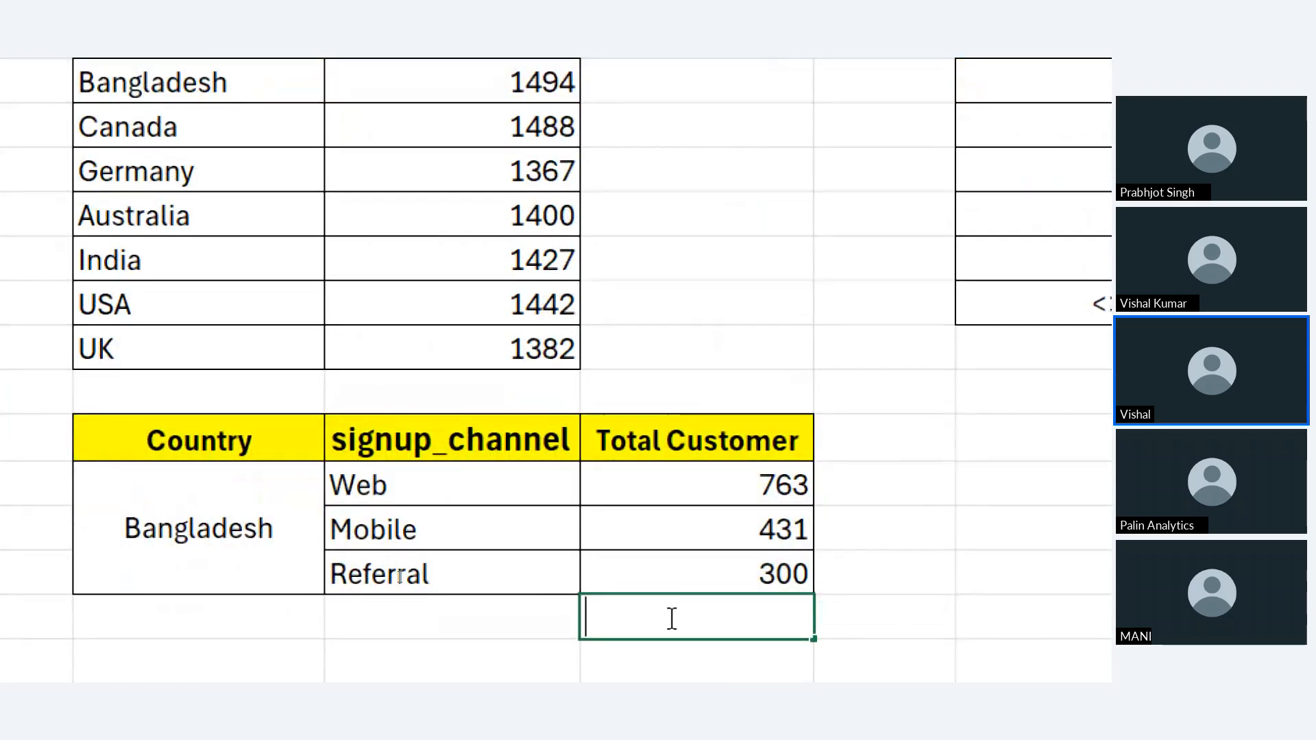
pyautogui.press('Return')
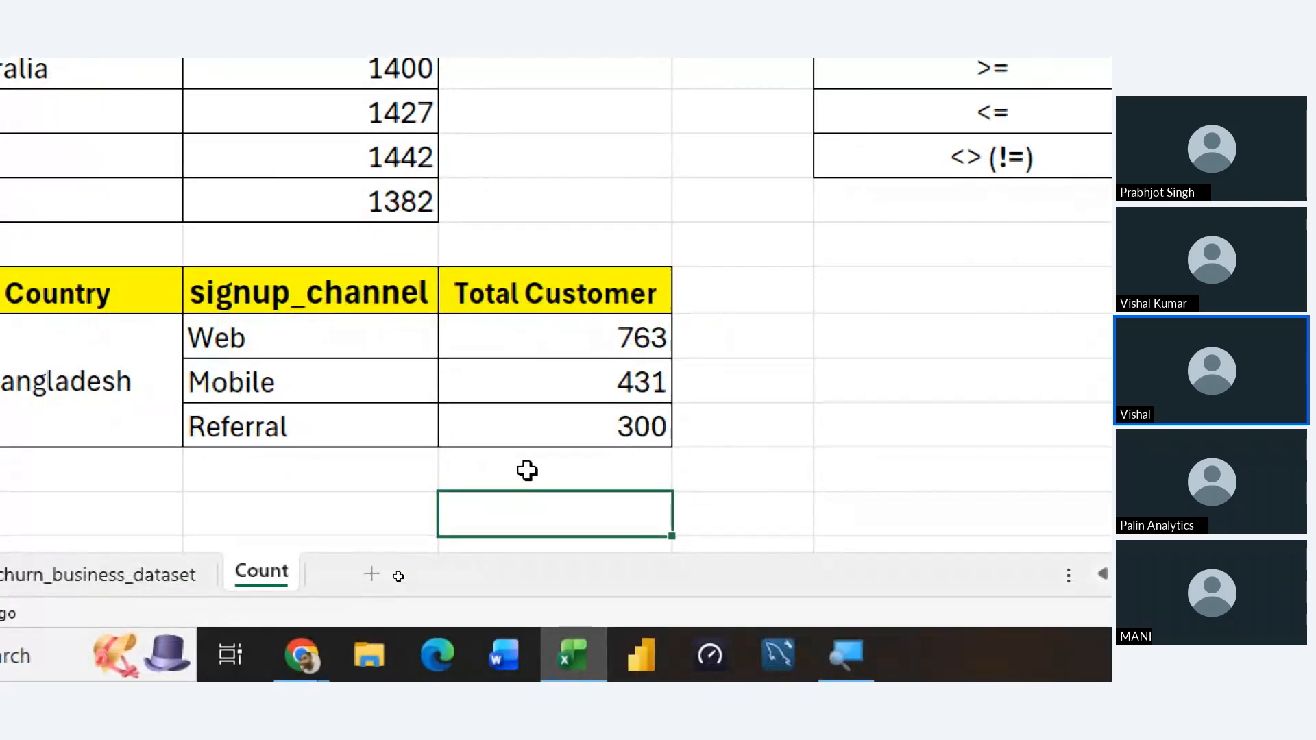
pyautogui.click(535, 471)
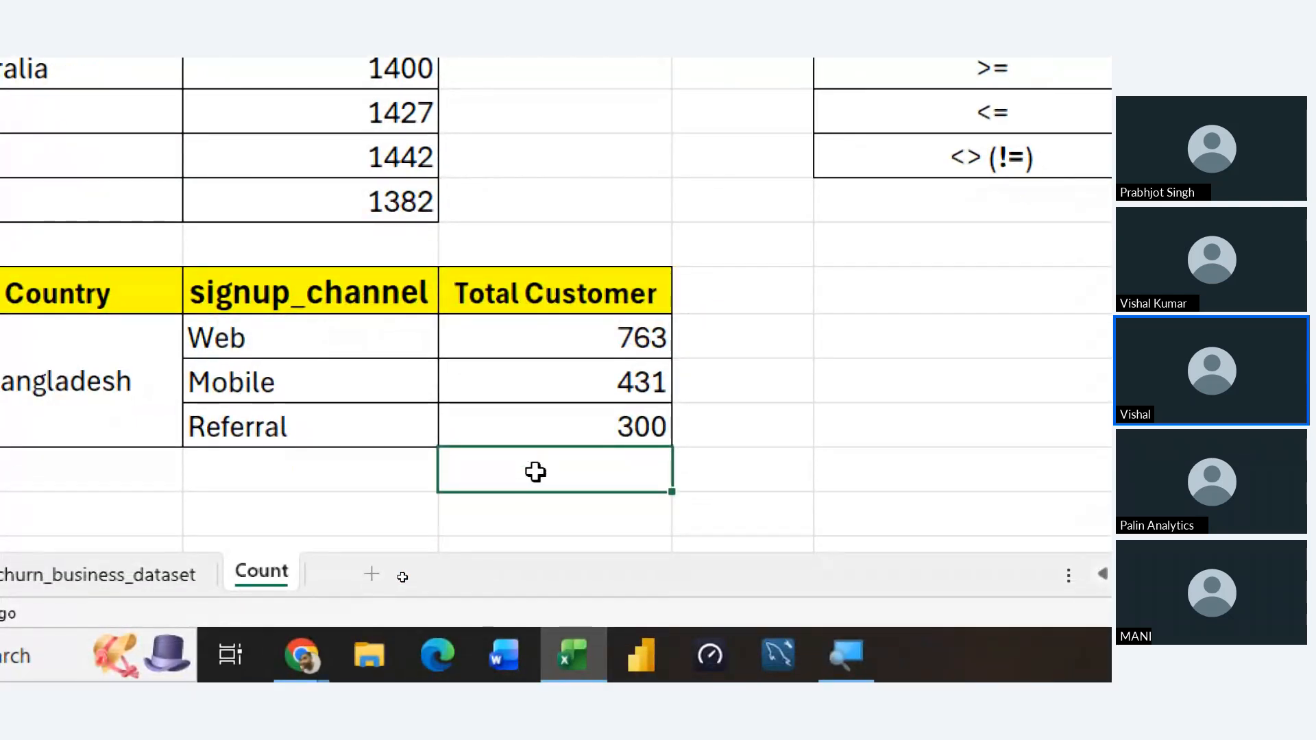
pyautogui.hotkey('alt', '=')
pyautogui.press('Return')
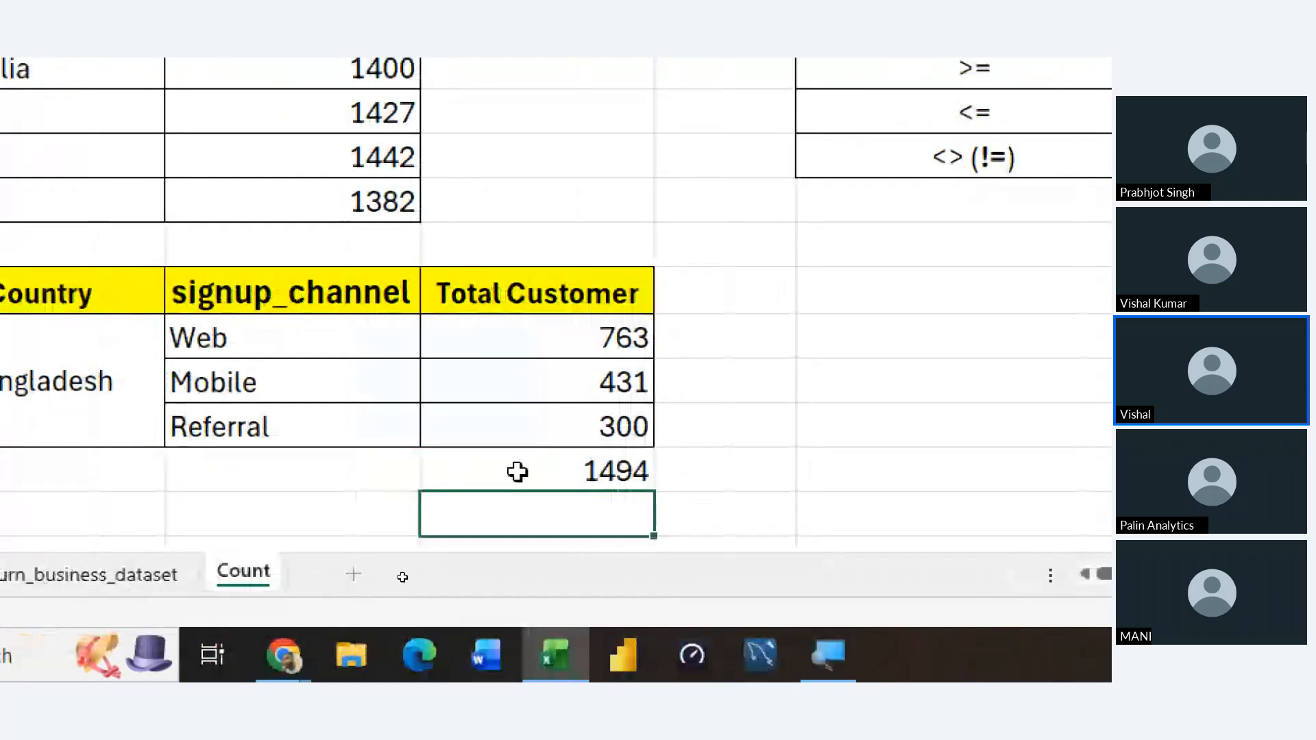
pyautogui.hotkey('ctrl', 'Down')
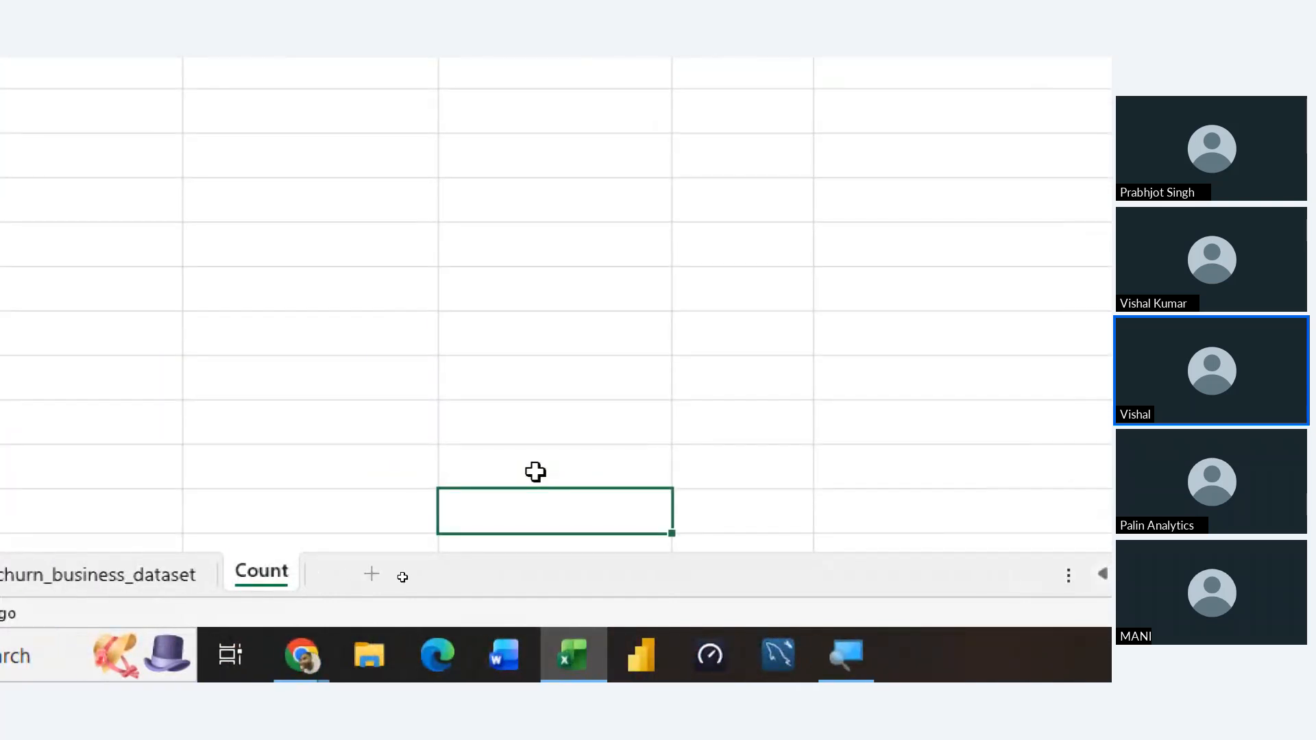
pyautogui.scroll(2, 540, 452)
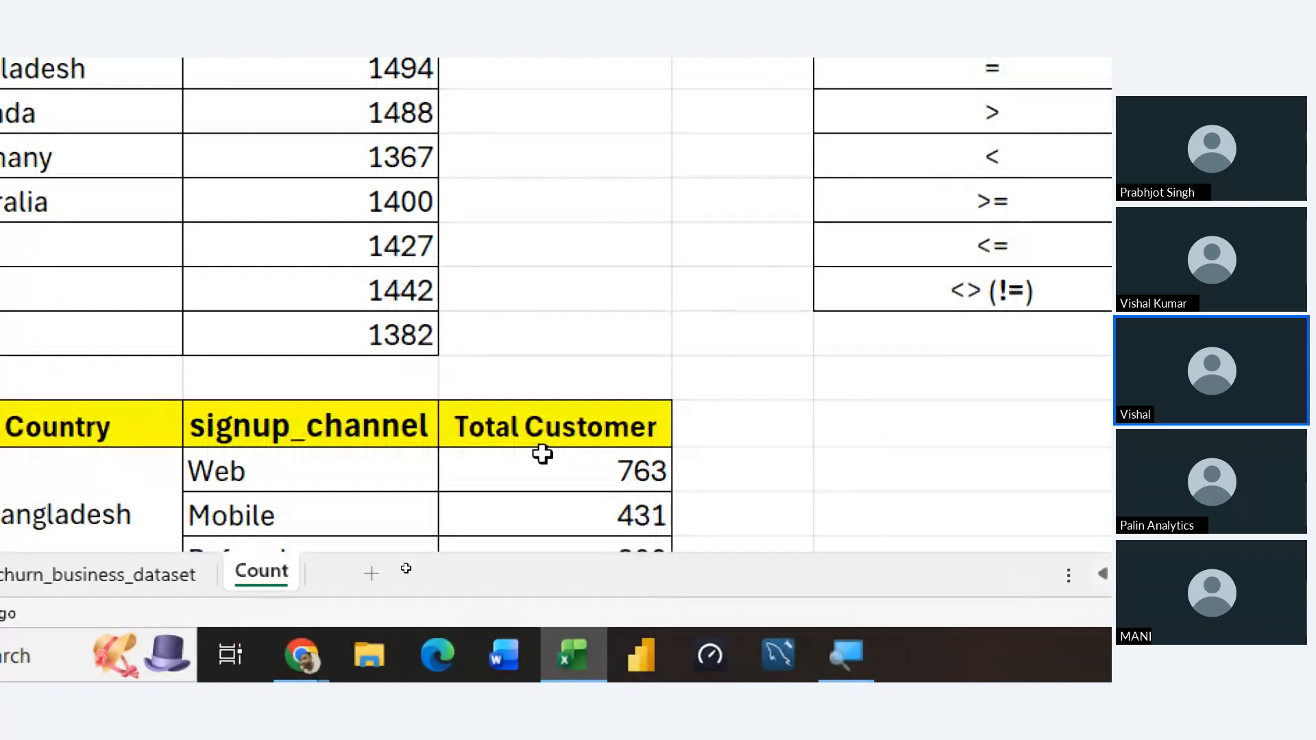
pyautogui.scroll(-1, 543, 453)
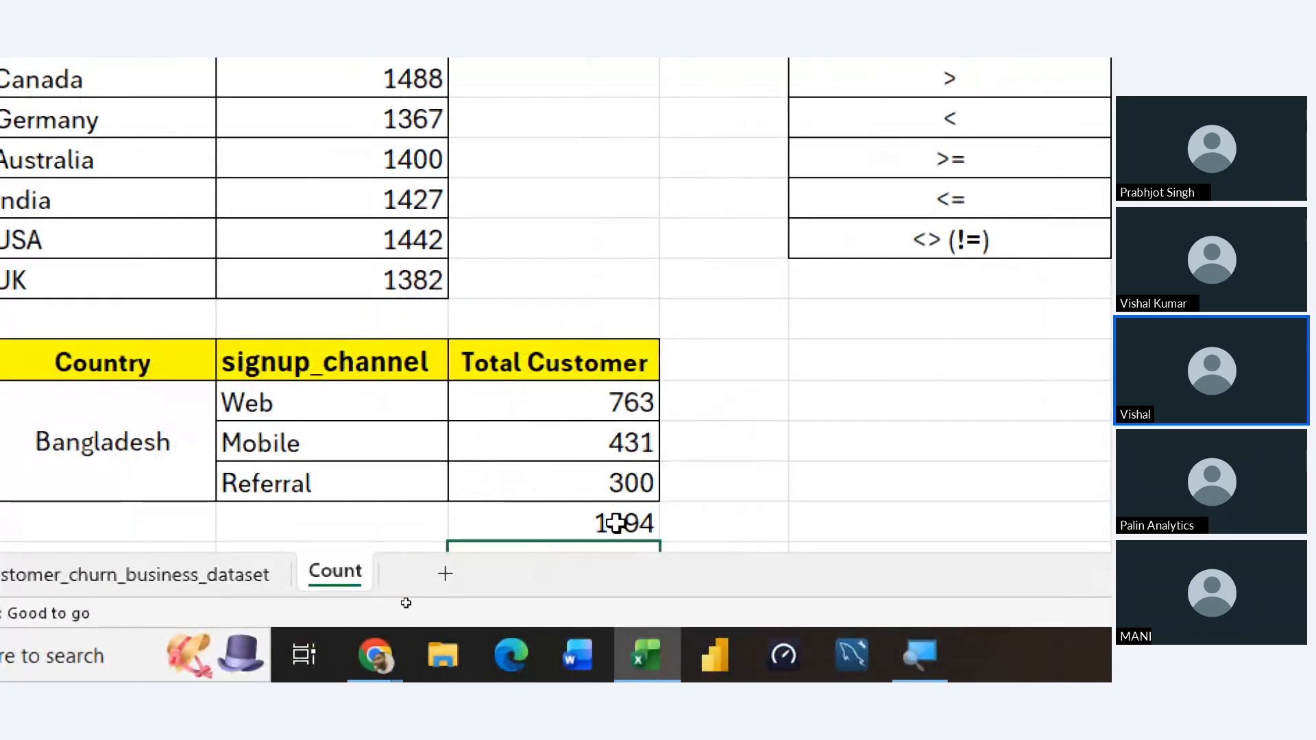
pyautogui.click(614, 523)
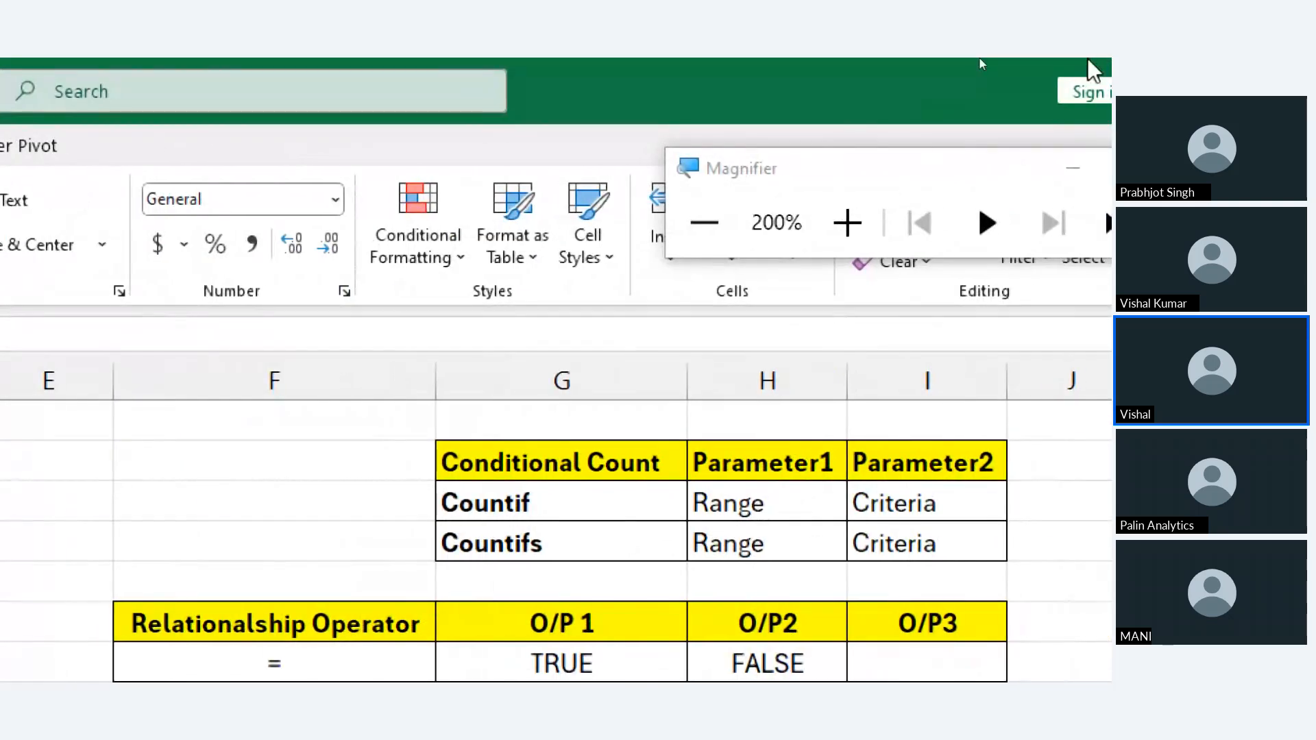
# Return the screen magnification to 100% and clear the SUM in D19
pyautogui.click(693, 218)
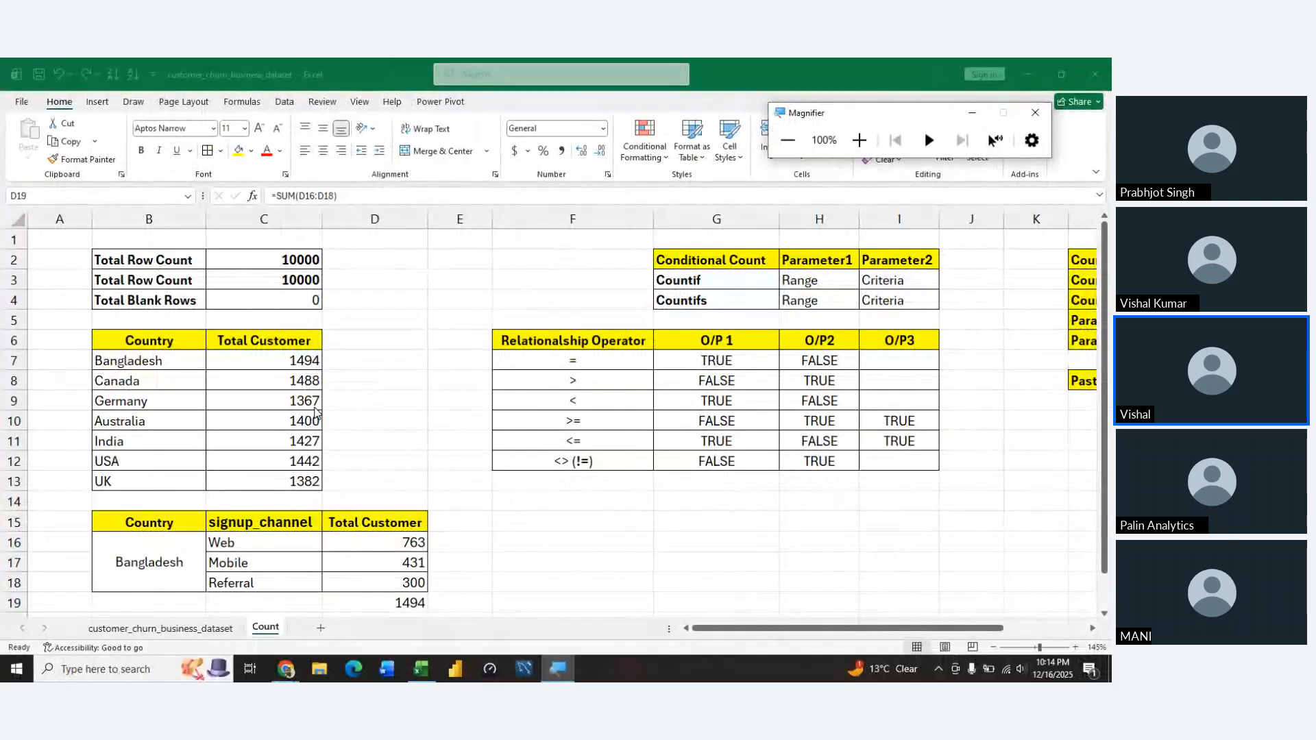
pyautogui.click(360, 607)
pyautogui.press('Delete')
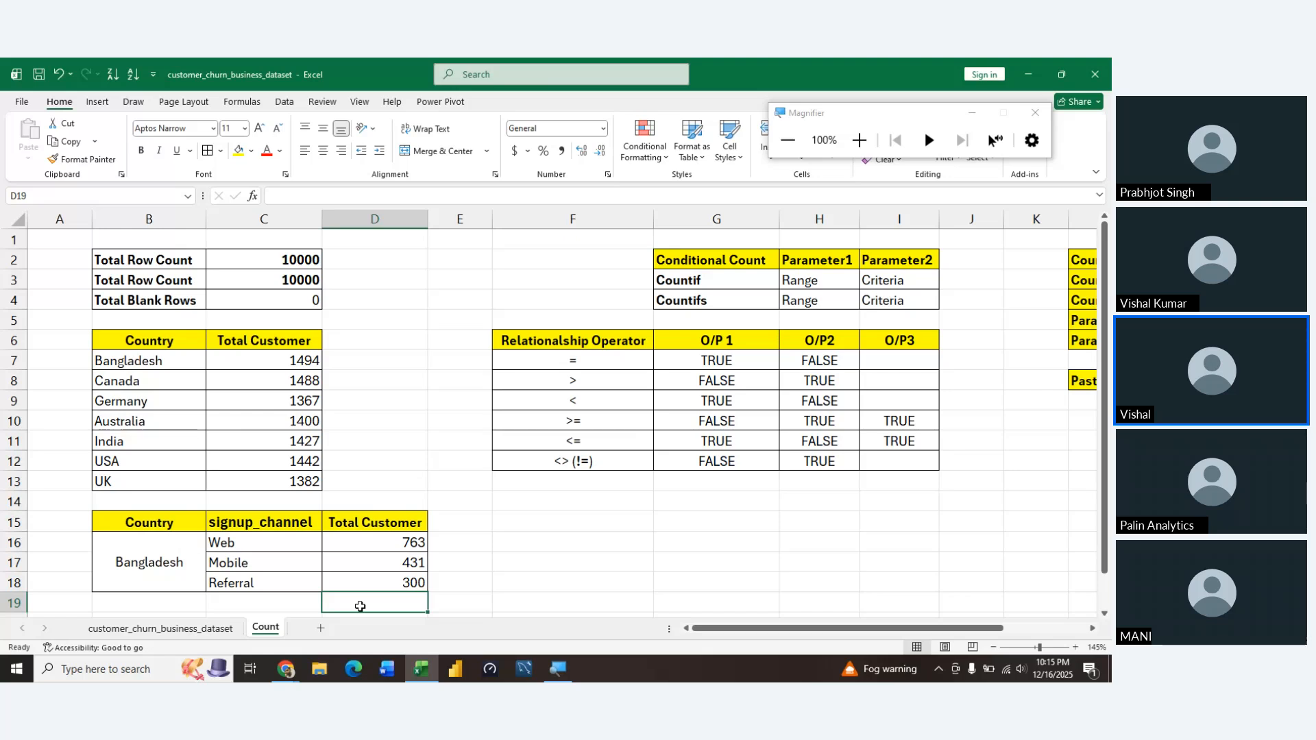
# Copy the Bangladesh signup channel table B15:D18, headers included, and paste the copy at B20
pyautogui.press('Up')
pyautogui.press('Left')
pyautogui.press('Left')
pyautogui.press('Up')
pyautogui.press('Right')
pyautogui.press('Left')
pyautogui.hotkey('shift', 'Down')
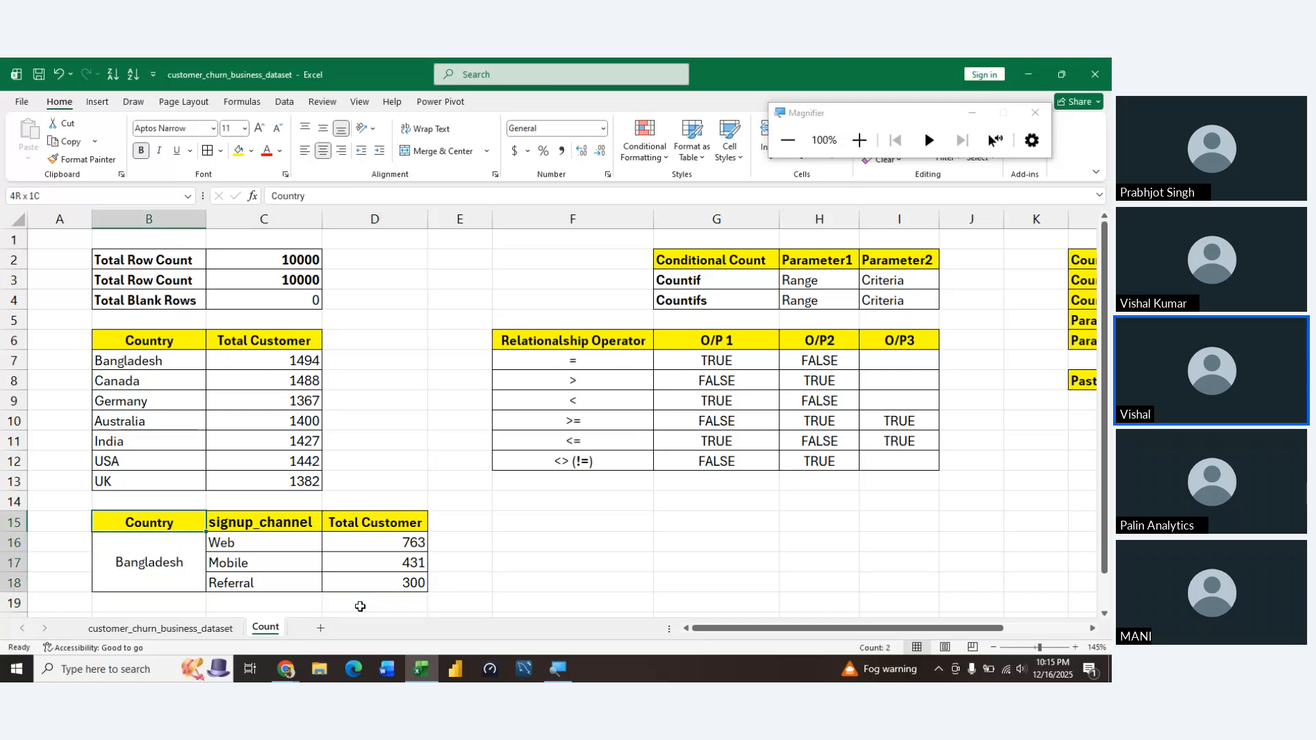
pyautogui.hotkey('shift', 'Down')
pyautogui.hotkey('shift', 'Up')
pyautogui.hotkey('shift', 'Right')
pyautogui.hotkey('shift', 'Right')
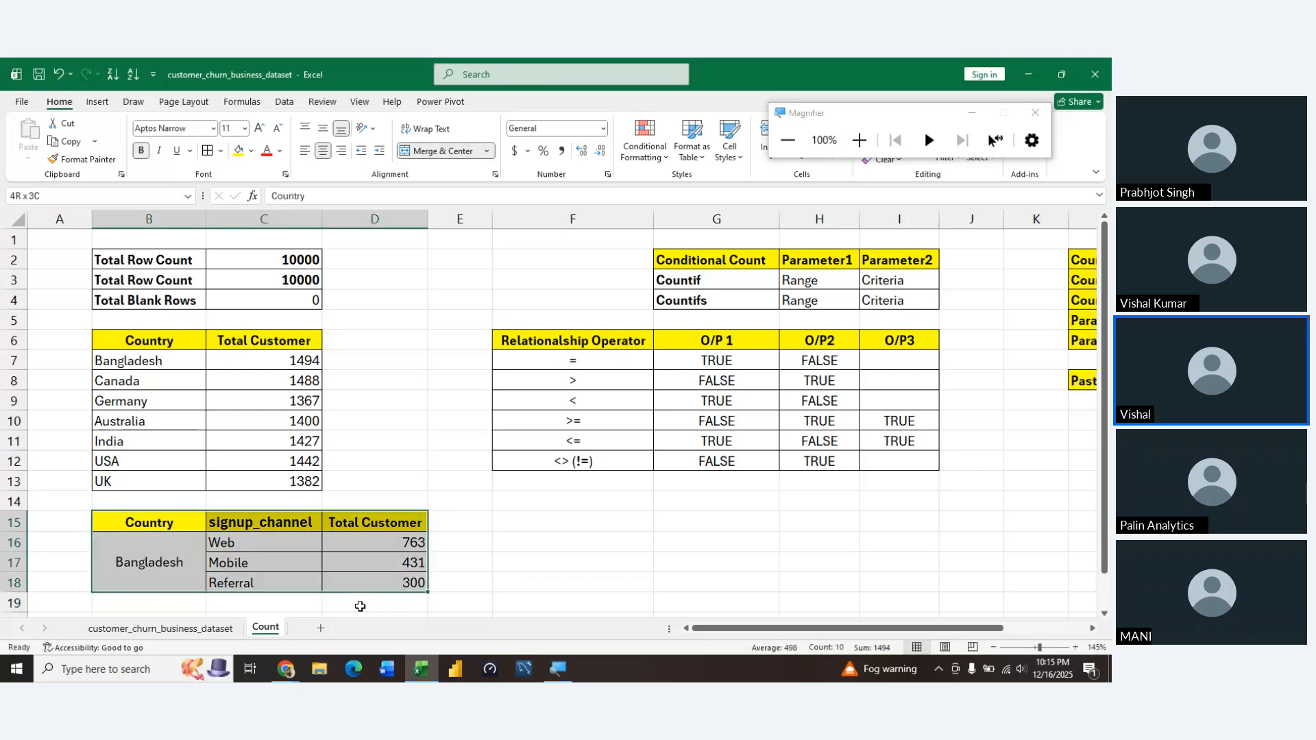
pyautogui.hotkey('ctrl', 'c')
pyautogui.press('Down')
pyautogui.press('Down')
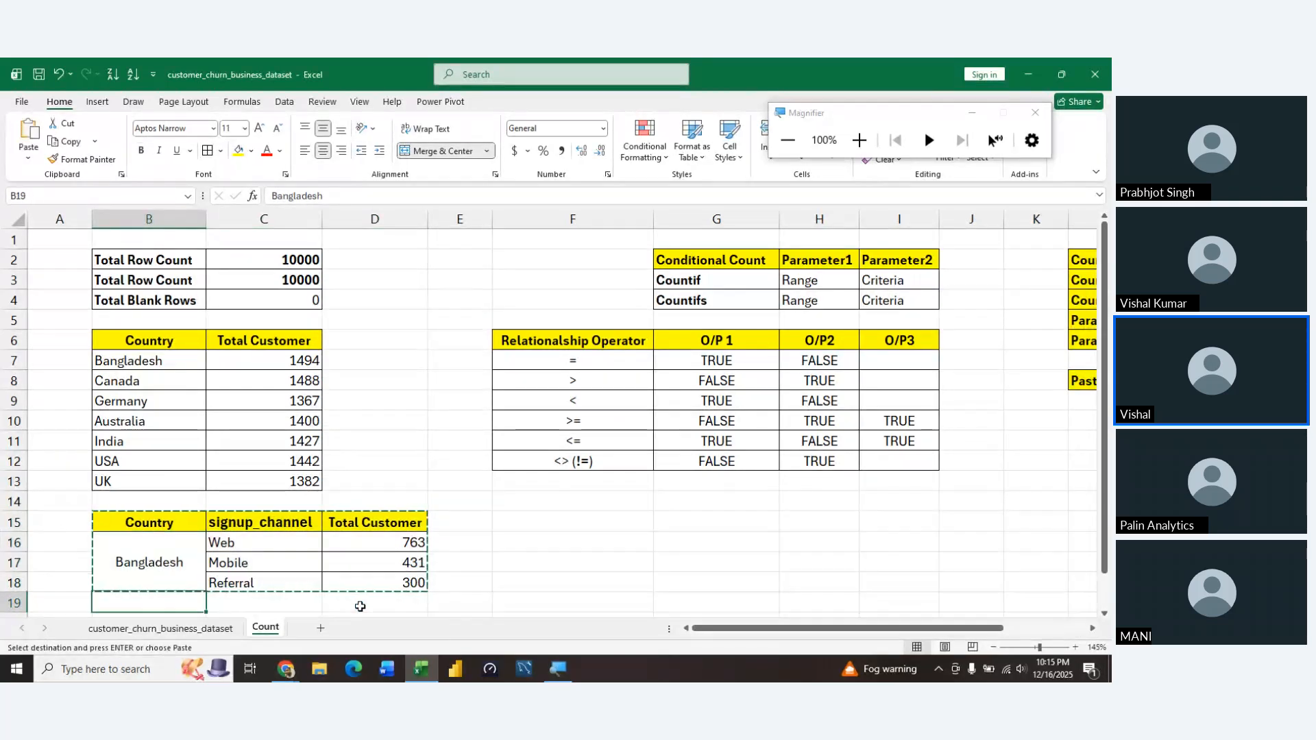
pyautogui.scroll(-1, 359, 607)
pyautogui.press('Down')
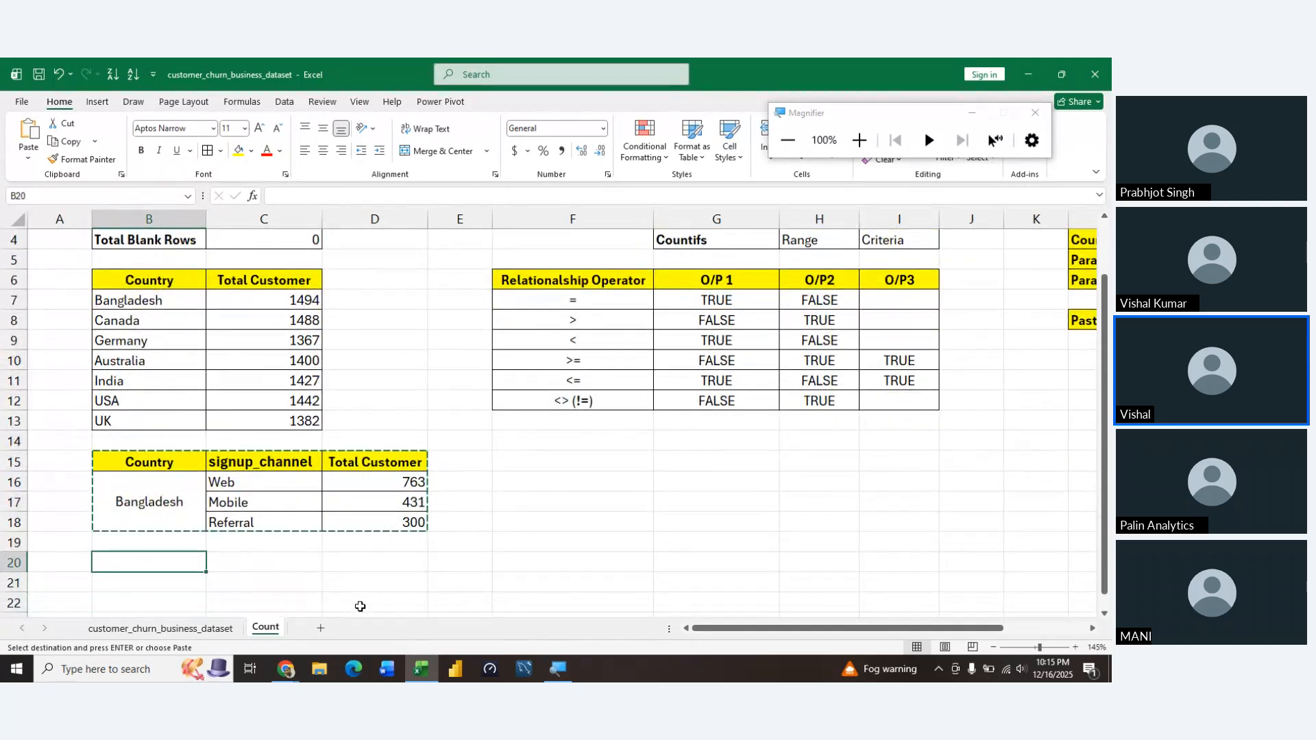
pyautogui.hotkey('ctrl', 'v')
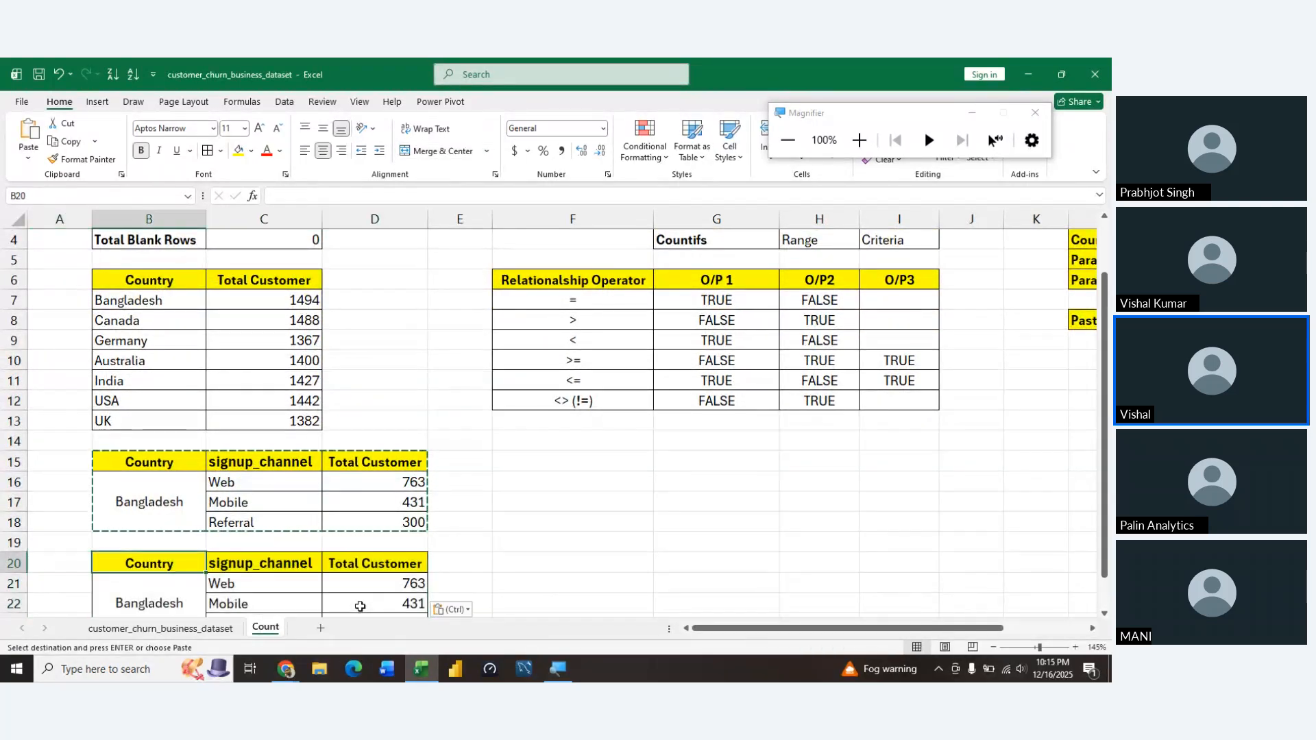
# Extend the header in D20 of the copied table to "Total Customer in Percentage"
pyautogui.press('Right')
pyautogui.press('Right')
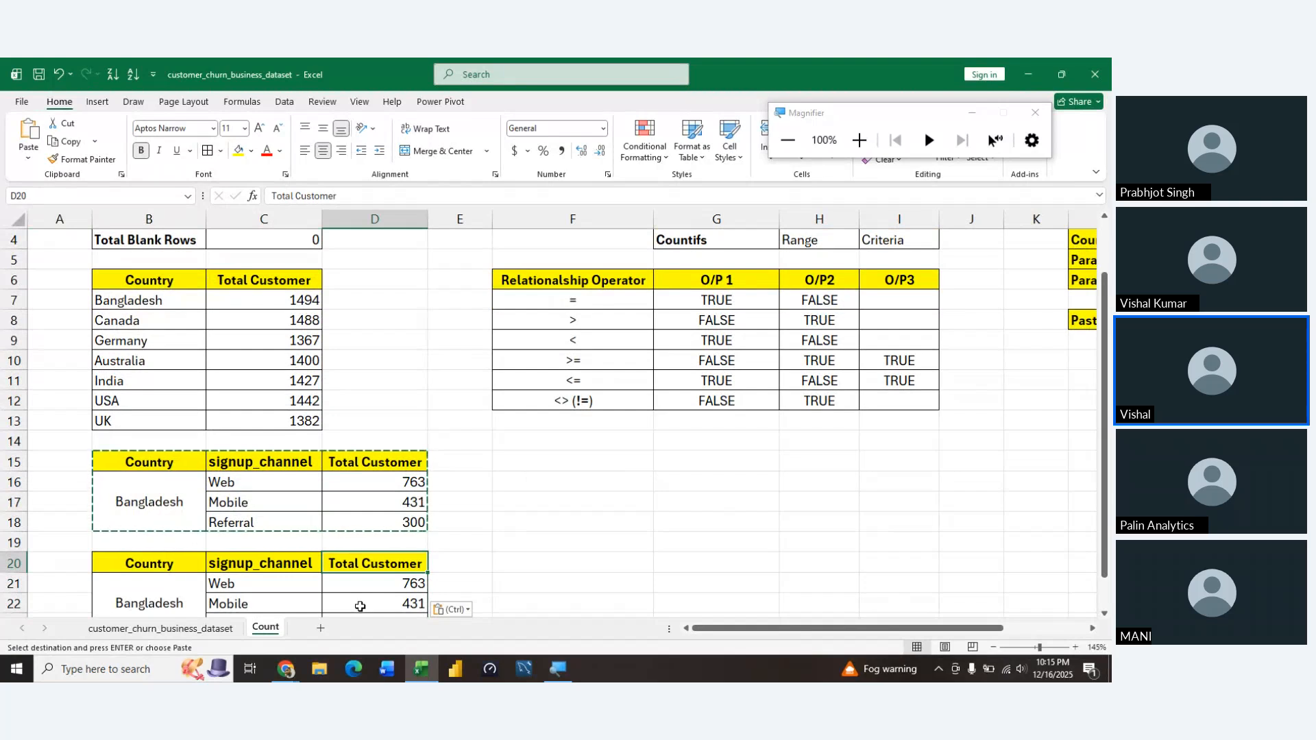
pyautogui.press('F2')
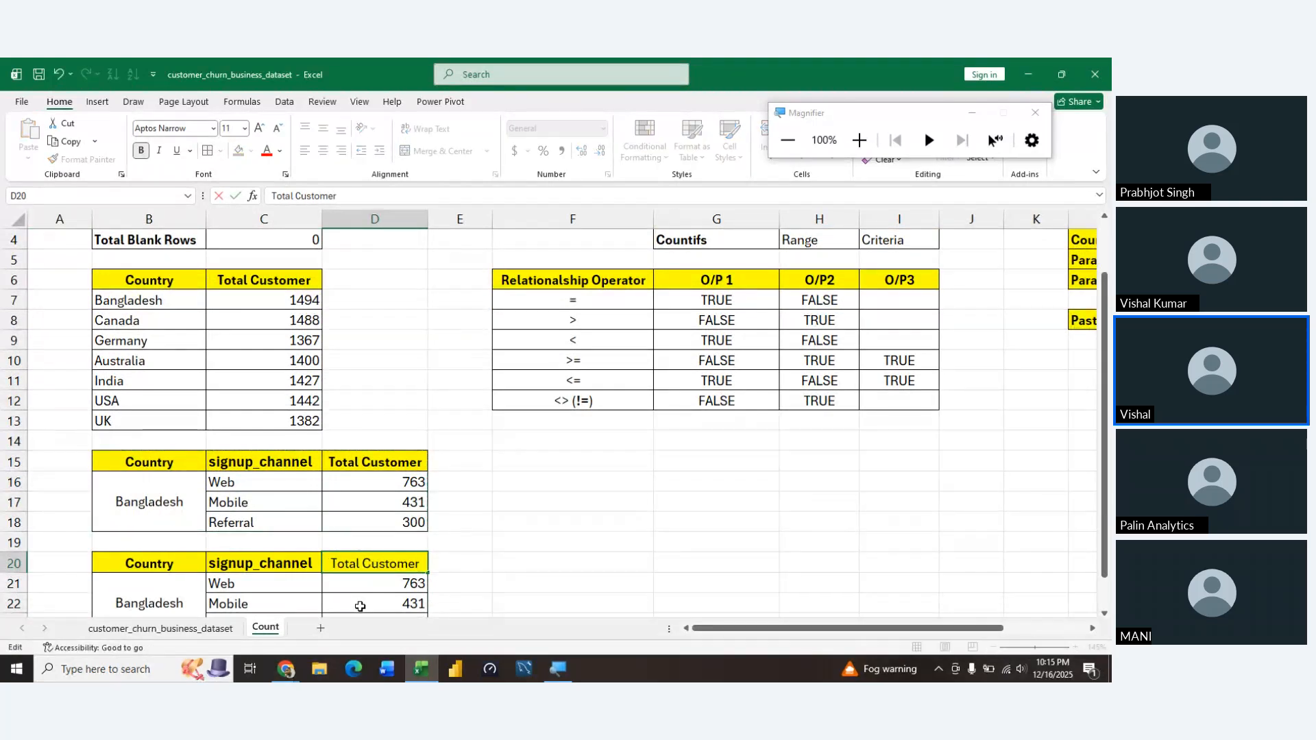
pyautogui.write('in Percentage')
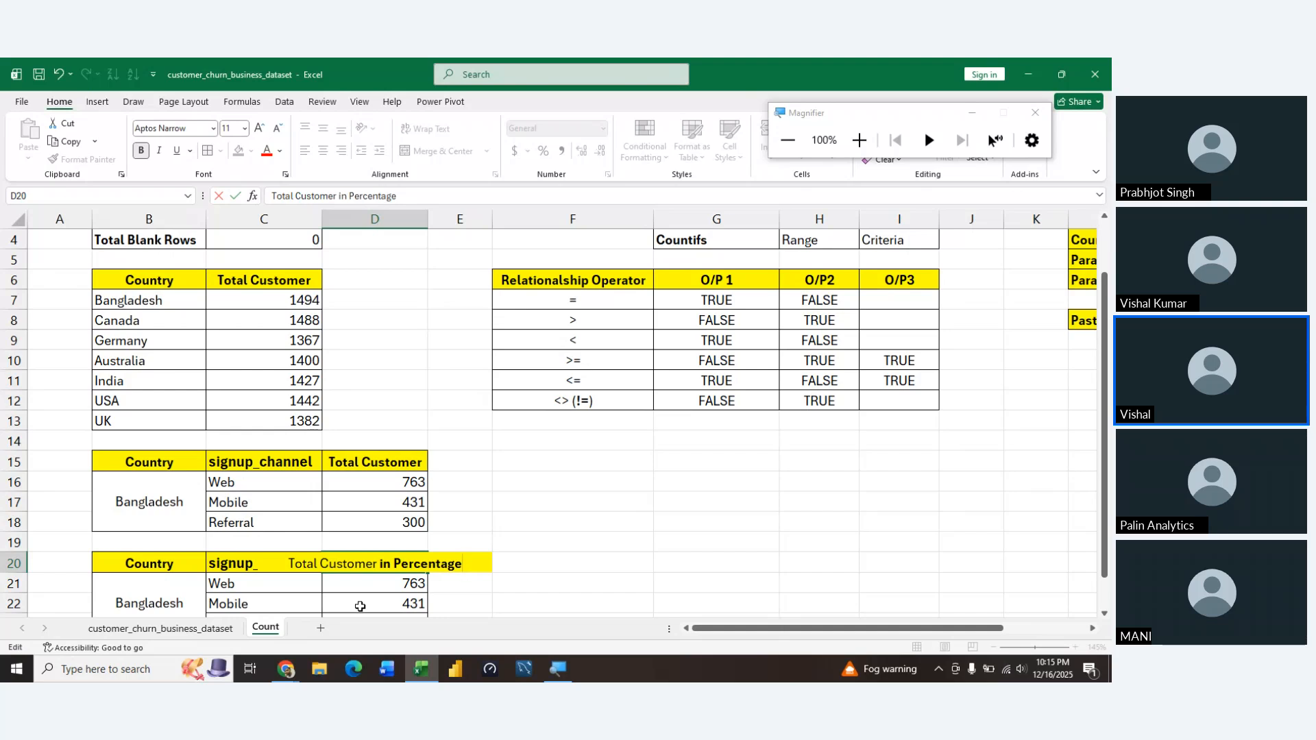
pyautogui.press('Return')
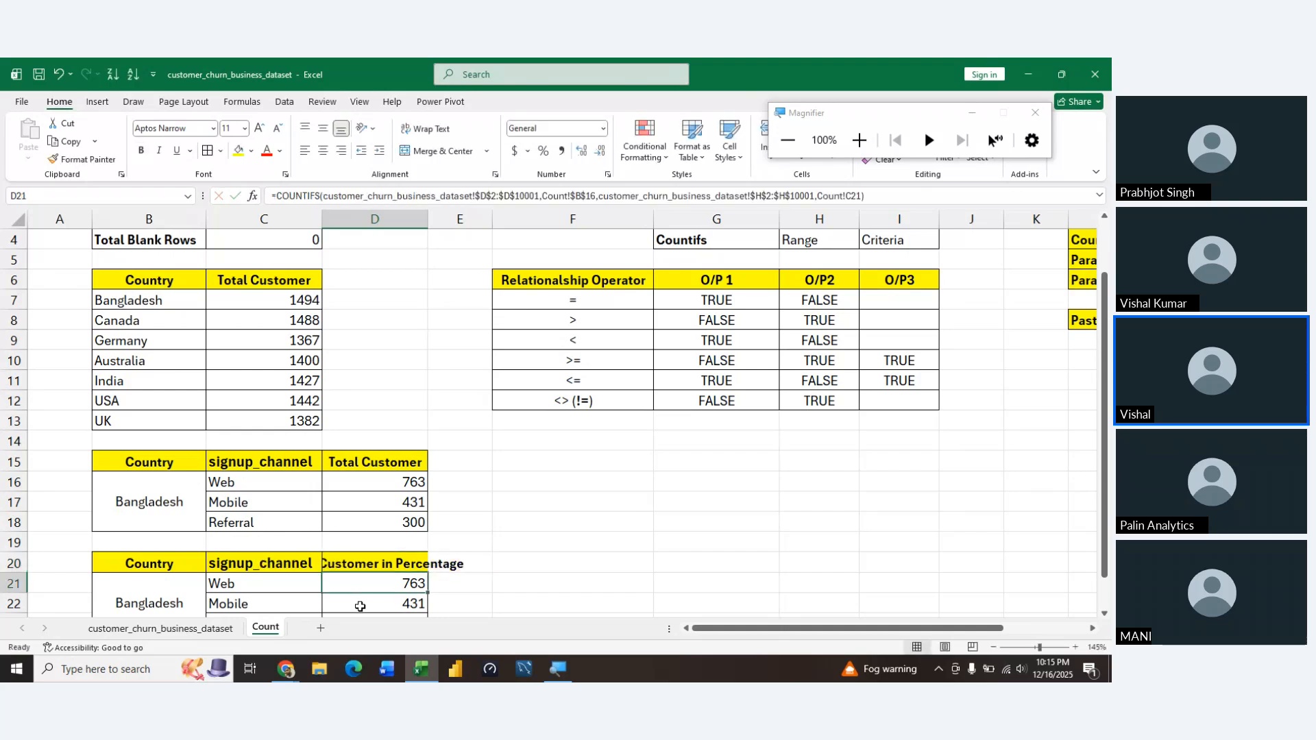
# AutoFit column D to the width of the header in D20 and select the Web count in D21
pyautogui.press('Up')
pyautogui.hotkey('alt', 'h')
pyautogui.press('o')
pyautogui.press('i')
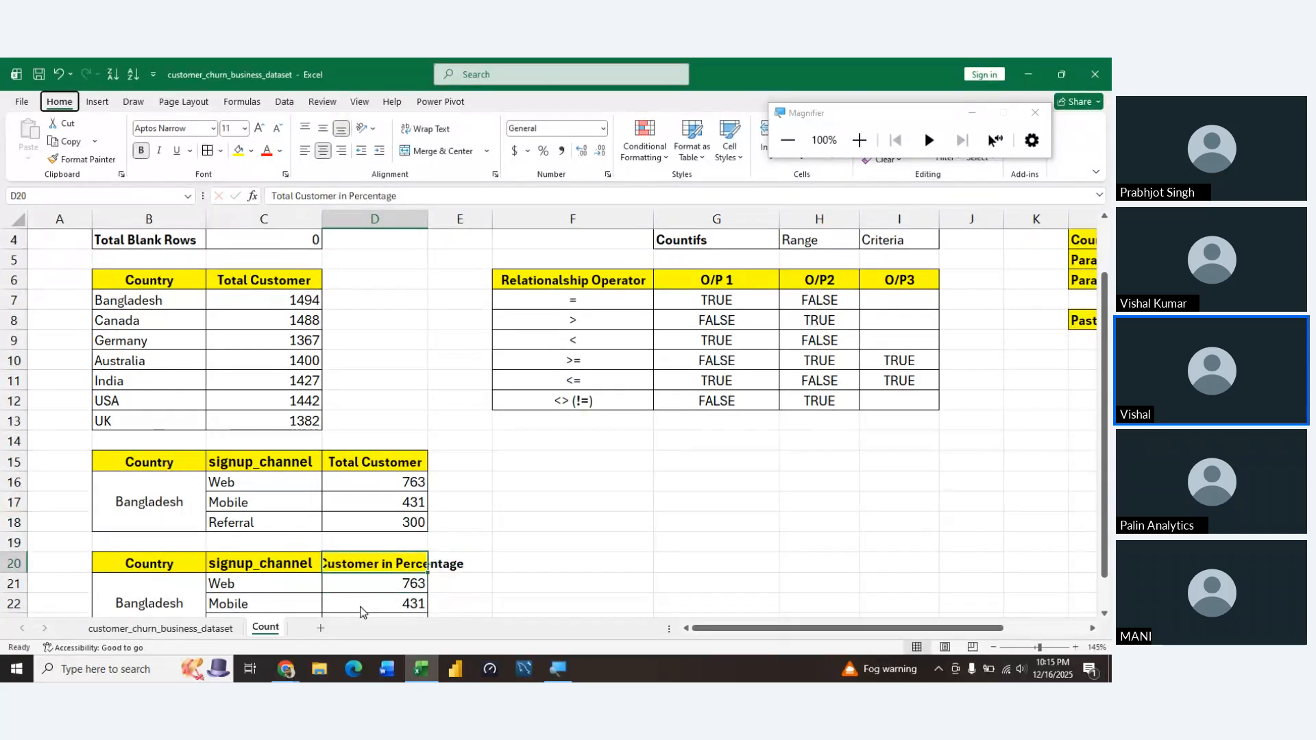
pyautogui.press('Down')
pyautogui.press('Down')
pyautogui.press('Down')
pyautogui.press('Down')
pyautogui.press('Down')
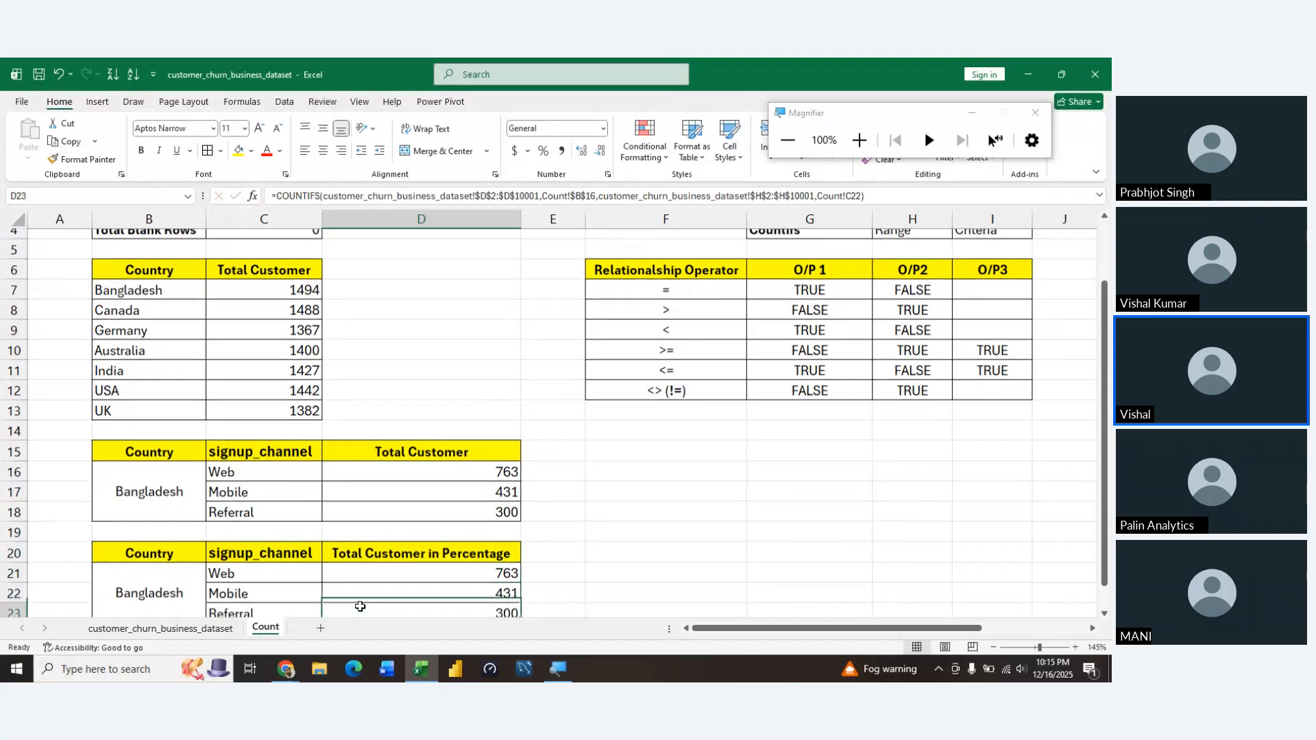
pyautogui.press('Up')
pyautogui.press('Up')
pyautogui.press('Up')
pyautogui.press('Up')
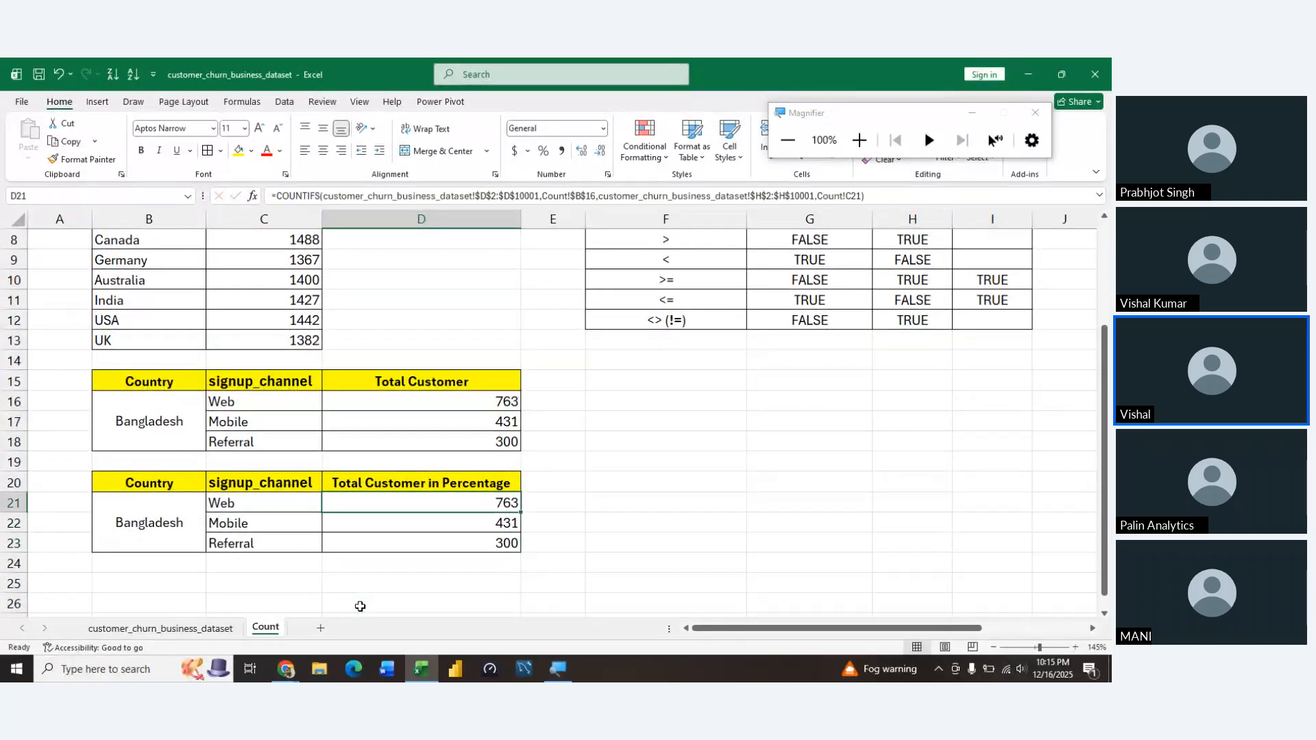
pyautogui.press('F2')
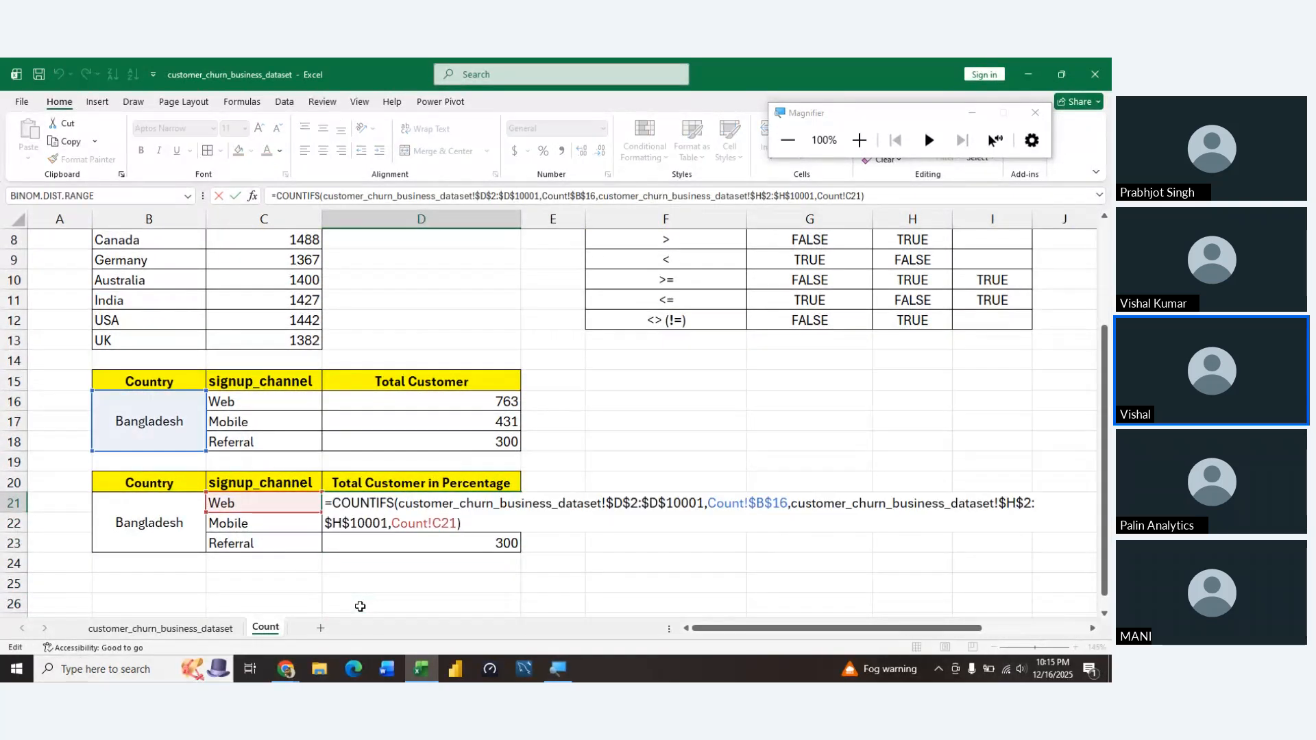
pyautogui.hotkey('shift', 'Up')
pyautogui.hotkey('shift', 'Left')
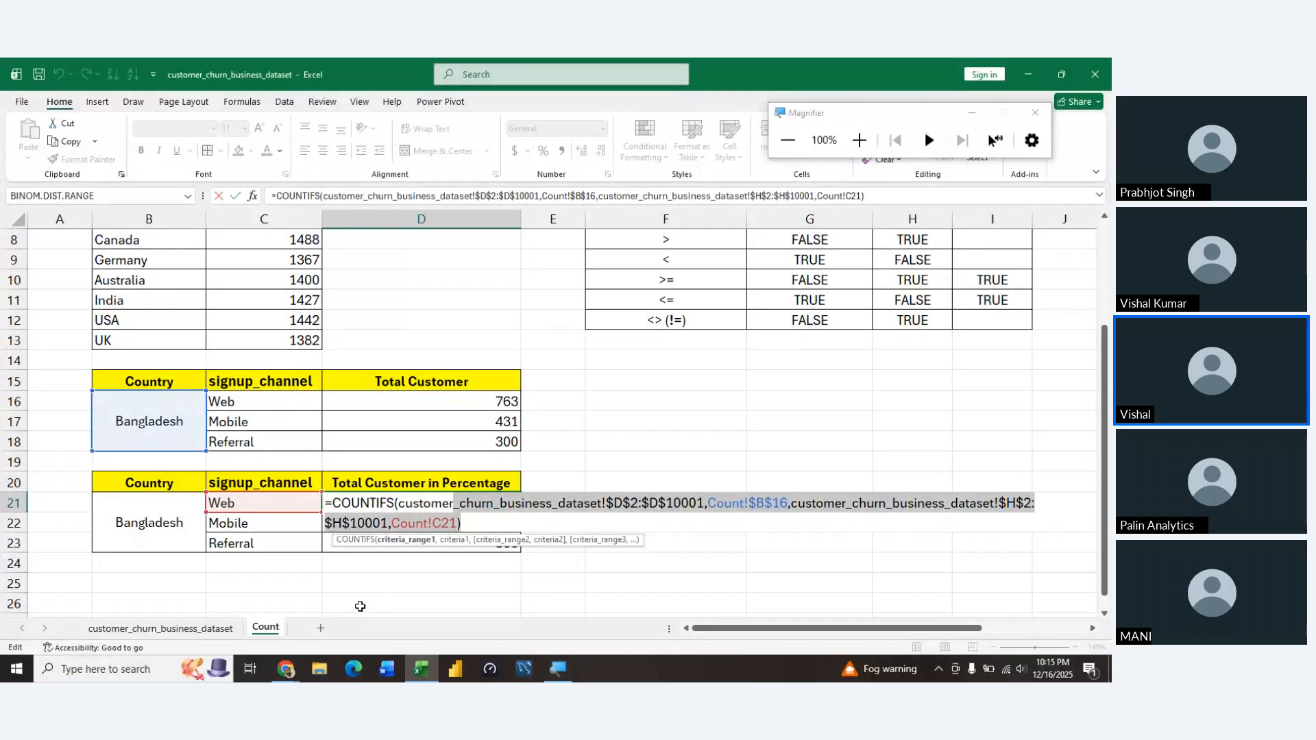
pyautogui.hotkey('shift', 'Left')
pyautogui.hotkey('shift', 'Left')
pyautogui.hotkey('shift', 'Left')
pyautogui.hotkey('shift', 'Left')
pyautogui.hotkey('shift', 'Left')
pyautogui.hotkey('shift', 'Left')
pyautogui.hotkey('shift', 'Left')
pyautogui.hotkey('shift', 'Left')
pyautogui.hotkey('shift', 'Left')
pyautogui.hotkey('shift', 'Left')
pyautogui.hotkey('shift', 'Left')
pyautogui.hotkey('shift', 'Left')
pyautogui.hotkey('shift', 'Left')
pyautogui.hotkey('shift', 'Left')
pyautogui.hotkey('shift', 'Left')
pyautogui.hotkey('shift', 'Left')
pyautogui.hotkey('shift', 'Left')
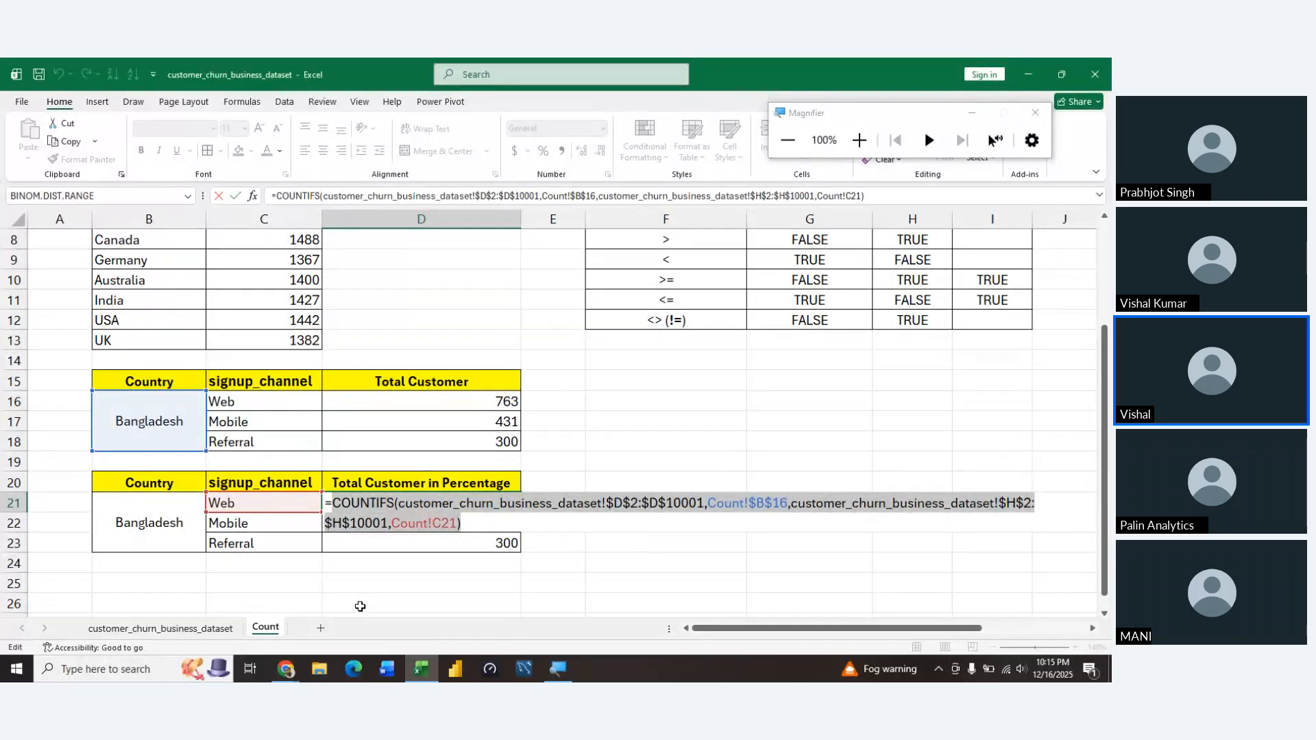
pyautogui.press('Escape')
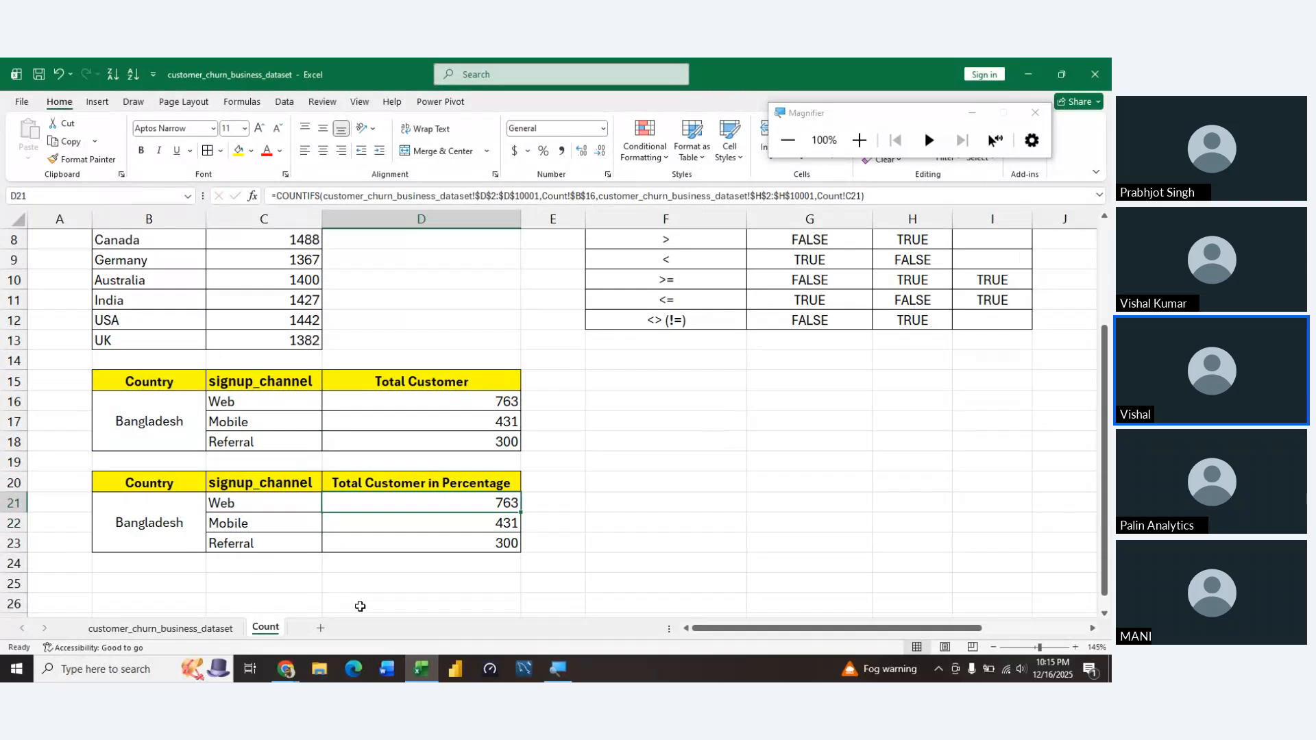
pyautogui.press('F2')
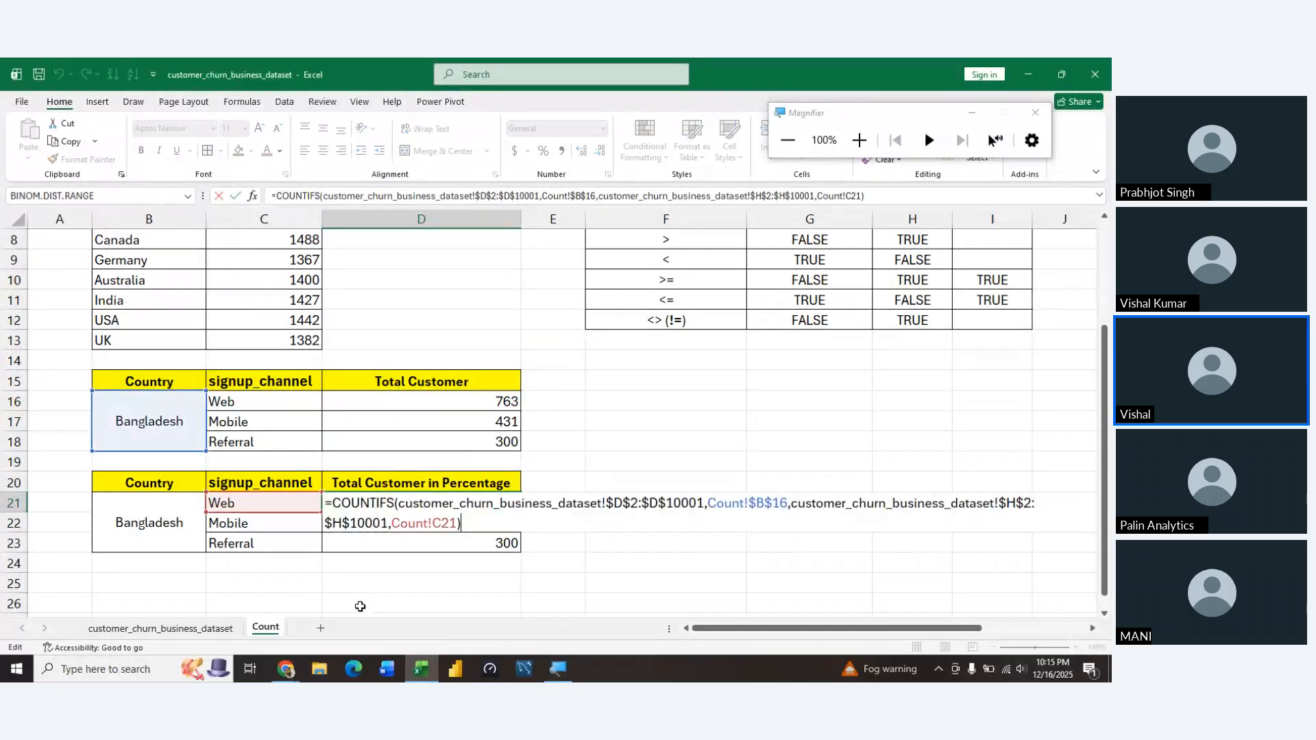
pyautogui.write('/')
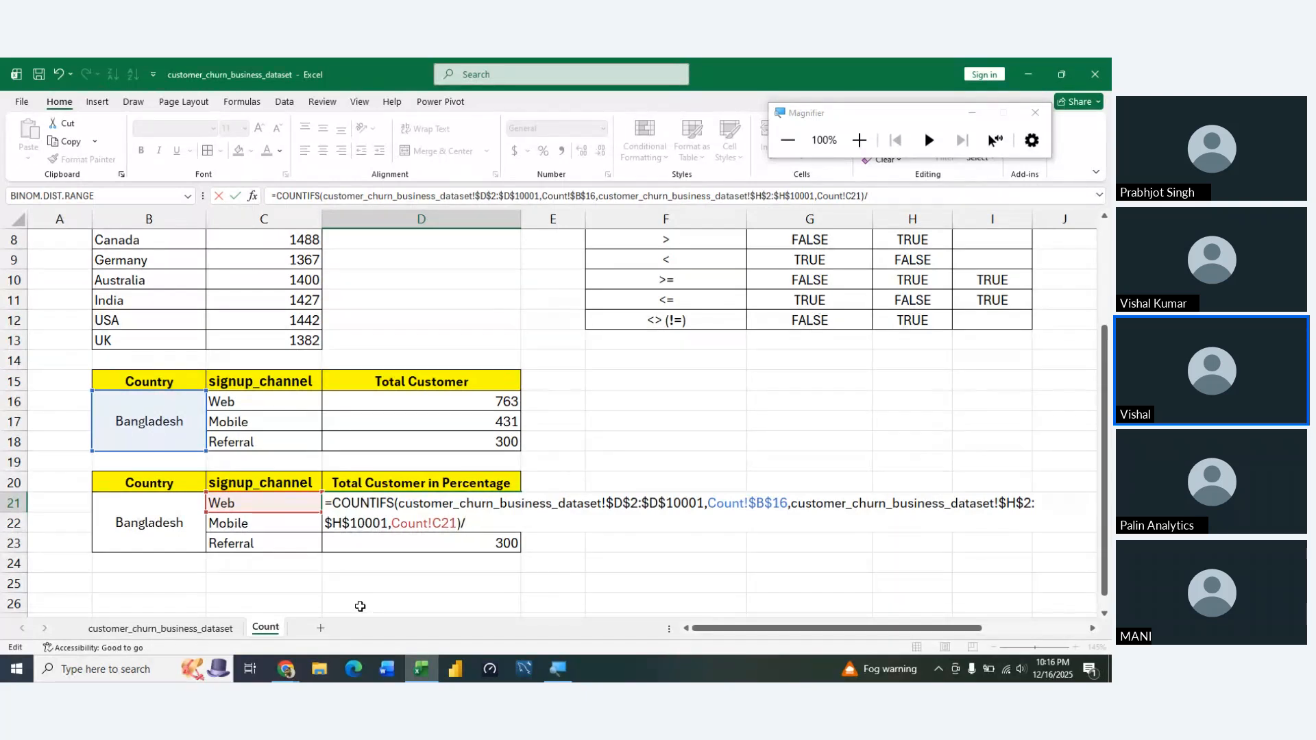
pyautogui.write('countif')
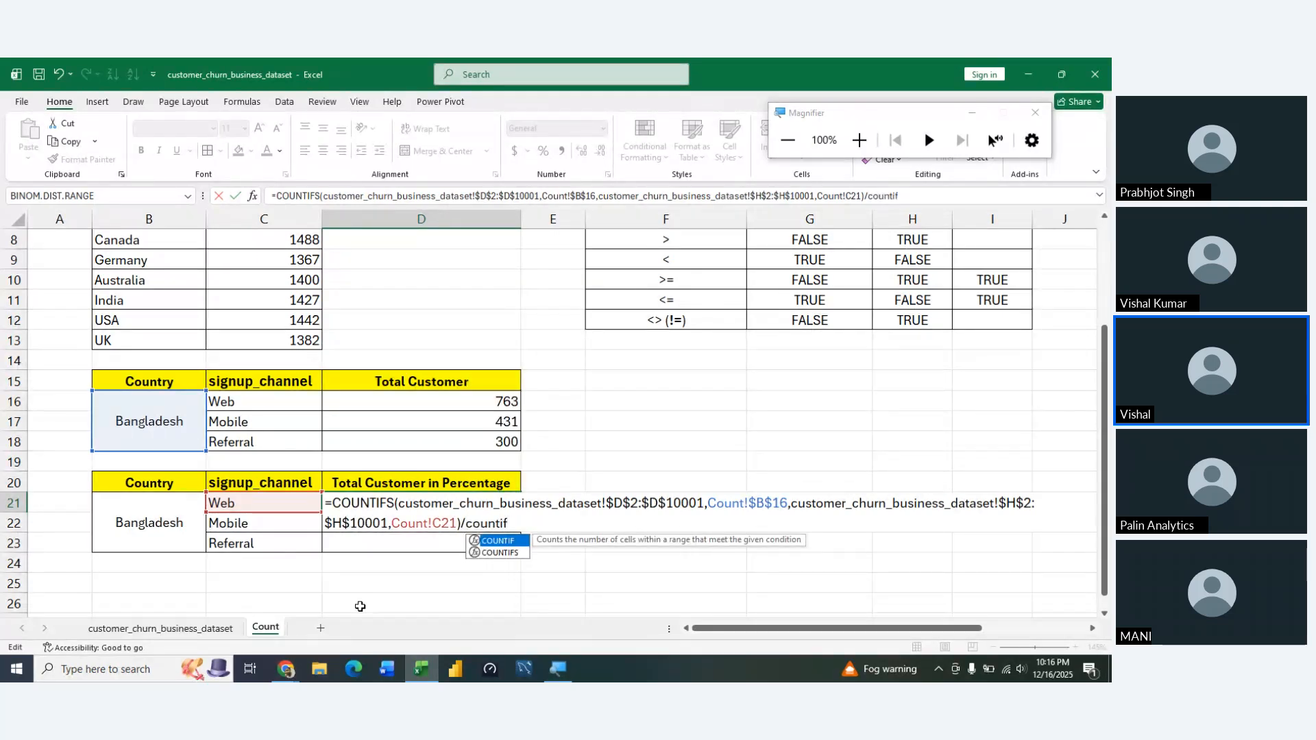
pyautogui.press('Tab')
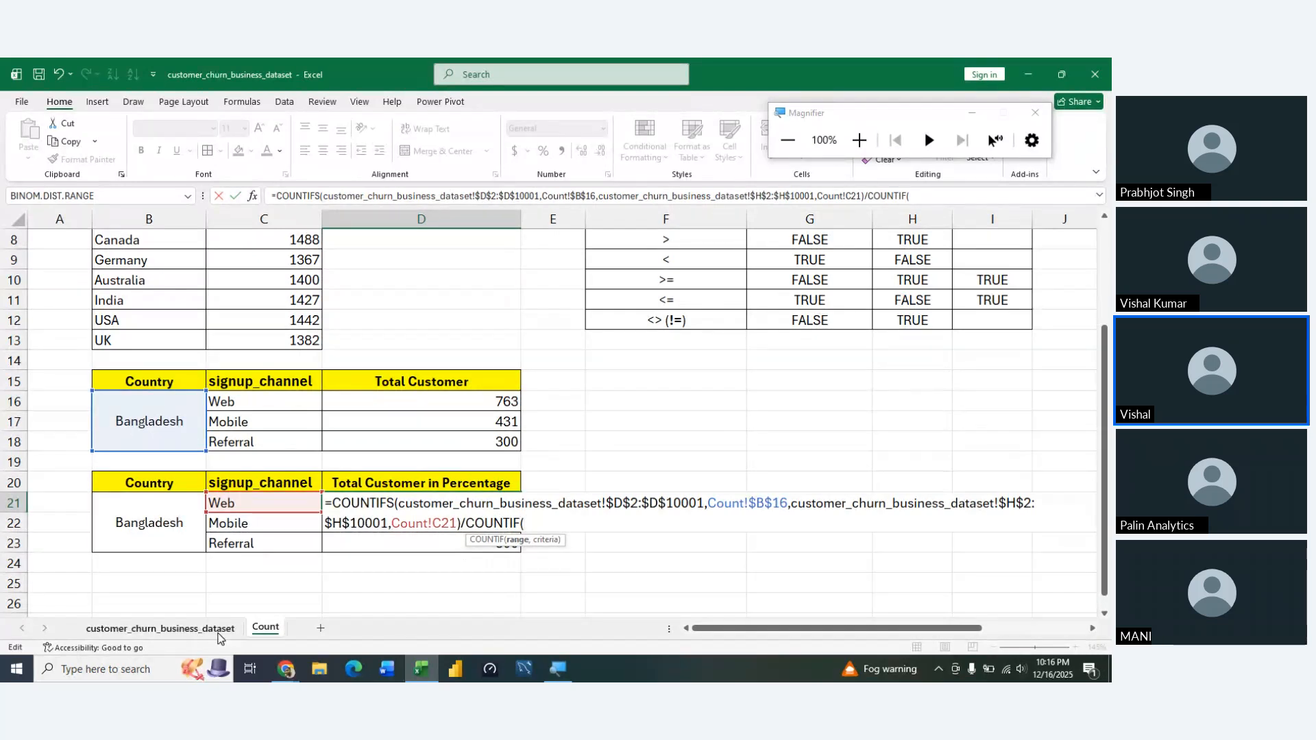
pyautogui.click(218, 635)
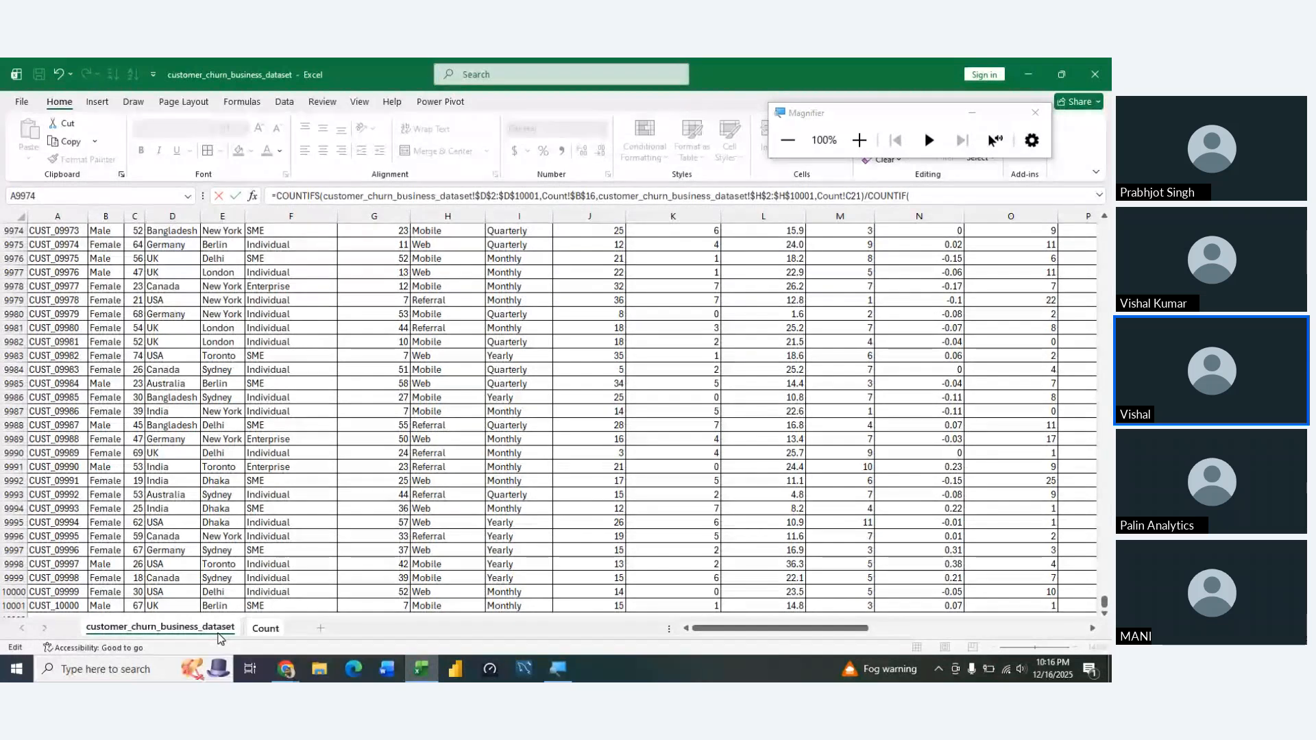
pyautogui.click(279, 437)
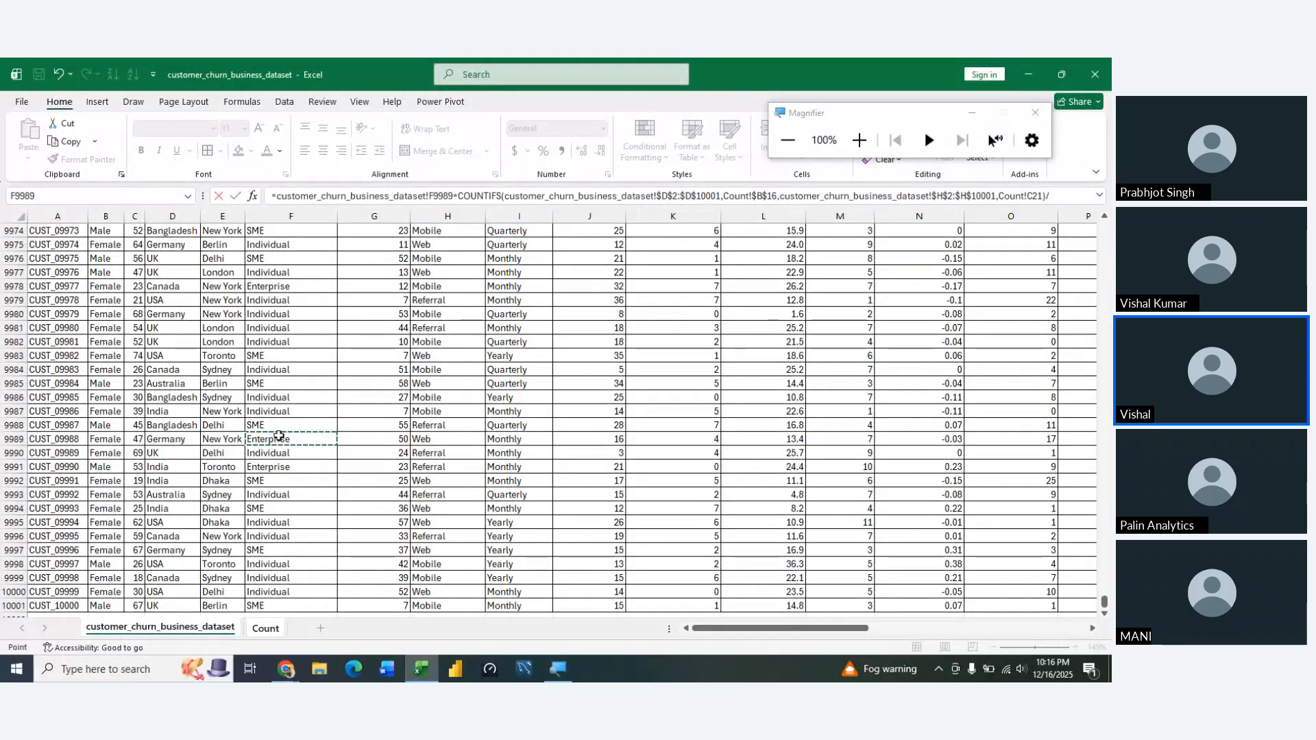
pyautogui.hotkey('ctrl', 'Up')
pyautogui.press('Left')
pyautogui.press('Left')
pyautogui.press('Left')
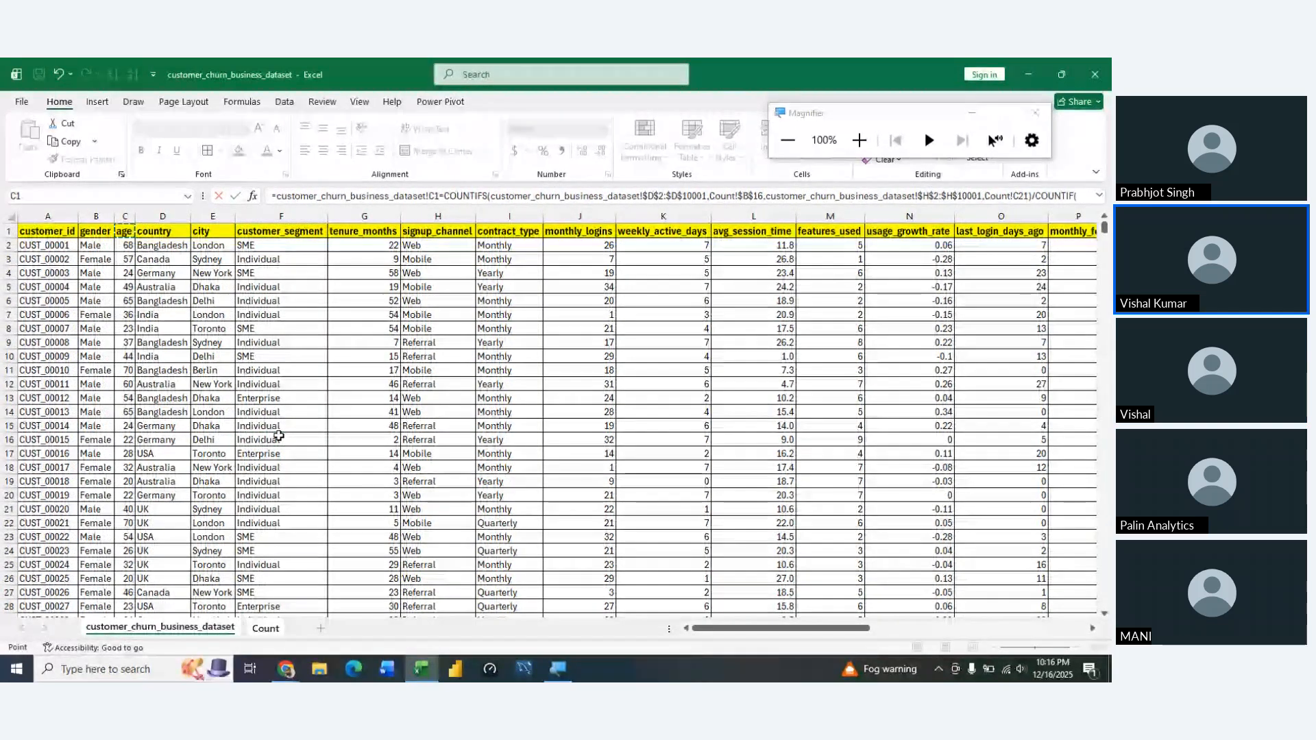
pyautogui.press('Right')
pyautogui.press('Down')
pyautogui.hotkey('ctrl', 'shift', 'Down')
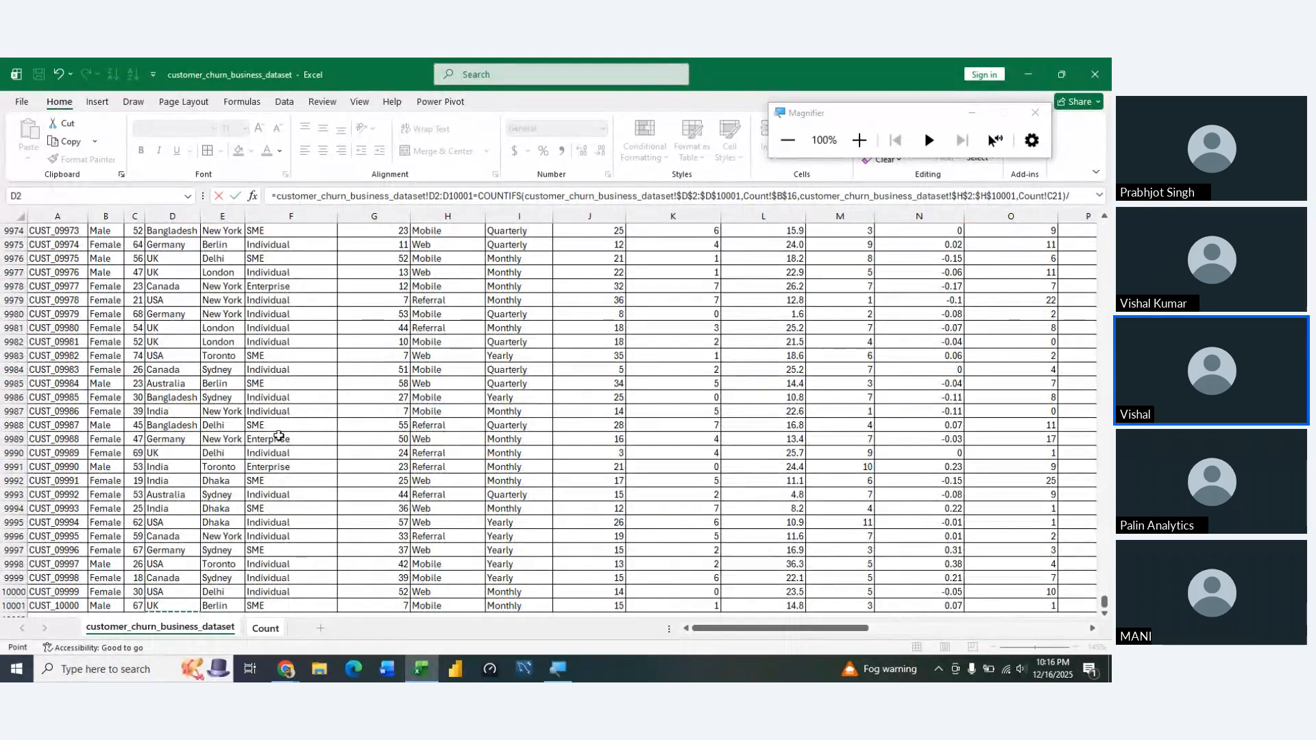
pyautogui.press('F4')
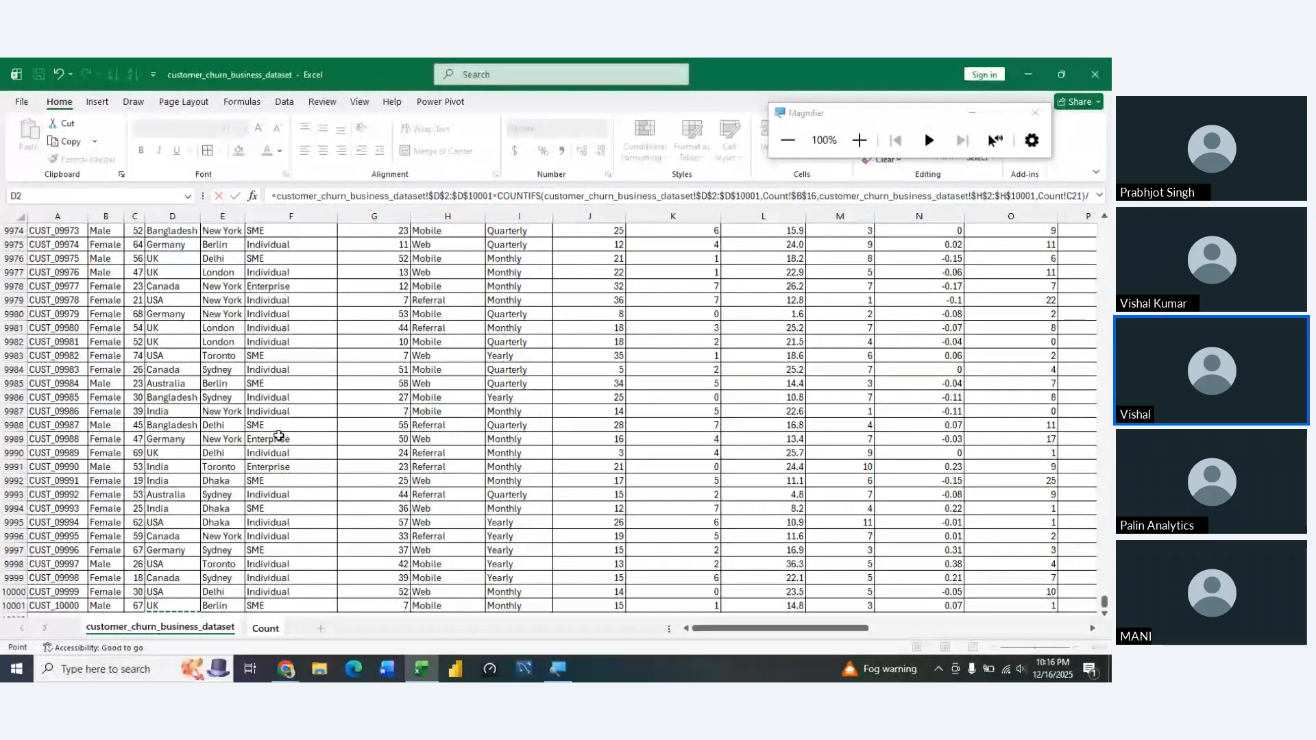
pyautogui.write(',')
pyautogui.hotkey('ctrl', 'pagedown')
pyautogui.press('Left')
pyautogui.press('Left')
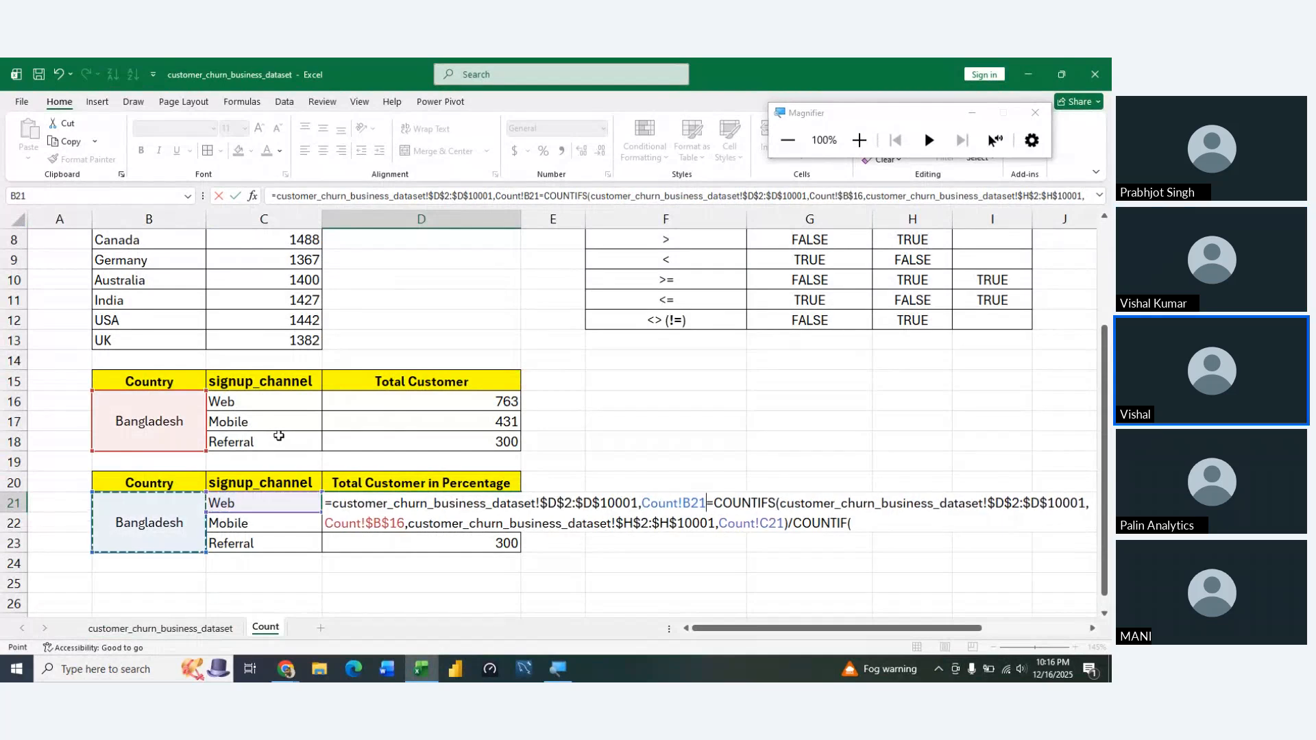
pyautogui.press('Return')
pyautogui.press('Return')
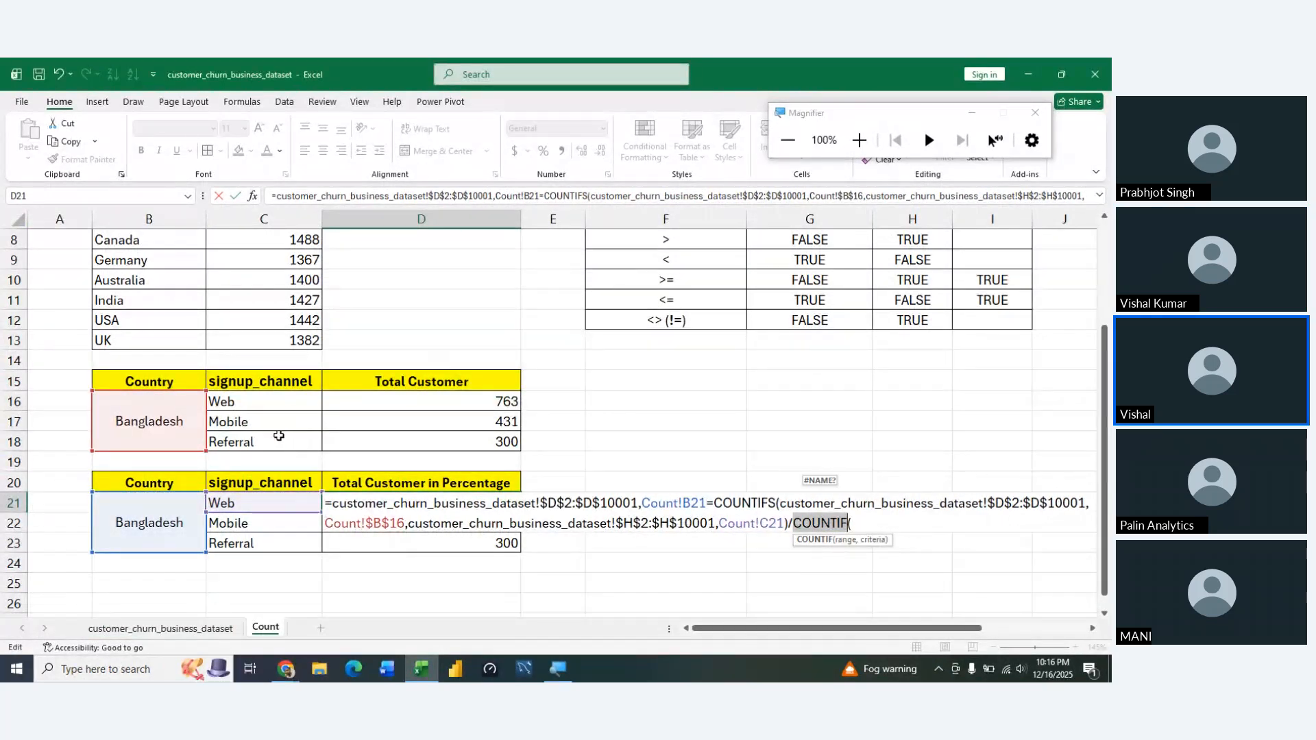
pyautogui.press('Right')
pyautogui.press('Right')
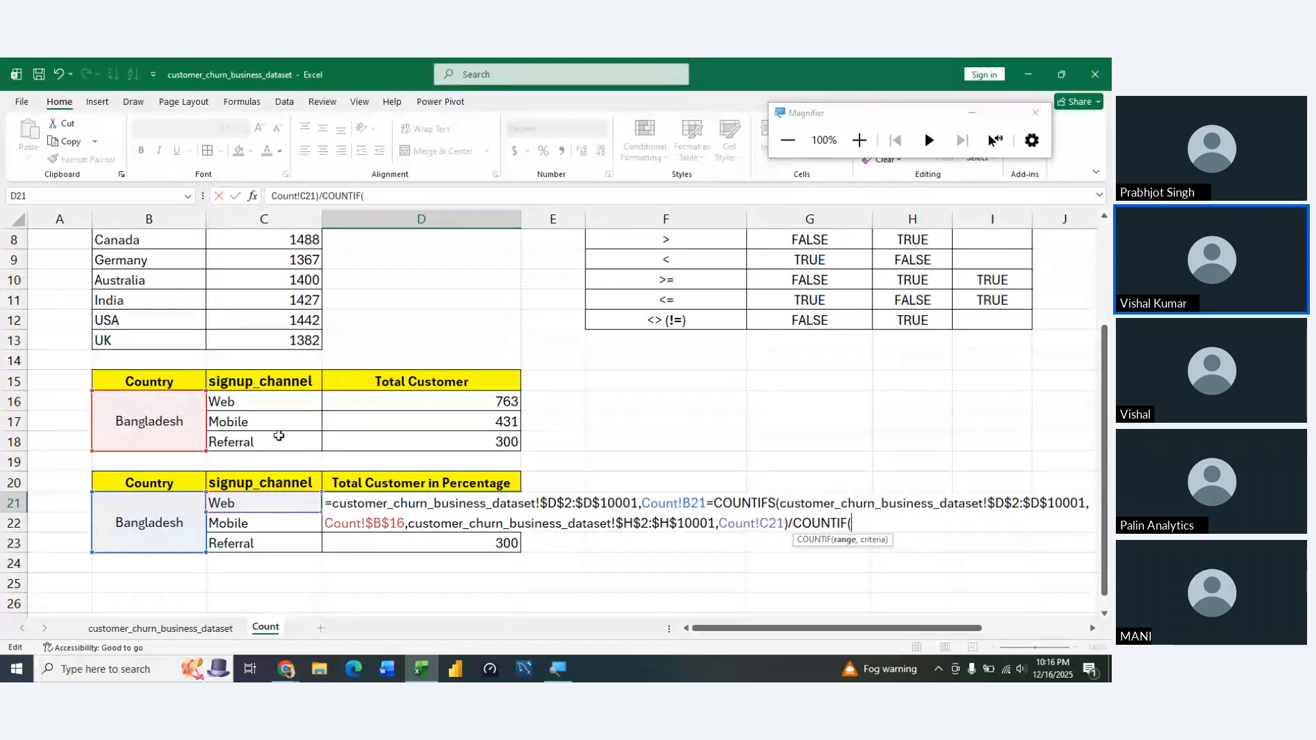
pyautogui.press('Escape')
pyautogui.press('Left')
pyautogui.press('Left')
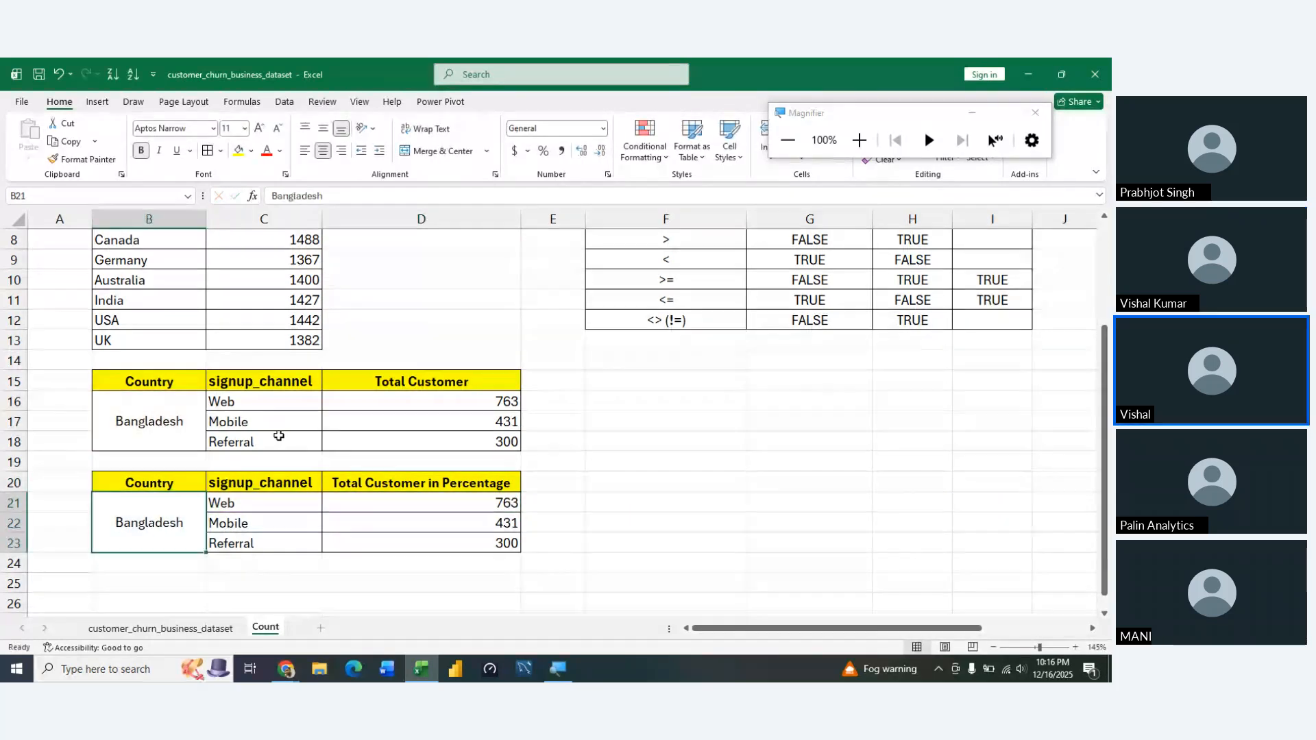
pyautogui.press('Down')
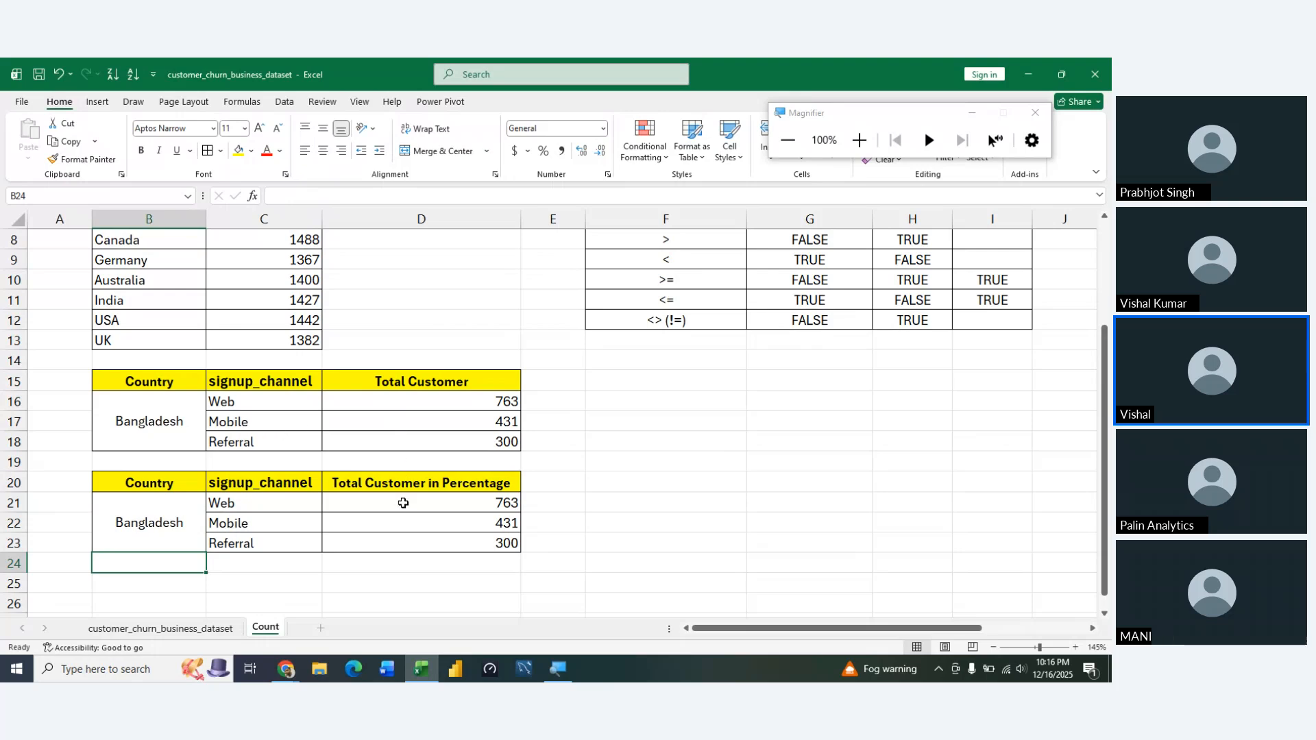
pyautogui.doubleClick(404, 504)
pyautogui.write('/')
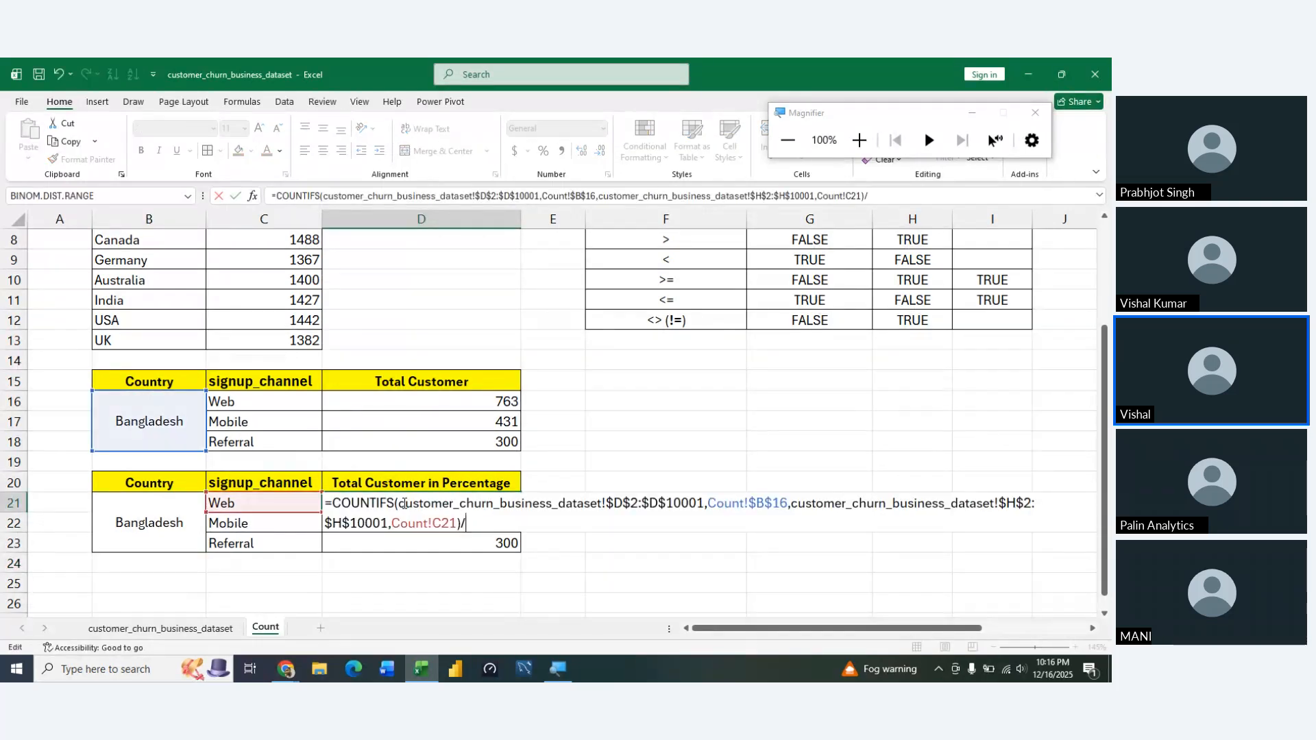
pyautogui.click(207, 635)
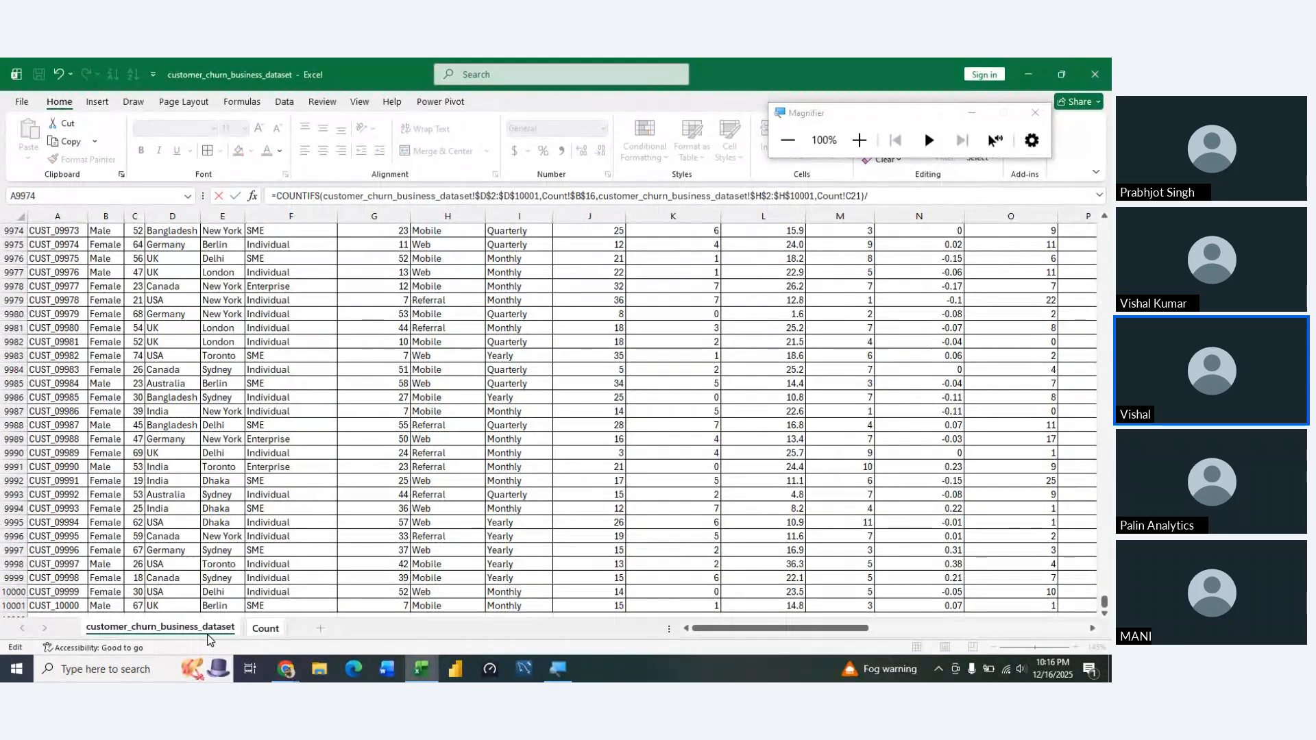
pyautogui.click(165, 581)
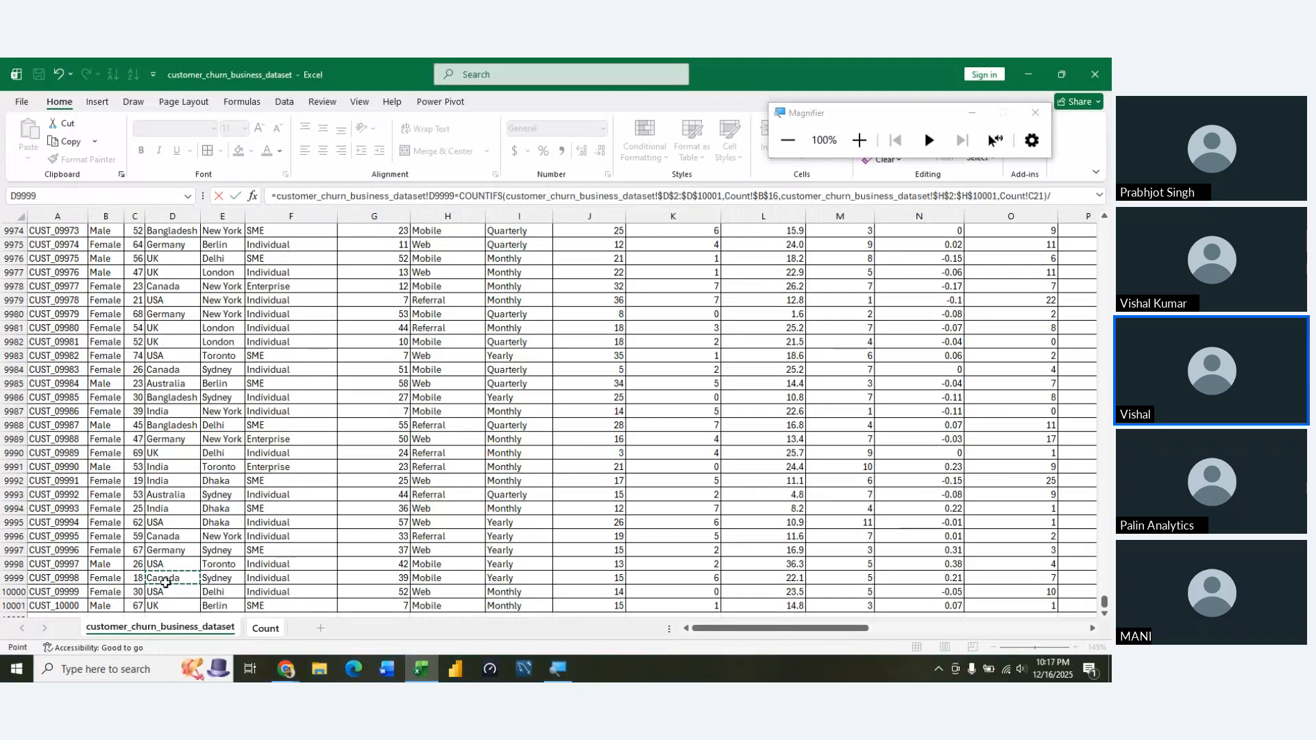
pyautogui.hotkey('ctrl', 'Up')
pyautogui.press('Down')
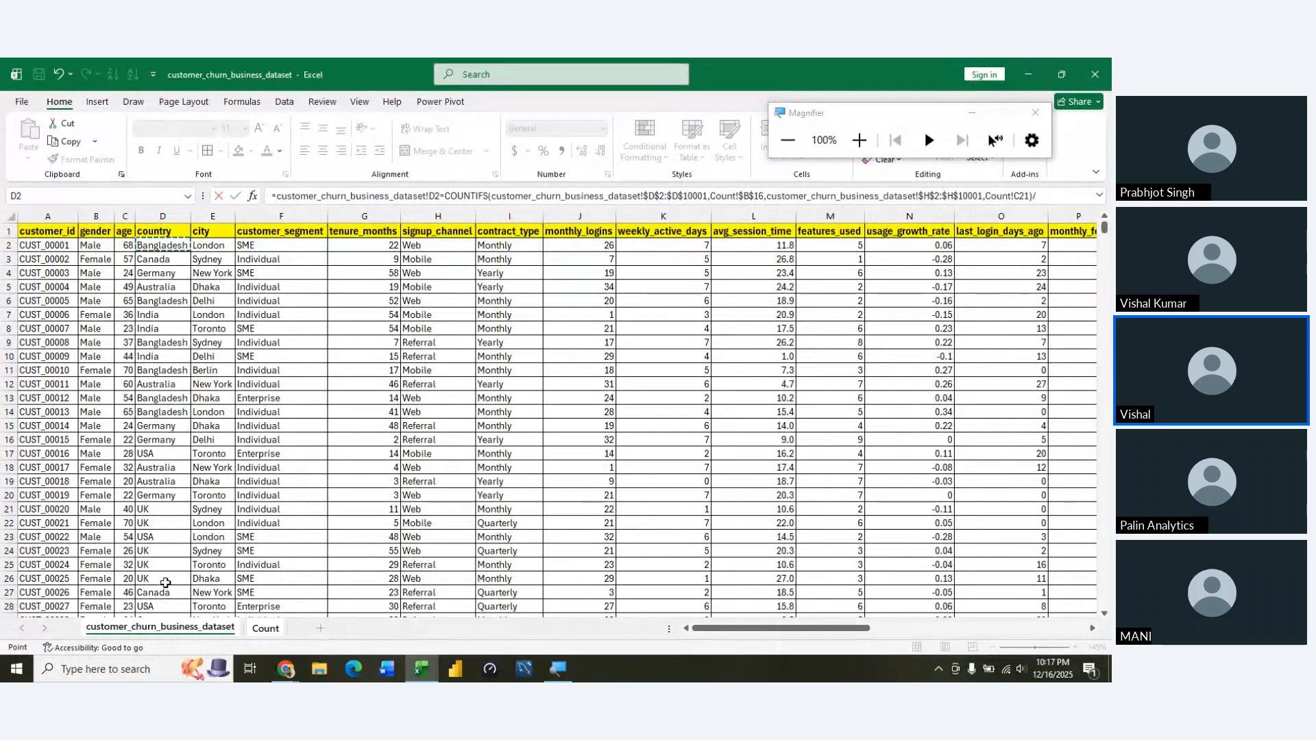
pyautogui.hotkey('ctrl', 'shift', 'Down')
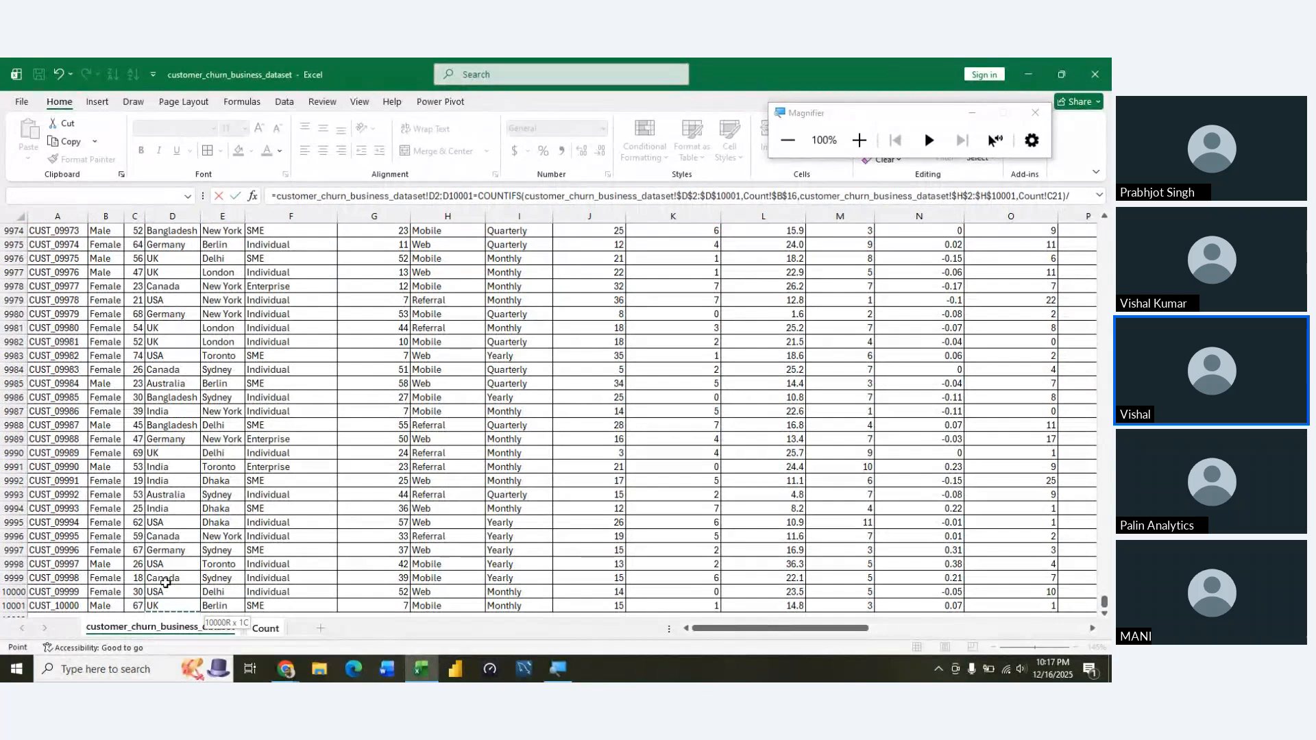
pyautogui.press('F4')
pyautogui.write(',')
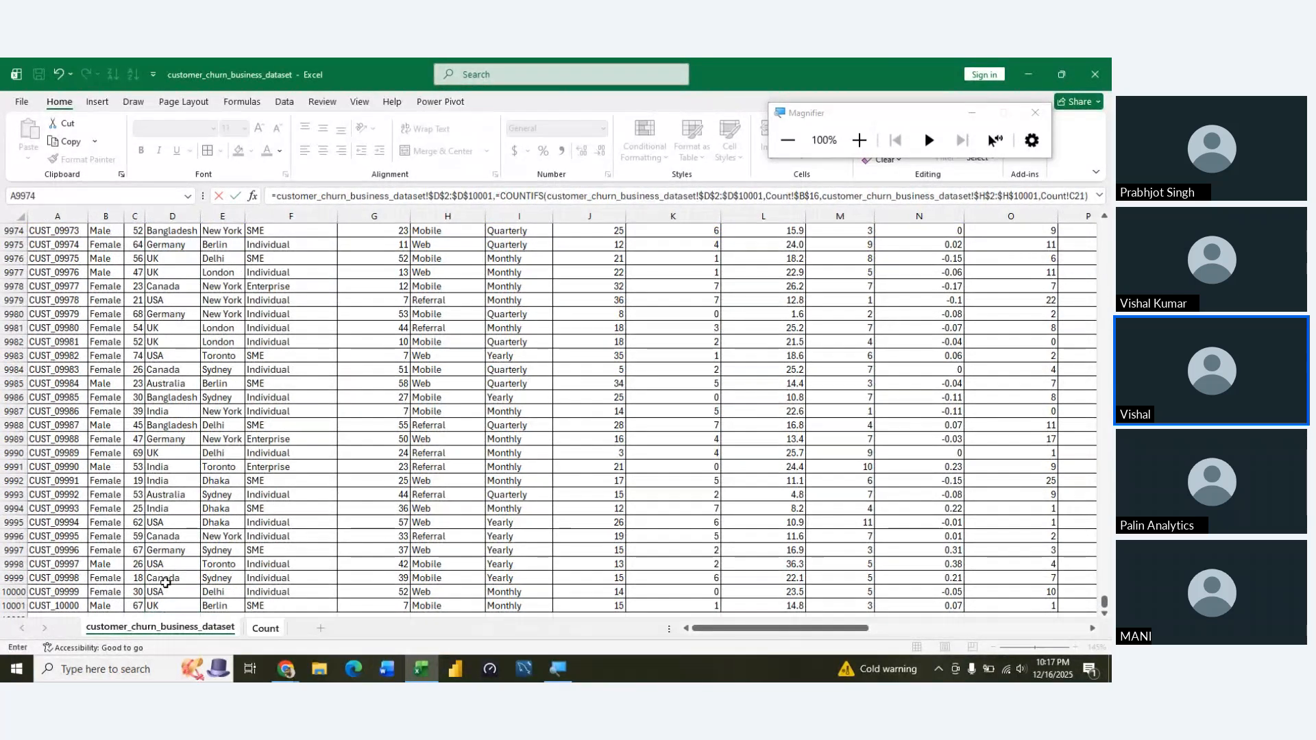
pyautogui.hotkey('ctrl', 'pagedown')
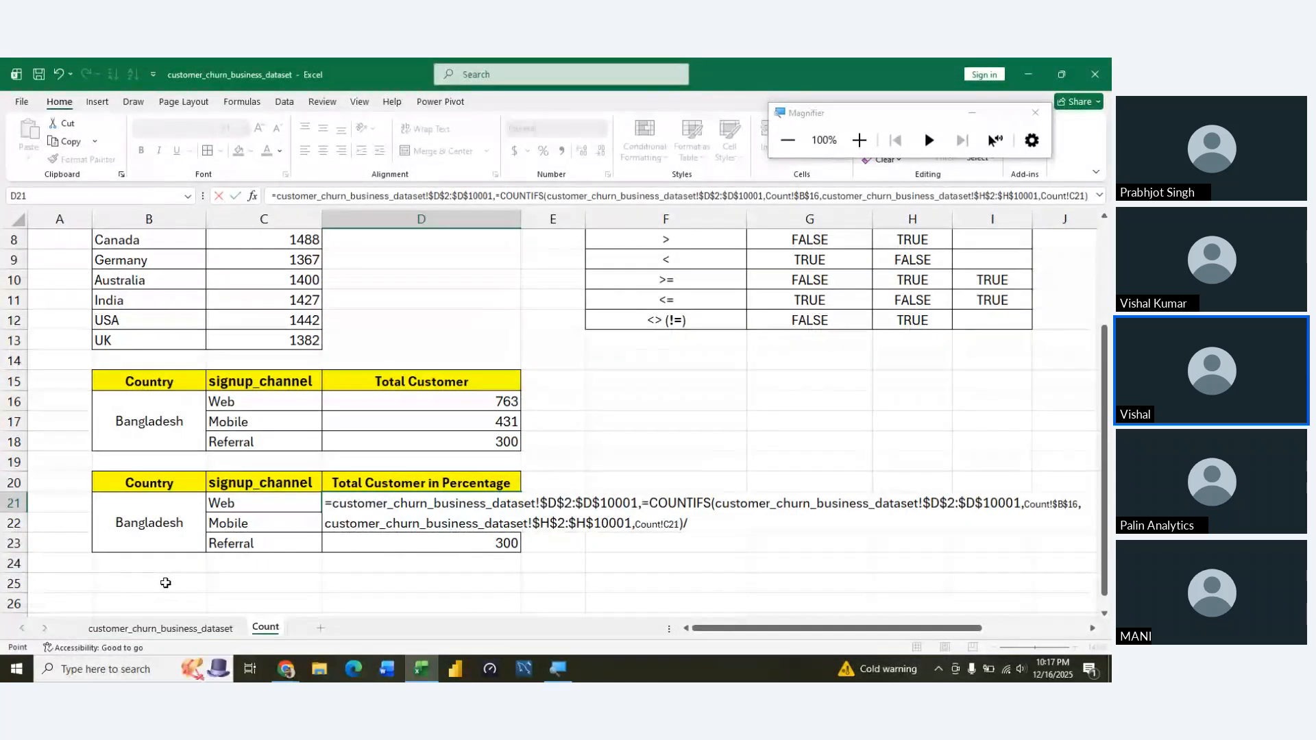
pyautogui.press('Escape')
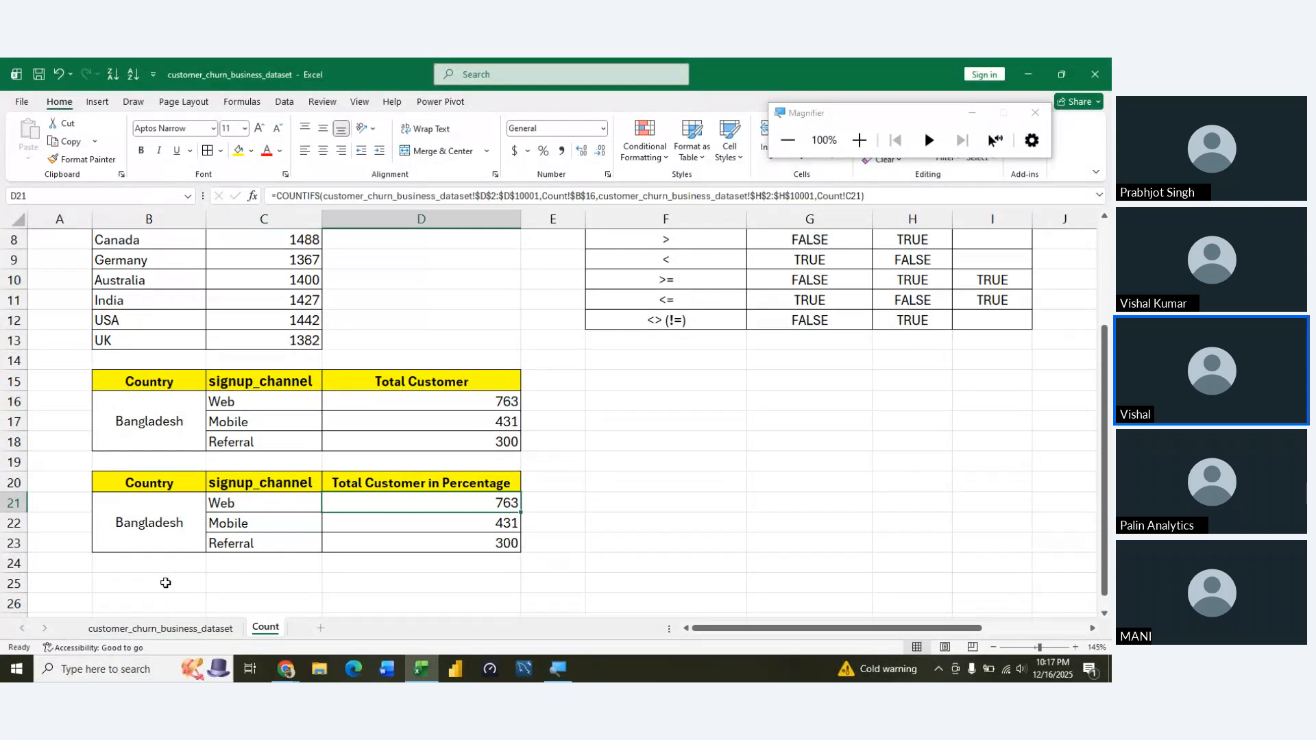
# Extend the Web formula in D21 with a division by a COUNTIF function
pyautogui.press('F2')
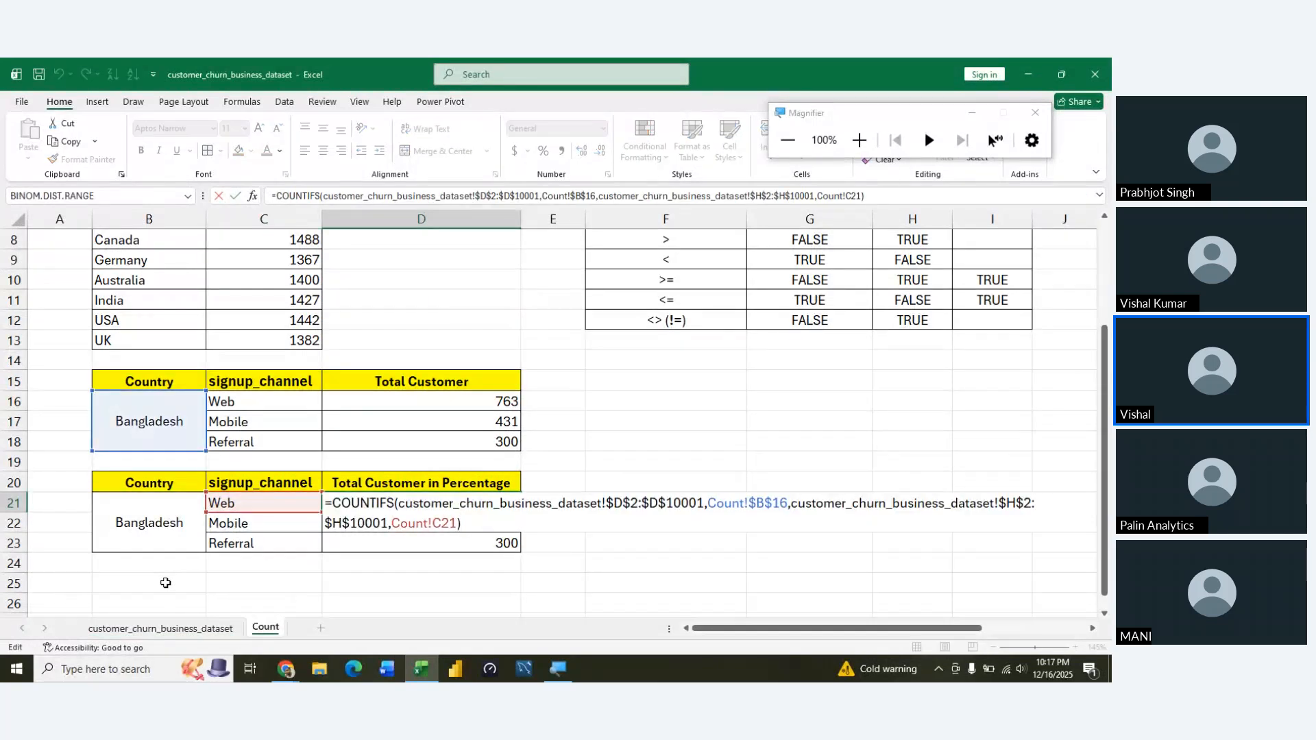
pyautogui.write('/')
pyautogui.write('cou')
pyautogui.write('ntif')
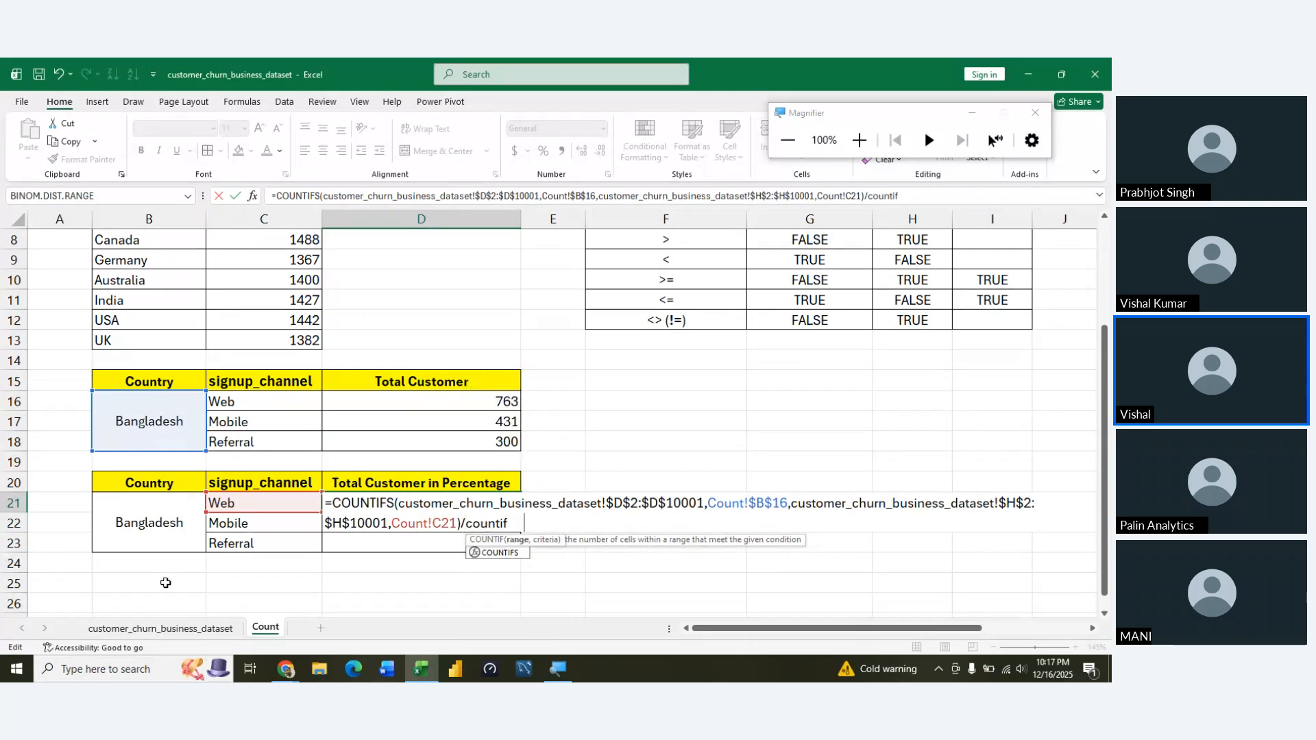
pyautogui.press('Tab')
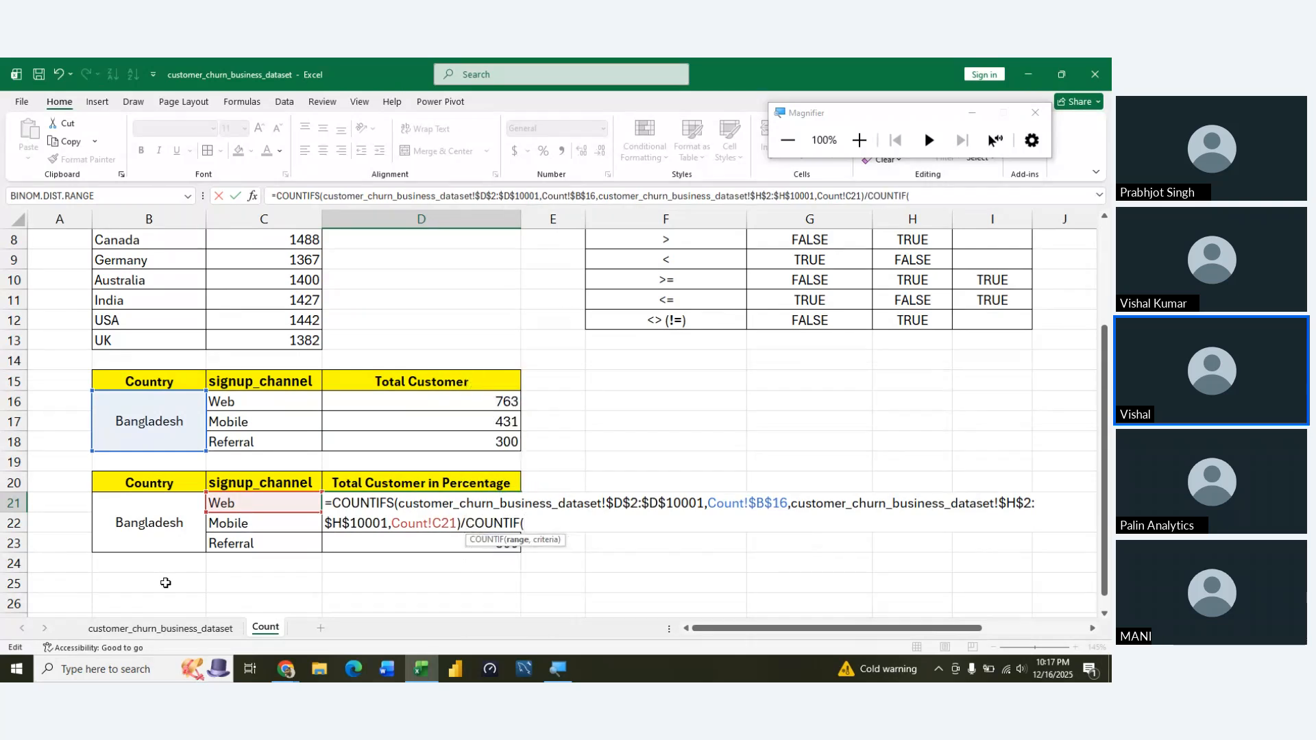
# Set the COUNTIF range to the country data $D$2:$D$10001 on the customer_churn_business_dataset sheet, as an absolute reference
pyautogui.click(160, 629)
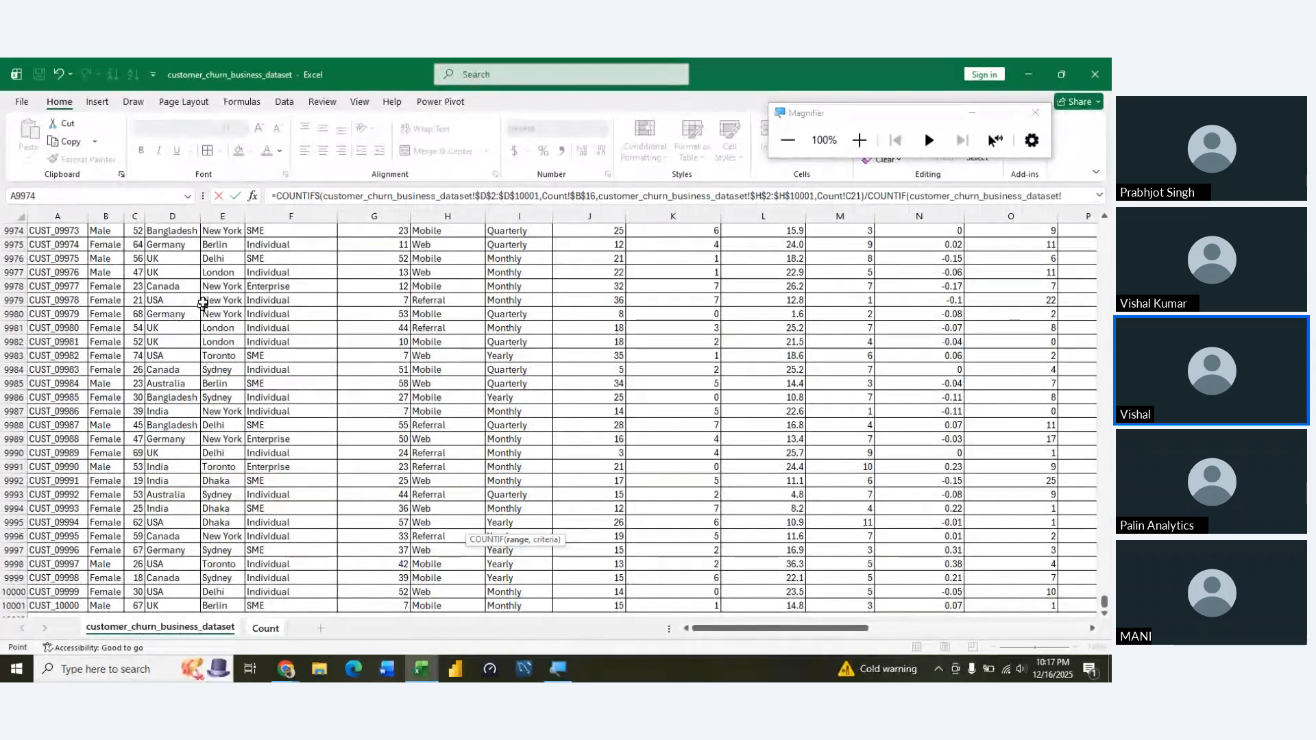
pyautogui.click(175, 241)
pyautogui.hotkey('ctrl', 'Up')
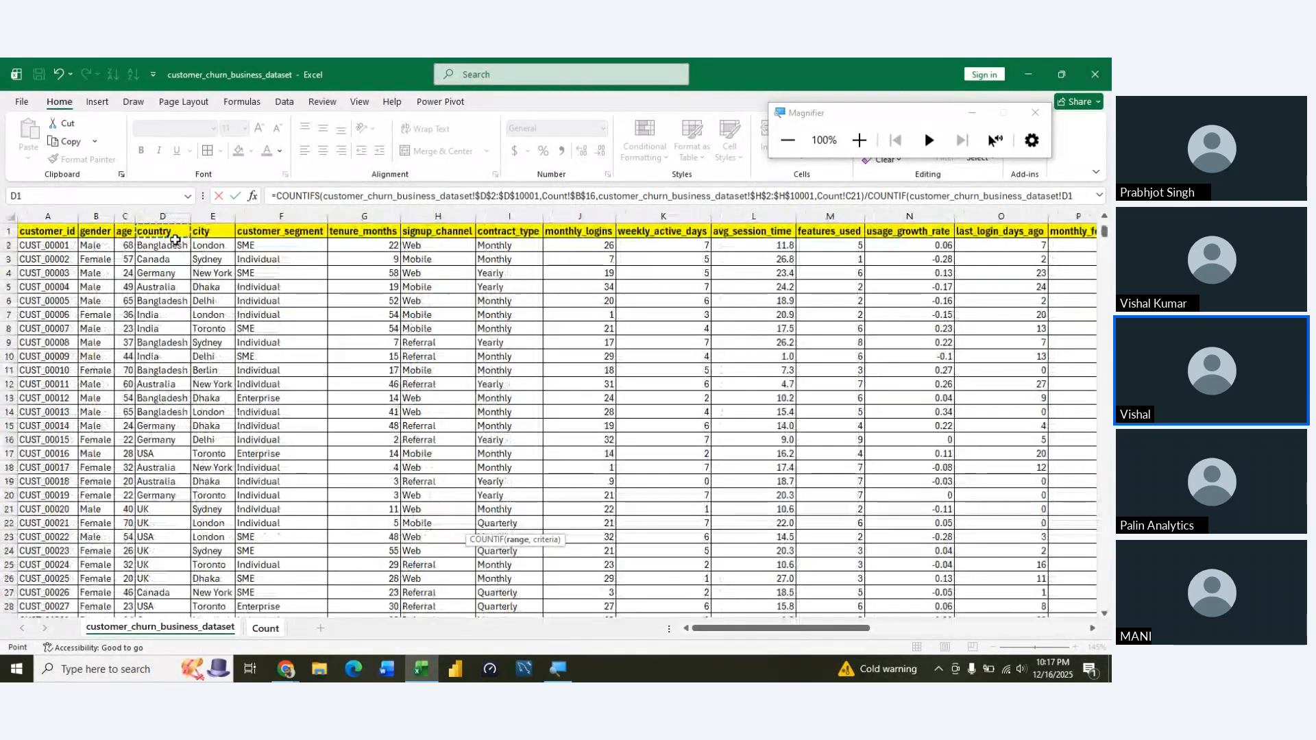
pyautogui.press('Down')
pyautogui.hotkey('ctrl', 'shift', 'Down')
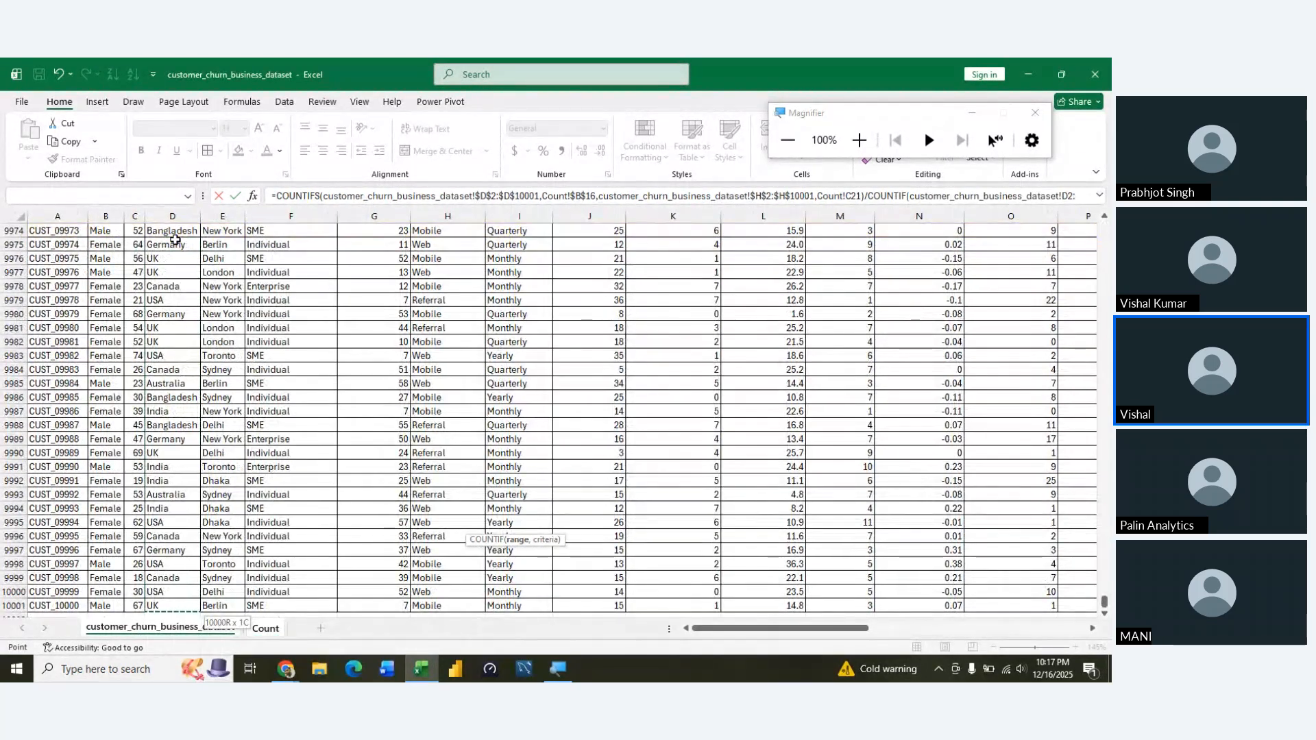
pyautogui.press('F4')
pyautogui.write(',')
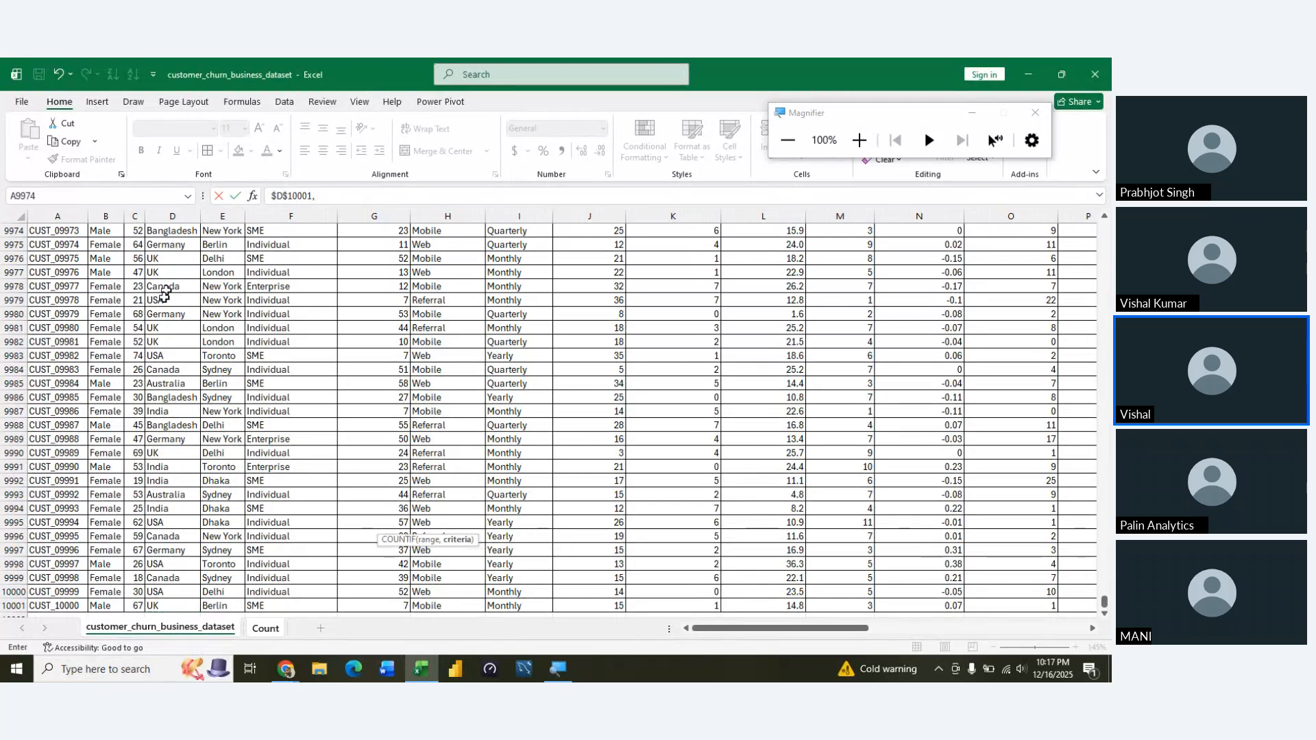
# Use the Bangladesh cell B21 on the Count sheet as the COUNTIF criterion and commit the D21 formula
pyautogui.click(265, 628)
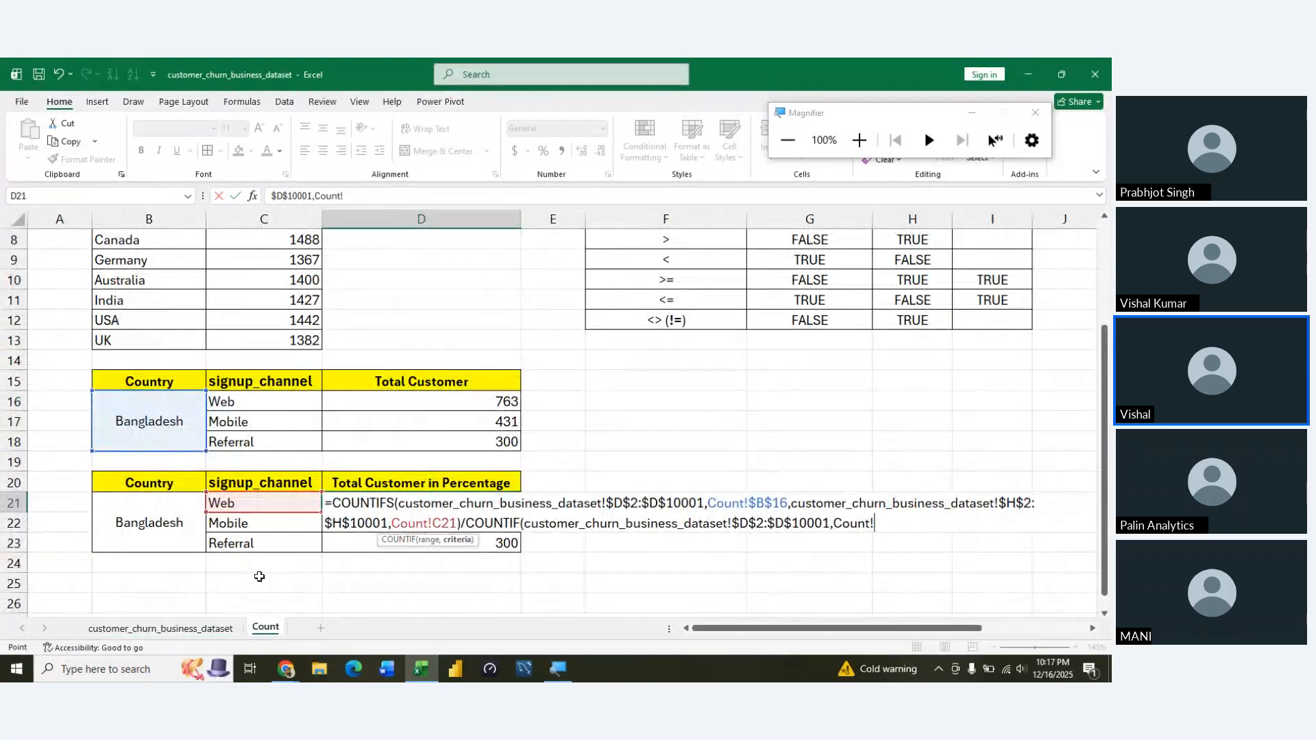
pyautogui.click(160, 520)
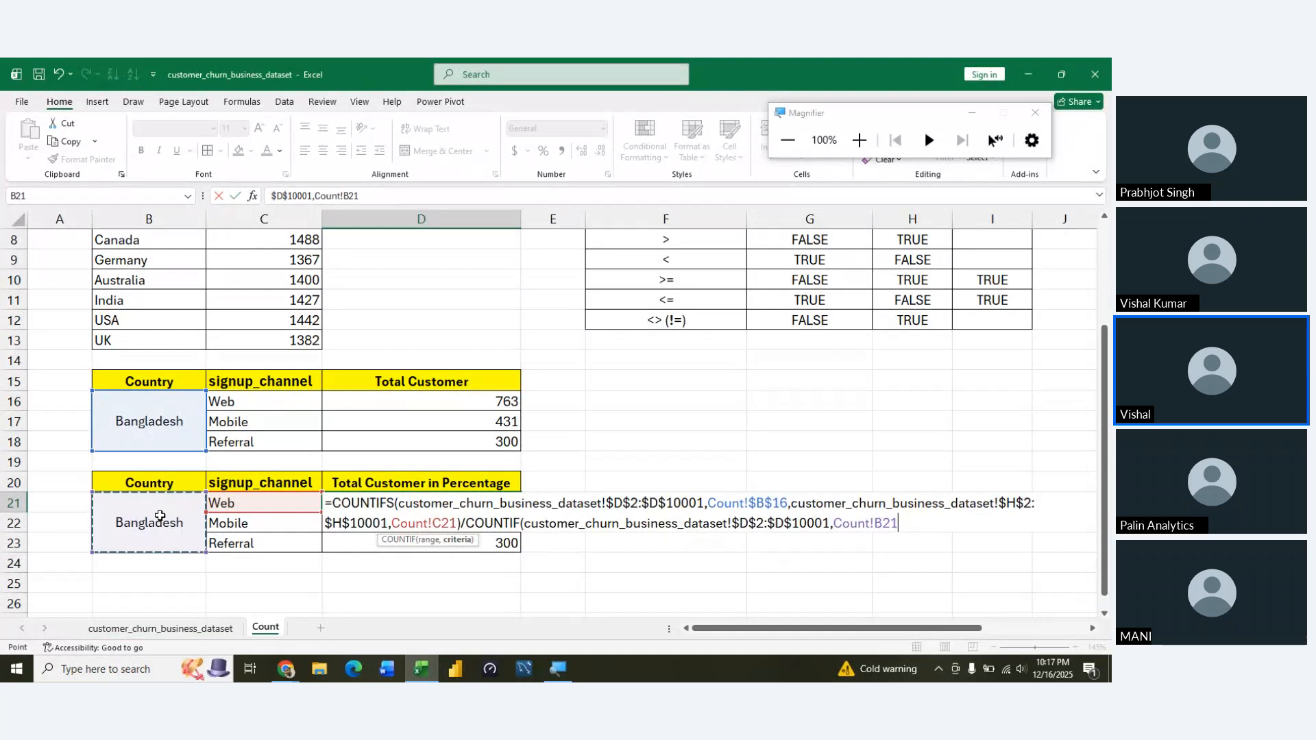
pyautogui.press('Return')
pyautogui.press('Return')
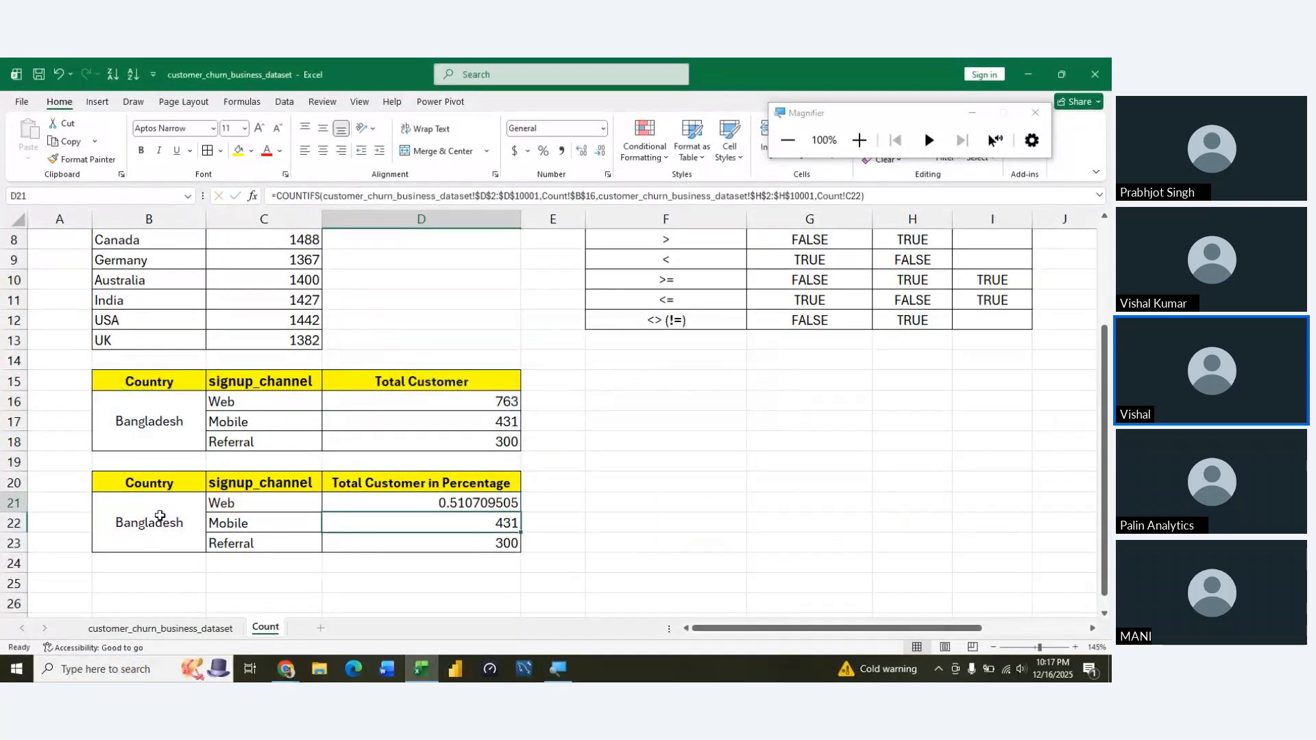
# Try to fill the share formula from D21 down to D23, and undo the fill
pyautogui.hotkey('shift', 'Down')
pyautogui.hotkey('shift', 'Down')
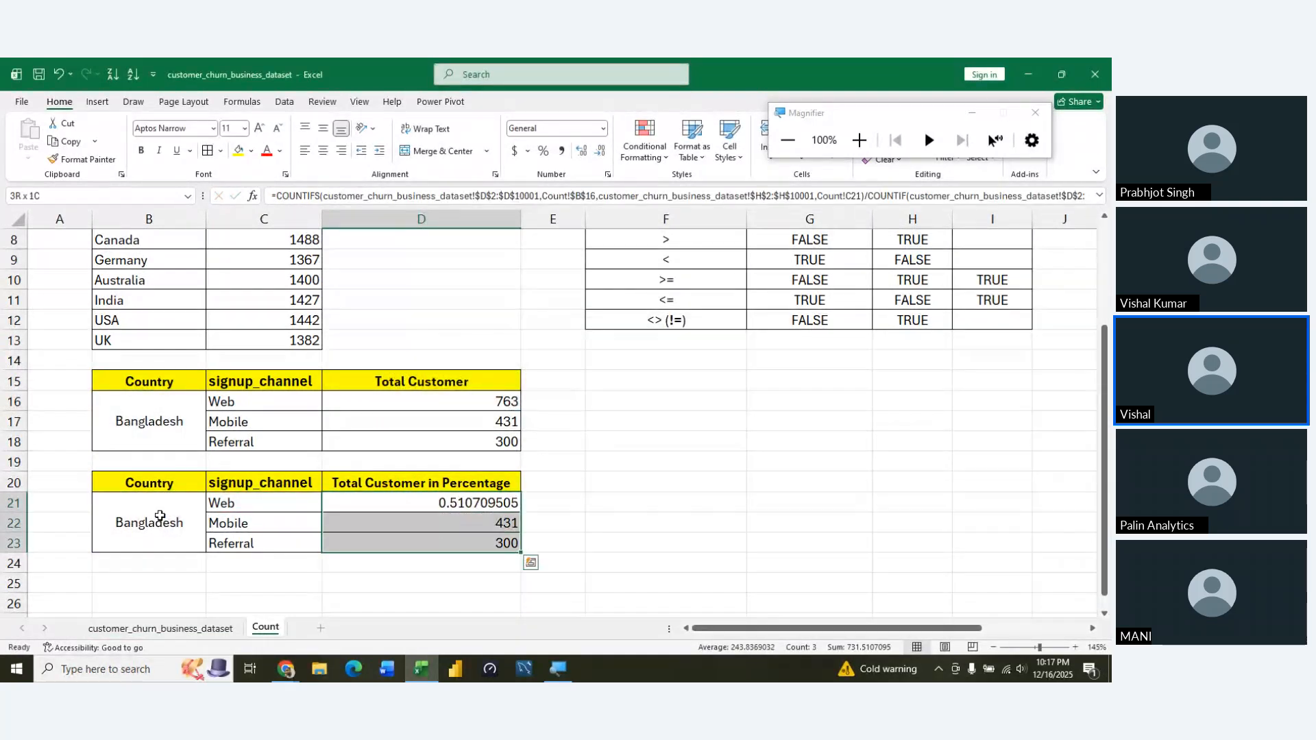
pyautogui.hotkey('ctrl', 'd')
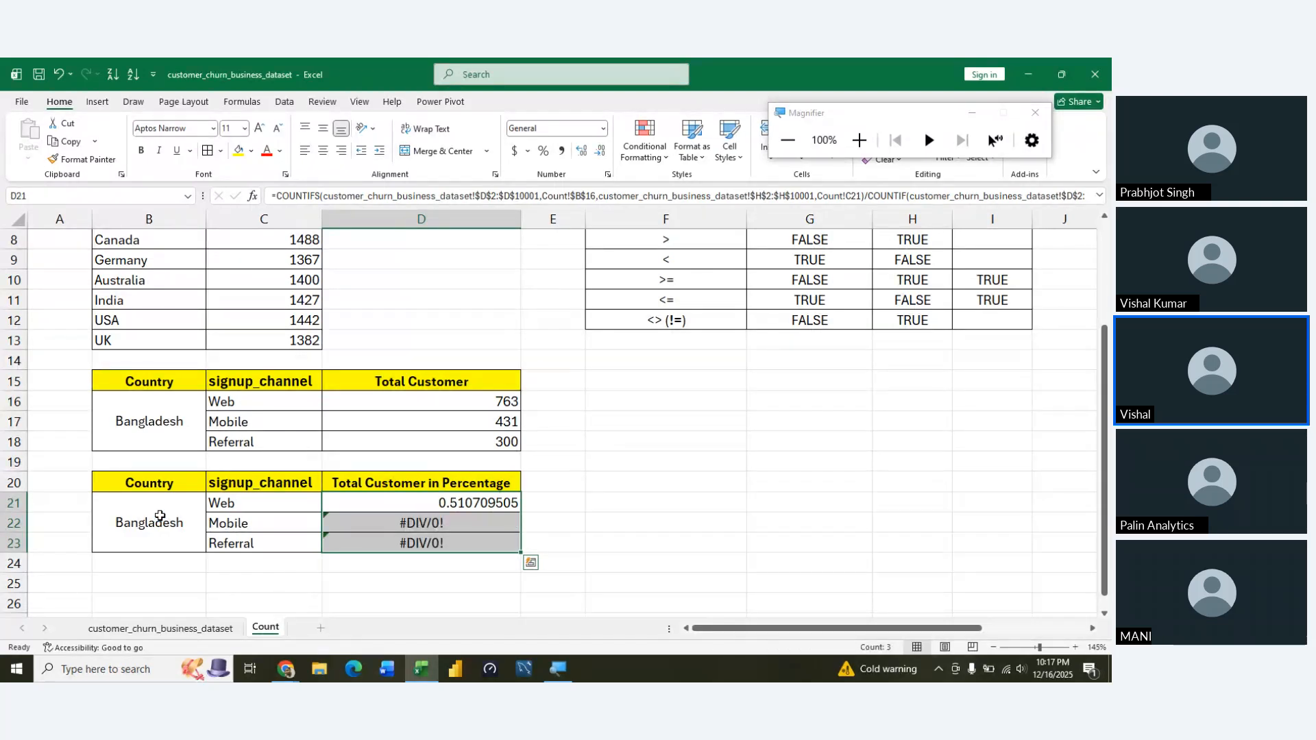
pyautogui.hotkey('ctrl', 'z')
pyautogui.press('Down')
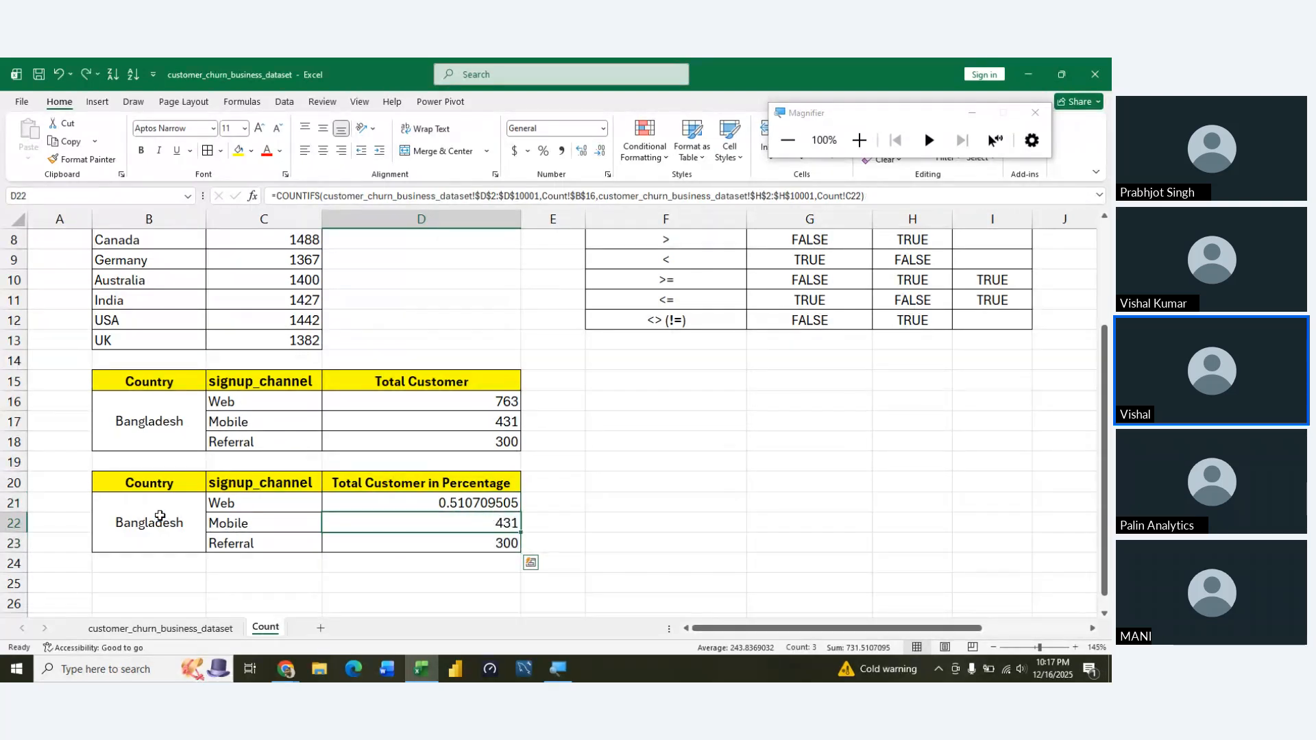
# Make the COUNTIF criterion in the D21 formula an absolute reference, $B$21, and commit the formula
pyautogui.press('Up')
pyautogui.press('F2')
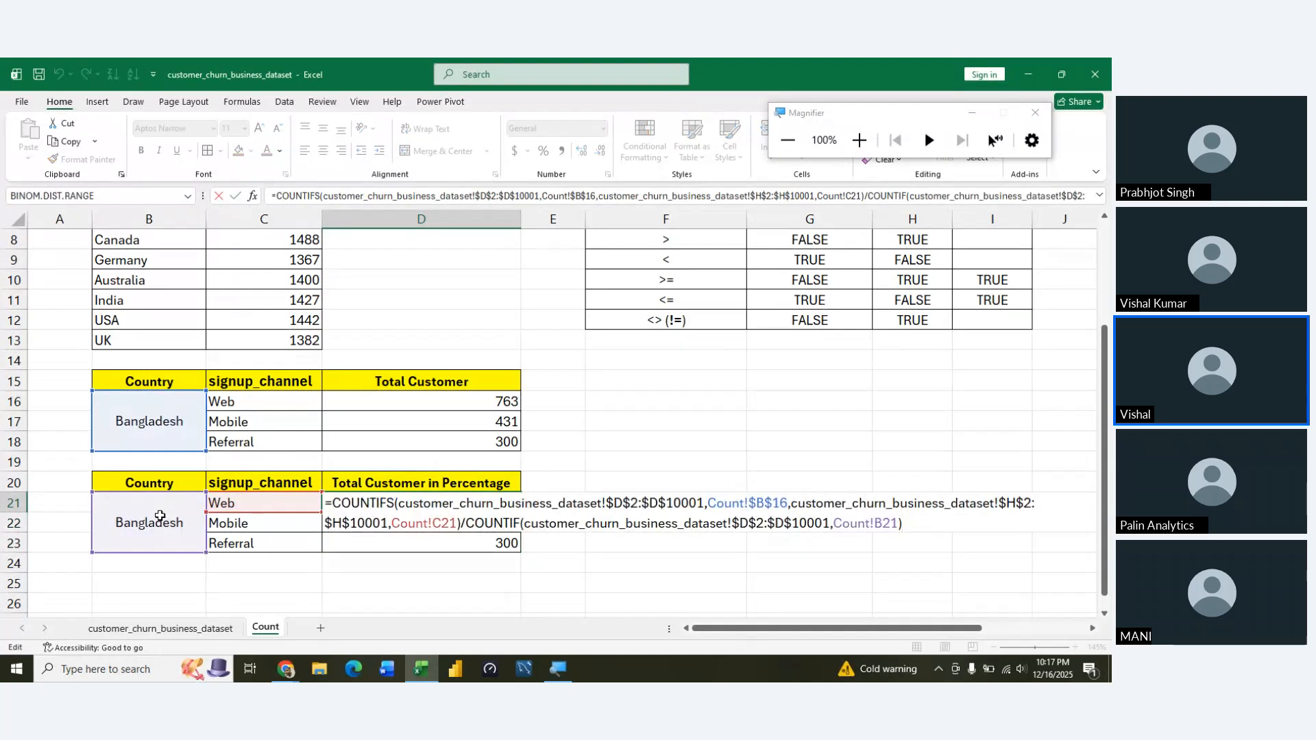
pyautogui.press('Left')
pyautogui.hotkey('shift', 'Left')
pyautogui.hotkey('shift', 'Left')
pyautogui.hotkey('shift', 'Left')
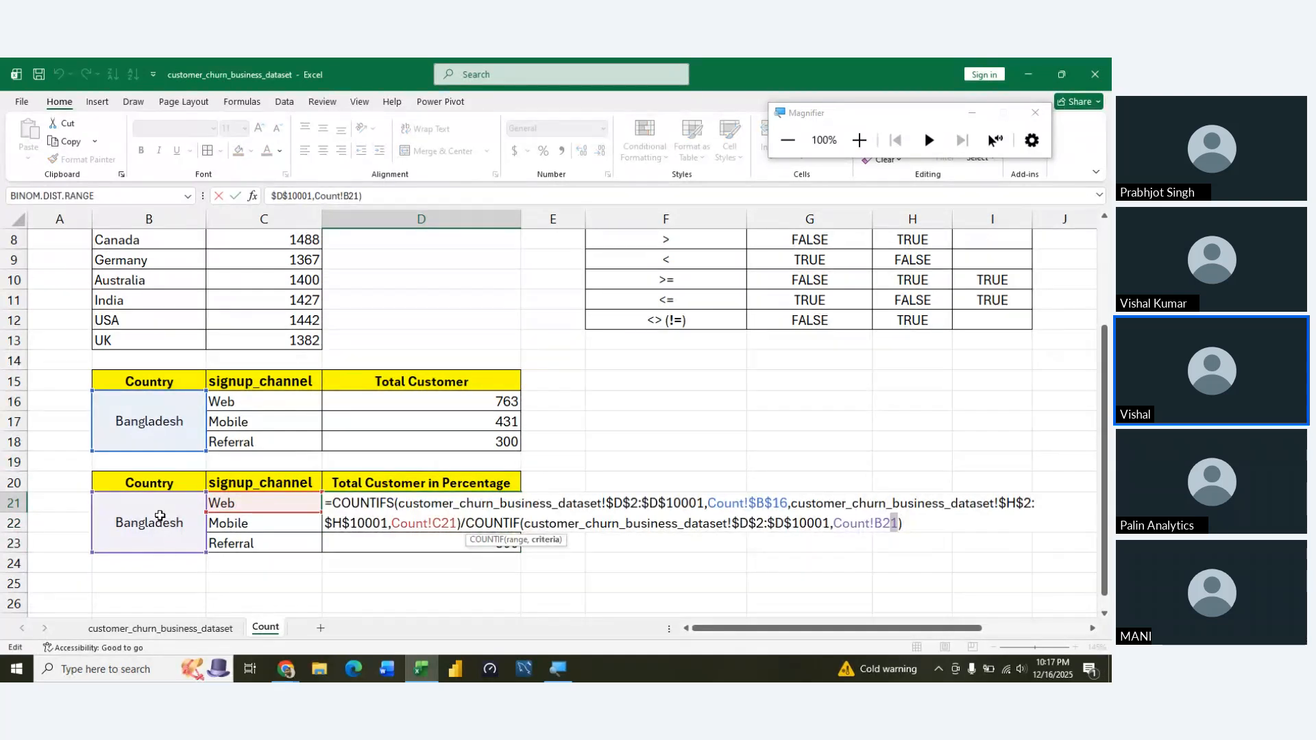
pyautogui.press('F4')
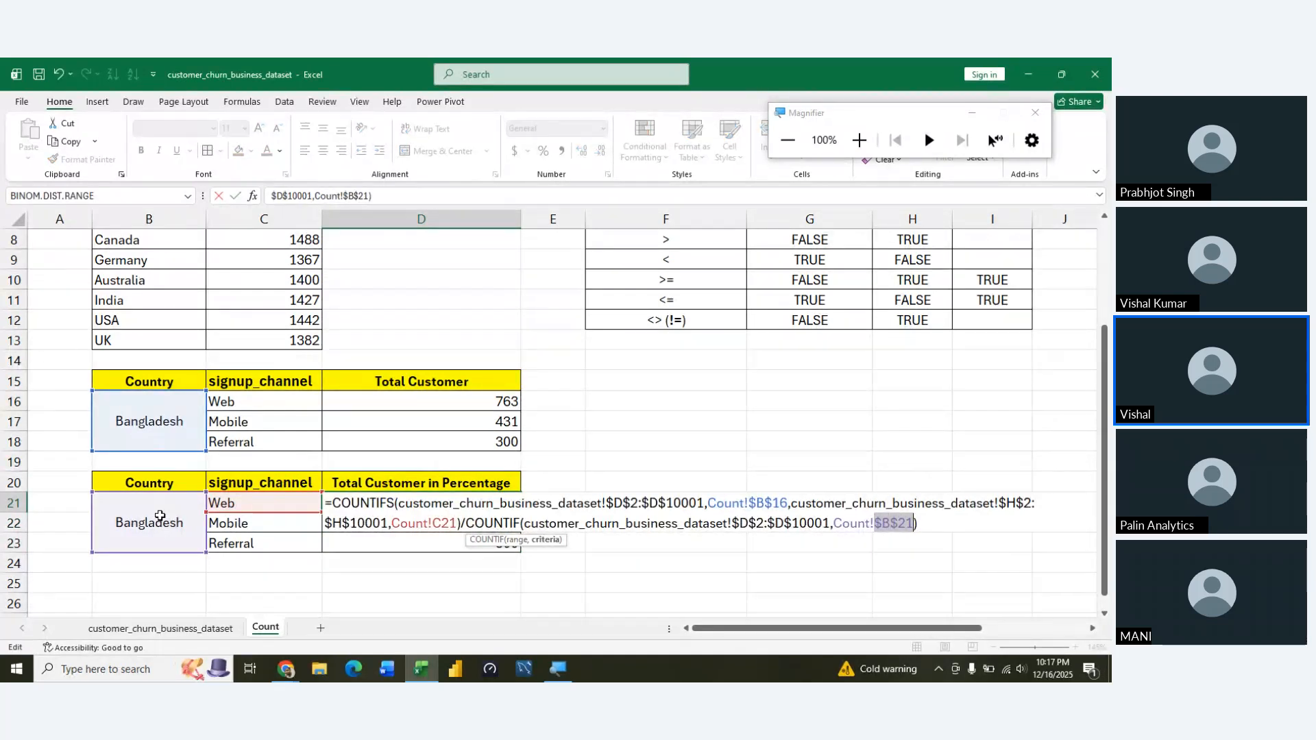
pyautogui.press('Return')
# Fill the share formula from D21 down to D23 for the Mobile and Referral channels
pyautogui.press('Up')
pyautogui.hotkey('shift', 'Down')
pyautogui.hotkey('shift', 'Down')
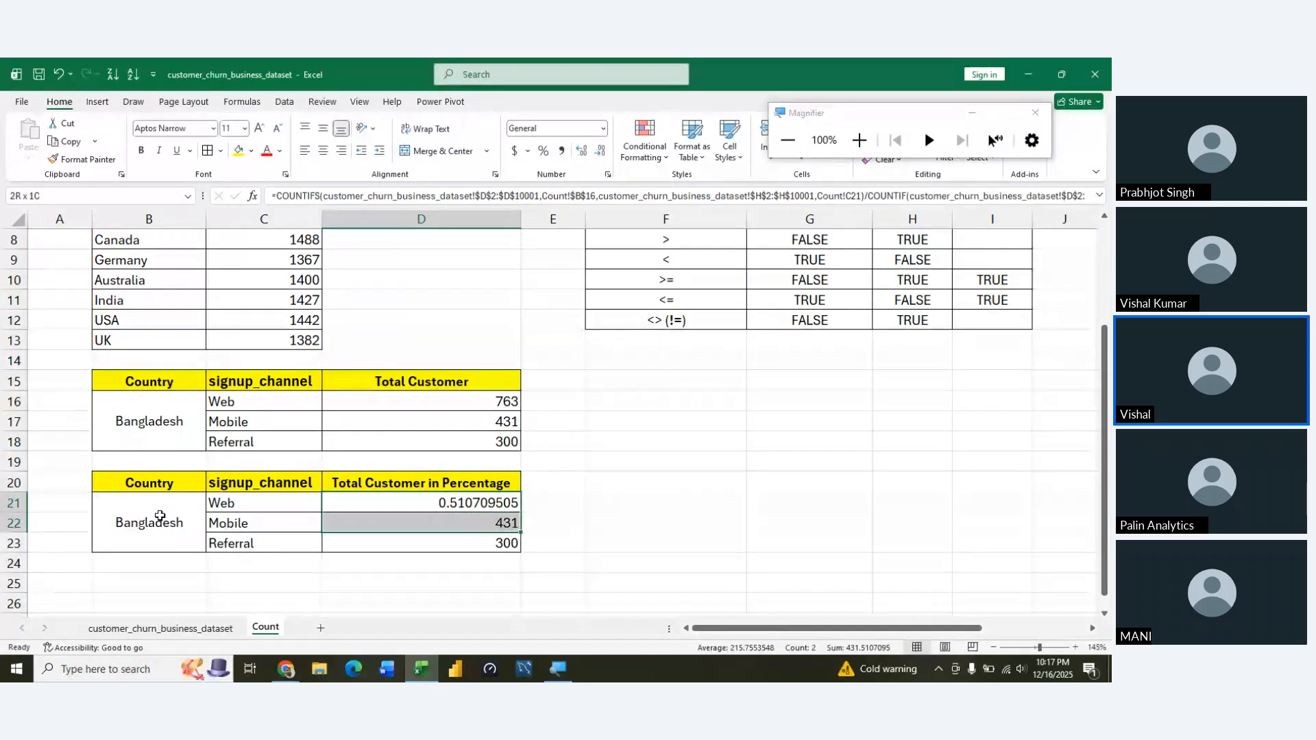
pyautogui.hotkey('ctrl', 'd')
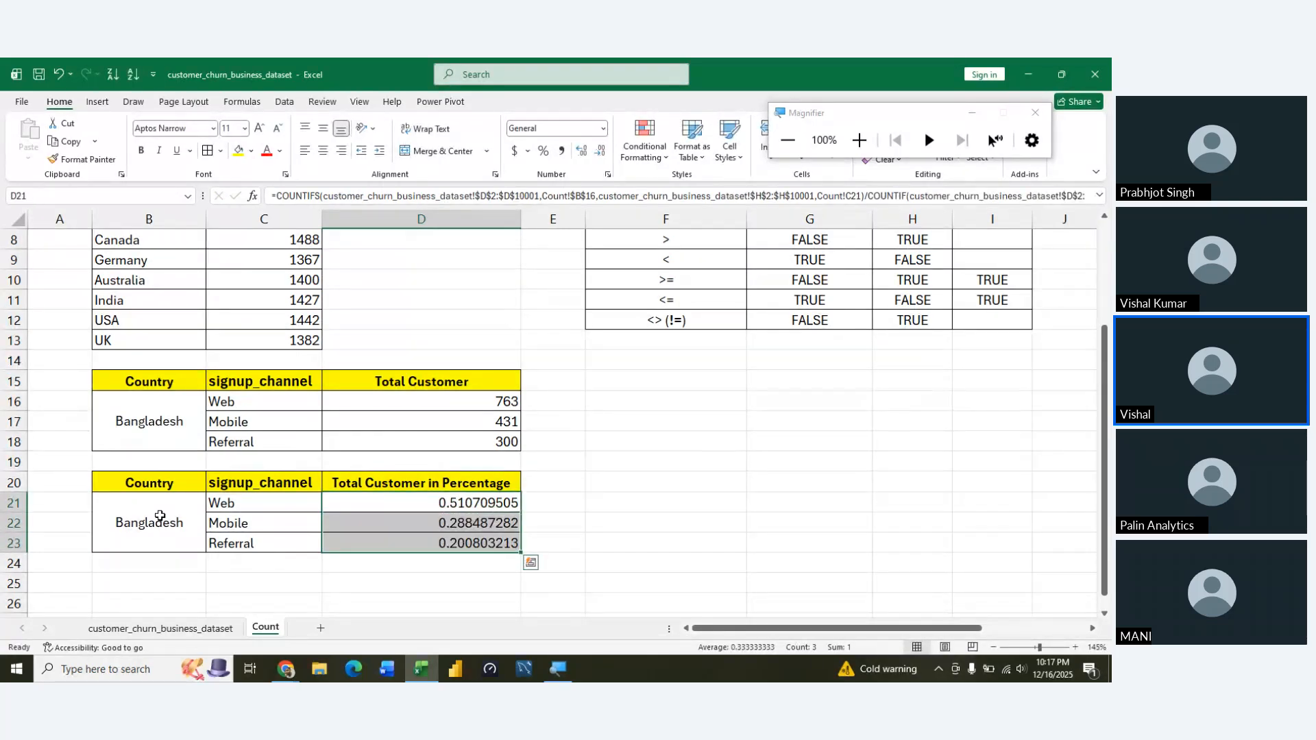
# Format the shares in D21:D23 as percentages with two decimal places
pyautogui.press('Left')
pyautogui.press('Right')
pyautogui.hotkey('shift', 'Down')
pyautogui.hotkey('shift', 'Down')
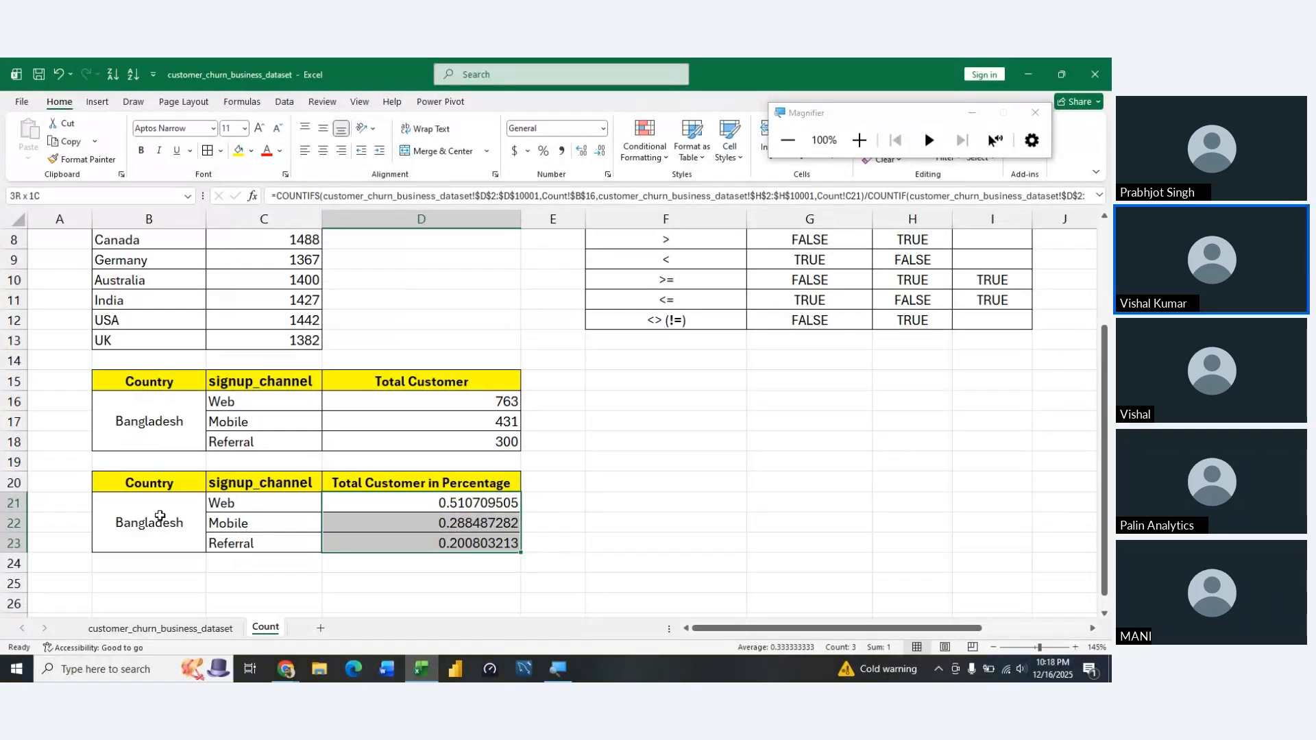
pyautogui.hotkey('ctrl', 'shift', '5')
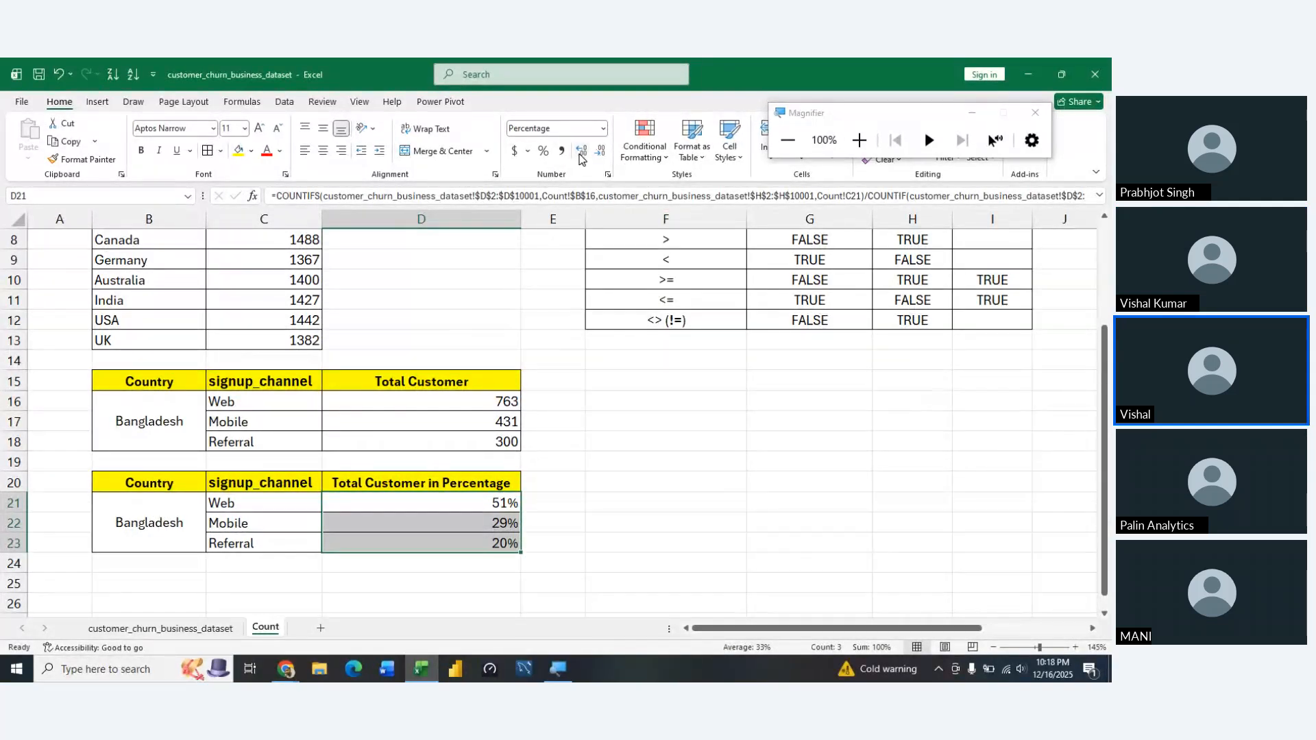
pyautogui.click(580, 156)
pyautogui.click(580, 157)
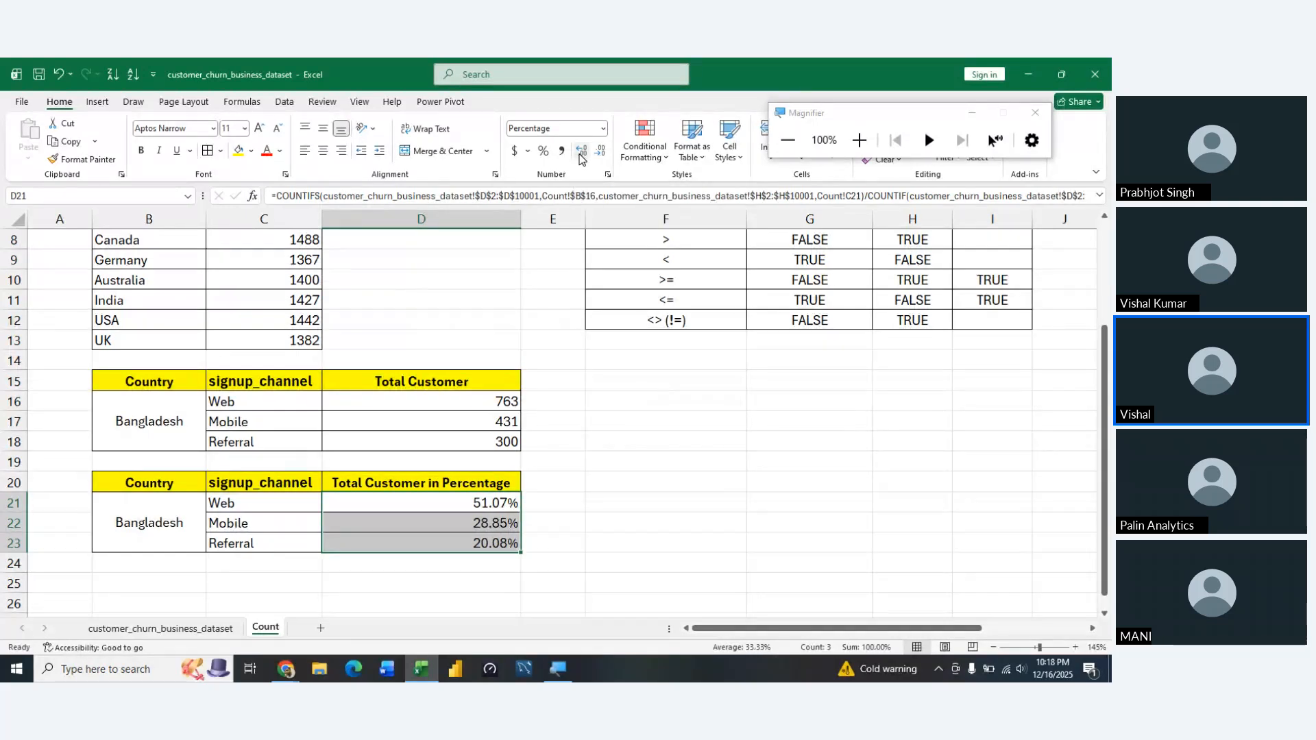
# Review the Web, Mobile and Referral percentage shares in the second Bangladesh table
pyautogui.click(541, 518)
pyautogui.press('Left')
pyautogui.press('Left')
pyautogui.press('Left')
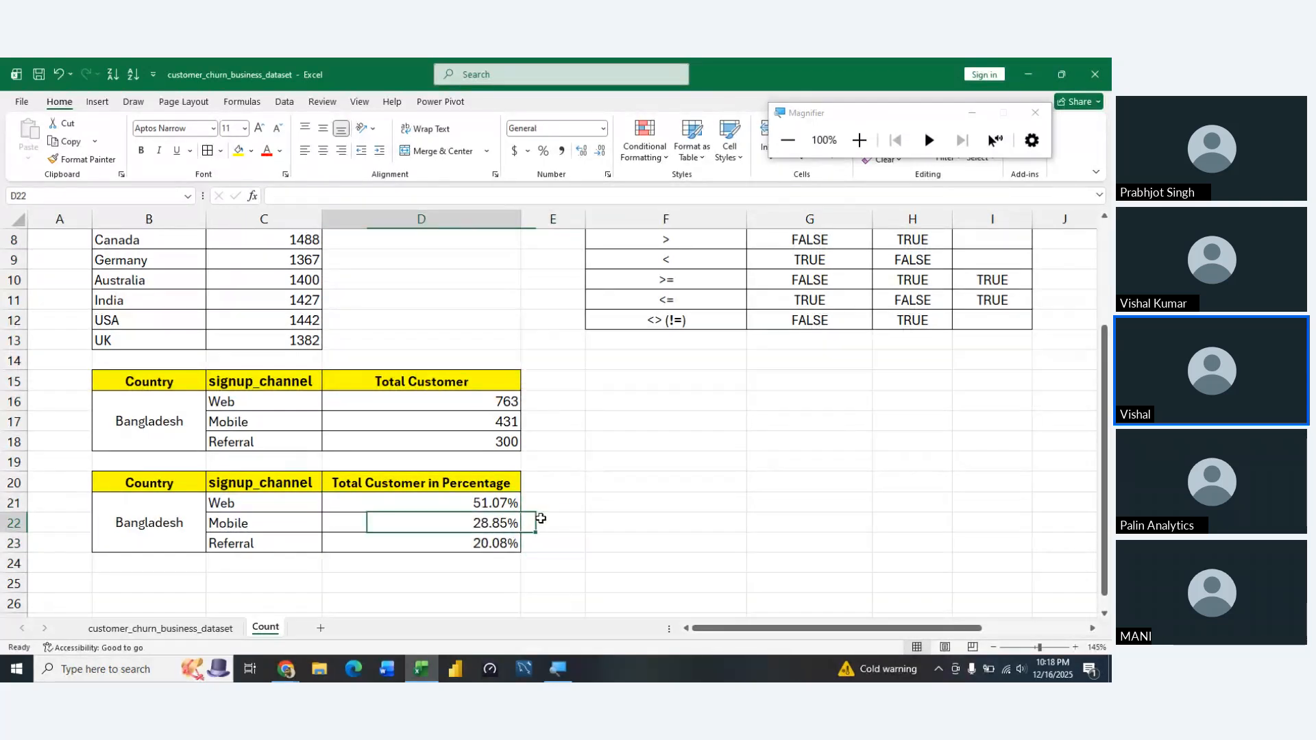
pyautogui.press('Up')
pyautogui.press('Right')
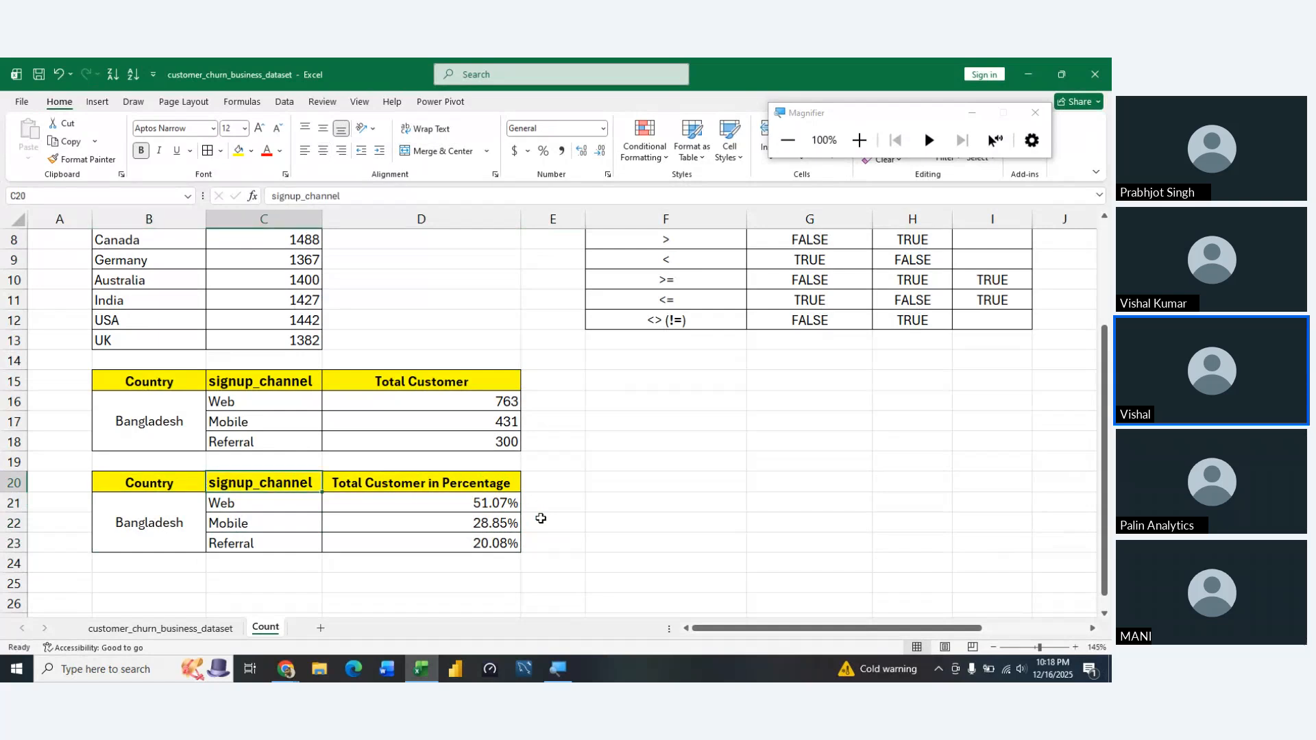
pyautogui.press('Down')
pyautogui.press('Right')
pyautogui.press('Left')
pyautogui.press('Right')
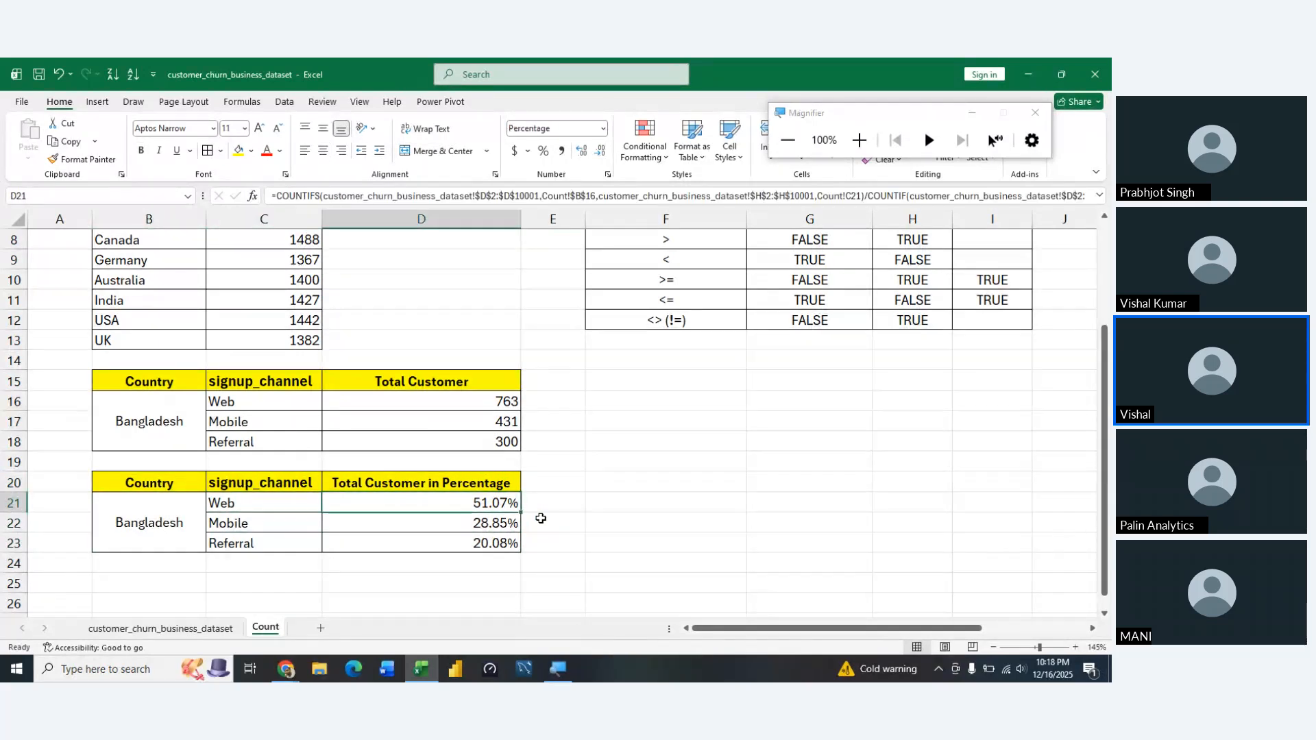
pyautogui.press('Down')
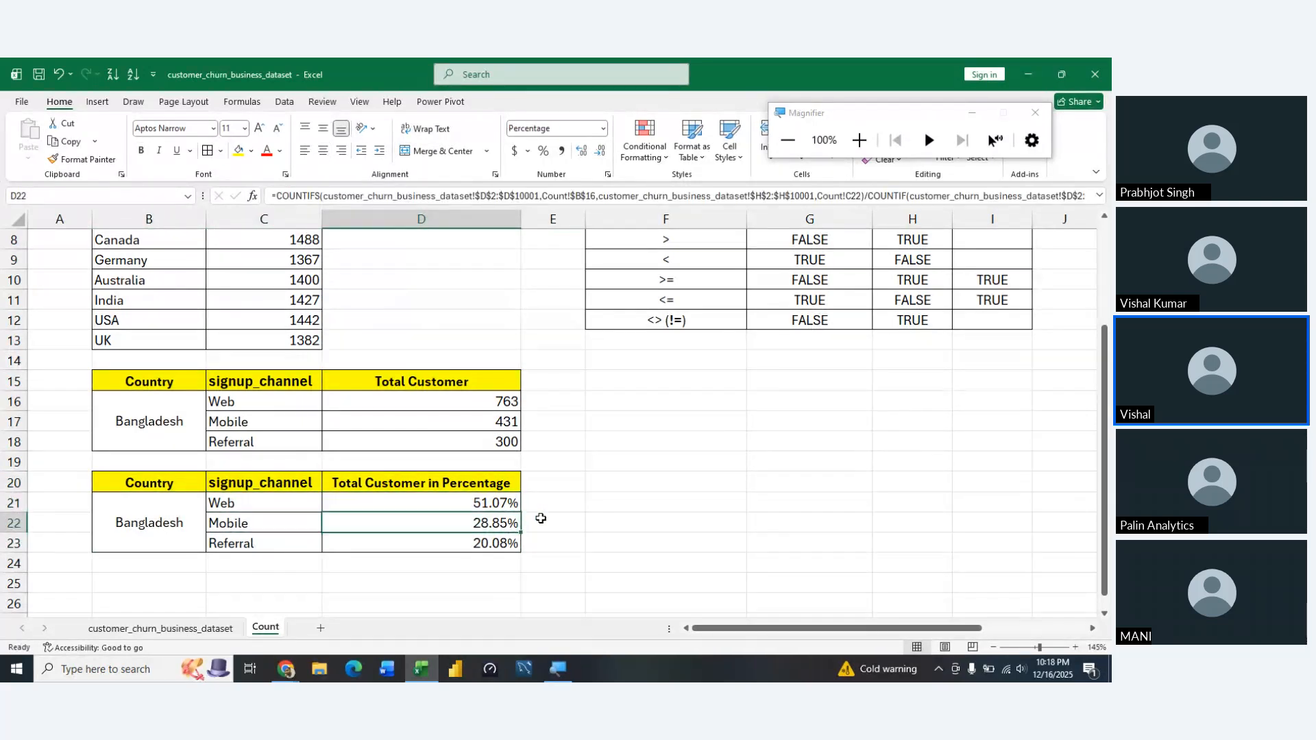
pyautogui.press('Down')
pyautogui.press('Up')
pyautogui.press('Down')
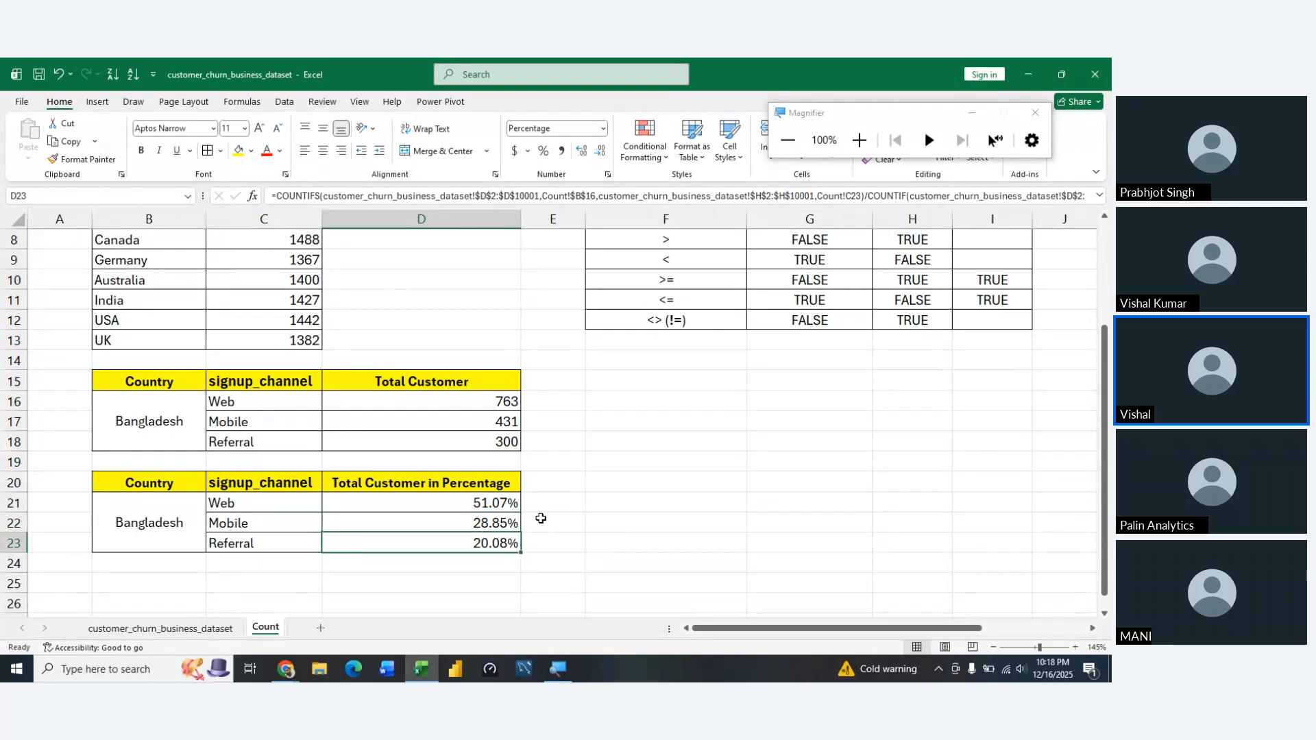
pyautogui.press('Up')
pyautogui.hotkey('shift', 'Down')
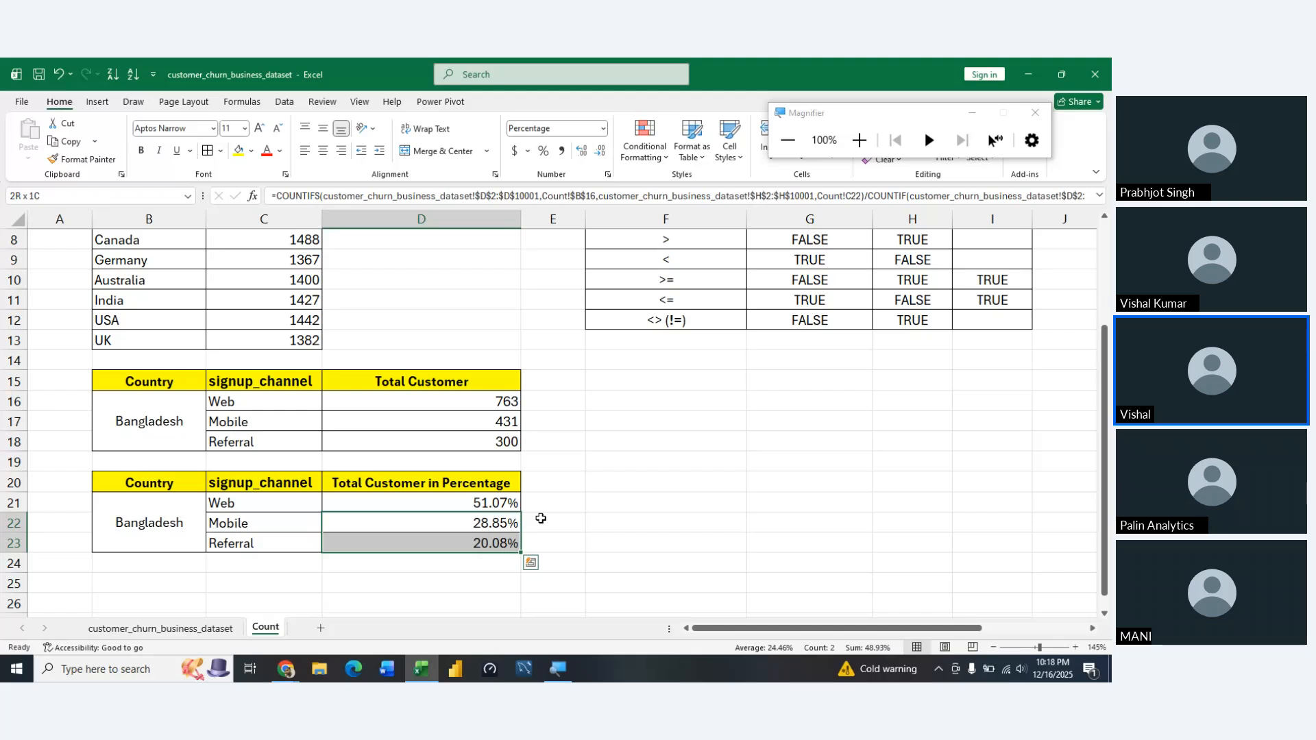
pyautogui.press('Up')
pyautogui.hotkey('shift', 'Down')
pyautogui.hotkey('shift', 'Up')
pyautogui.hotkey('shift', 'Left')
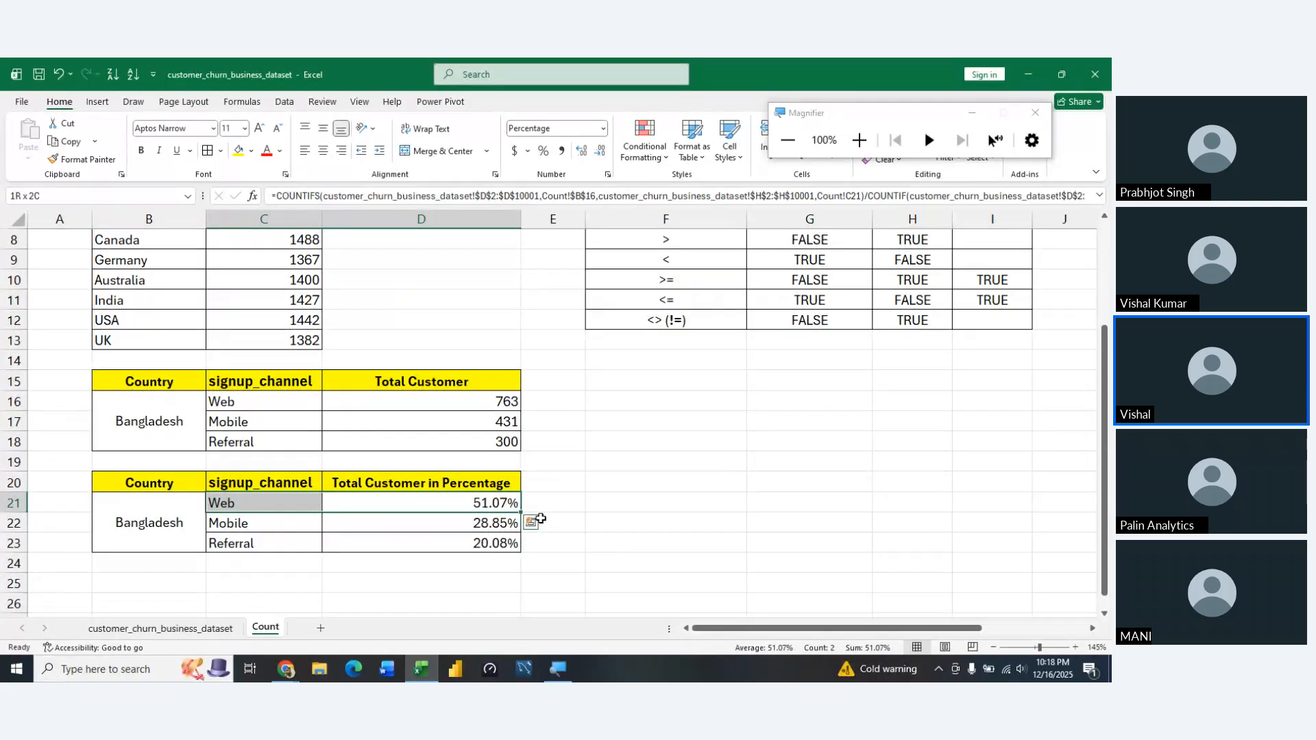
pyautogui.press('Left')
pyautogui.press('Right')
pyautogui.press('Right')
pyautogui.press('Right')
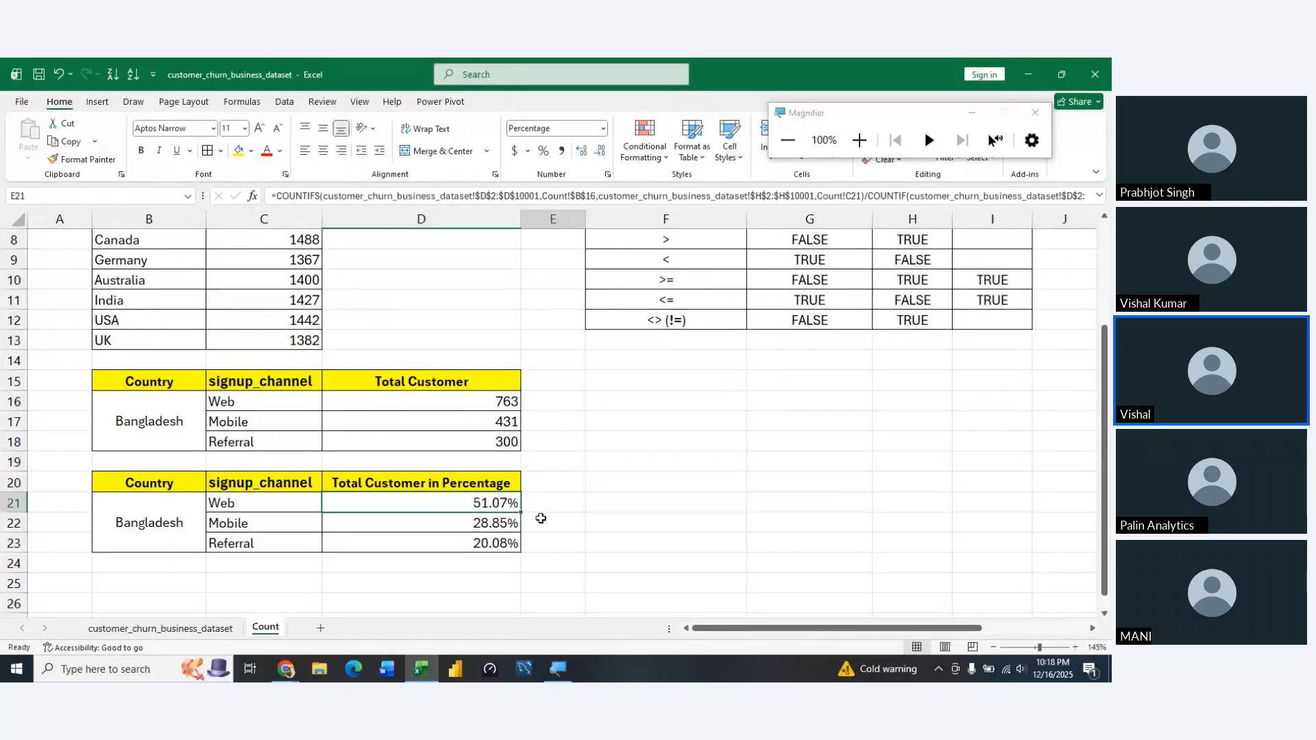
pyautogui.press('Left')
pyautogui.press('Left')
pyautogui.press('Up')
pyautogui.press('Up')
pyautogui.press('Up')
pyautogui.press('Up')
pyautogui.press('Up')
pyautogui.press('Up')
pyautogui.press('Up')
pyautogui.press('Up')
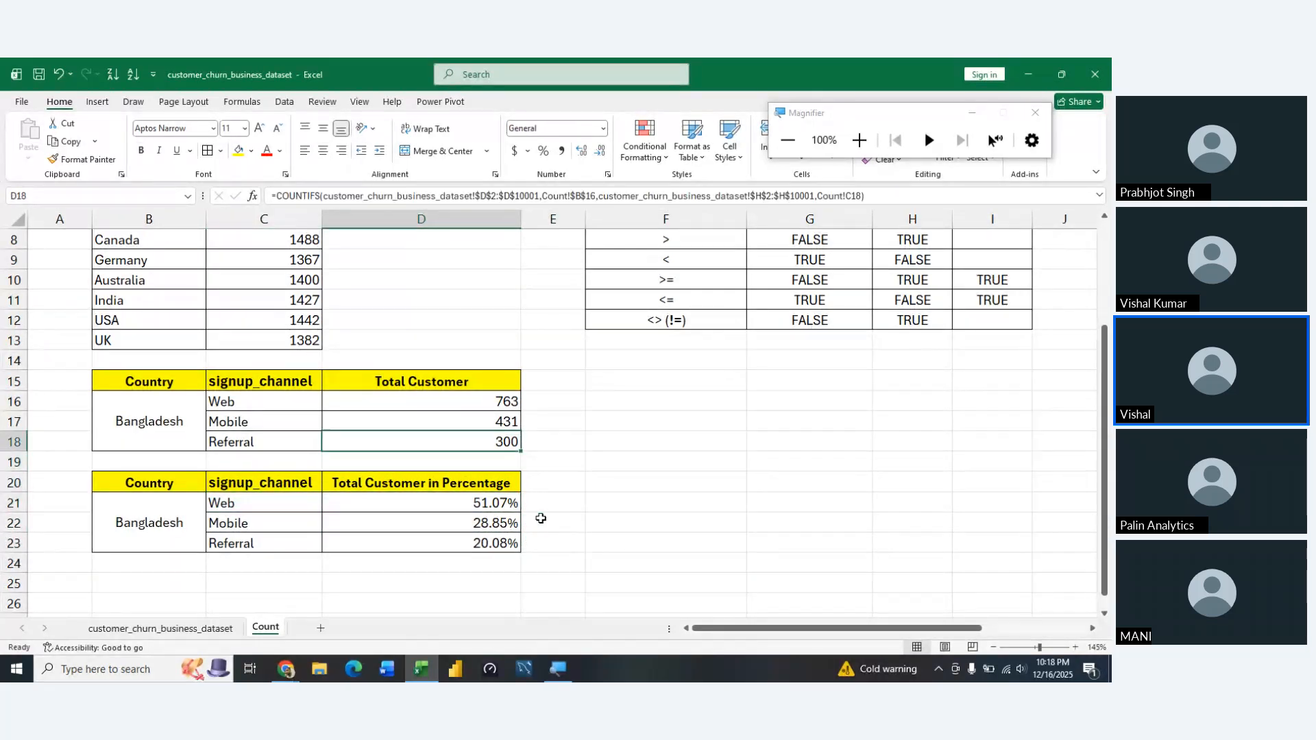
pyautogui.press('Up')
pyautogui.press('Up')
pyautogui.press('Up')
pyautogui.press('Up')
pyautogui.press('Up')
pyautogui.press('Up')
pyautogui.press('Up')
pyautogui.press('Up')
pyautogui.press('Up')
pyautogui.press('Up')
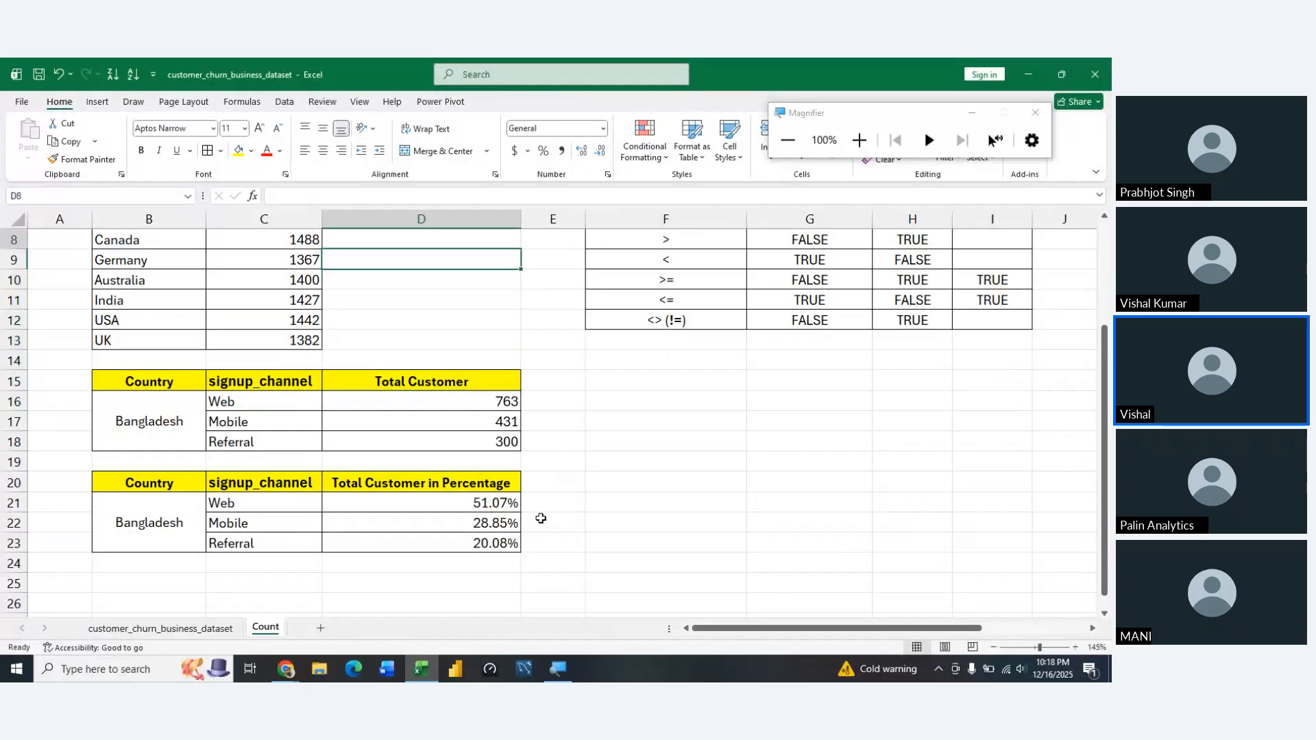
pyautogui.press('Up')
pyautogui.press('Up')
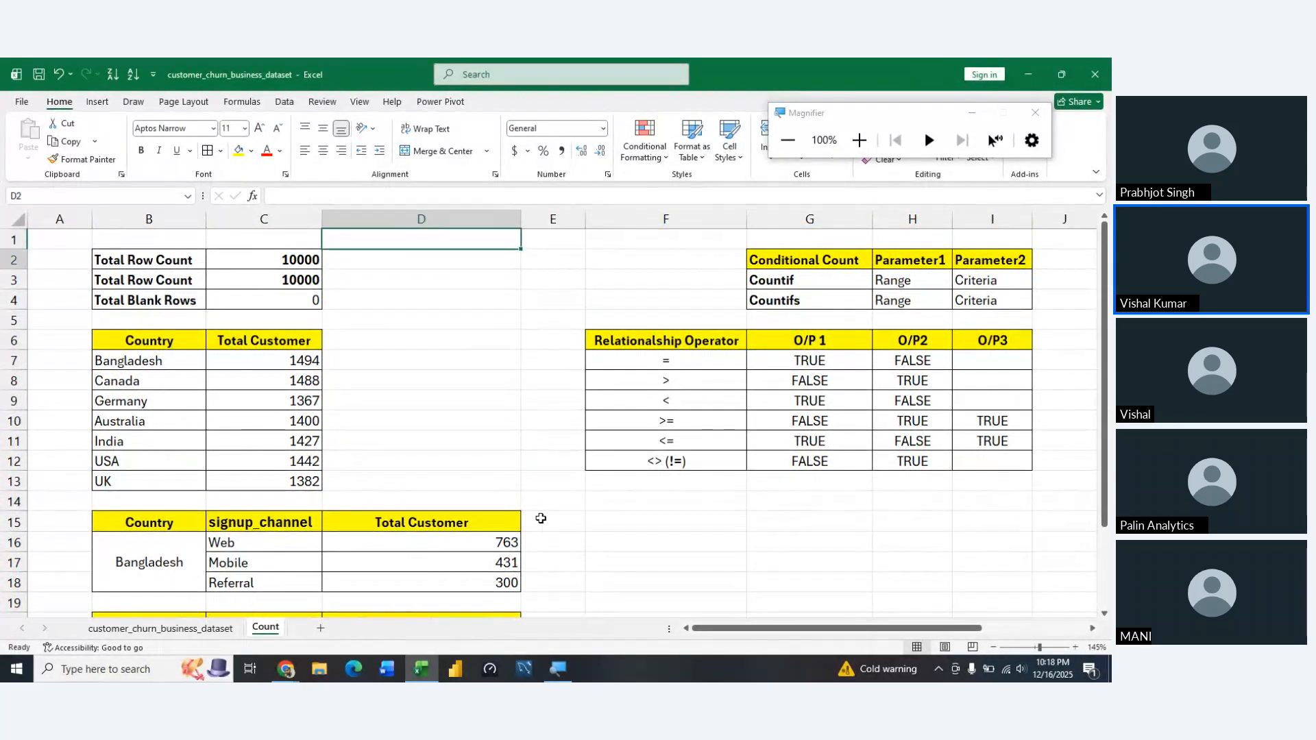
pyautogui.press('Down')
pyautogui.press('Down')
pyautogui.press('Down')
pyautogui.press('Down')
pyautogui.press('Down')
pyautogui.press('Down')
pyautogui.press('Down')
pyautogui.press('Down')
pyautogui.press('Down')
pyautogui.press('Down')
pyautogui.press('Down')
pyautogui.press('Down')
pyautogui.press('Down')
pyautogui.press('Down')
pyautogui.press('Down')
pyautogui.press('Down')
pyautogui.press('Down')
pyautogui.press('Down')
pyautogui.press('Down')
pyautogui.press('Down')
pyautogui.press('Down')
pyautogui.press('Down')
pyautogui.press('Down')
pyautogui.press('Down')
pyautogui.press('Down')
pyautogui.press('Down')
pyautogui.press('Down')
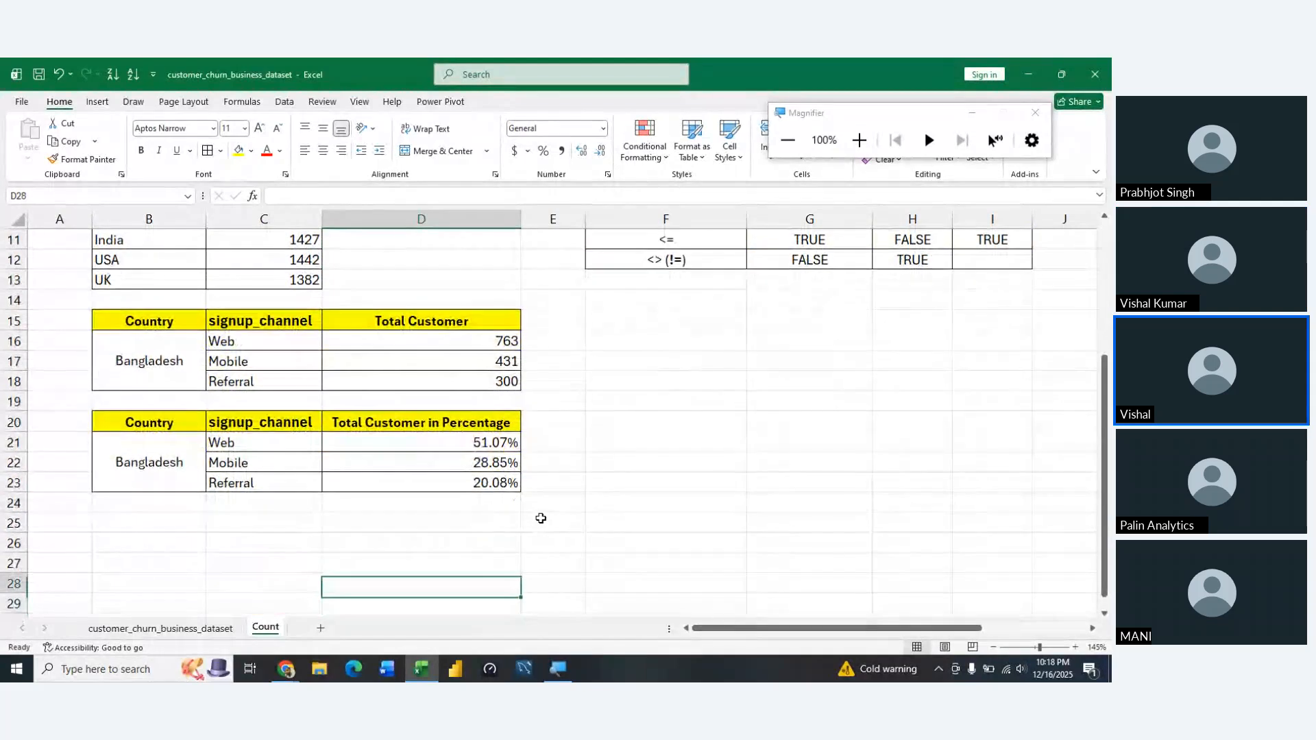
pyautogui.press('Up')
pyautogui.press('Up')
pyautogui.press('Up')
pyautogui.press('Up')
pyautogui.press('Up')
pyautogui.press('Up')
pyautogui.press('Up')
pyautogui.press('Up')
pyautogui.press('Up')
pyautogui.press('Up')
pyautogui.press('Up')
pyautogui.press('Up')
pyautogui.press('Up')
pyautogui.press('Up')
pyautogui.press('Up')
pyautogui.press('Up')
pyautogui.press('Up')
pyautogui.press('Up')
pyautogui.press('Up')
pyautogui.press('Up')
pyautogui.press('Up')
pyautogui.press('Up')
pyautogui.press('Up')
pyautogui.press('Up')
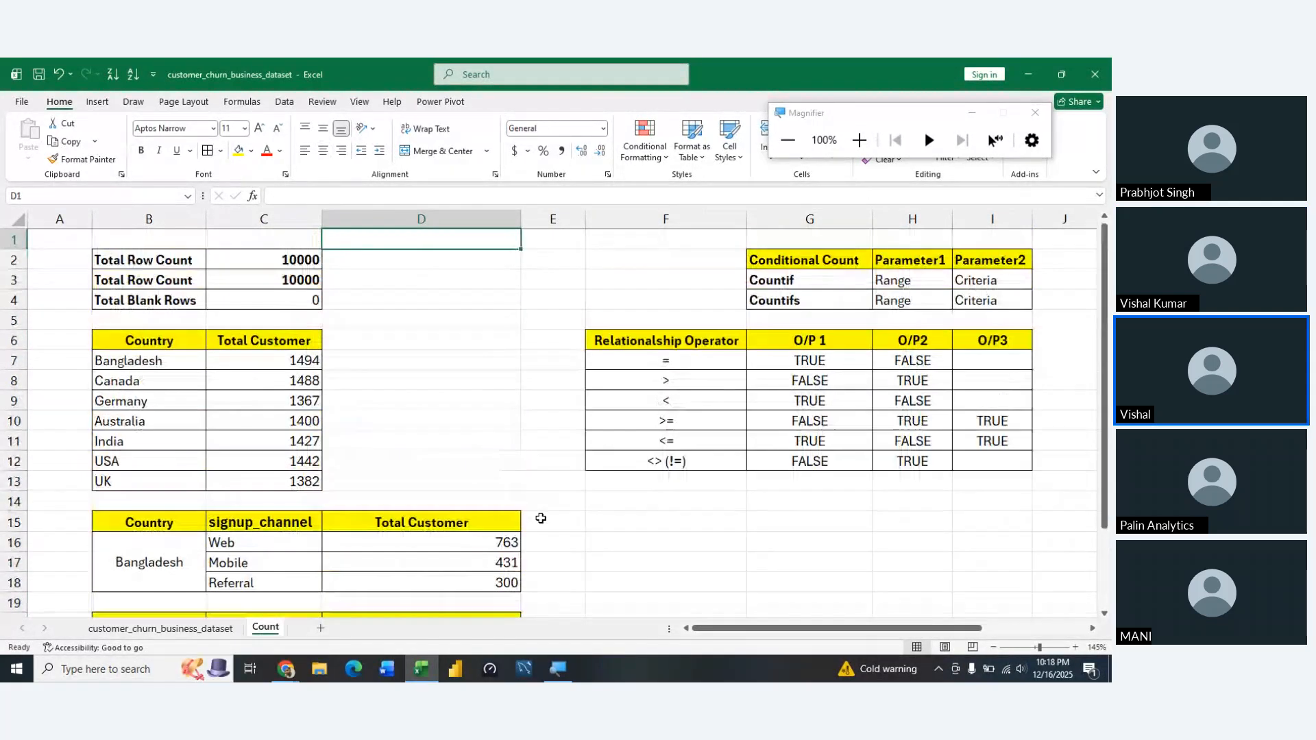
pyautogui.press('Down')
pyautogui.press('Down')
pyautogui.press('Down')
pyautogui.press('Down')
pyautogui.press('Down')
pyautogui.press('Down')
pyautogui.press('Down')
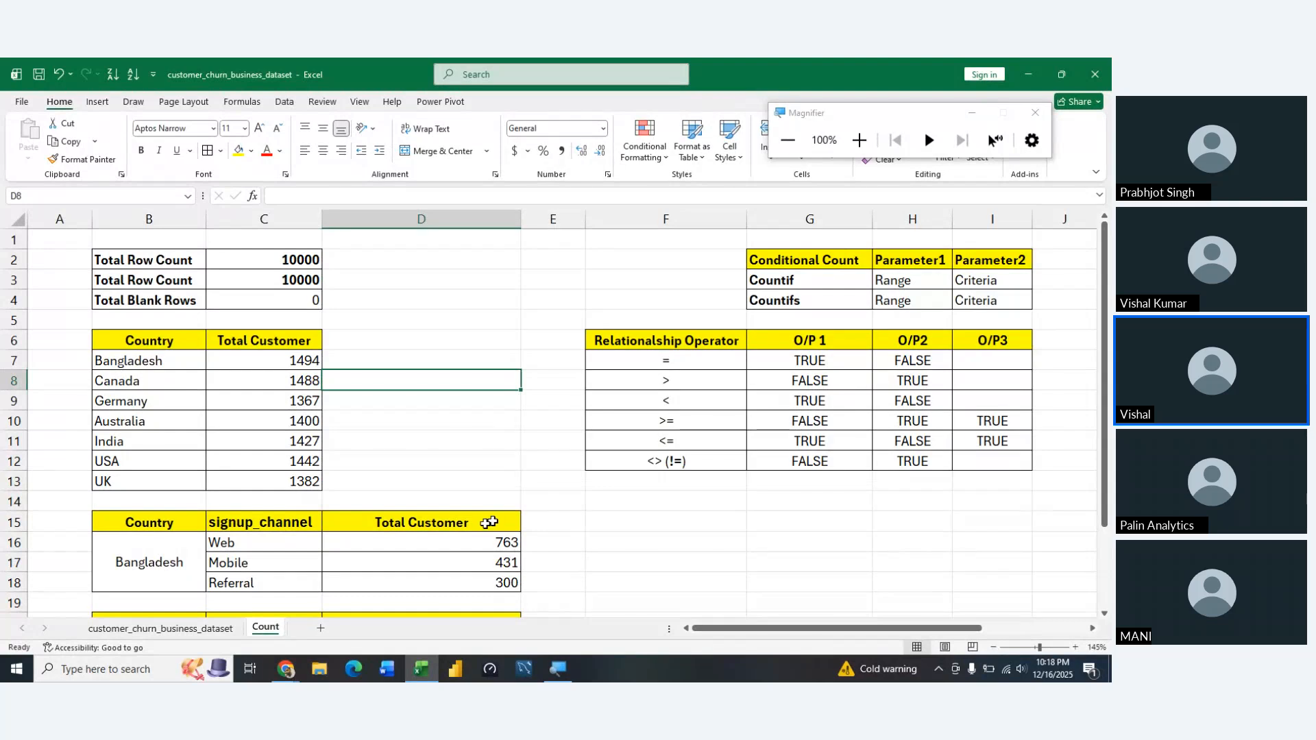
# Add a new worksheet after the Count sheet and name it Cell Reference
pyautogui.click(320, 628)
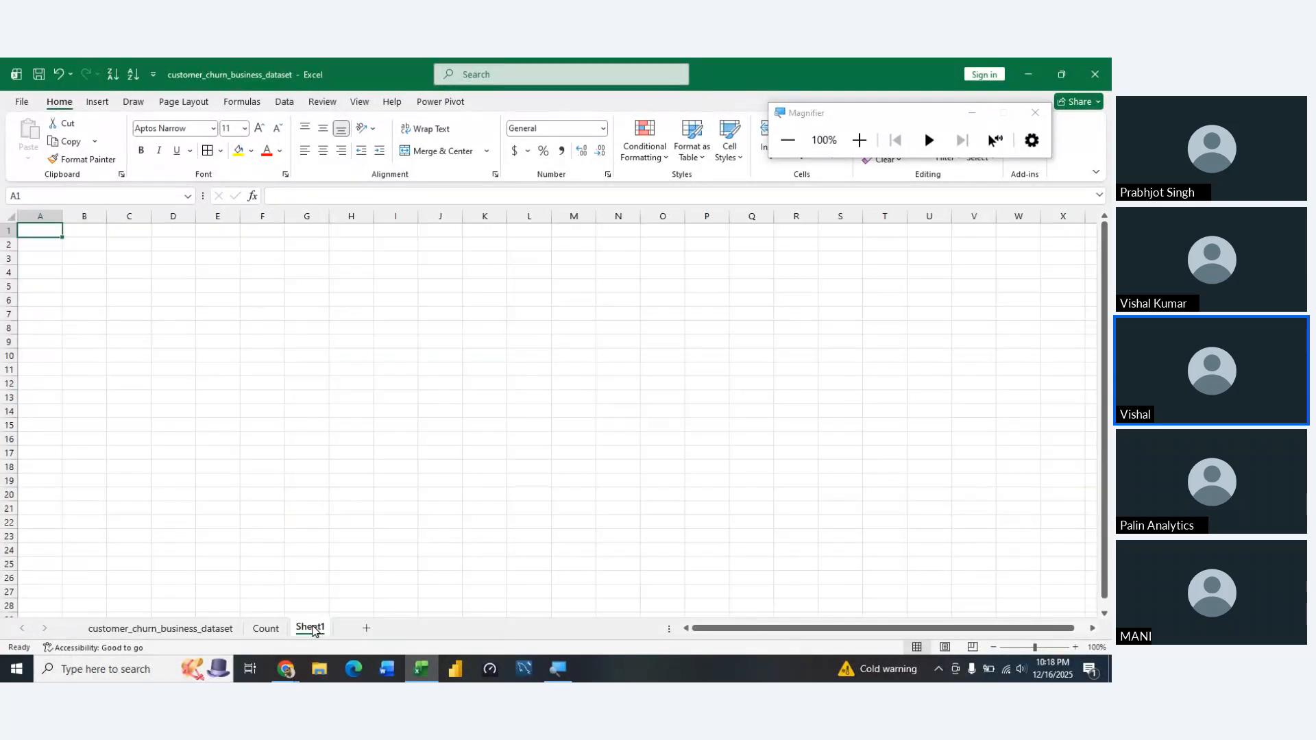
pyautogui.doubleClick(313, 626)
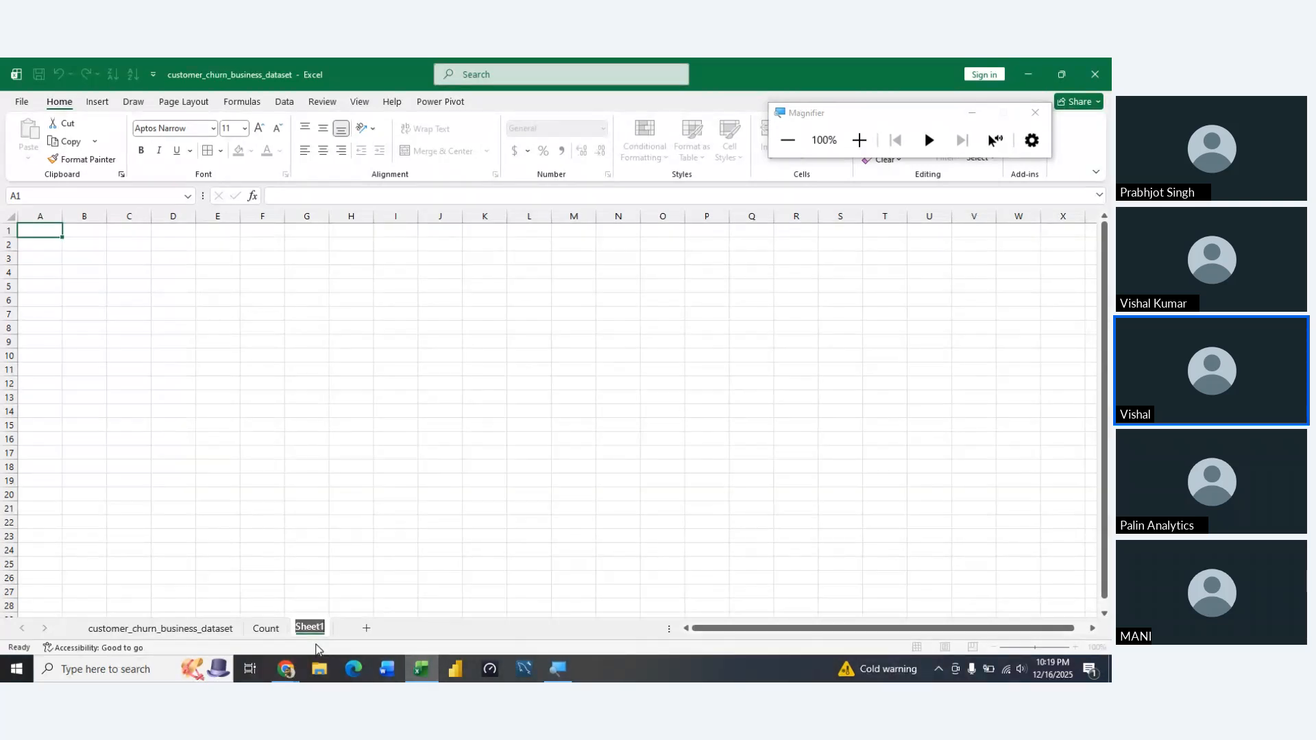
pyautogui.write('Cell Reference')
pyautogui.press('Return')
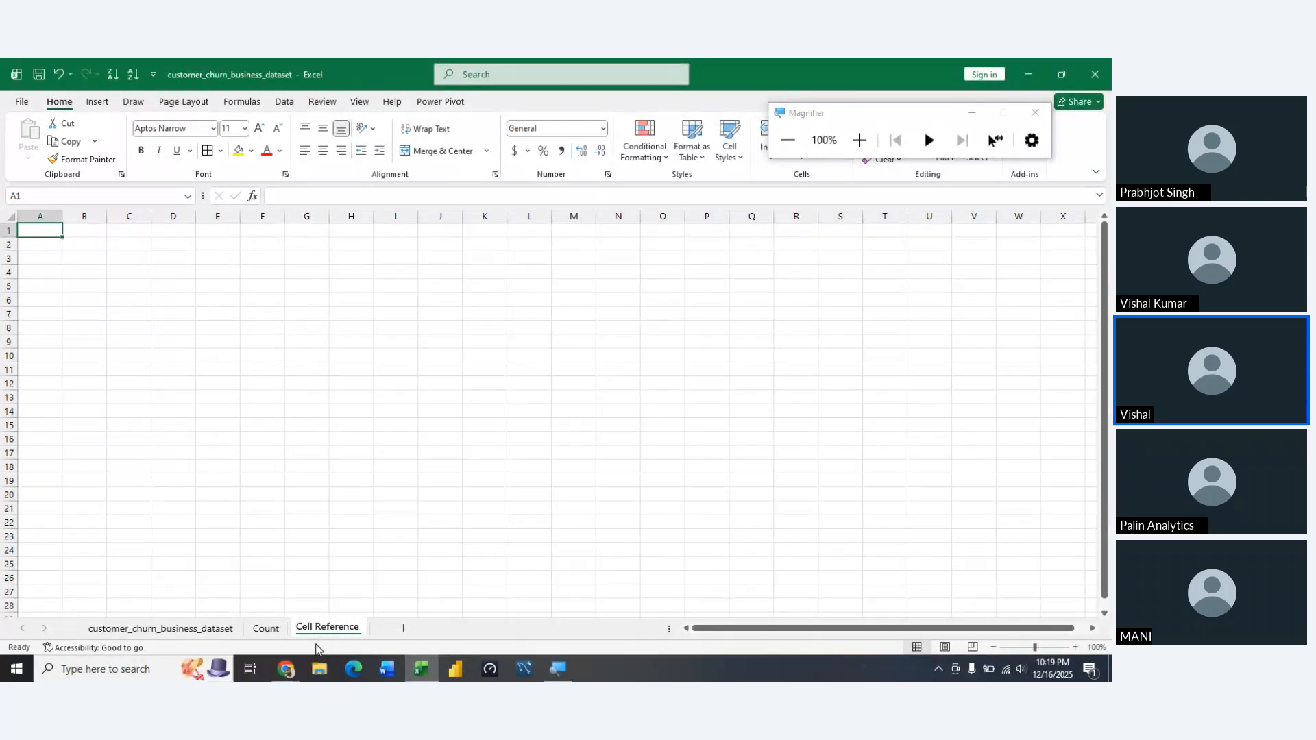
pyautogui.scroll(4, 394, 356)
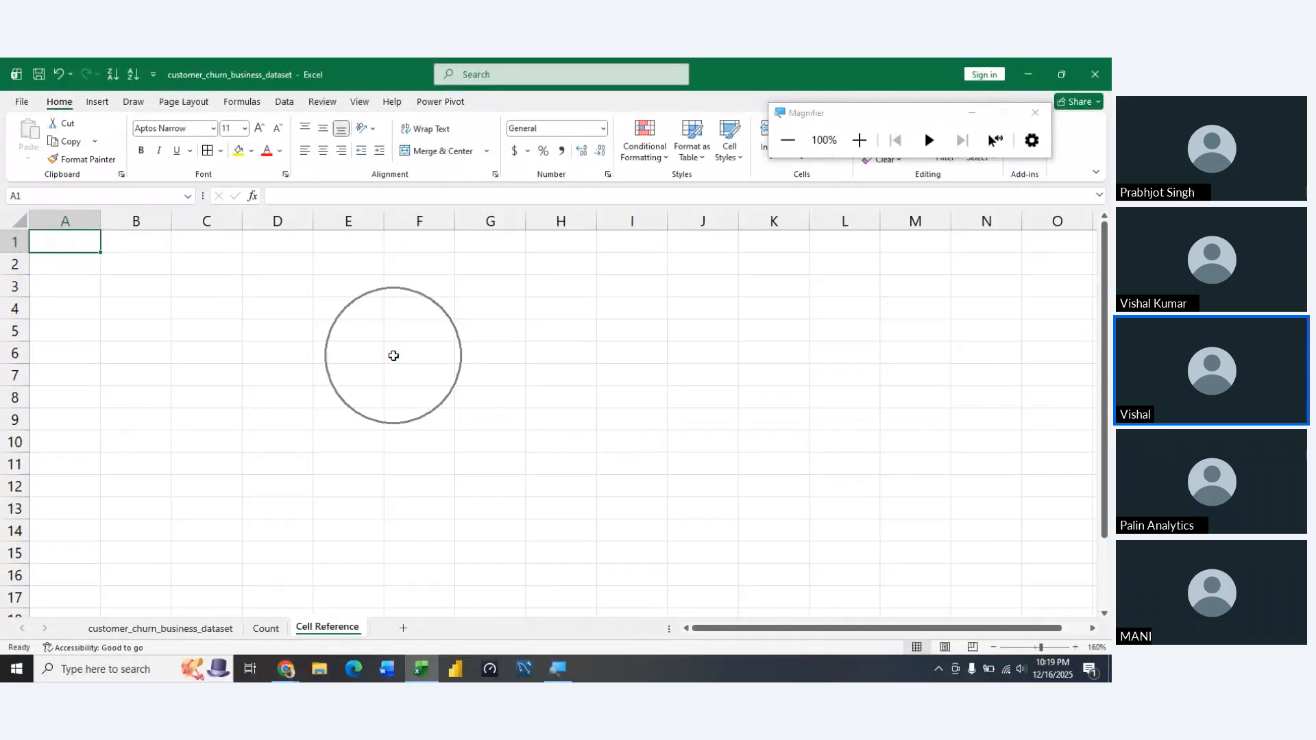
pyautogui.click(112, 263)
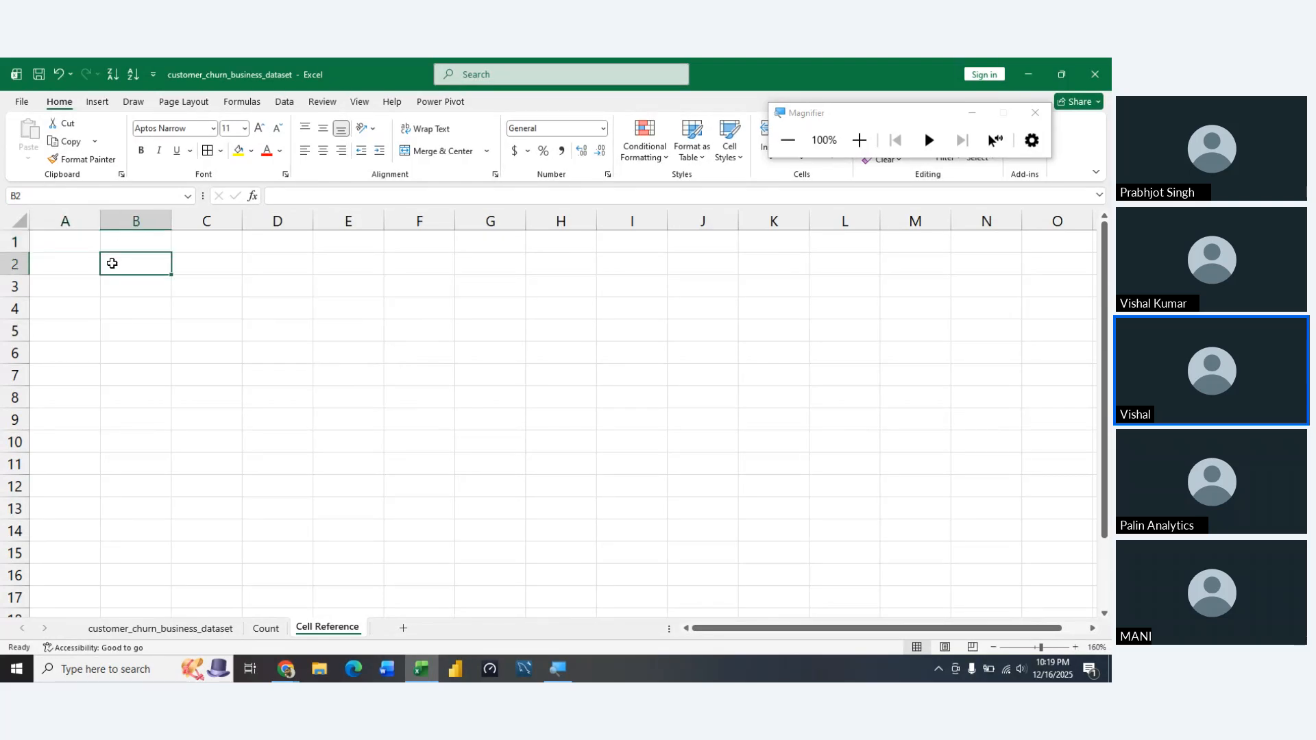
pyautogui.press('Left')
pyautogui.press('Up')
pyautogui.press('Right')
pyautogui.press('Down')
pyautogui.hotkey('ctrl', 'shift', 'Right')
pyautogui.hotkey('ctrl', 'pageup')
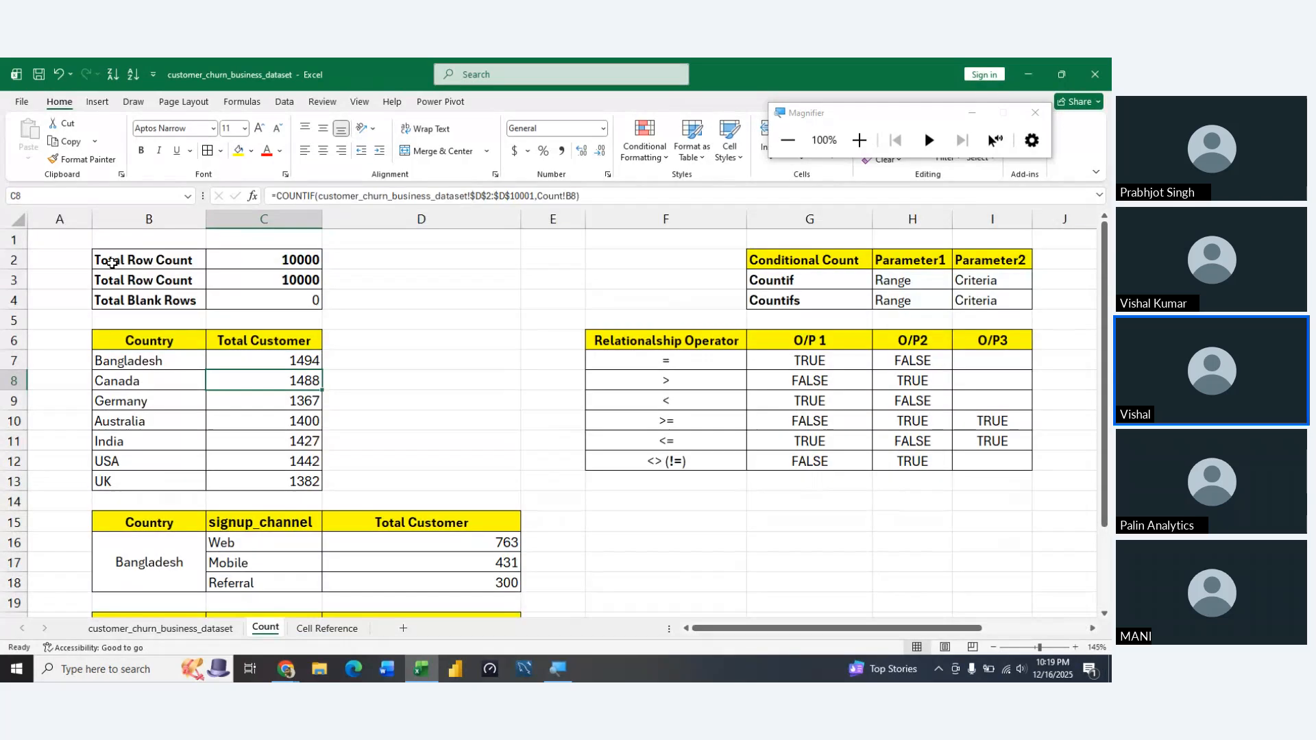
pyautogui.hotkey('ctrl', 'pagedown')
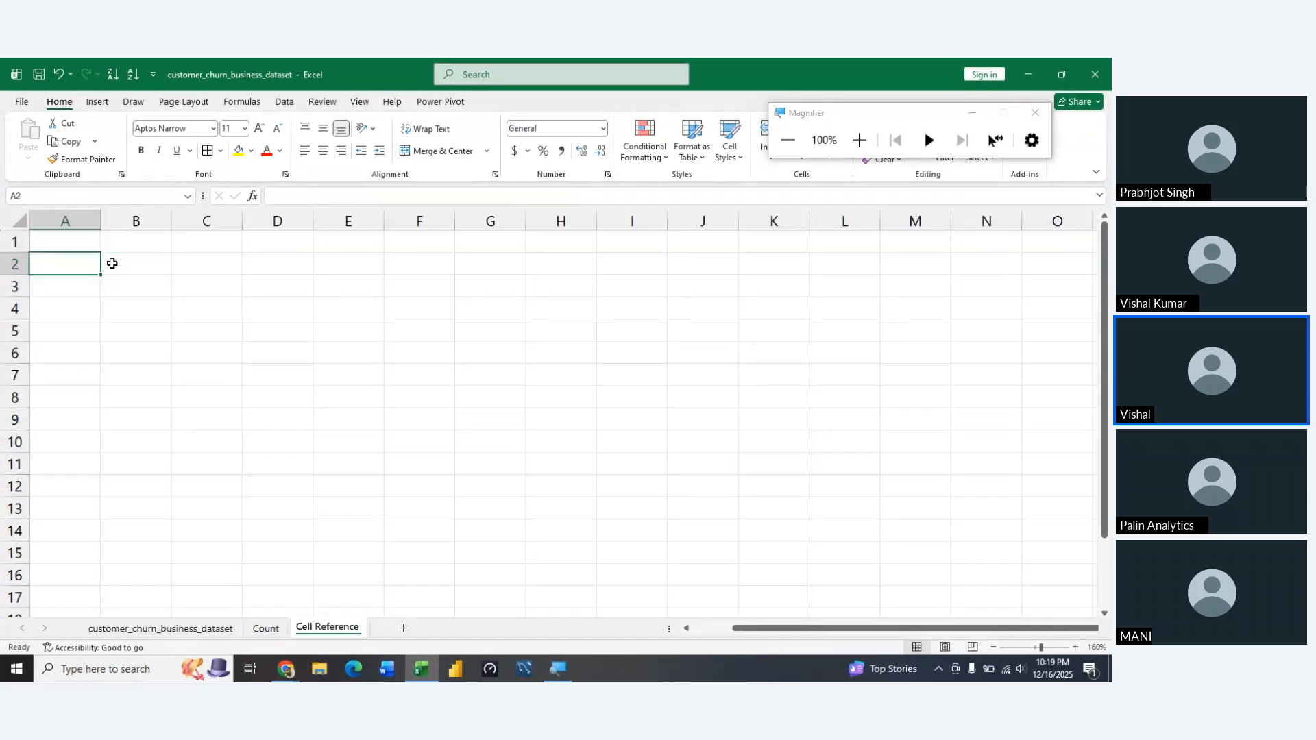
# Merge and center cells B2:E2 on the Cell Reference sheet
pyautogui.hotkey('shift', 'Right')
pyautogui.hotkey('shift', 'Right')
pyautogui.hotkey('shift', 'Right')
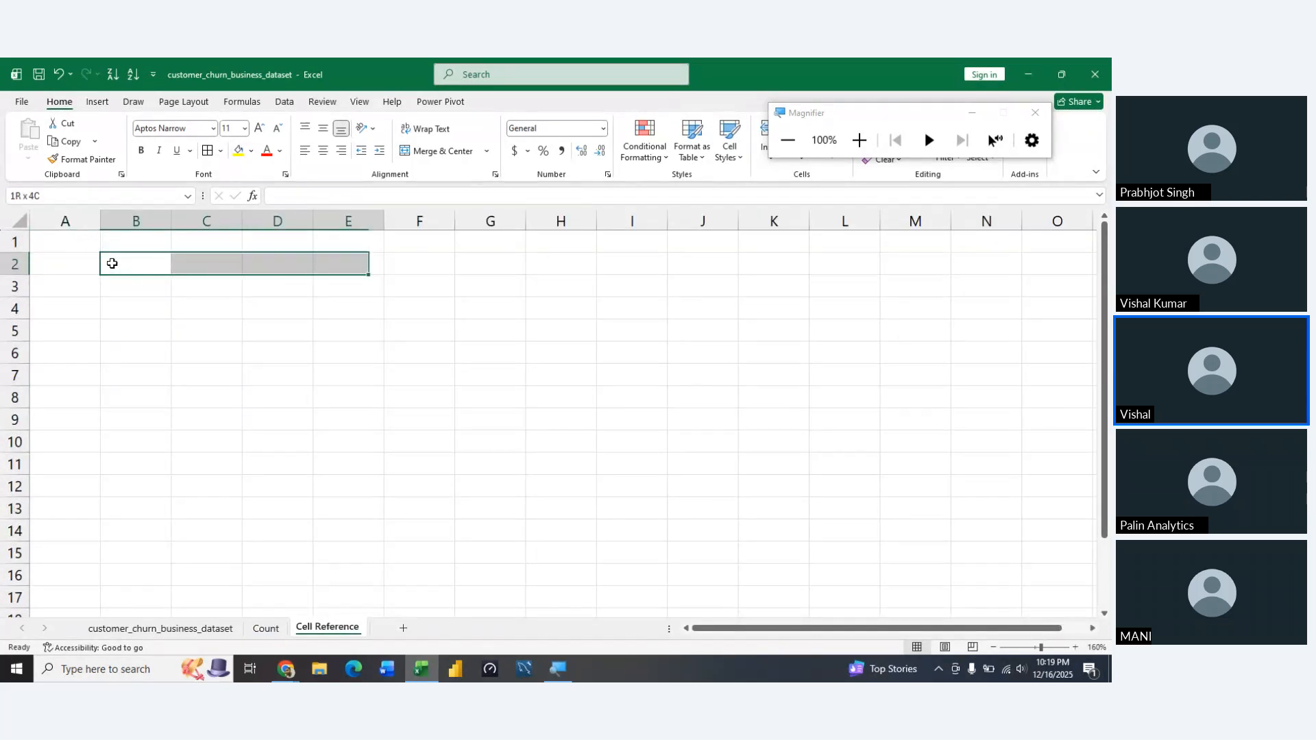
pyautogui.hotkey('alt', 'h')
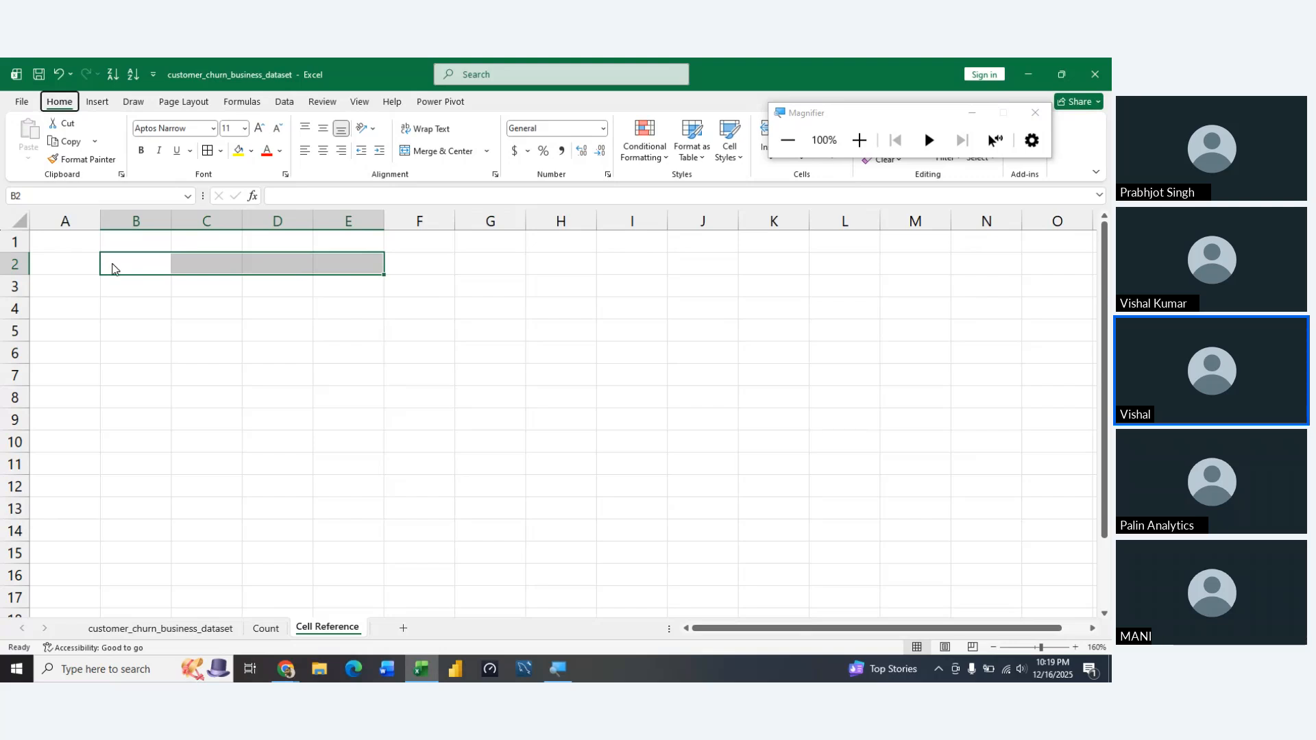
pyautogui.press('h')
pyautogui.press('m')
pyautogui.press('Escape')
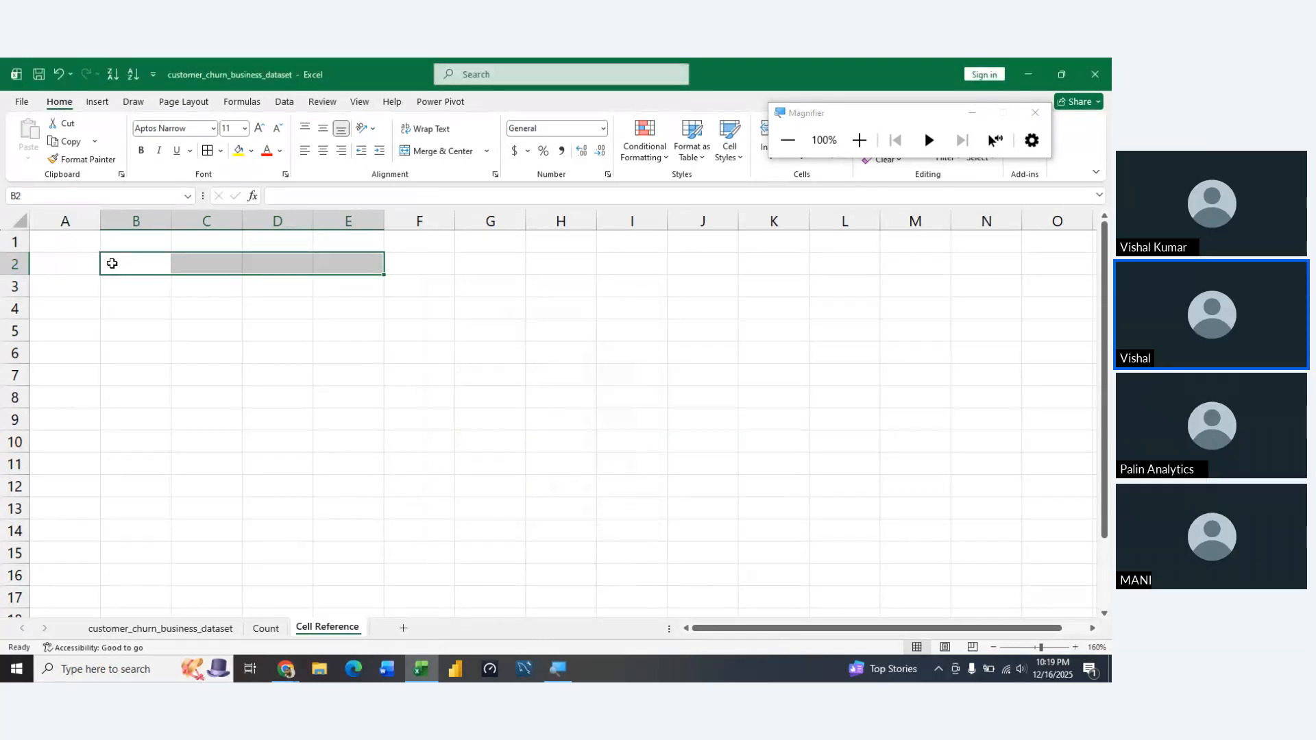
pyautogui.hotkey('alt', 'h')
pyautogui.press('h')
pyautogui.press('Escape')
pyautogui.press('m')
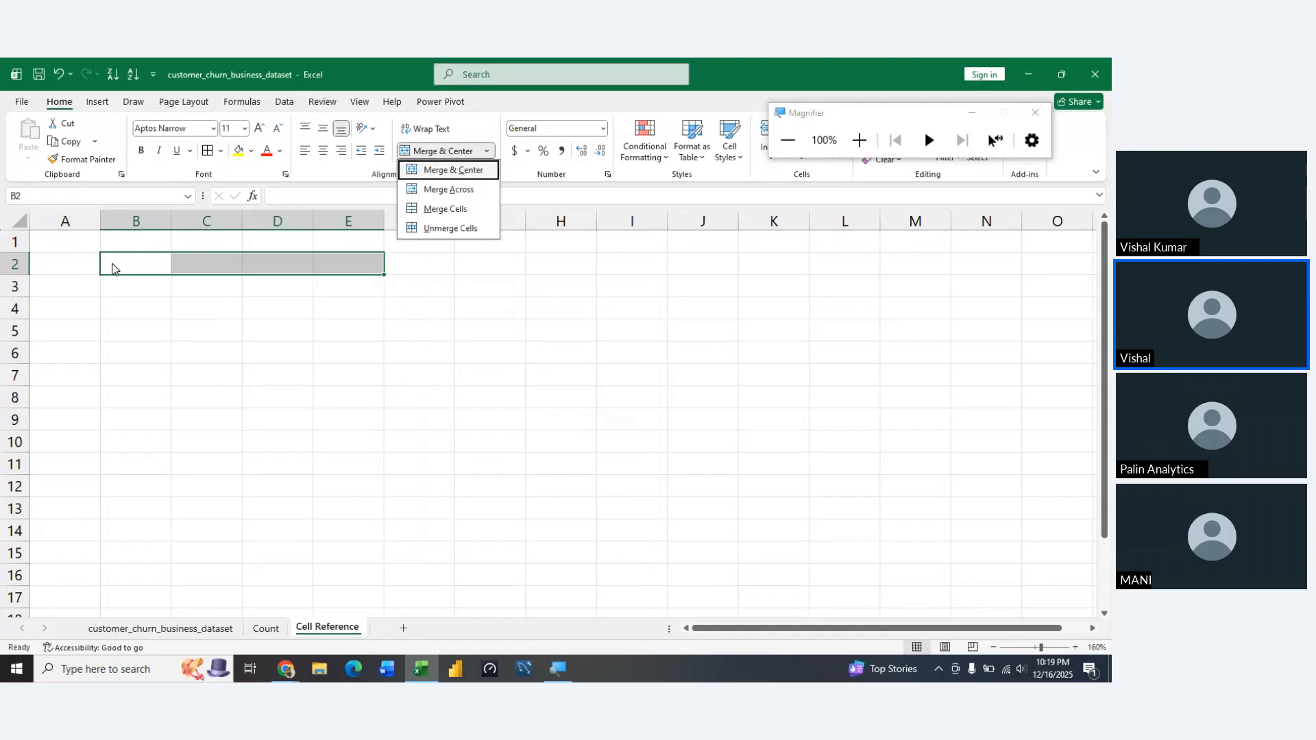
pyautogui.press('c')
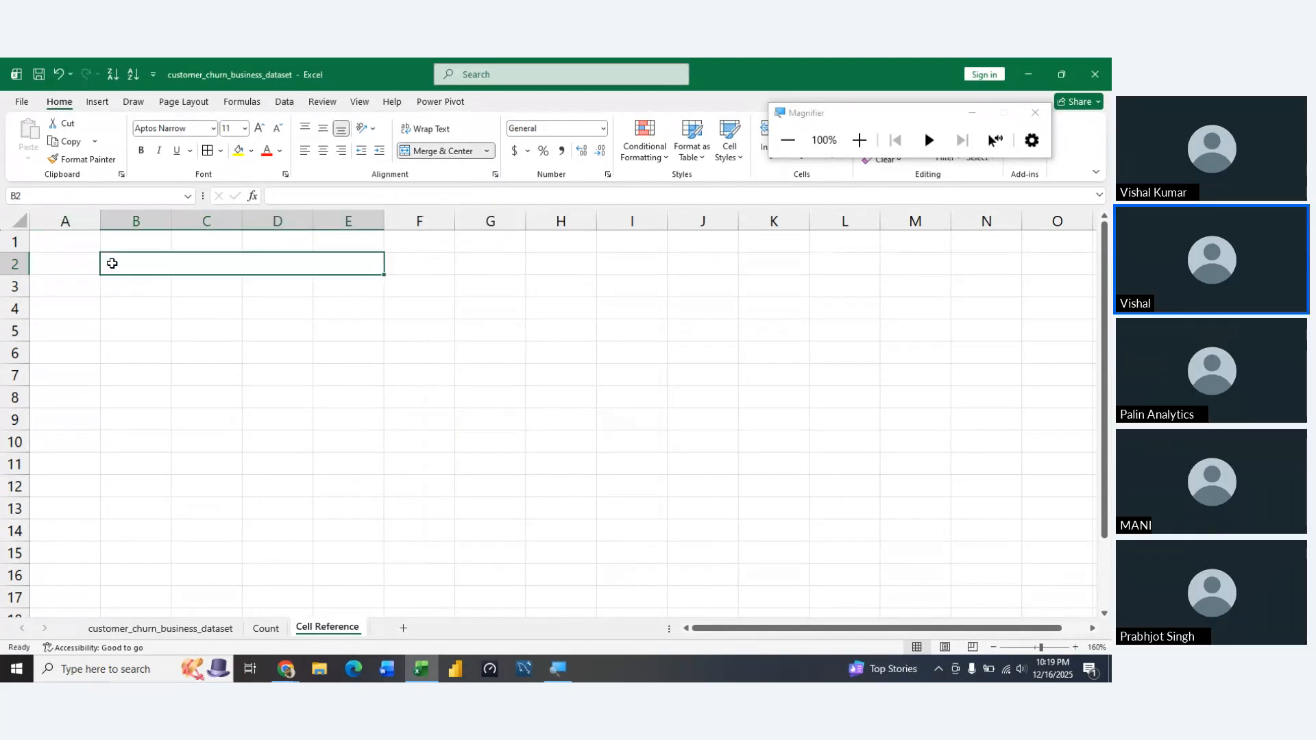
# Enter the title Relative Reference in the merged cell B2:E2
pyautogui.write('Rela')
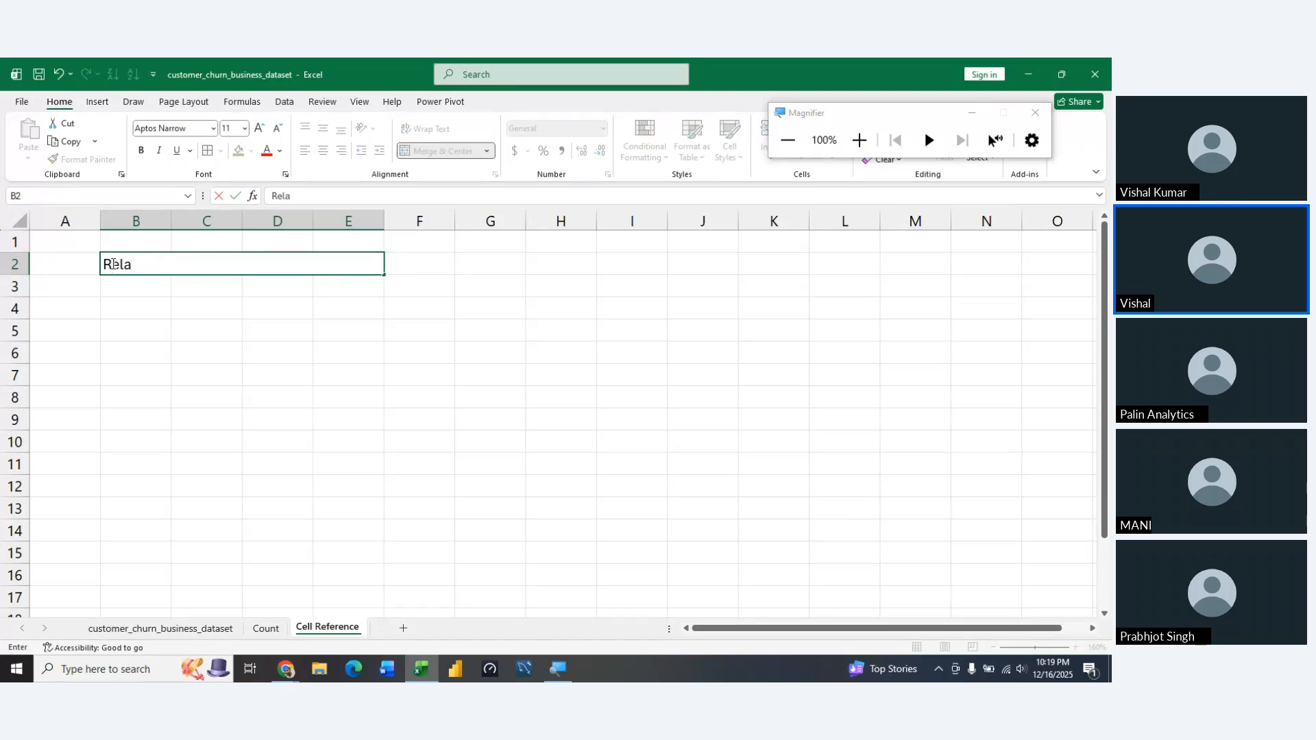
pyautogui.write('tive Reference')
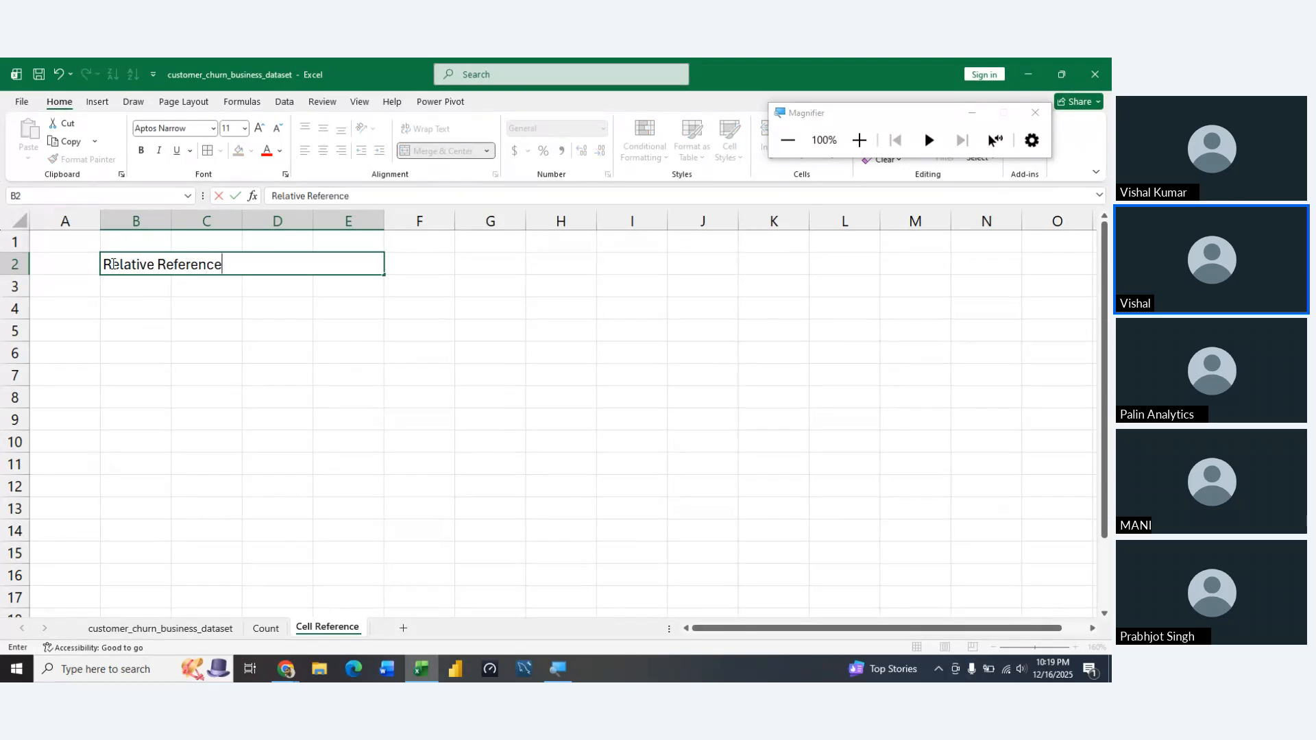
pyautogui.press('Return')
# Format the Relative Reference title as bold and centered with an orange fill
pyautogui.click(111, 264)
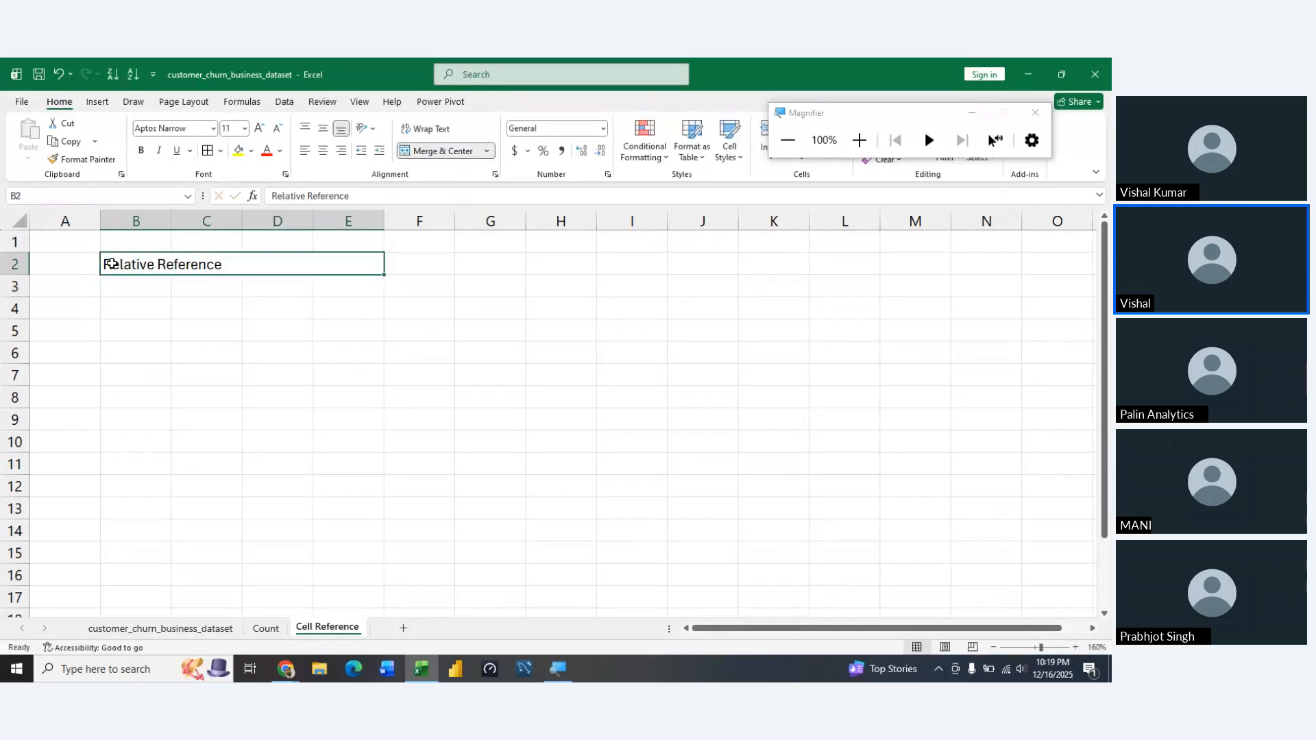
pyautogui.hotkey('ctrl', 'b')
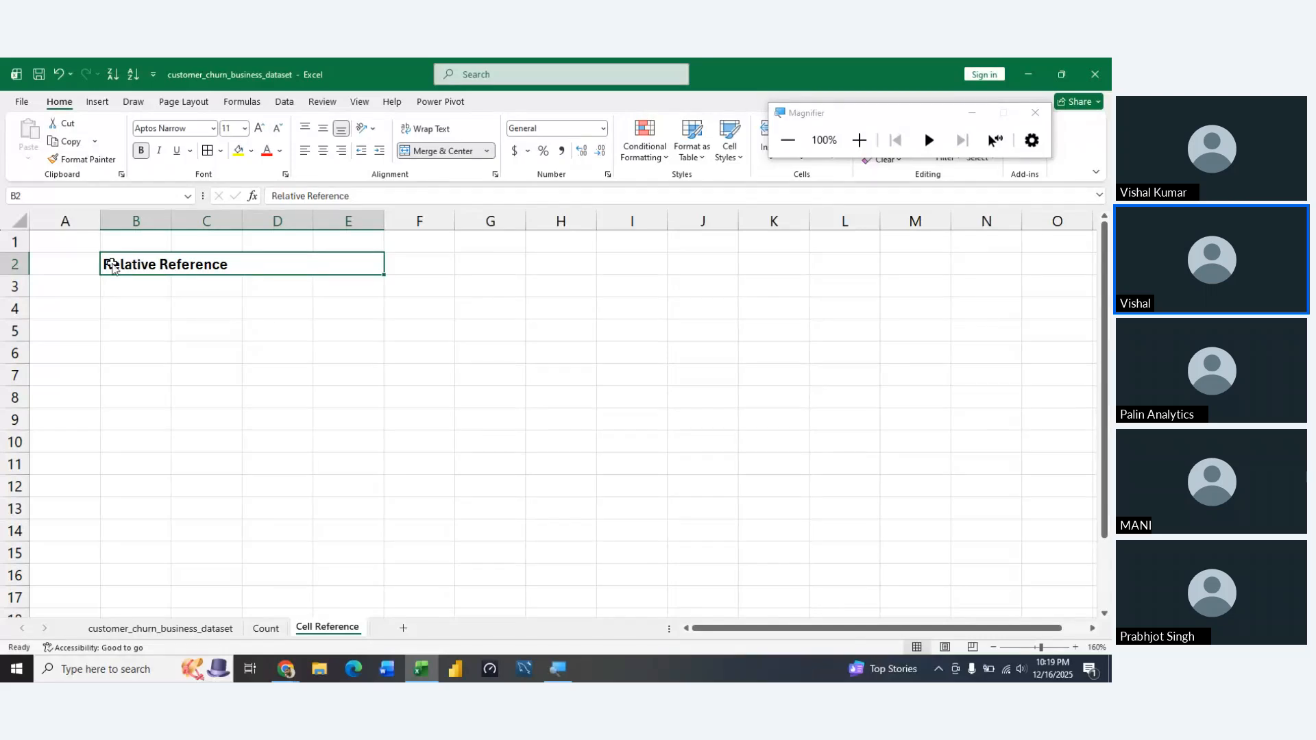
pyautogui.hotkey('ctrl', 'e')
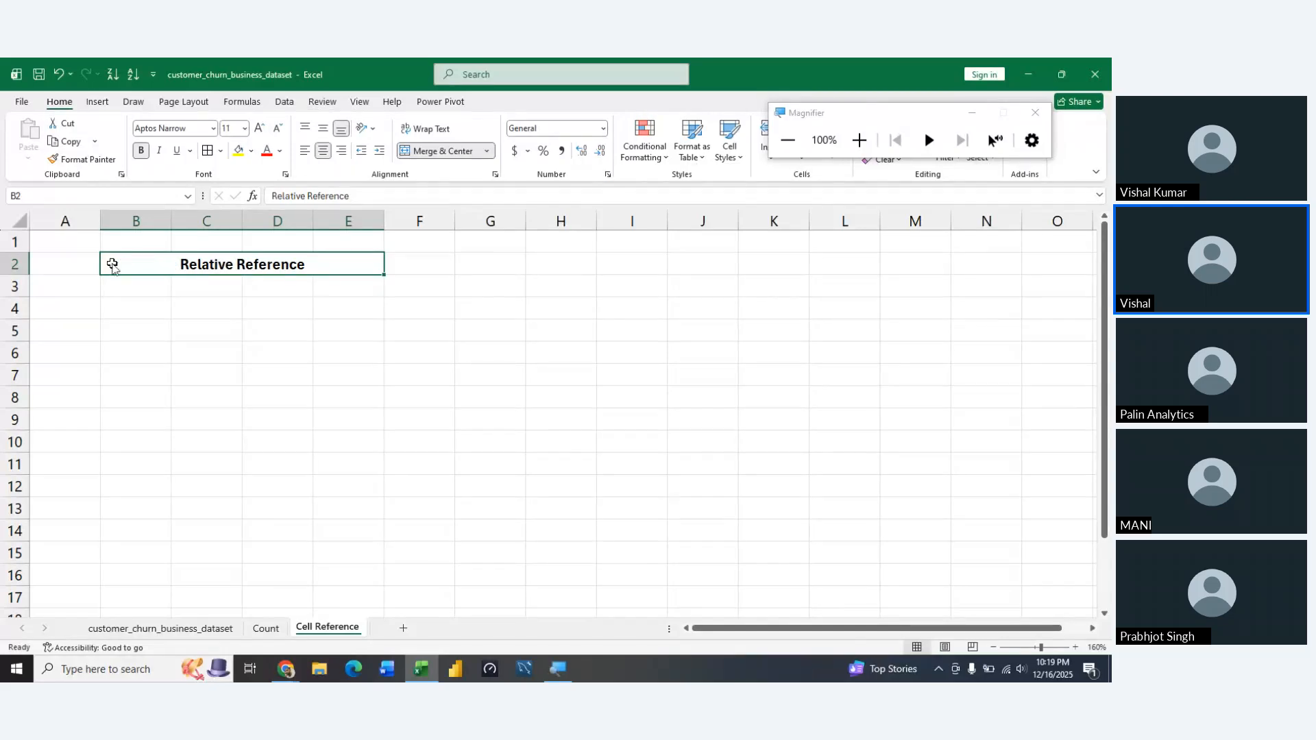
pyautogui.hotkey('alt', 'h')
pyautogui.press('h')
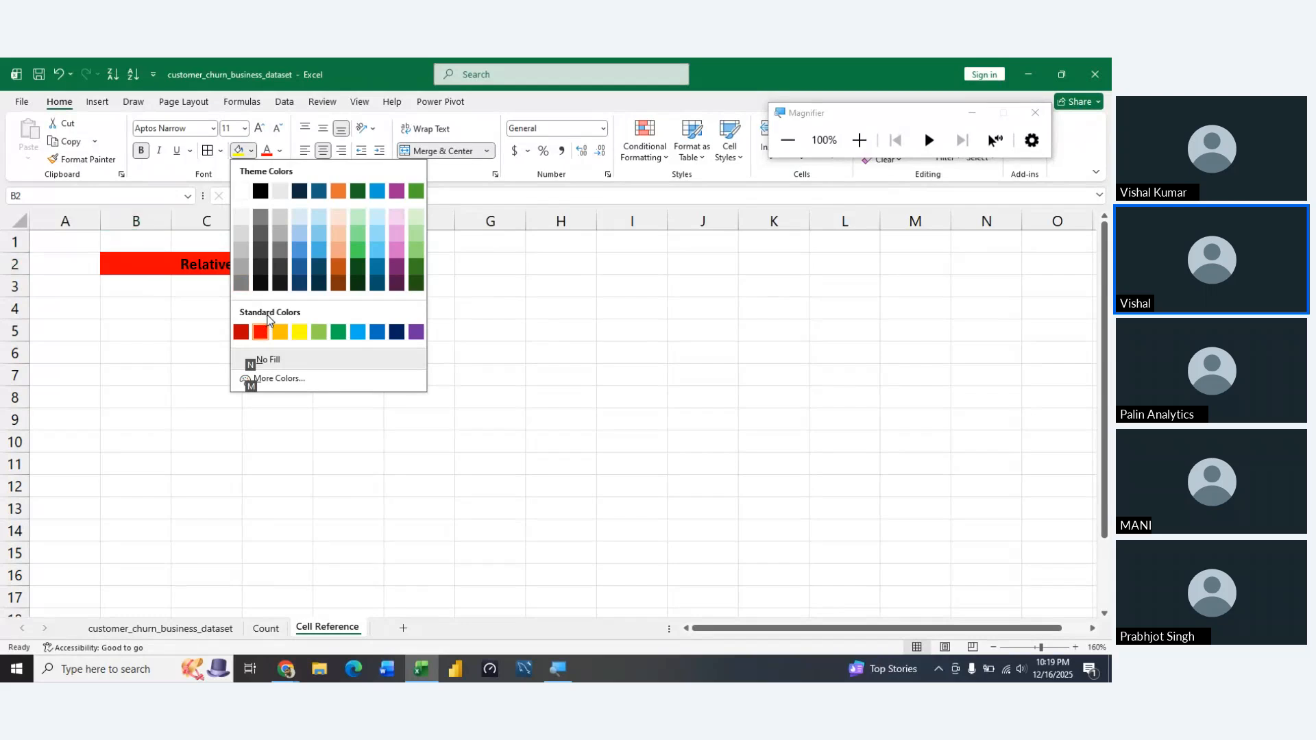
pyautogui.click(280, 331)
pyautogui.click(237, 314)
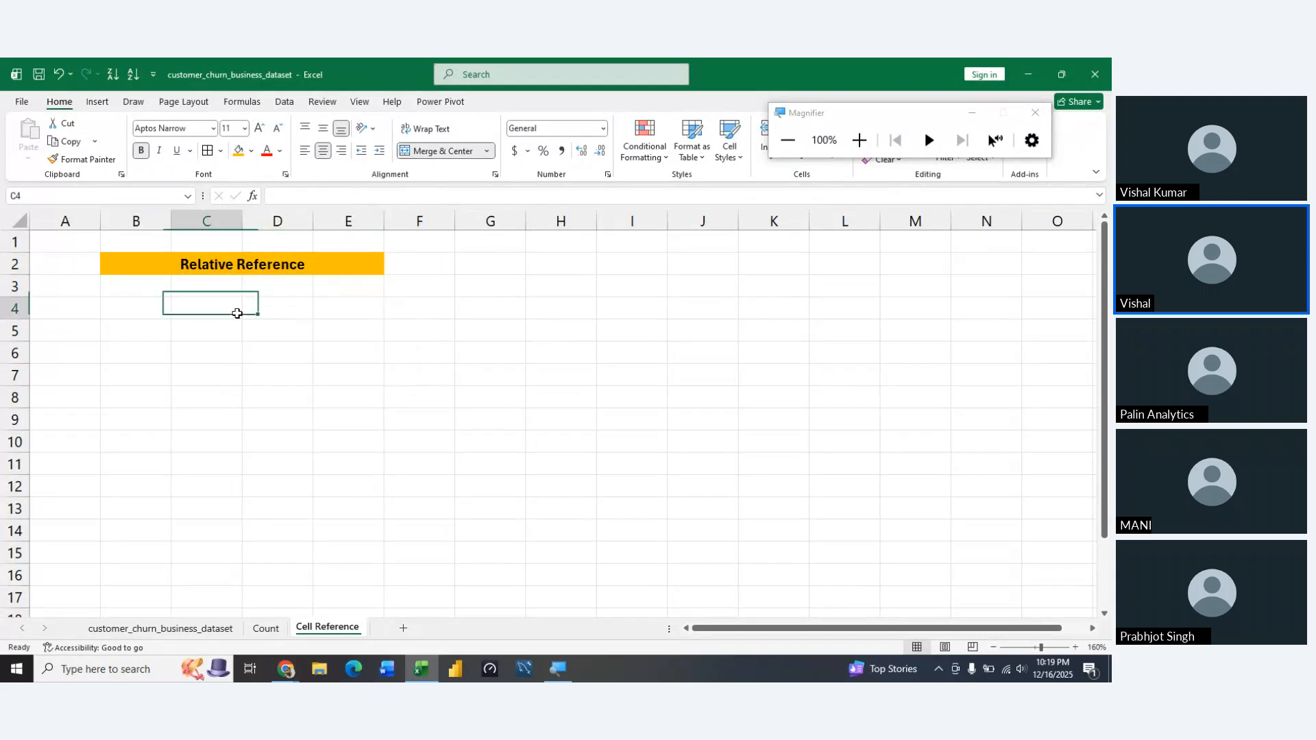
# Enter 2 and 3 in B3:C3, and 6 and 5 in B4:C4
pyautogui.press('Left')
pyautogui.press('Up')
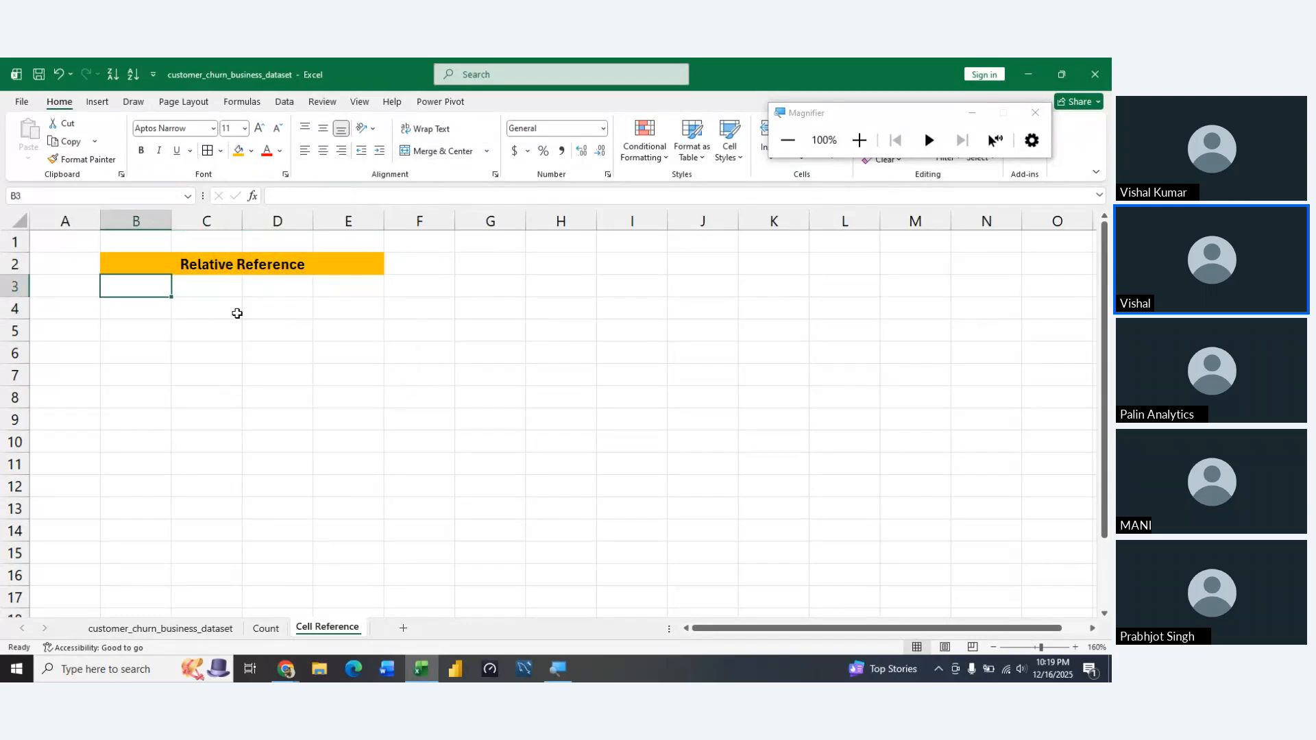
pyautogui.write('2')
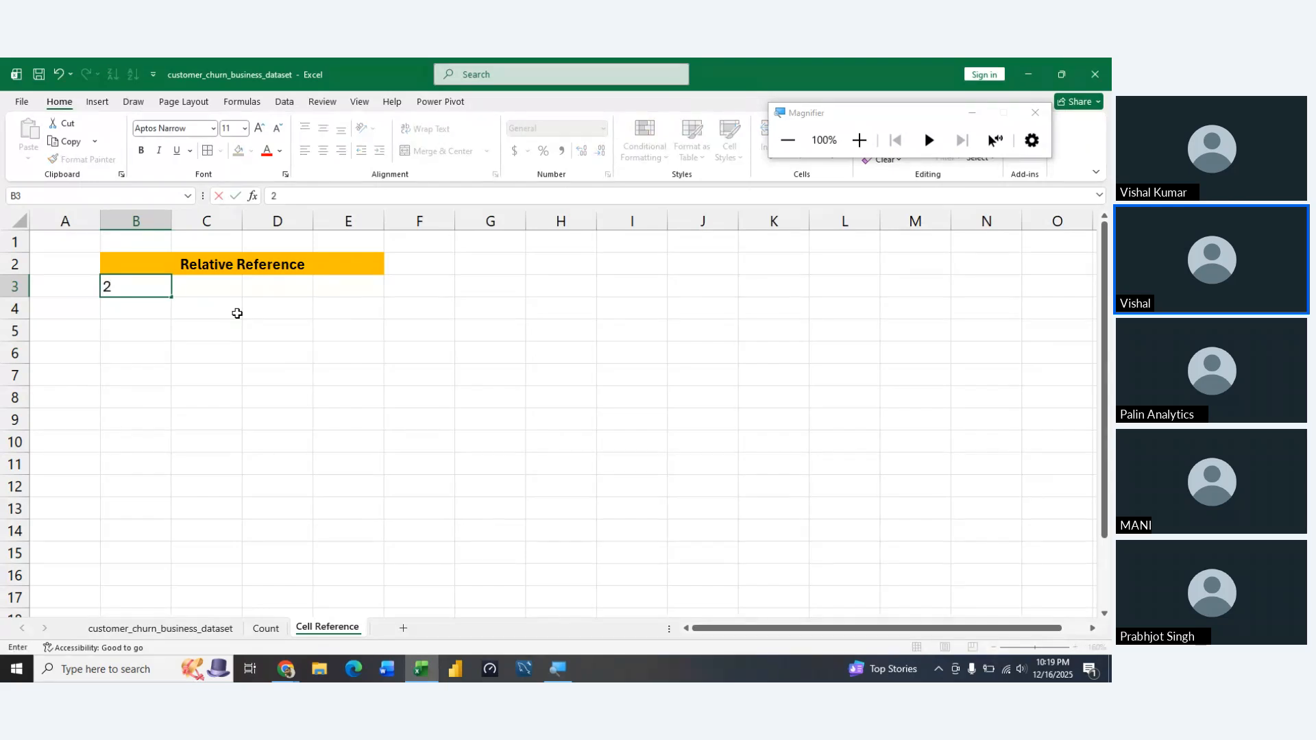
pyautogui.click(237, 313)
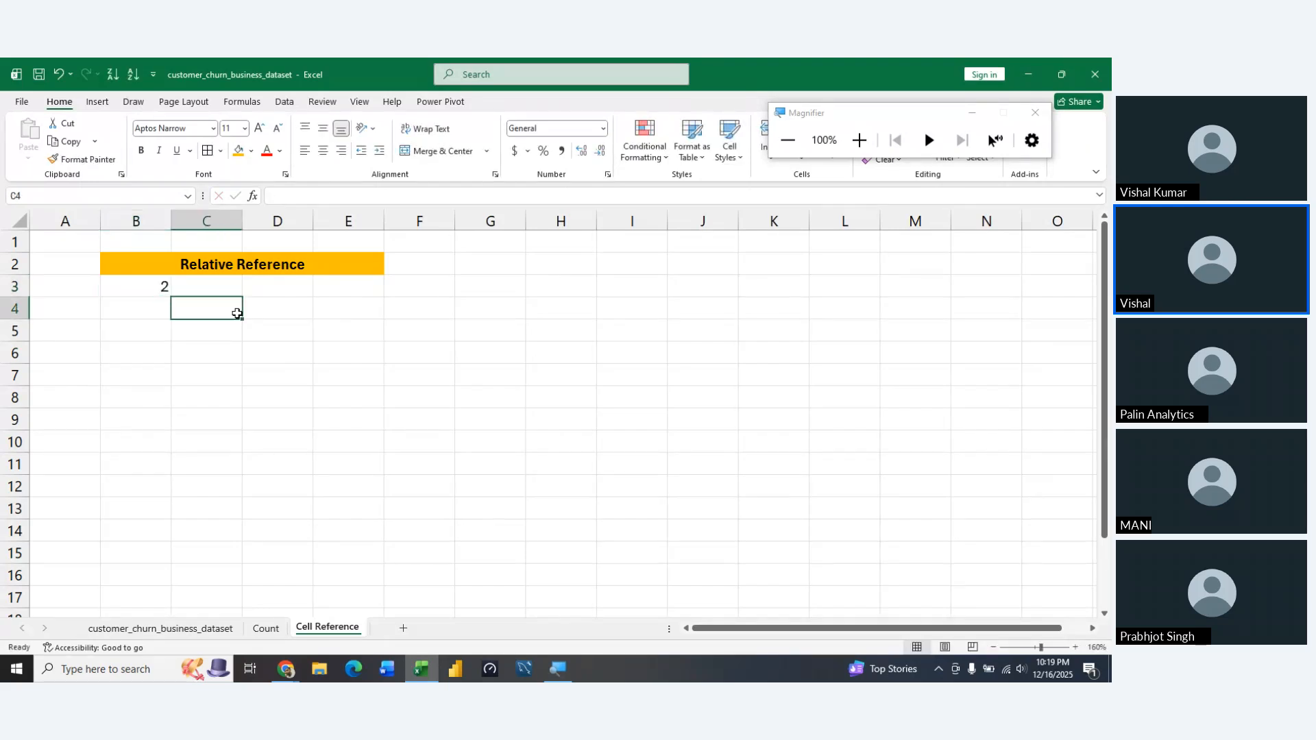
pyautogui.press('Up')
pyautogui.write('3')
pyautogui.press('Return')
pyautogui.write('5')
pyautogui.hotkey('shift', 'Tab')
pyautogui.write('6')
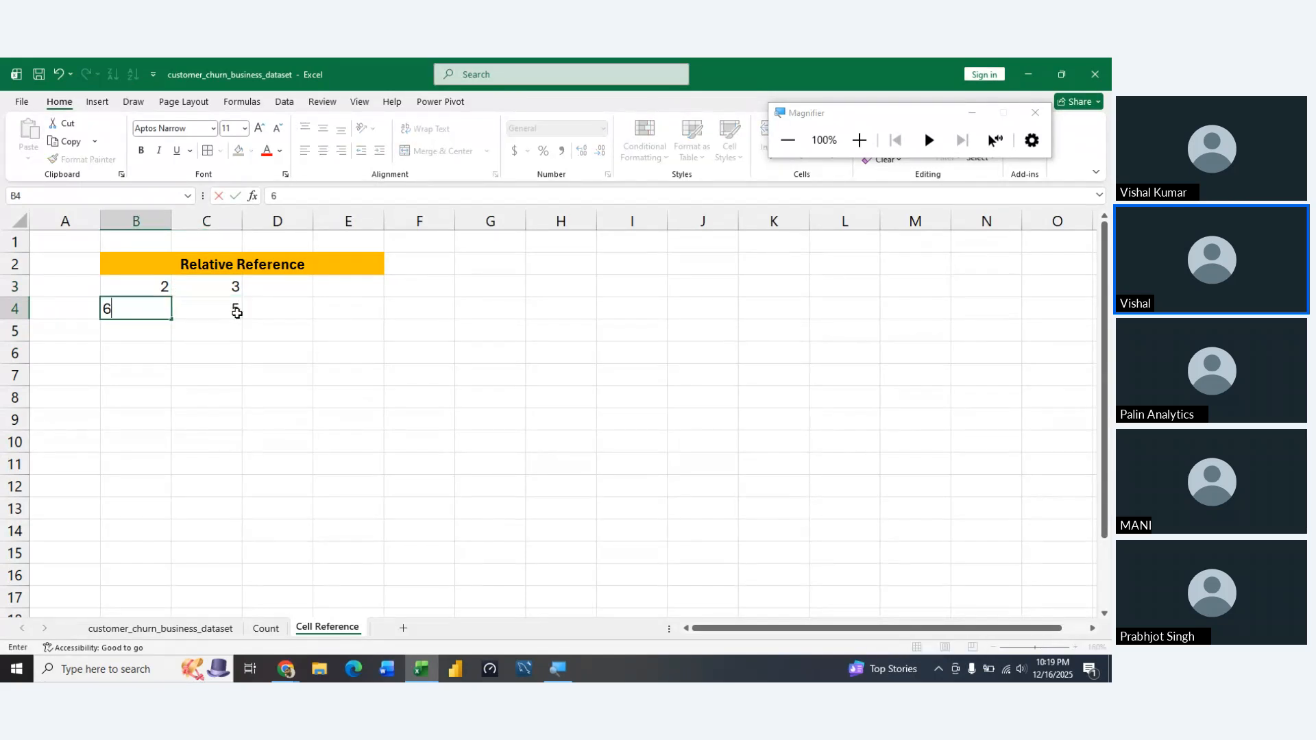
pyautogui.press('Return')
# Enter 7 and 8 in B5:C5, and 2 and 6 in B6:C6
pyautogui.press('Left')
pyautogui.write('7')
pyautogui.press('Tab')
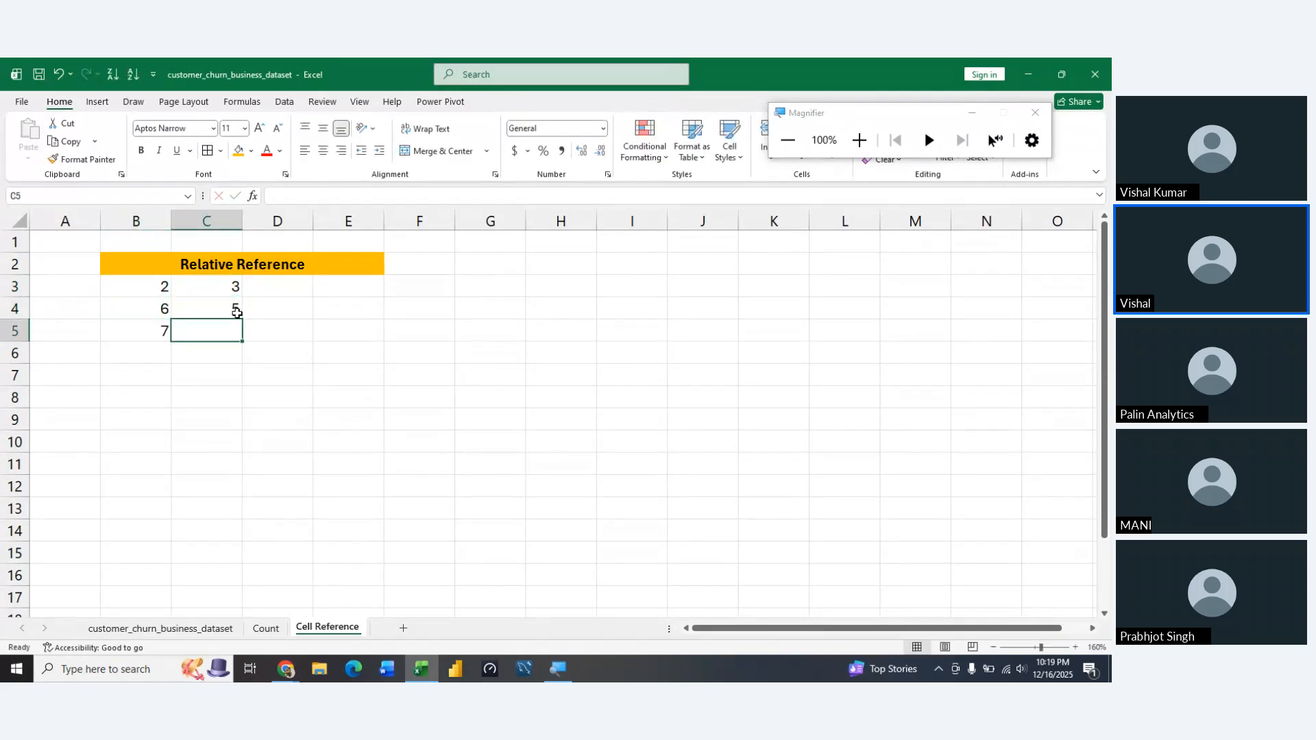
pyautogui.write('8')
pyautogui.hotkey('shift', 'Tab')
pyautogui.press('Tab')
pyautogui.press('Down')
pyautogui.press('Left')
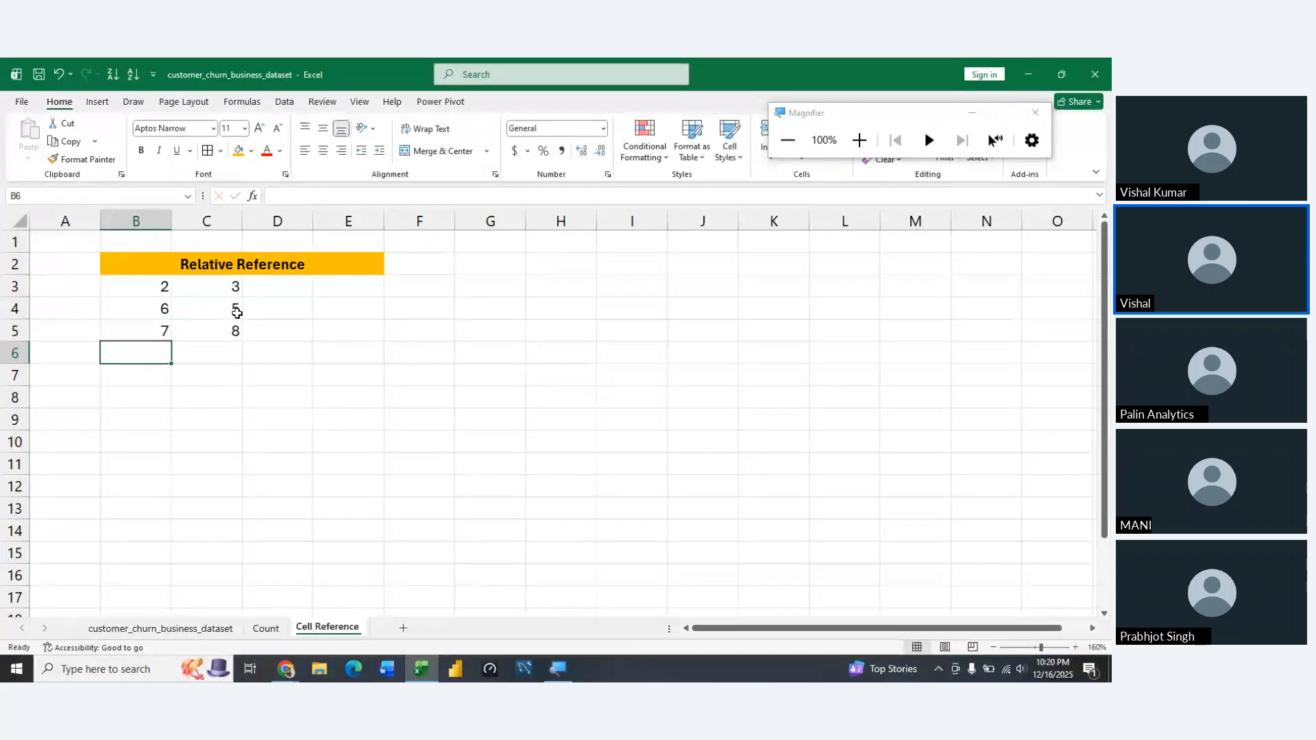
pyautogui.write('2')
pyautogui.press('Tab')
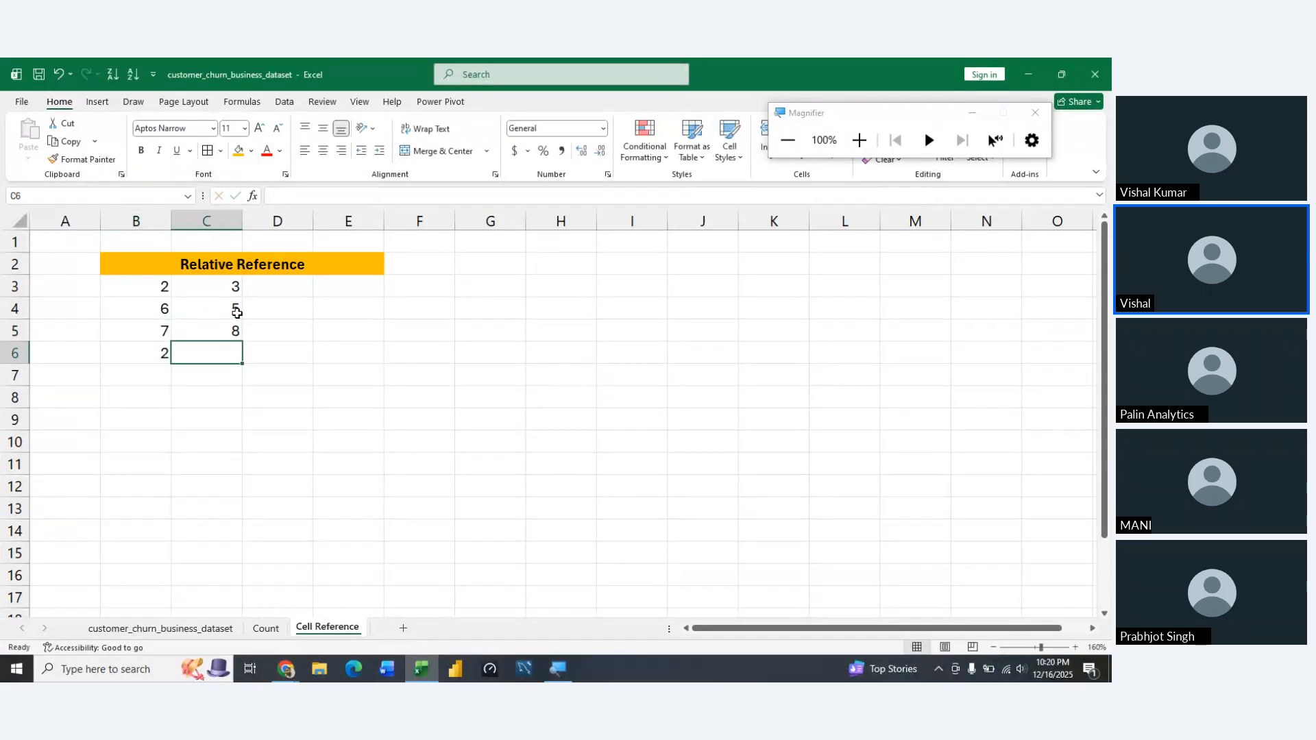
pyautogui.write('6')
pyautogui.press('Tab')
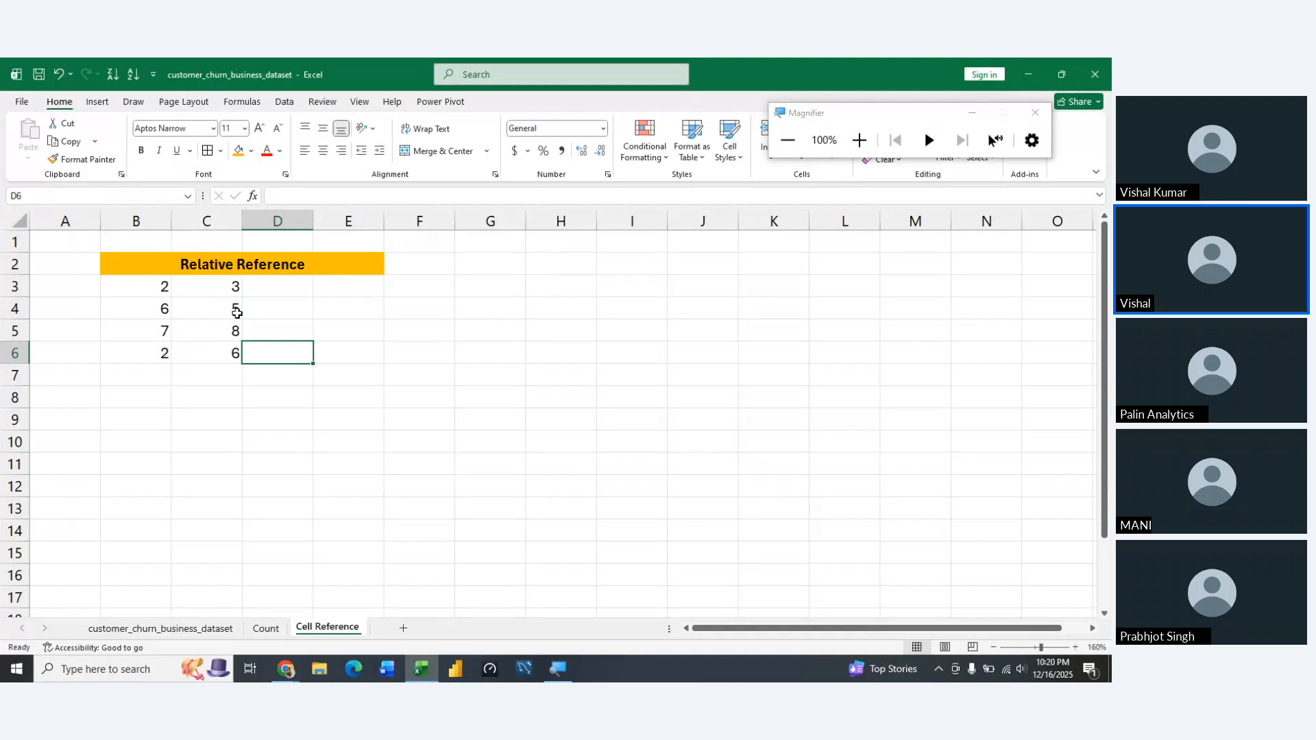
# Unmerge the Relative Reference title cells B2:E2
pyautogui.press('Up')
pyautogui.press('Left')
pyautogui.press('Left')
pyautogui.press('Up')
pyautogui.press('Up')
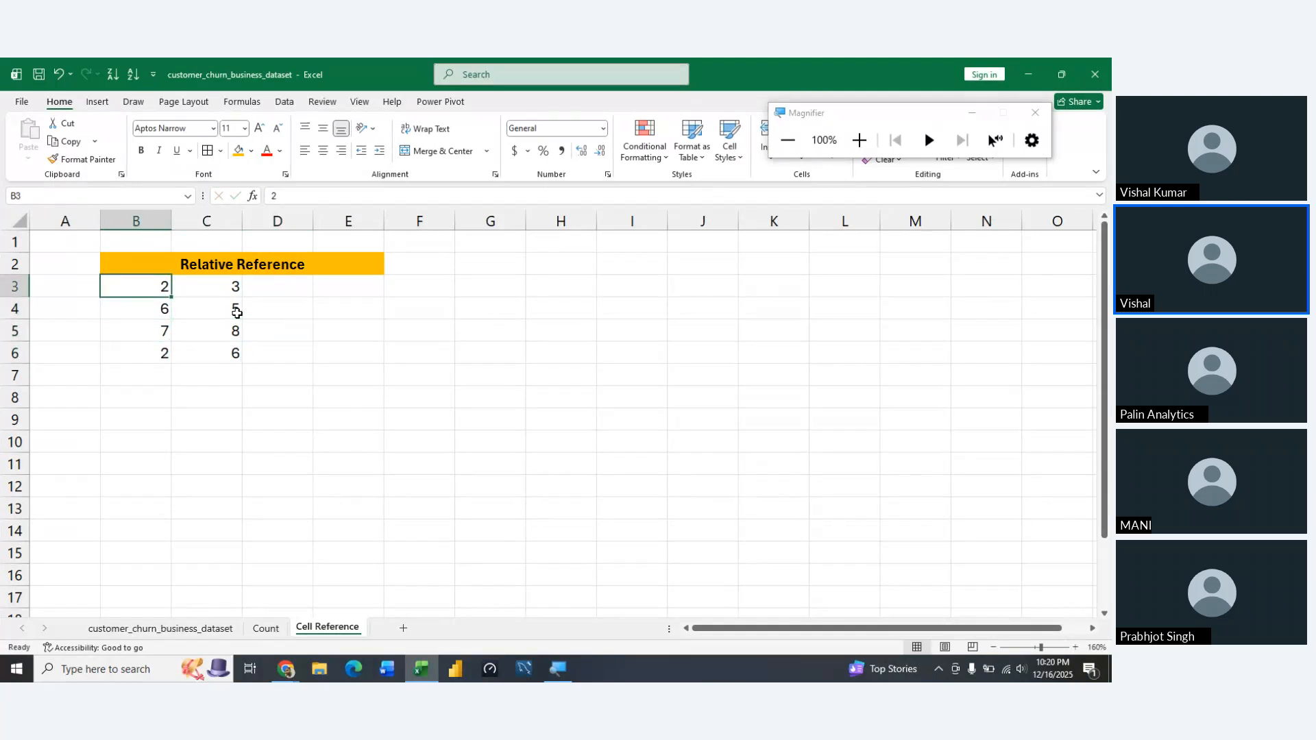
pyautogui.press('Right')
pyautogui.press('Right')
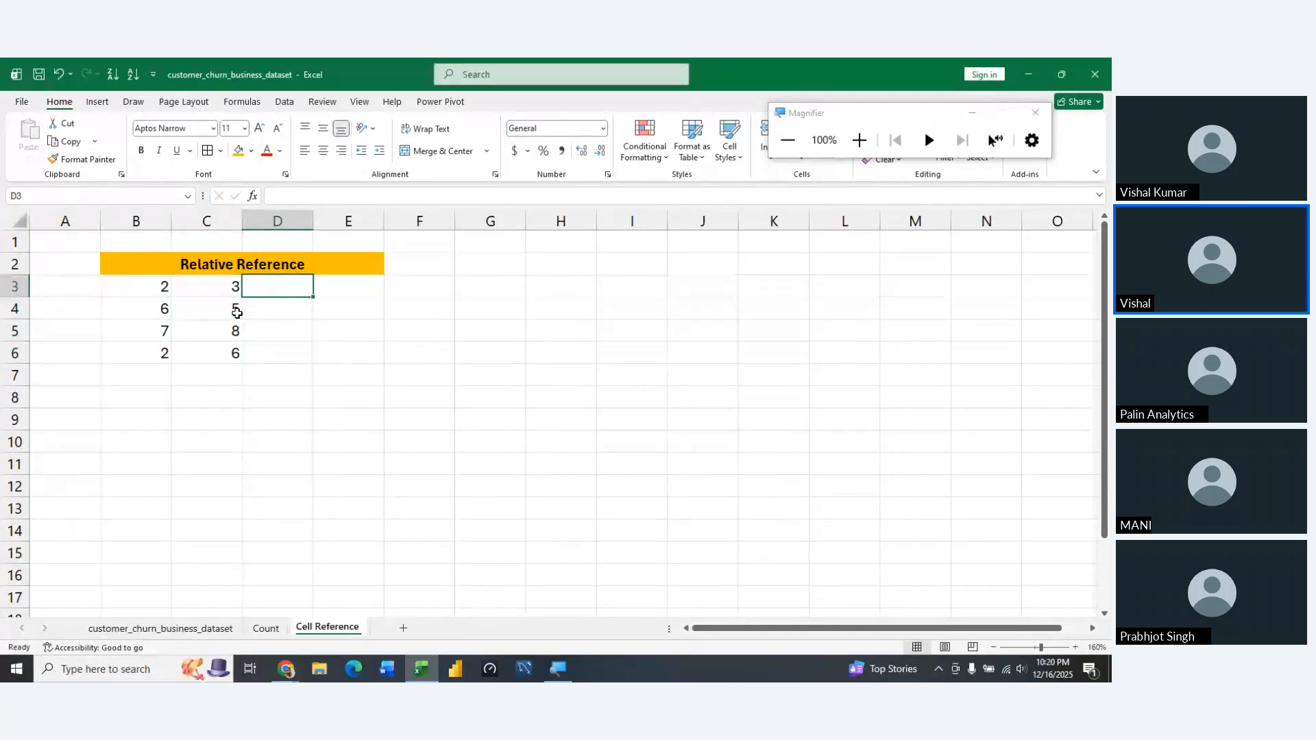
pyautogui.press('Up')
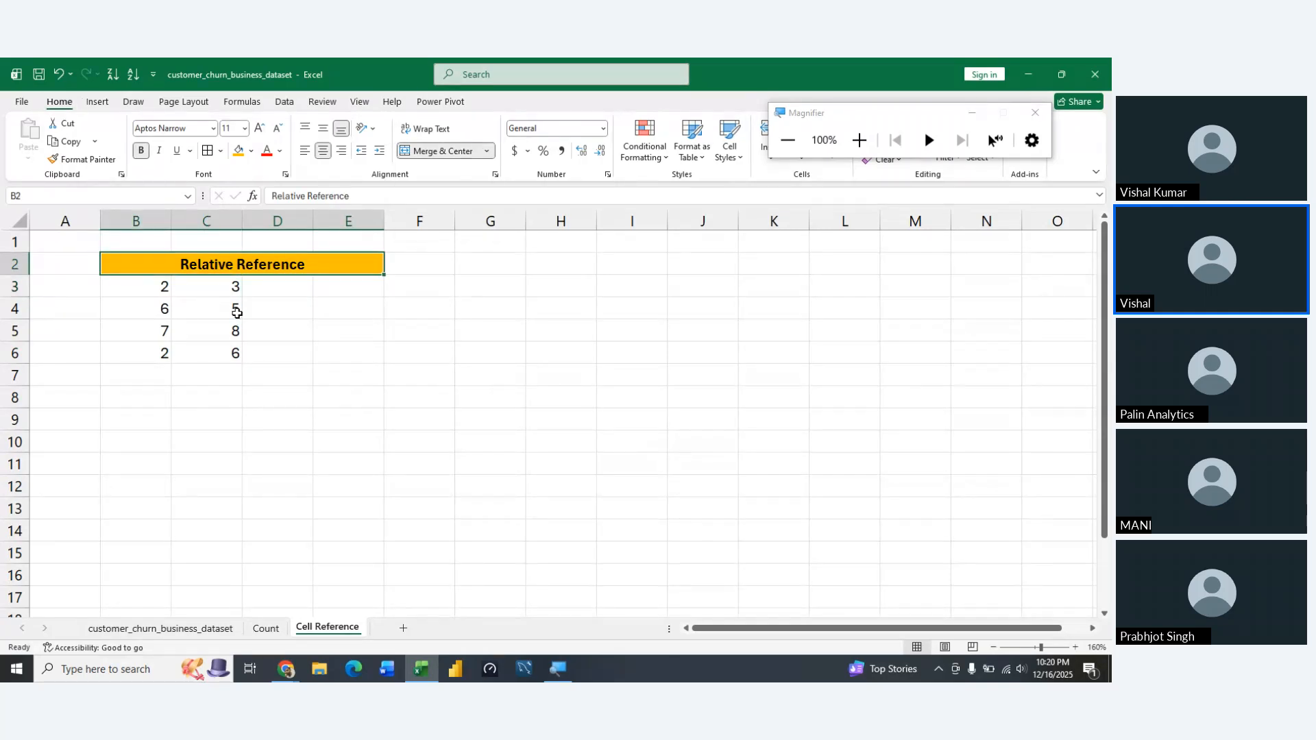
pyautogui.hotkey('alt', 'h')
pyautogui.press('m')
pyautogui.press('c')
pyautogui.press('Left')
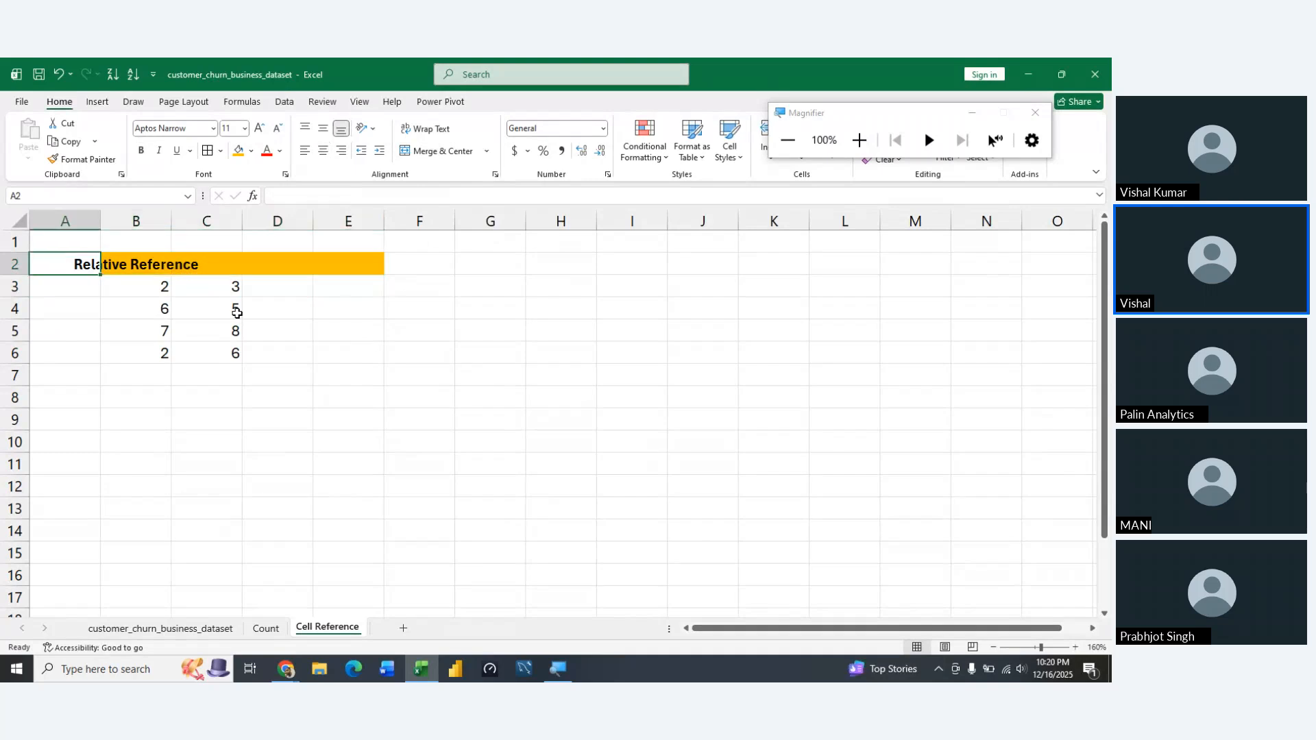
# Merge and center the Relative Reference title across B2:D2 only
pyautogui.press('Right')
pyautogui.hotkey('shift', 'Right')
pyautogui.hotkey('shift', 'Right')
pyautogui.hotkey('alt', 'h')
pyautogui.press('m')
pyautogui.press('c')
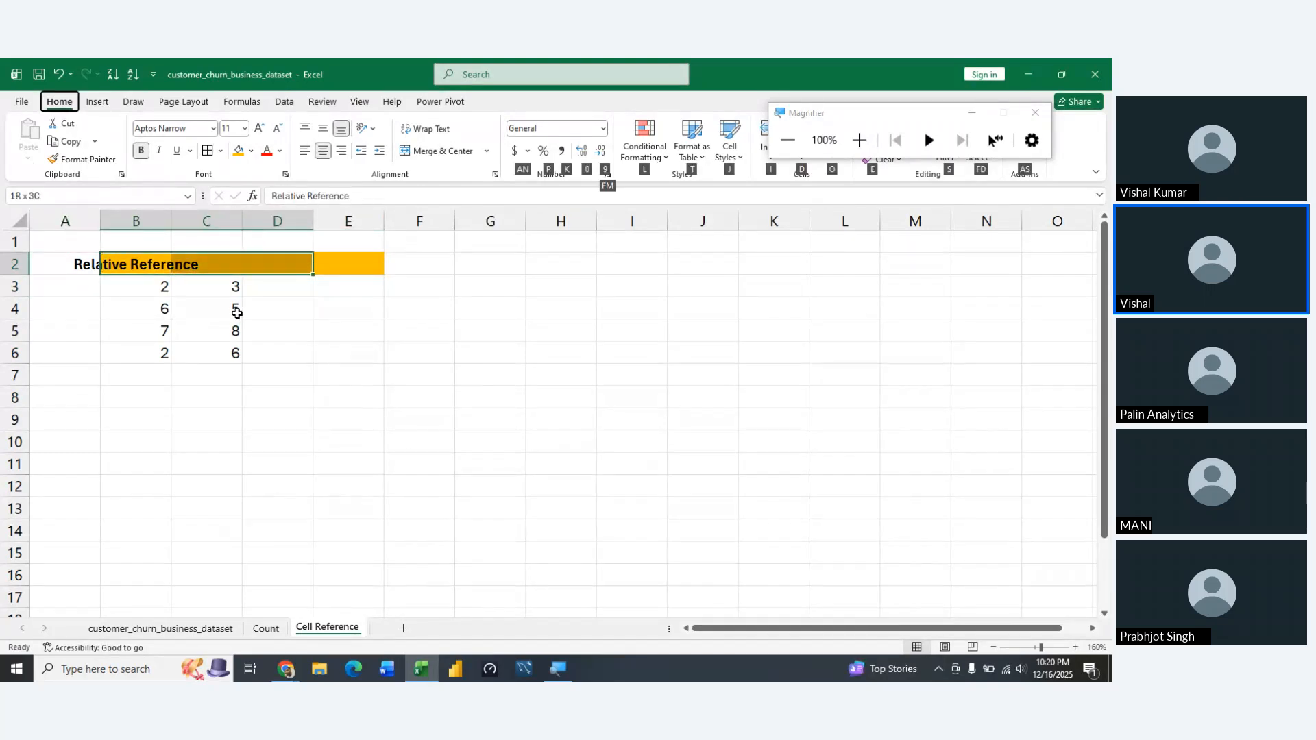
# Clear all content and formatting from the leftover orange cell E2
pyautogui.press('Right')
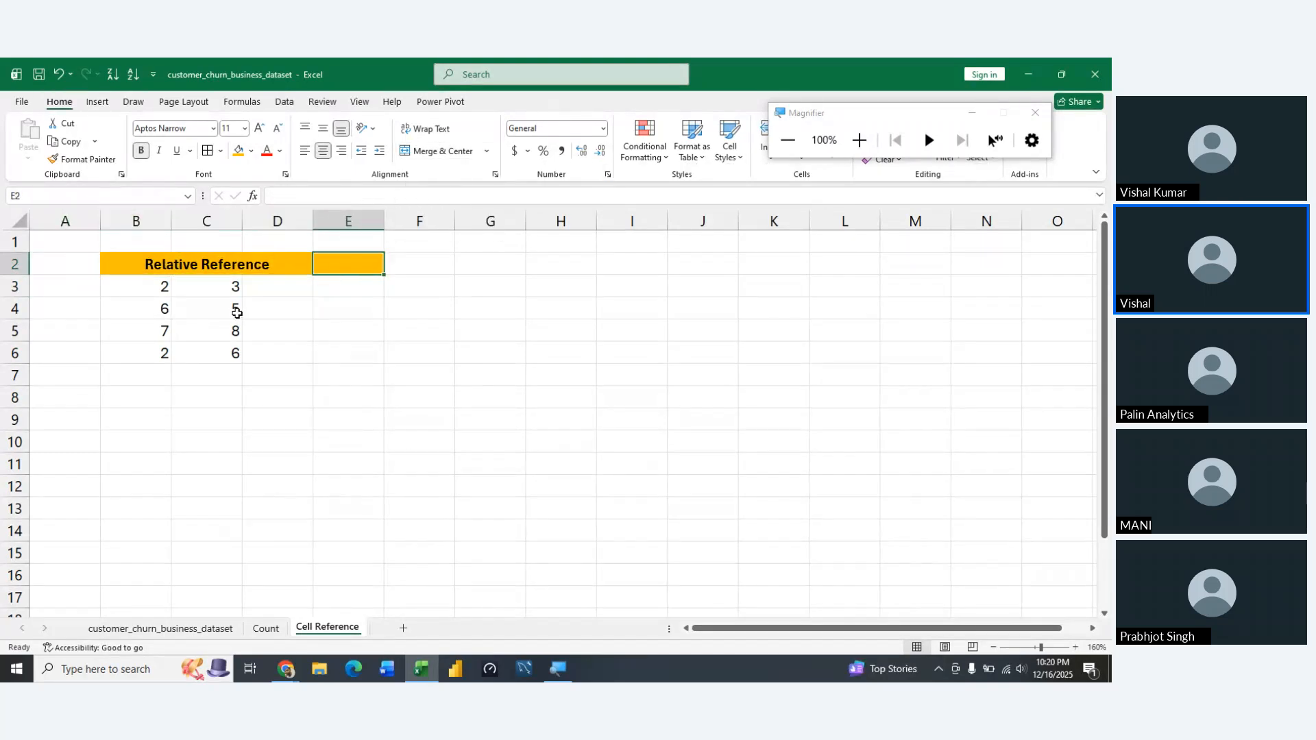
pyautogui.press('alt')
pyautogui.press('h')
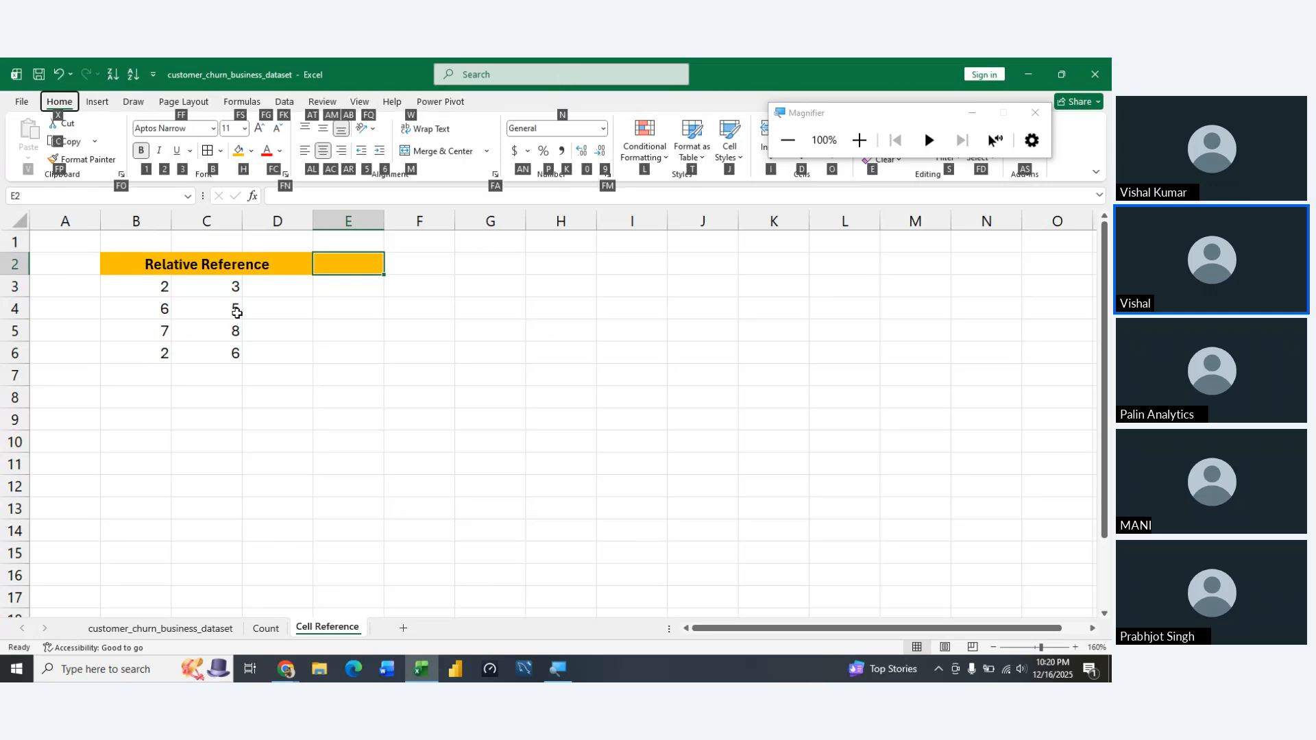
pyautogui.press('e')
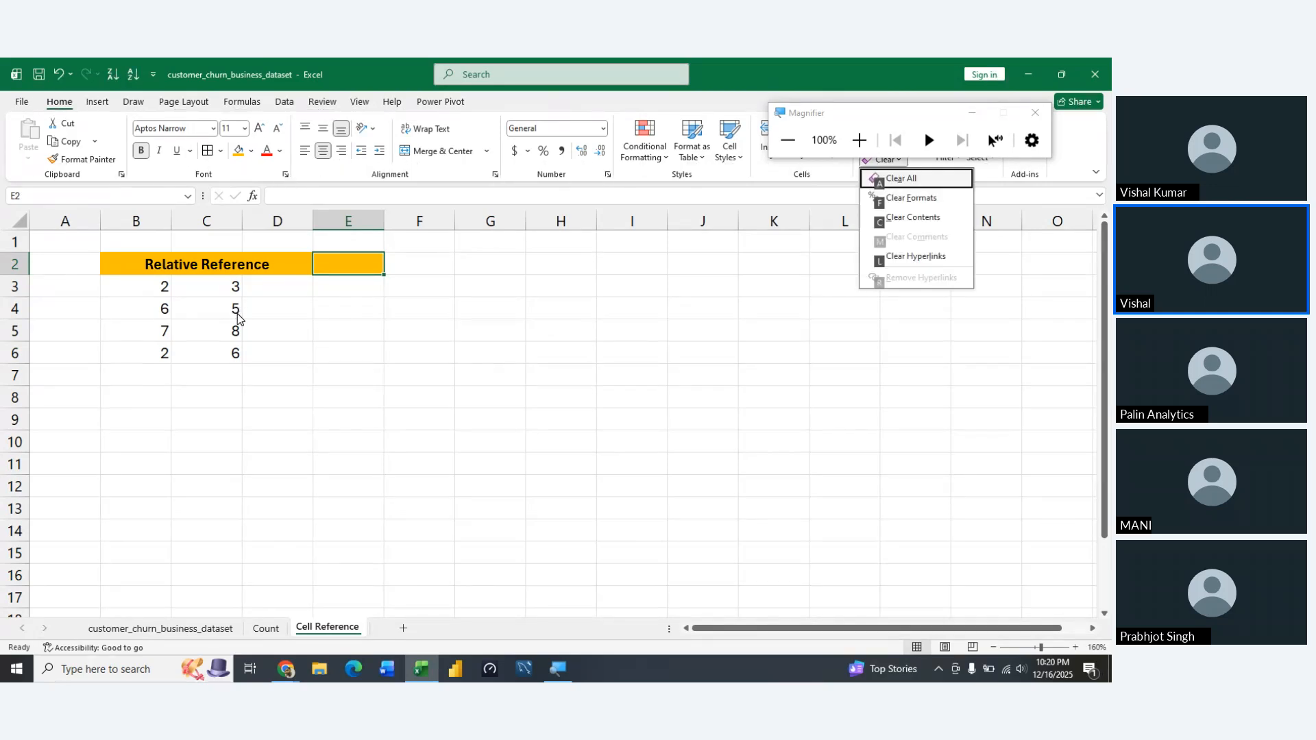
pyautogui.press('a')
# Enter the formula =B3*C3 in D3 to multiply the two values in that row
pyautogui.press('Left')
pyautogui.press('Left')
pyautogui.press('Down')
pyautogui.press('Down')
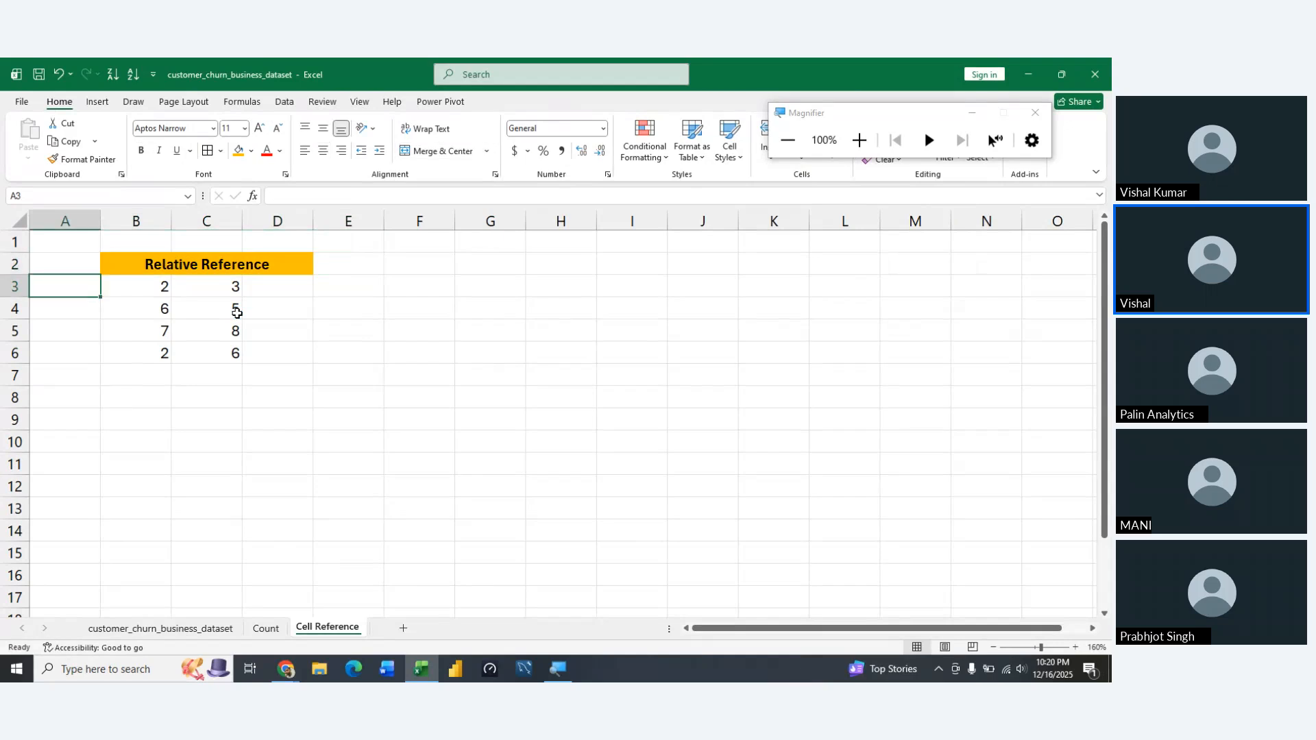
pyautogui.press('Right')
pyautogui.press('Right')
pyautogui.press('Left')
pyautogui.press('Right')
pyautogui.press('Up')
pyautogui.press('Right')
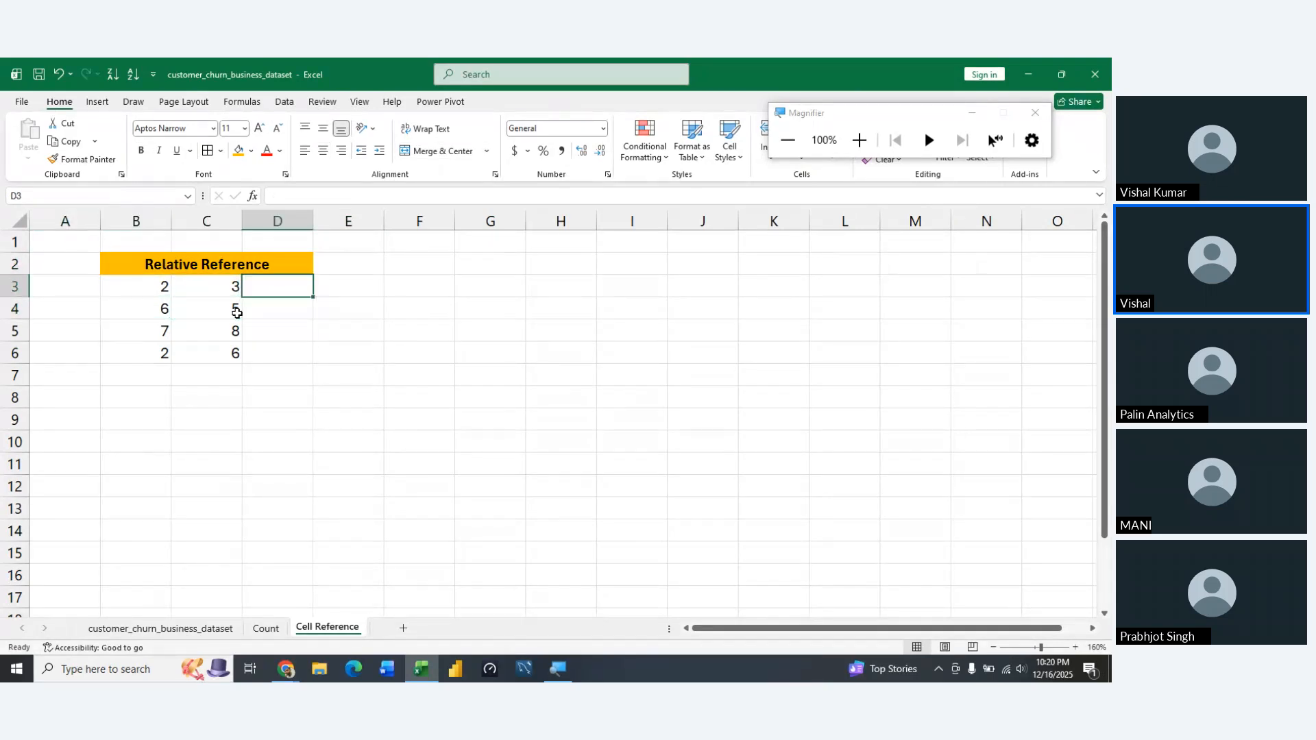
pyautogui.write('=')
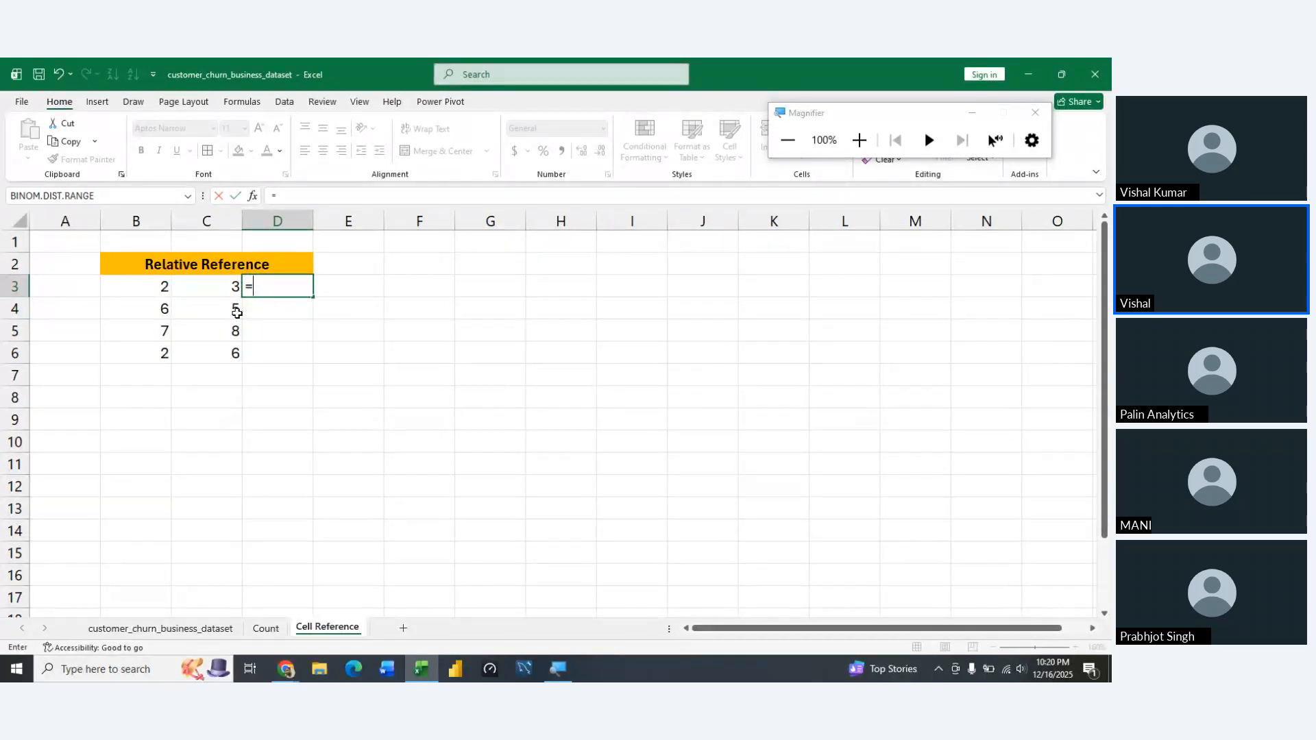
pyautogui.press('Left')
pyautogui.press('Left')
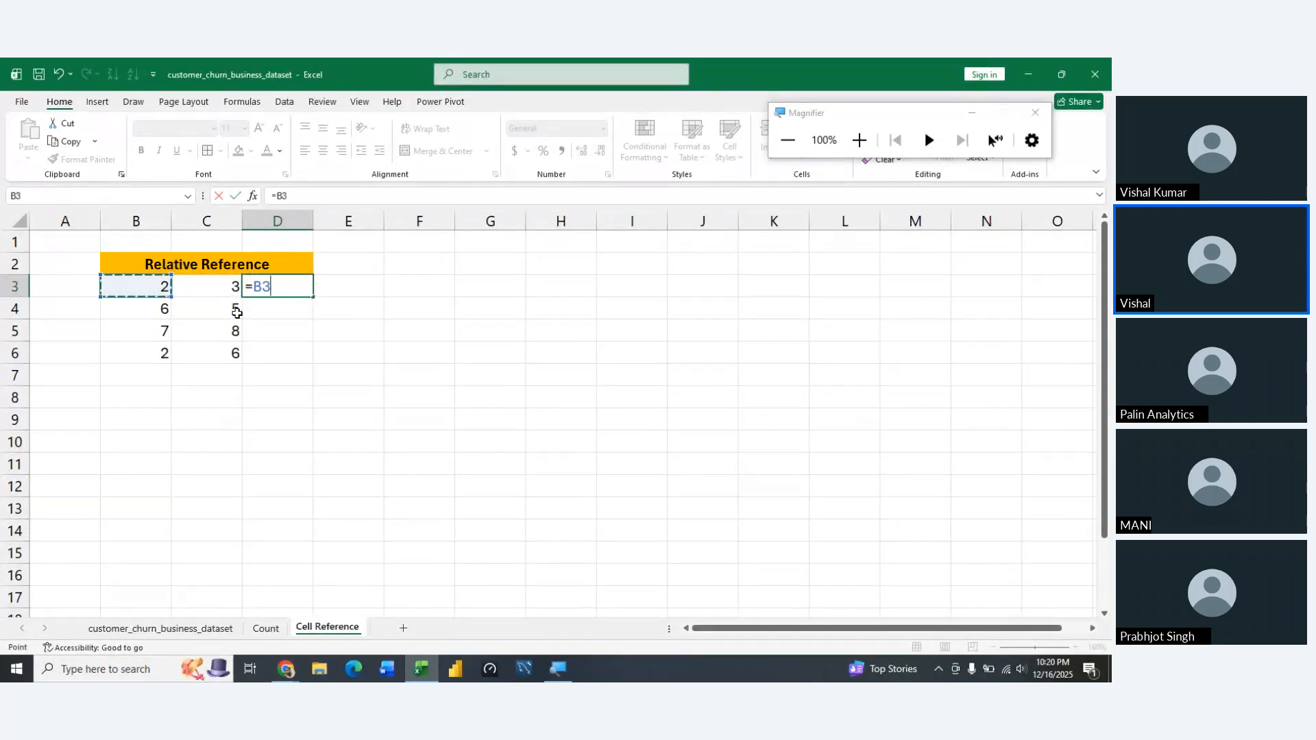
pyautogui.write('*')
pyautogui.press('Left')
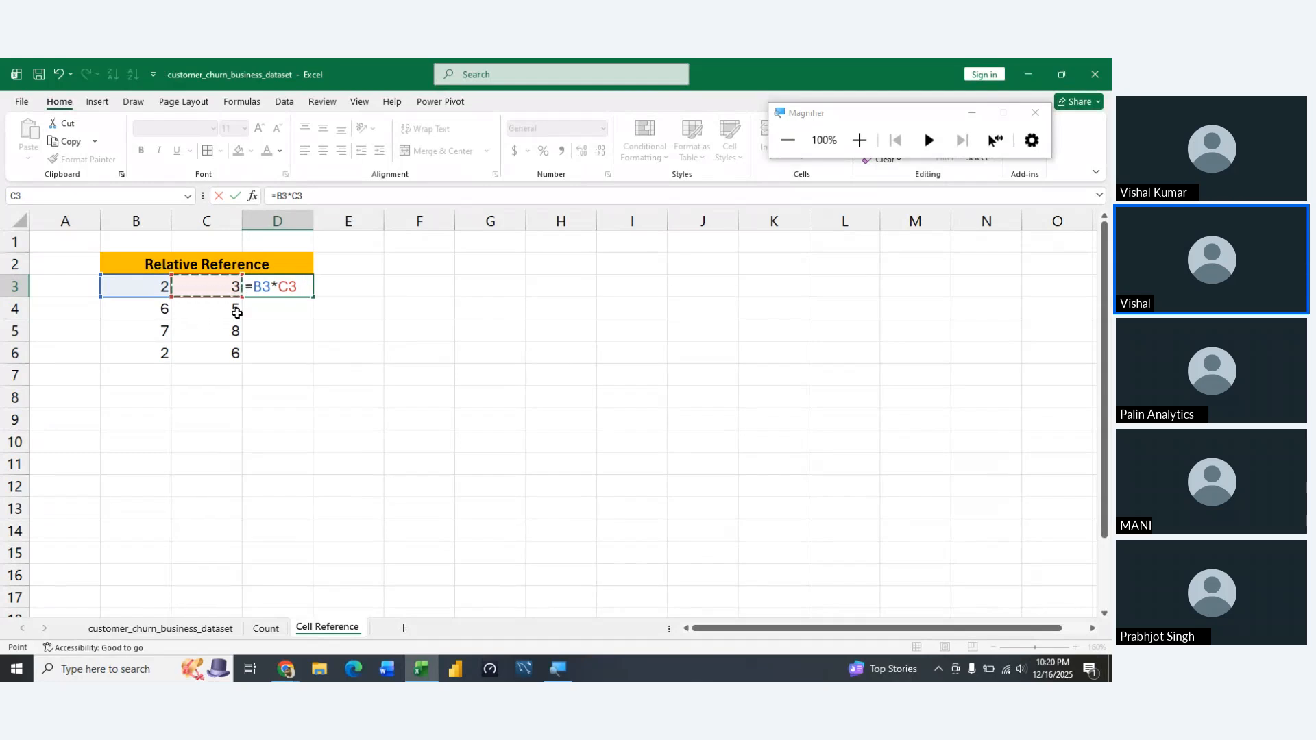
pyautogui.press('Return')
# Fill the multiplication formula from D3 down through D6
pyautogui.press('Up')
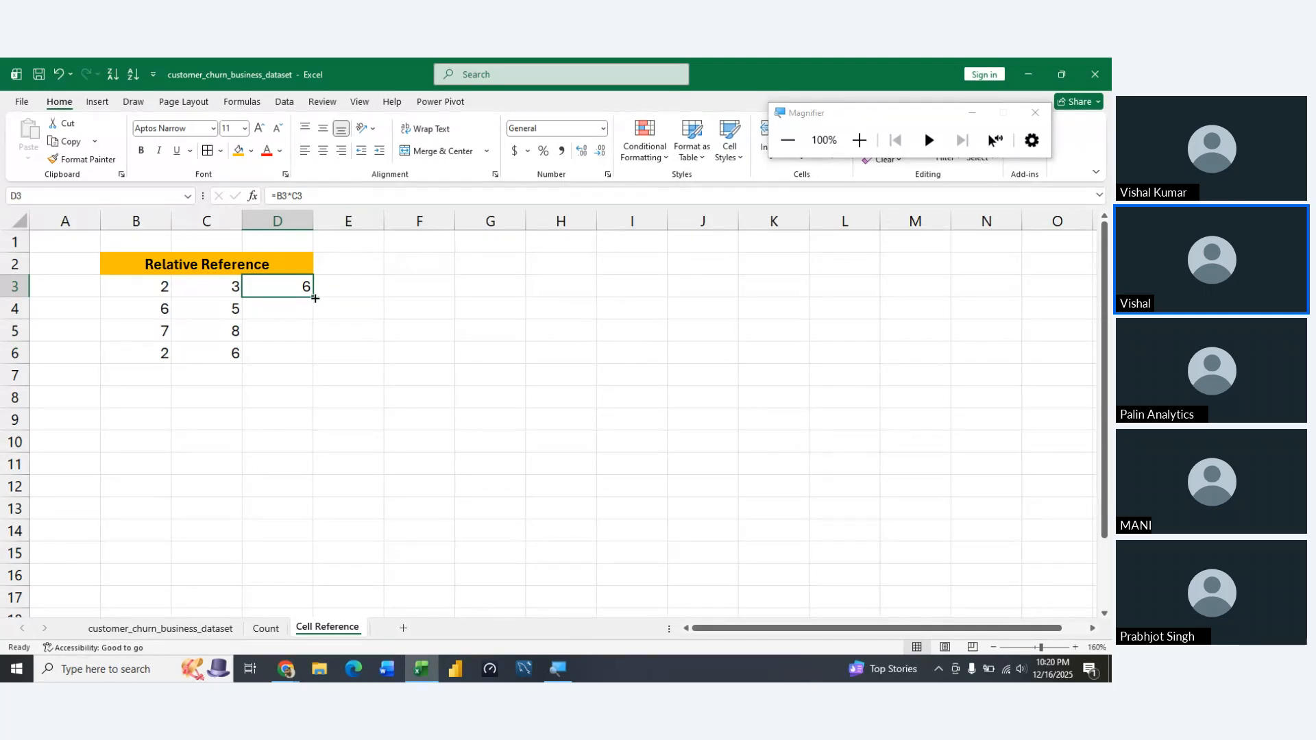
pyautogui.moveTo(314, 298); pyautogui.dragTo(313, 355)
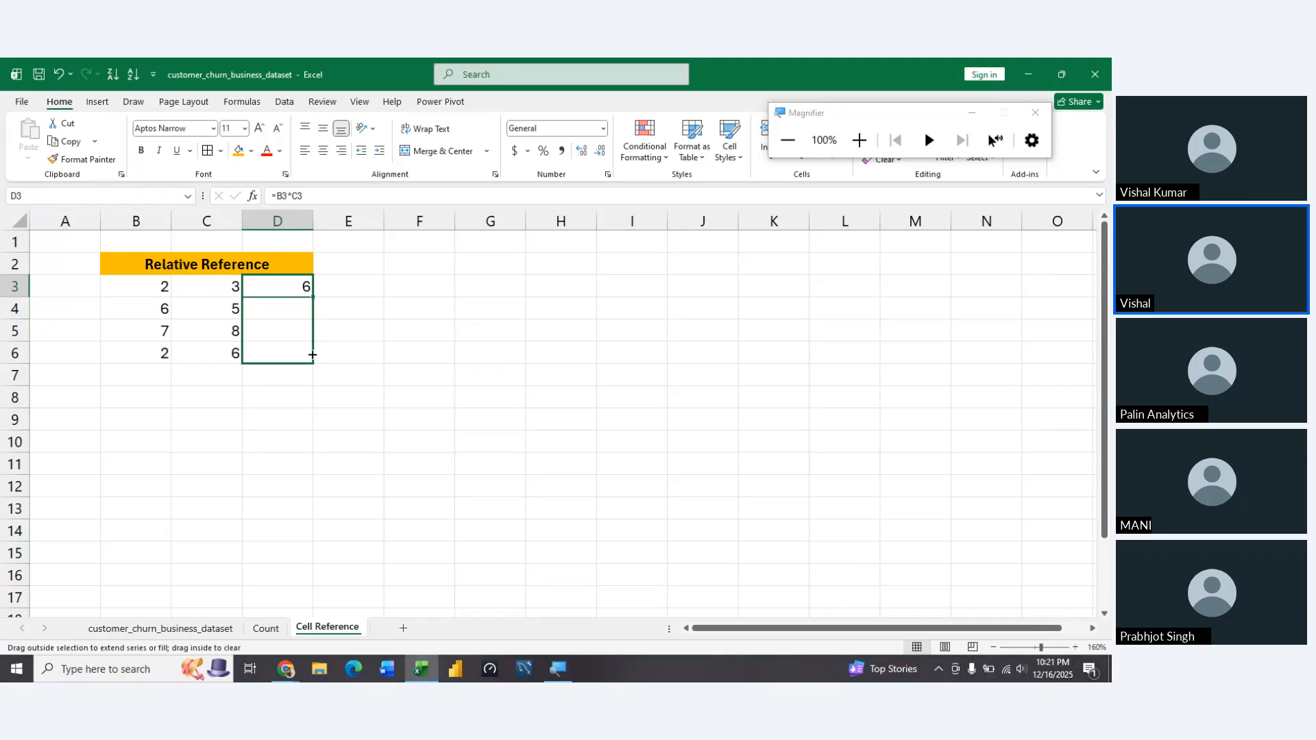
pyautogui.moveTo(313, 355); pyautogui.dragTo(312, 355)
pyautogui.click(376, 360)
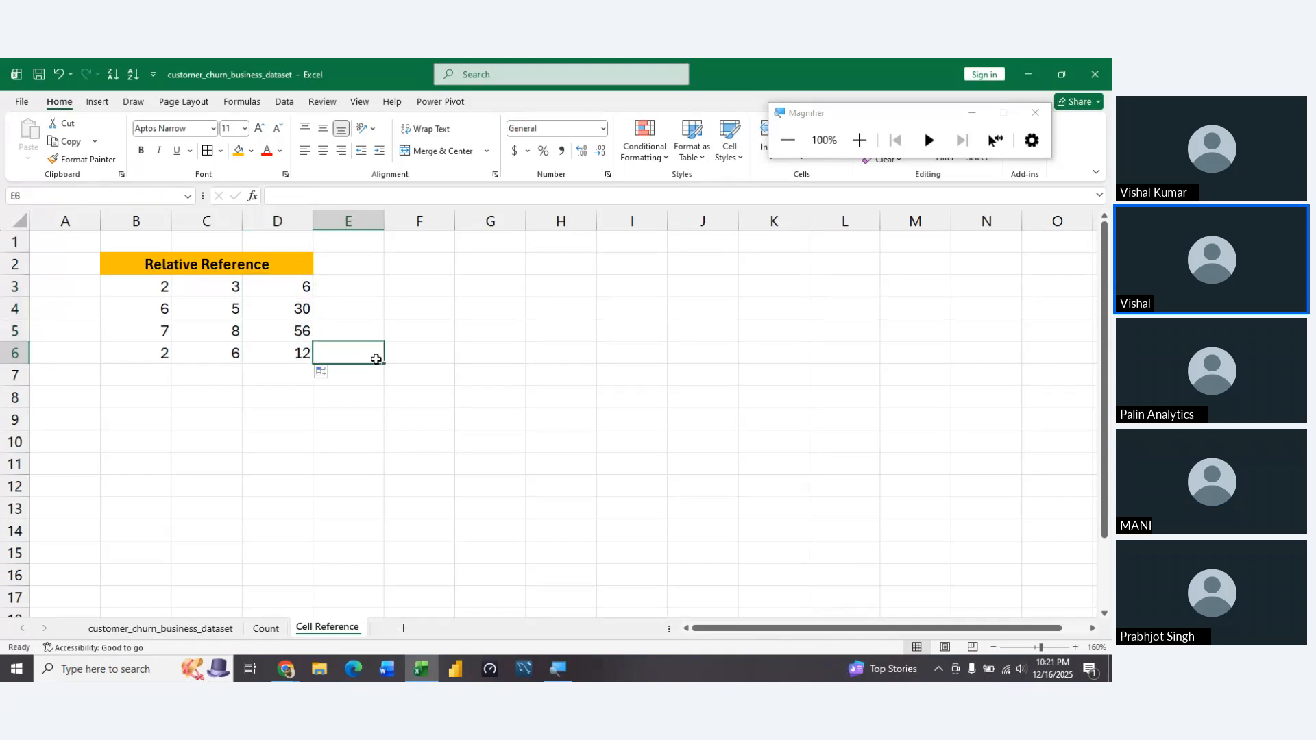
# Examine the copied multiplication formulas in D3:D6 to compare how their cell references shift from row to row
pyautogui.press('Left')
pyautogui.press('Up')
pyautogui.press('Up')
pyautogui.press('Up')
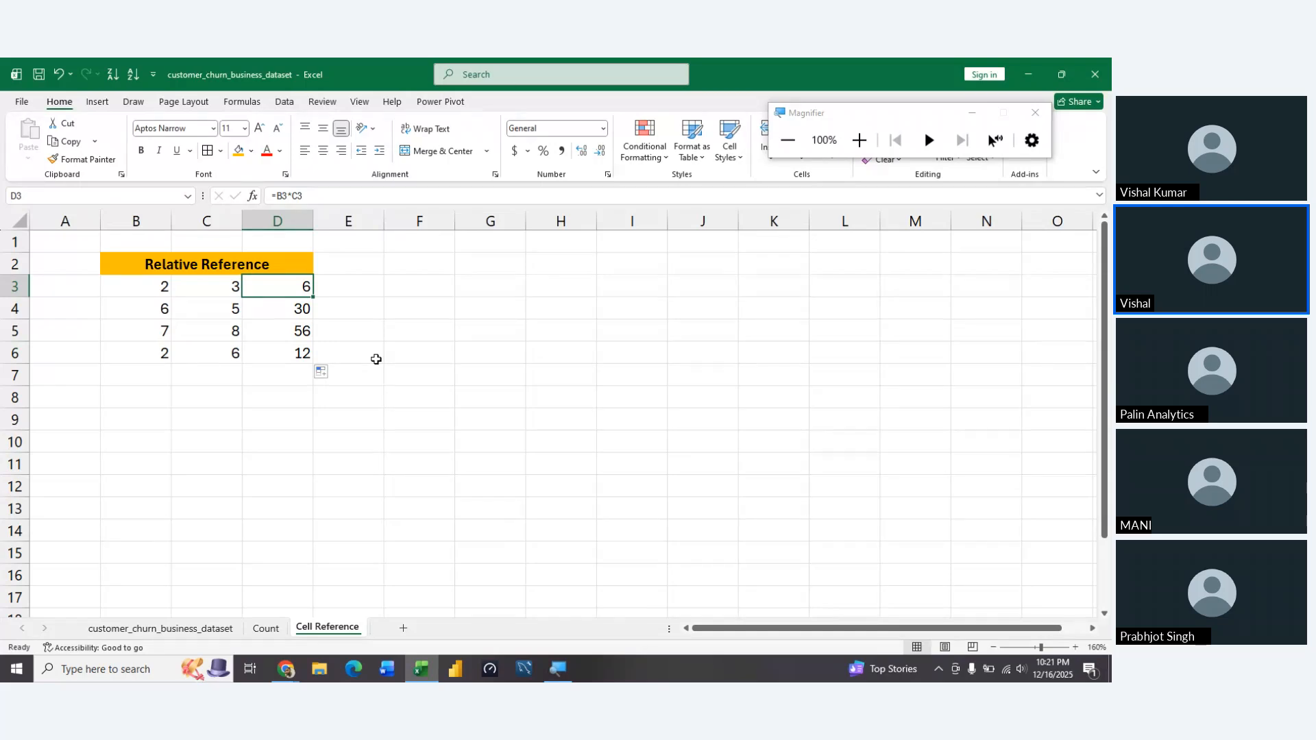
pyautogui.press('Down')
pyautogui.press('F2')
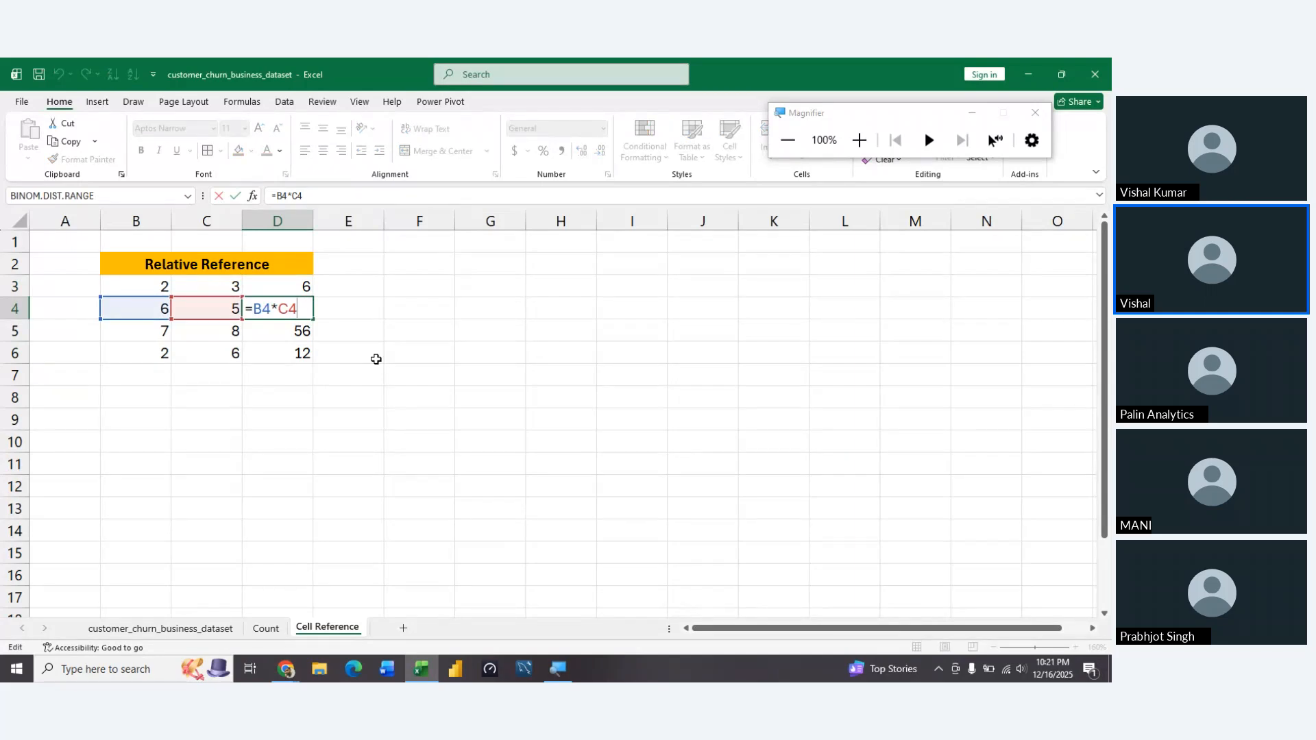
pyautogui.press('Return')
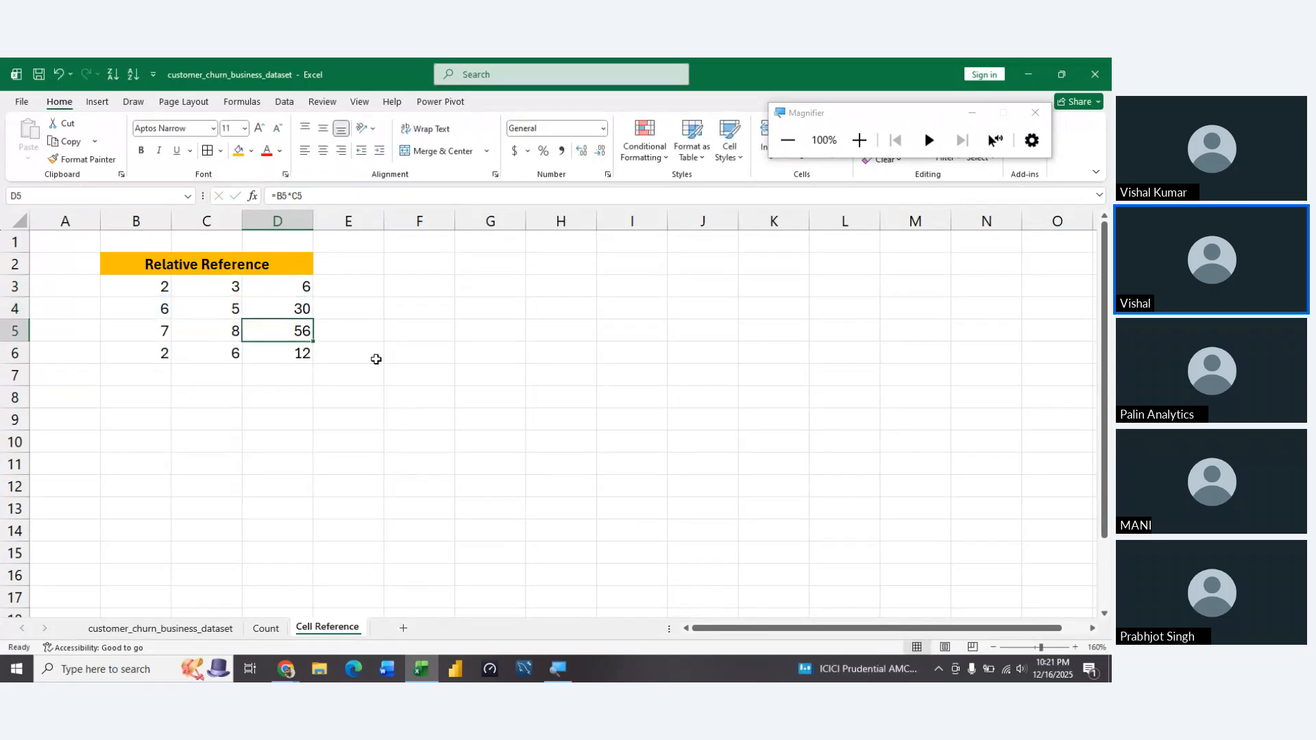
pyautogui.press('F2')
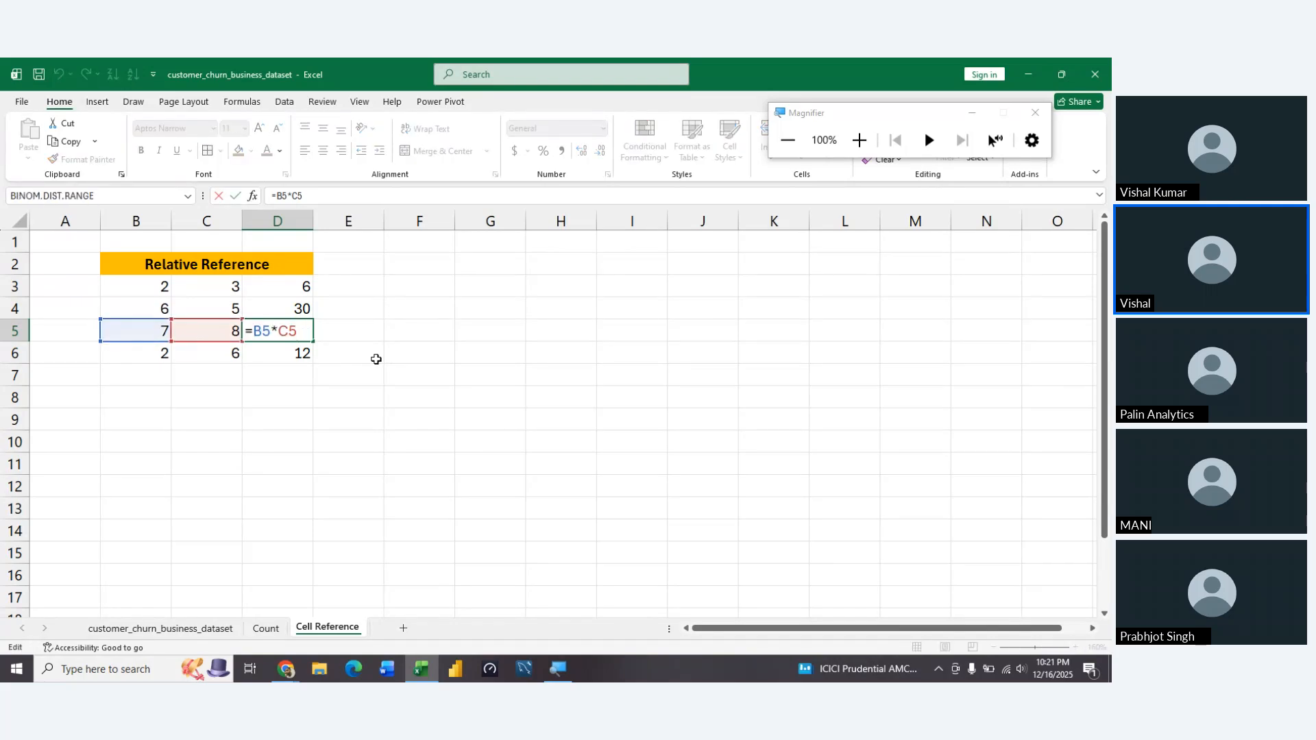
pyautogui.press('Return')
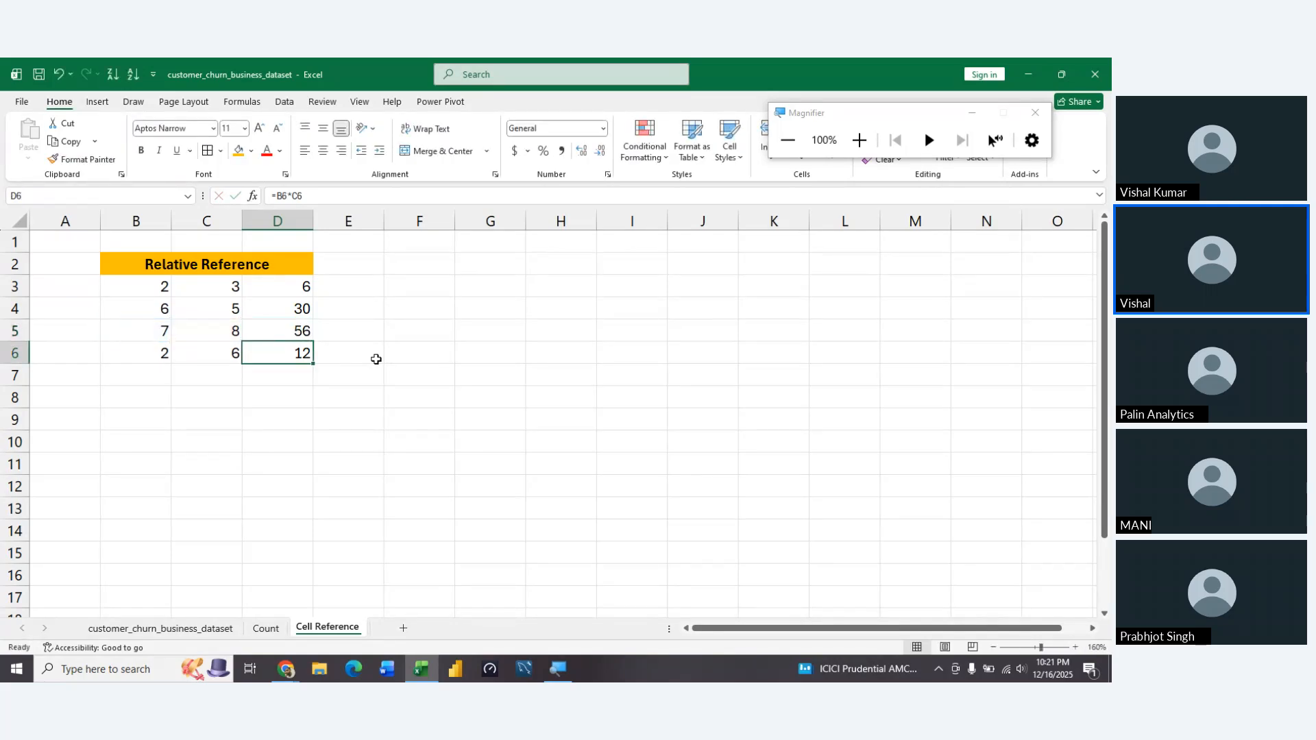
# Apply all borders to the whole Relative Reference table, B2:D6
pyautogui.press('Up')
pyautogui.press('Up')
pyautogui.press('Up')
pyautogui.hotkey('shift', 'Down')
pyautogui.hotkey('shift', 'Down')
pyautogui.hotkey('shift', 'Down')
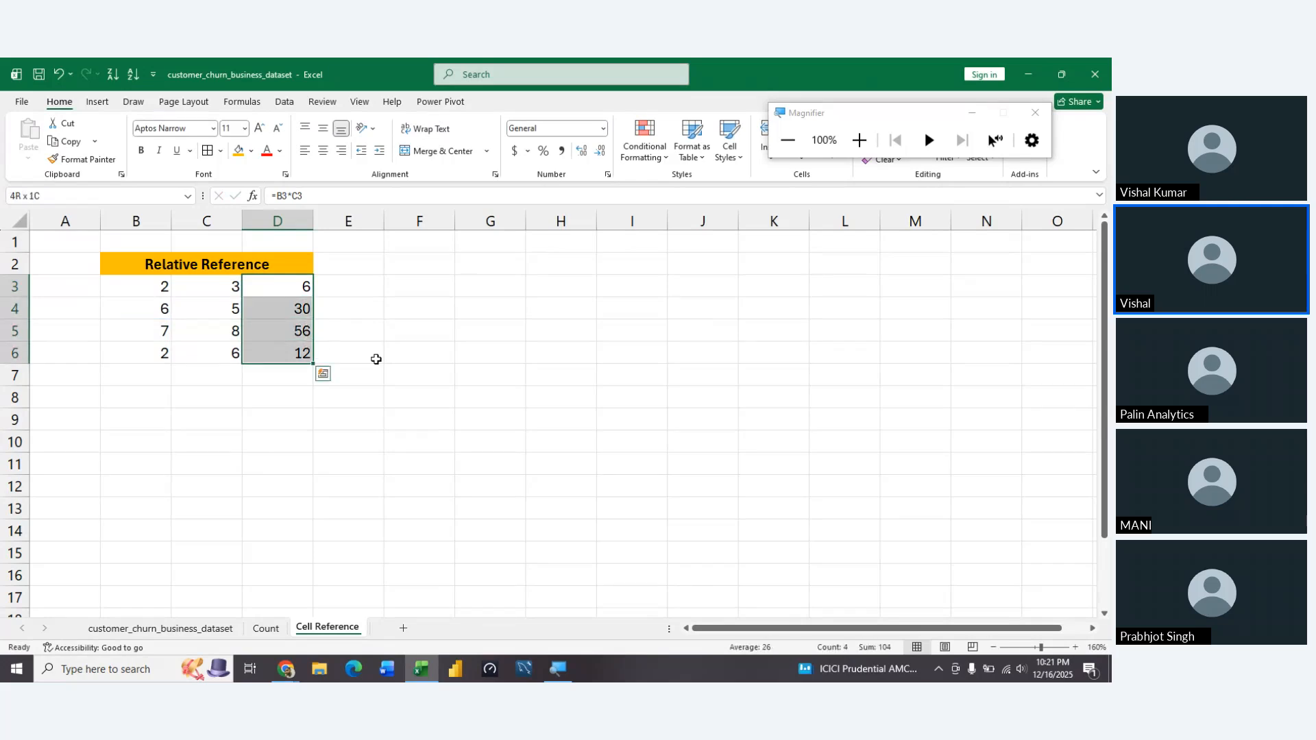
pyautogui.hotkey('ctrl', 'a')
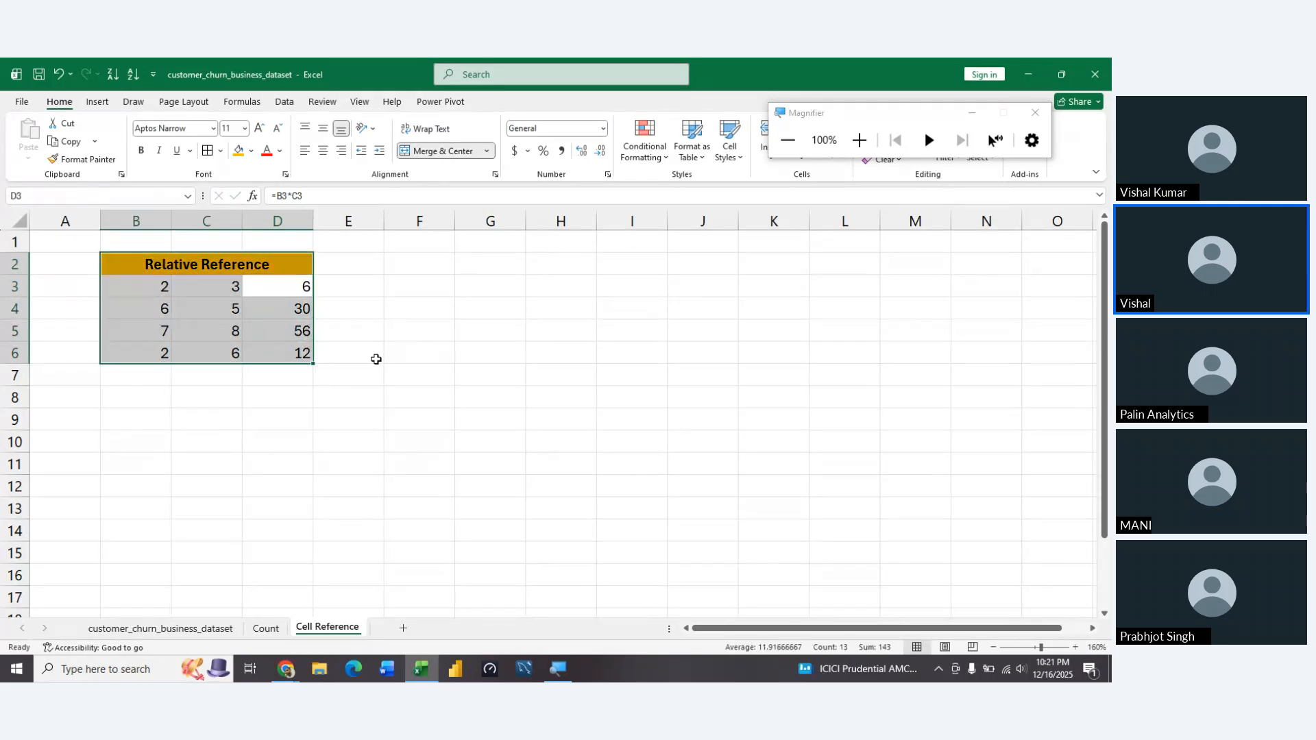
pyautogui.hotkey('alt', 'h')
pyautogui.press('b')
pyautogui.press('a')
pyautogui.press('Left')
pyautogui.press('Right')
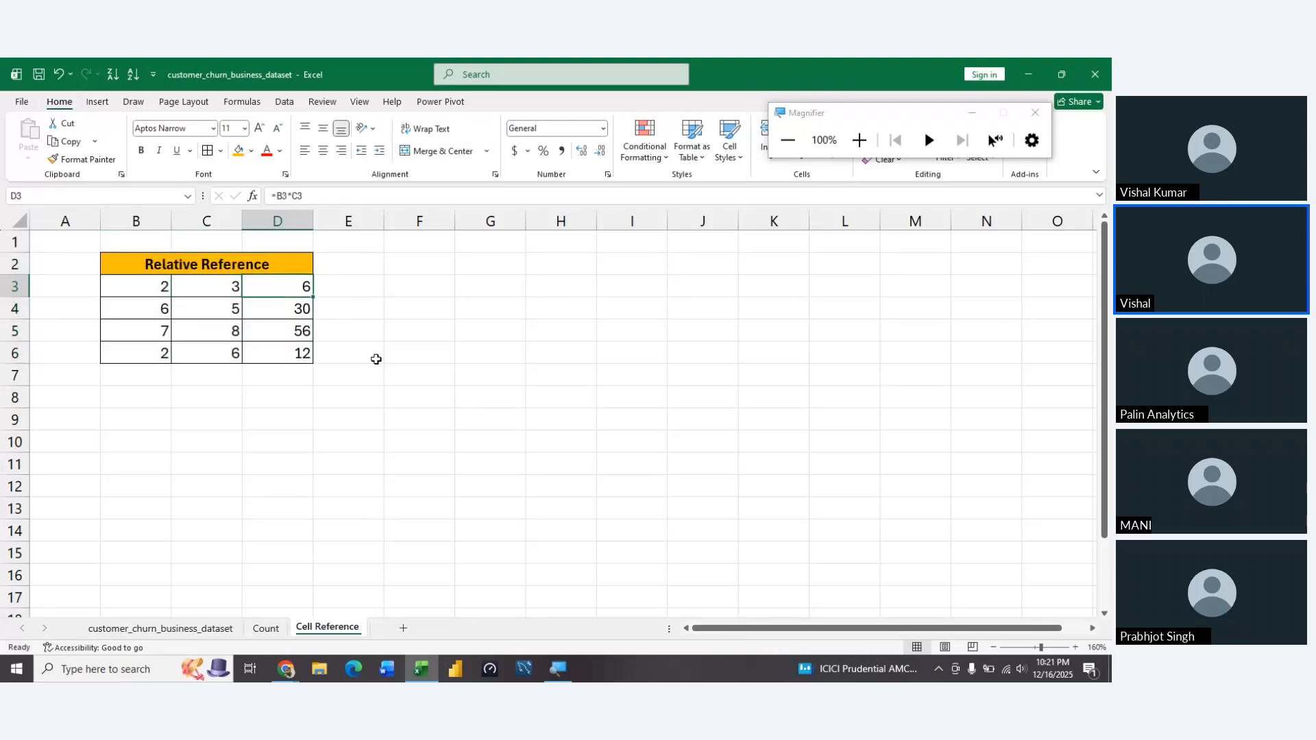
pyautogui.press('Down')
pyautogui.press('Down')
pyautogui.press('Down')
pyautogui.press('Up')
pyautogui.press('Up')
pyautogui.press('Up')
pyautogui.press('Down')
pyautogui.press('Down')
pyautogui.press('Down')
pyautogui.press('Down')
pyautogui.press('Up')
pyautogui.press('Down')
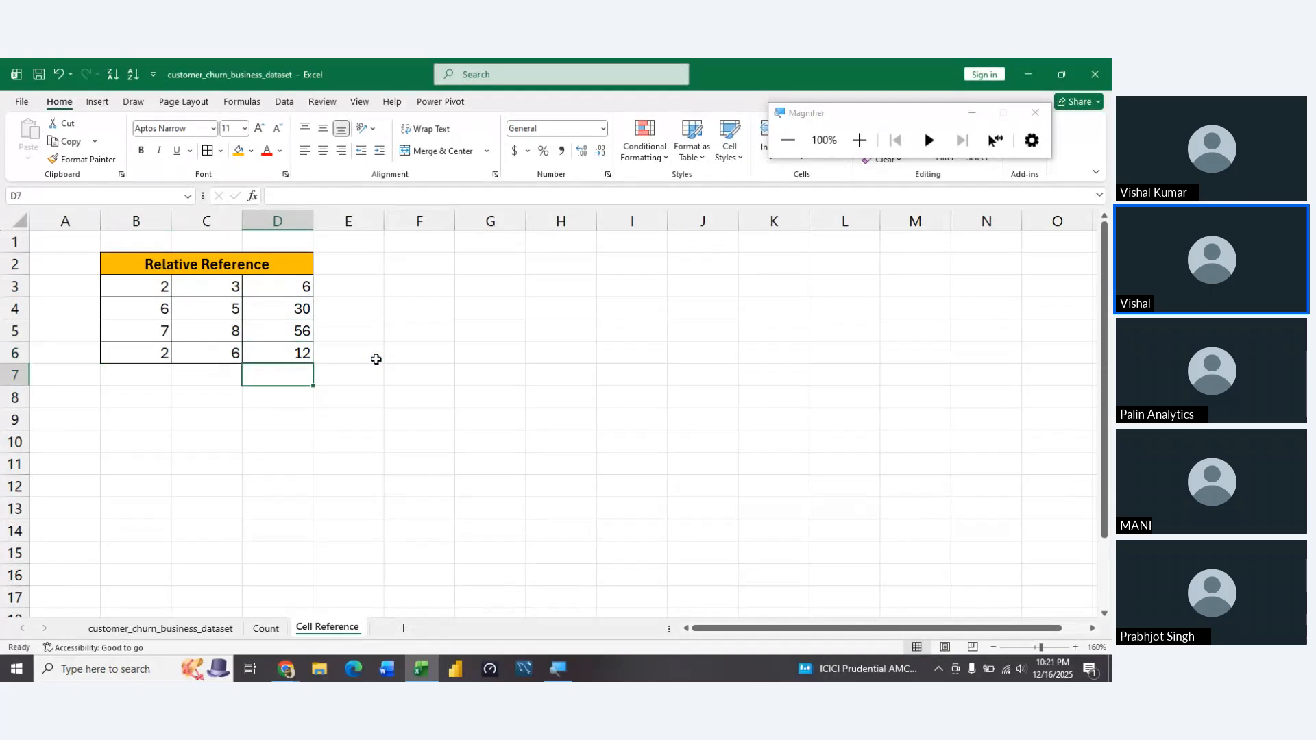
# Center the contents of the Relative Reference table B2:D6 horizontally
pyautogui.press('Up')
pyautogui.press('Up')
pyautogui.press('Up')
pyautogui.press('Up')
pyautogui.hotkey('ctrl', 'a')
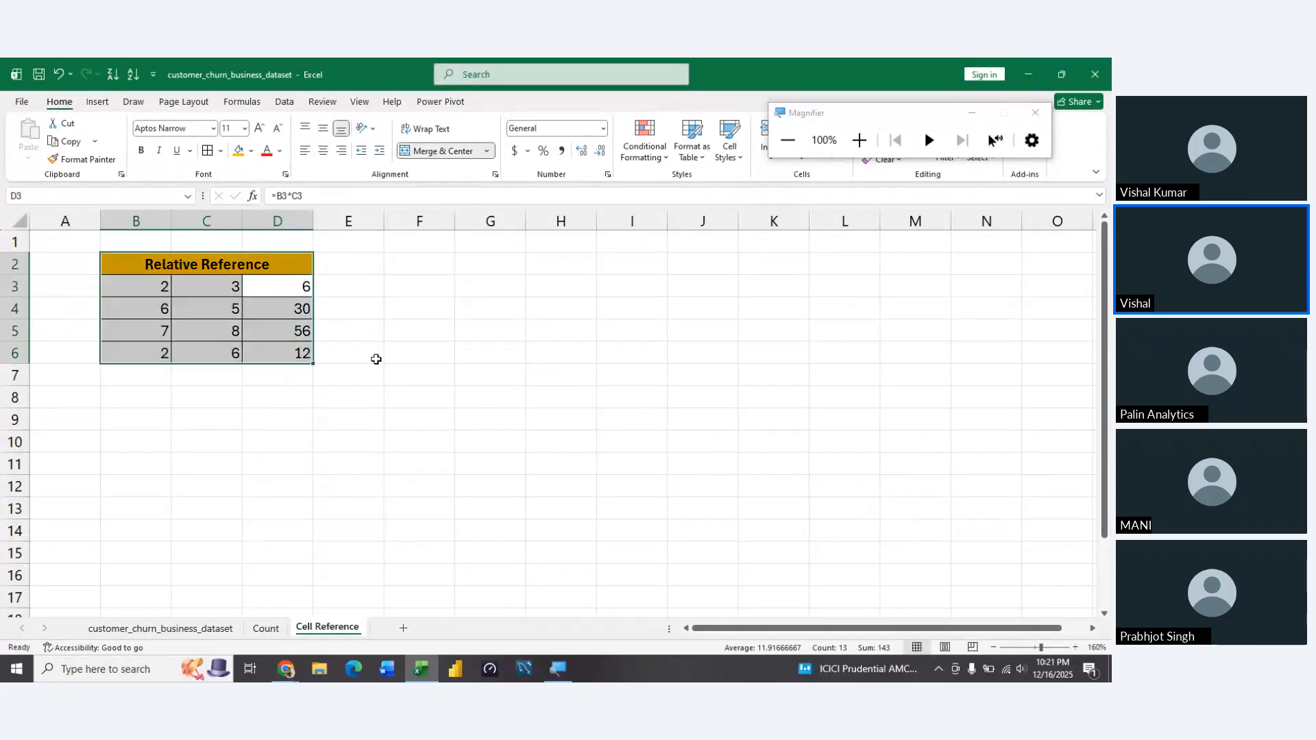
pyautogui.hotkey('alt', 'h')
pyautogui.press('a')
pyautogui.press('c')
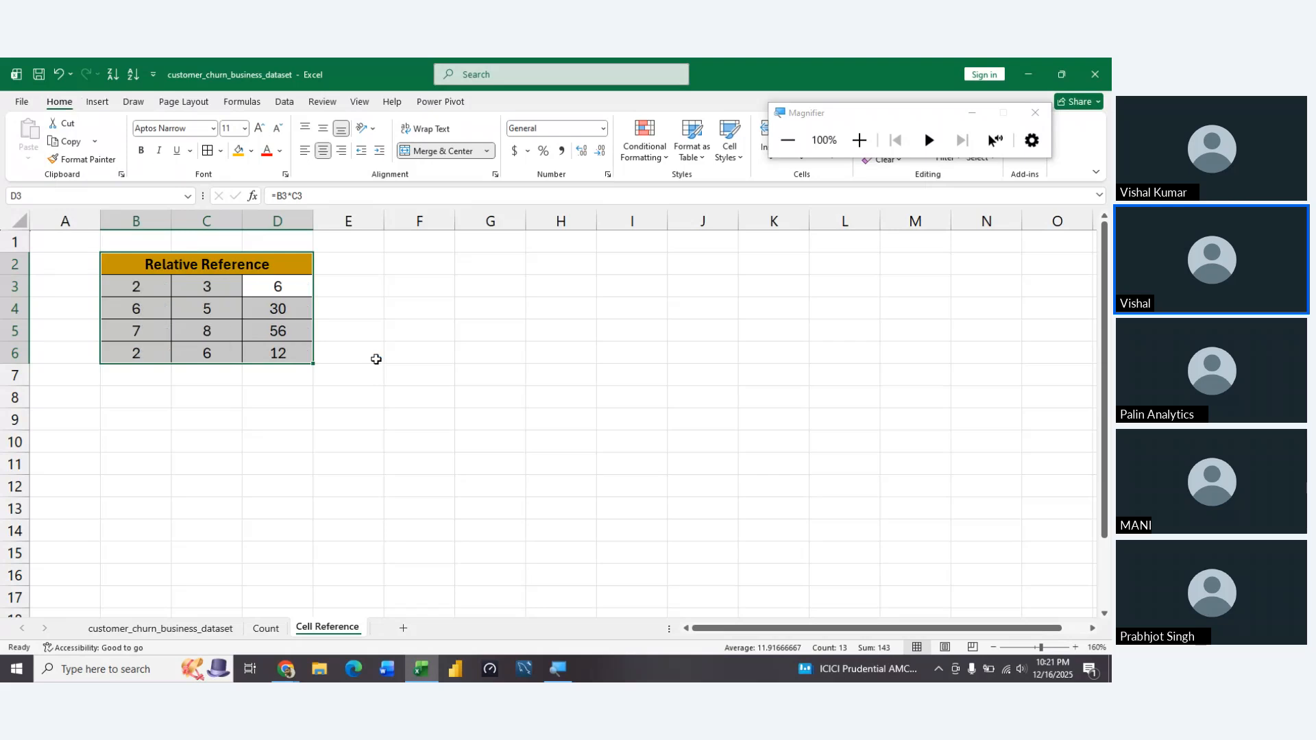
pyautogui.press('Right')
pyautogui.press('Left')
pyautogui.press('Left')
pyautogui.press('Right')
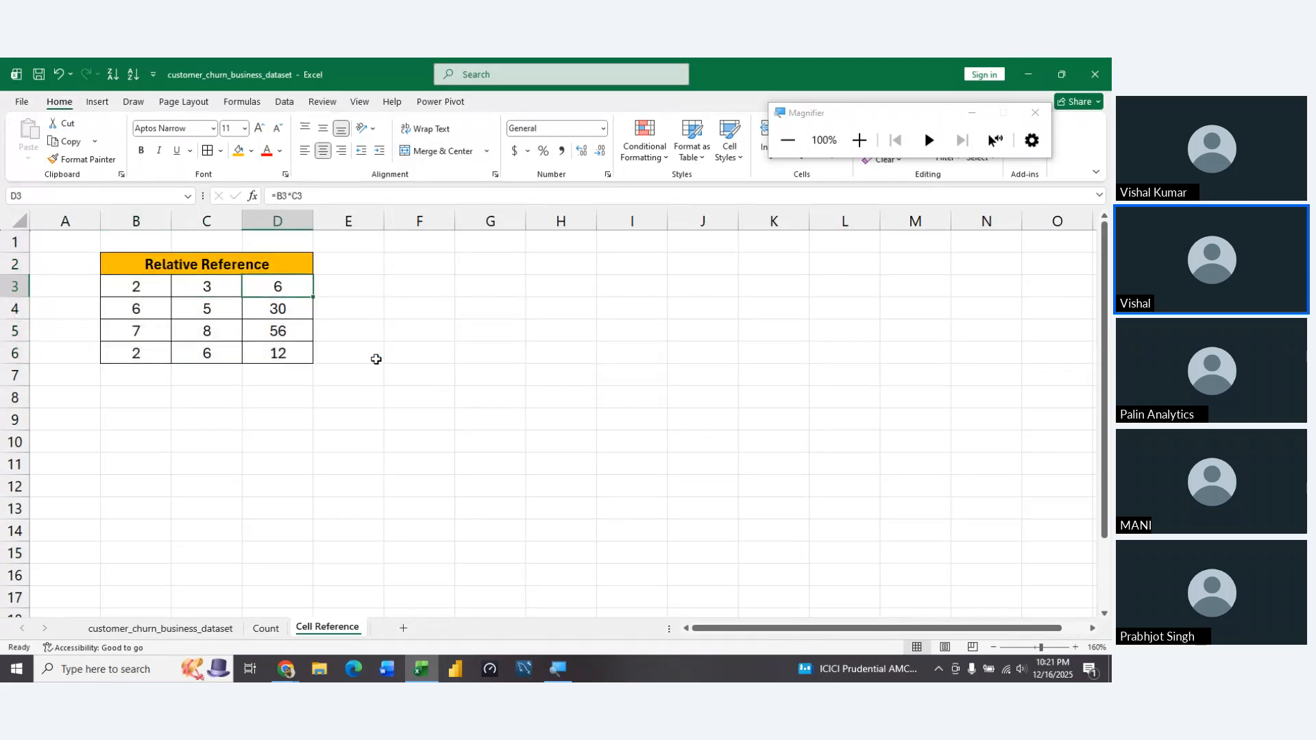
# Review the result cells D3:D6 and inspect the references used by the formula in D3
pyautogui.press('Down')
pyautogui.press('Down')
pyautogui.press('Down')
pyautogui.press('Up')
pyautogui.press('Up')
pyautogui.press('Up')
pyautogui.hotkey('shift', 'Down')
pyautogui.hotkey('shift', 'Down')
pyautogui.hotkey('shift', 'Down')
pyautogui.press('Up')
pyautogui.press('Down')
pyautogui.press('F2')
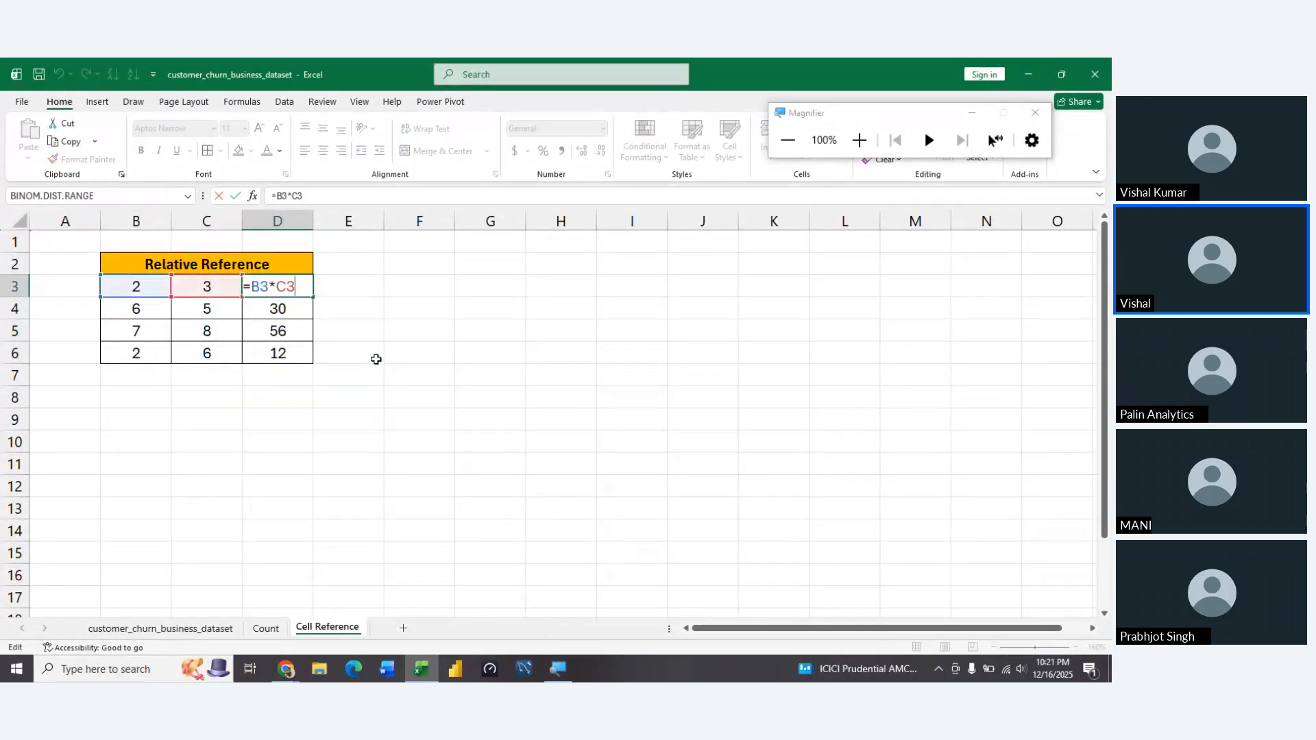
pyautogui.press('Return')
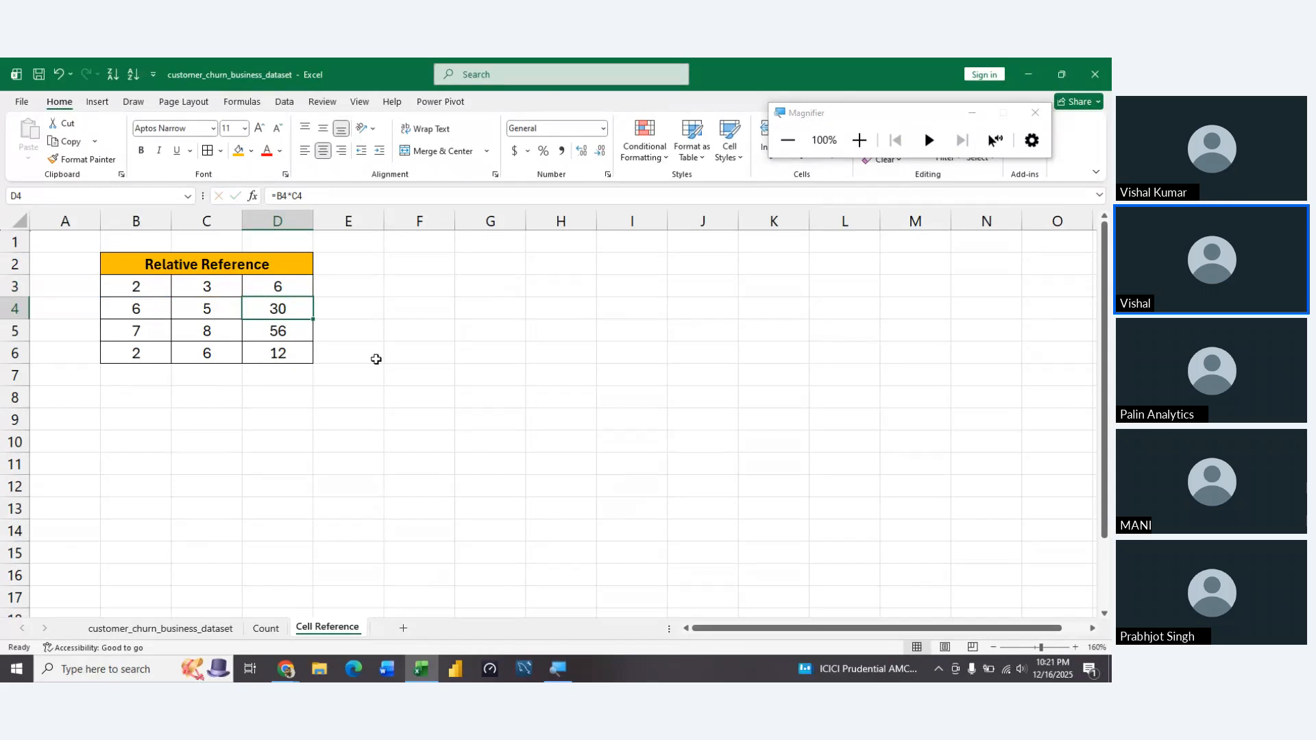
# Merge and center F2:H2 beside the Relative Reference table for a second example's title
pyautogui.press('Right')
pyautogui.press('Right')
pyautogui.press('Right')
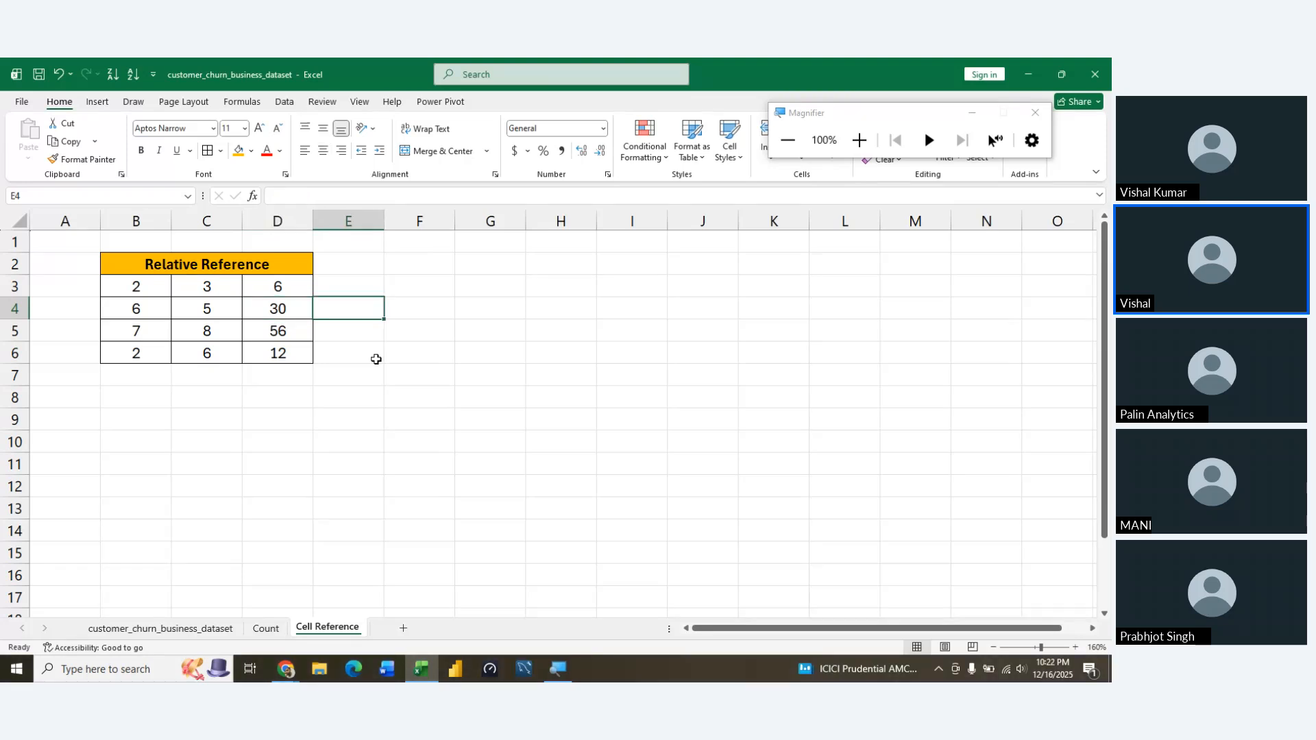
pyautogui.press('Left')
pyautogui.press('Up')
pyautogui.press('Up')
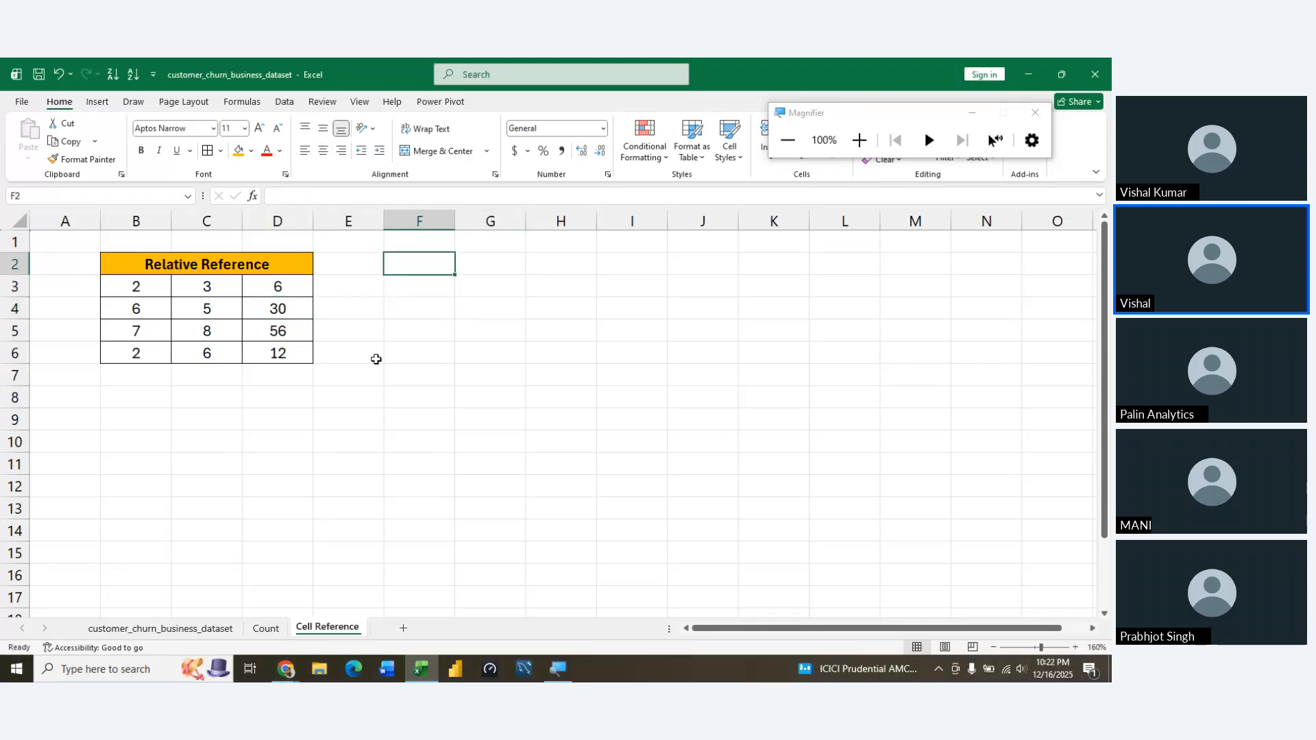
pyautogui.hotkey('shift', 'Right')
pyautogui.hotkey('shift', 'Right')
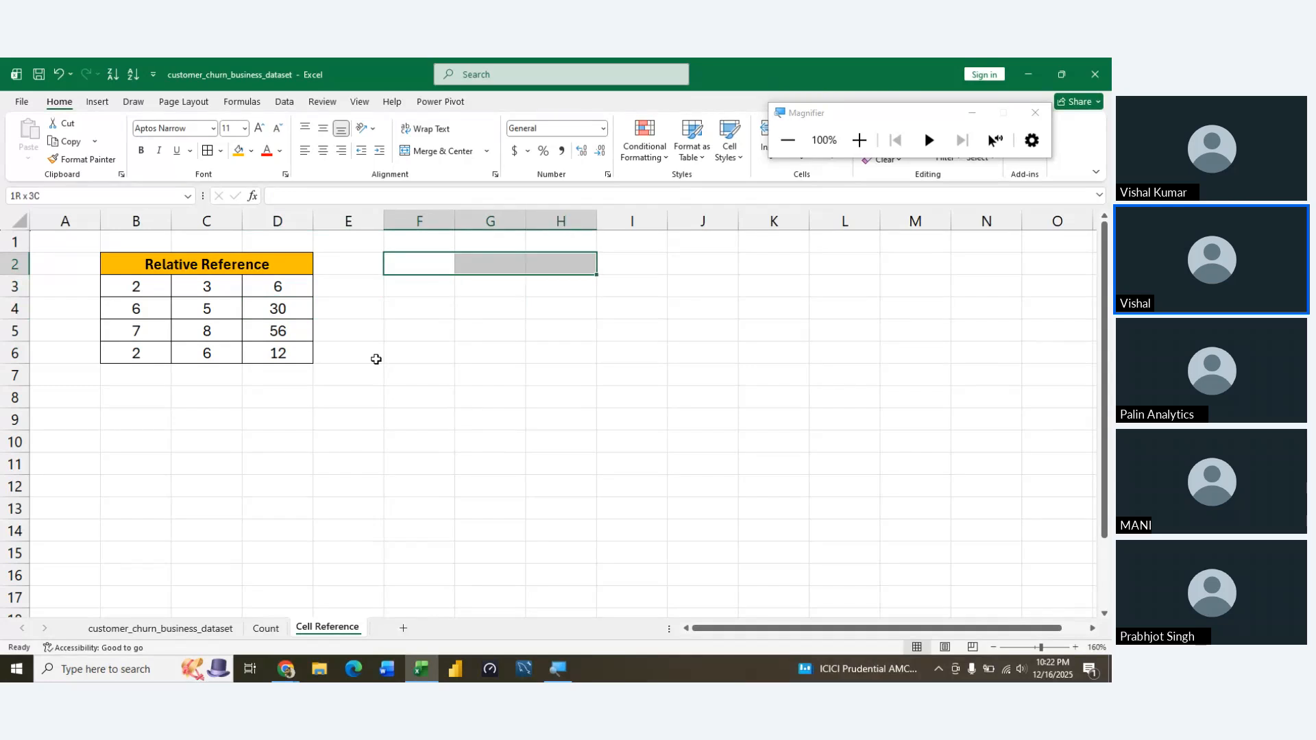
pyautogui.hotkey('alt', 'h')
pyautogui.press('m')
pyautogui.press('c')
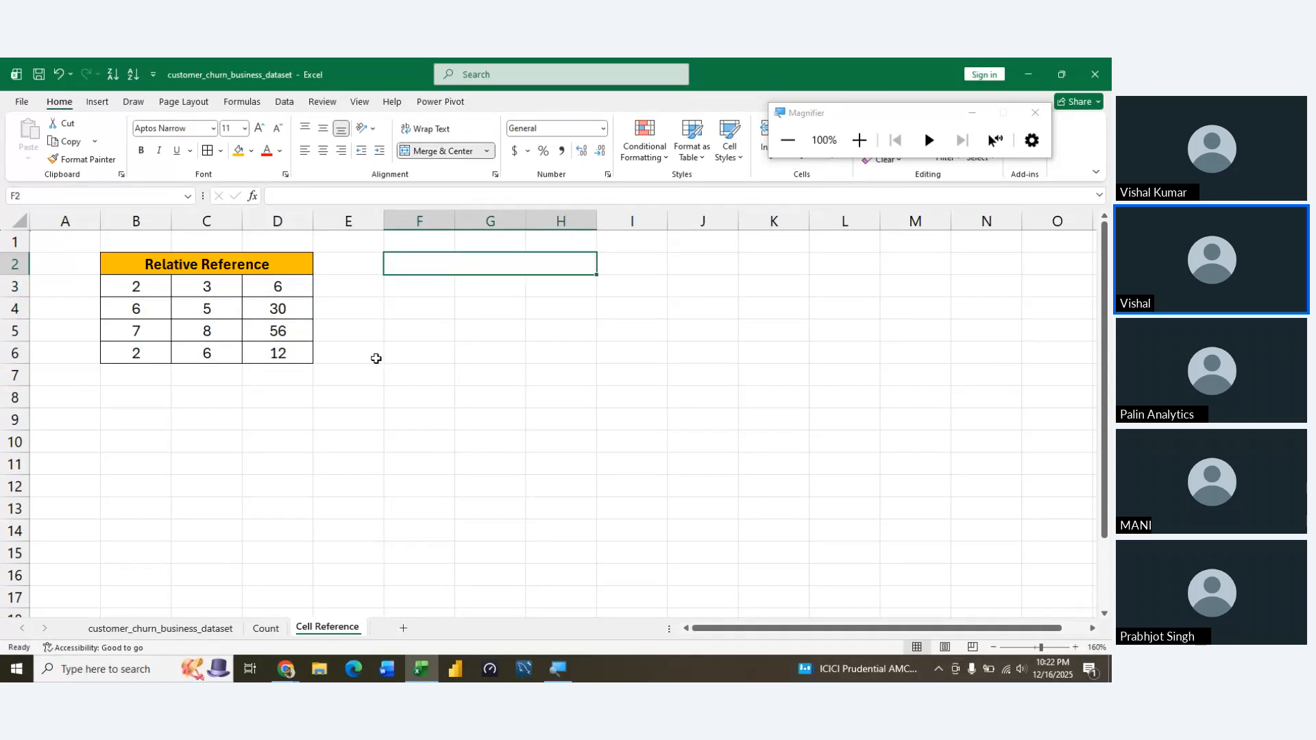
# Enter the title Absolute Reference in the merged cell F2:H2
pyautogui.write('Ab')
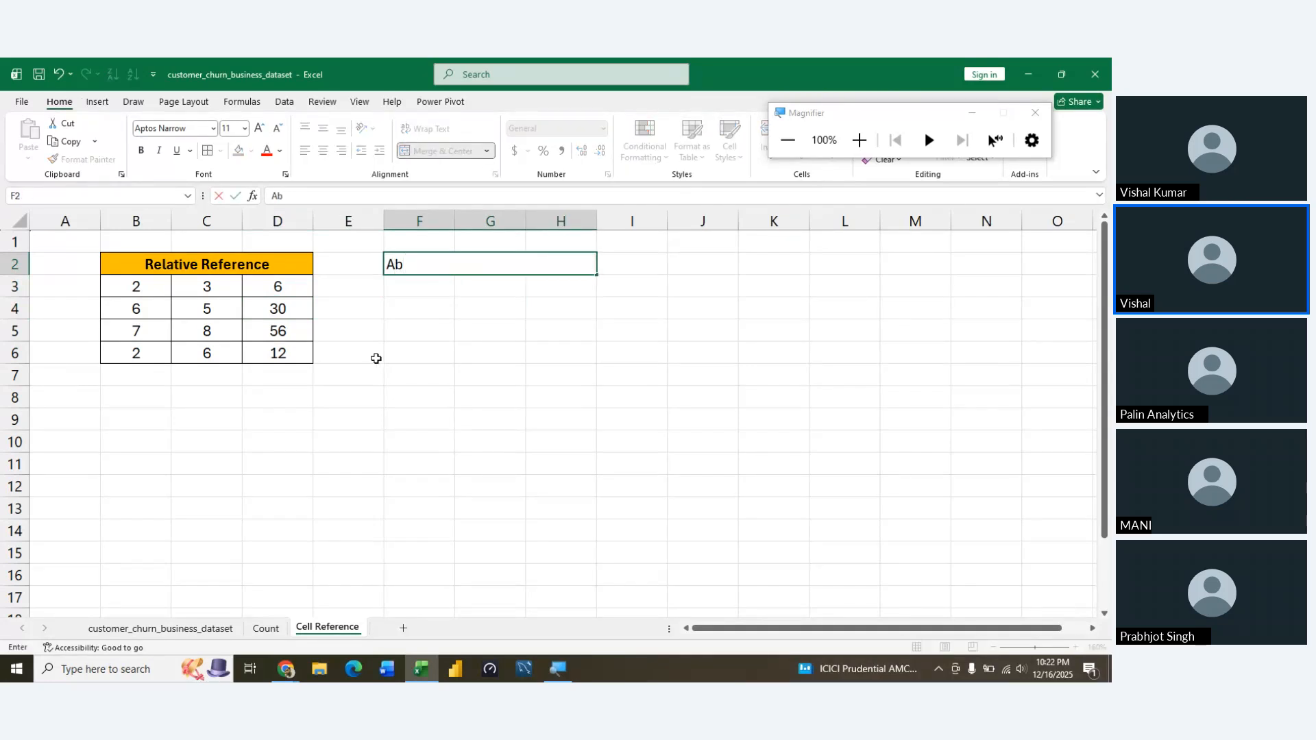
pyautogui.write('solute Reference')
pyautogui.press('Return')
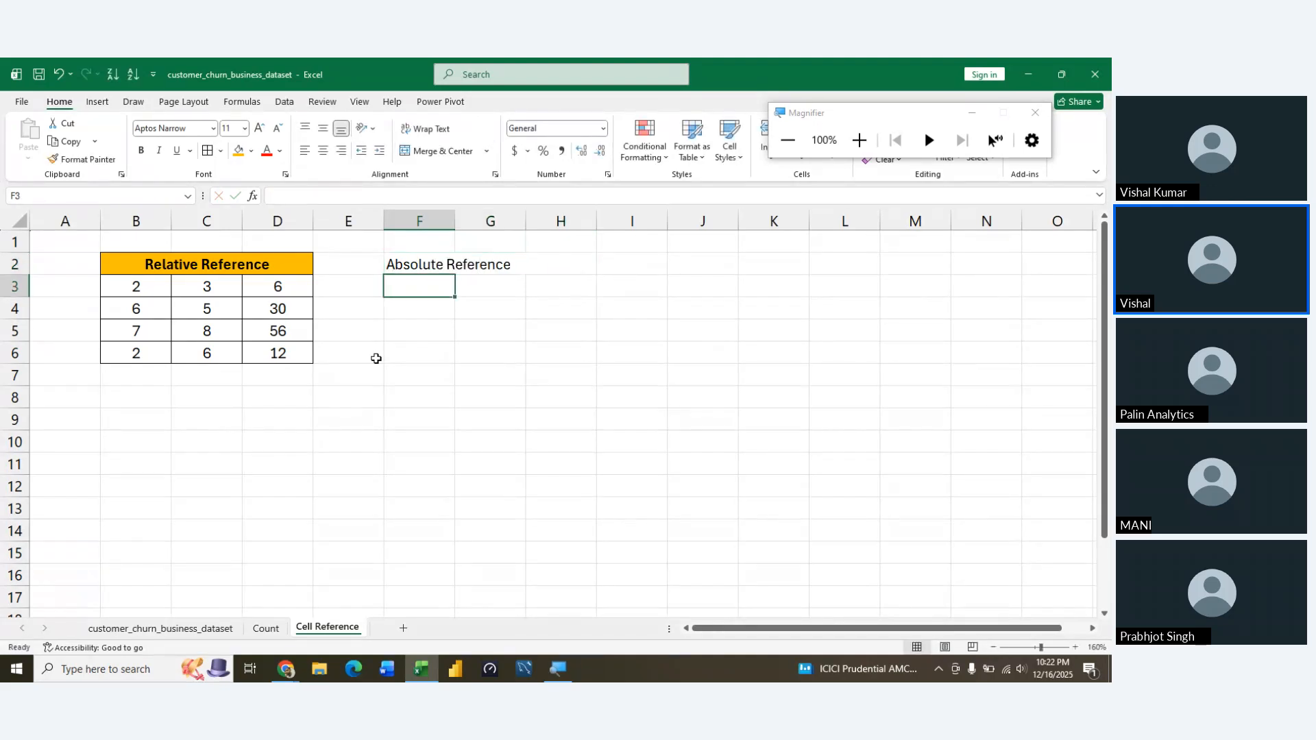
# Center the Absolute Reference title horizontally within its merged cell
pyautogui.press('Up')
pyautogui.hotkey('alt', 'h')
pyautogui.press('a')
pyautogui.press('c')
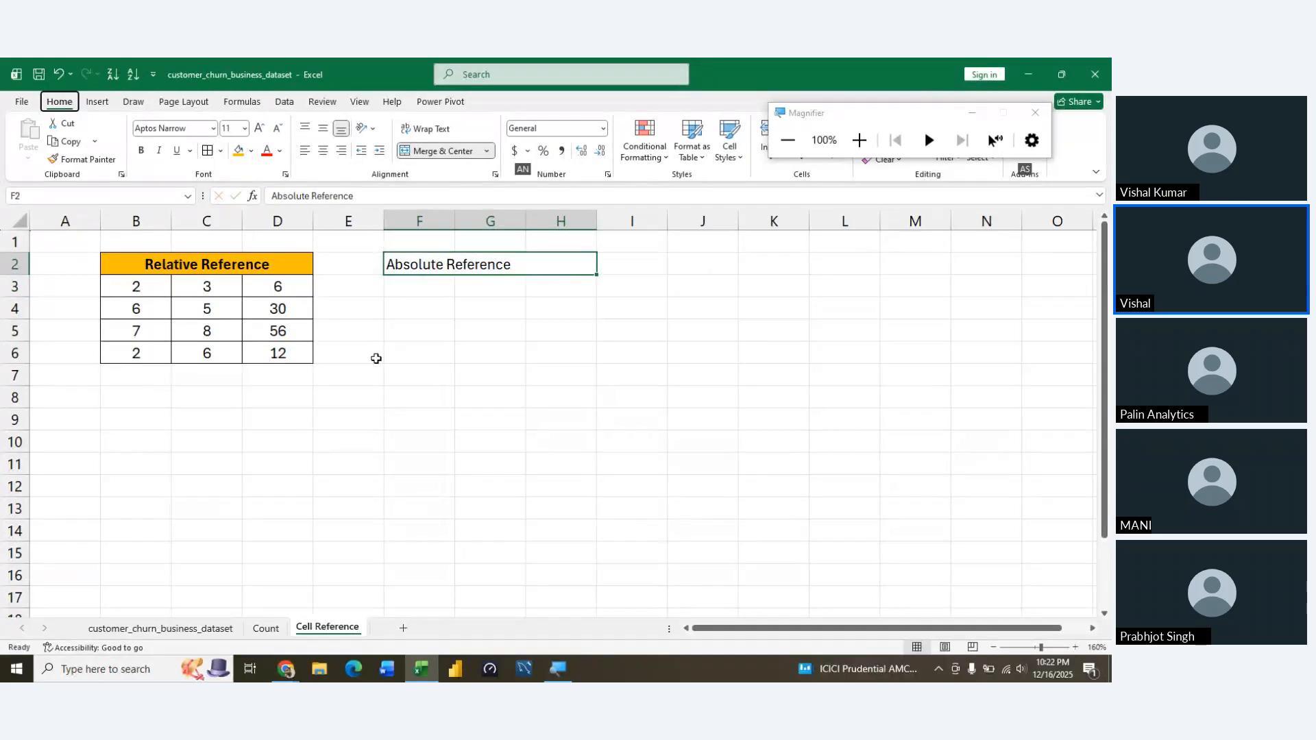
# Fill the Absolute Reference title cell with standard orange and make its text bold
pyautogui.hotkey('alt', 'h')
pyautogui.press('h')
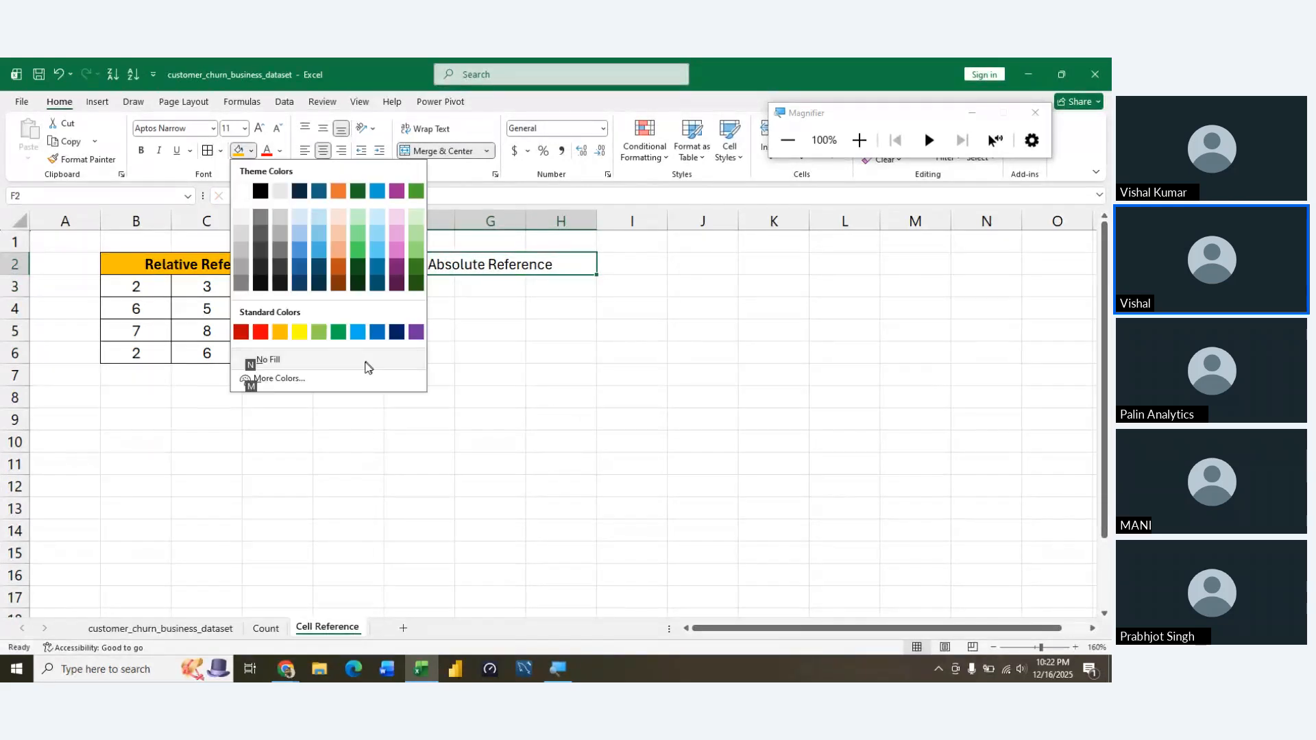
pyautogui.click(278, 331)
pyautogui.click(458, 339)
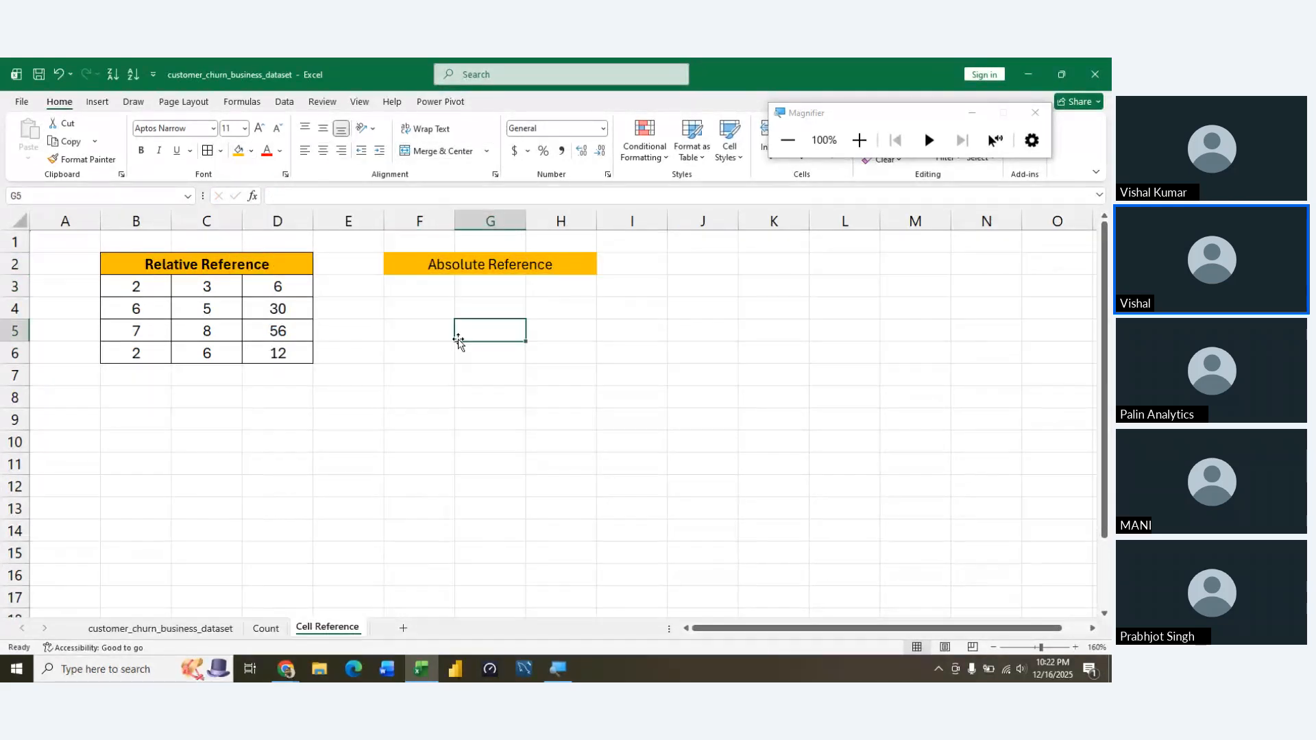
pyautogui.press('Up')
pyautogui.press('Up')
pyautogui.press('Up')
pyautogui.hotkey('ctrl', 'b')
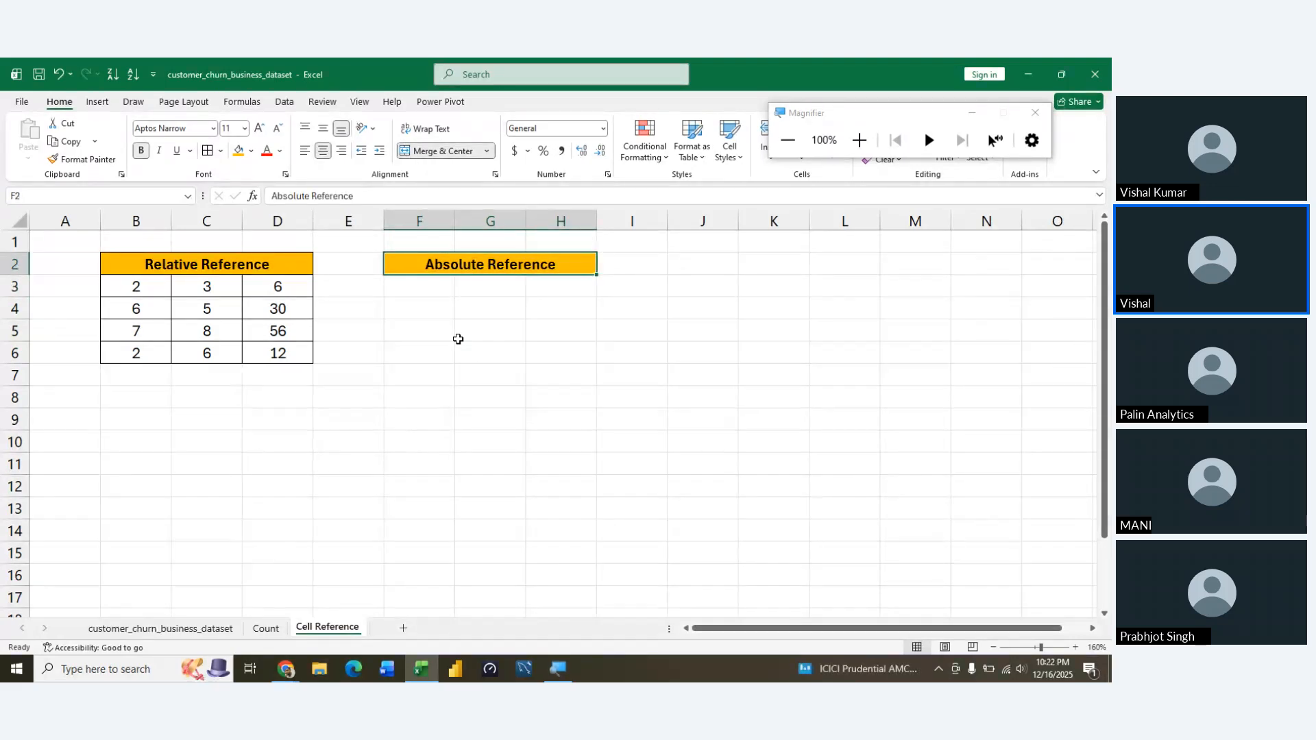
# Enter 2 in F3 and 3 in G3 below the Absolute Reference title
pyautogui.press('Down')
pyautogui.press('Left')
pyautogui.press('Right')
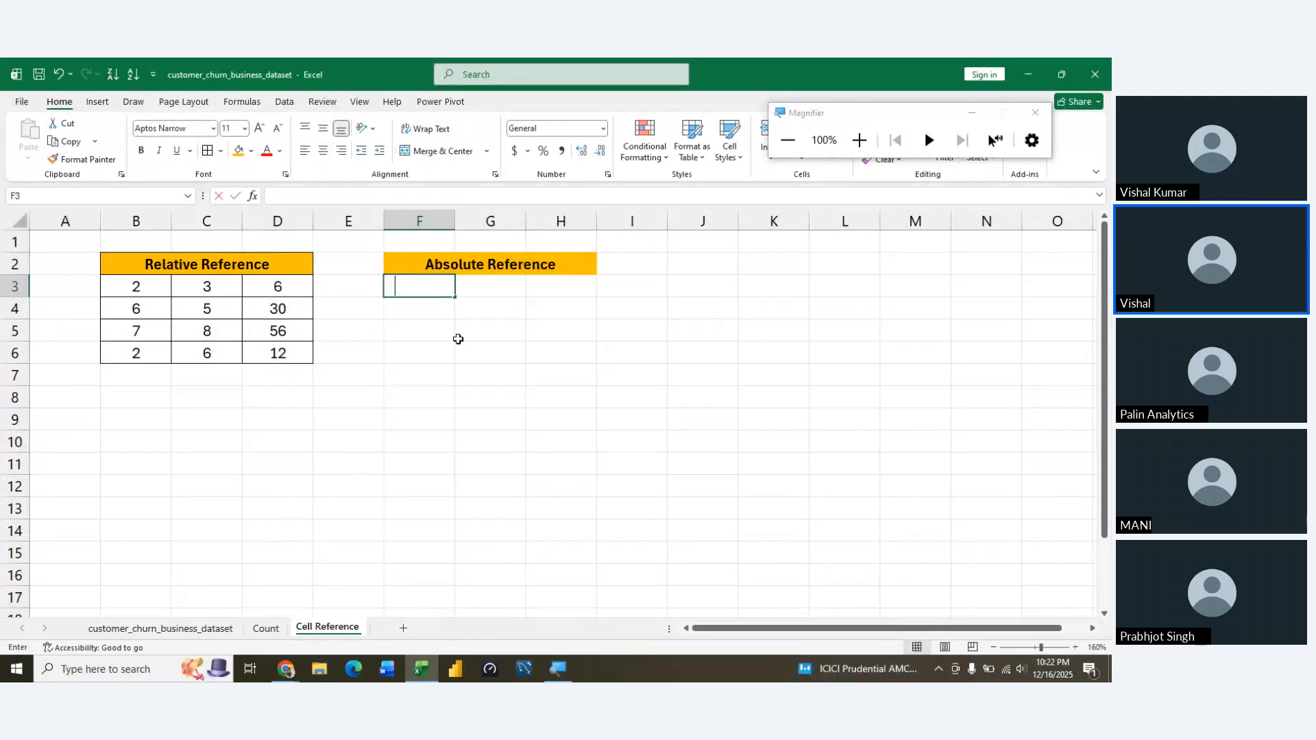
pyautogui.write('2')
pyautogui.press('Tab')
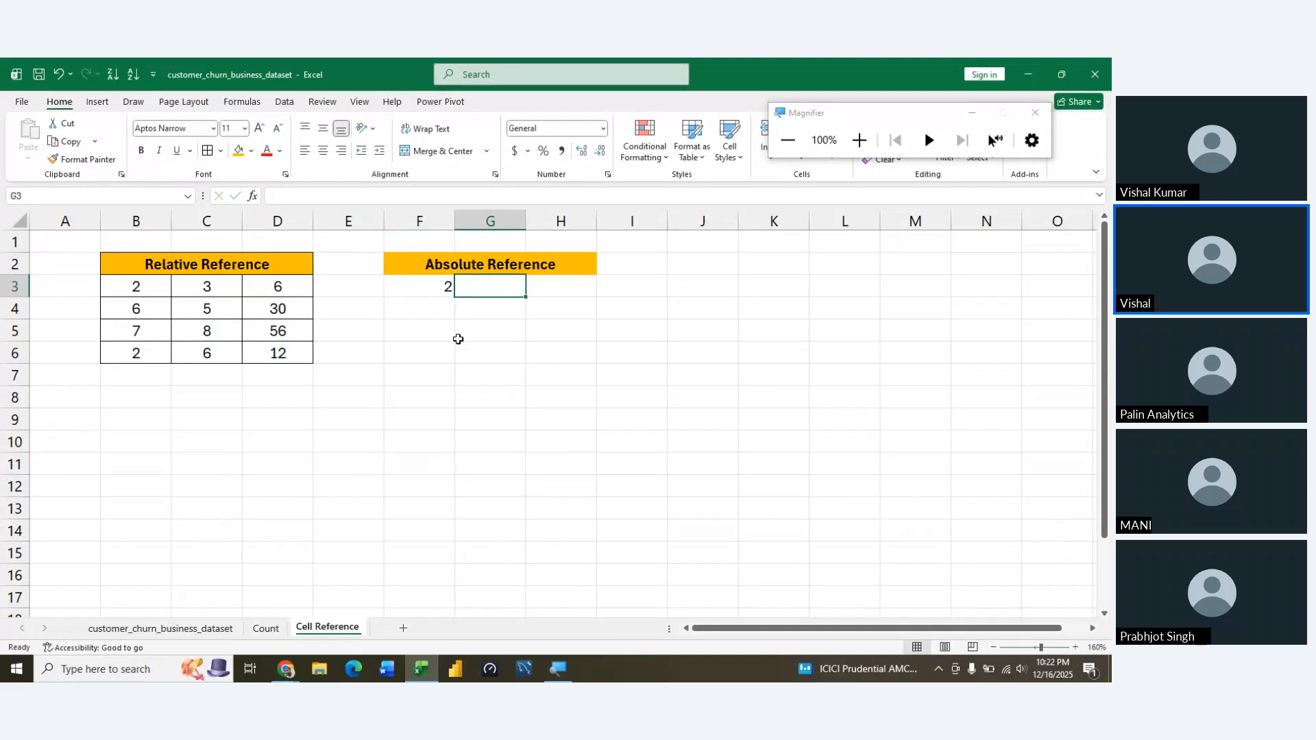
pyautogui.write('3')
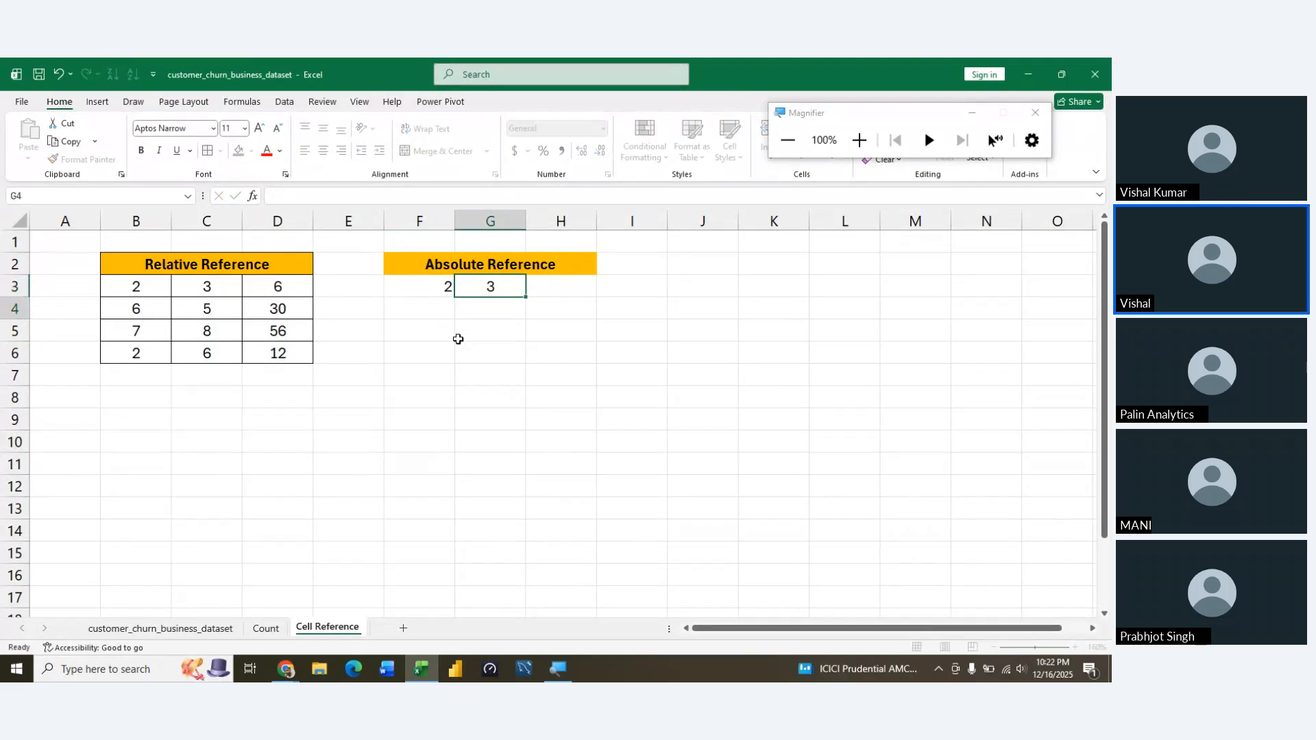
pyautogui.press('Return')
# Enter 4, 5 and 6 in G4:G6 of the Absolute Reference example
pyautogui.write('4')
pyautogui.press('Return')
pyautogui.write('5')
pyautogui.press('Return')
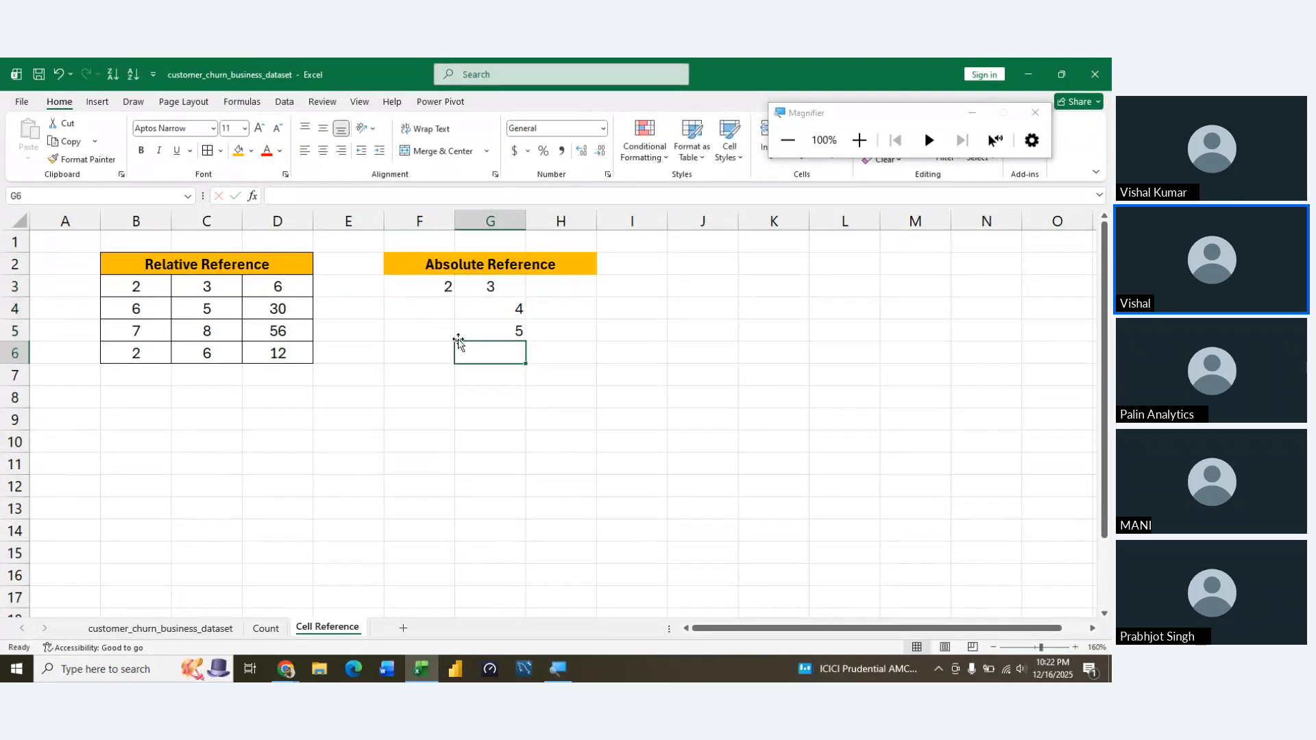
pyautogui.write('6')
pyautogui.press('Return')
# Center the cells F3:H6 horizontally below the Absolute Reference title
pyautogui.press('Up')
pyautogui.press('Up')
pyautogui.press('Up')
pyautogui.press('Up')
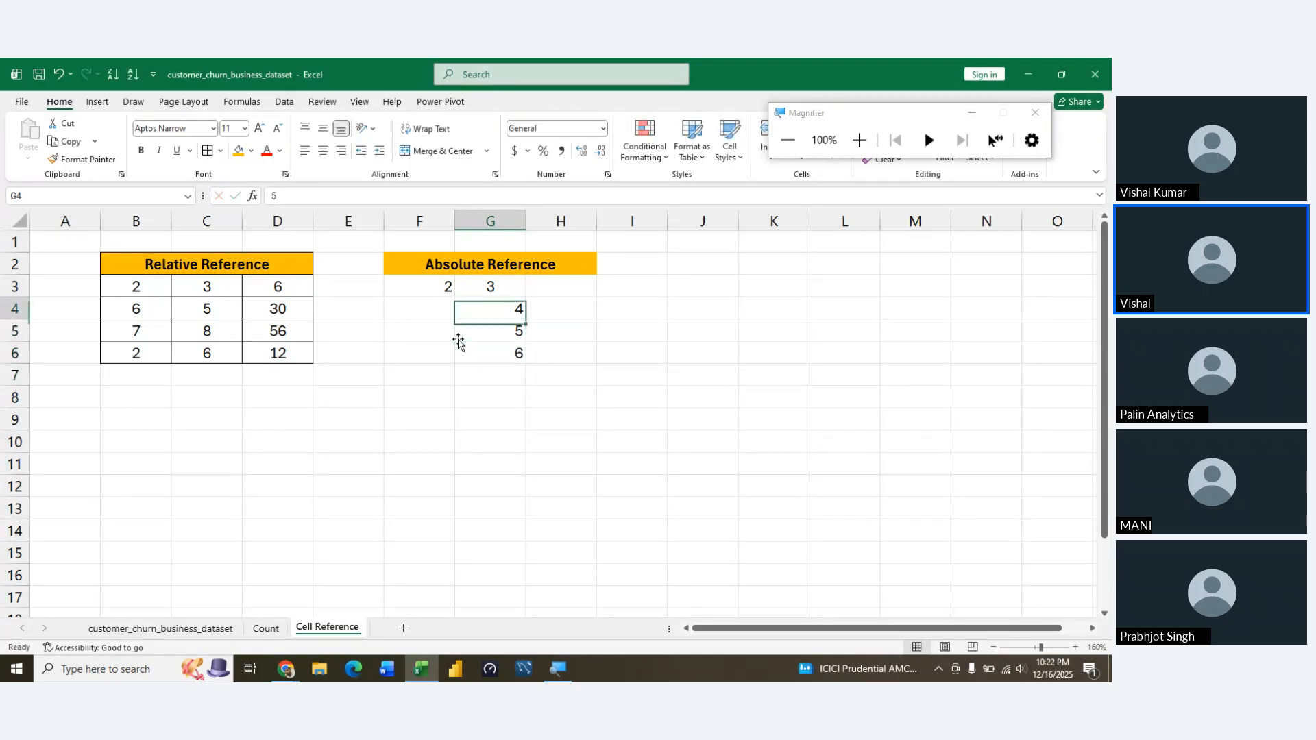
pyautogui.press('Left')
pyautogui.hotkey('shift', 'Down')
pyautogui.hotkey('shift', 'Right')
pyautogui.hotkey('shift', 'Down')
pyautogui.hotkey('shift', 'Down')
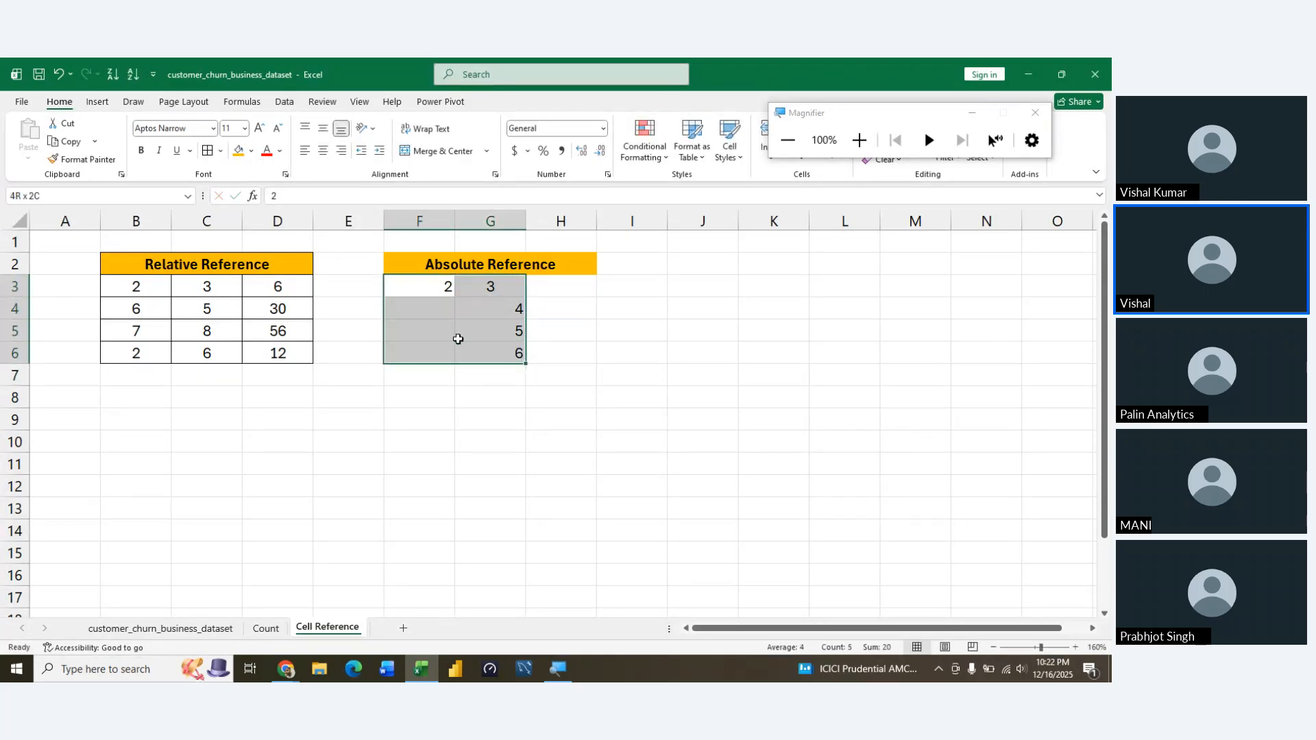
pyautogui.hotkey('shift', 'Right')
pyautogui.hotkey('alt', 'h')
pyautogui.press('a')
pyautogui.press('c')
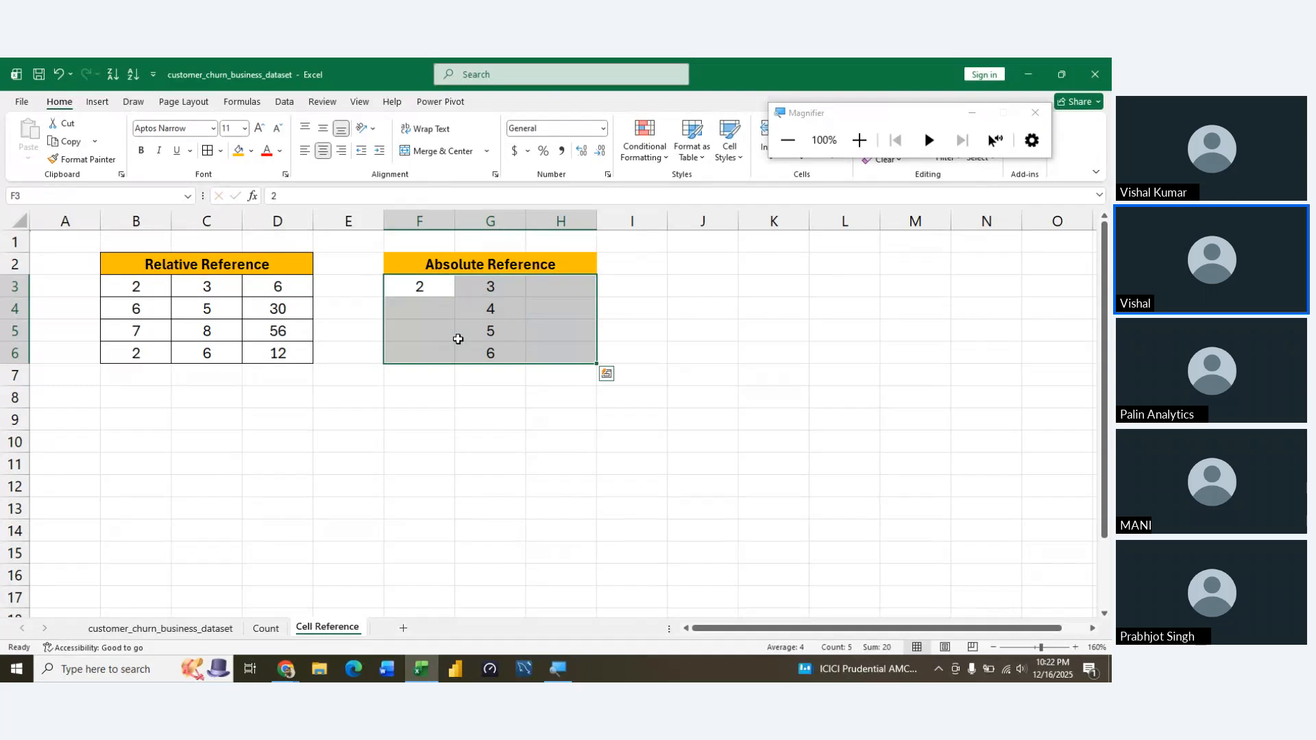
pyautogui.press('Left')
pyautogui.press('Right')
pyautogui.press('Right')
pyautogui.press('Left')
pyautogui.press('Down')
pyautogui.press('Right')
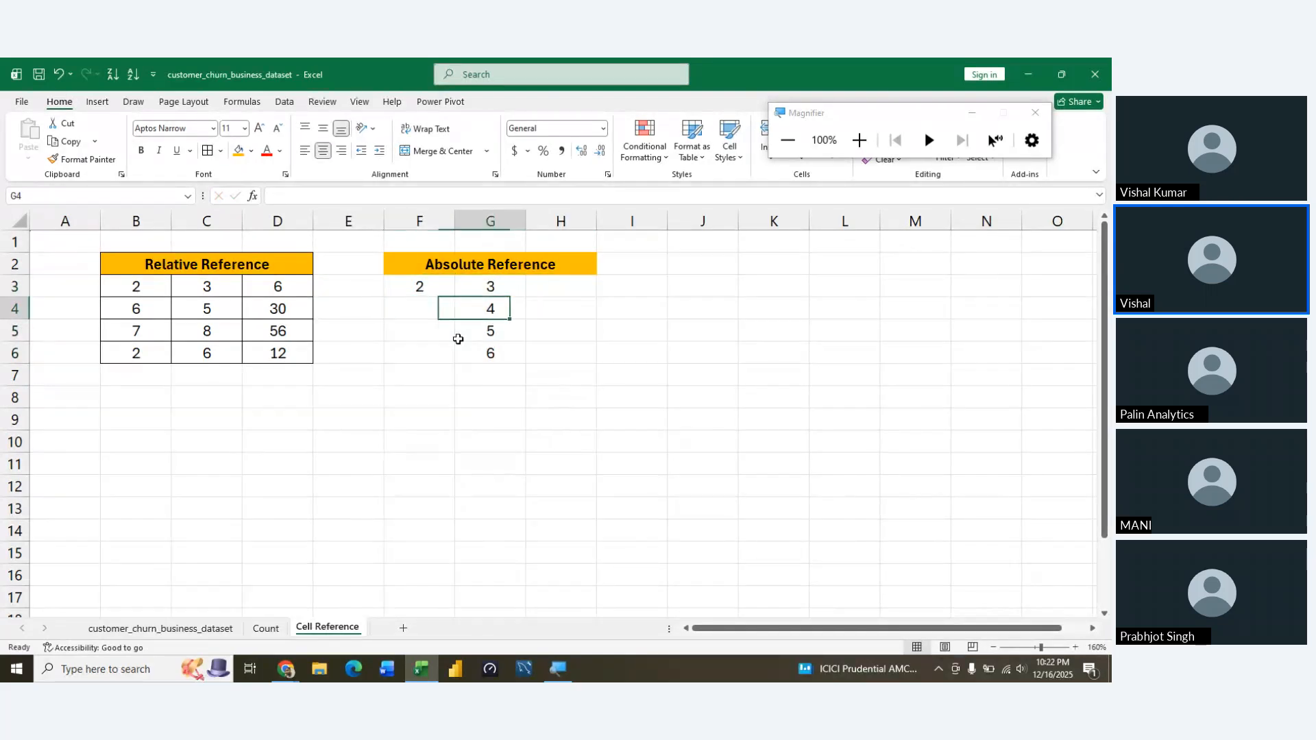
pyautogui.press('Up')
pyautogui.press('Left')
pyautogui.press('Right')
# Delete the values in G4:G6, keeping only the first row of numbers in the Absolute Reference example
pyautogui.press('Down')
pyautogui.press('Down')
pyautogui.press('Up')
pyautogui.hotkey('shift', 'Down')
pyautogui.hotkey('shift', 'Down')
pyautogui.press('Delete')
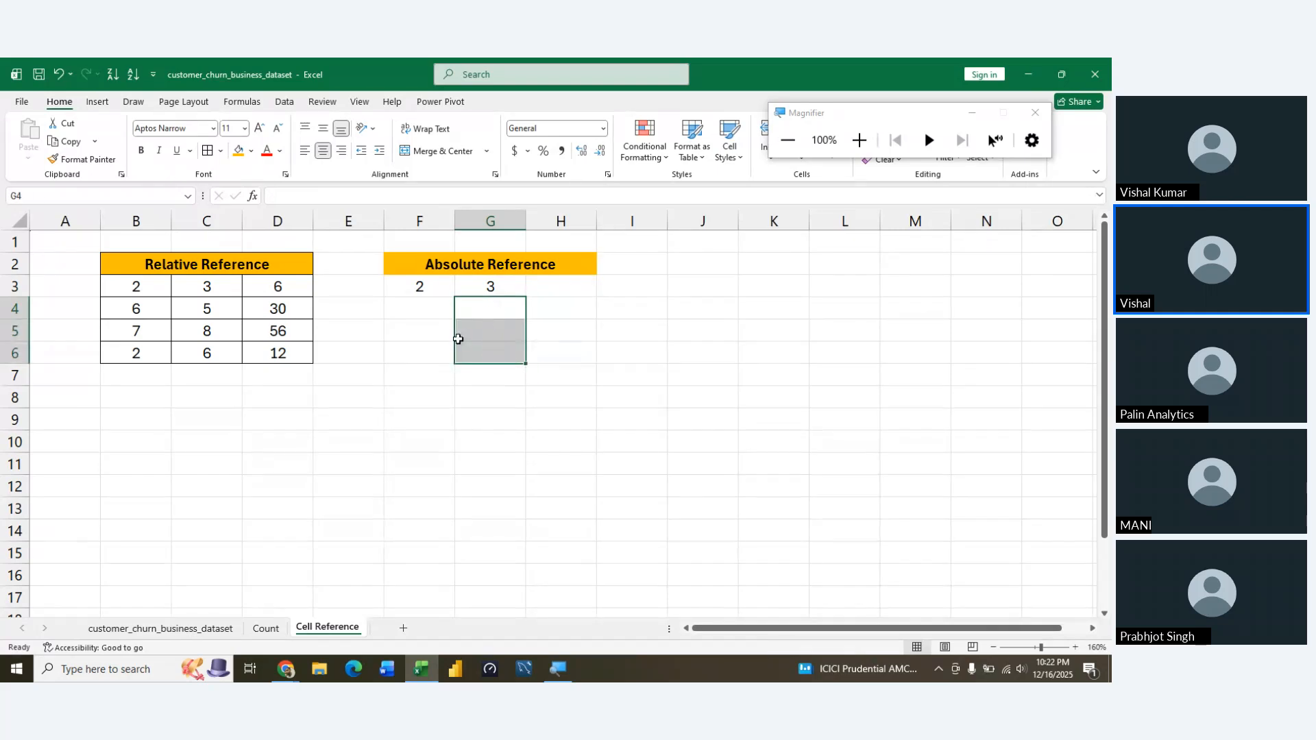
pyautogui.press('Left')
pyautogui.press('Up')
pyautogui.press('Right')
pyautogui.press('Right')
pyautogui.press('Left')
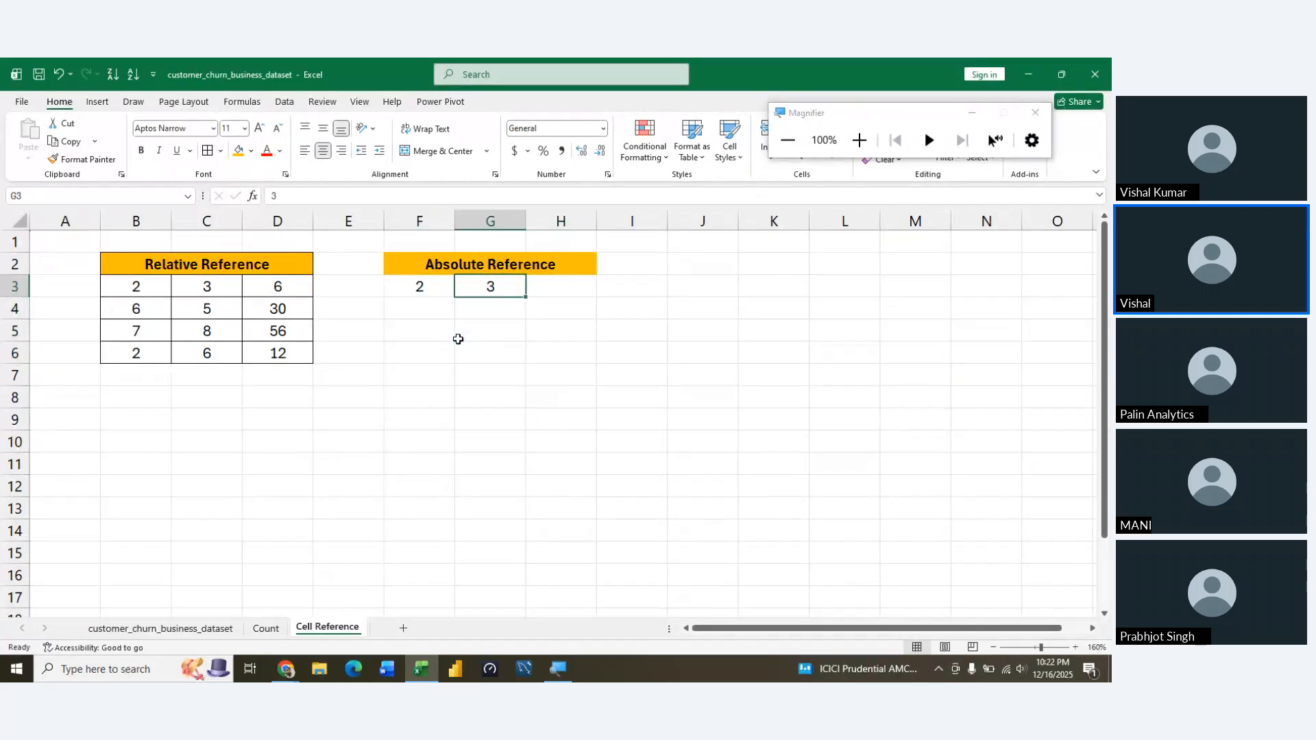
pyautogui.press('Right')
pyautogui.hotkey('shift', 'Down')
pyautogui.hotkey('shift', 'Down')
pyautogui.hotkey('shift', 'Down')
pyautogui.hotkey('shift', 'Up')
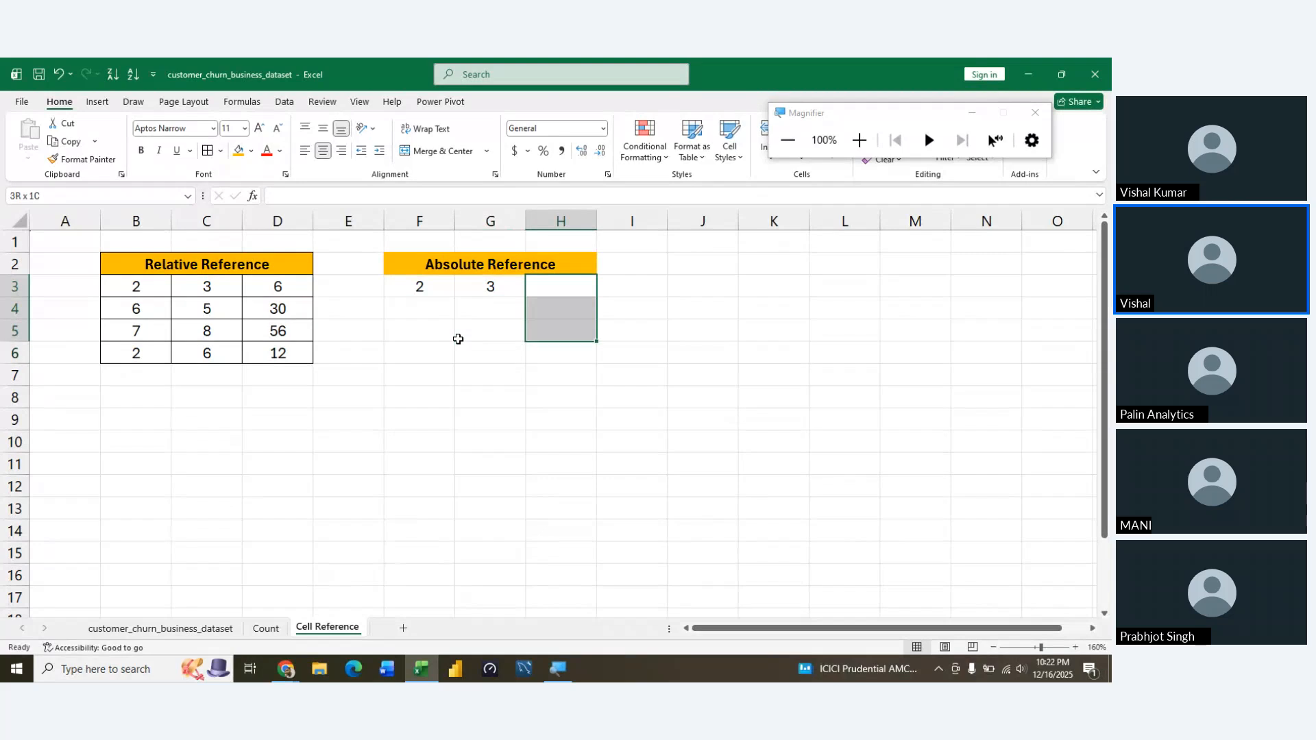
pyautogui.hotkey('shift', 'Down')
pyautogui.press('Left')
pyautogui.press('Left')
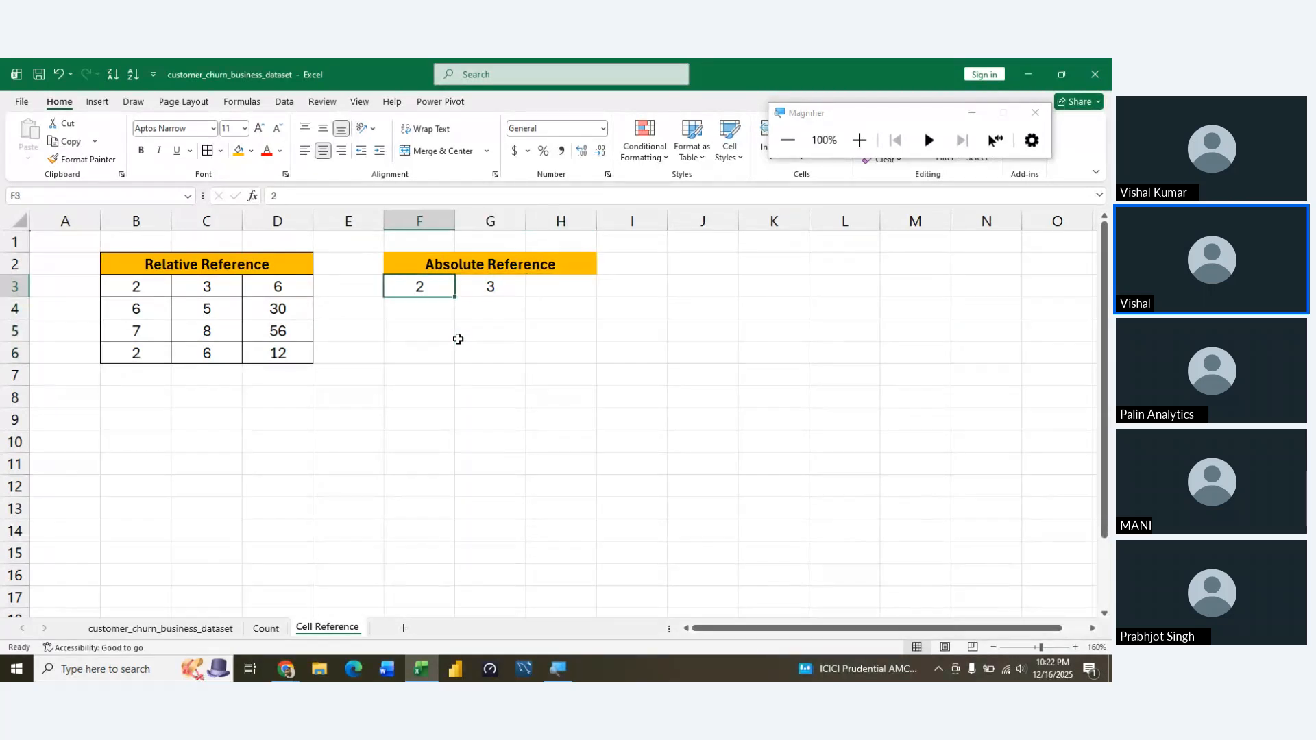
pyautogui.hotkey('shift', 'Down')
pyautogui.hotkey('shift', 'Down')
pyautogui.hotkey('shift', 'Down')
pyautogui.hotkey('shift', 'Right')
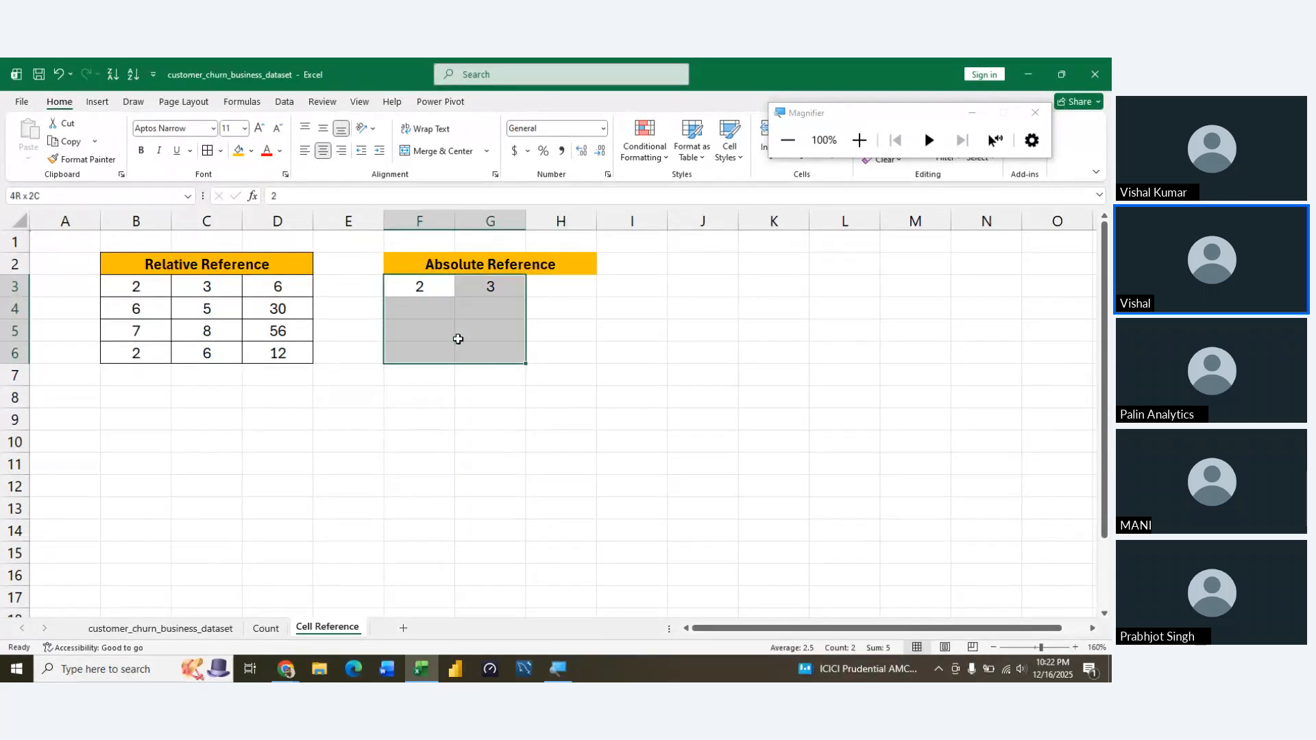
pyautogui.hotkey('shift', 'Left')
pyautogui.hotkey('shift', 'Right')
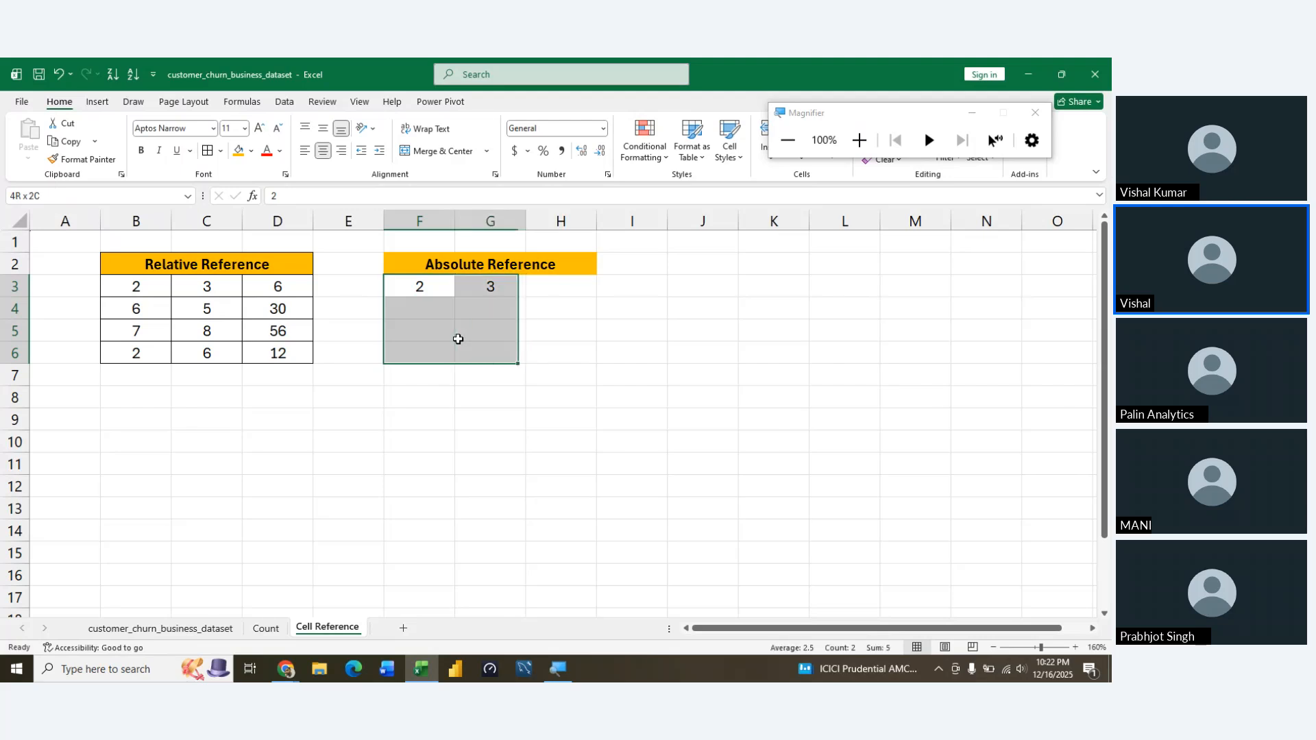
# Merge and center the cells F3:F6 below the Absolute Reference title
pyautogui.press('Left')
pyautogui.press('Right')
pyautogui.hotkey('shift', 'Down')
pyautogui.hotkey('shift', 'Down')
pyautogui.hotkey('shift', 'Down')
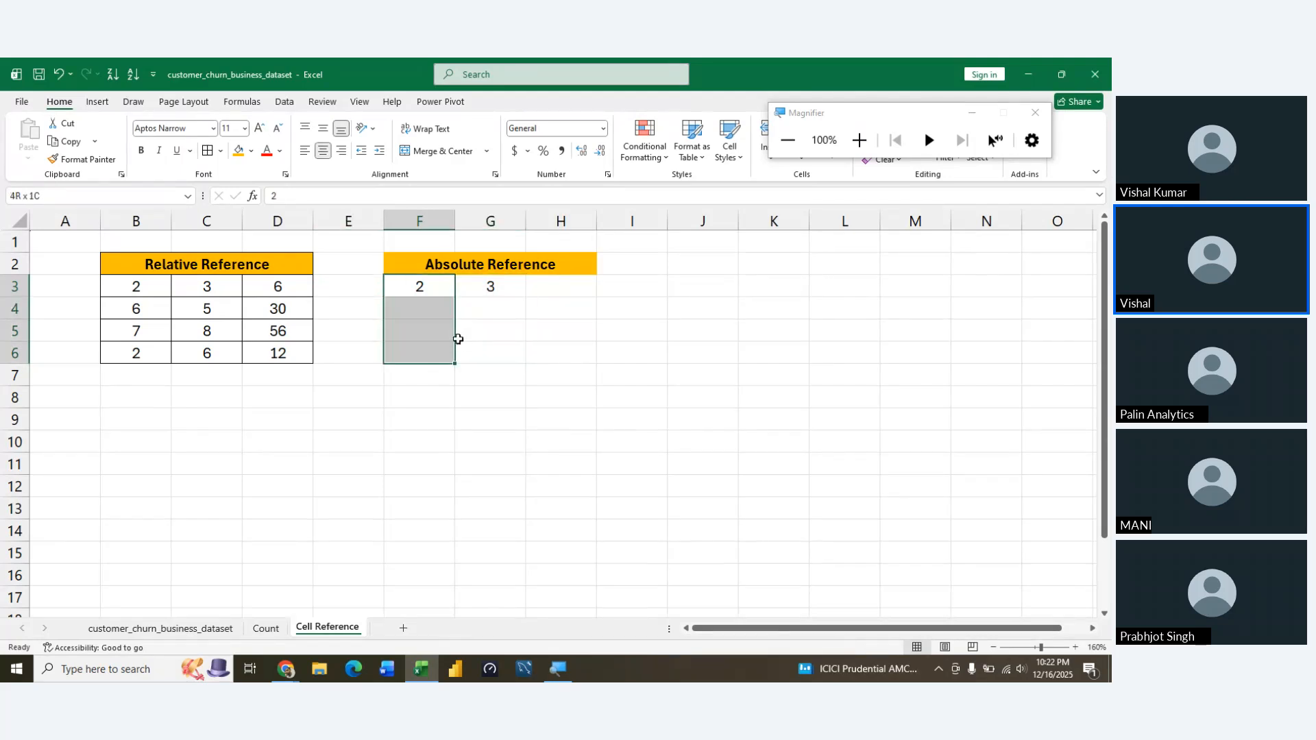
pyautogui.press('alt')
pyautogui.press('h')
pyautogui.press('h')
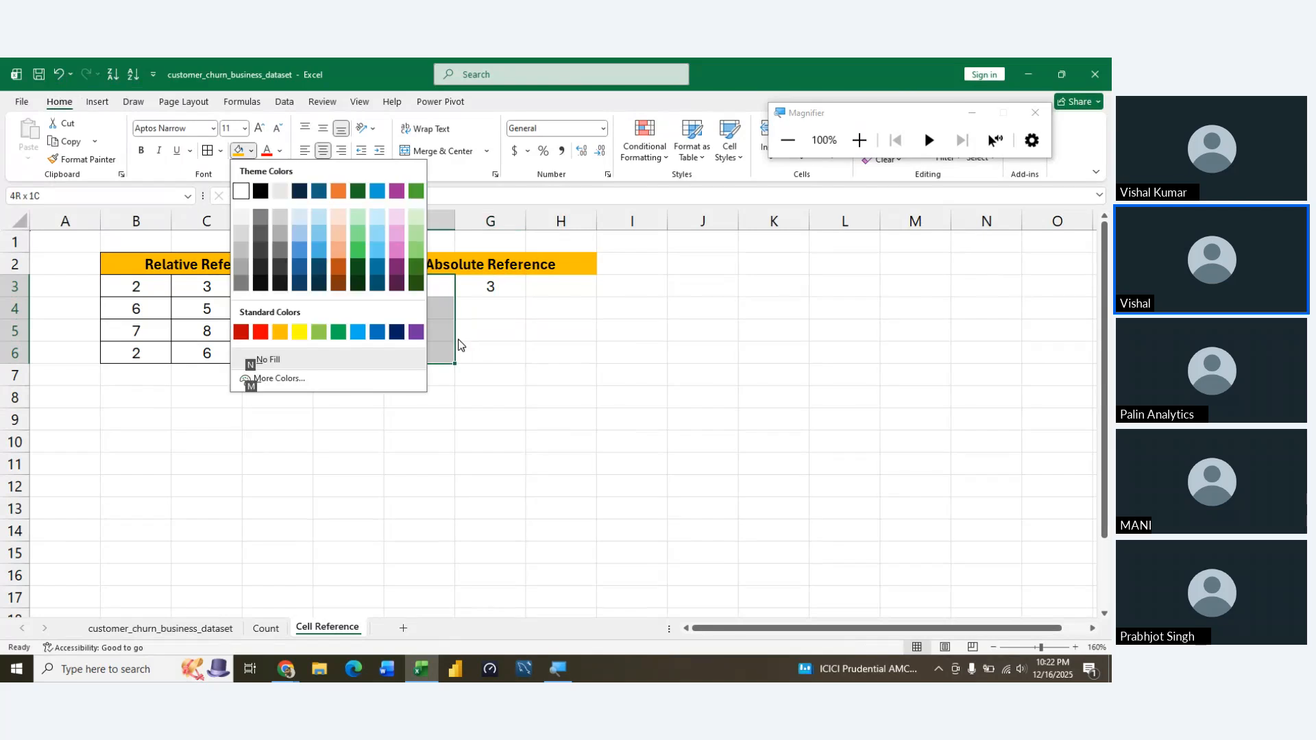
pyautogui.press('Escape')
pyautogui.press('m')
pyautogui.press('c')
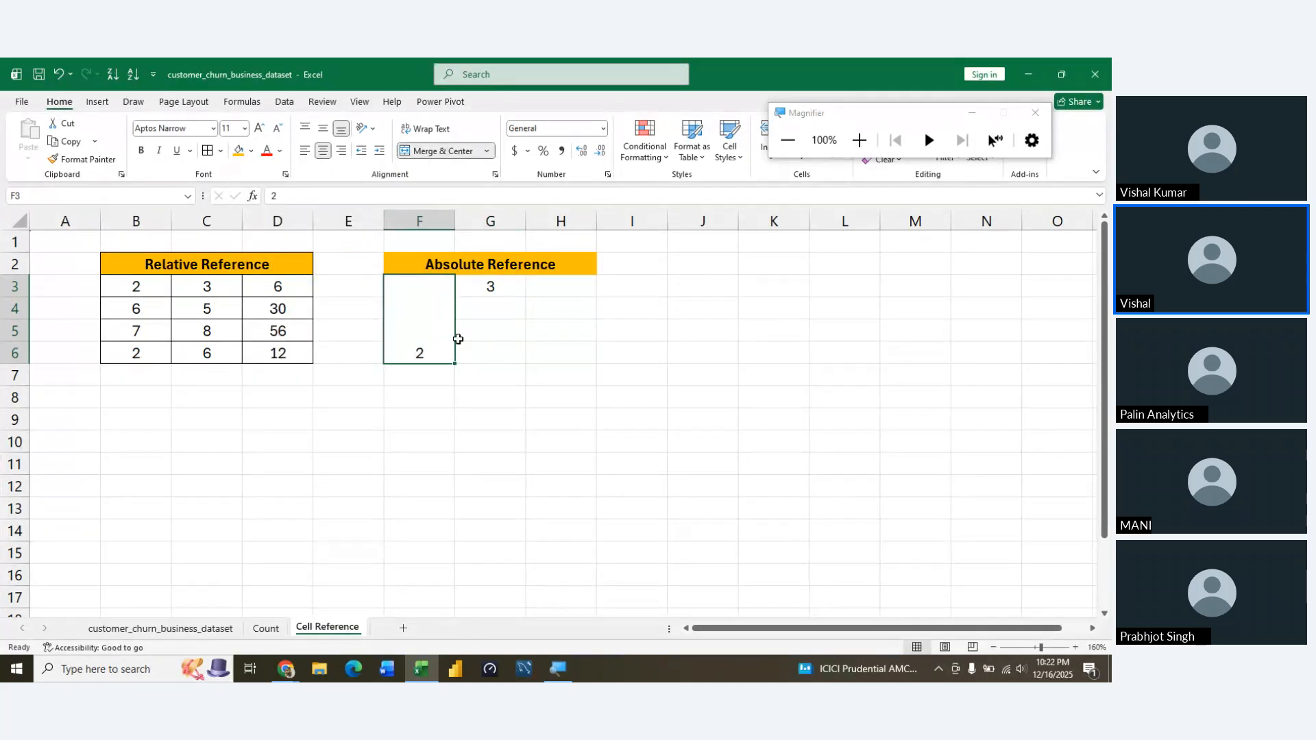
# Align the value in the merged F3:F6 cell to the middle vertically and keep it centered horizontally
pyautogui.press('alt')
pyautogui.press('h')
pyautogui.press('a')
pyautogui.press('r')
pyautogui.press('alt')
pyautogui.press('h')
pyautogui.press('a')
pyautogui.press('m')
pyautogui.press('alt')
pyautogui.press('h')
pyautogui.press('a')
pyautogui.press('c')
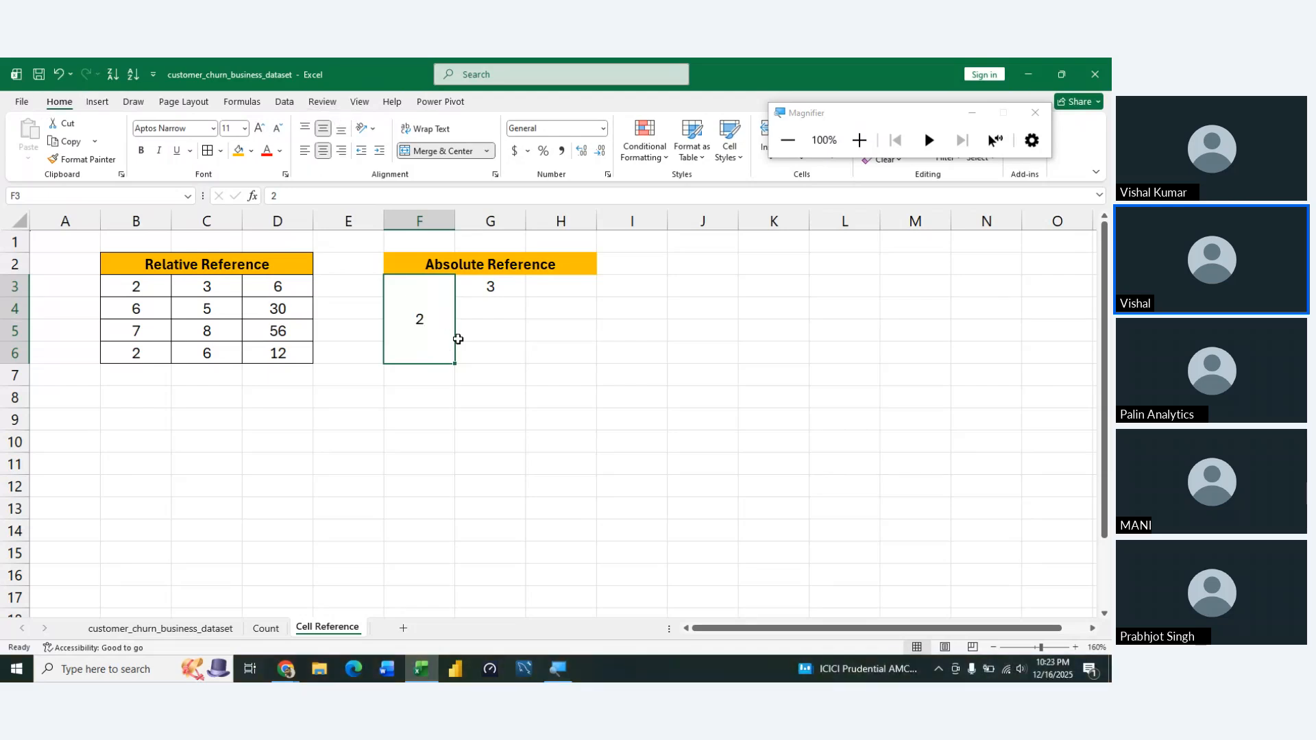
# Merge and center the cells G3:G6 and align their value to the middle vertically
pyautogui.press('Right')
pyautogui.hotkey('shift', 'Down')
pyautogui.hotkey('shift', 'Down')
pyautogui.hotkey('shift', 'Down')
pyautogui.press('alt')
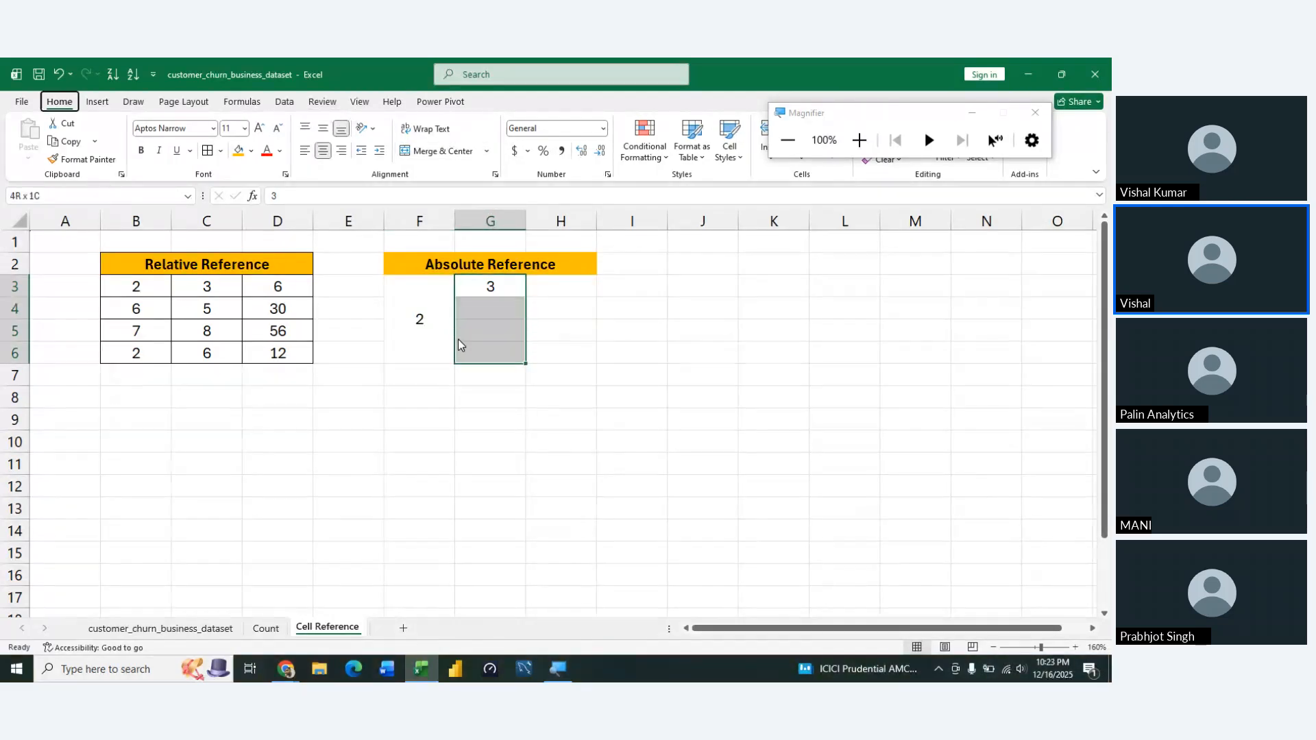
pyautogui.press('h')
pyautogui.press('m')
pyautogui.press('c')
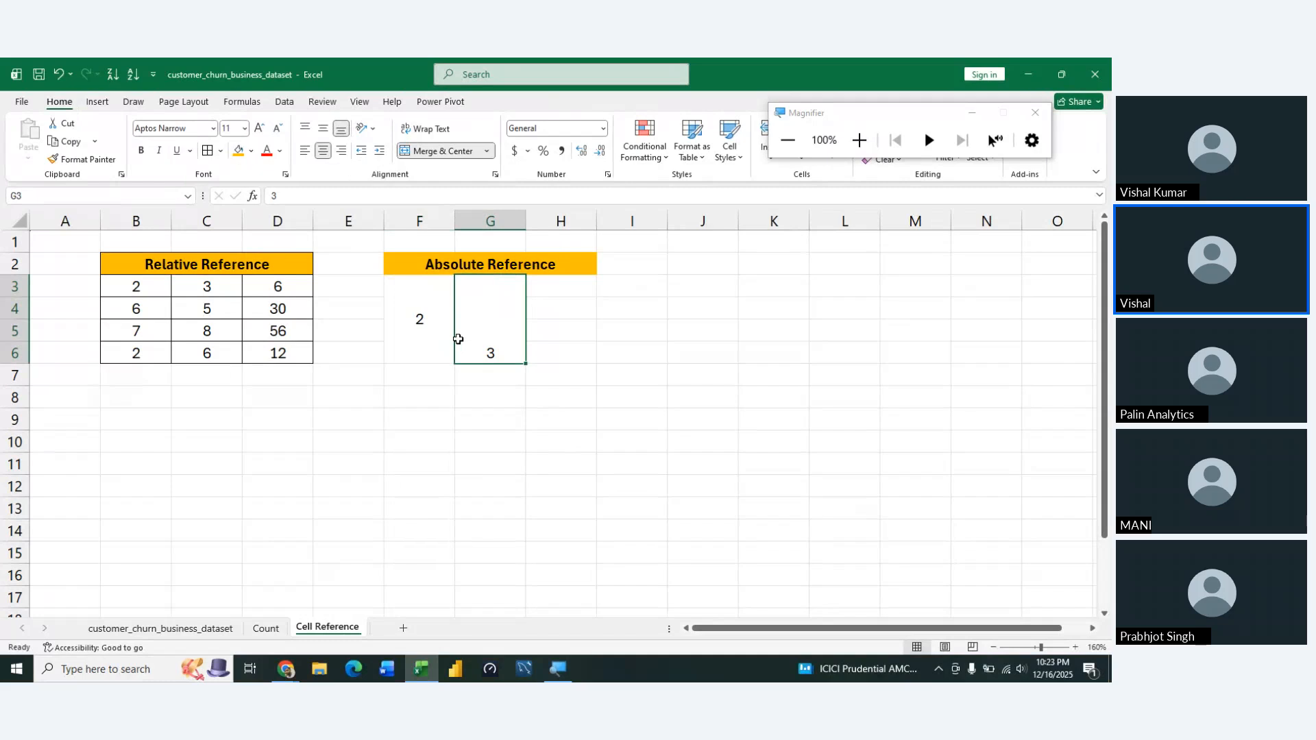
pyautogui.press('alt')
pyautogui.press('h')
pyautogui.press('a')
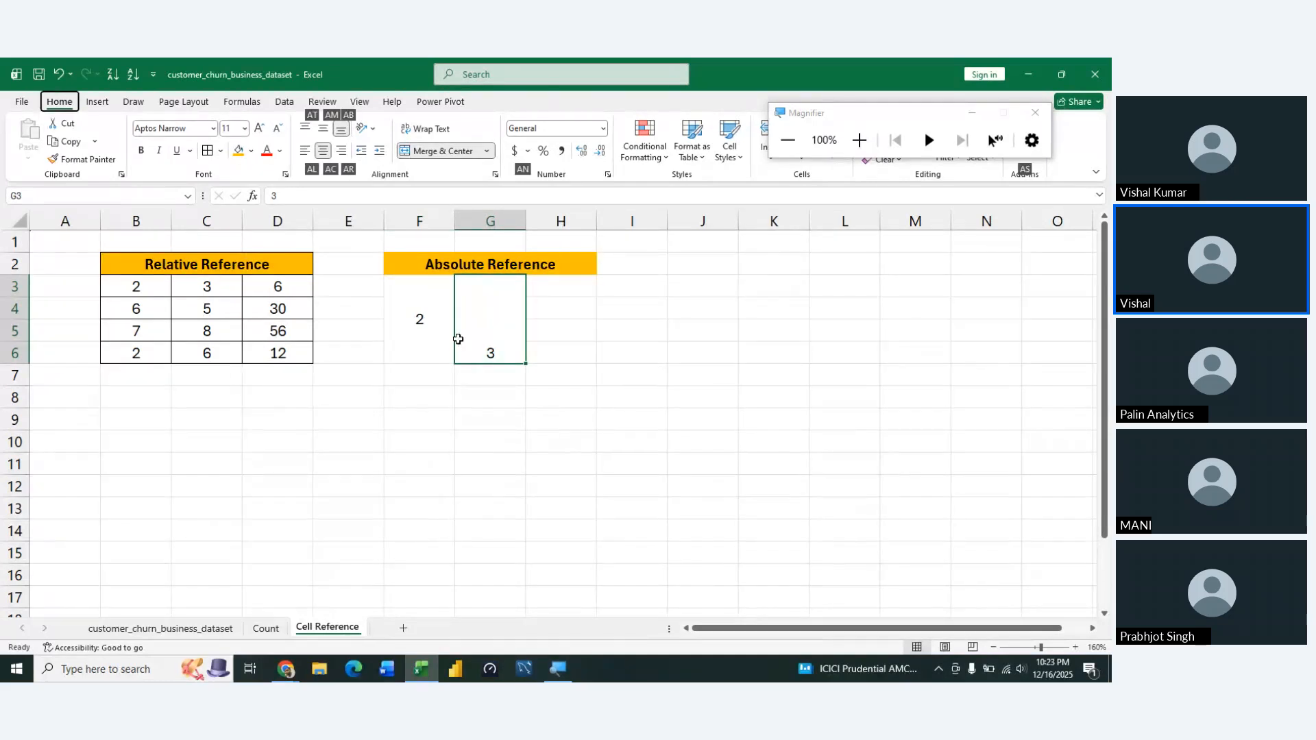
pyautogui.press('m')
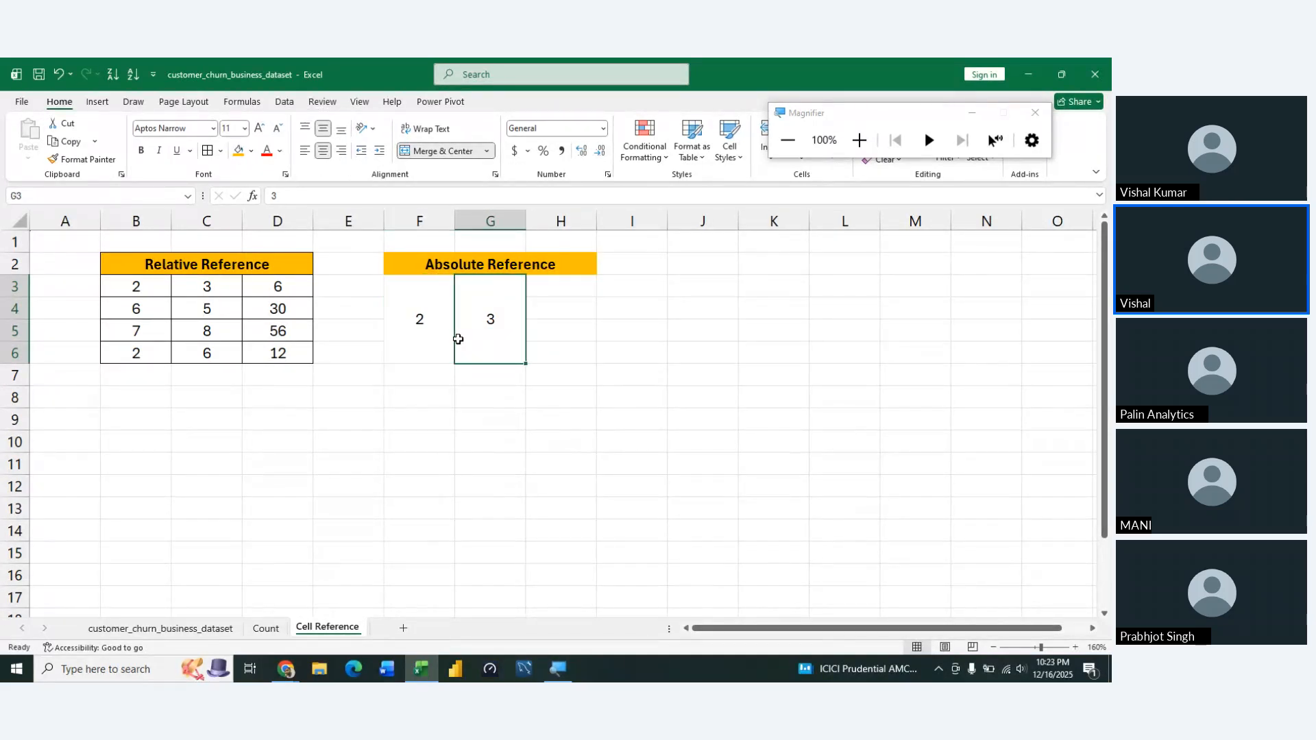
# Enter the formula =F3*G3 in H3 to multiply the two merged values
pyautogui.press('Right')
pyautogui.write('=')
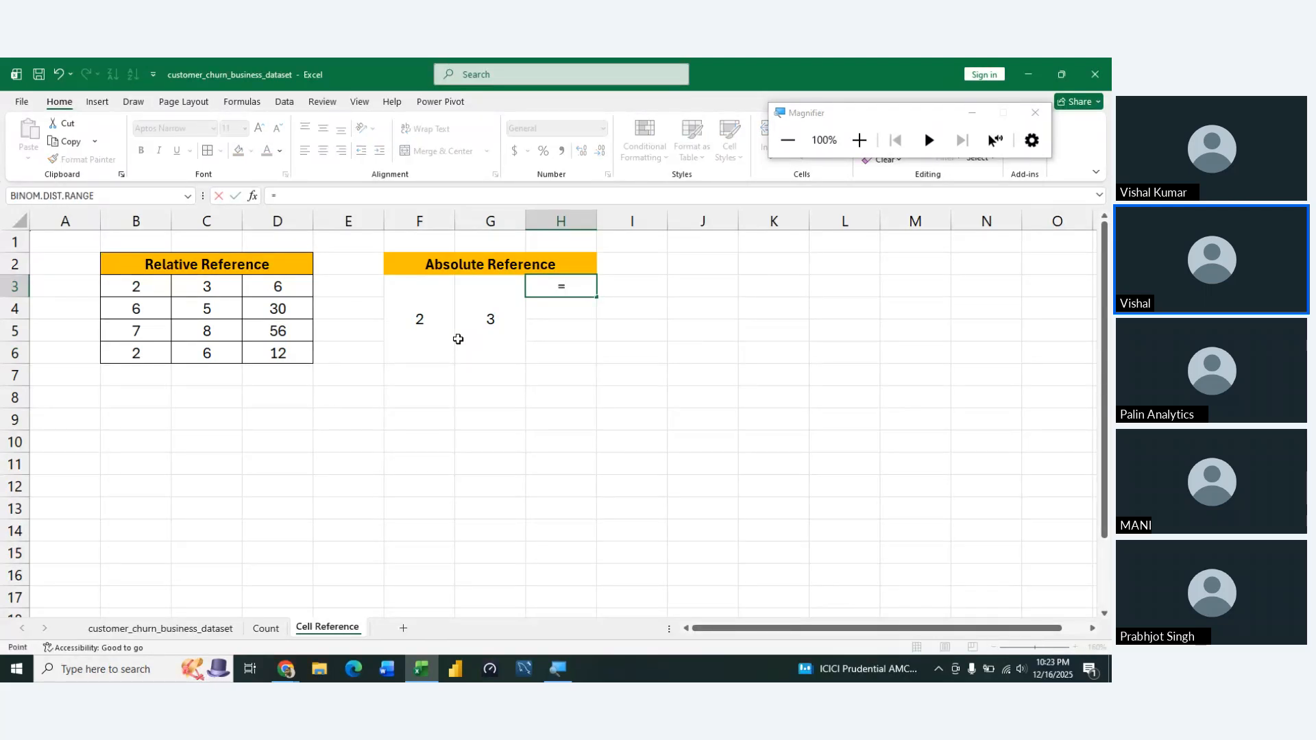
pyautogui.click(455, 339)
pyautogui.write('*')
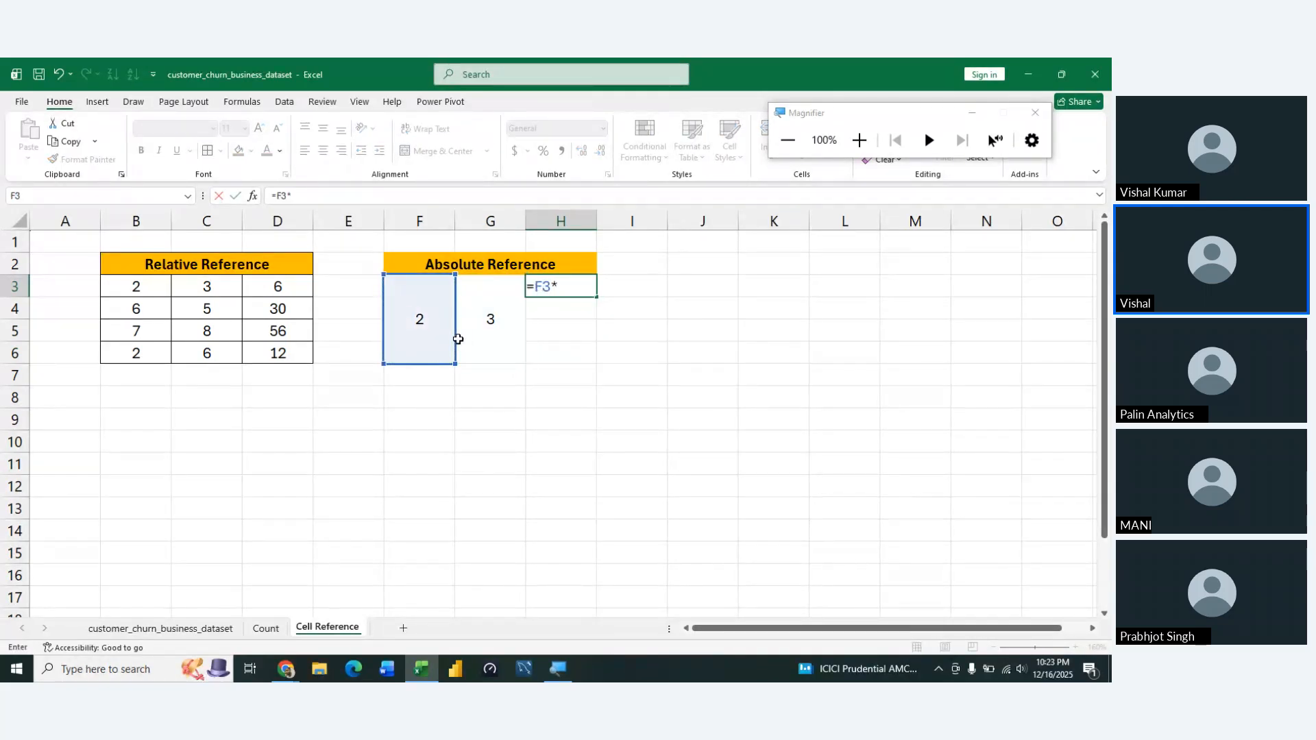
pyautogui.click(457, 339)
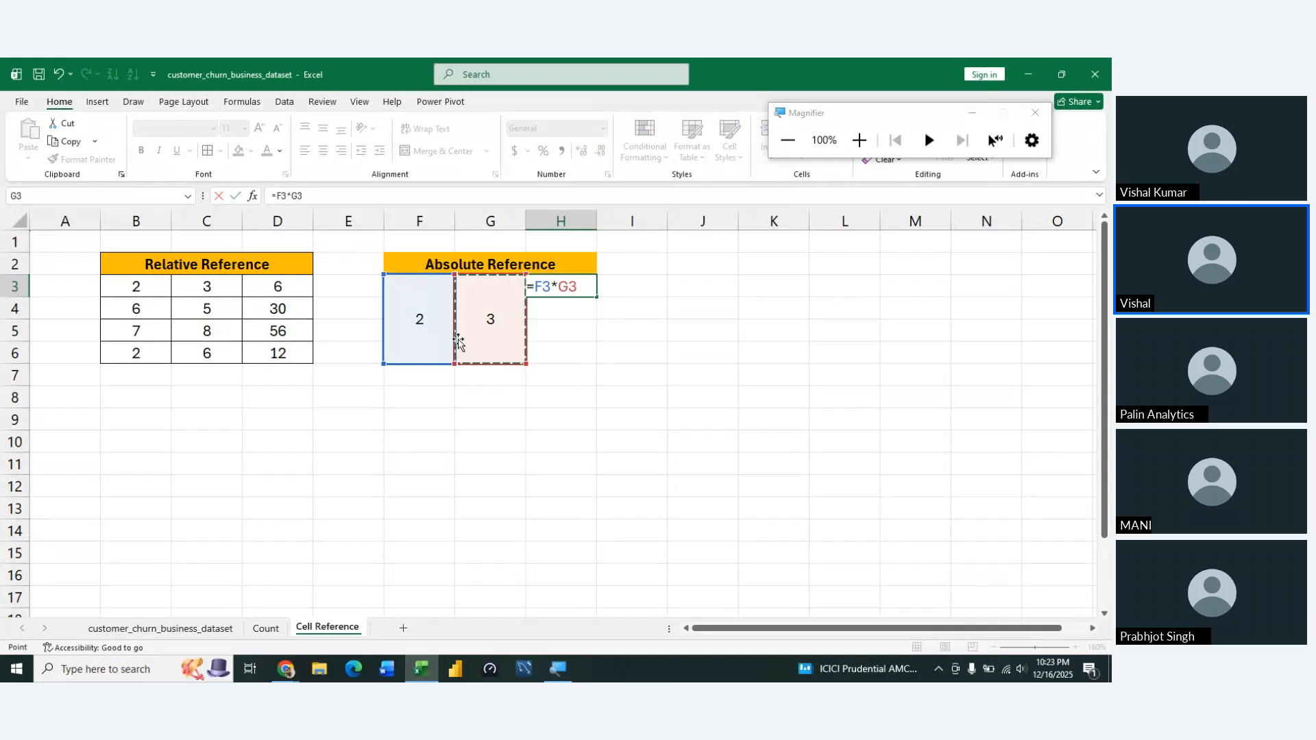
pyautogui.press('Return')
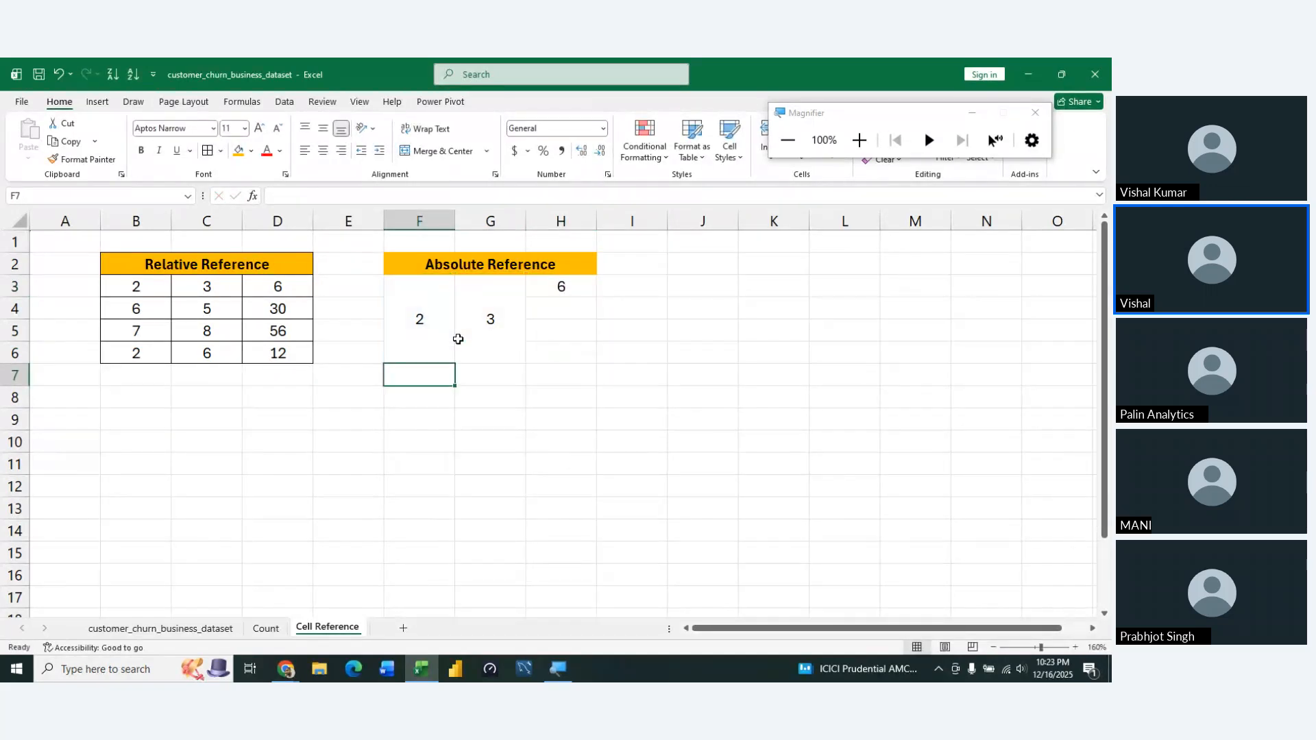
# Select the range H3:H6, starting from the product formula in the Absolute Reference example
pyautogui.press('Right')
pyautogui.press('Right')
pyautogui.press('Up')
pyautogui.press('Up')
pyautogui.press('Up')
pyautogui.press('Up')
pyautogui.hotkey('shift', 'Down')
pyautogui.hotkey('shift', 'Down')
pyautogui.hotkey('shift', 'Down')
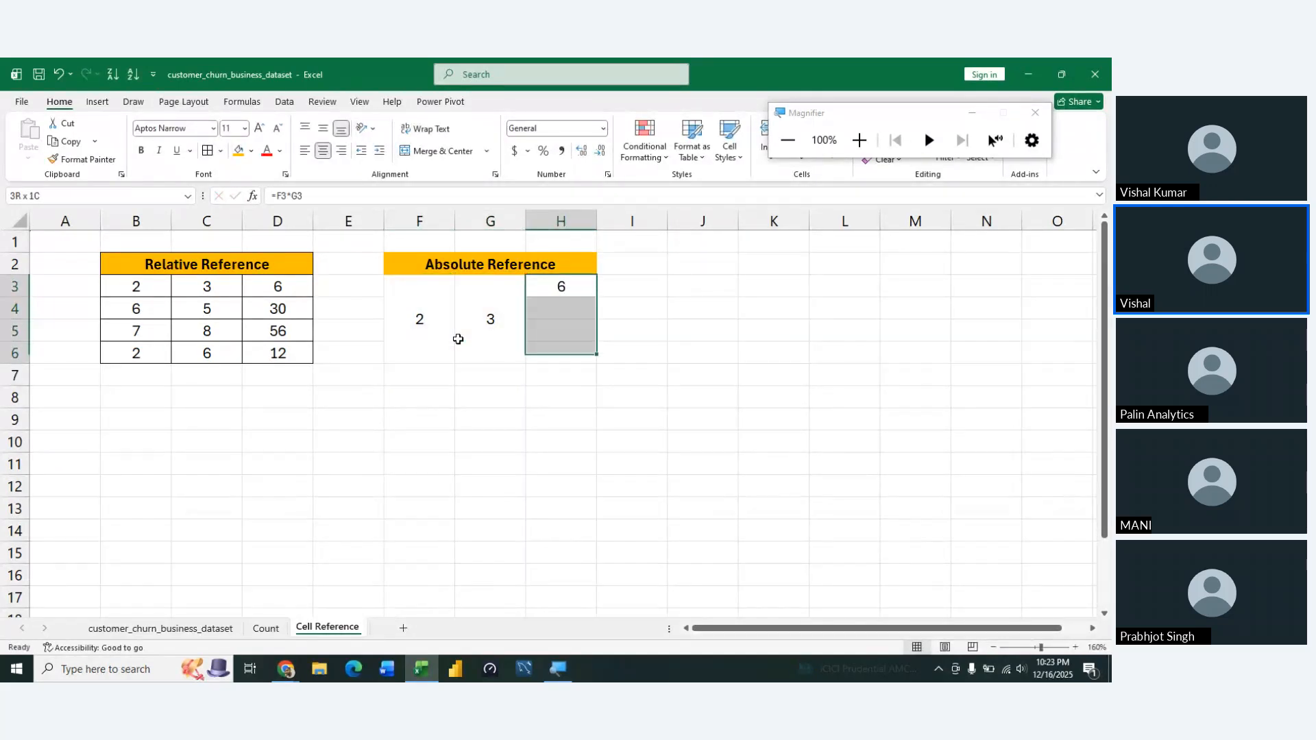
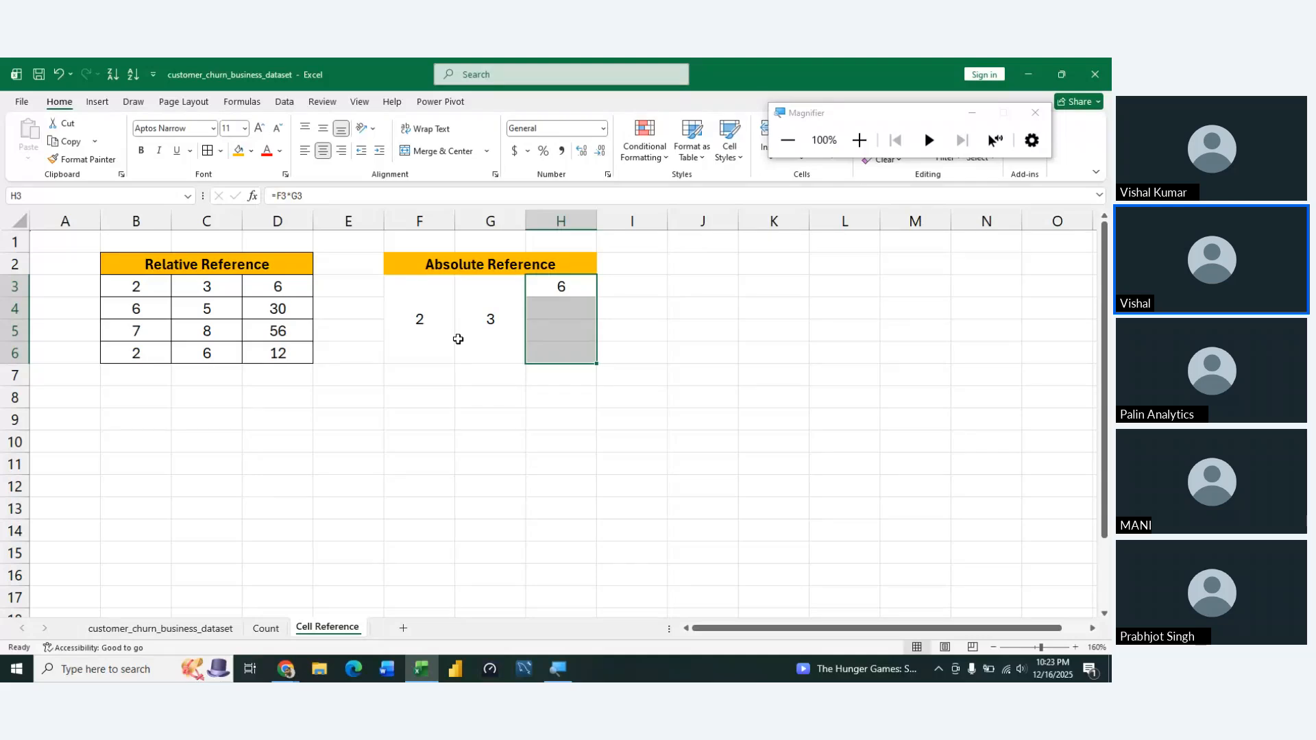
# Fill the product formula from H3 down through H6
pyautogui.hotkey('ctrl', 'd')
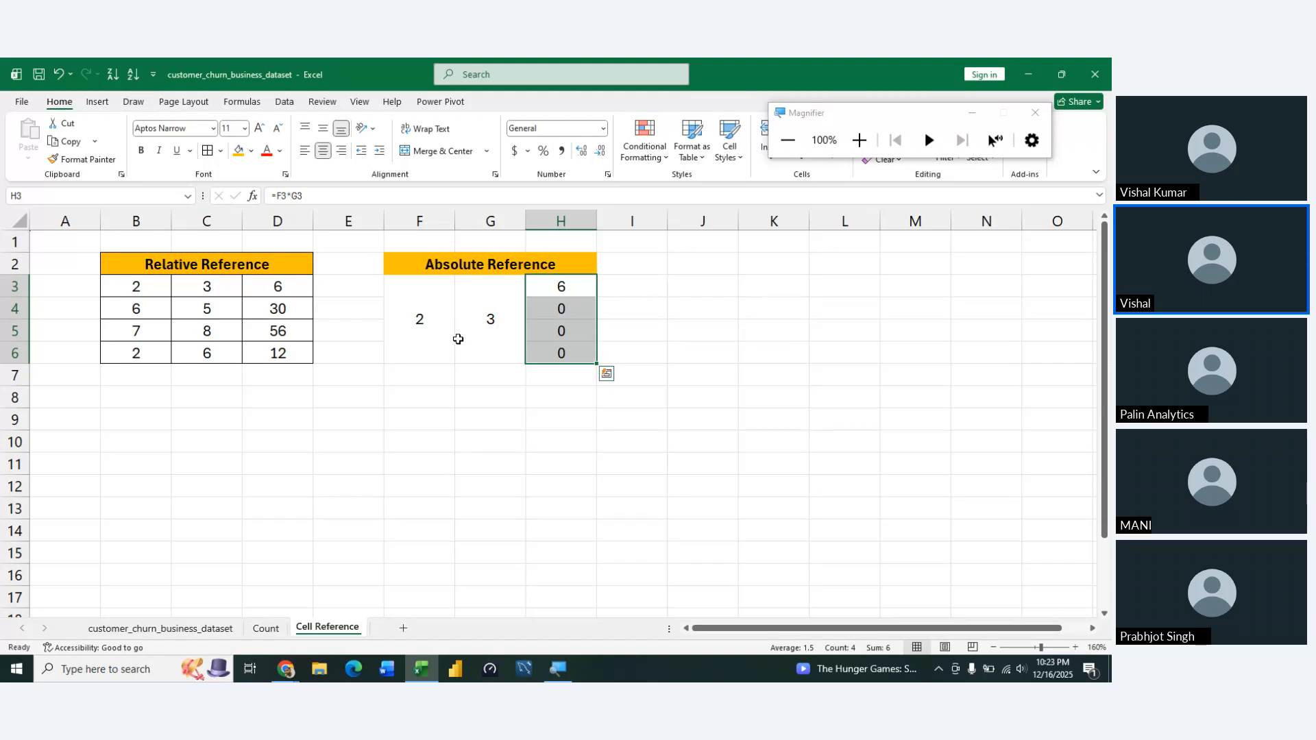
pyautogui.press('Left')
pyautogui.press('Right')
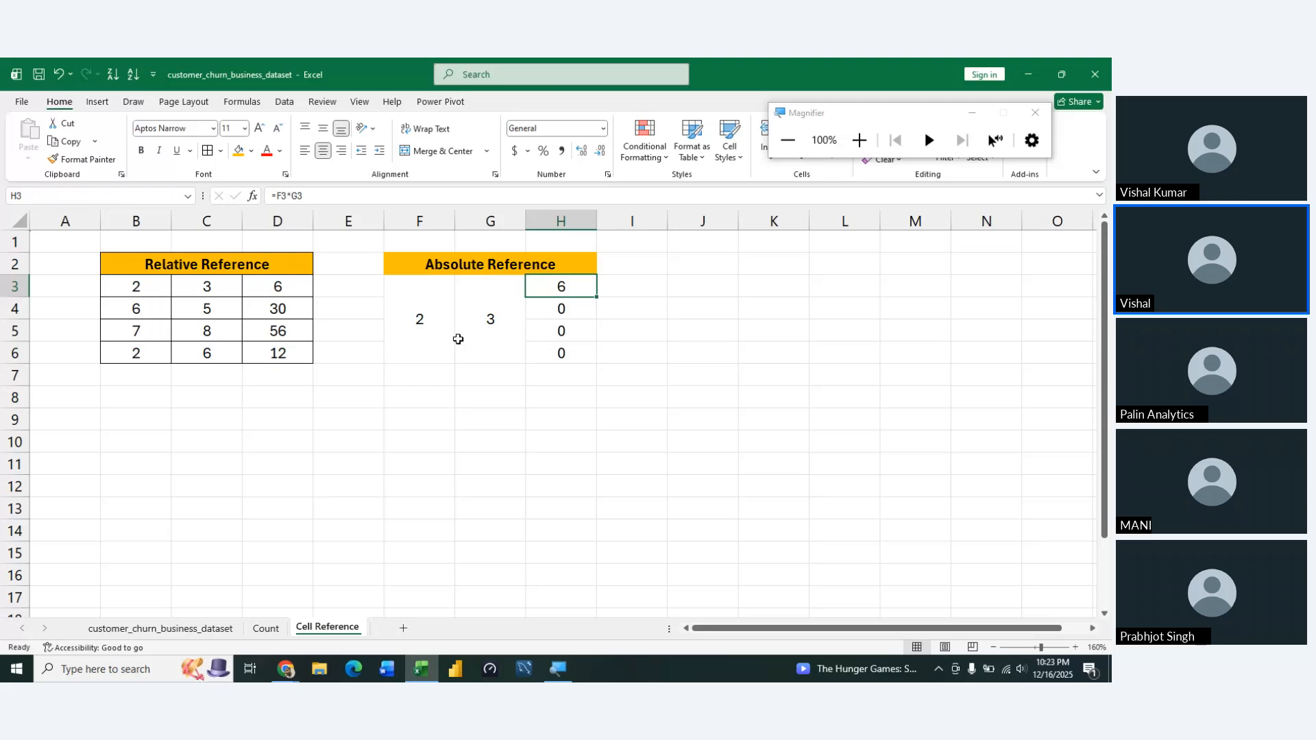
# Examine which cells the product formulas in H3, H4, H5 and H6 refer to, one after another
pyautogui.press('F2')
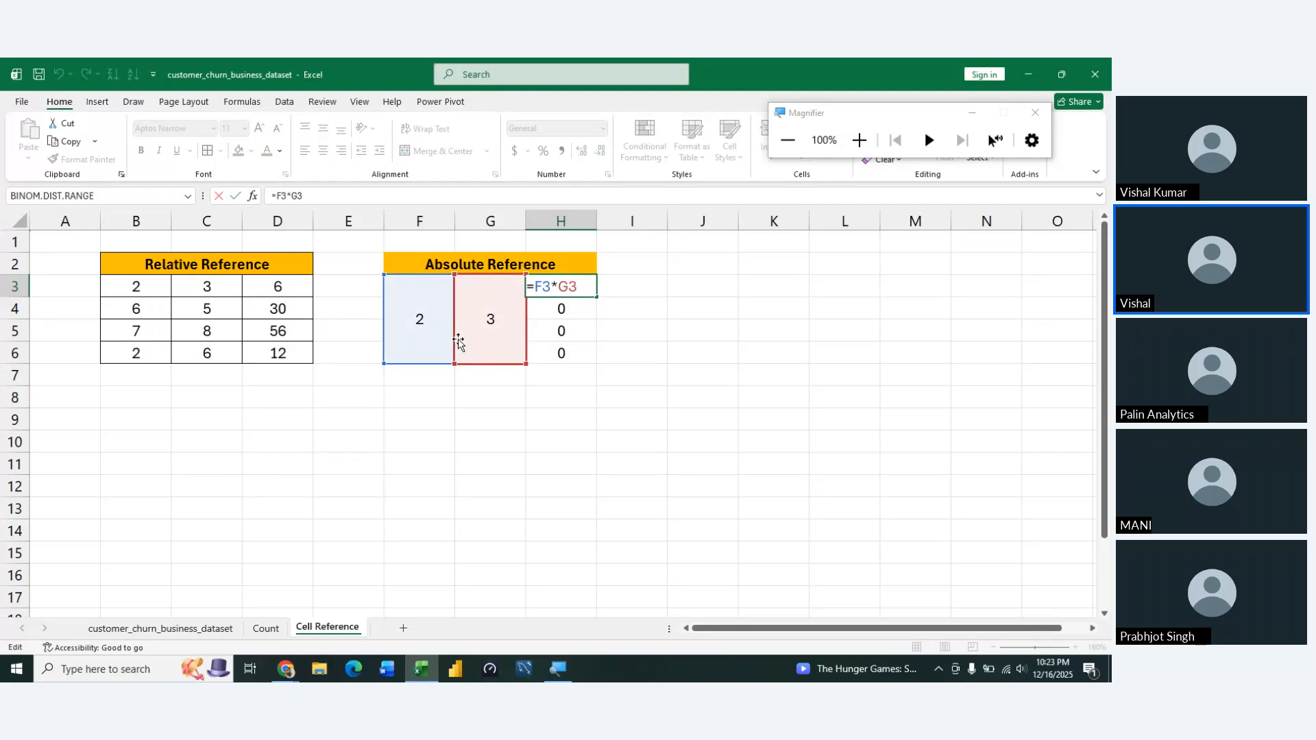
pyautogui.press('Return')
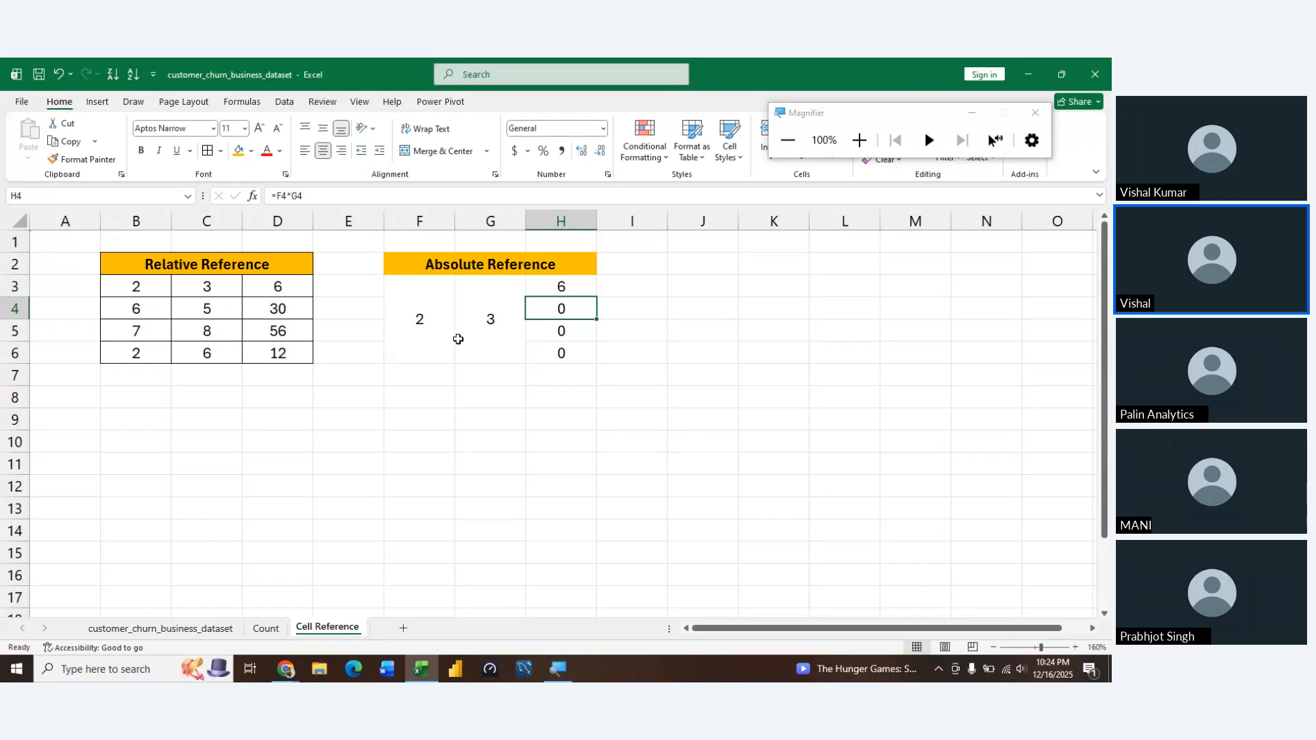
pyautogui.press('F2')
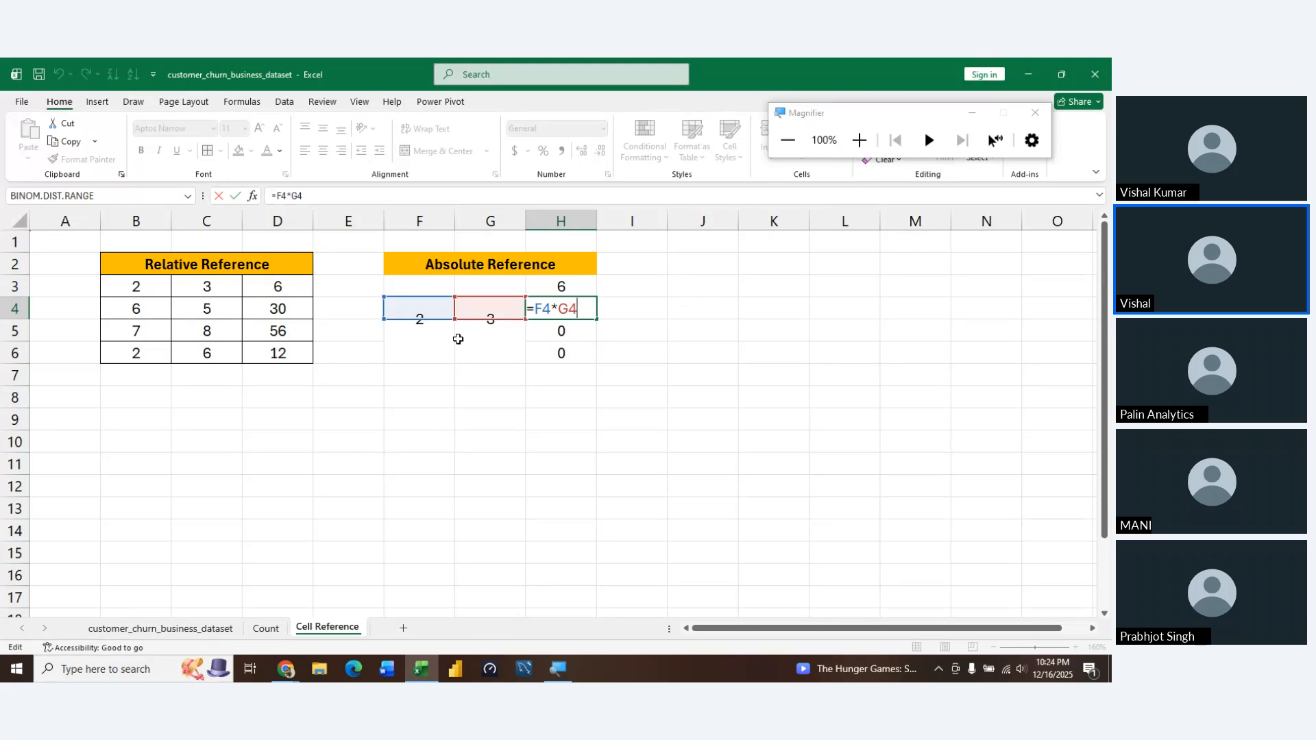
pyautogui.press('Return')
pyautogui.press('F2')
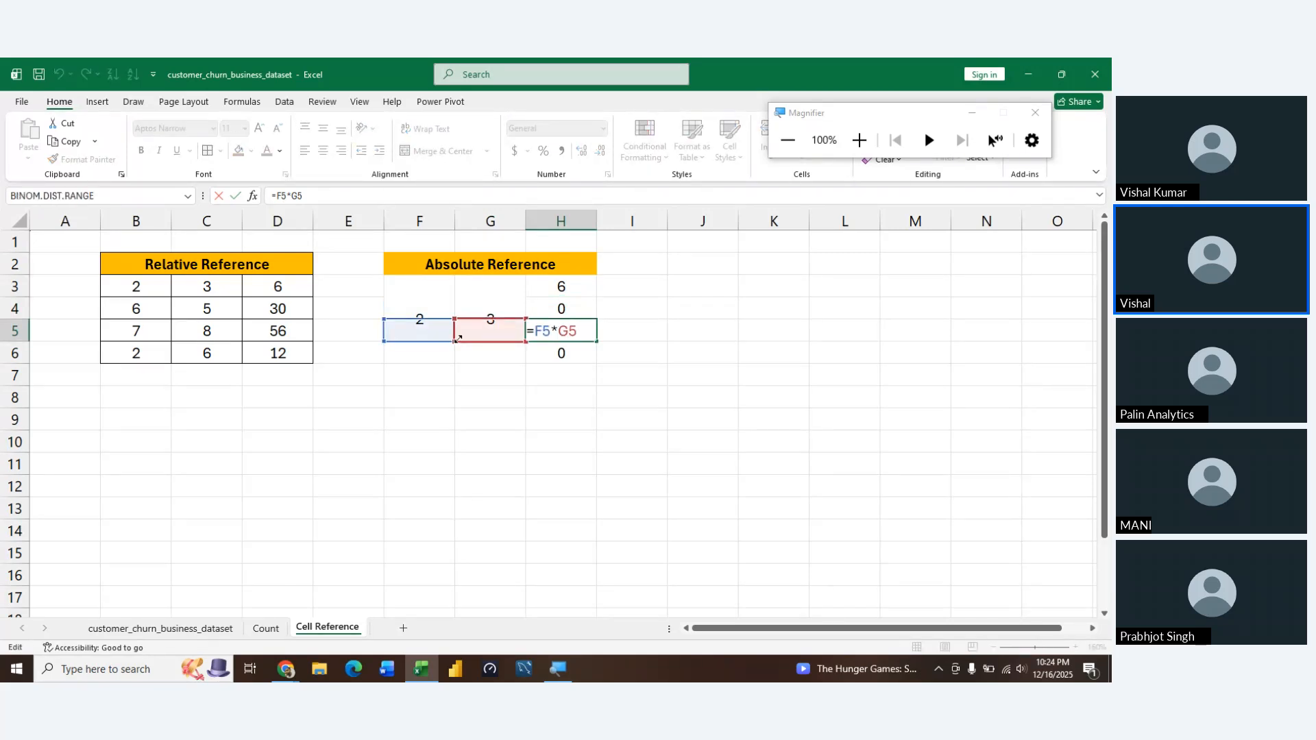
pyautogui.press('Return')
pyautogui.press('F2')
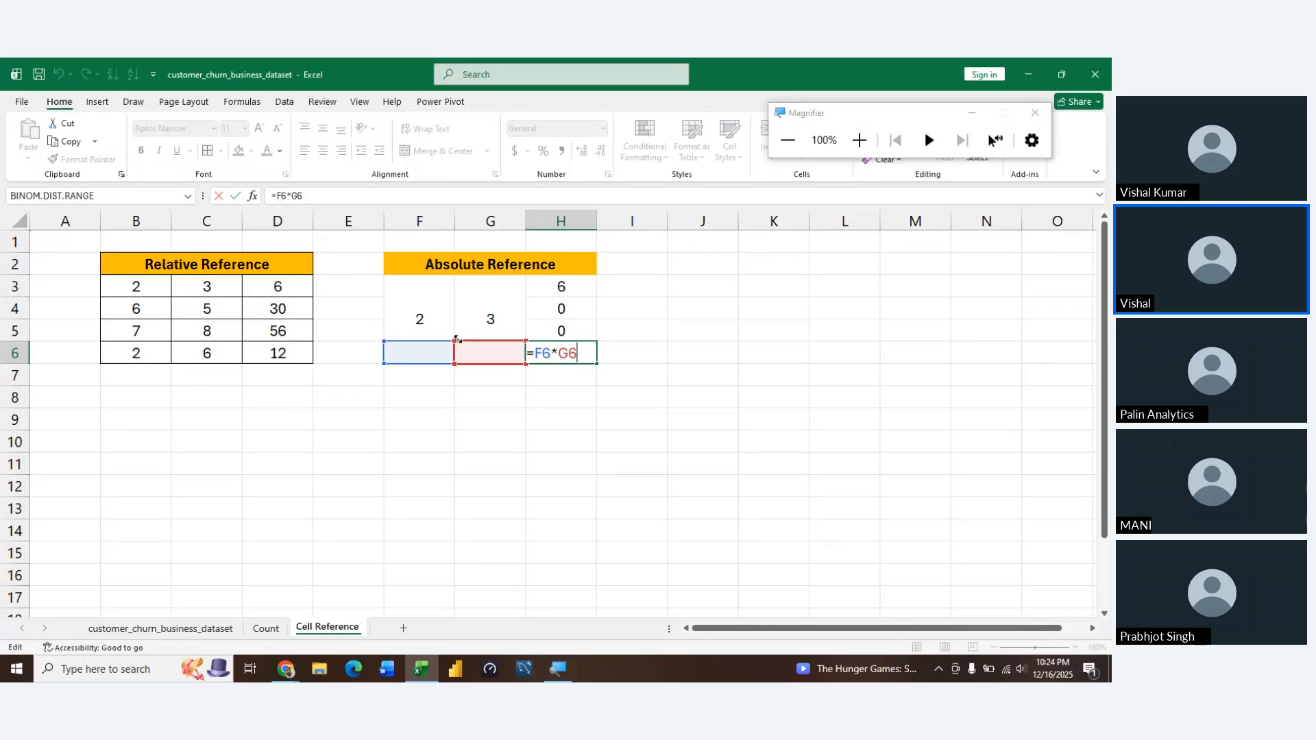
pyautogui.press('Return')
pyautogui.press('Left')
pyautogui.press('Up')
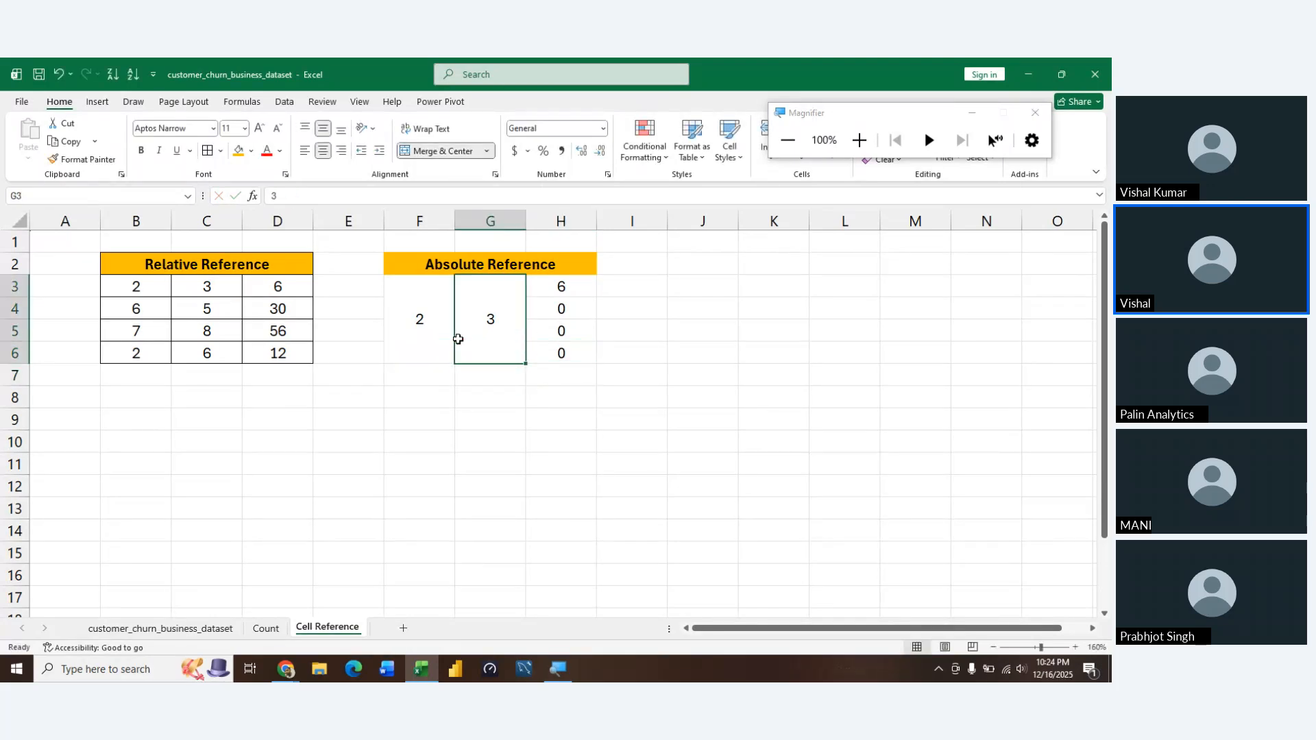
pyautogui.press('Up')
pyautogui.press('Down')
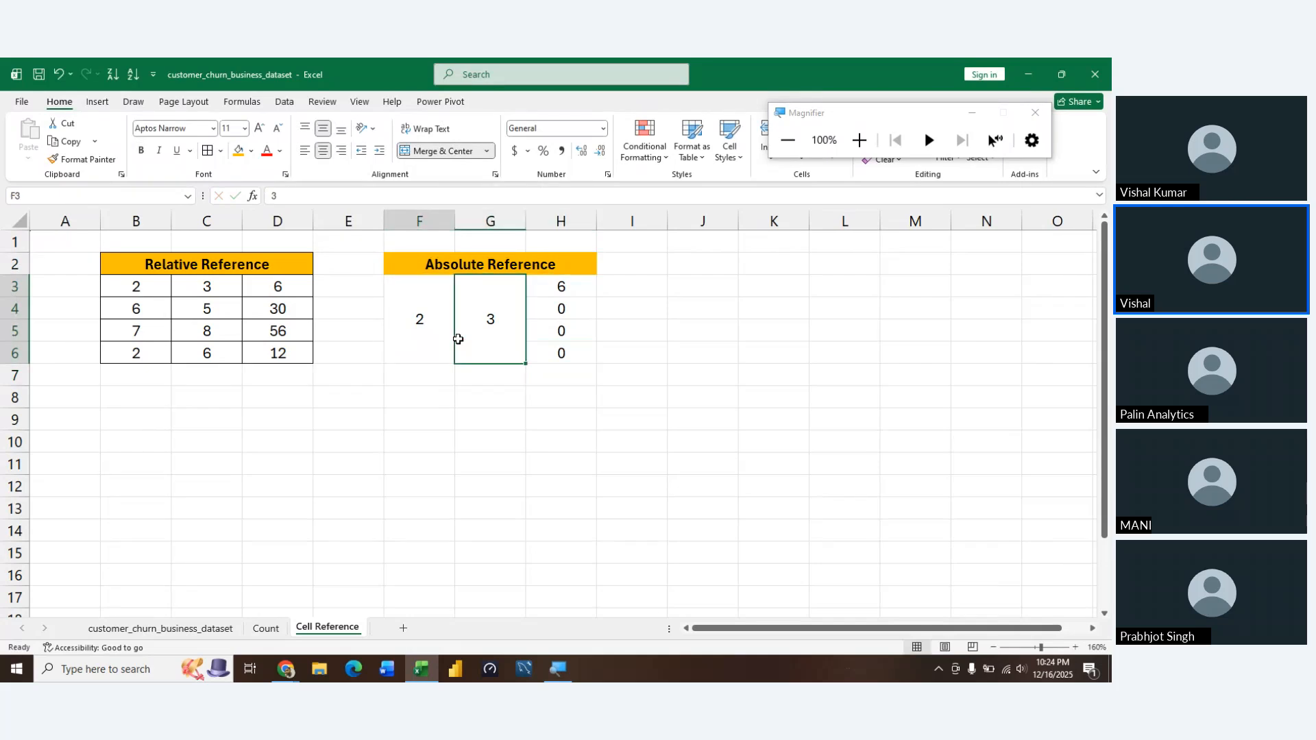
pyautogui.press('Left')
pyautogui.press('Right')
pyautogui.press('Left')
pyautogui.press('Right')
pyautogui.press('Left')
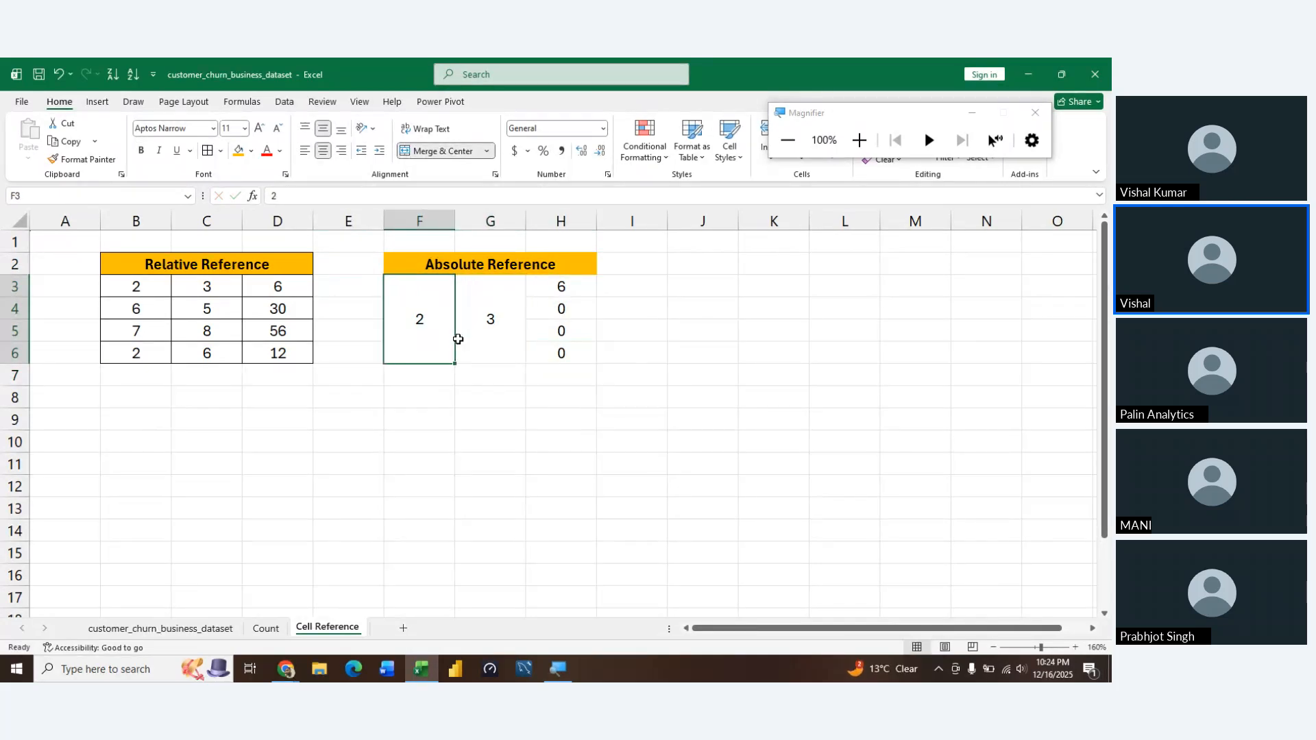
pyautogui.press('Right')
pyautogui.press('Left')
pyautogui.press('Right')
pyautogui.press('Left')
pyautogui.press('Right')
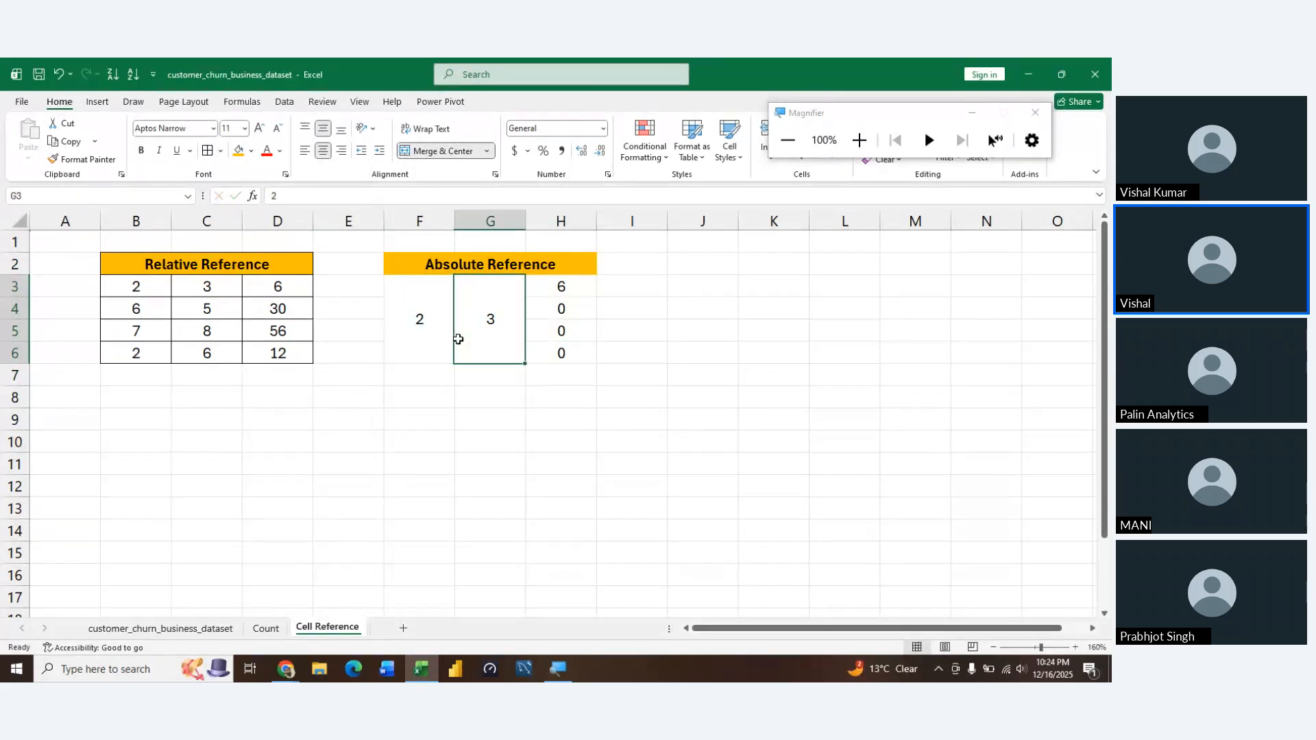
pyautogui.press('Left')
pyautogui.press('Right')
pyautogui.press('Left')
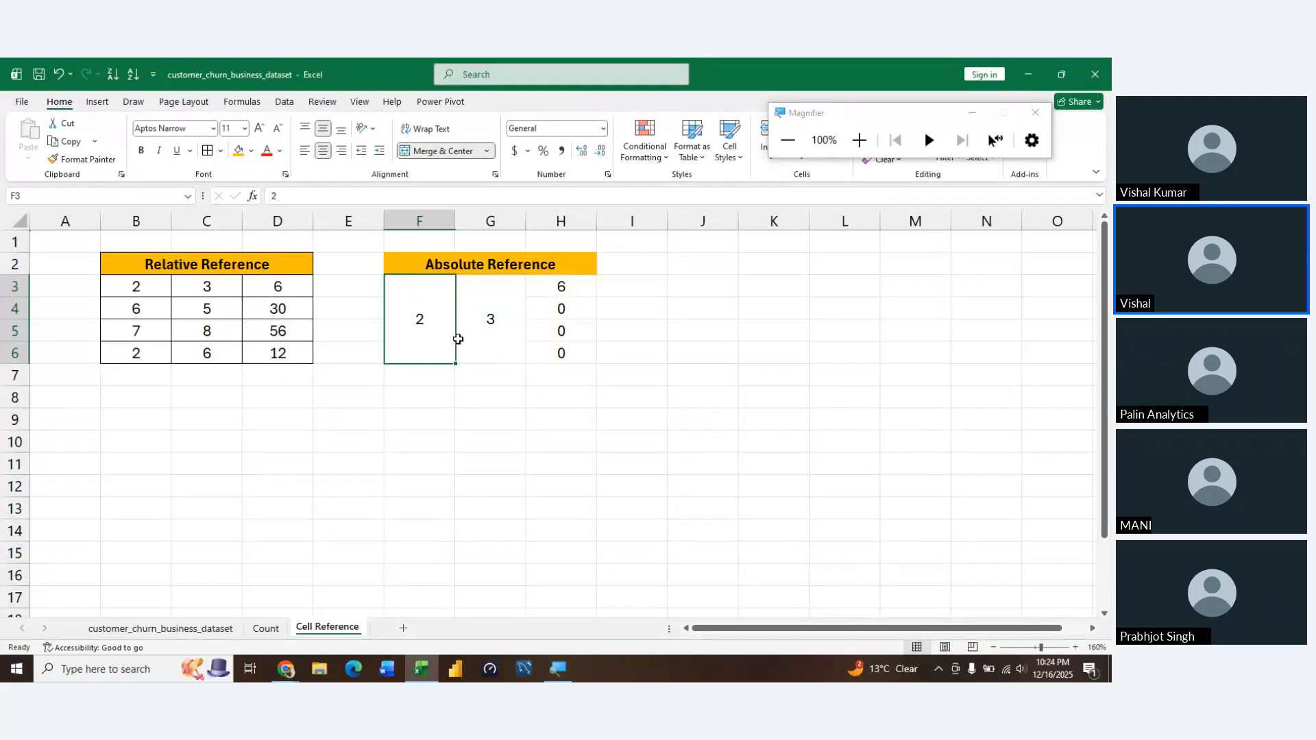
pyautogui.press('Right')
pyautogui.press('Right')
pyautogui.press('Right')
pyautogui.press('Down')
pyautogui.press('Left')
pyautogui.press('Down')
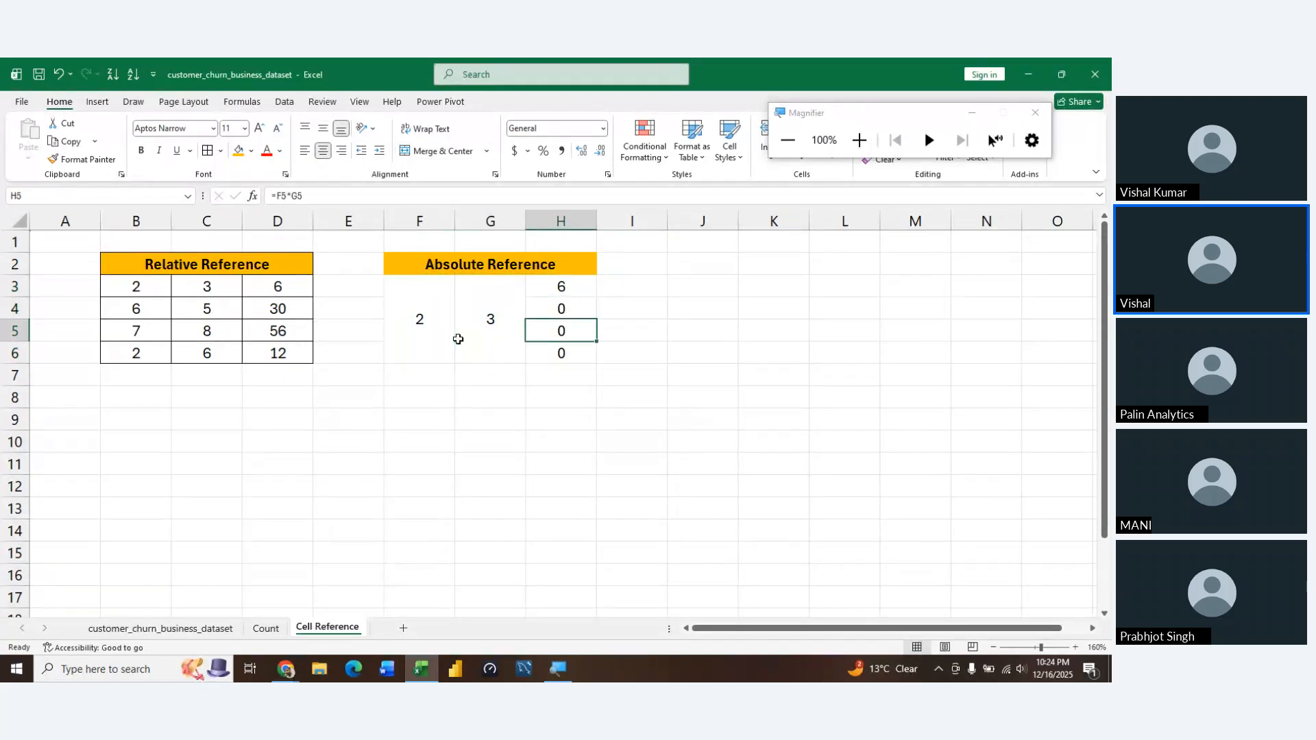
pyautogui.press('Down')
pyautogui.press('Down')
# Clear the relative product formula from H3 in the Absolute Reference example
pyautogui.press('Up')
pyautogui.press('Up')
pyautogui.press('Up')
pyautogui.press('Up')
pyautogui.press('F2')
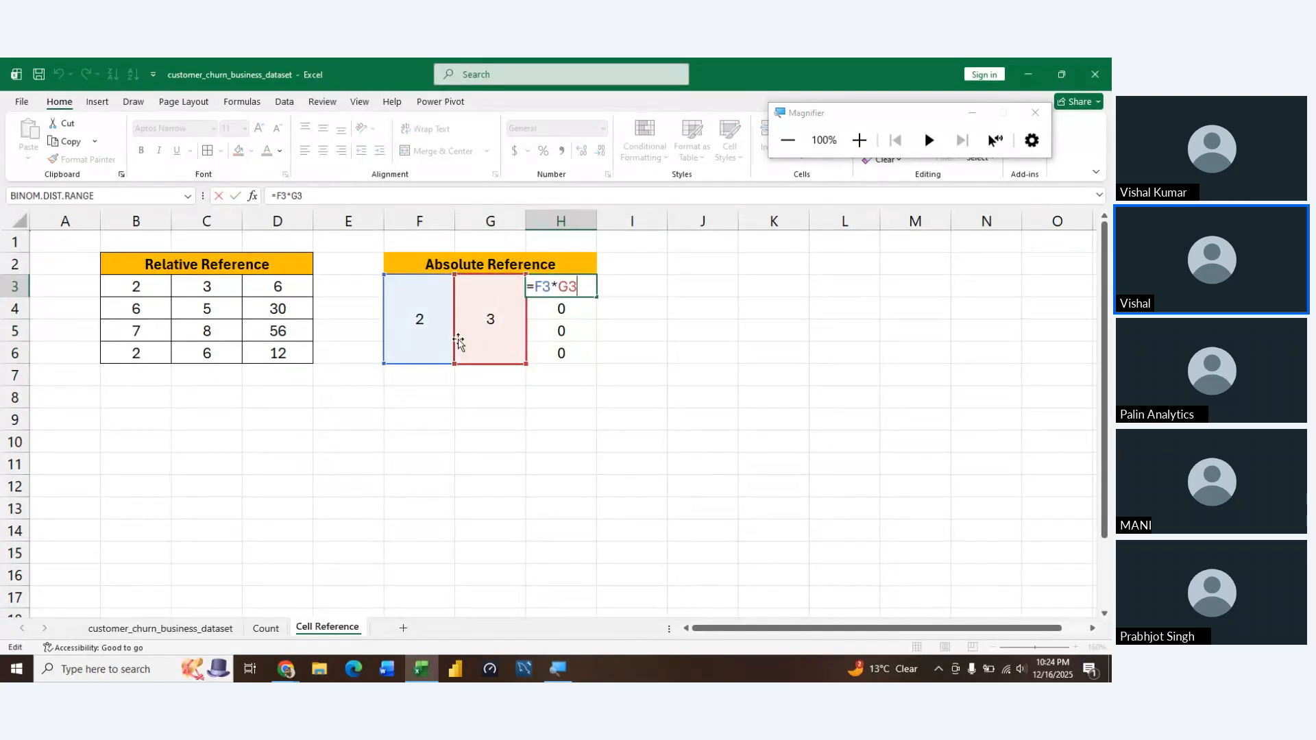
pyautogui.hotkey('shift', 'Left')
pyautogui.hotkey('shift', 'Left')
pyautogui.hotkey('shift', 'Left')
pyautogui.hotkey('shift', 'Left')
pyautogui.hotkey('shift', 'Left')
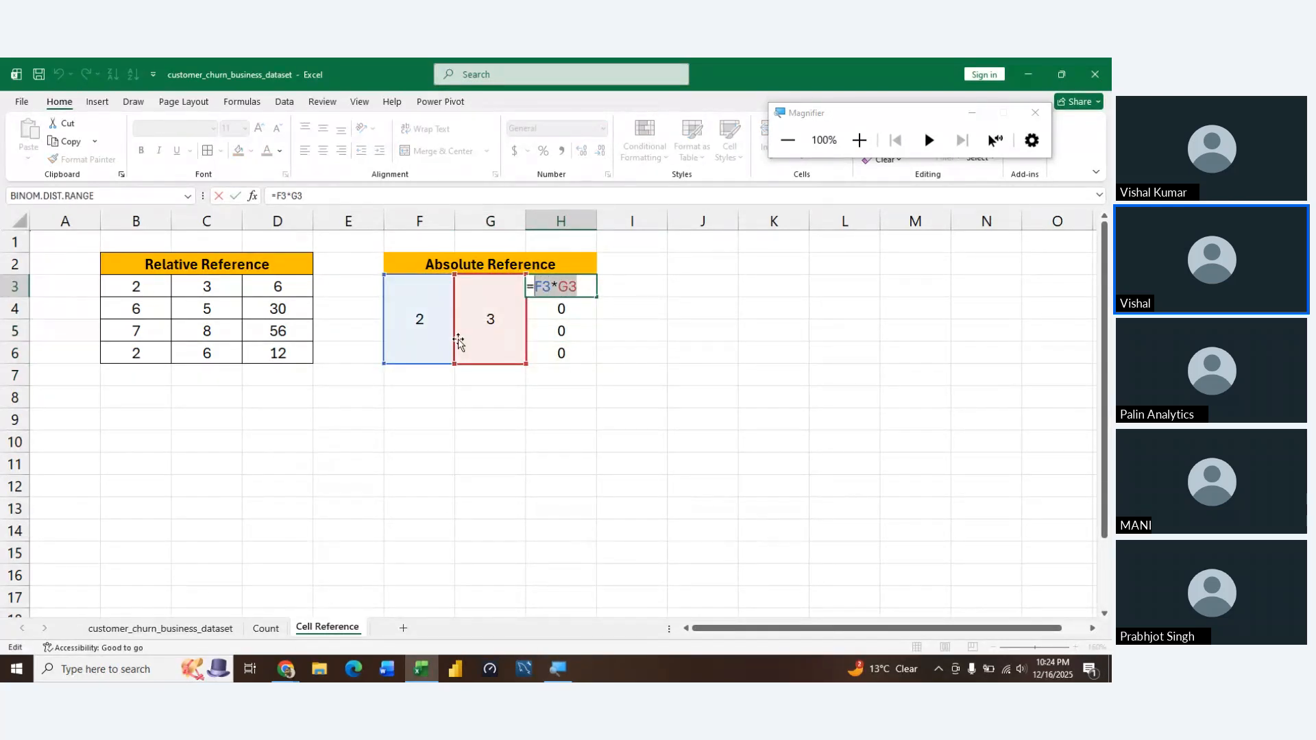
pyautogui.press('End')
pyautogui.press('BackSpace')
pyautogui.press('BackSpace')
pyautogui.press('BackSpace')
pyautogui.press('BackSpace')
pyautogui.press('BackSpace')
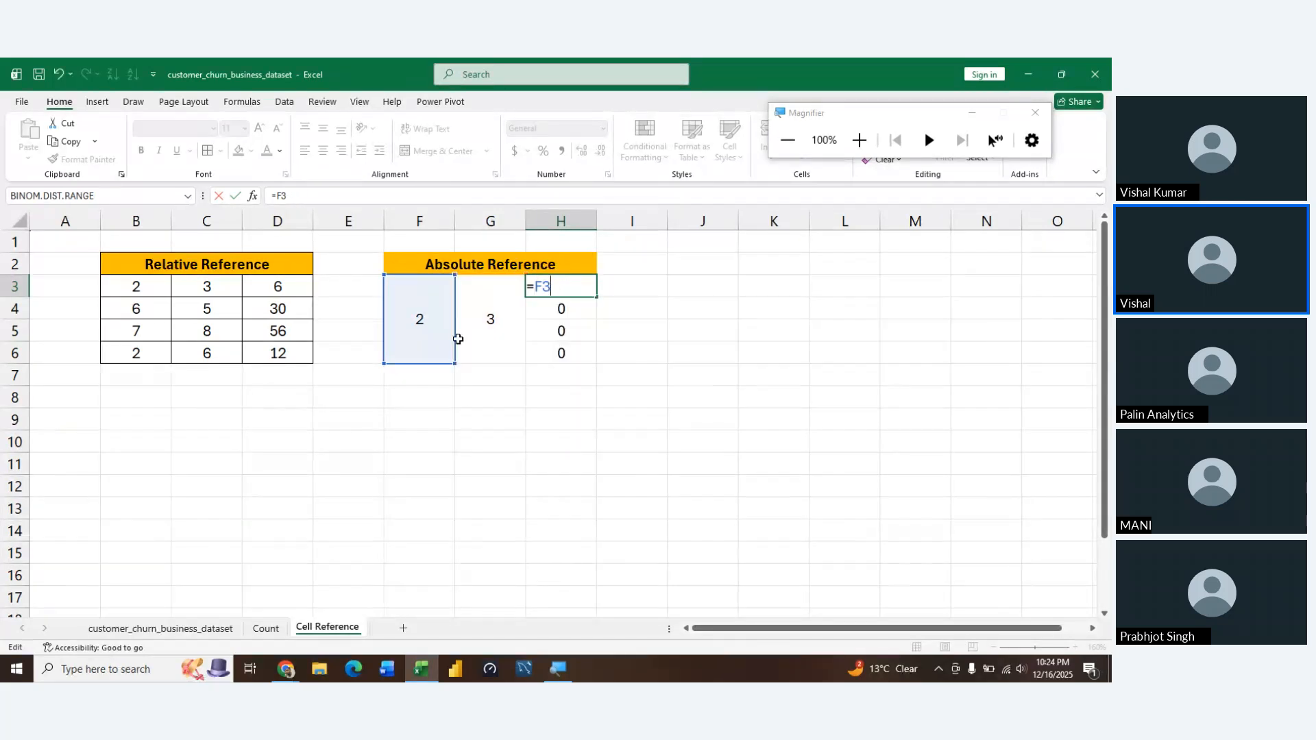
pyautogui.press('BackSpace')
pyautogui.press('Return')
pyautogui.press('Up')
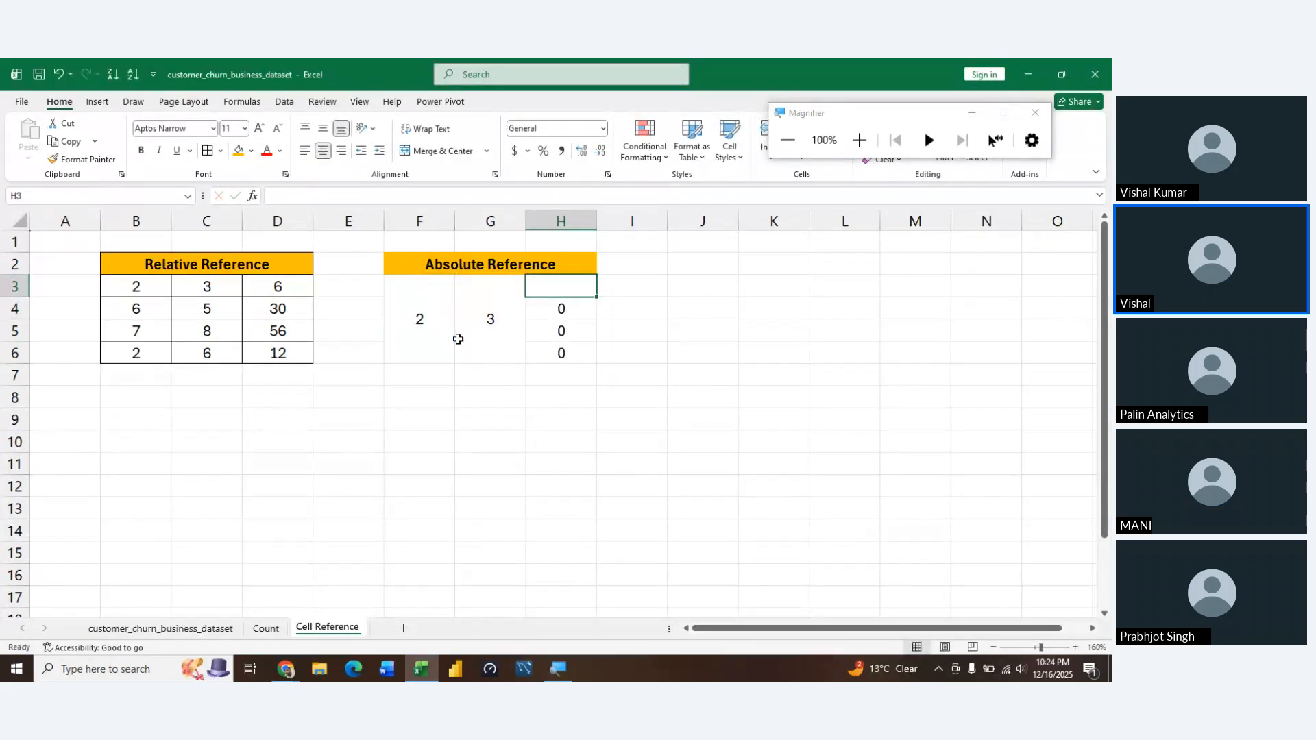
# Enter the formula =$F$3*$G$3 in H3, with both cell references made absolute
pyautogui.click(458, 339)
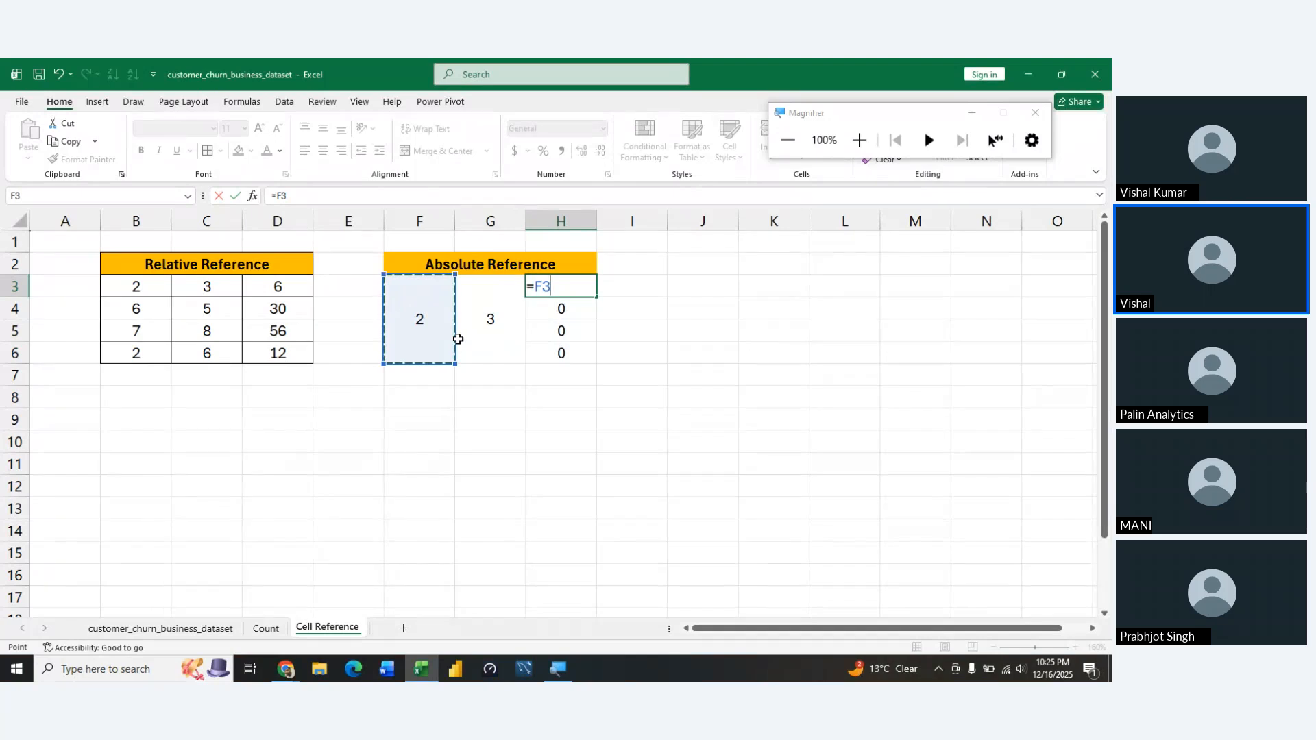
pyautogui.press('F4')
pyautogui.press('F4')
pyautogui.press('F4')
pyautogui.press('F4')
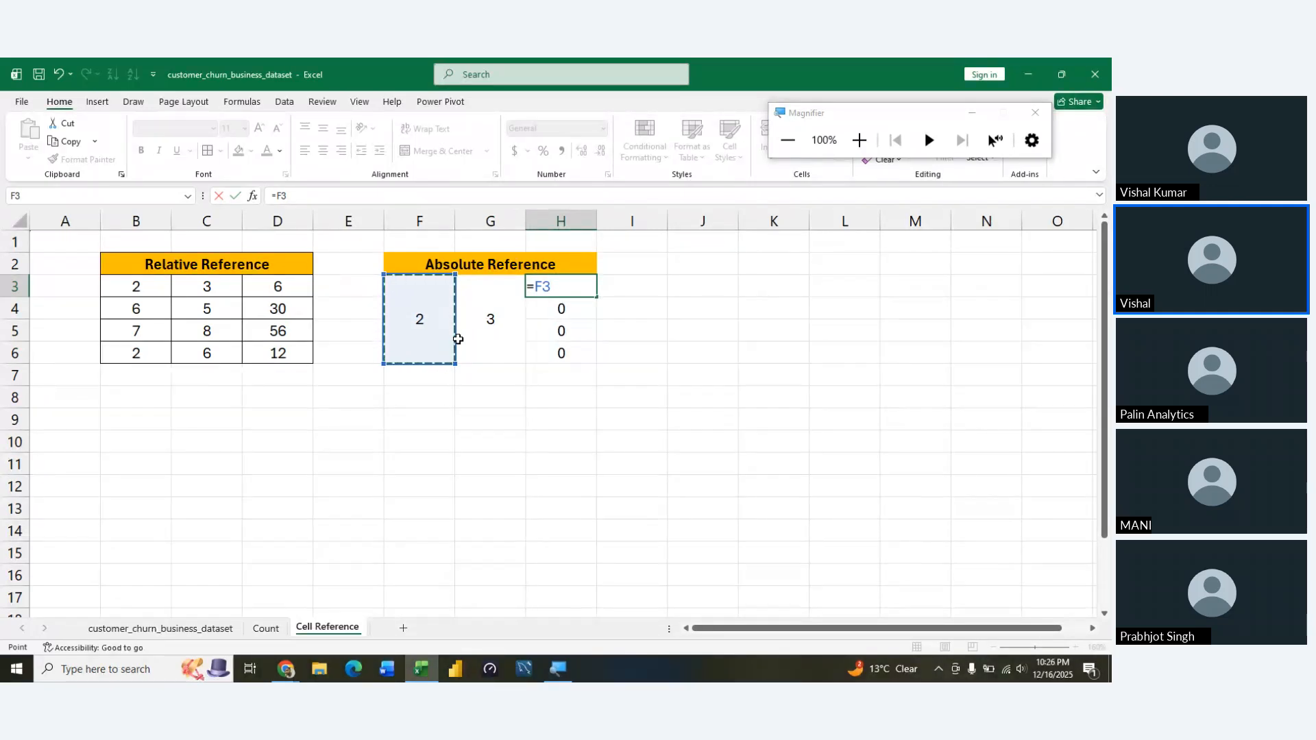
pyautogui.press('F4')
pyautogui.write('*')
pyautogui.click(460, 342)
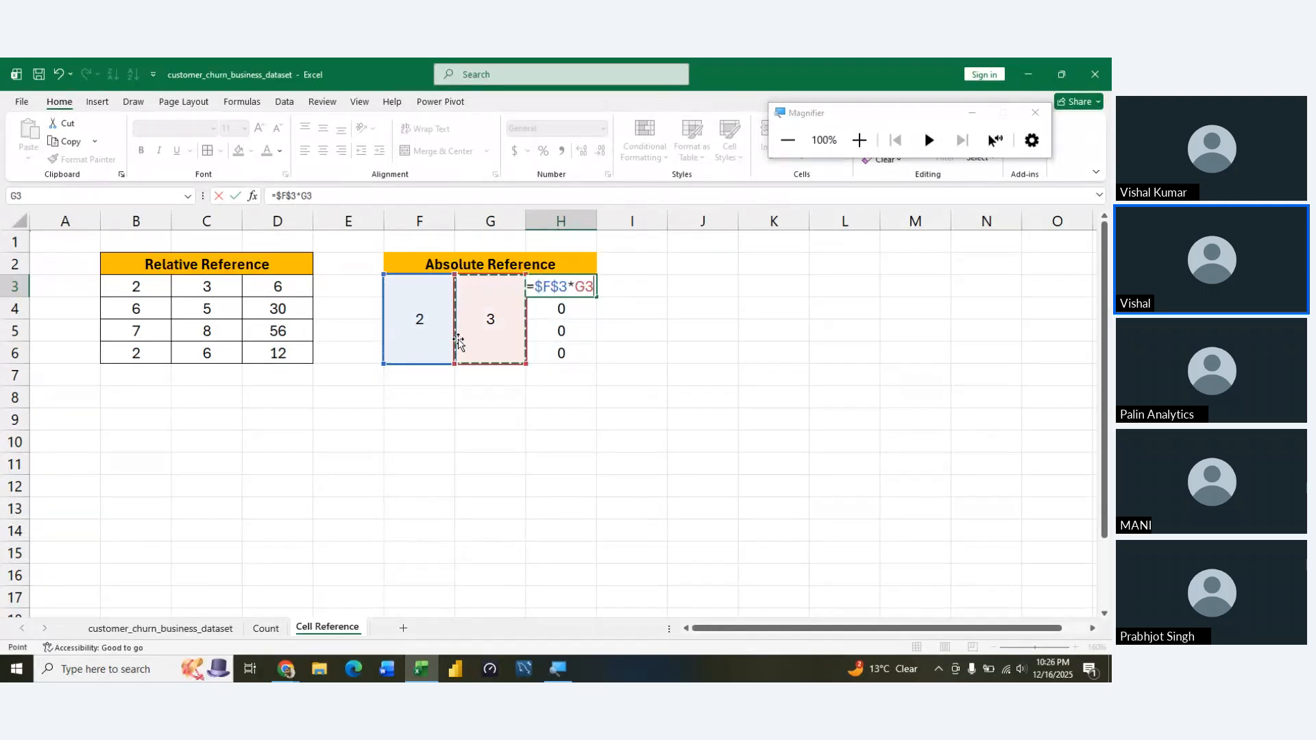
pyautogui.press('F4')
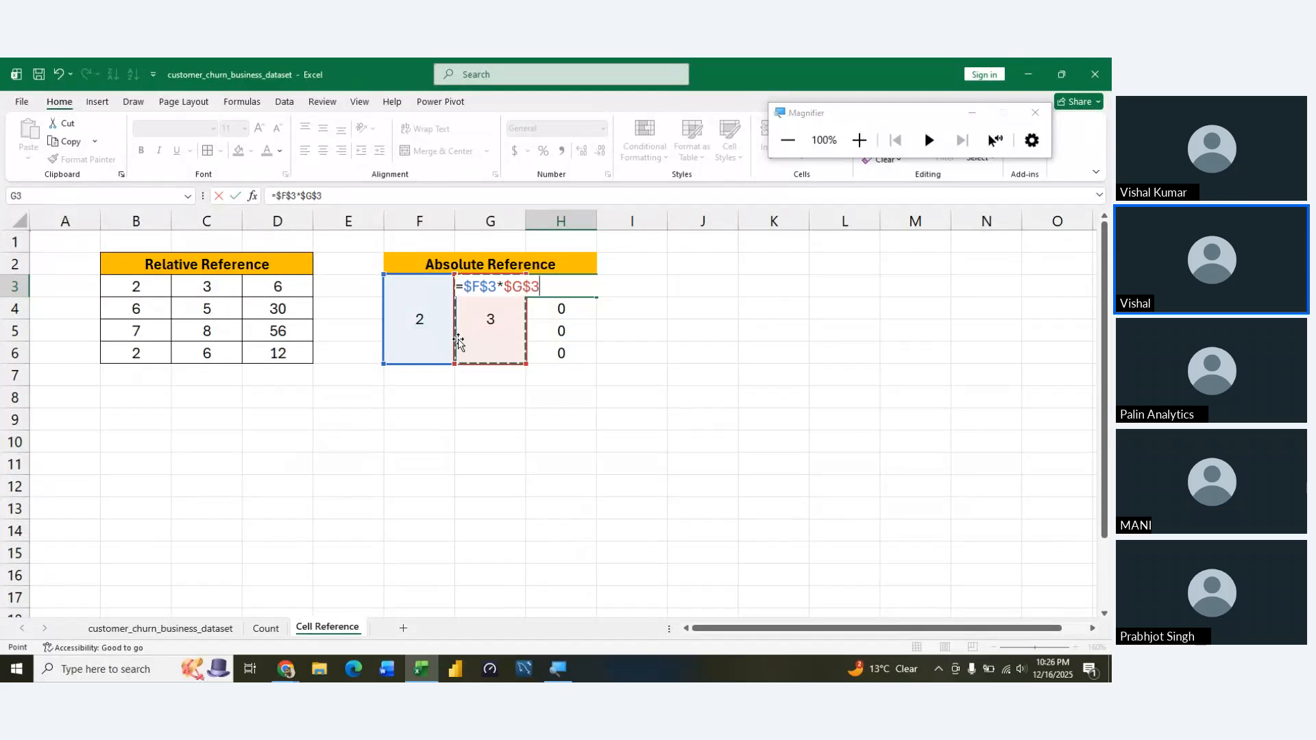
pyautogui.press('Return')
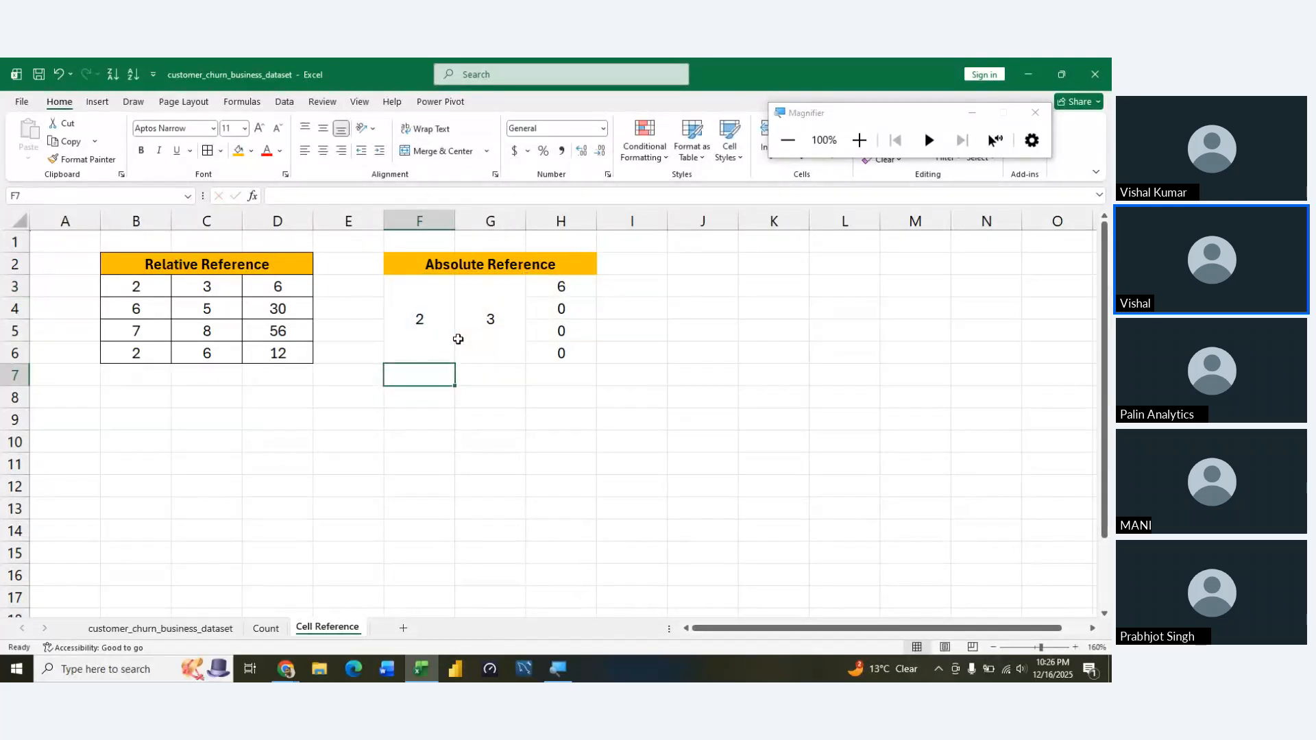
# Fill the absolute product formula from H3 down through H6
pyautogui.press('Up')
pyautogui.press('Up')
pyautogui.press('Right')
pyautogui.press('Down')
pyautogui.press('Left')
pyautogui.hotkey('shift', 'Down')
pyautogui.hotkey('shift', 'Down')
pyautogui.hotkey('shift', 'Down')
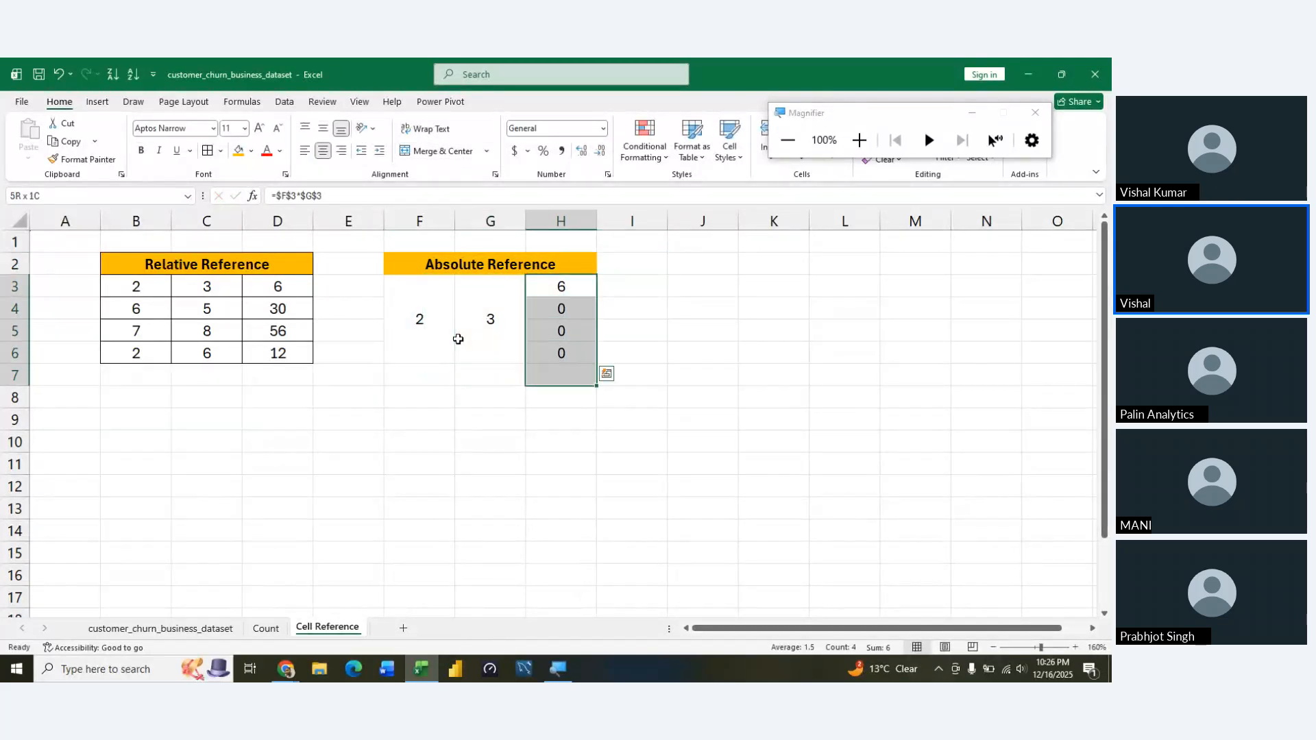
pyautogui.hotkey('ctrl', 'd')
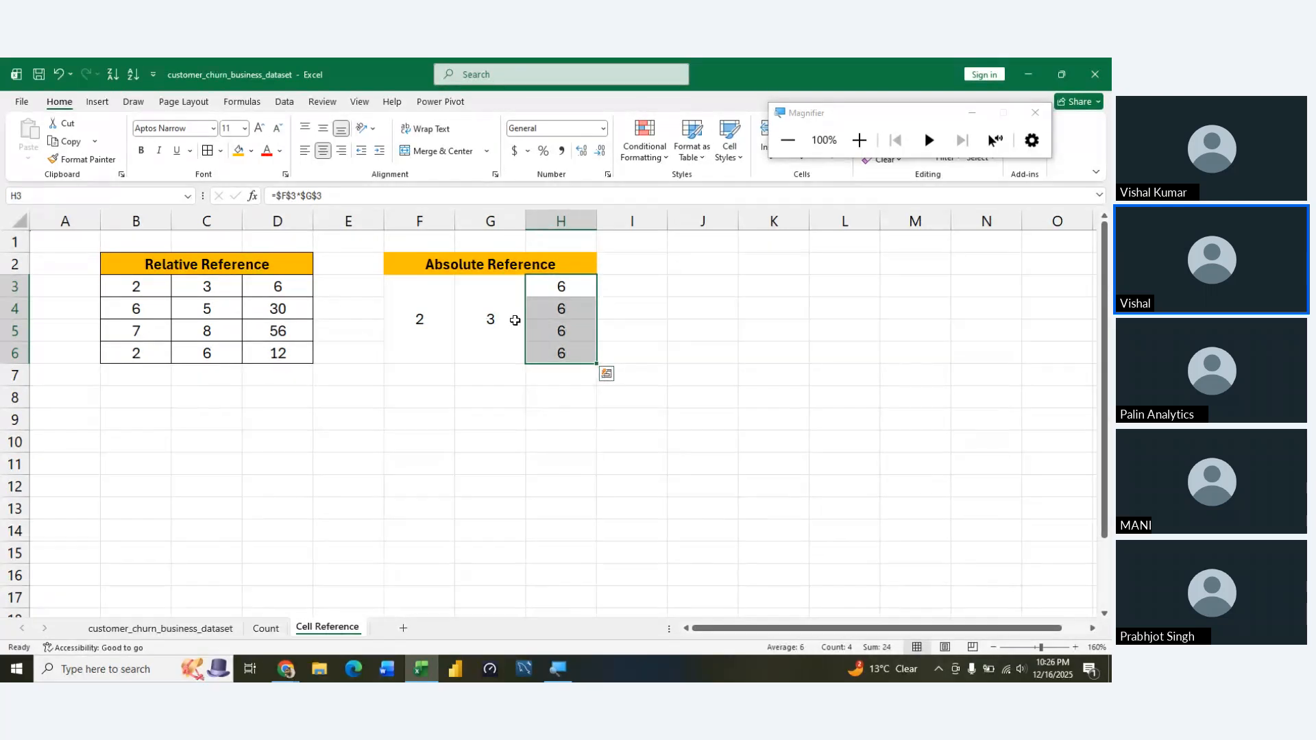
# Check which cells the filled formulas in H4, H5 and H6 refer to
pyautogui.press('Down')
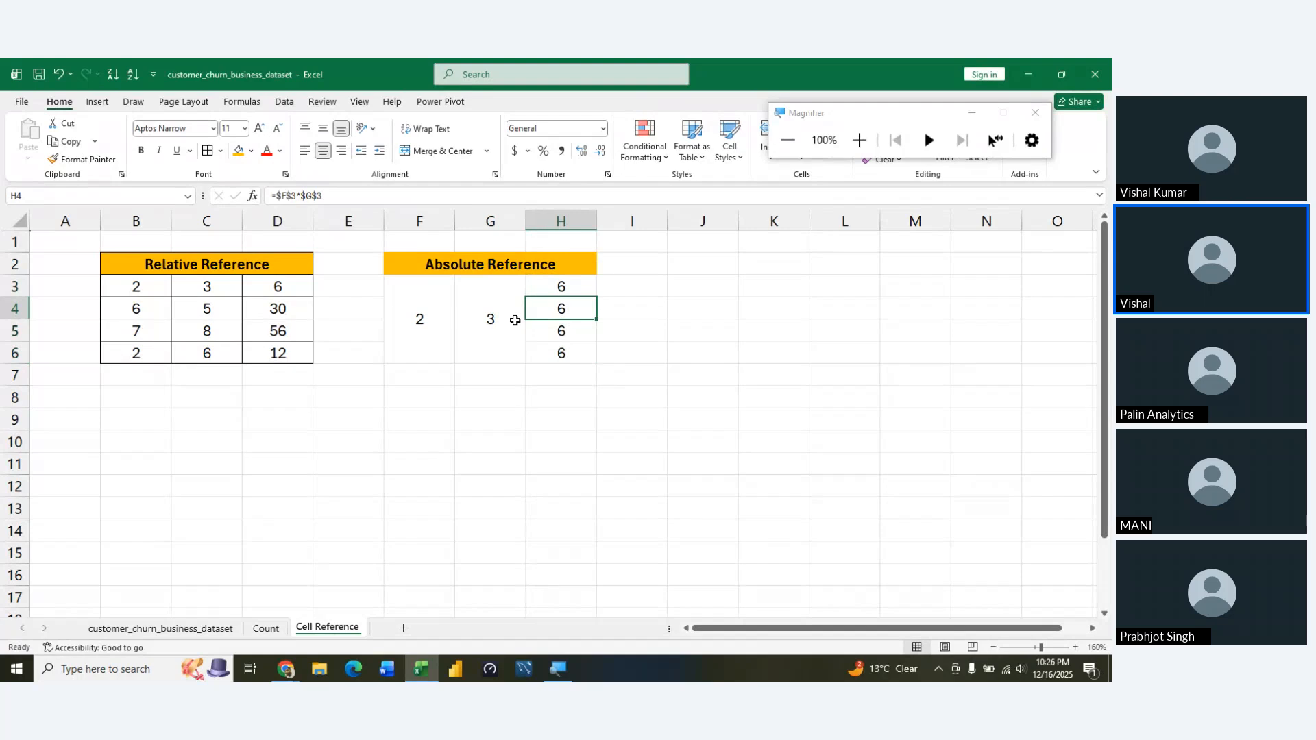
pyautogui.press('F2')
pyautogui.press('Return')
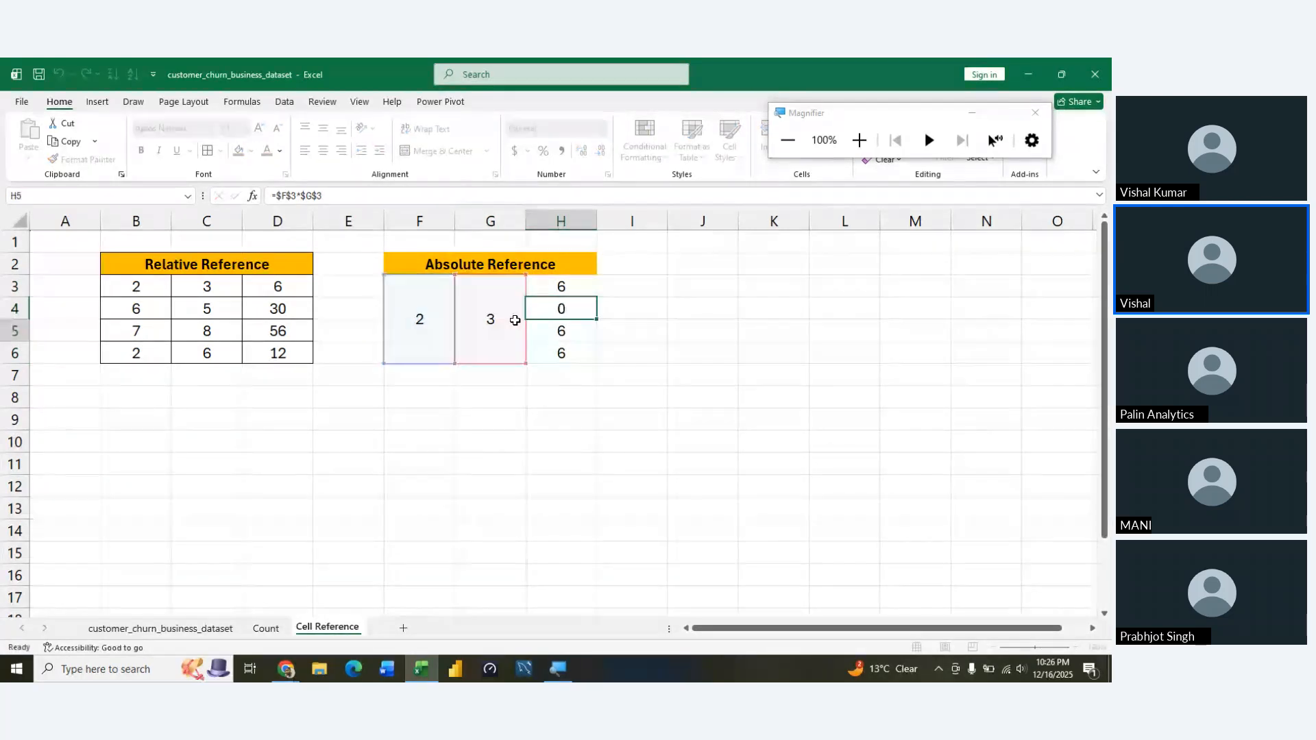
pyautogui.press('F2')
pyautogui.press('Return')
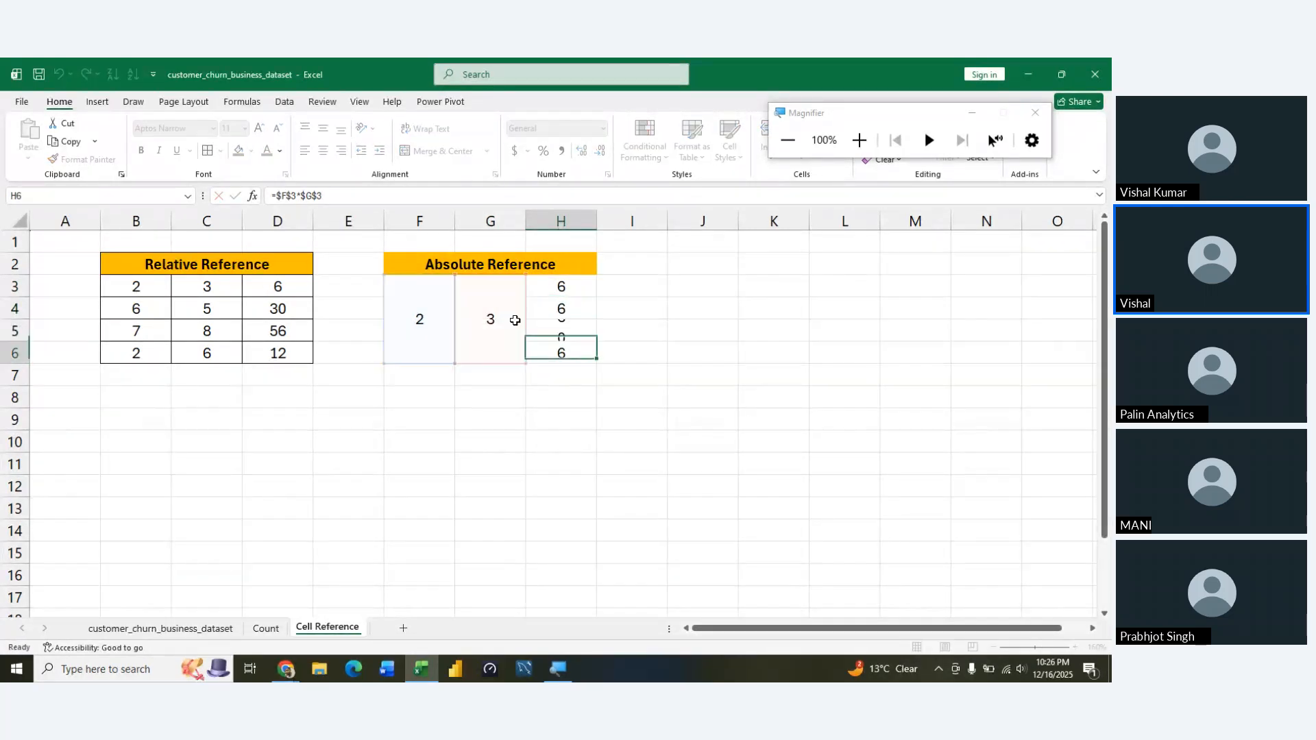
pyautogui.press('F2')
pyautogui.press('Return')
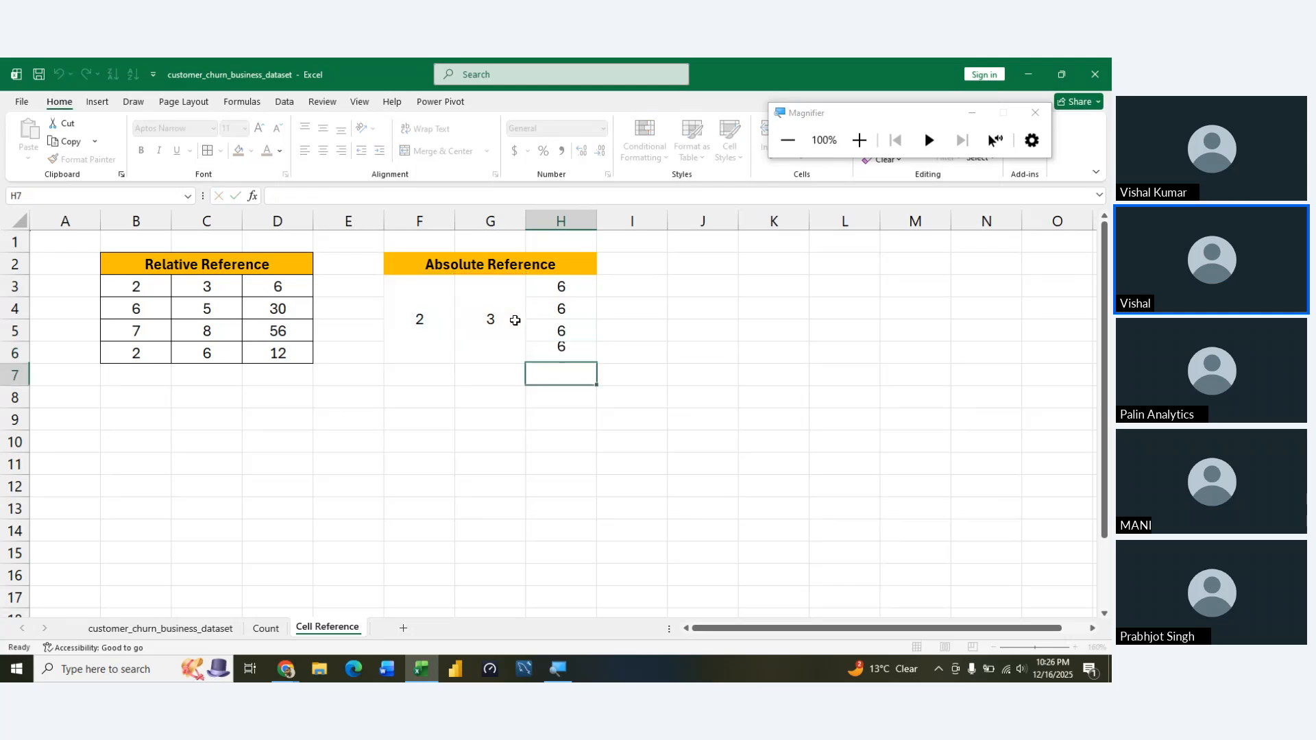
# Apply borders to all cells of the Absolute Reference table F2:H6
pyautogui.press('Up')
pyautogui.press('Up')
pyautogui.hotkey('ctrl', 'a')
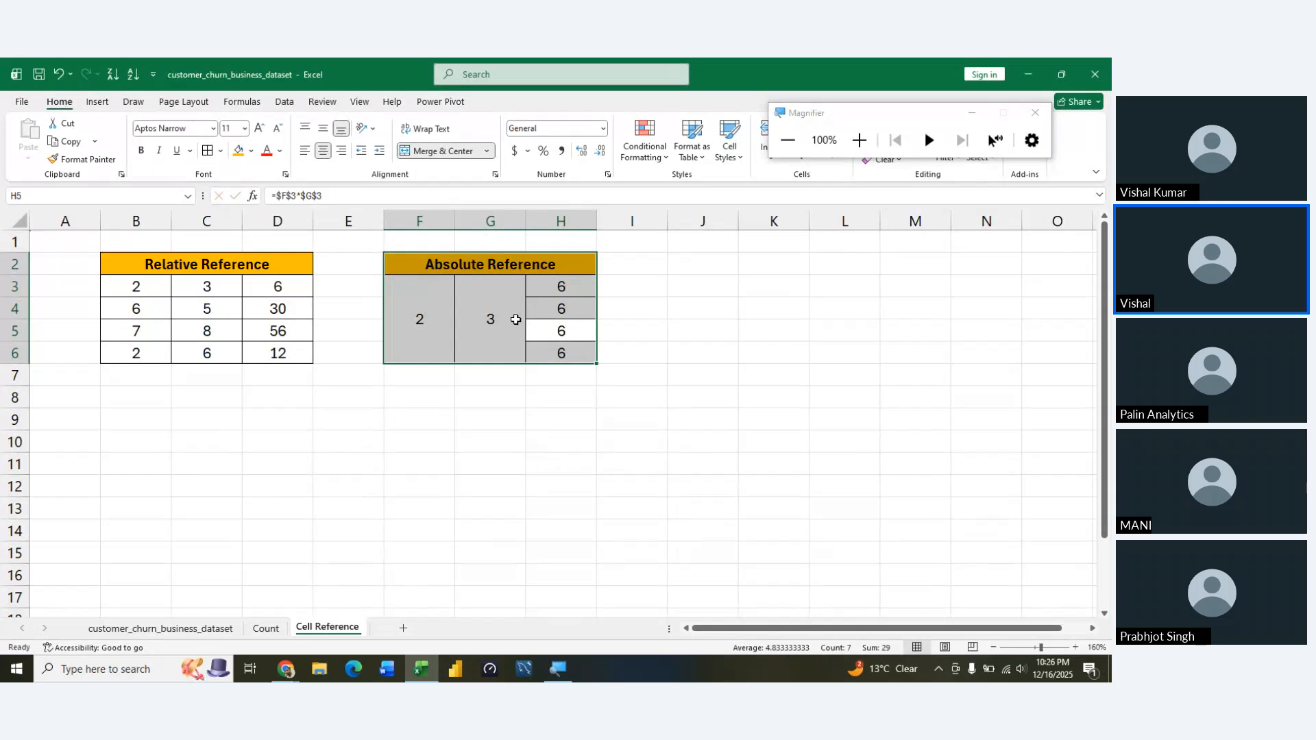
pyautogui.press('Right')
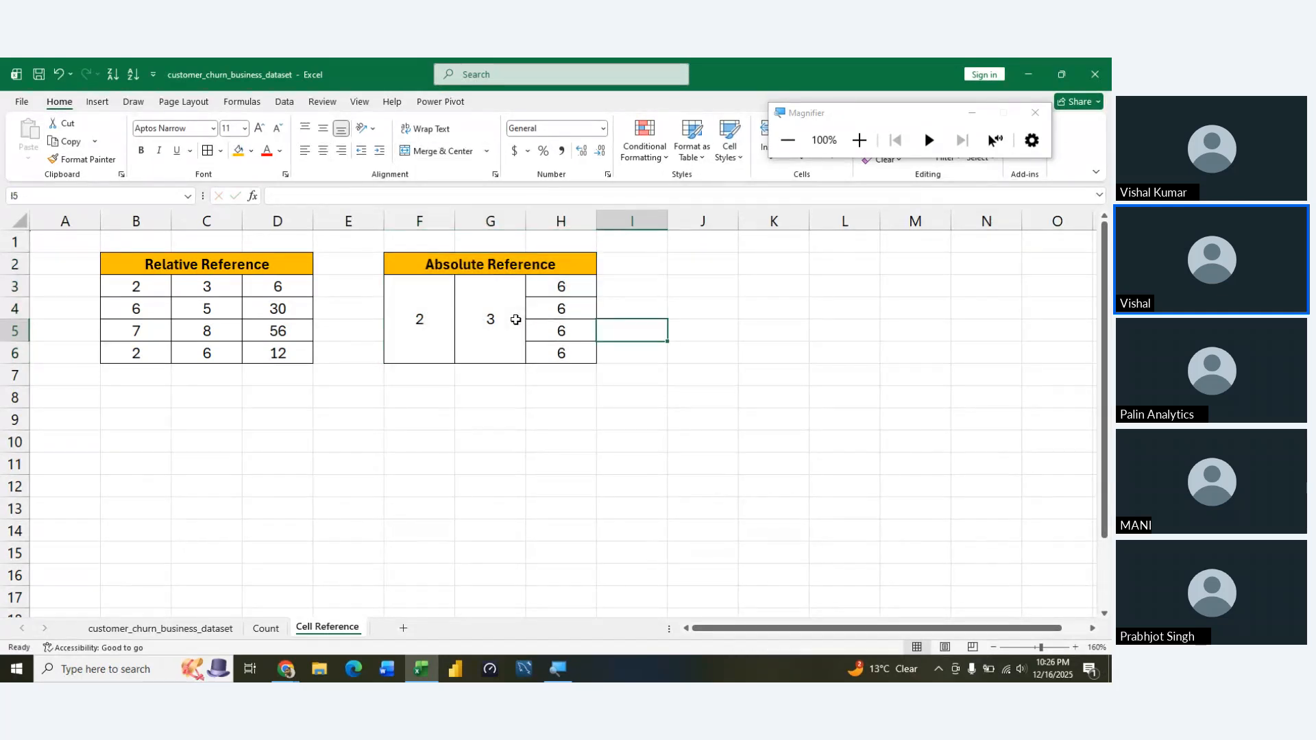
pyautogui.press('Left')
pyautogui.press('Left')
pyautogui.press('Left')
pyautogui.press('Up')
pyautogui.press('Up')
pyautogui.press('Right')
pyautogui.press('Left')
pyautogui.press('Down')
pyautogui.press('Left')
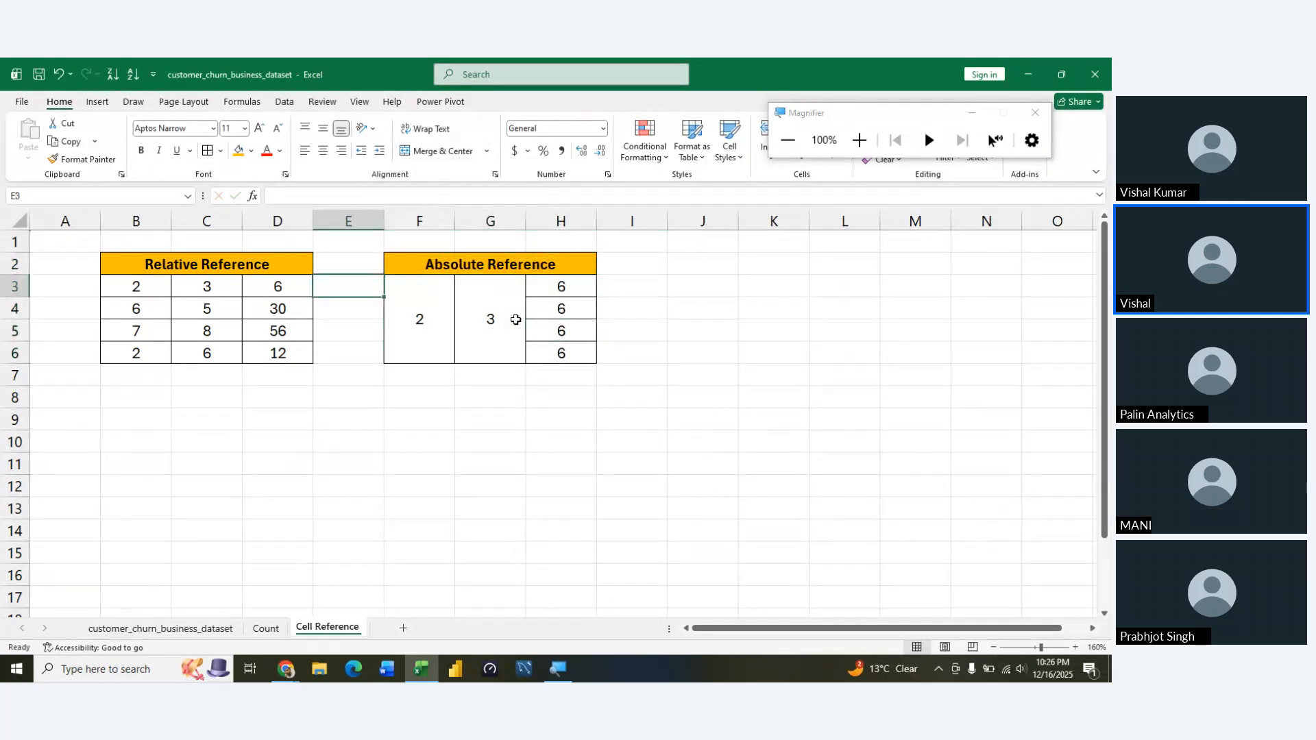
# Examine the cell references in the COUNTIFS formula in D16 on the Count sheet, leaving it unedited
pyautogui.hotkey('ctrl', 'pageup')
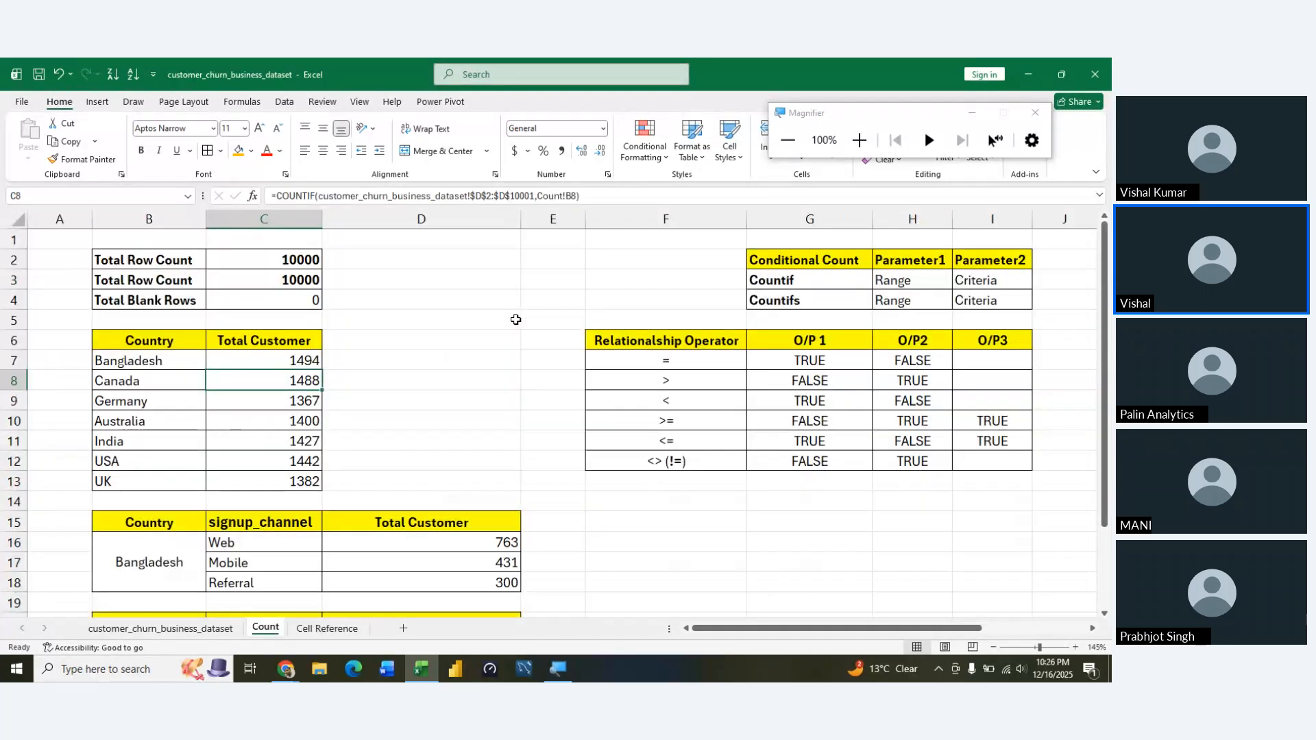
pyautogui.press('Down')
pyautogui.press('Down')
pyautogui.press('Down')
pyautogui.press('Down')
pyautogui.press('Down')
pyautogui.press('Right')
pyautogui.press('Down')
pyautogui.press('Down')
pyautogui.press('Down')
pyautogui.press('Down')
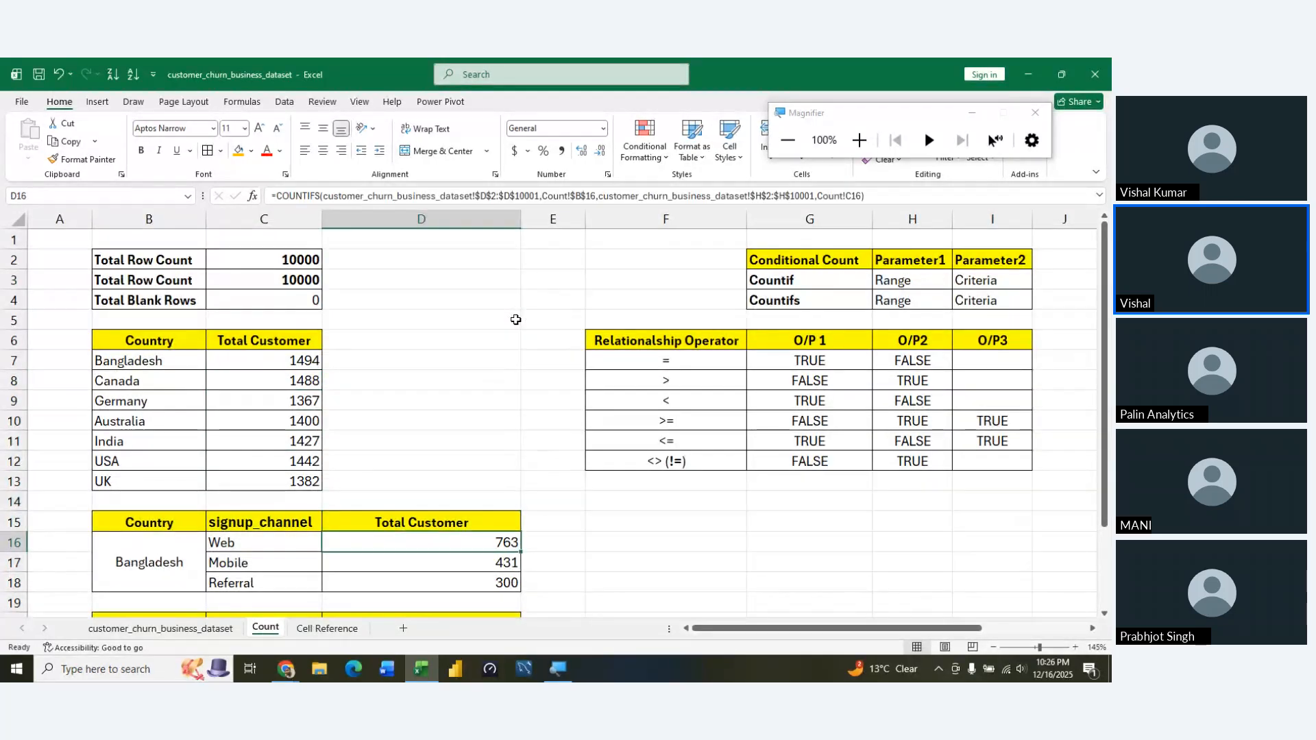
pyautogui.press('Up')
pyautogui.press('F2')
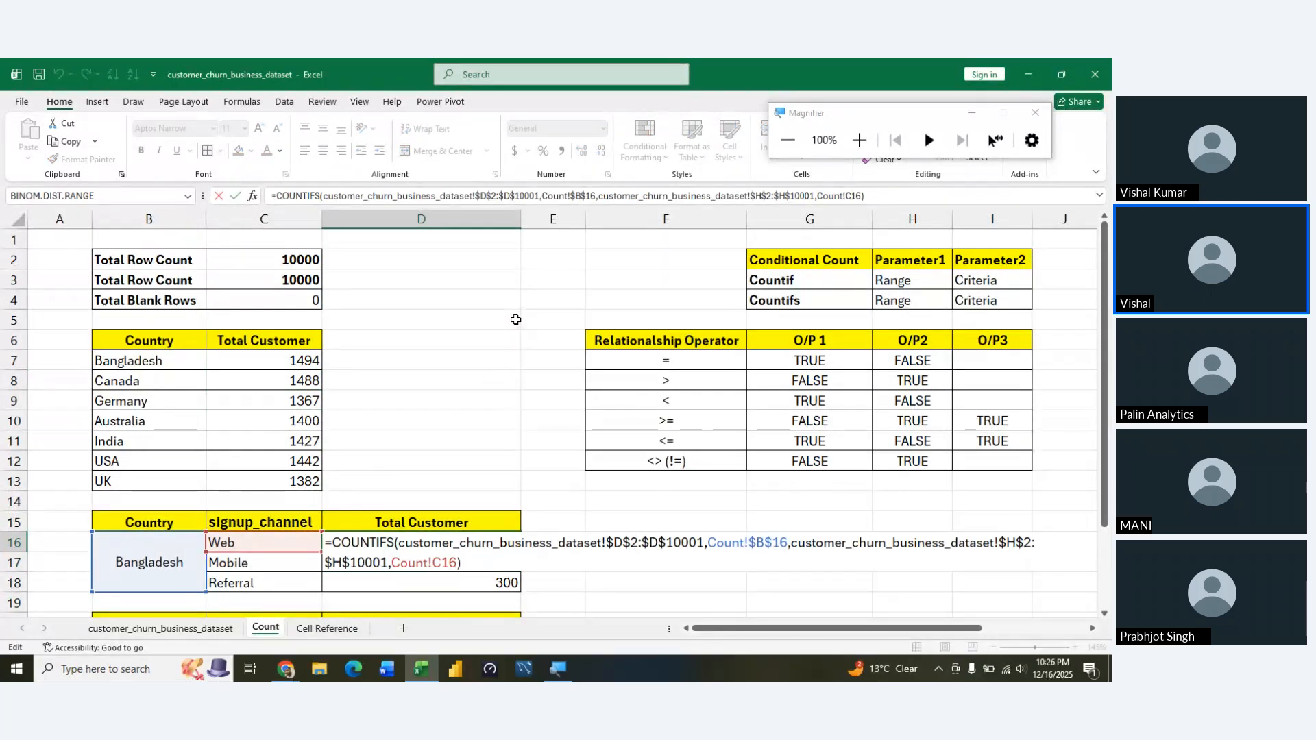
pyautogui.press('Escape')
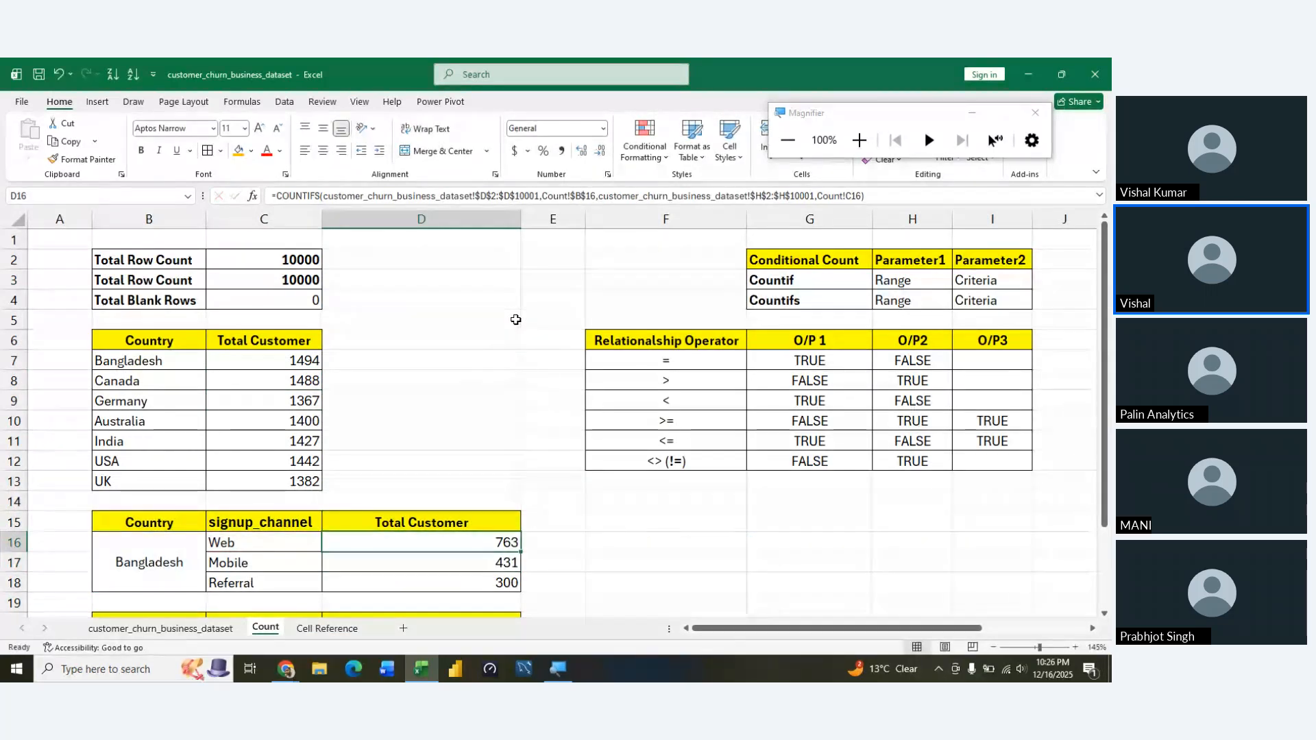
# Enter the title Mixed Reference in cell B8 of the Cell Reference sheet
pyautogui.hotkey('ctrl', 'pagedown')
pyautogui.press('Right')
pyautogui.press('Right')
pyautogui.press('Right')
pyautogui.press('Right')
pyautogui.press('Right')
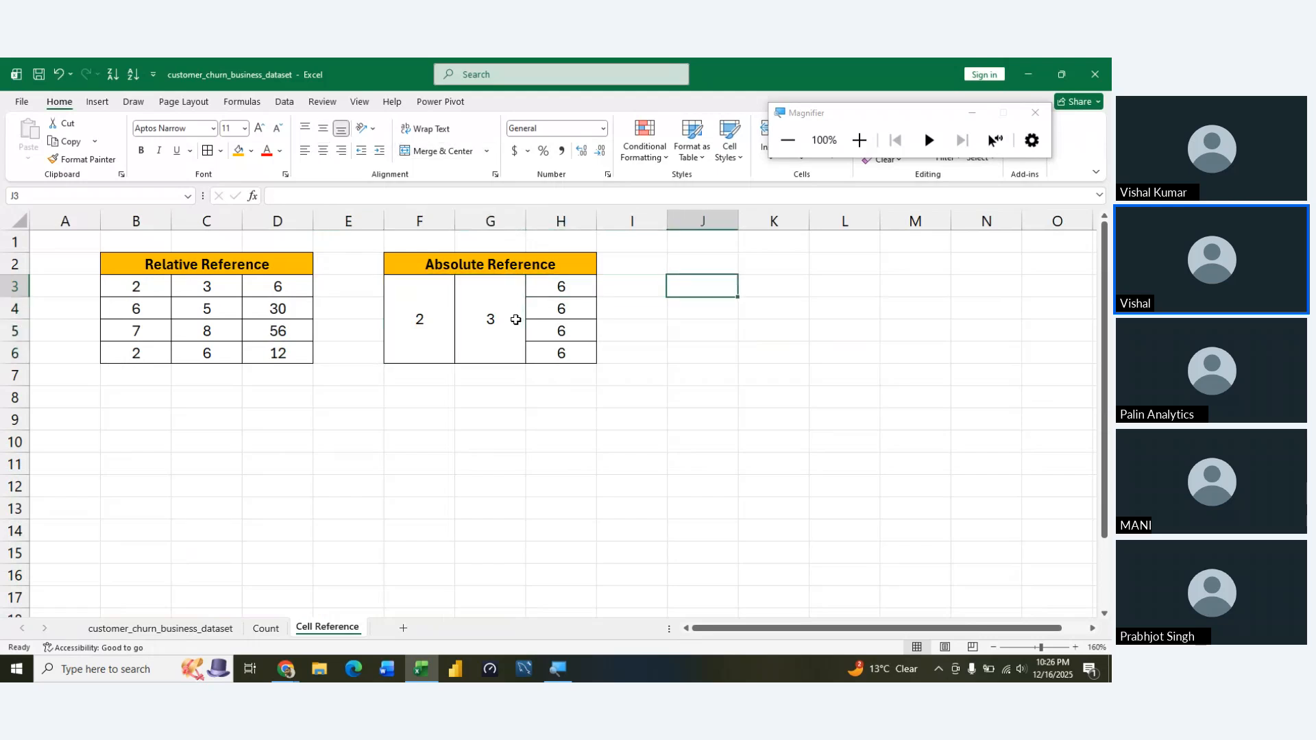
pyautogui.press('Left')
pyautogui.press('Left')
pyautogui.press('Left')
pyautogui.press('Down')
pyautogui.press('Down')
pyautogui.press('Left')
pyautogui.press('Left')
pyautogui.press('Left')
pyautogui.press('Left')
pyautogui.press('Left')
pyautogui.press('Left')
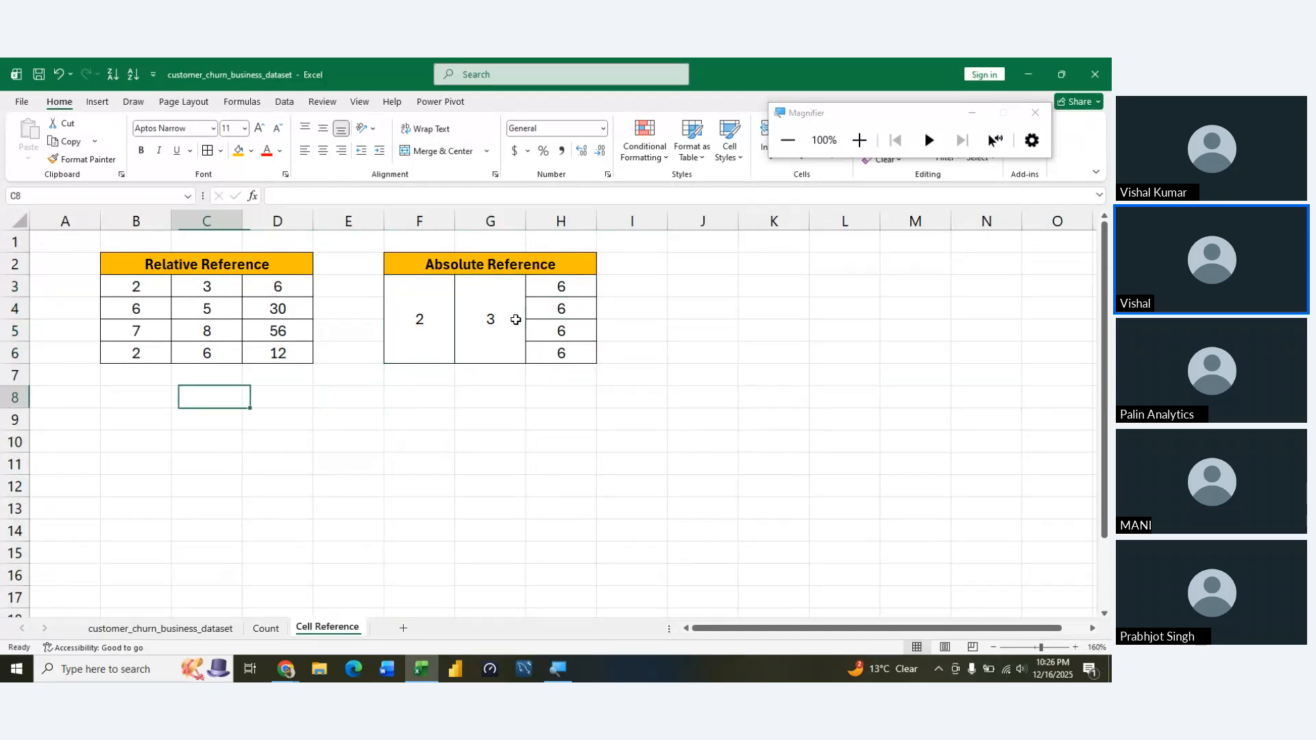
pyautogui.press('Right')
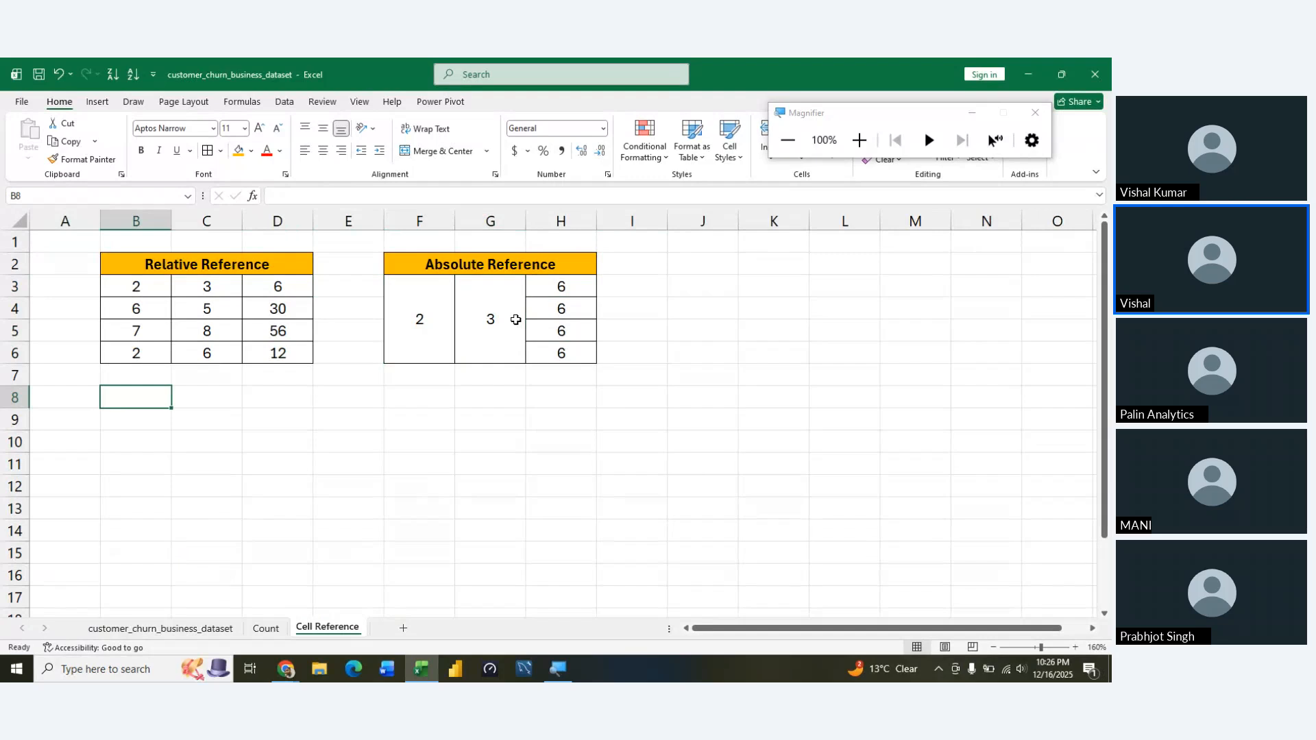
pyautogui.write('Mixed')
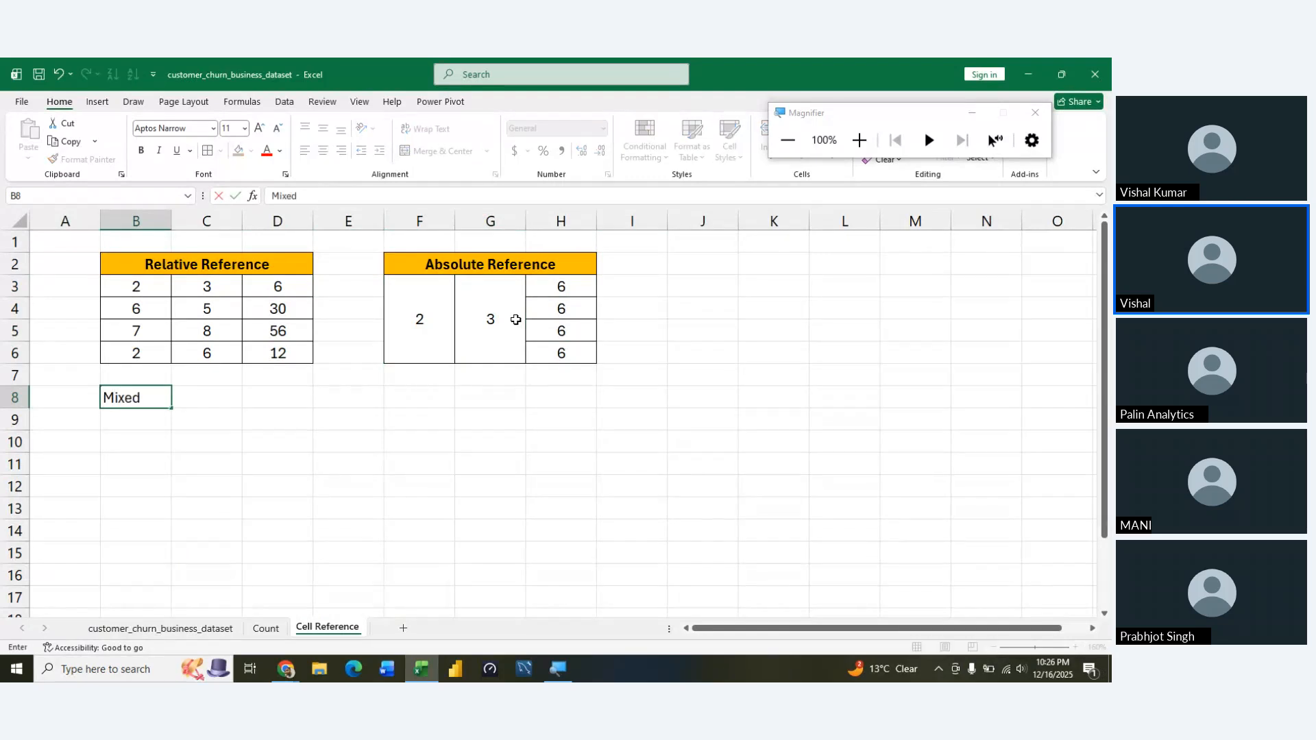
pyautogui.write(' Reference')
# Merge cells B8:D8 and centre the Mixed Reference title across them
pyautogui.hotkey('shift', 'Right')
pyautogui.hotkey('shift', 'Right')
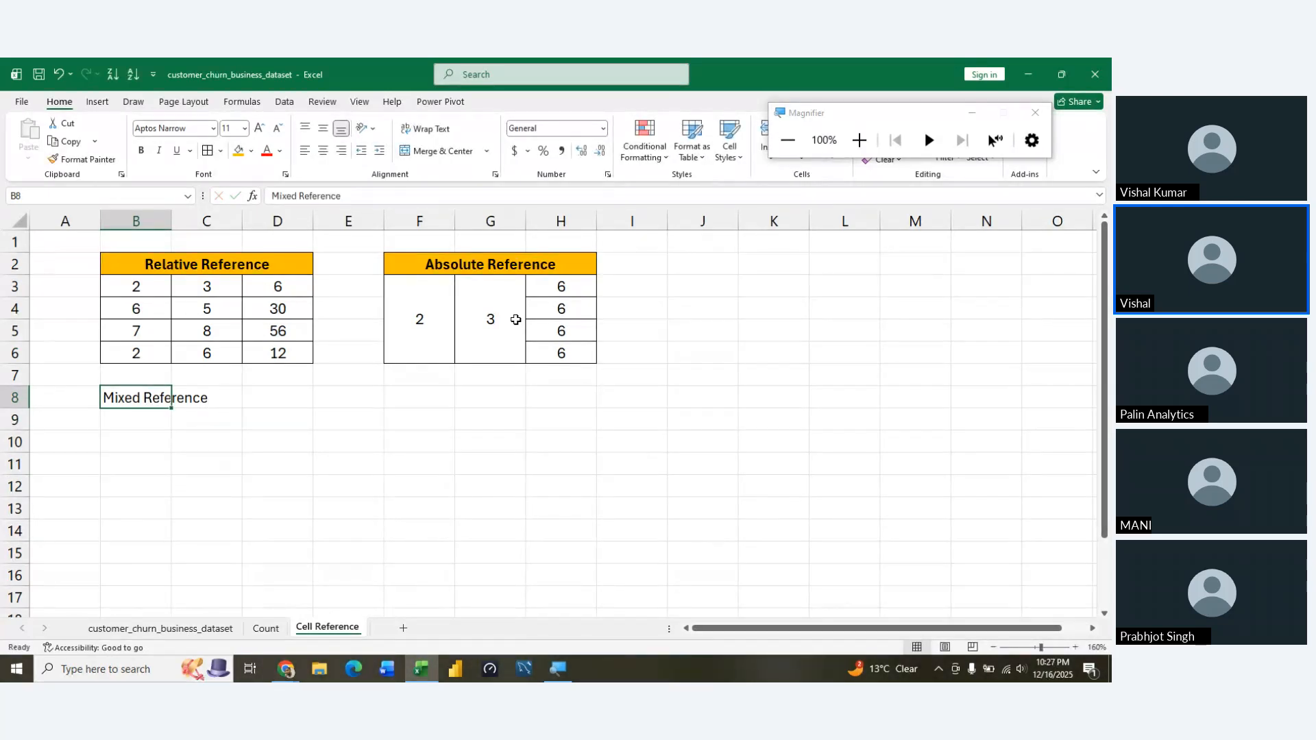
pyautogui.press('alt')
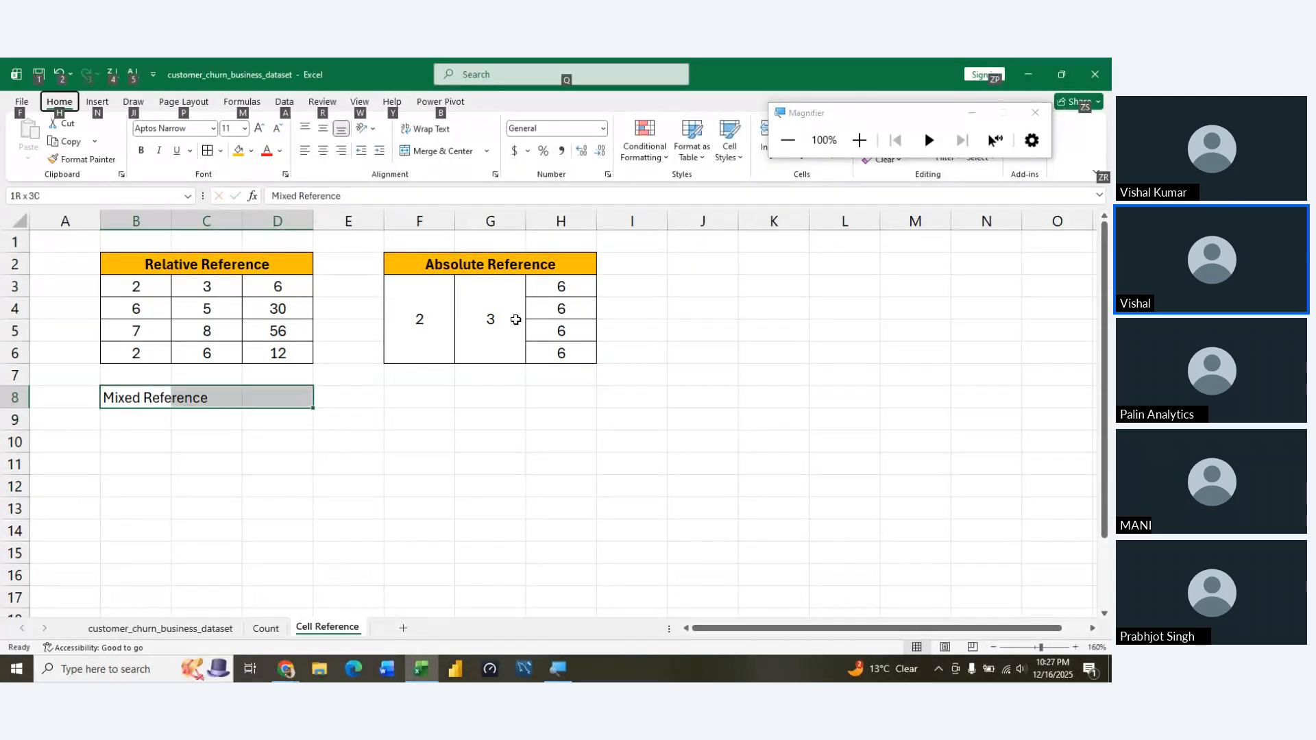
pyautogui.press('h')
pyautogui.press('m')
pyautogui.press('m')
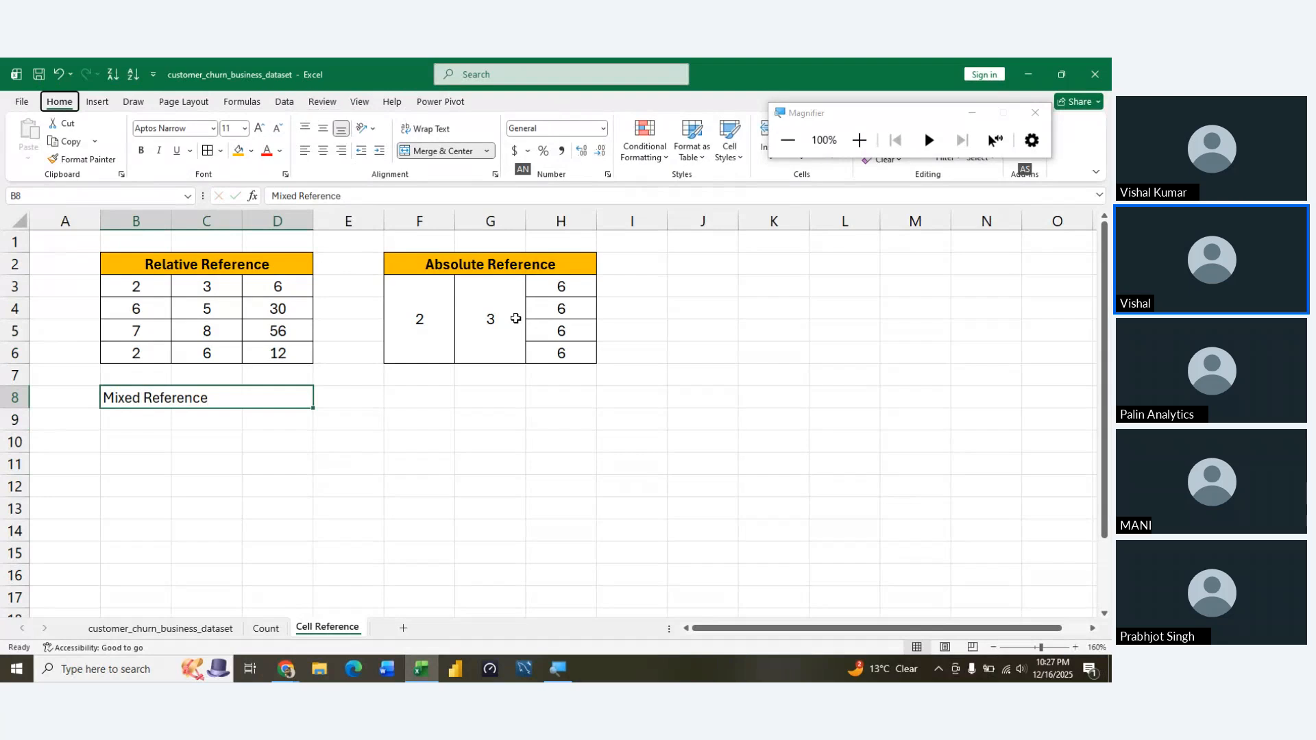
pyautogui.hotkey('alt', 'h')
pyautogui.press('a')
pyautogui.press('c')
# Give the Mixed Reference title the same orange fill and bold text as the other table titles
pyautogui.press('alt')
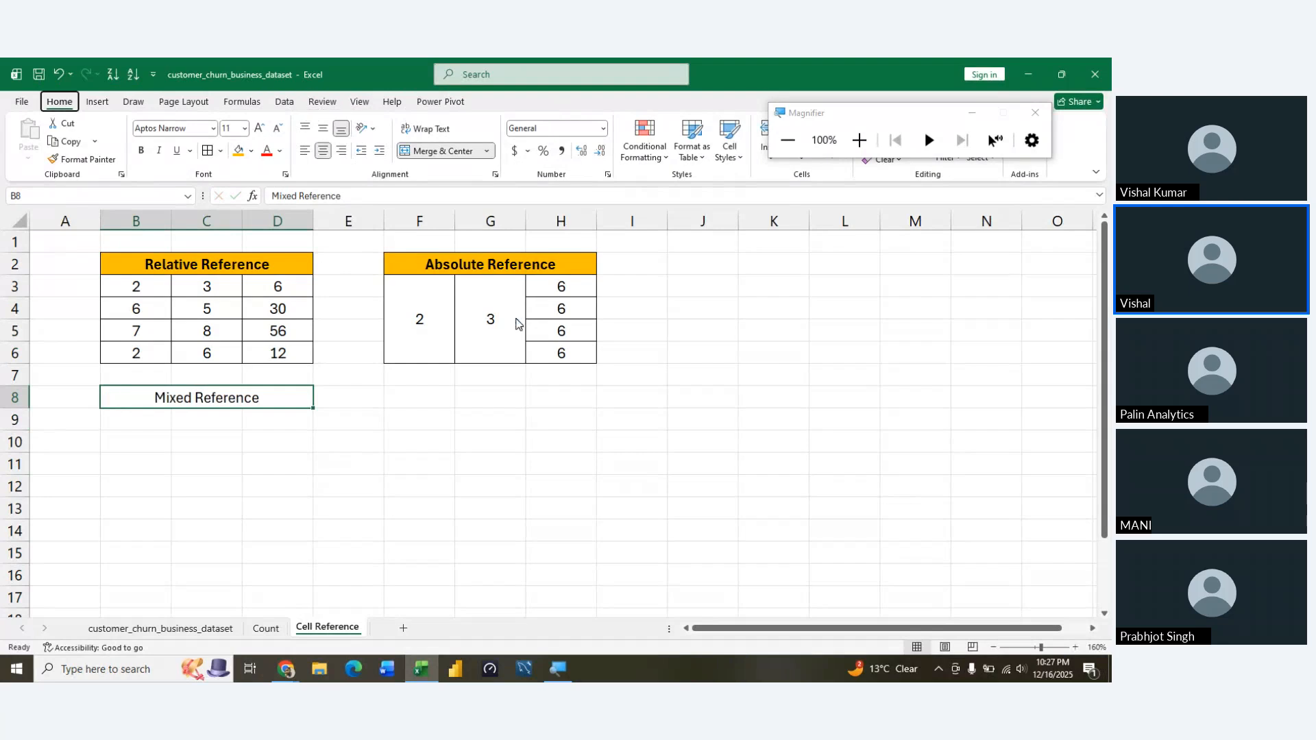
pyautogui.press('h')
pyautogui.press('h')
pyautogui.click(285, 334)
pyautogui.click(281, 338)
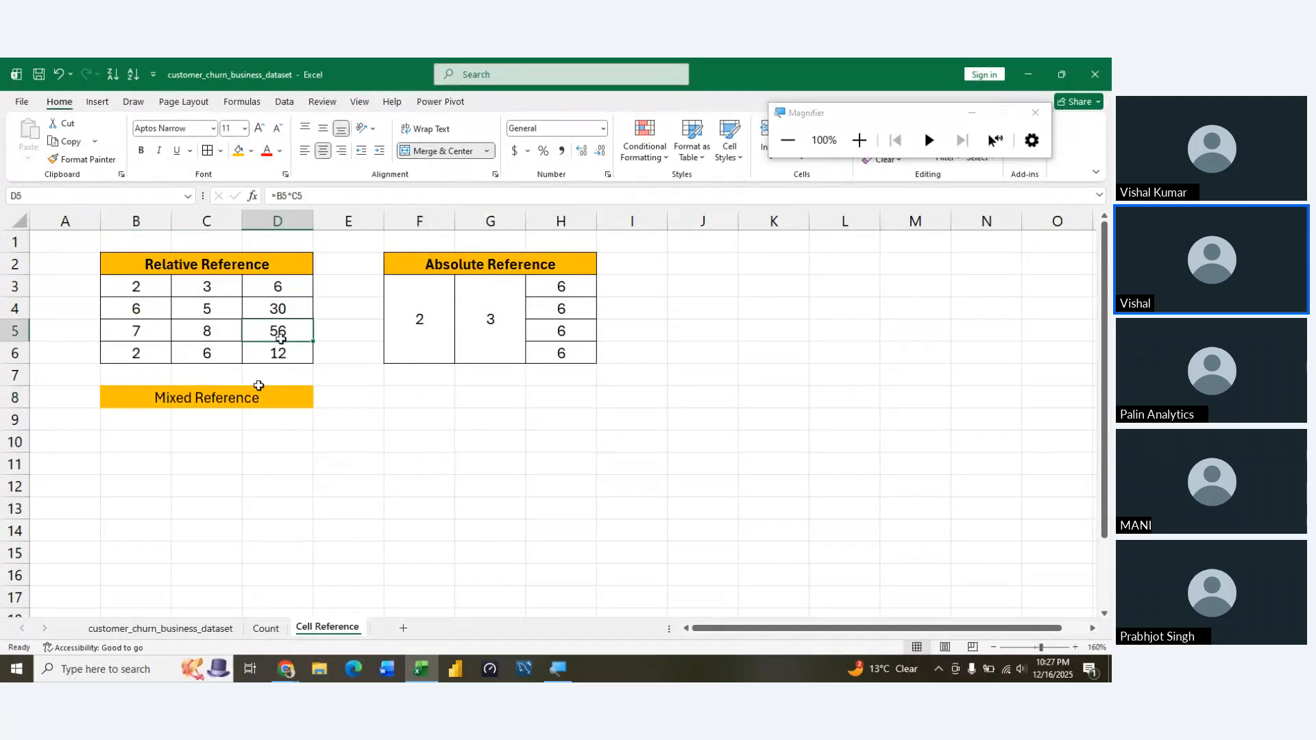
pyautogui.moveTo(281, 338); pyautogui.dragTo(228, 455)
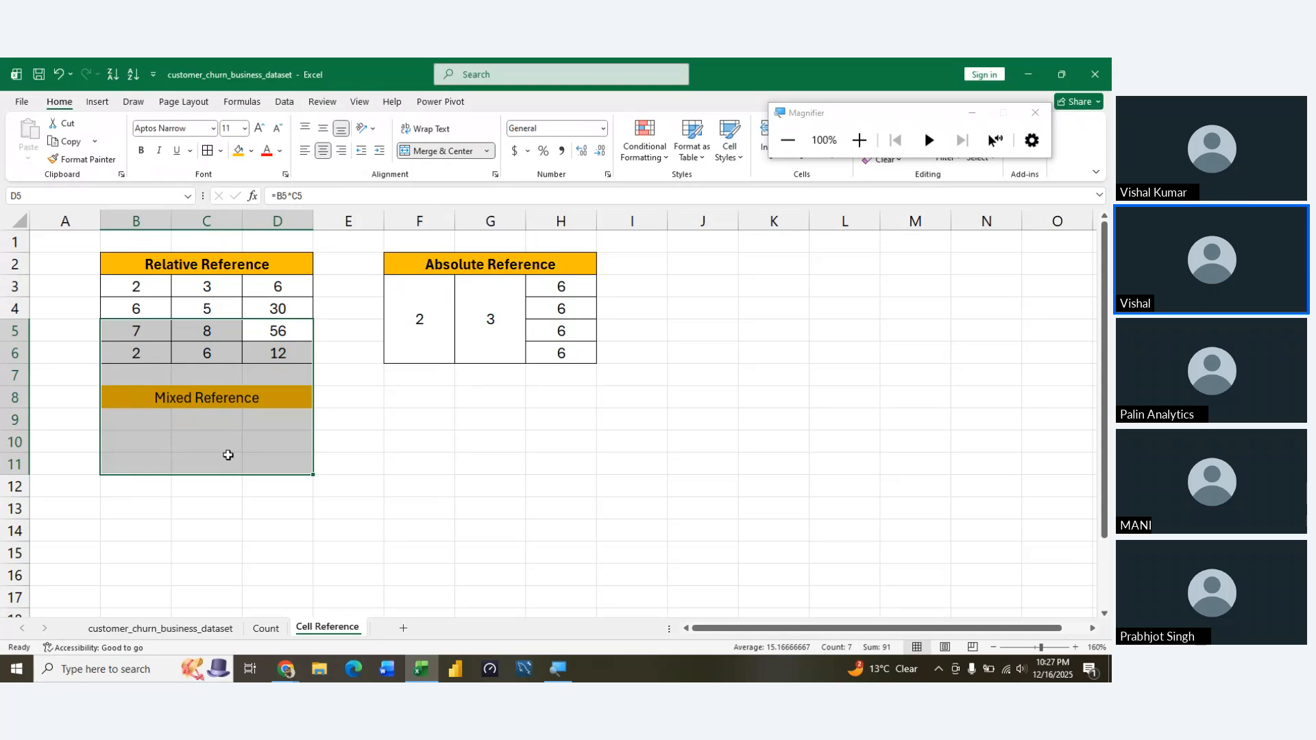
pyautogui.click(228, 455)
pyautogui.press('Up')
pyautogui.press('Up')
pyautogui.press('Up')
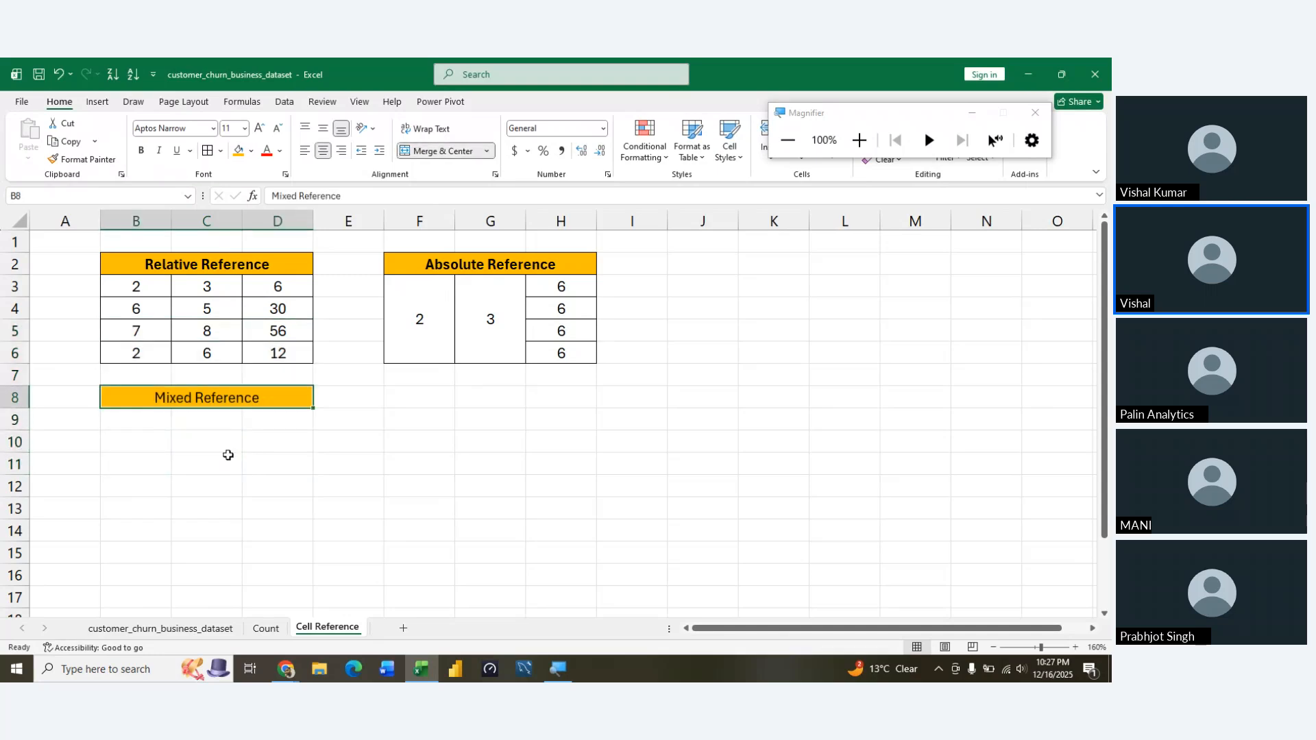
# Enter 2 in B9 and the values 3, 4, 5 and 6 in C9 through C12
pyautogui.press('Down')
pyautogui.write('2')
pyautogui.press('Return')
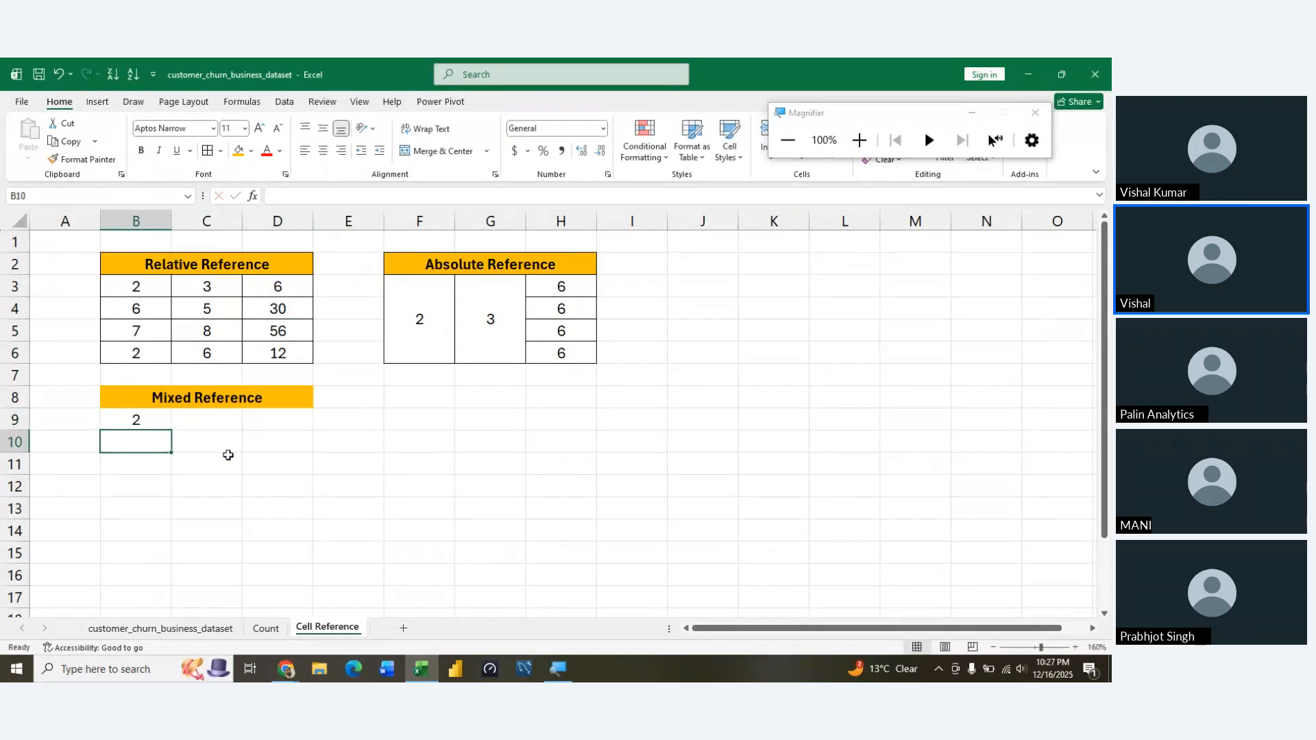
pyautogui.press('Right')
pyautogui.press('Up')
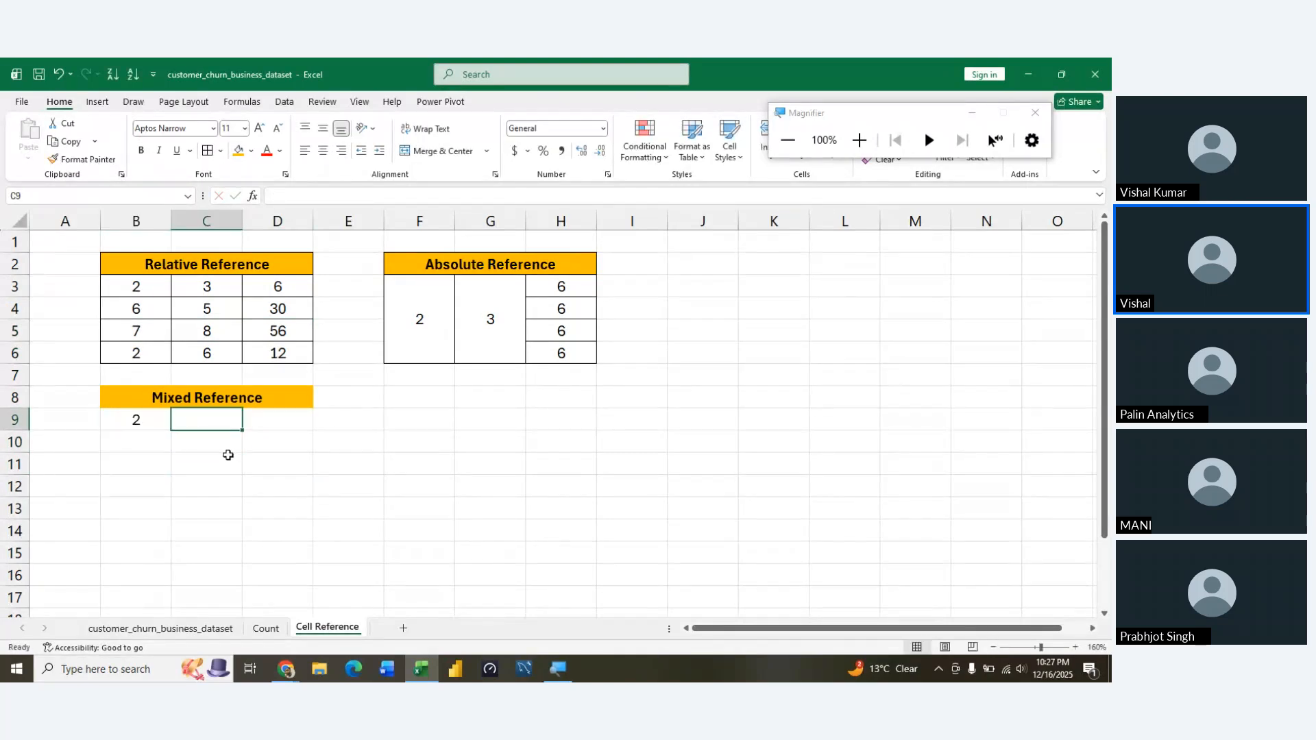
pyautogui.write('3')
pyautogui.press('Return')
pyautogui.write('4')
pyautogui.press('Return')
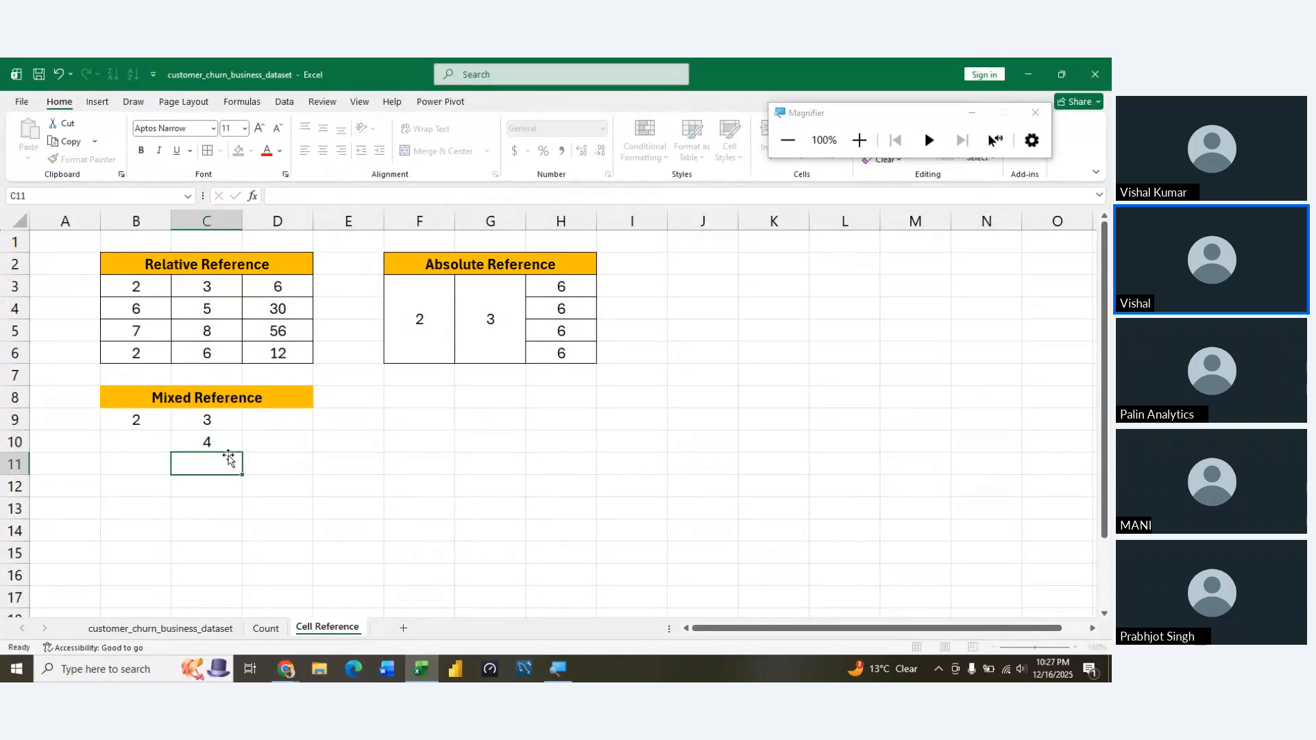
pyautogui.write('5')
pyautogui.press('Return')
pyautogui.write('6')
pyautogui.press('Return')
# Merge cells B9:B12 into one cell holding the multiplier 2
pyautogui.press('Left')
pyautogui.press('Up')
pyautogui.press('Up')
pyautogui.press('Up')
pyautogui.press('Up')
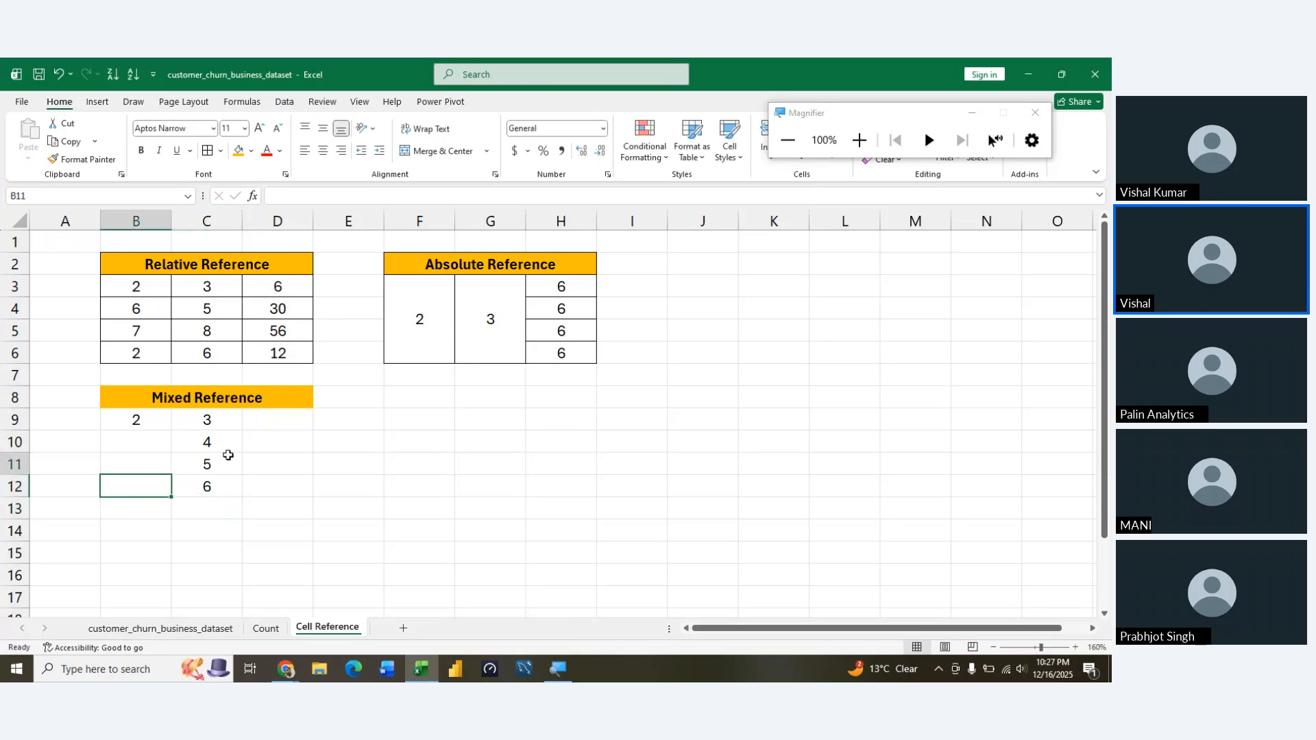
pyautogui.hotkey('shift', 'Down')
pyautogui.hotkey('shift', 'Down')
pyautogui.hotkey('shift', 'Down')
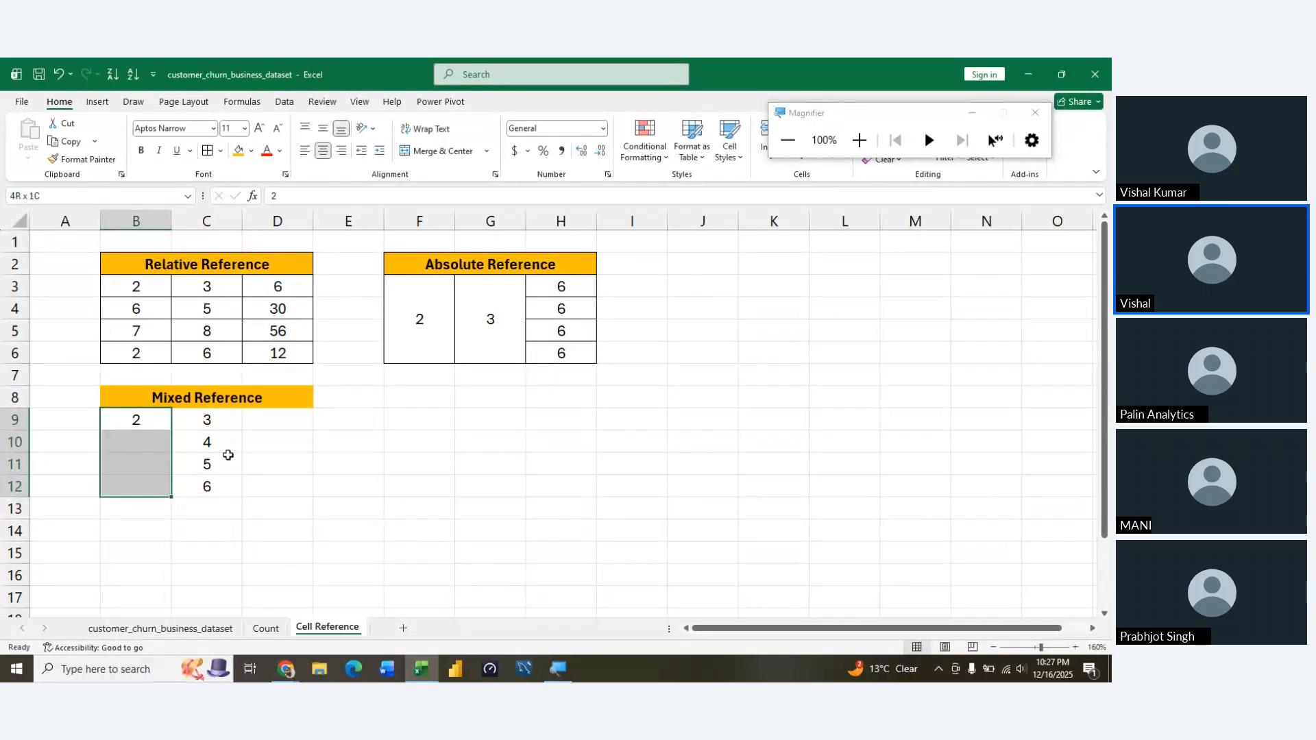
pyautogui.press('alt')
pyautogui.press('m')
pyautogui.press('c')
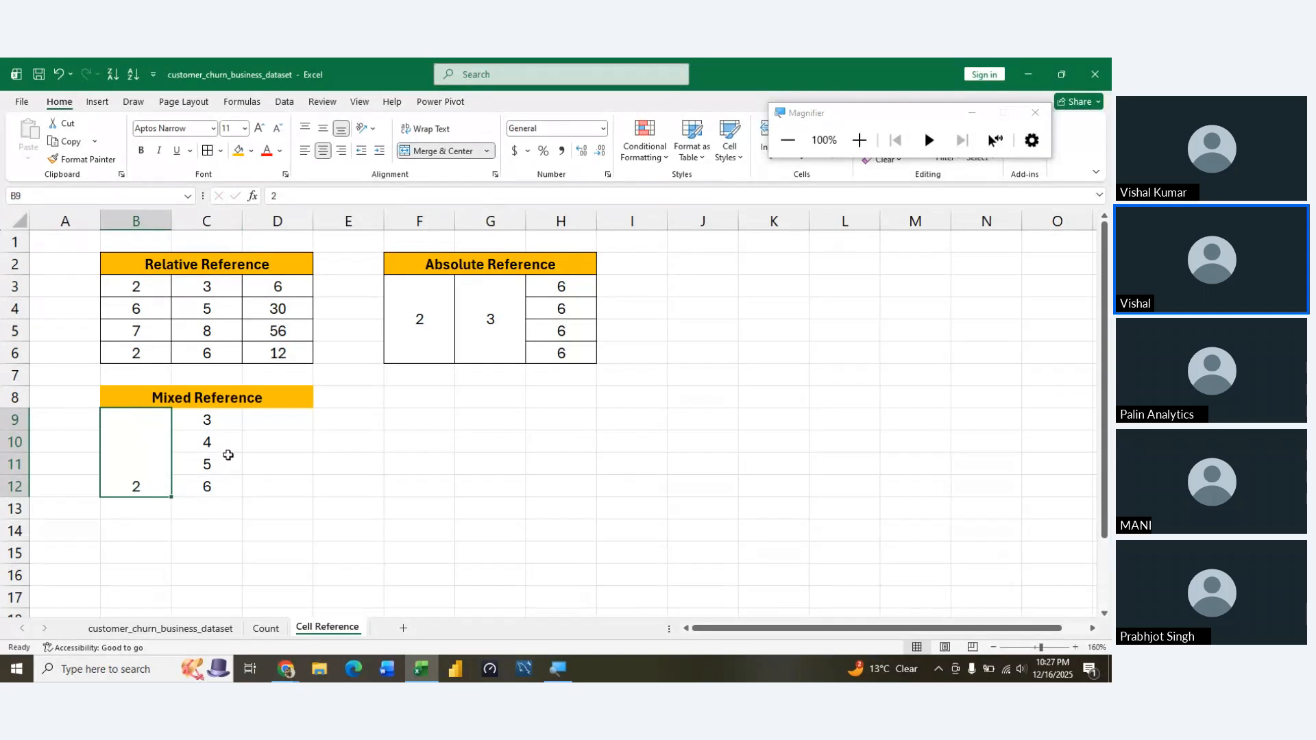
# Centre the 2 horizontally and vertically within the merged cell B9:B12
pyautogui.press('a')
pyautogui.press('r')
pyautogui.press('alt')
pyautogui.press('h')
pyautogui.press('a')
pyautogui.press('c')
pyautogui.press('alt')
pyautogui.press('h')
pyautogui.press('m')
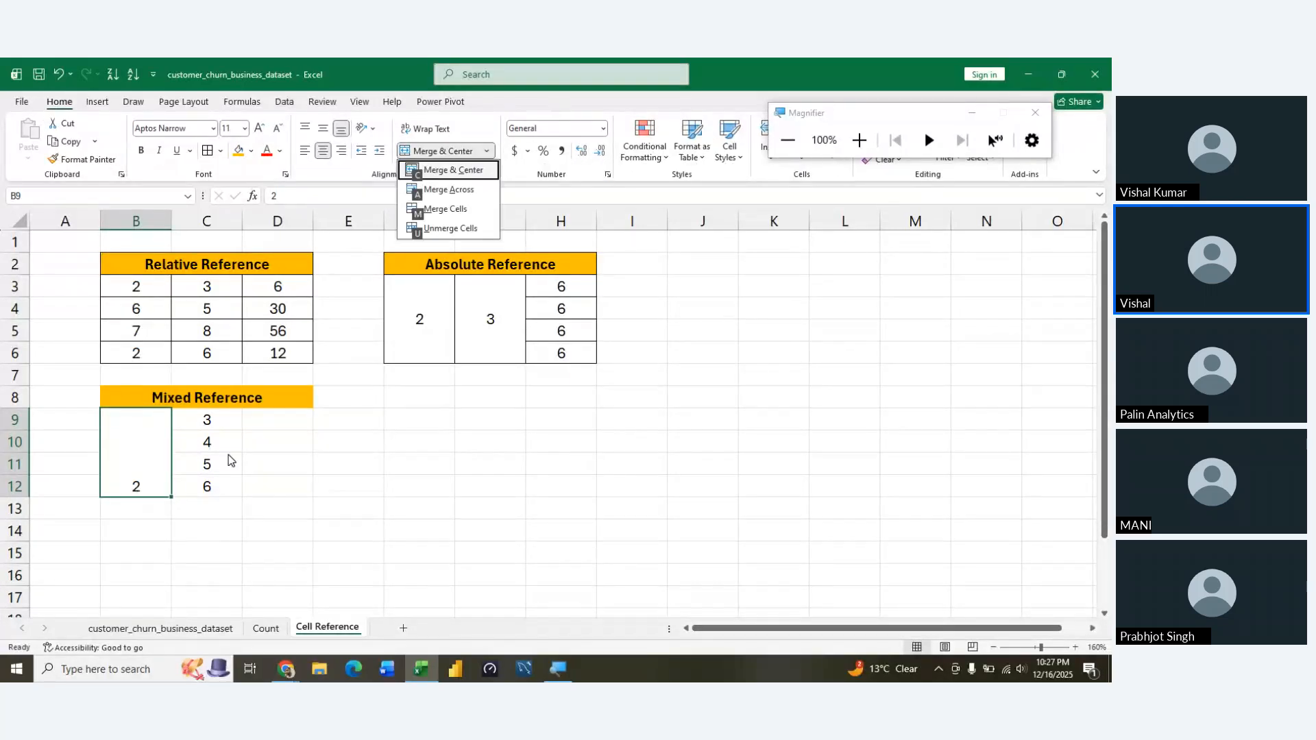
pyautogui.press('m')
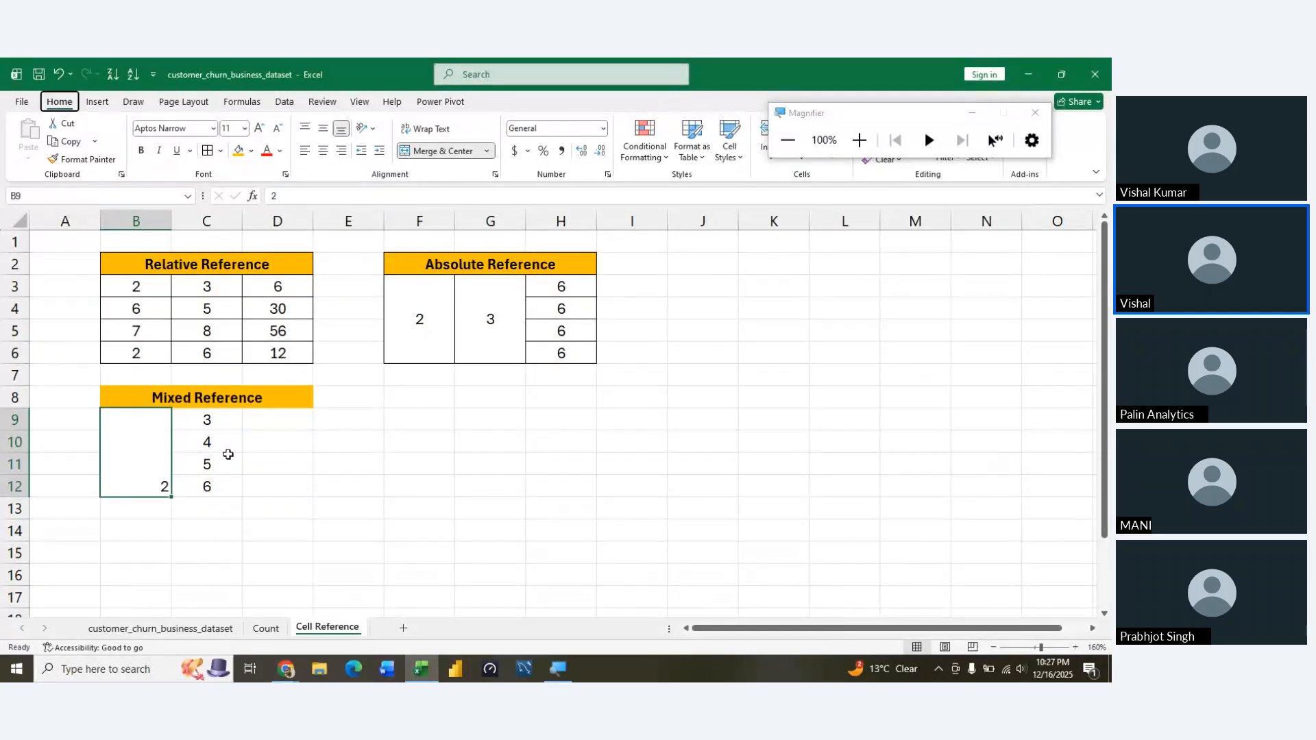
pyautogui.press('alt')
pyautogui.press('h')
pyautogui.press('a')
pyautogui.press('c')
# Enter the mixed product formula =$B$9*C9 in D9, locking only the B9 reference
pyautogui.press('Right')
pyautogui.press('Right')
pyautogui.press('Right')
pyautogui.press('Left')
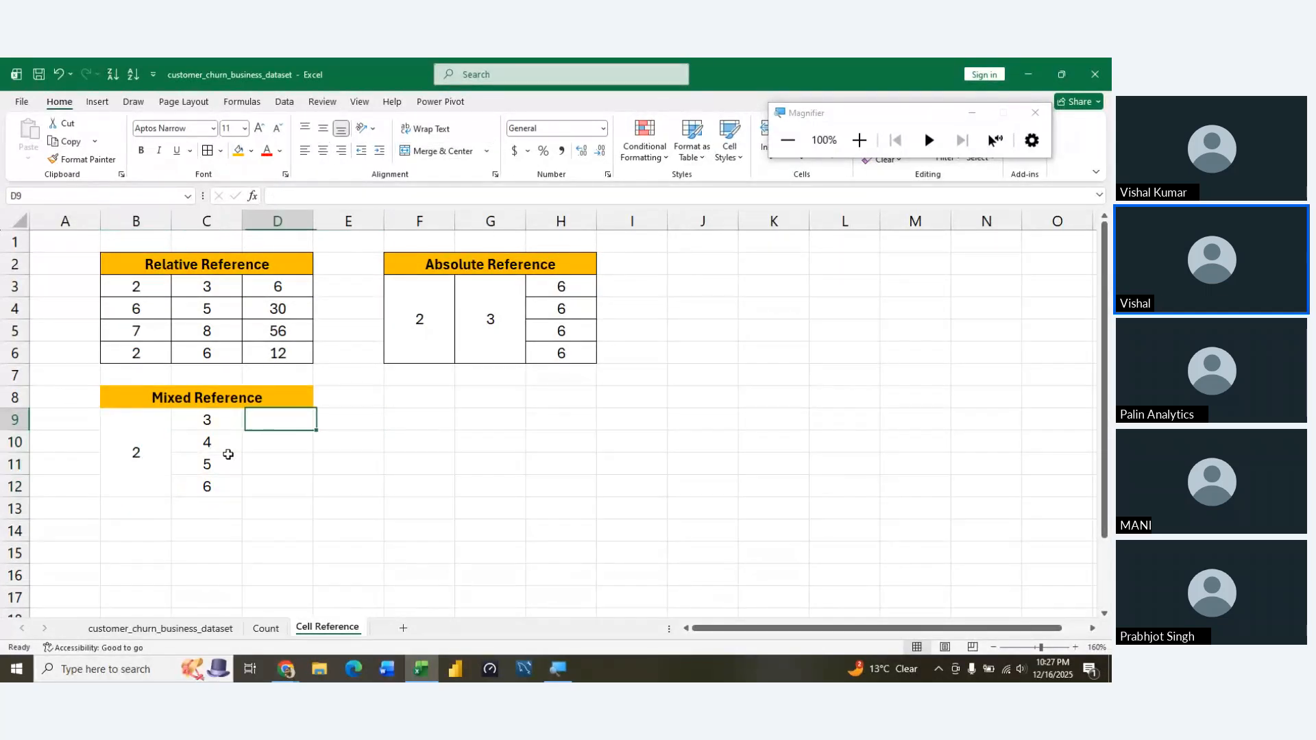
pyautogui.write('=')
pyautogui.press('Left')
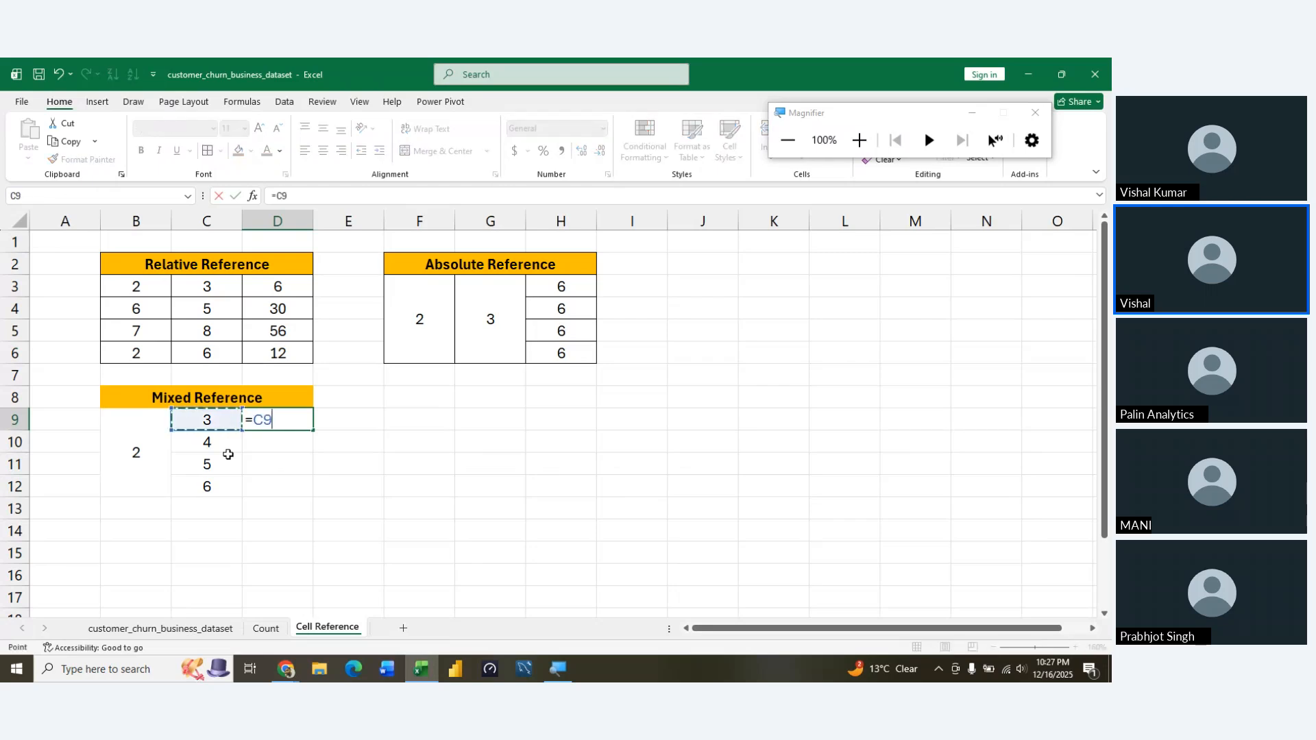
pyautogui.press('Left')
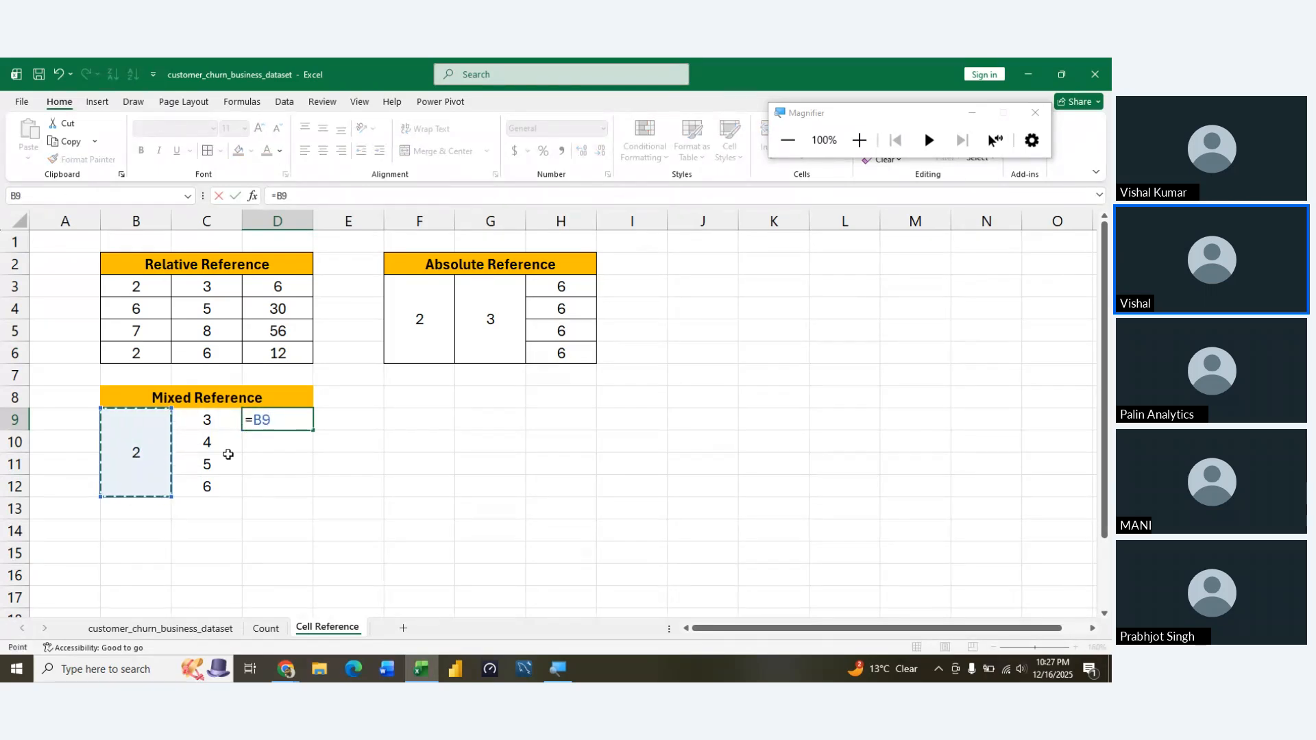
pyautogui.press('F4')
pyautogui.press('F4')
pyautogui.press('F4')
pyautogui.press('F4')
pyautogui.press('F4')
pyautogui.write('*')
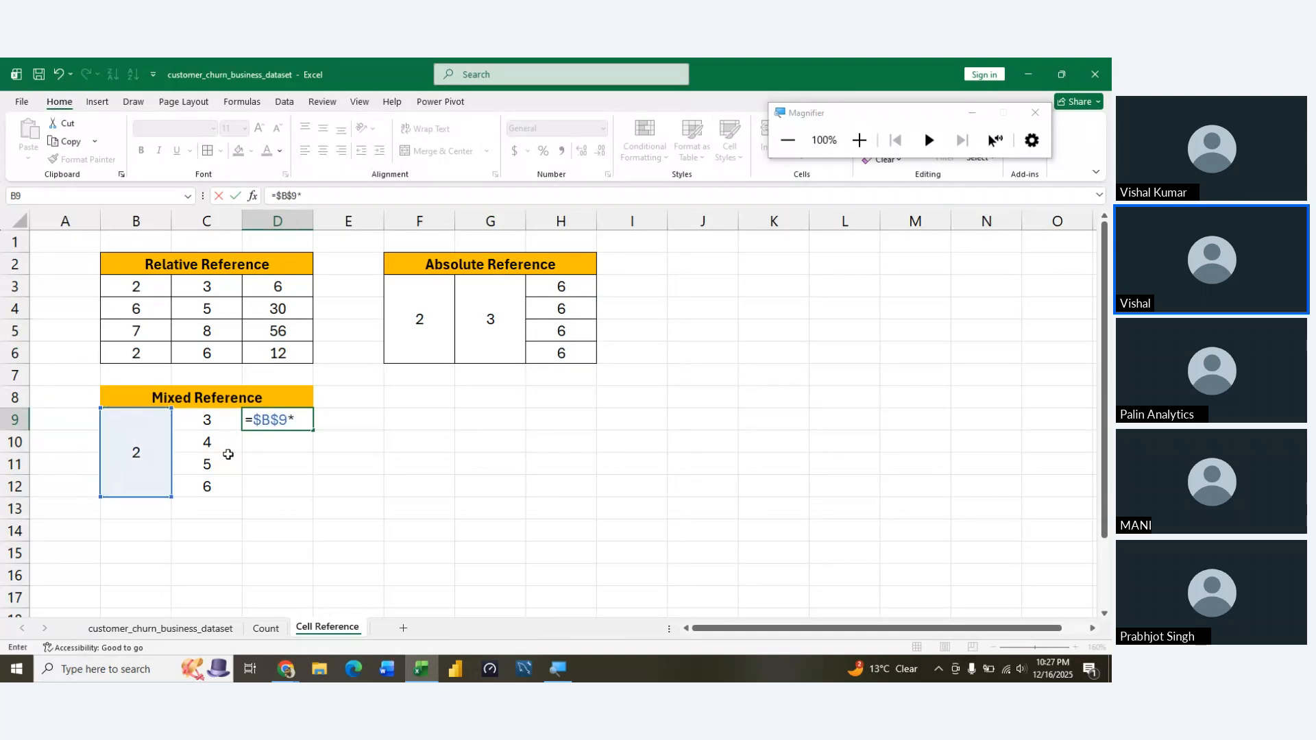
pyautogui.press('Left')
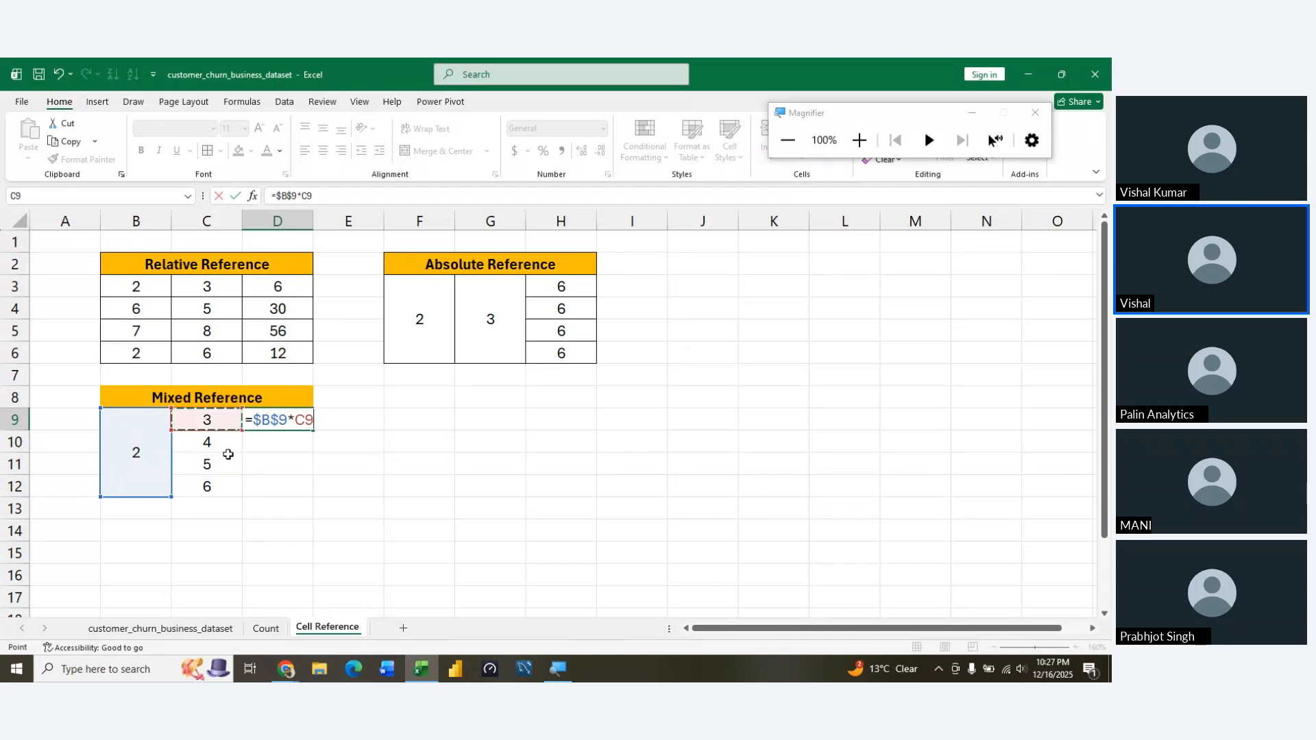
pyautogui.press('Return')
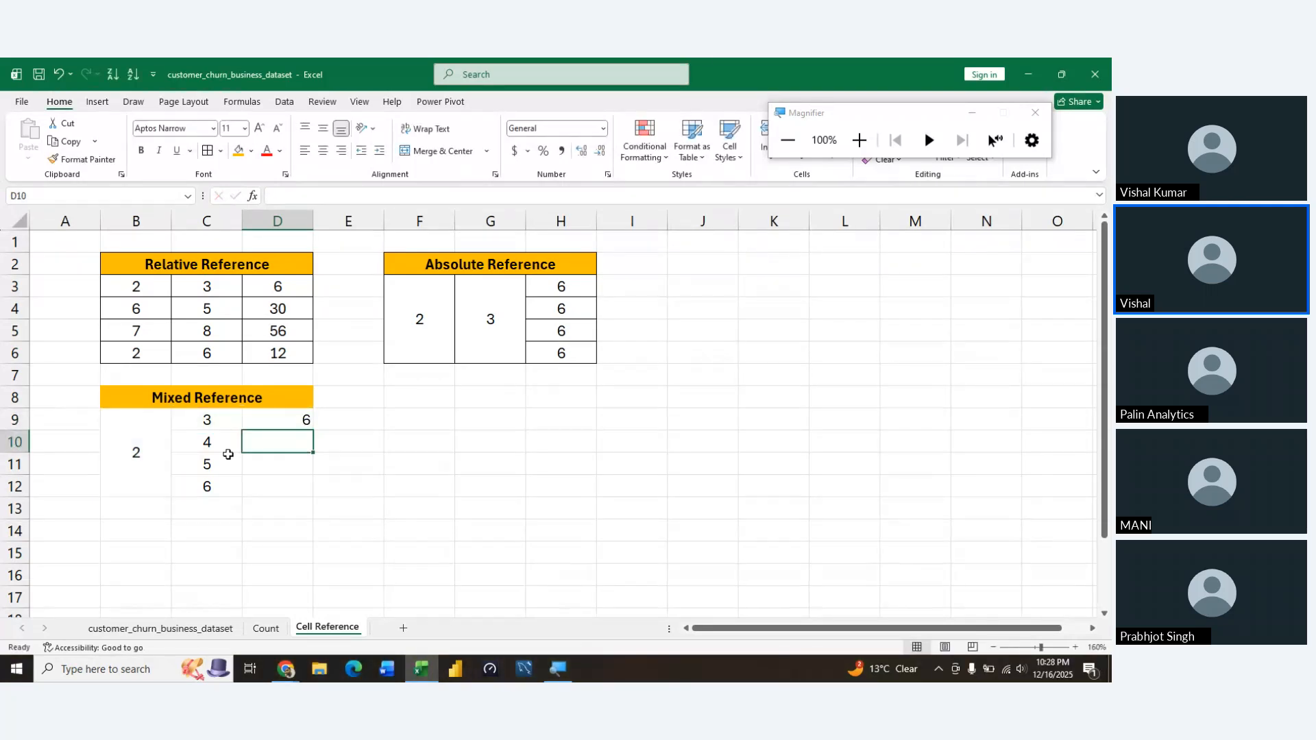
# Review the formula in D9 and fill it down through D12
pyautogui.press('Up')
pyautogui.press('F2')
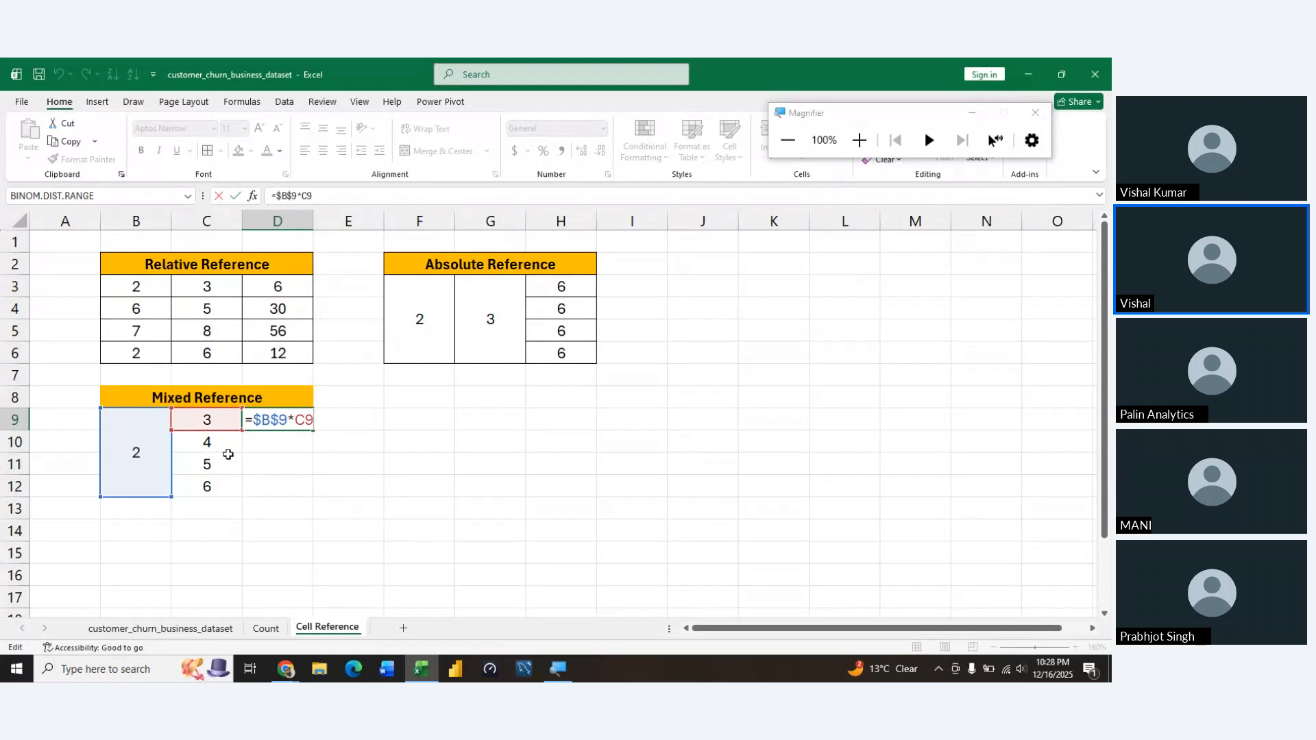
pyautogui.press('Return')
pyautogui.press('Up')
pyautogui.hotkey('shift', 'Down')
pyautogui.hotkey('shift', 'Down')
pyautogui.hotkey('shift', 'Down')
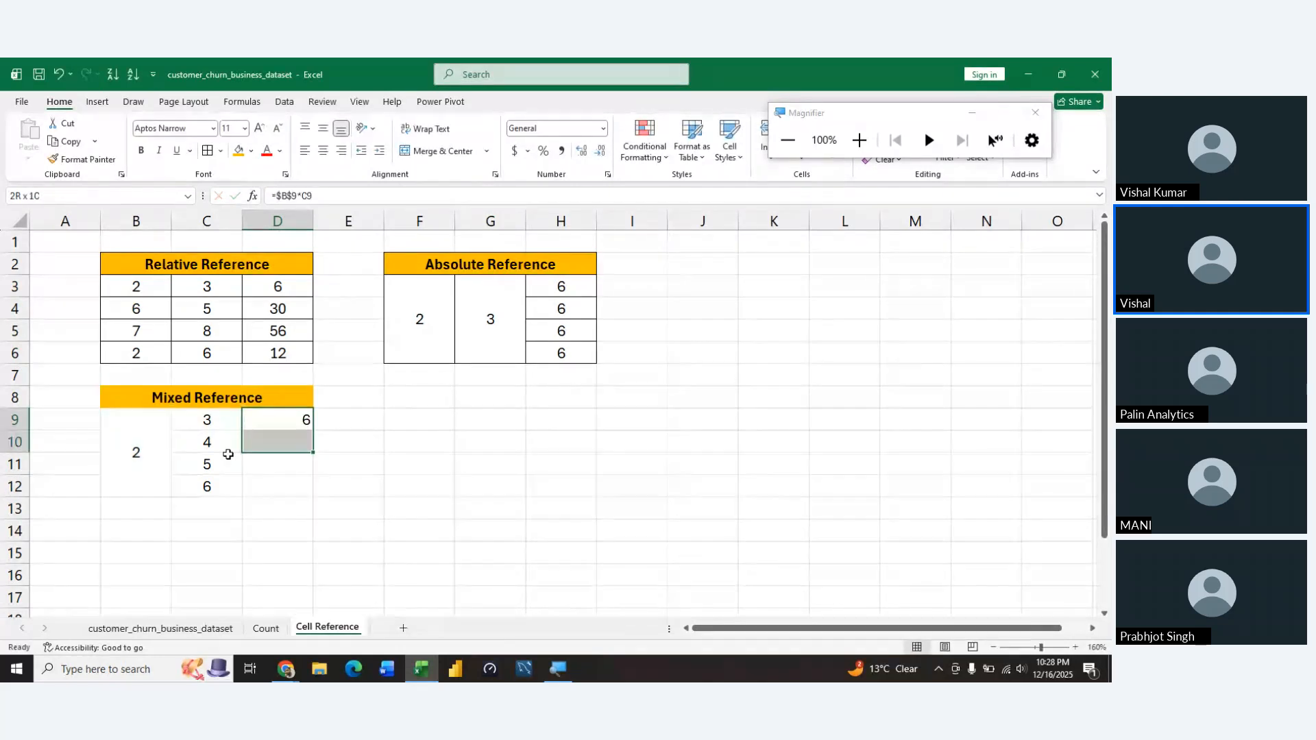
pyautogui.hotkey('ctrl', 'd')
pyautogui.hotkey('ctrl', 'q')
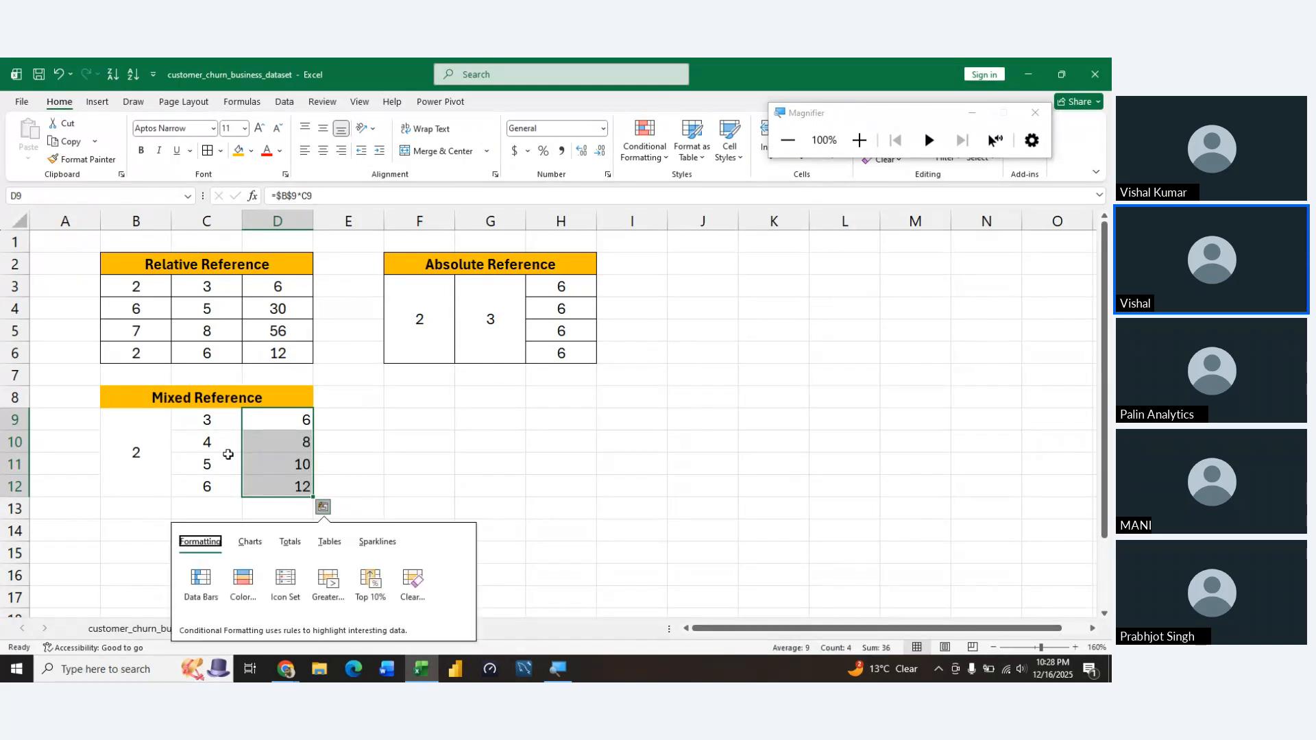
pyautogui.press('Left')
pyautogui.press('Left')
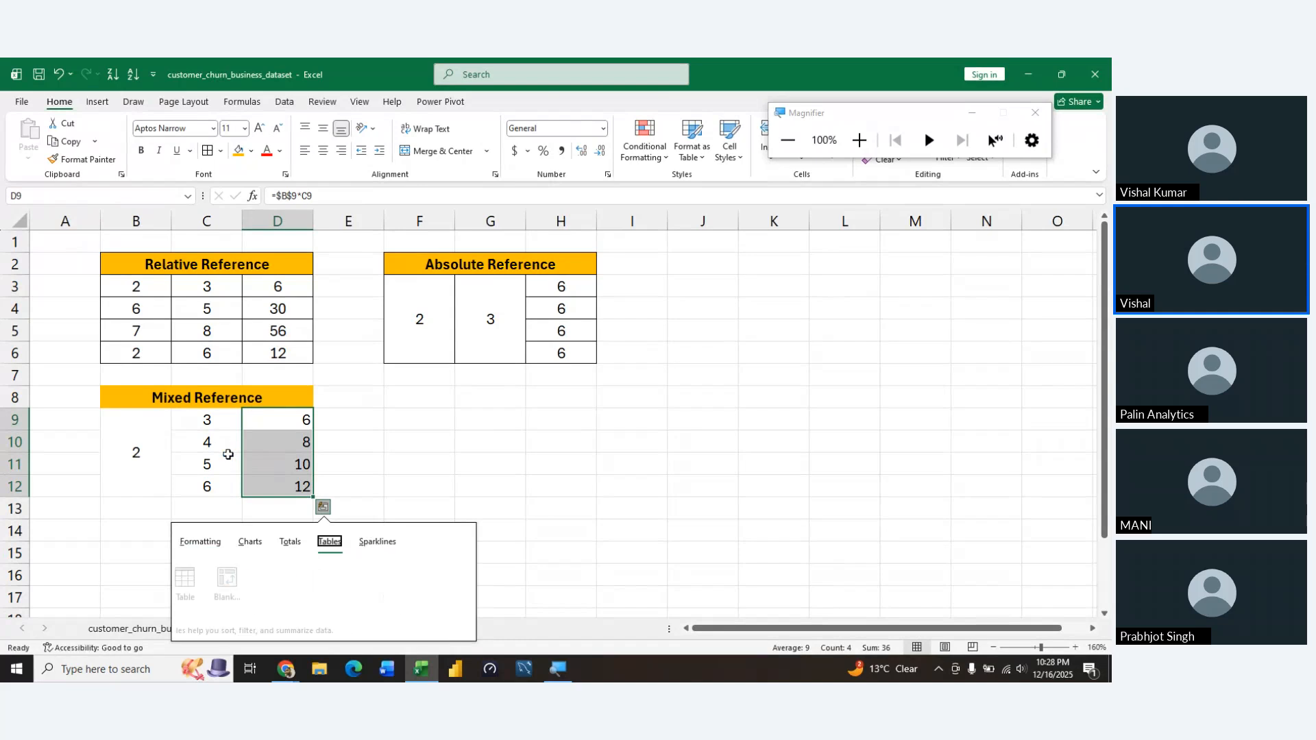
pyautogui.press('Escape')
# Check which cells the Mixed Reference formulas in D9 through D12 refer to, leaving them unedited
pyautogui.press('Left')
pyautogui.press('Right')
pyautogui.press('Down')
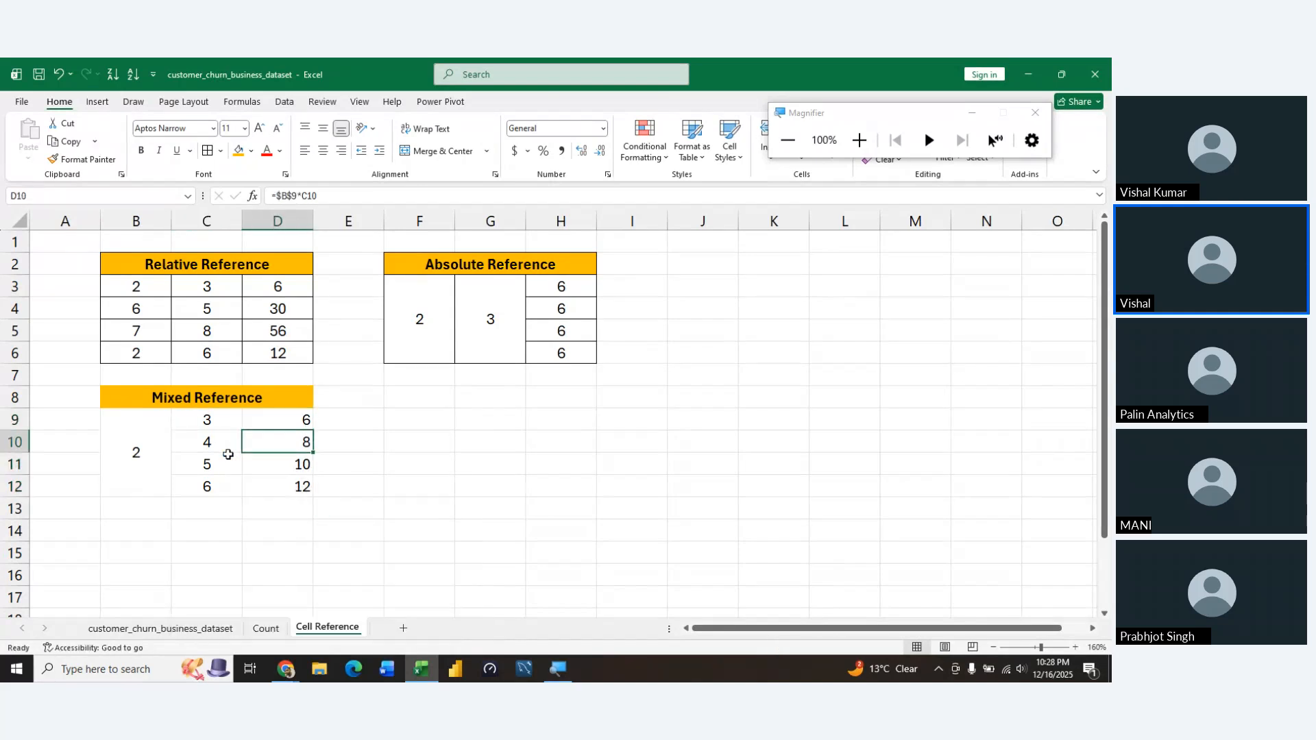
pyautogui.press('Up')
pyautogui.press('F2')
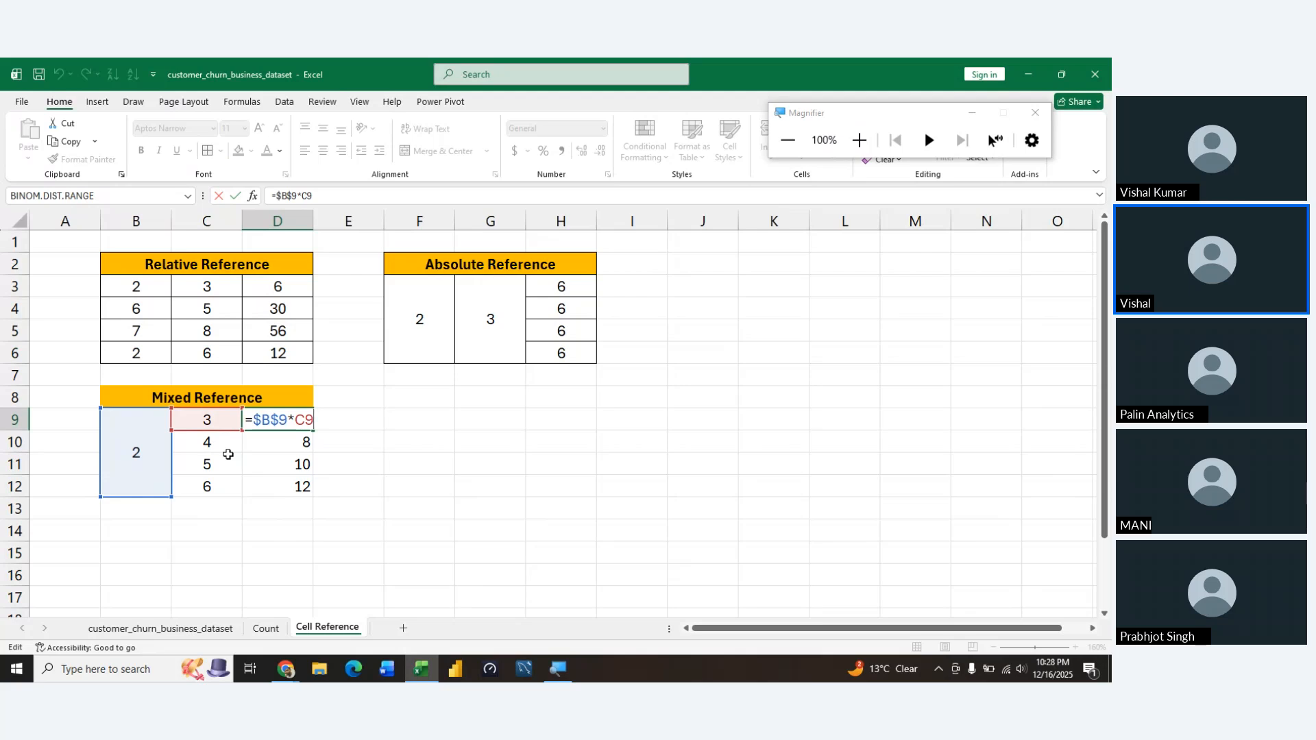
pyautogui.press('Return')
pyautogui.press('F2')
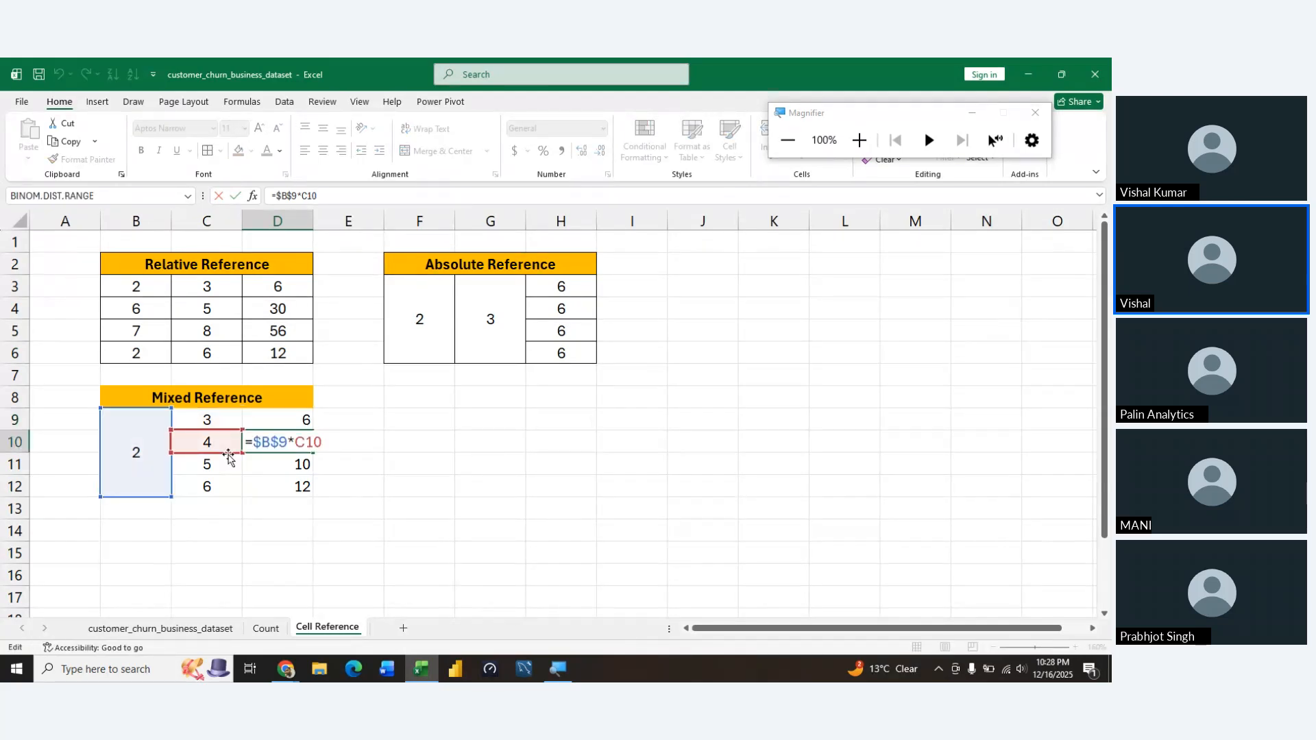
pyautogui.press('Return')
pyautogui.press('F2')
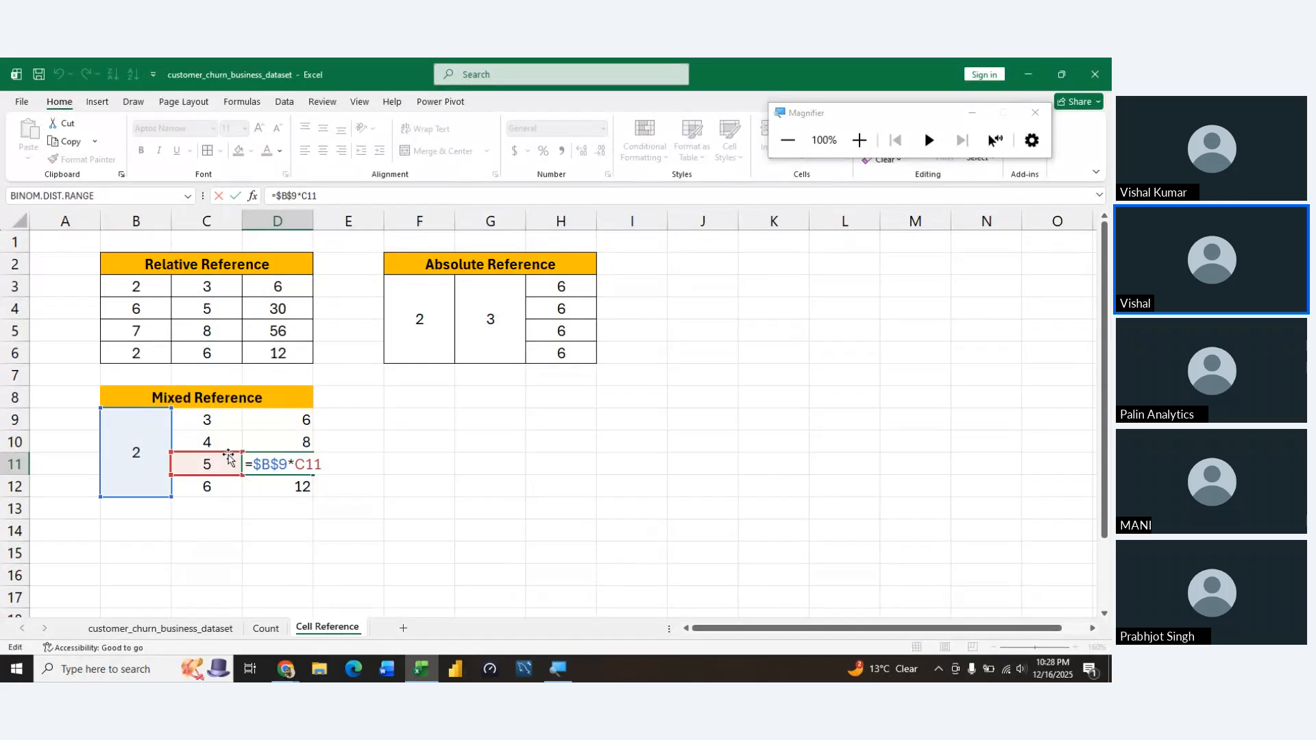
pyautogui.press('Return')
pyautogui.press('F2')
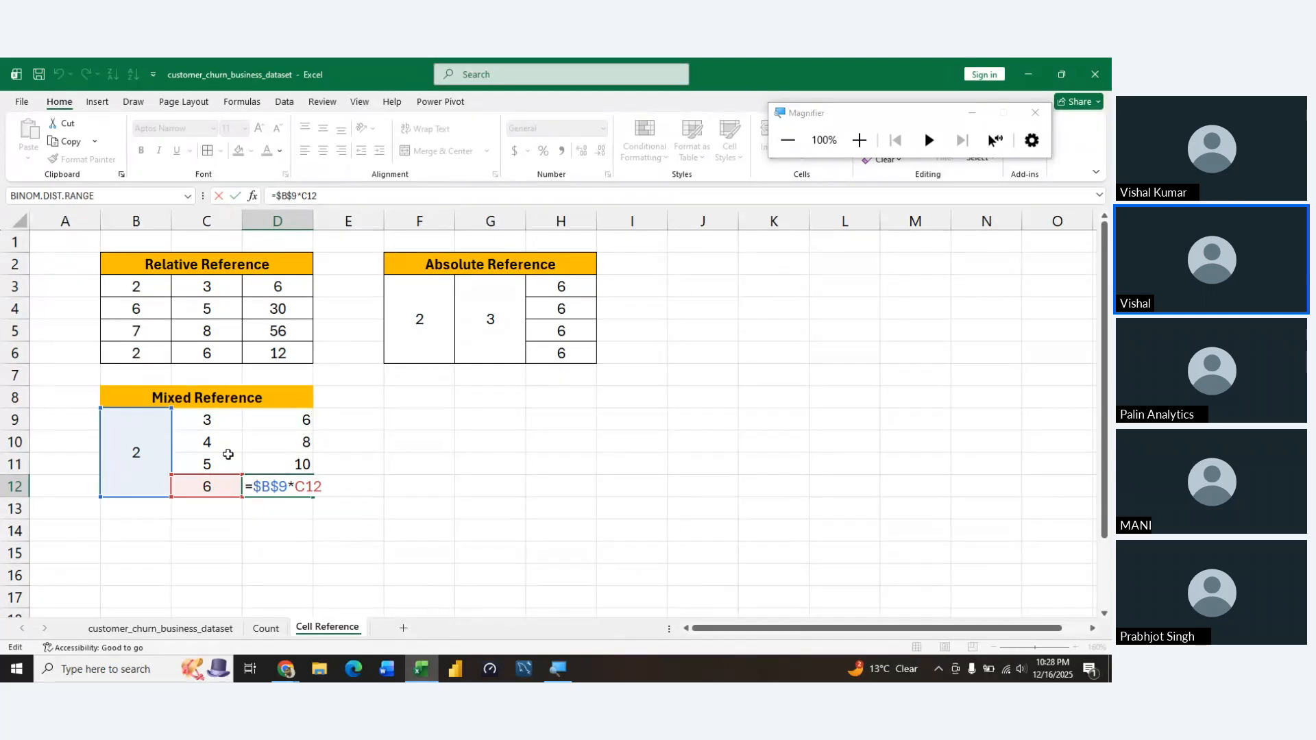
pyautogui.press('Return')
pyautogui.press('Left')
pyautogui.press('Up')
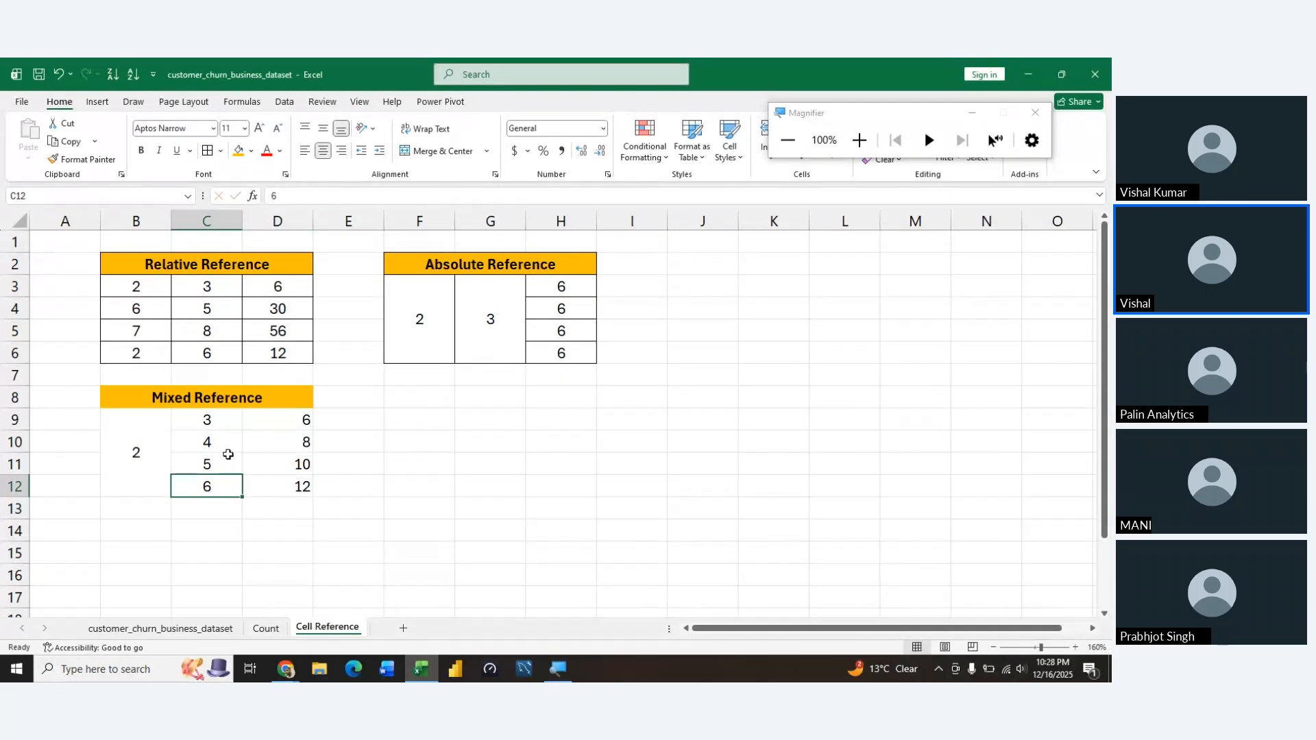
# Autofit the columns of the Mixed Reference table B8:D12 and apply all borders to its cells
pyautogui.hotkey('ctrl', 'a')
pyautogui.hotkey('alt', 'h')
pyautogui.press('o')
pyautogui.press('i')
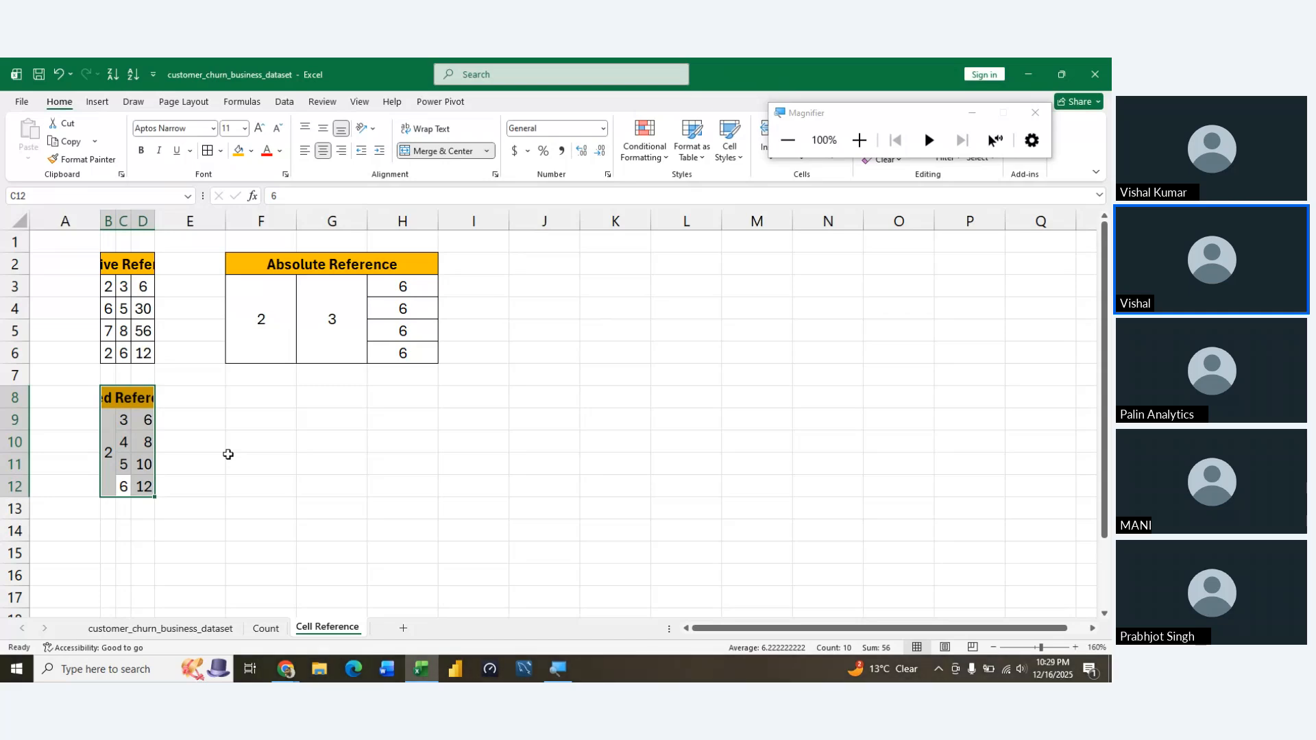
pyautogui.press('alt')
pyautogui.press('Escape')
pyautogui.press('alt')
pyautogui.press('h')
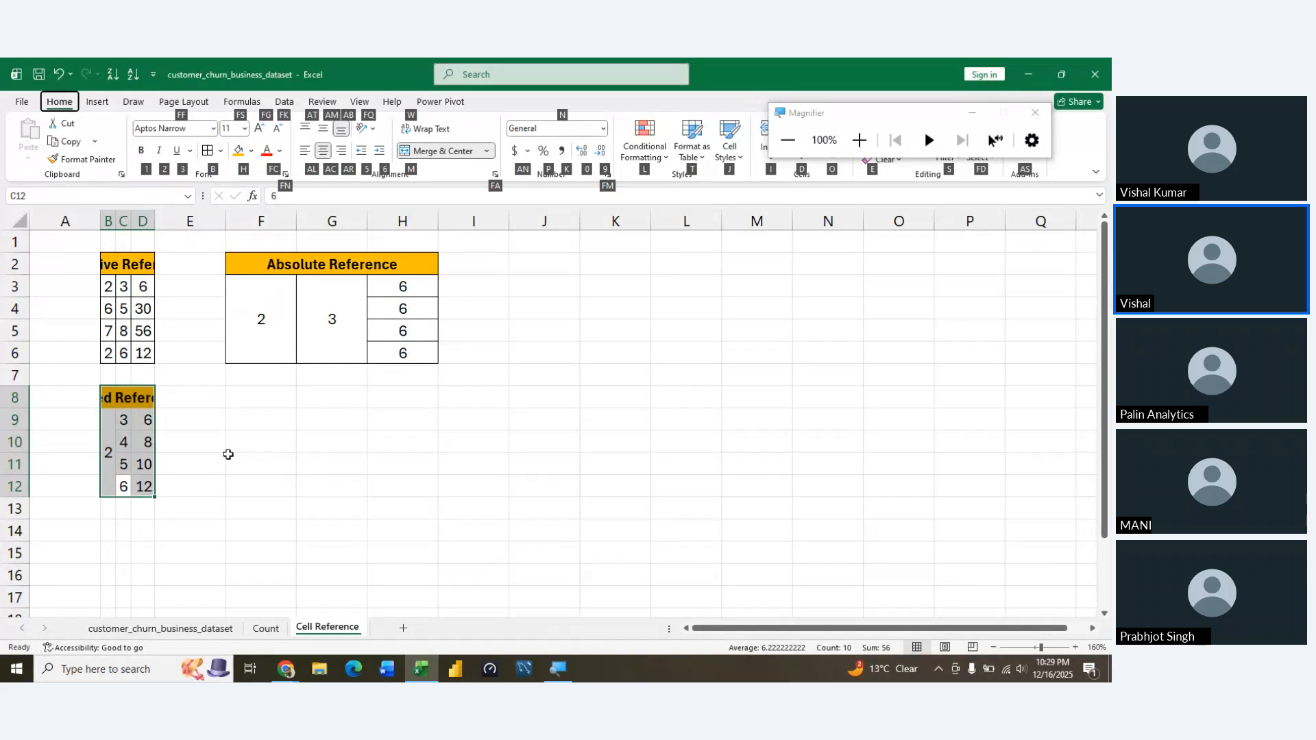
pyautogui.press('b')
pyautogui.press('a')
# Widen columns D, C and B so the Relative Reference and Mixed Reference headings fit fully
pyautogui.press('Left')
pyautogui.press('Right')
pyautogui.press('Up')
pyautogui.press('Up')
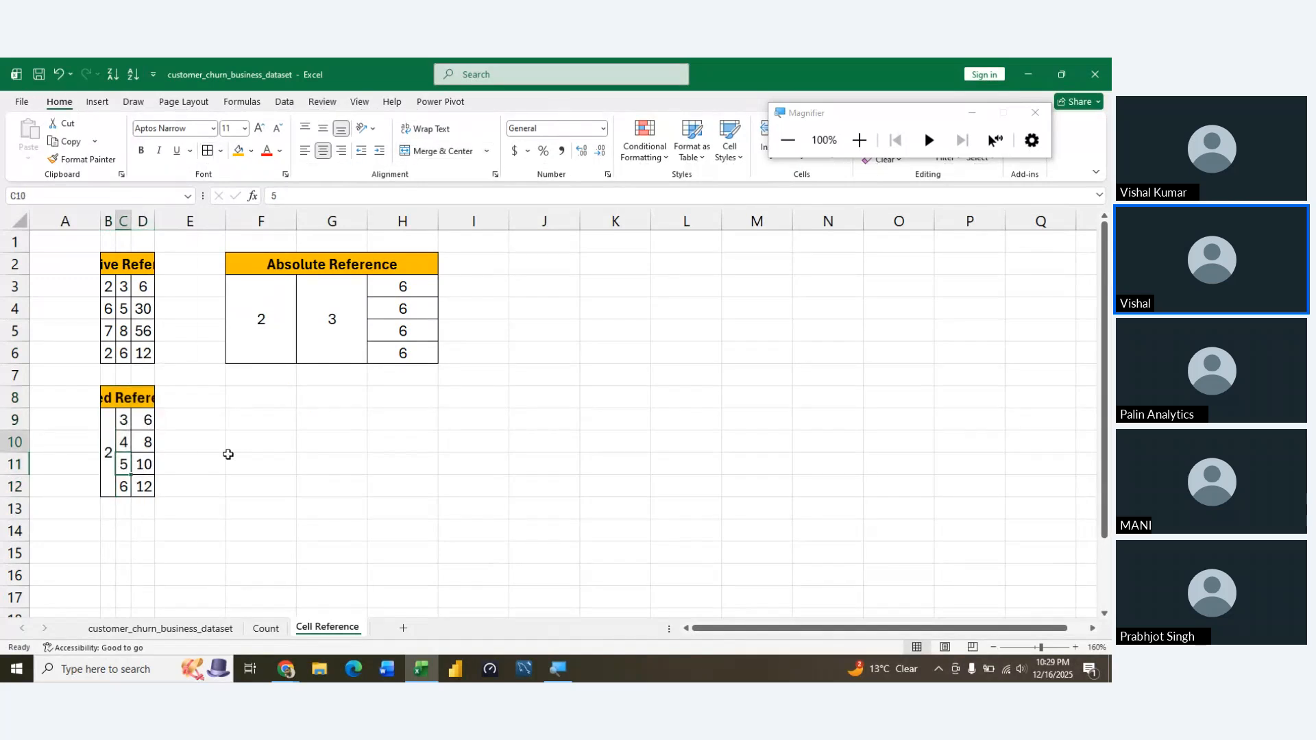
pyautogui.press('Up')
pyautogui.press('Up')
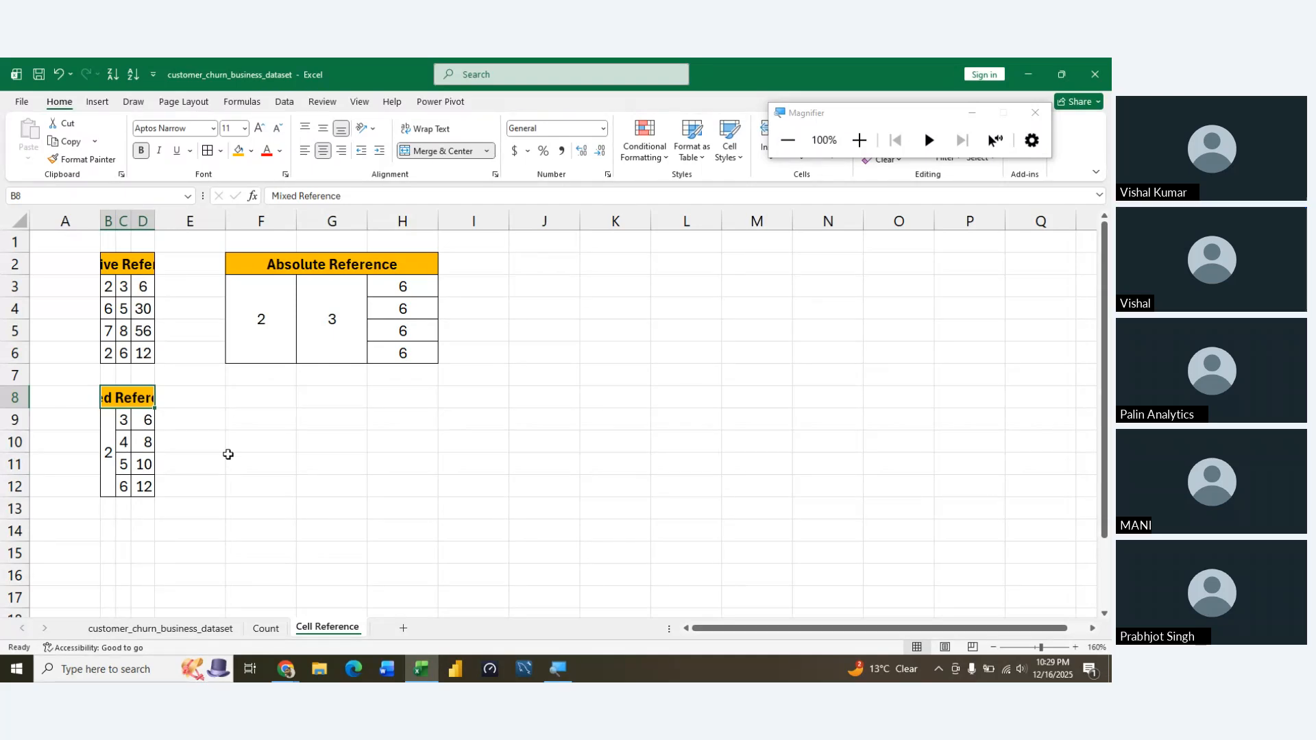
pyautogui.click(155, 220)
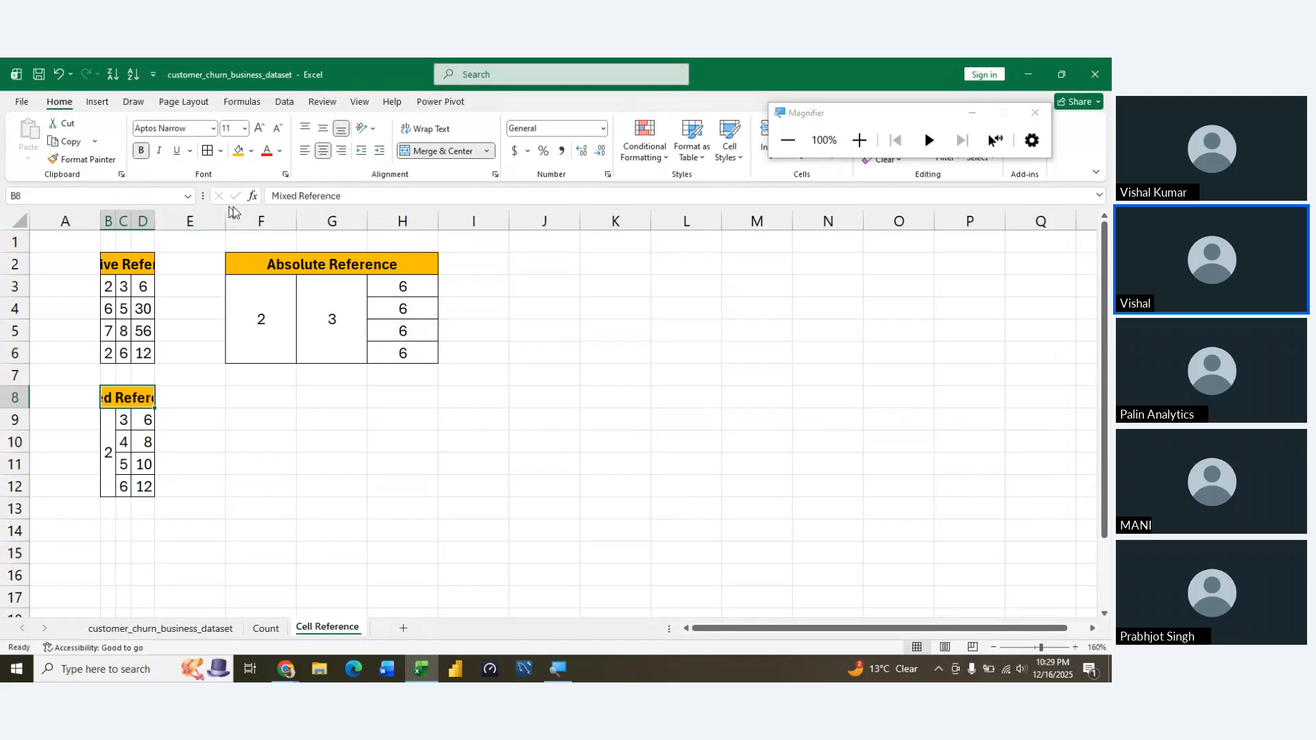
pyautogui.moveTo(154, 220); pyautogui.dragTo(249, 176)
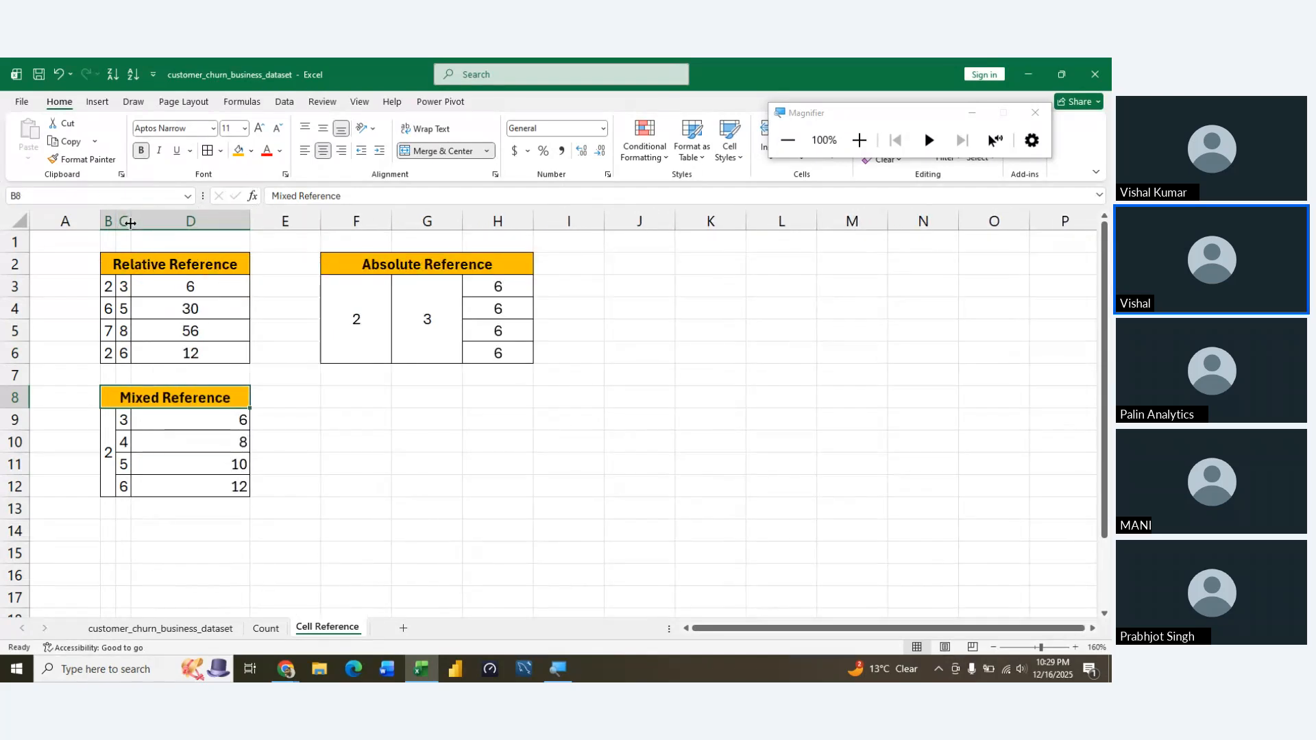
pyautogui.click(131, 222)
pyautogui.moveTo(131, 222)
pyautogui.mouseDown()
pyautogui.moveTo(189, 222)
pyautogui.moveTo(119, 221)
pyautogui.moveTo(150, 221)
pyautogui.mouseUp()
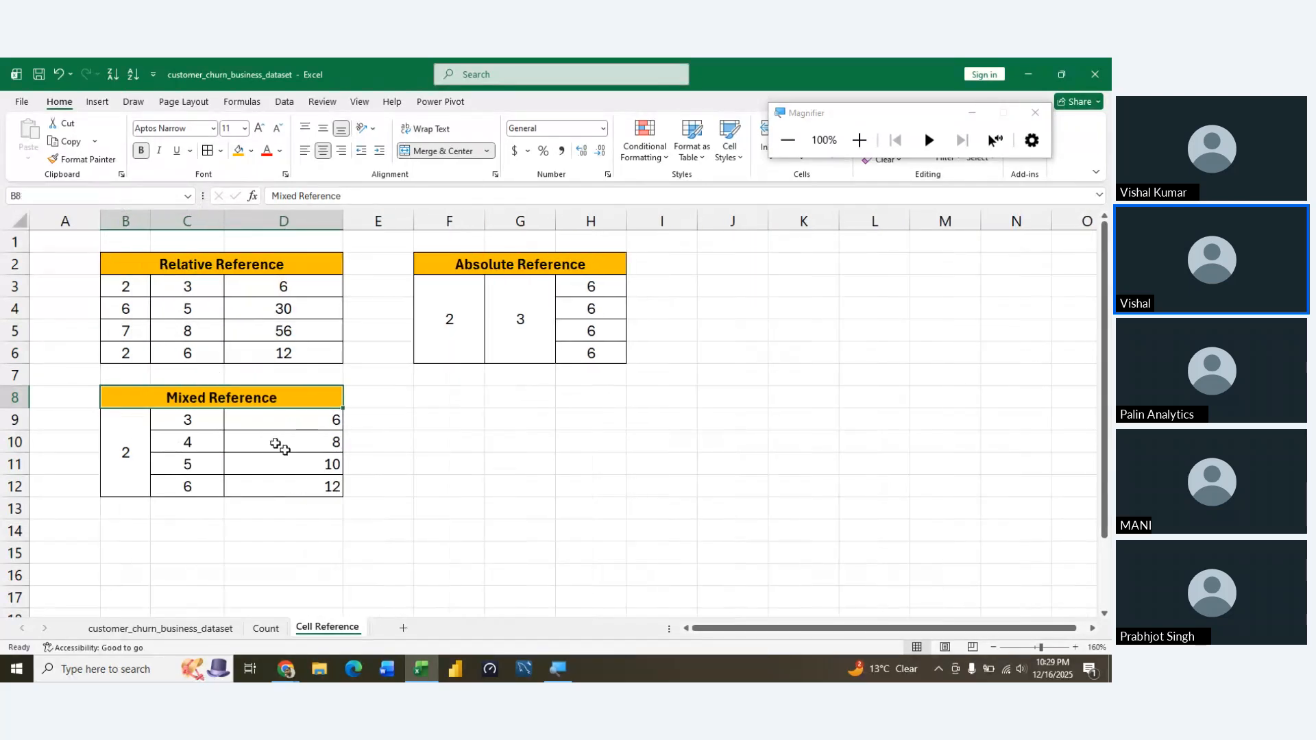
# Centre the Mixed Reference results in D9:D12 horizontally
pyautogui.click(350, 499)
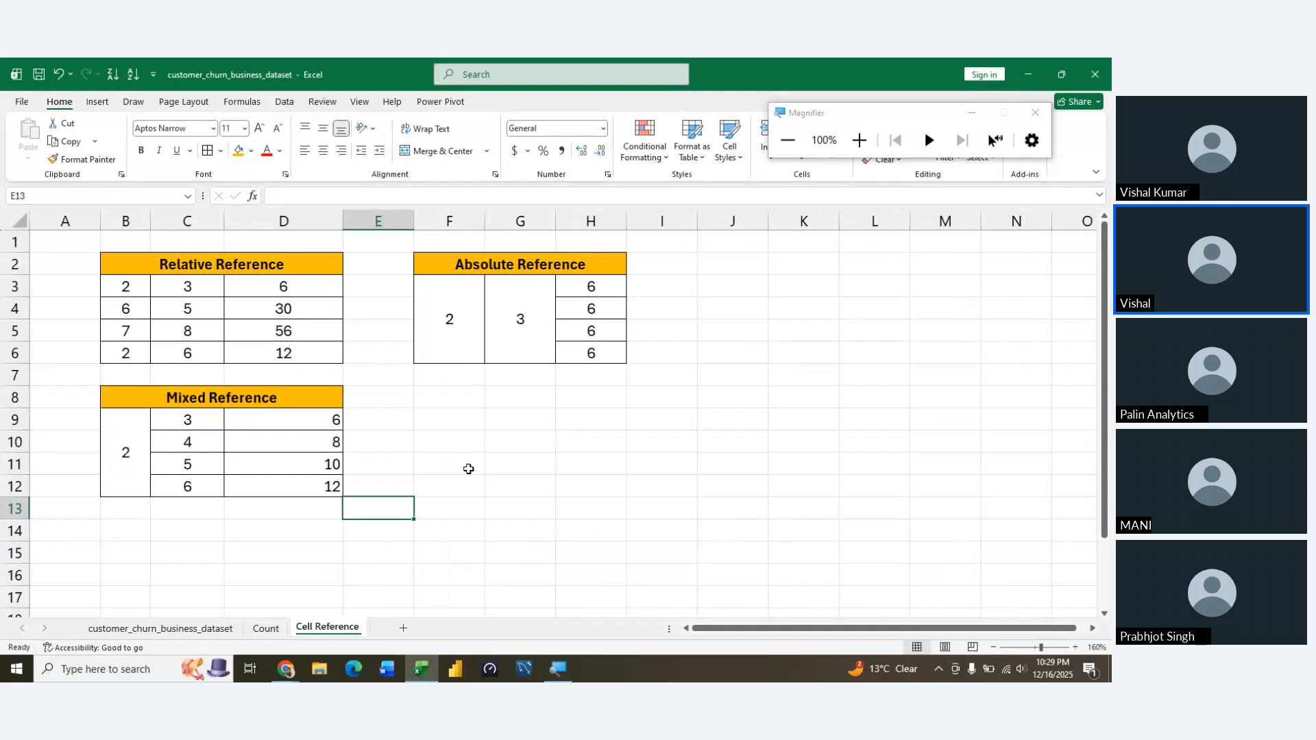
pyautogui.press('Left')
pyautogui.press('Up')
pyautogui.press('Up')
pyautogui.press('Left')
pyautogui.press('Up')
pyautogui.press('Up')
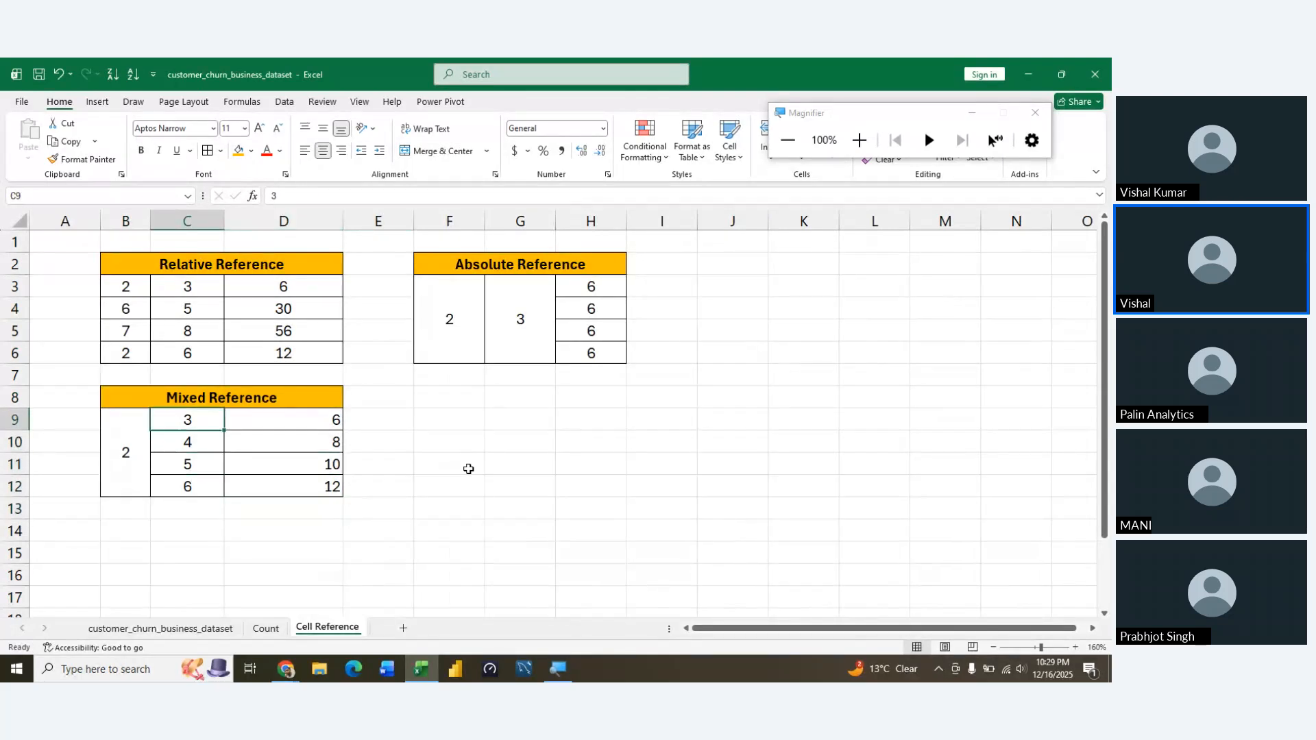
pyautogui.press('Right')
pyautogui.hotkey('shift', 'Down')
pyautogui.hotkey('shift', 'Down')
pyautogui.hotkey('shift', 'Down')
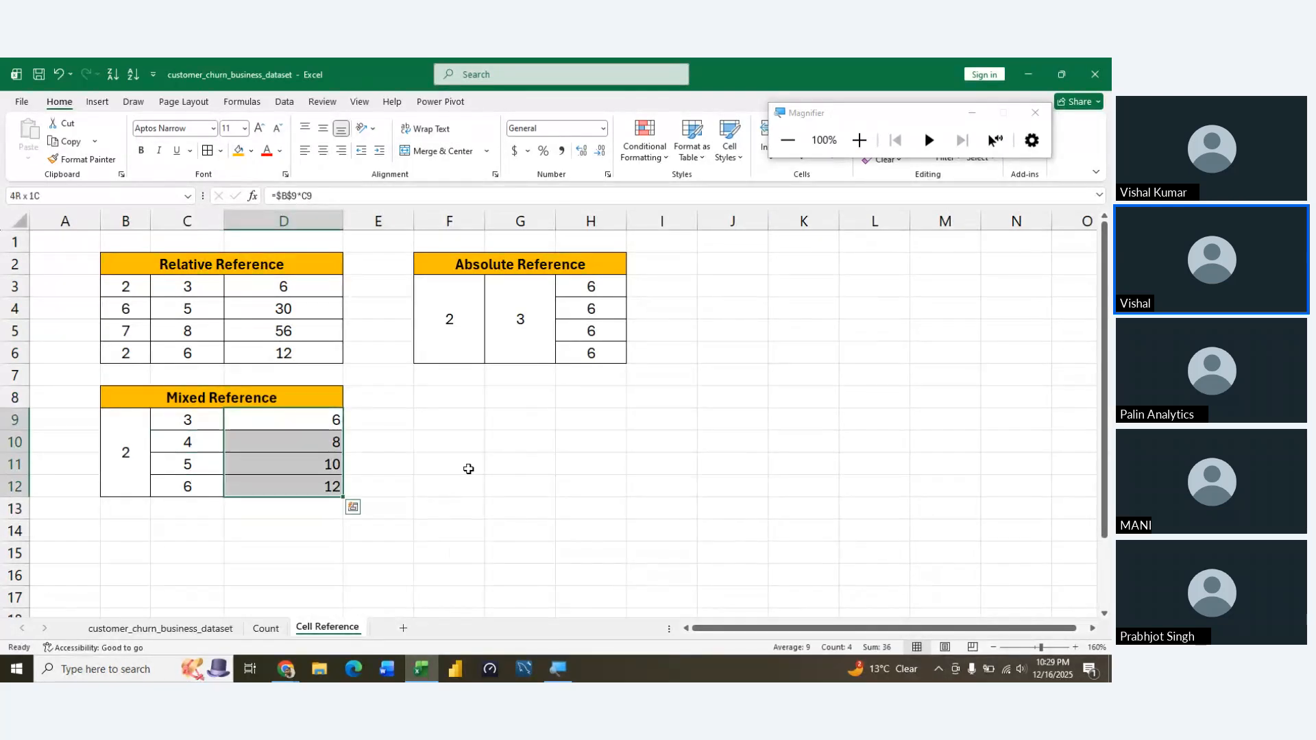
pyautogui.hotkey('alt', 'h')
pyautogui.press('a')
pyautogui.press('c')
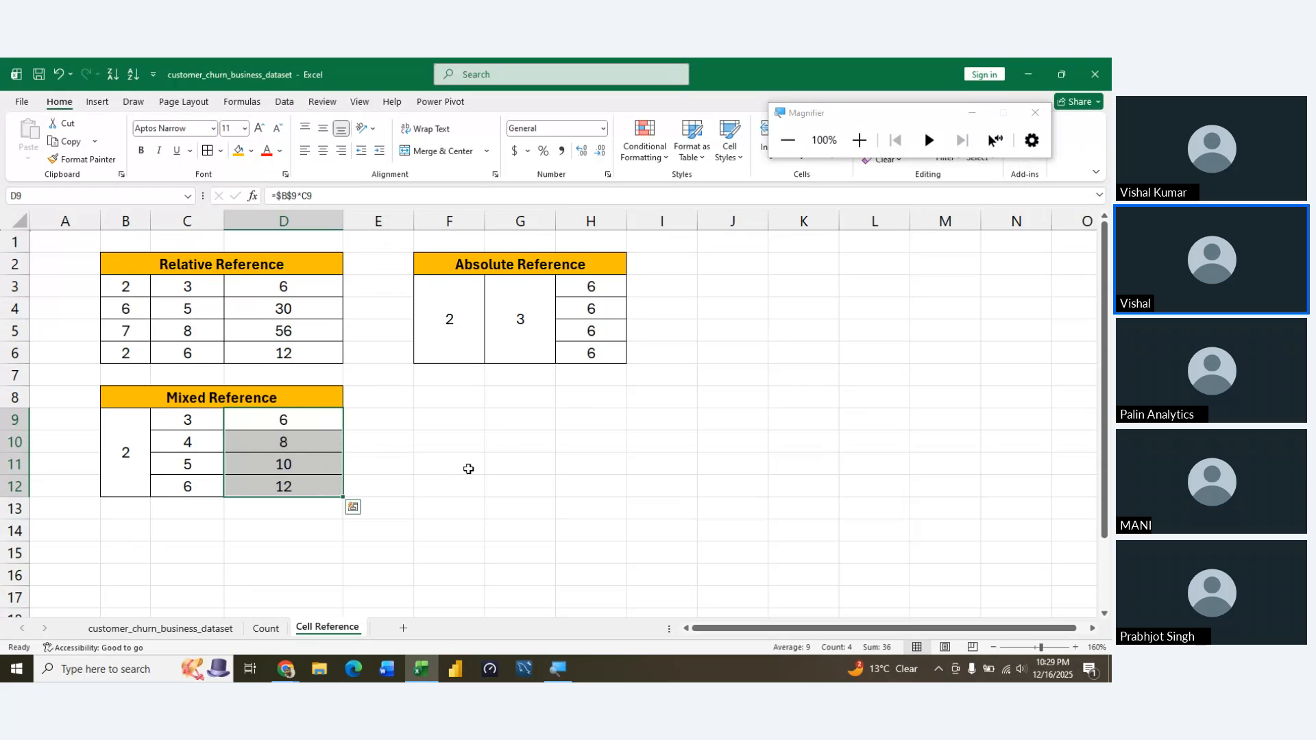
# Fill the Mixed Reference heading in row 8 with the standard green colour
pyautogui.press('Up')
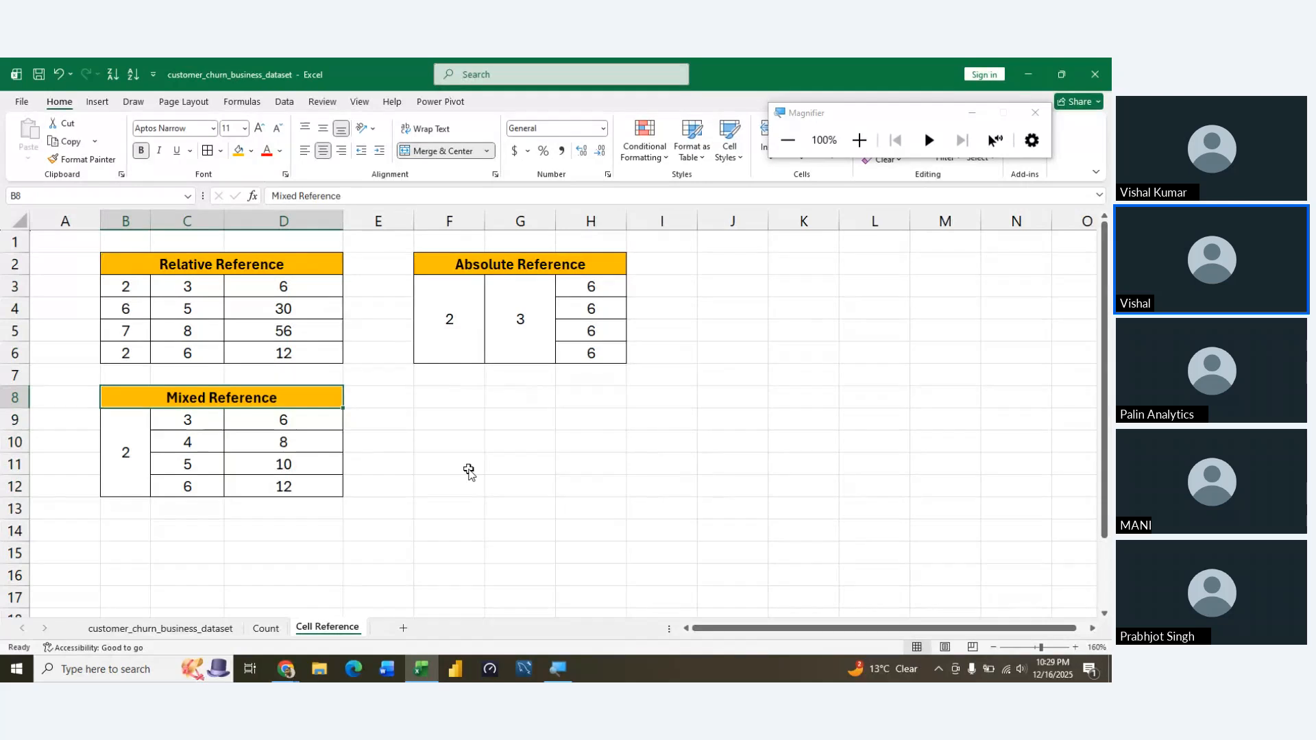
pyautogui.hotkey('alt', 'h')
pyautogui.press('h')
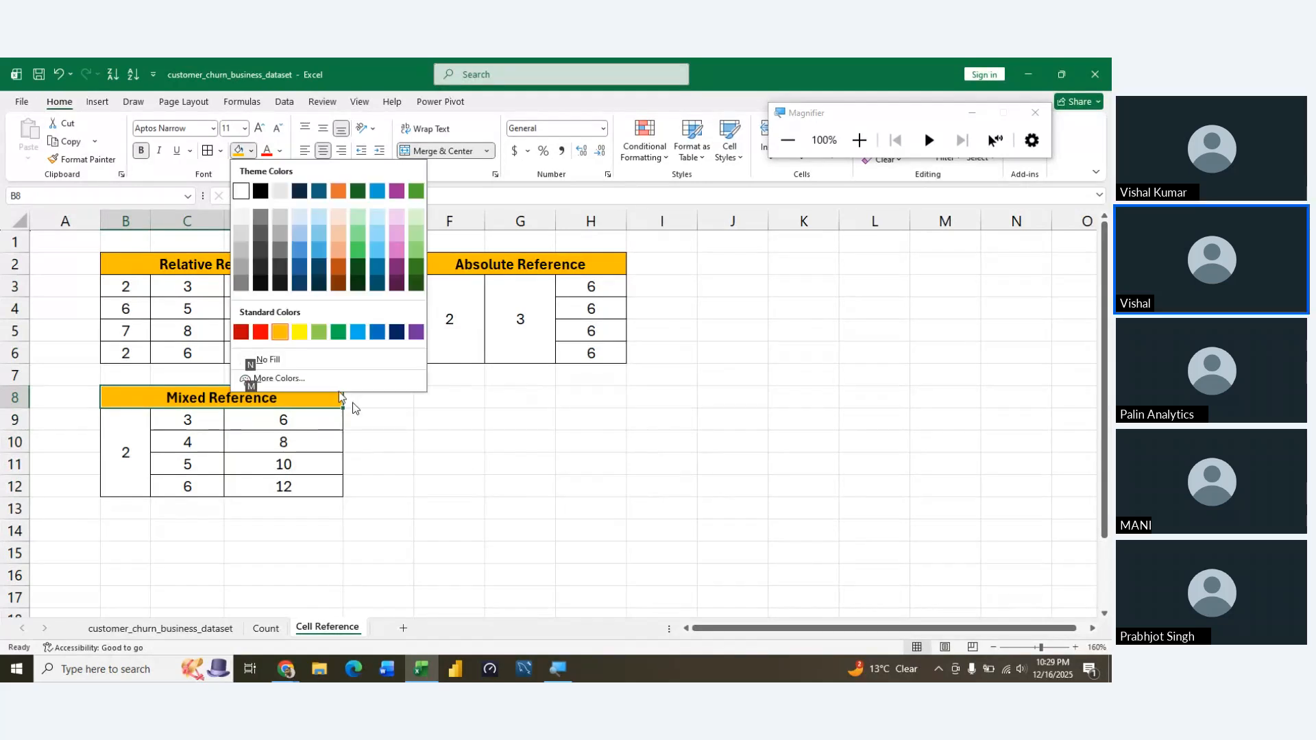
pyautogui.click(338, 332)
pyautogui.click(410, 457)
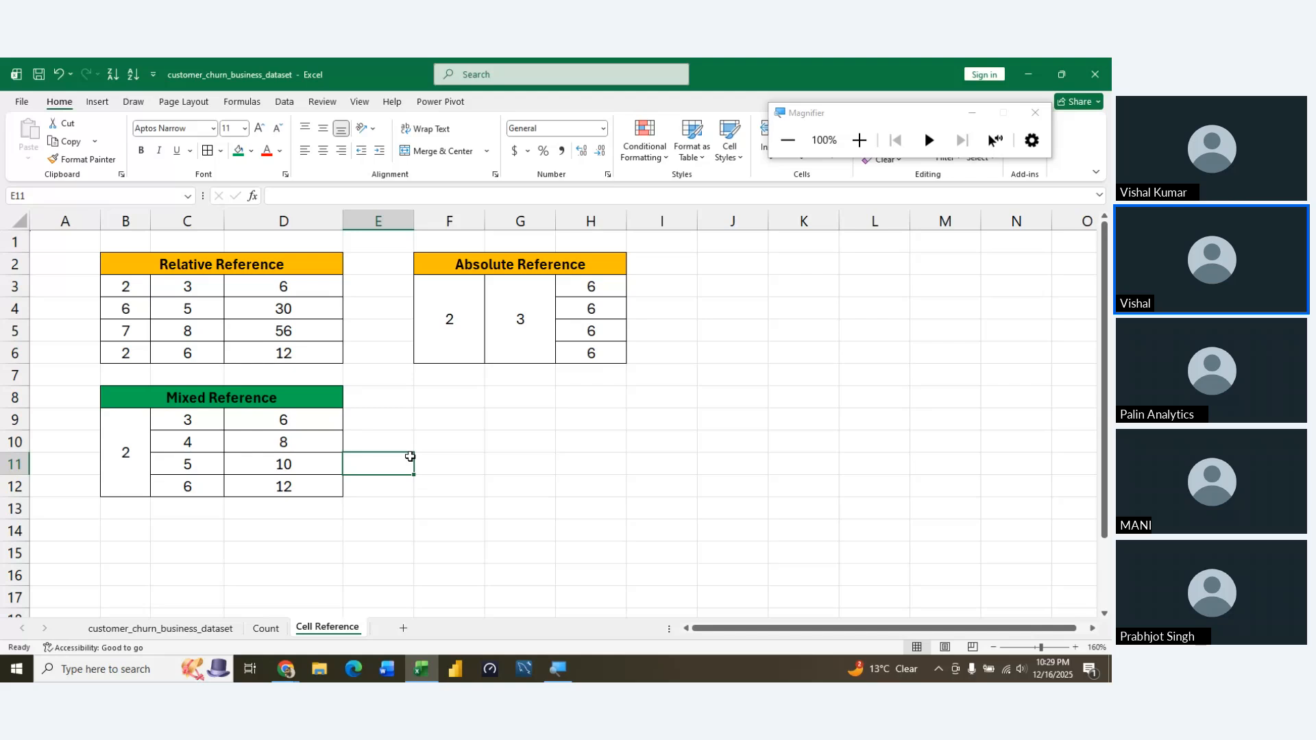
# Unmerge B9:B12 in the Mixed Reference table so the 2 sits in B9 alone
pyautogui.press('Left')
pyautogui.press('Left')
pyautogui.press('Left')
pyautogui.hotkey('alt', 'h')
pyautogui.press('m')
pyautogui.press('u')
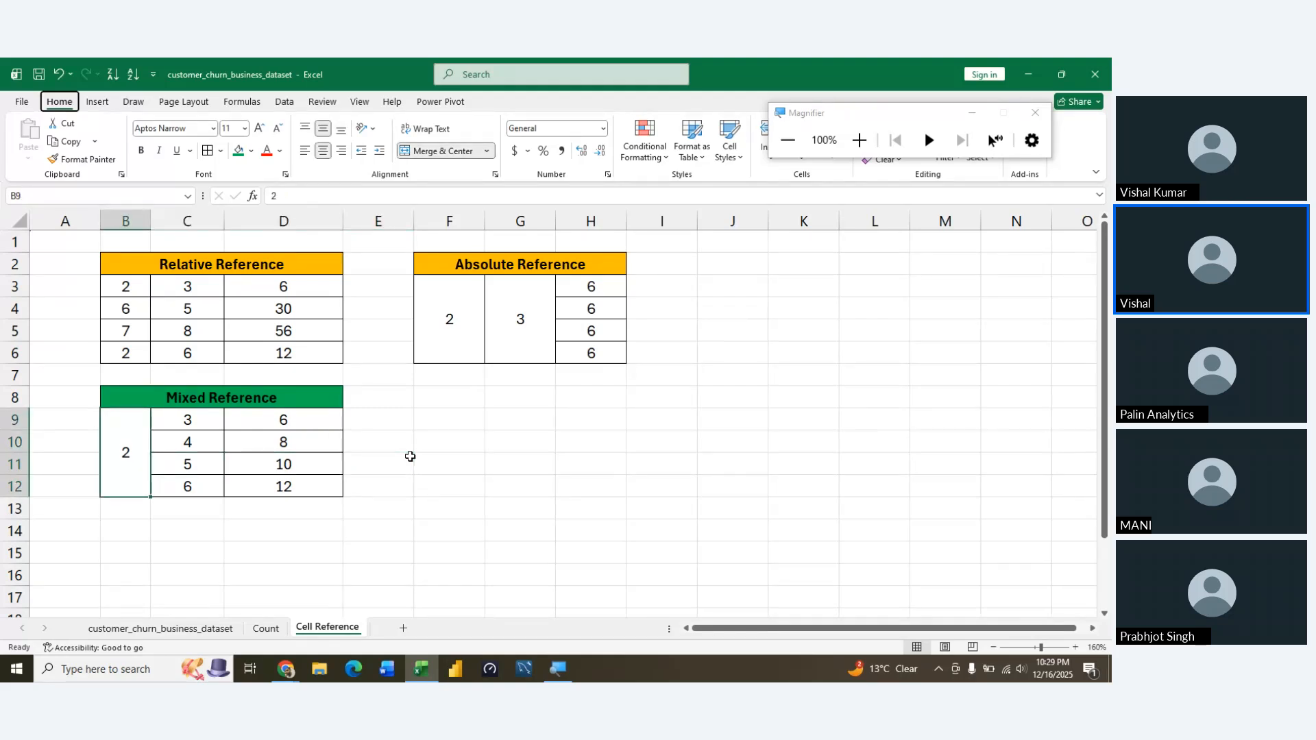
pyautogui.press('Left')
pyautogui.press('Up')
pyautogui.press('Up')
pyautogui.press('Right')
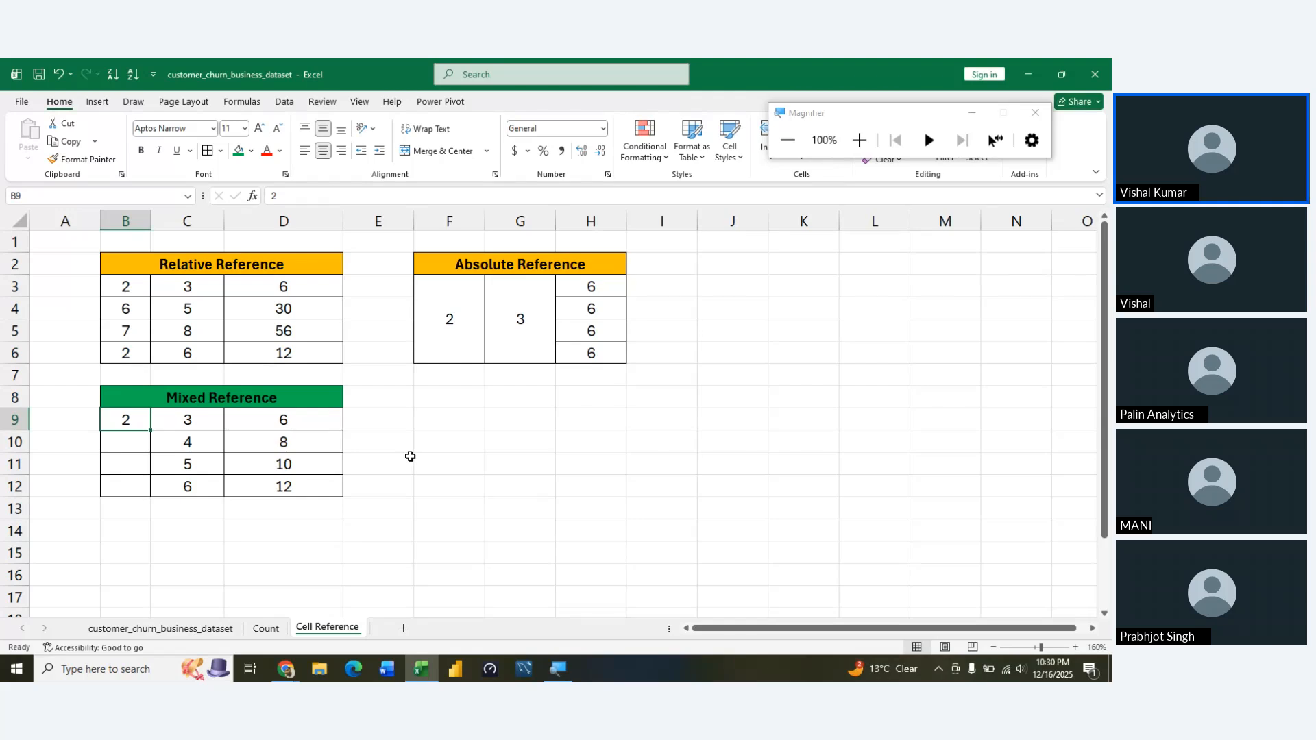
# Unmerge F3:F6 and G3:G6 in the Absolute Reference table
pyautogui.press('Right')
pyautogui.press('Right')
pyautogui.press('Right')
pyautogui.press('Right')
pyautogui.press('Up')
pyautogui.press('Up')
pyautogui.press('Up')
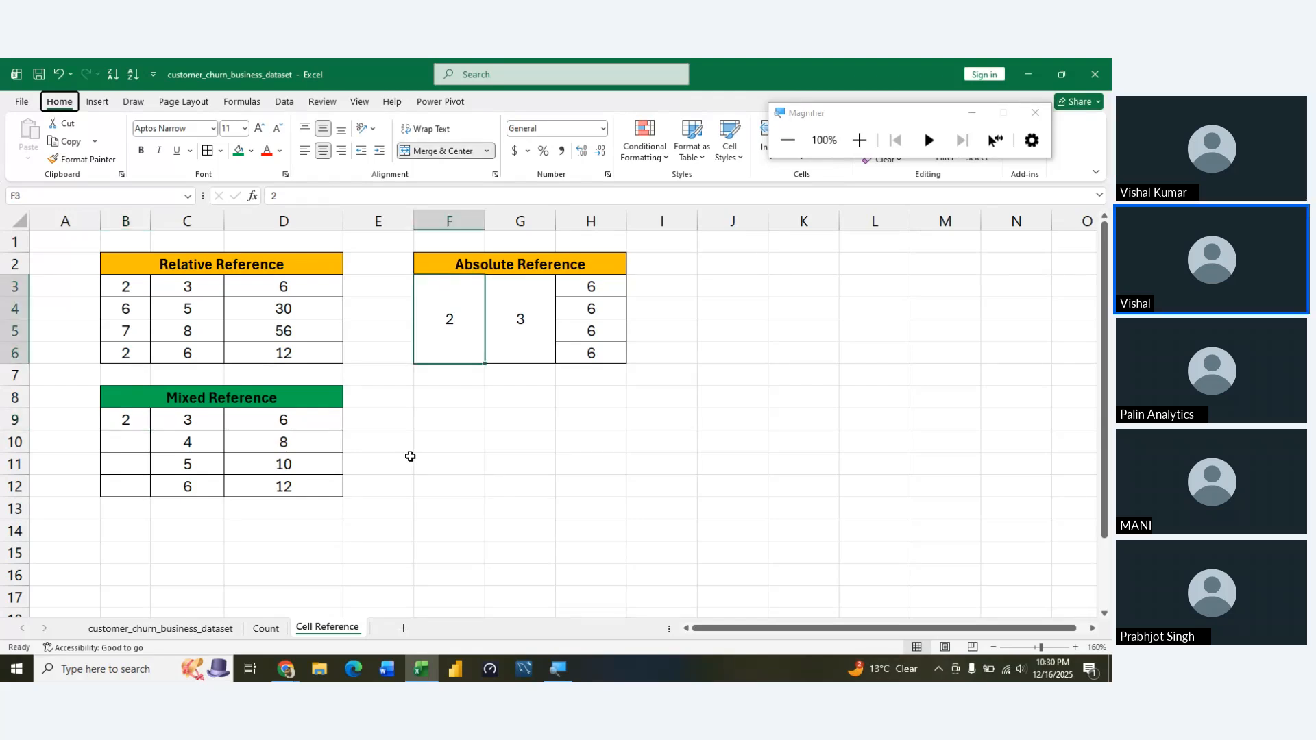
pyautogui.hotkey('alt', 'h')
pyautogui.press('m')
pyautogui.press('u')
pyautogui.press('Right')
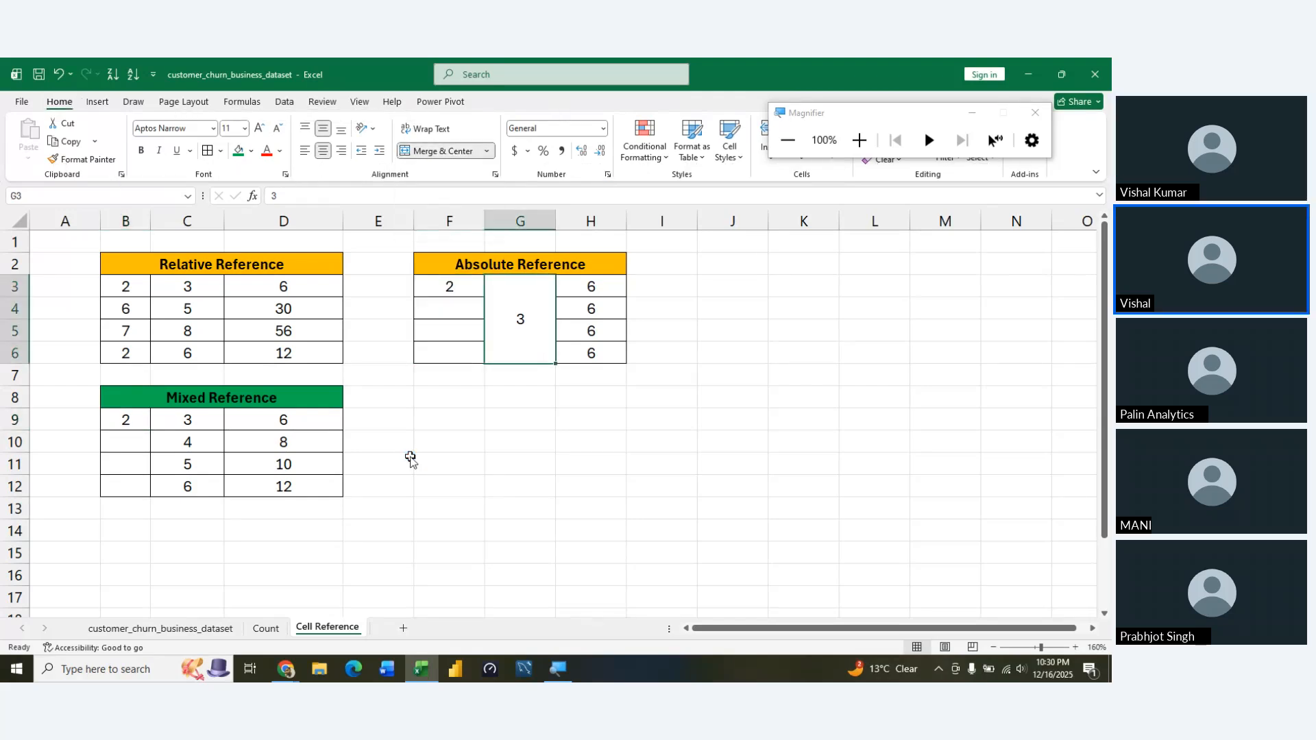
pyautogui.hotkey('alt', 'h')
pyautogui.press('m')
pyautogui.press('u')
pyautogui.press('Left')
pyautogui.press('Down')
pyautogui.press('Down')
pyautogui.press('Down')
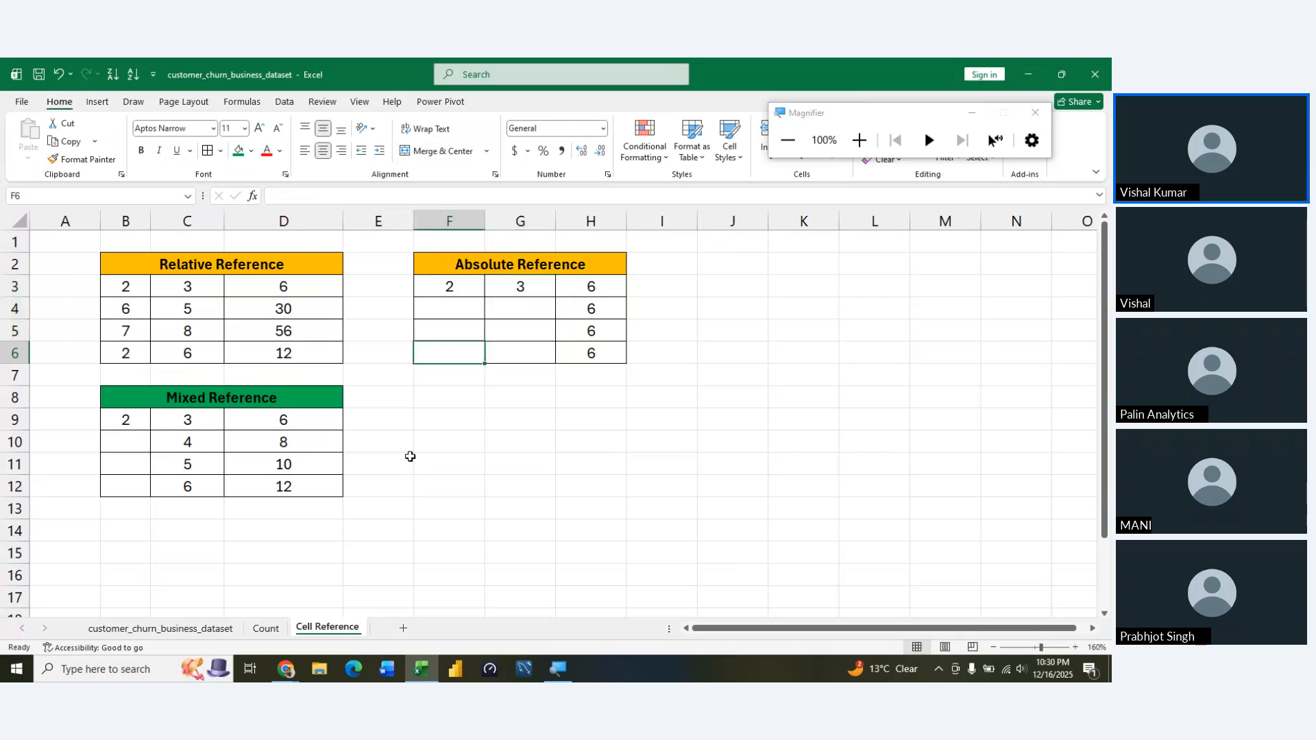
pyautogui.press('Left')
pyautogui.press('Up')
pyautogui.press('Up')
pyautogui.press('Left')
pyautogui.press('Right')
pyautogui.press('Right')
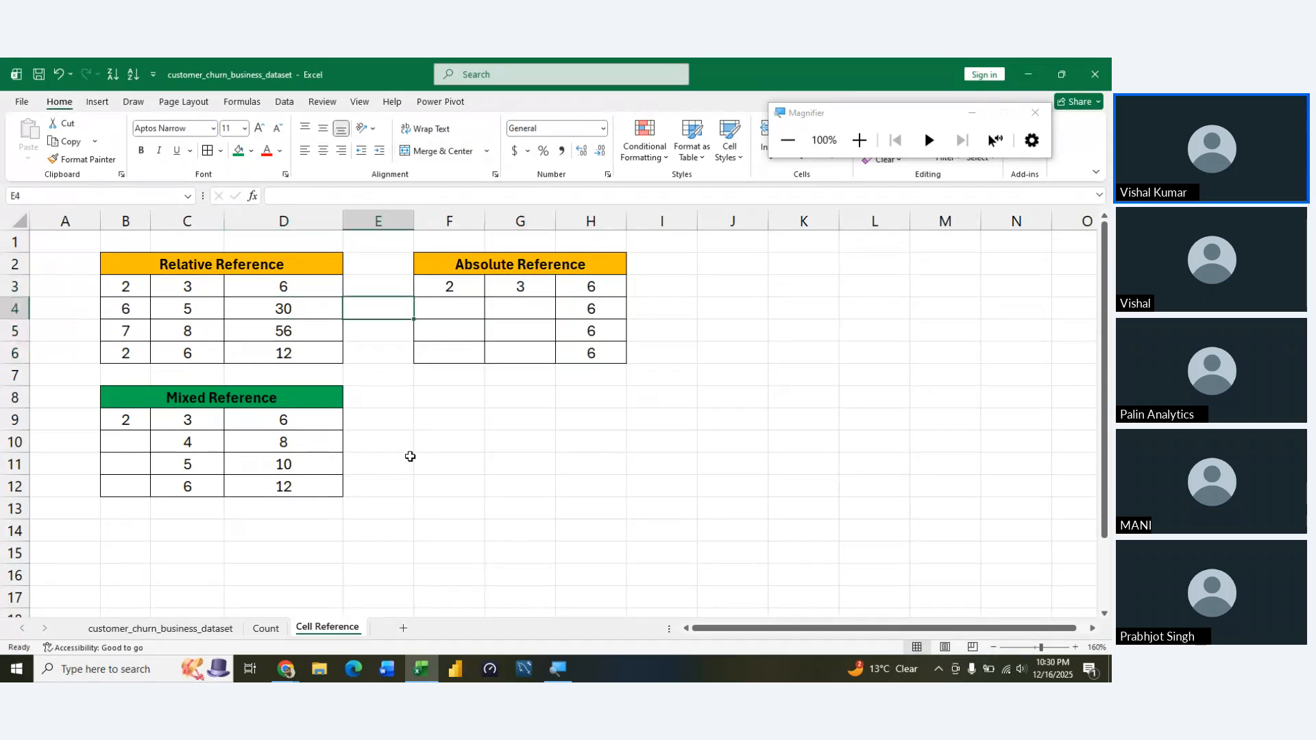
pyautogui.press('Left')
pyautogui.press('Down')
pyautogui.press('Down')
pyautogui.press('Right')
pyautogui.press('Down')
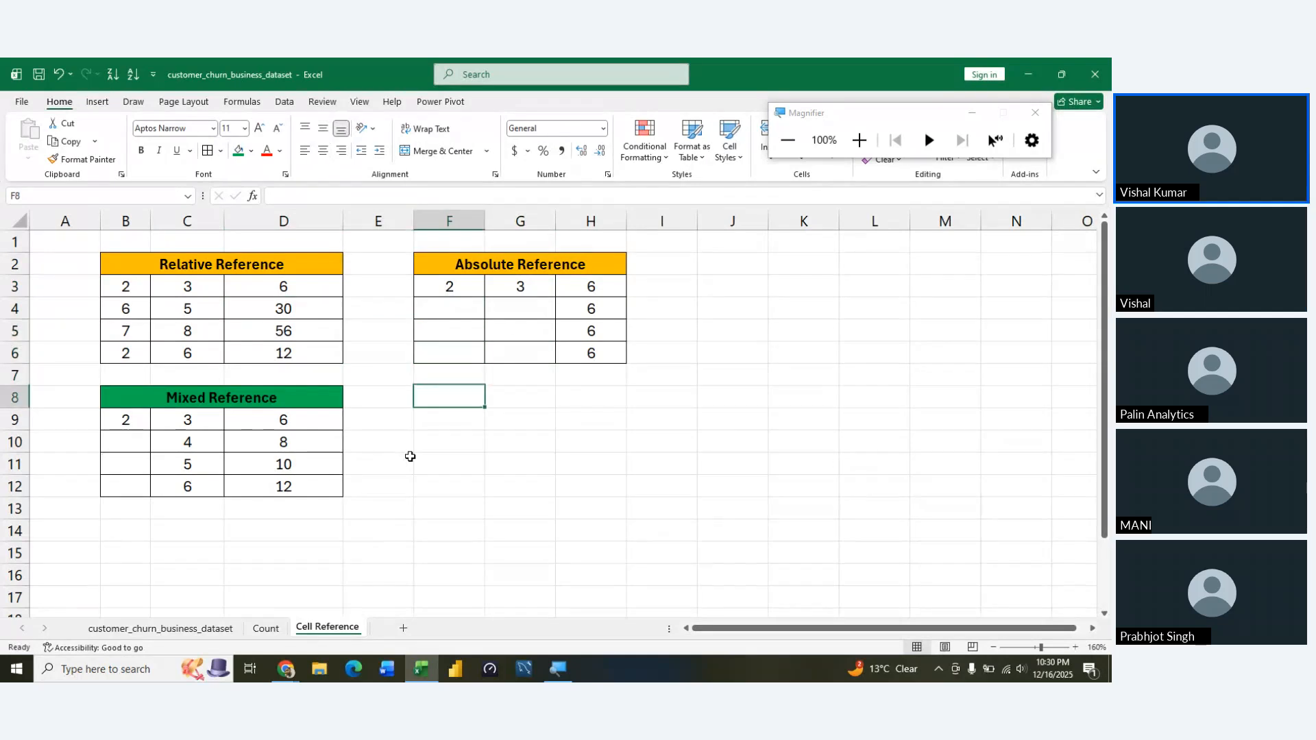
pyautogui.press('Left')
pyautogui.press('Up')
pyautogui.press('Right')
pyautogui.press('Up')
pyautogui.press('Left')
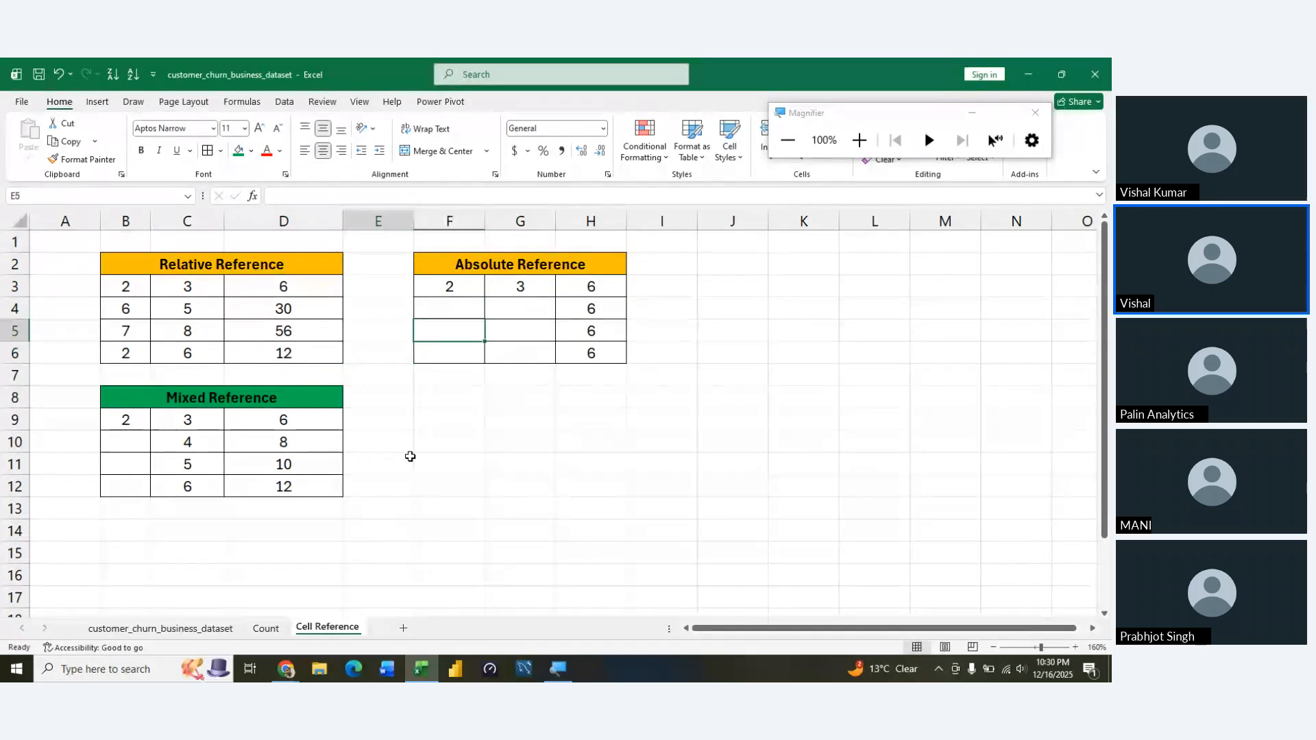
# Merge and centre F3:F6 around the 2 in the Absolute Reference table
pyautogui.press('Up')
pyautogui.press('Right')
pyautogui.press('Up')
pyautogui.hotkey('shift', 'Down')
pyautogui.hotkey('shift', 'Down')
# Merge and centre G3:G6 around the 3 in the Absolute Reference table
pyautogui.hotkey('shift', 'Down')
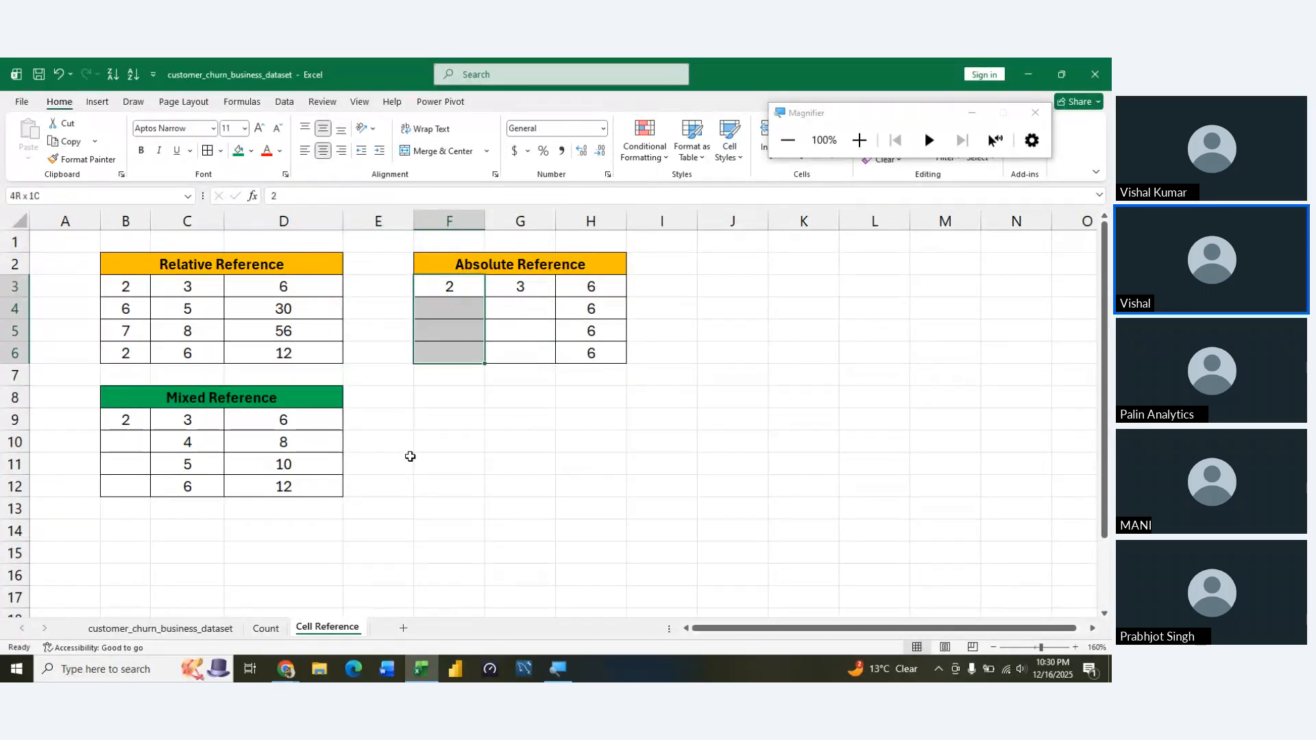
pyautogui.press('Return')
pyautogui.press('Right')
pyautogui.hotkey('shift', 'Down')
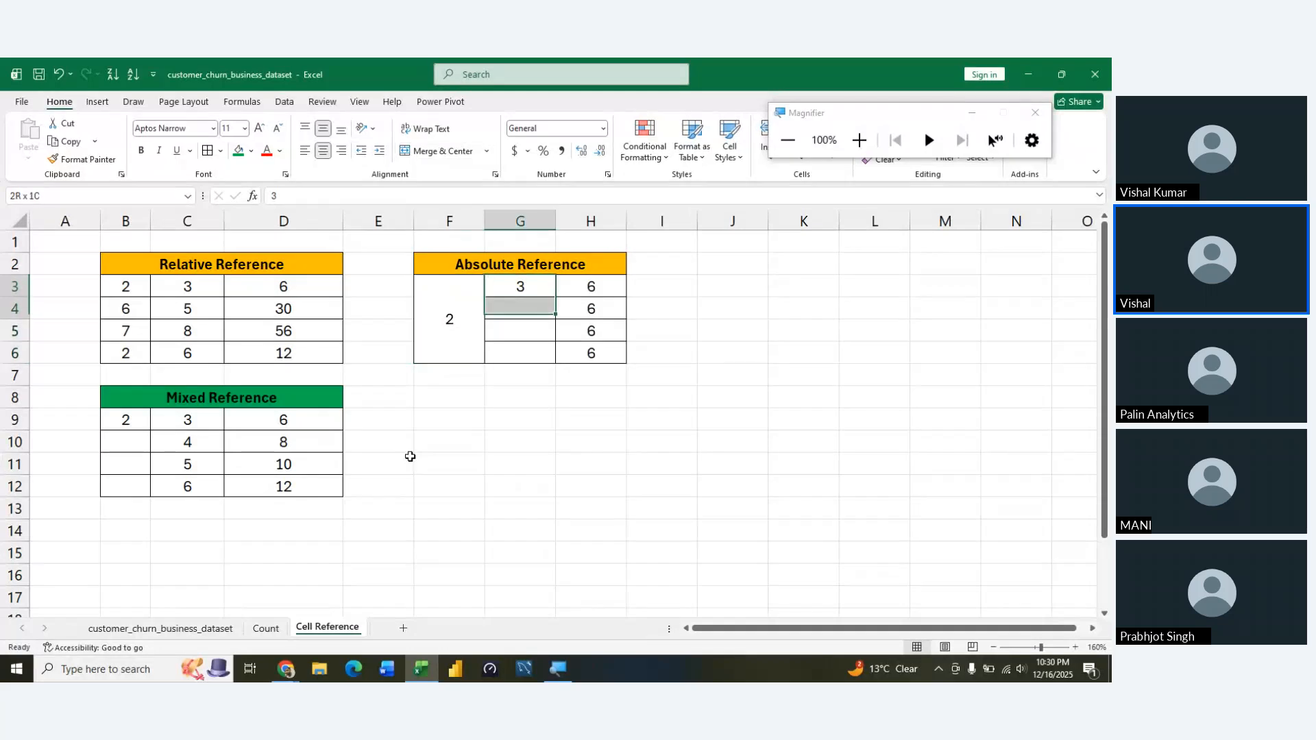
pyautogui.hotkey('shift', 'Down')
pyautogui.hotkey('shift', 'Down')
pyautogui.hotkey('shift', 'Up')
pyautogui.press('Up')
pyautogui.press('Down')
pyautogui.press('Right')
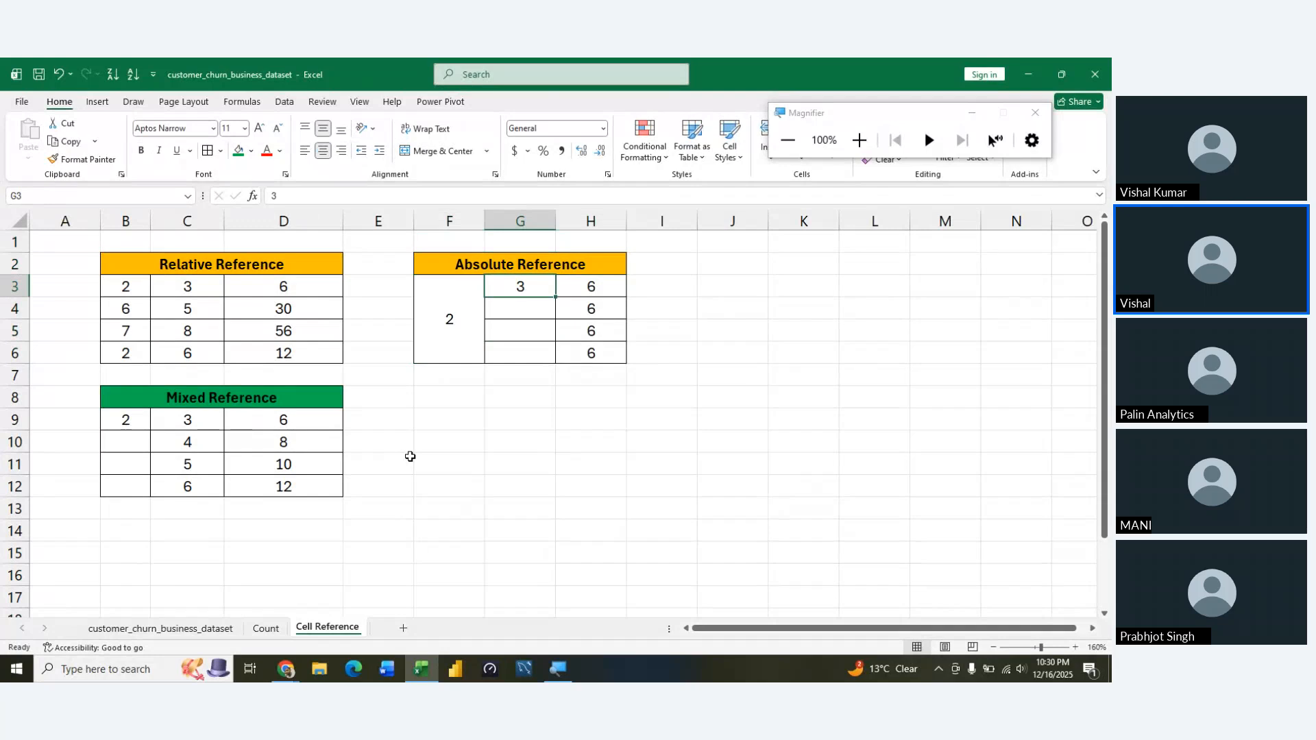
pyautogui.hotkey('shift', 'Down')
pyautogui.hotkey('shift', 'Down')
pyautogui.hotkey('shift', 'Down')
pyautogui.hotkey('alt', 'h')
pyautogui.press('m')
pyautogui.press('c')
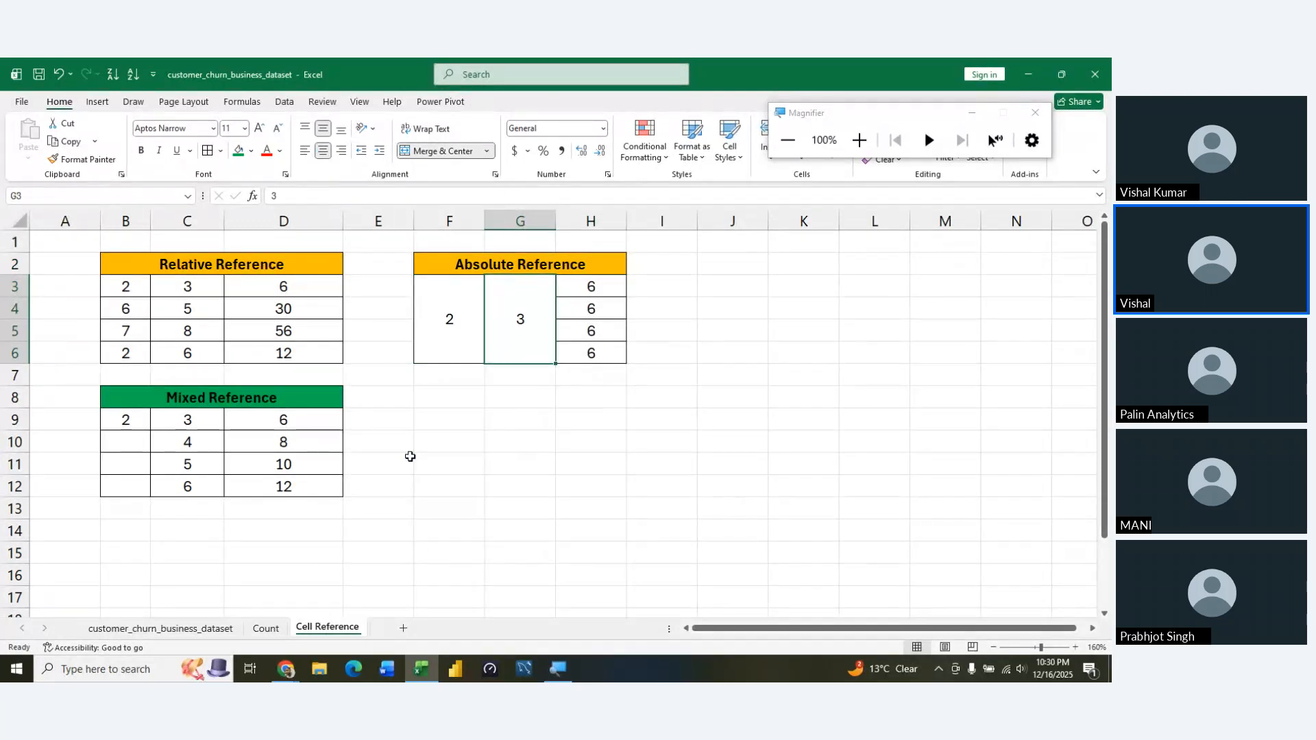
pyautogui.press('Left')
pyautogui.press('Left')
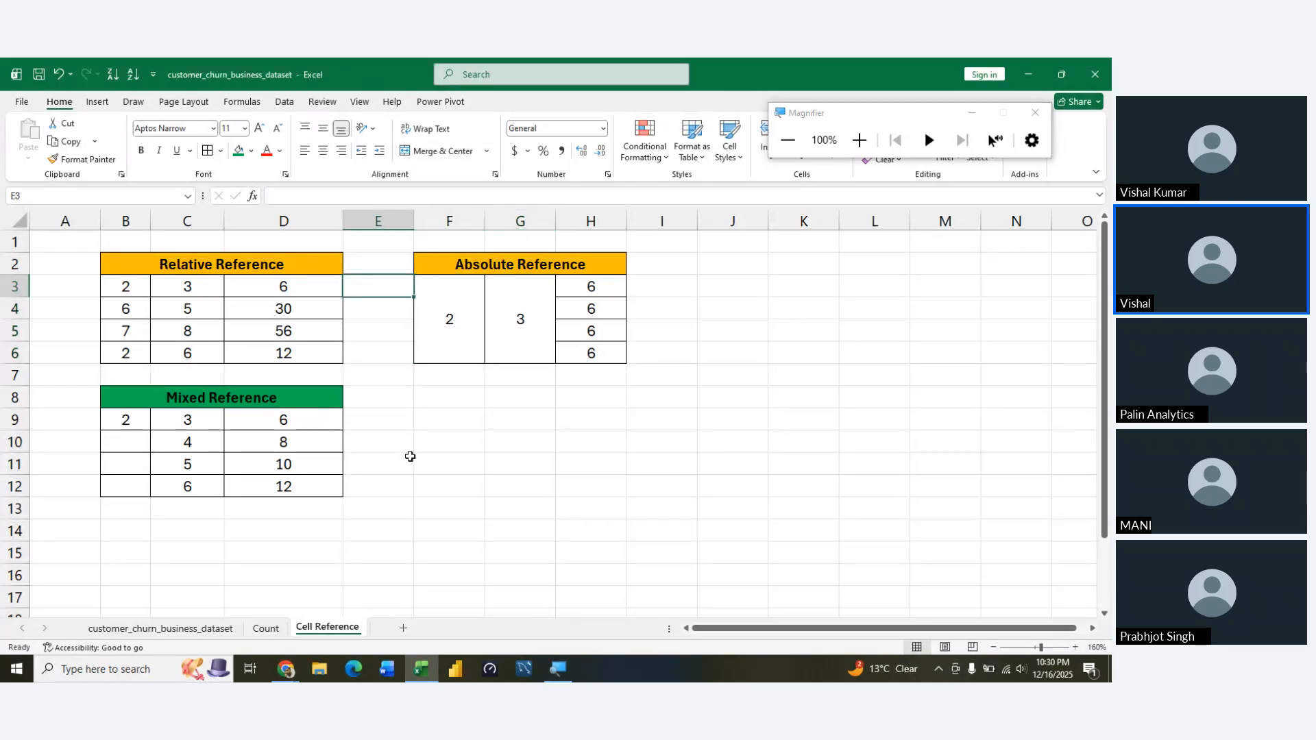
pyautogui.press('Left')
pyautogui.press('Left')
pyautogui.press('Left')
pyautogui.press('Left')
pyautogui.press('Down')
pyautogui.press('Down')
pyautogui.press('Down')
pyautogui.press('Down')
pyautogui.press('Down')
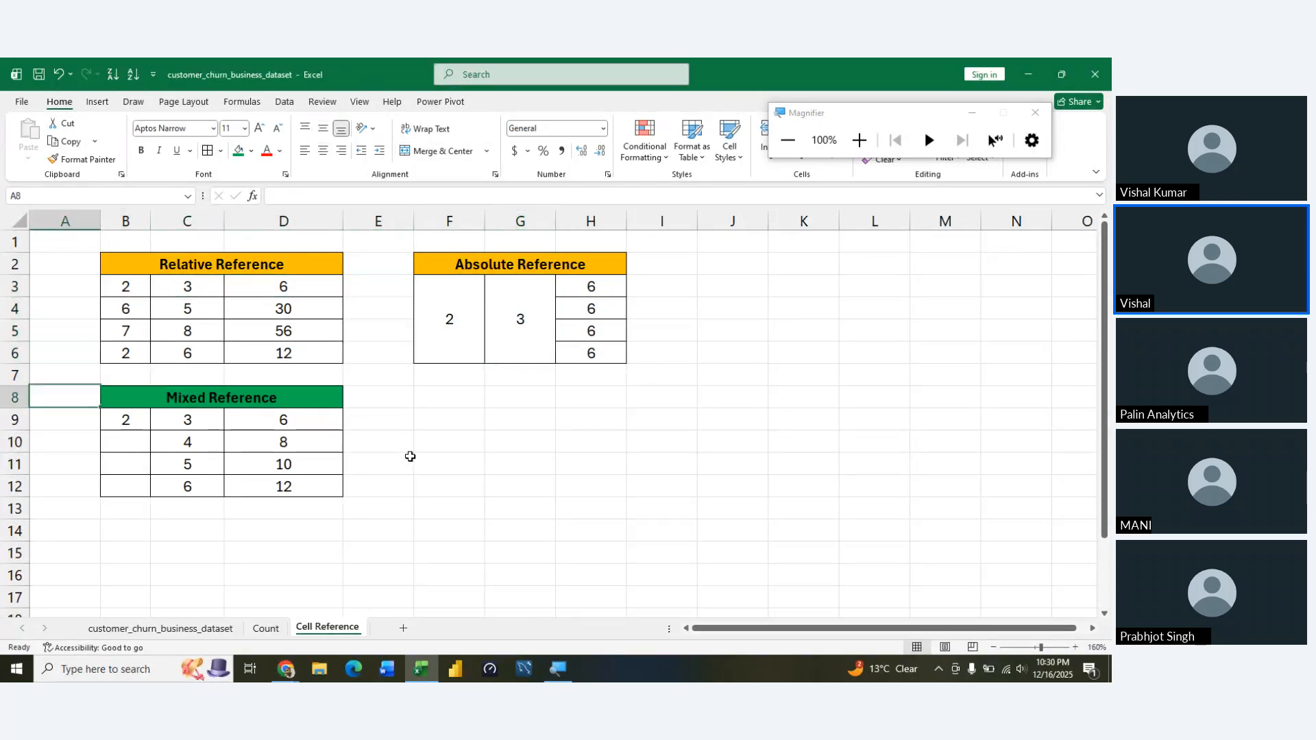
pyautogui.press('Down')
pyautogui.press('Right')
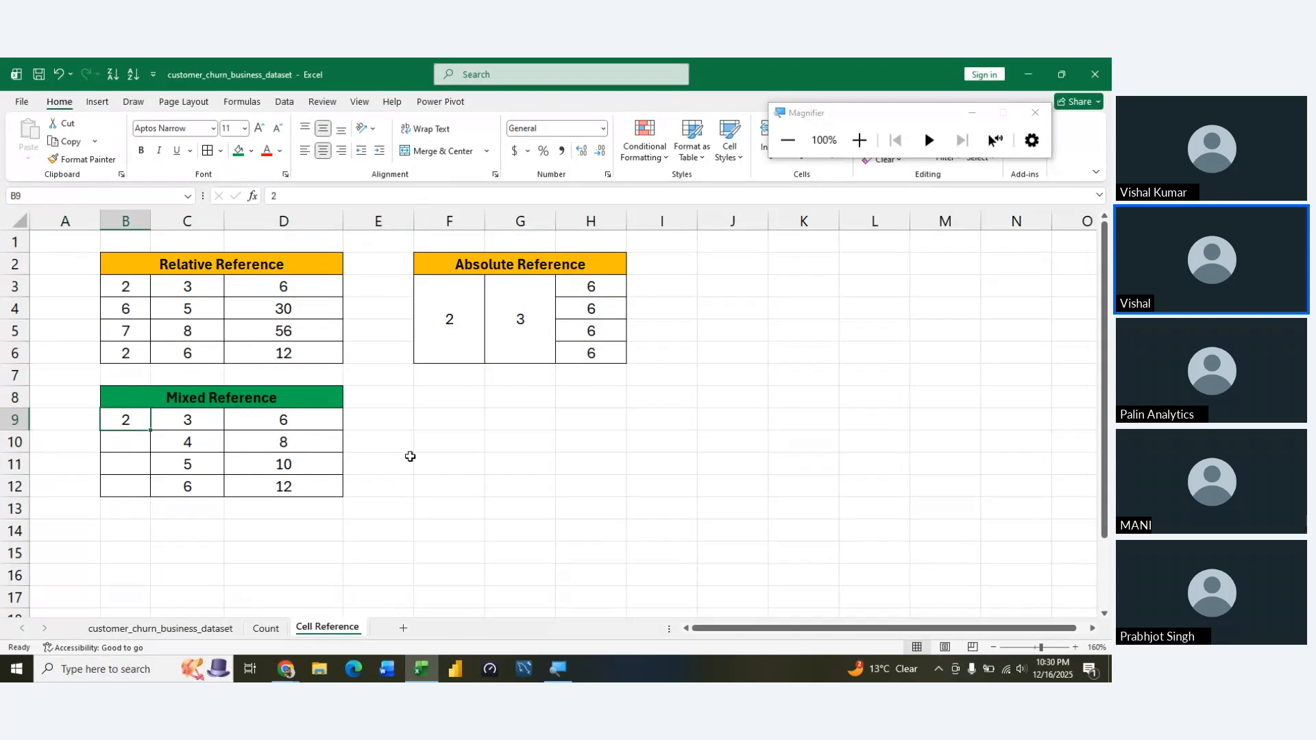
# Enter the heading Column wise Drag in F8, beside the Mixed Reference table
pyautogui.press('Right')
pyautogui.press('Right')
pyautogui.press('Right')
pyautogui.press('Right')
pyautogui.press('Right')
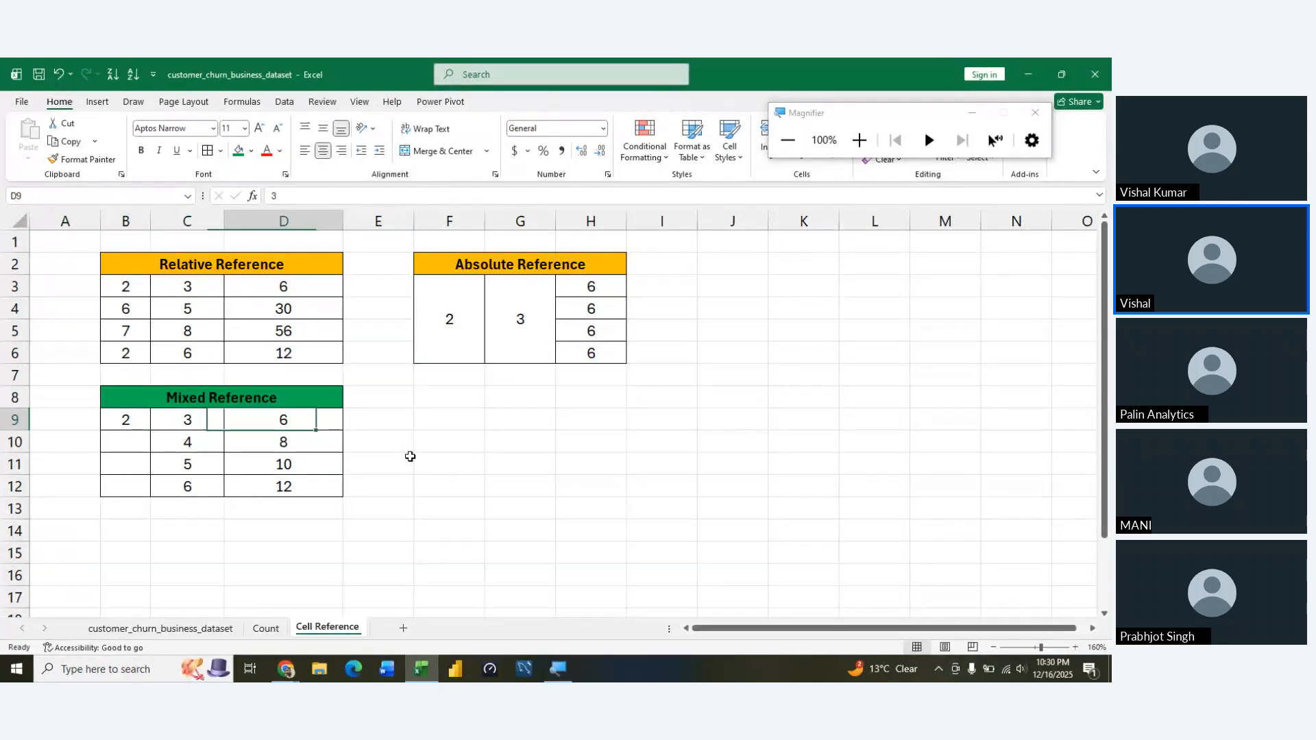
pyautogui.press('Up')
pyautogui.press('Left')
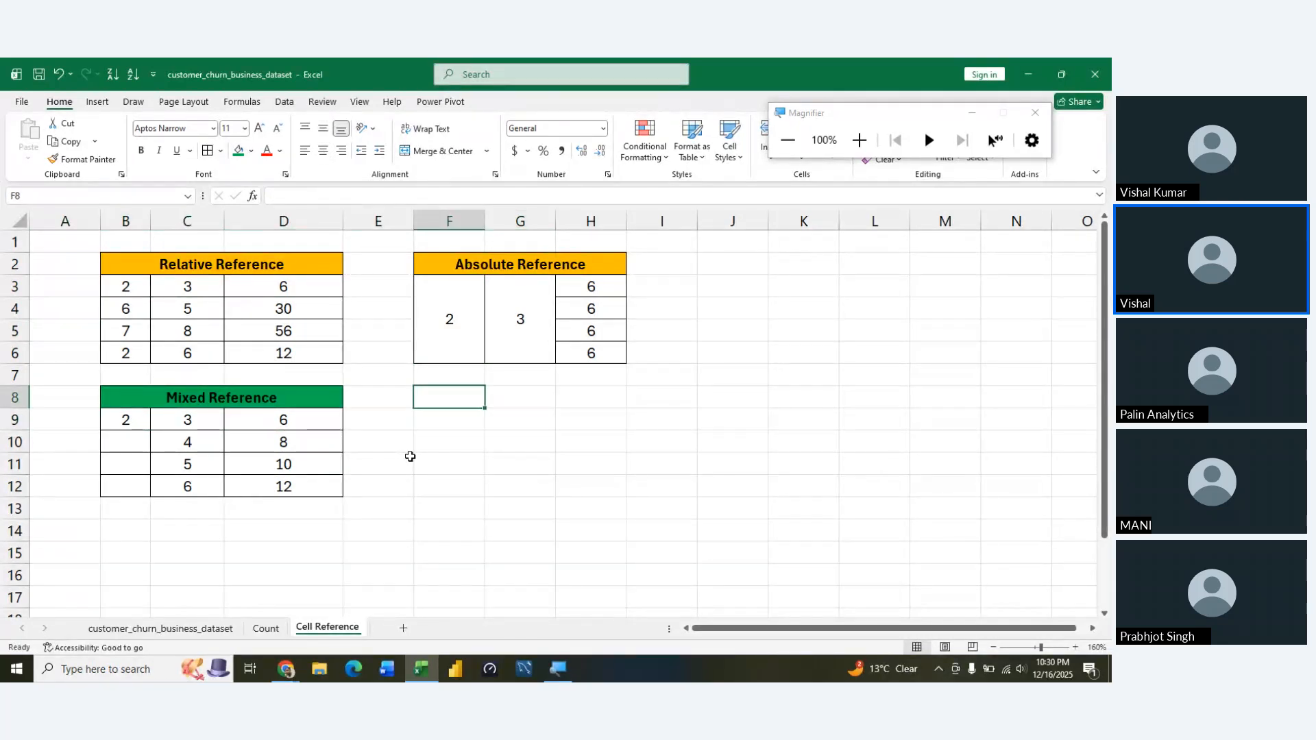
pyautogui.write('Cl')
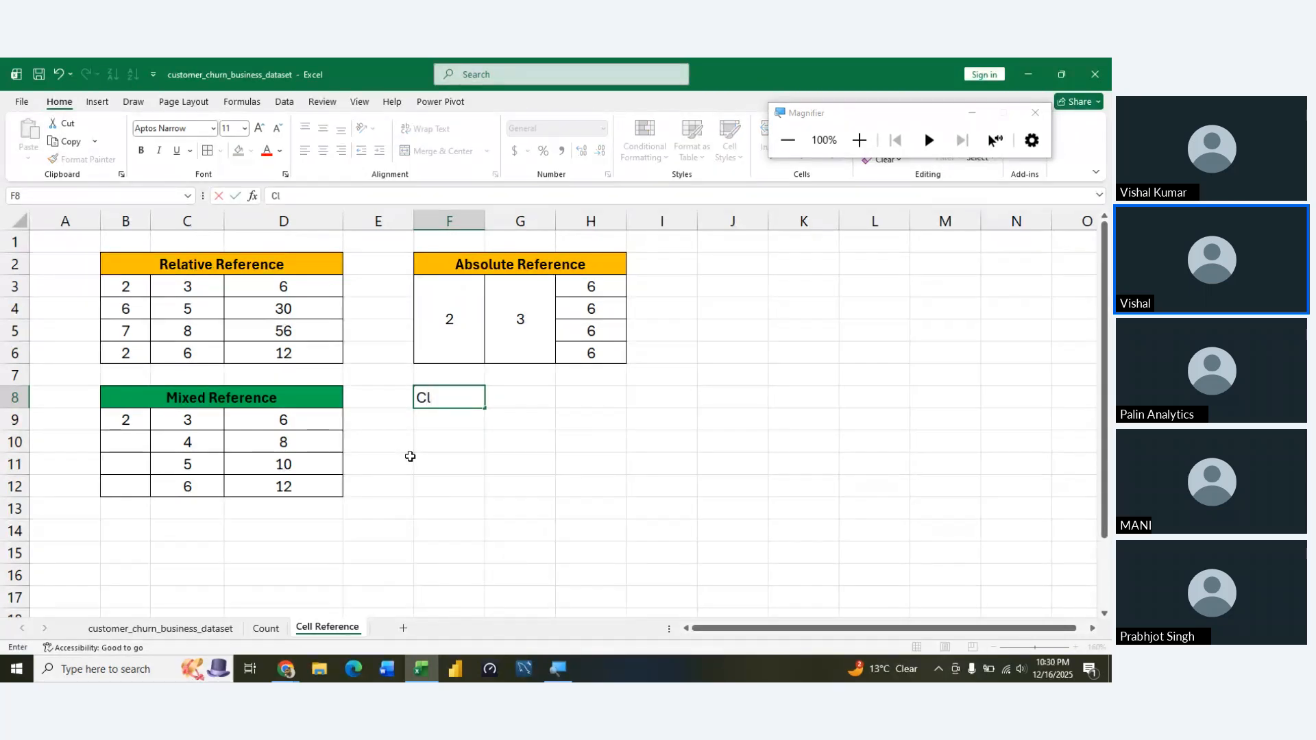
pyautogui.write('o')
pyautogui.press('BackSpace')
pyautogui.press('BackSpace')
pyautogui.write('olumn wise Draf')
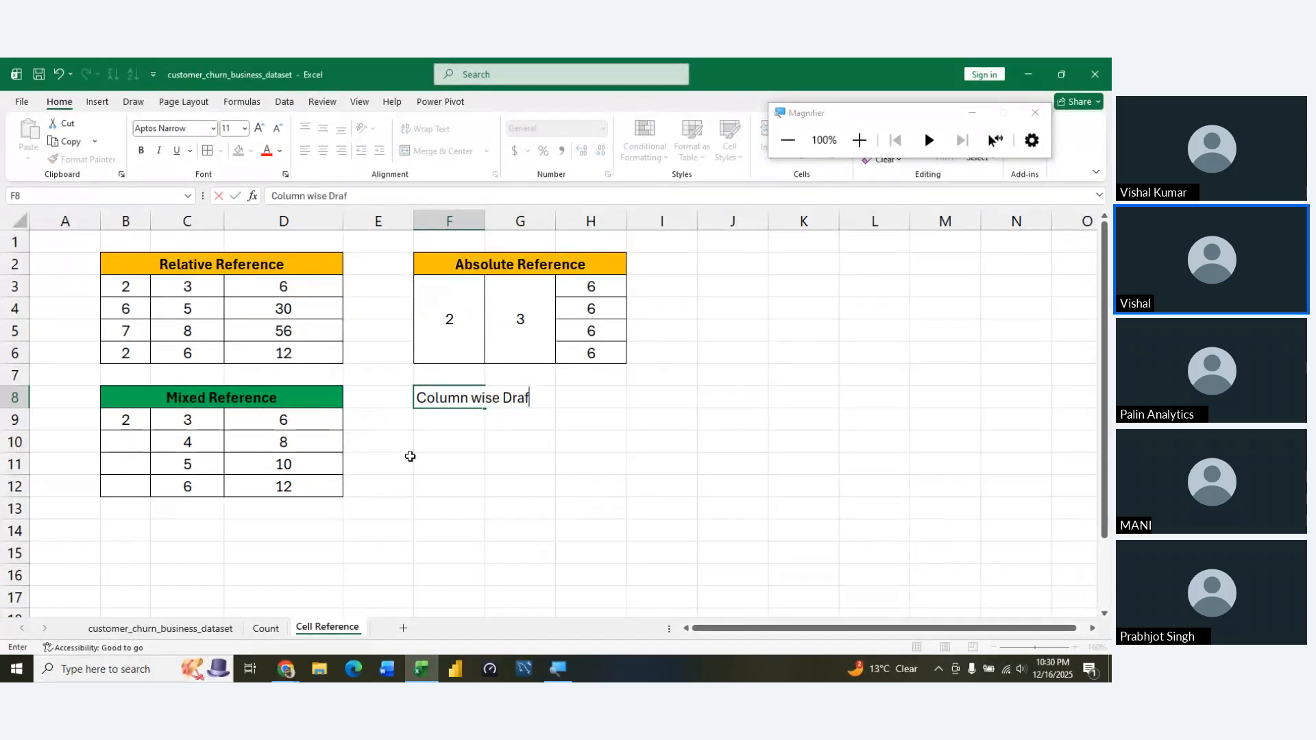
pyautogui.press('BackSpace')
pyautogui.write('g')
pyautogui.press('Return')
pyautogui.press('Up')
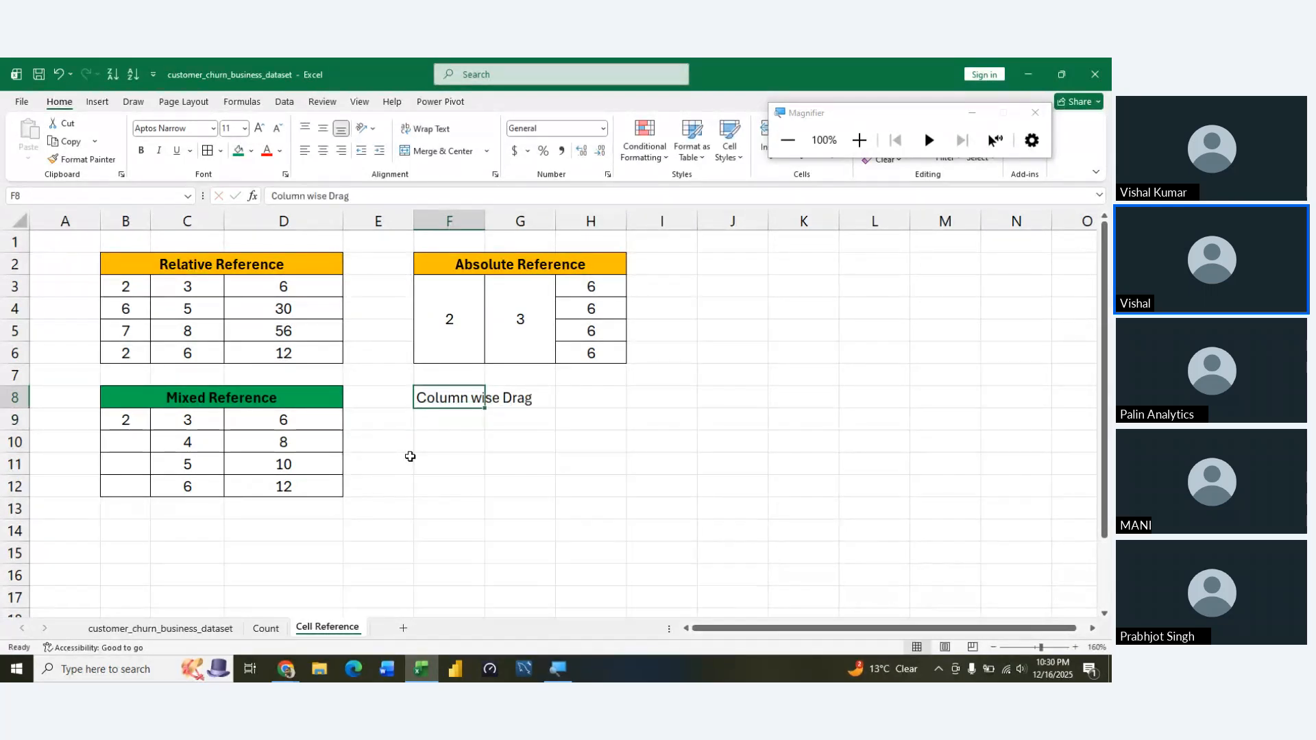
# Merge and centre the Column wise Drag heading across F8:H8
pyautogui.hotkey('shift', 'Right')
pyautogui.hotkey('shift', 'Right')
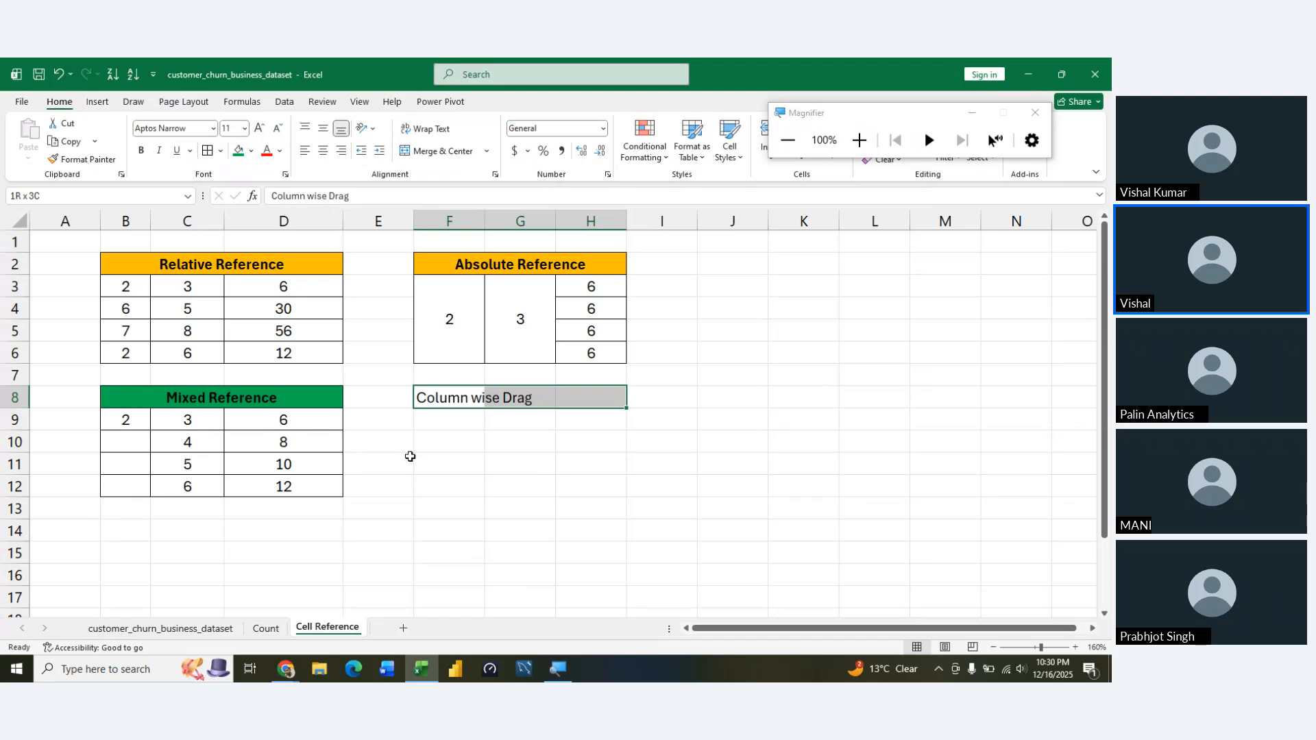
pyautogui.press('alt')
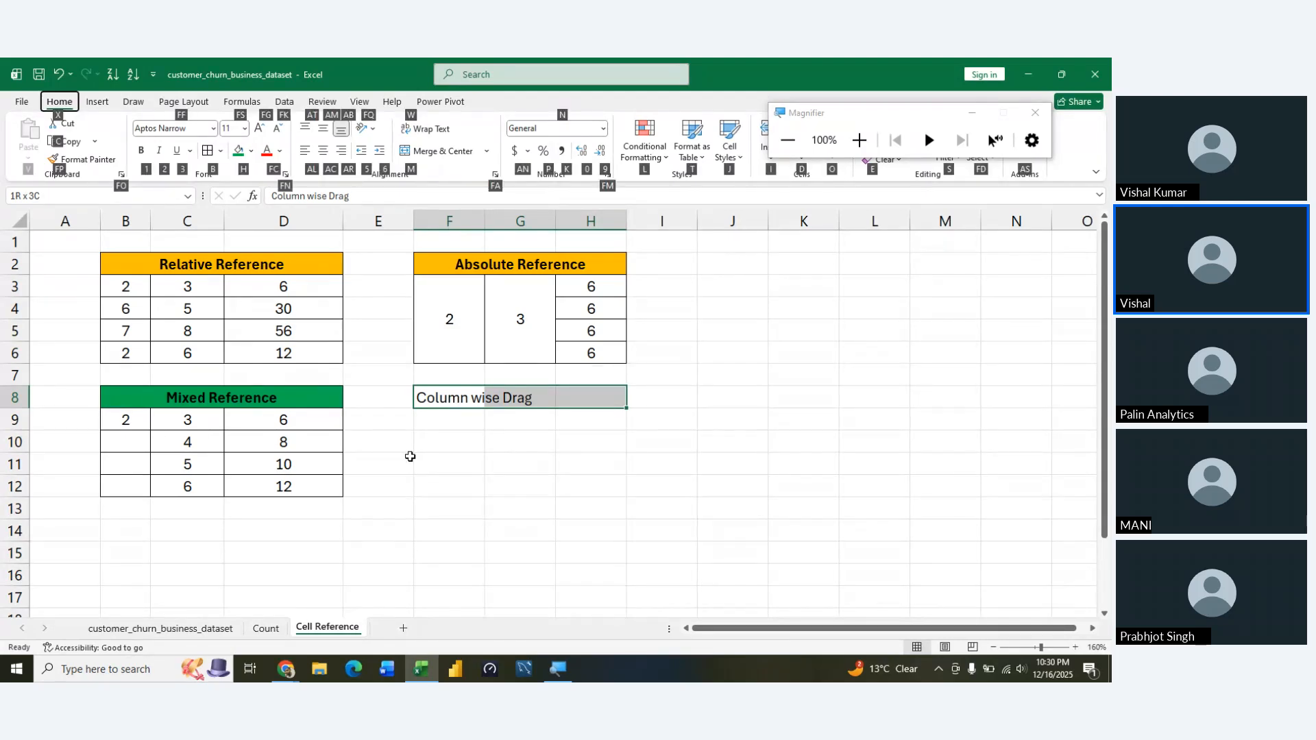
pyautogui.press('m')
pyautogui.press('c')
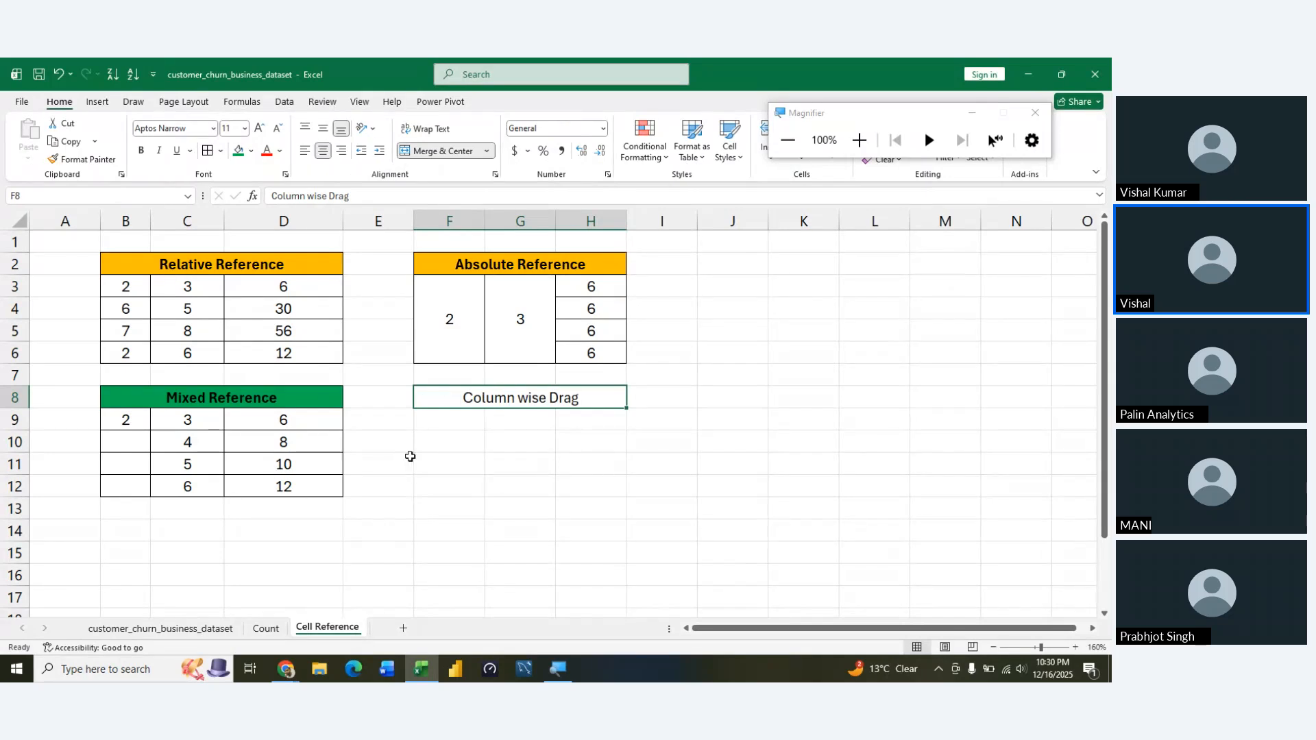
# Make the Column wise Drag heading bold and fill it with the standard orange colour
pyautogui.hotkey('ctrl', 'b')
pyautogui.hotkey('alt', 'h')
pyautogui.press('h')
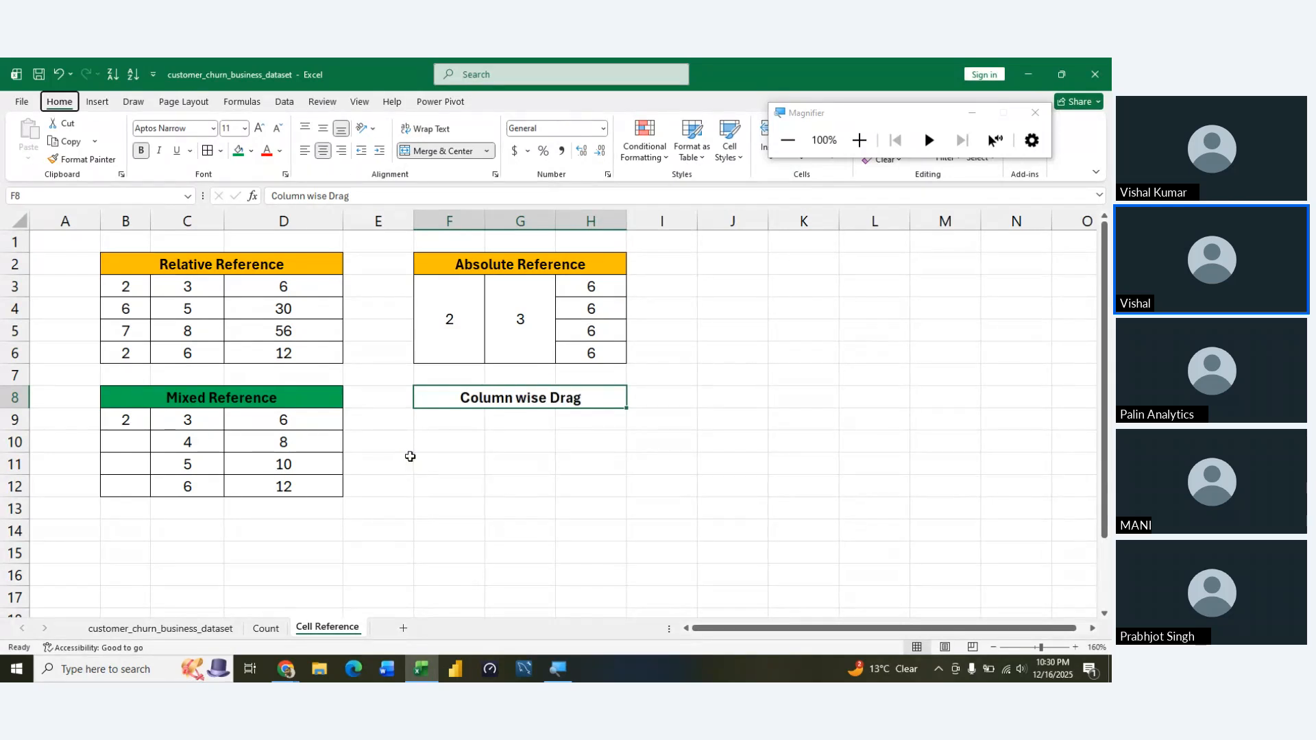
pyautogui.click(280, 333)
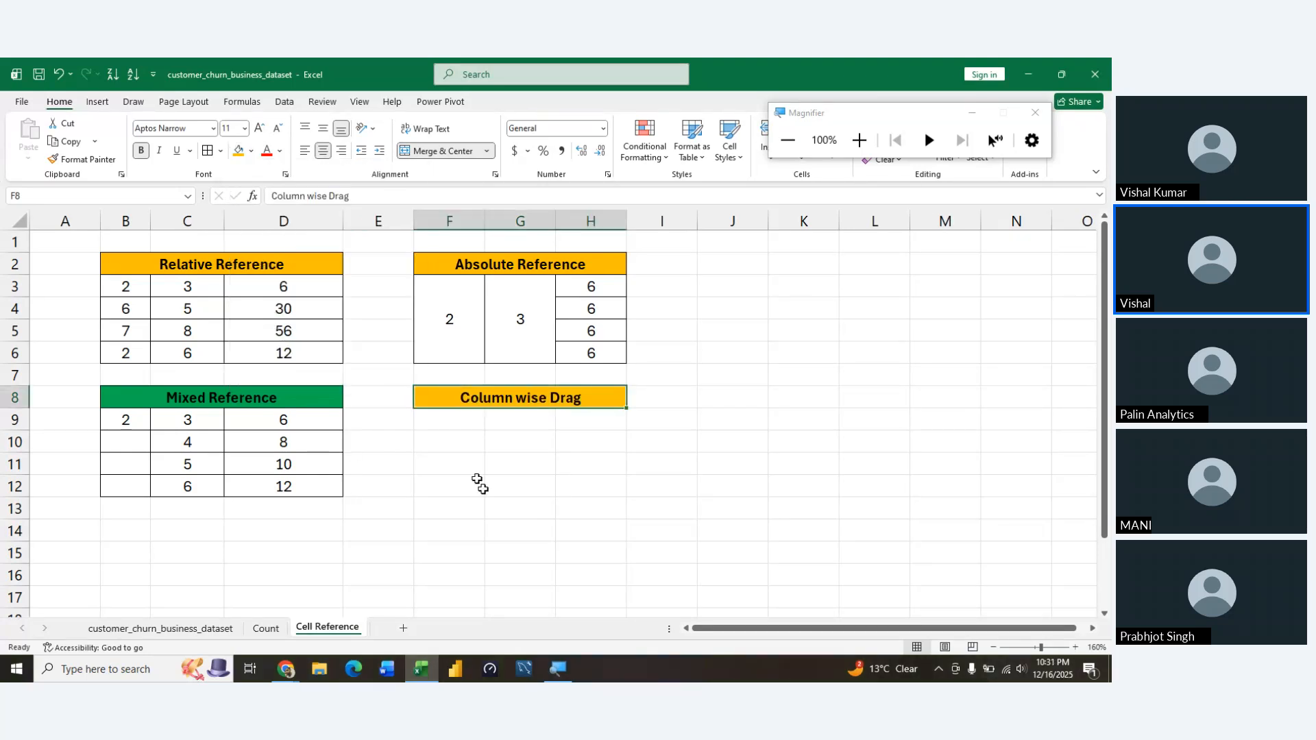
# Enter 2 in F10 under the Column wise Drag heading
pyautogui.doubleClick(492, 505)
pyautogui.press('Left')
pyautogui.press('Up')
pyautogui.press('Up')
pyautogui.press('Up')
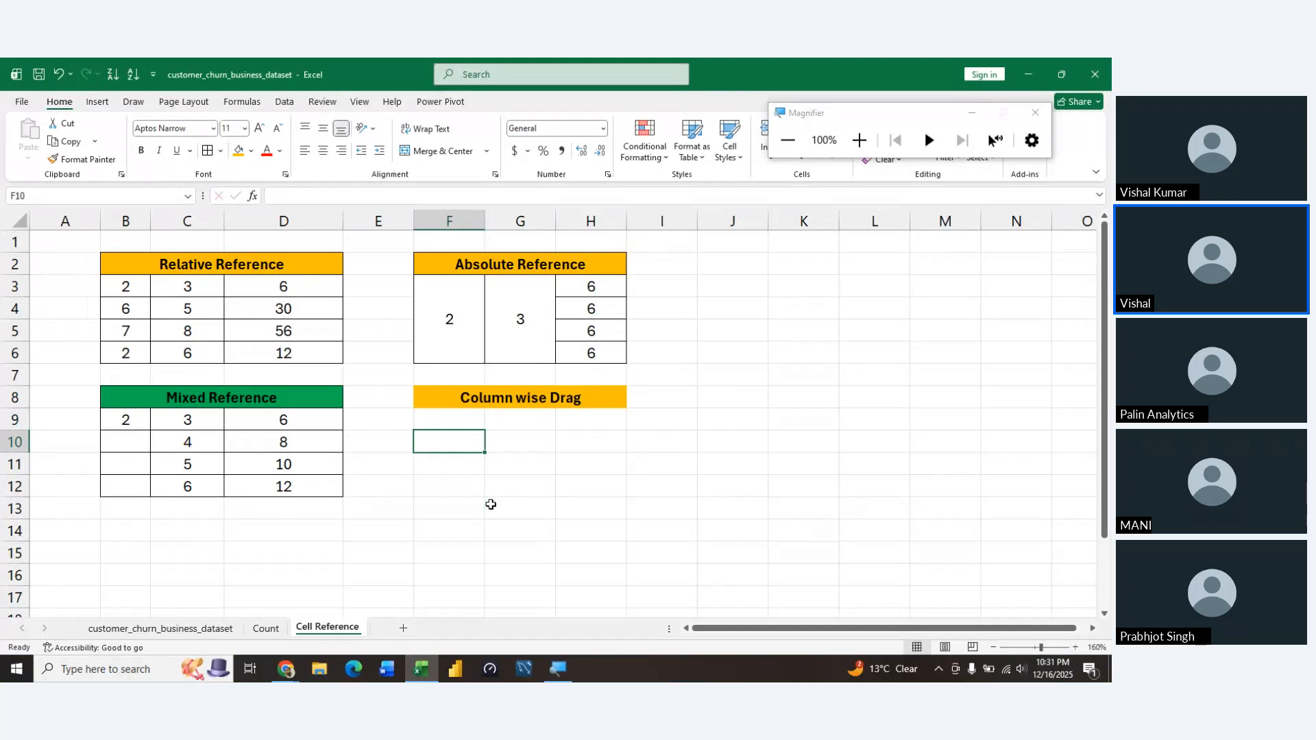
pyautogui.write('2')
pyautogui.press('Return')
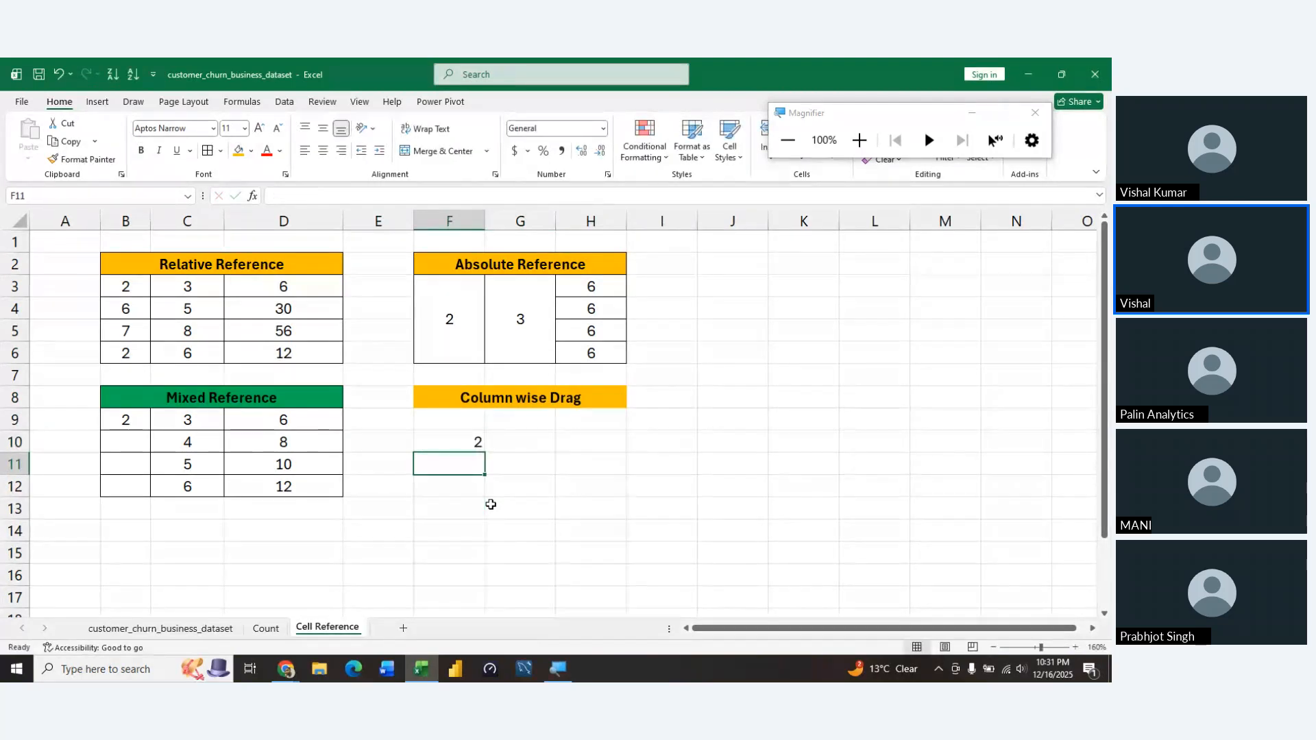
# Enter 3, 4, 5 and 6 across G10:J10, beside the 2
pyautogui.press('Right')
pyautogui.press('Up')
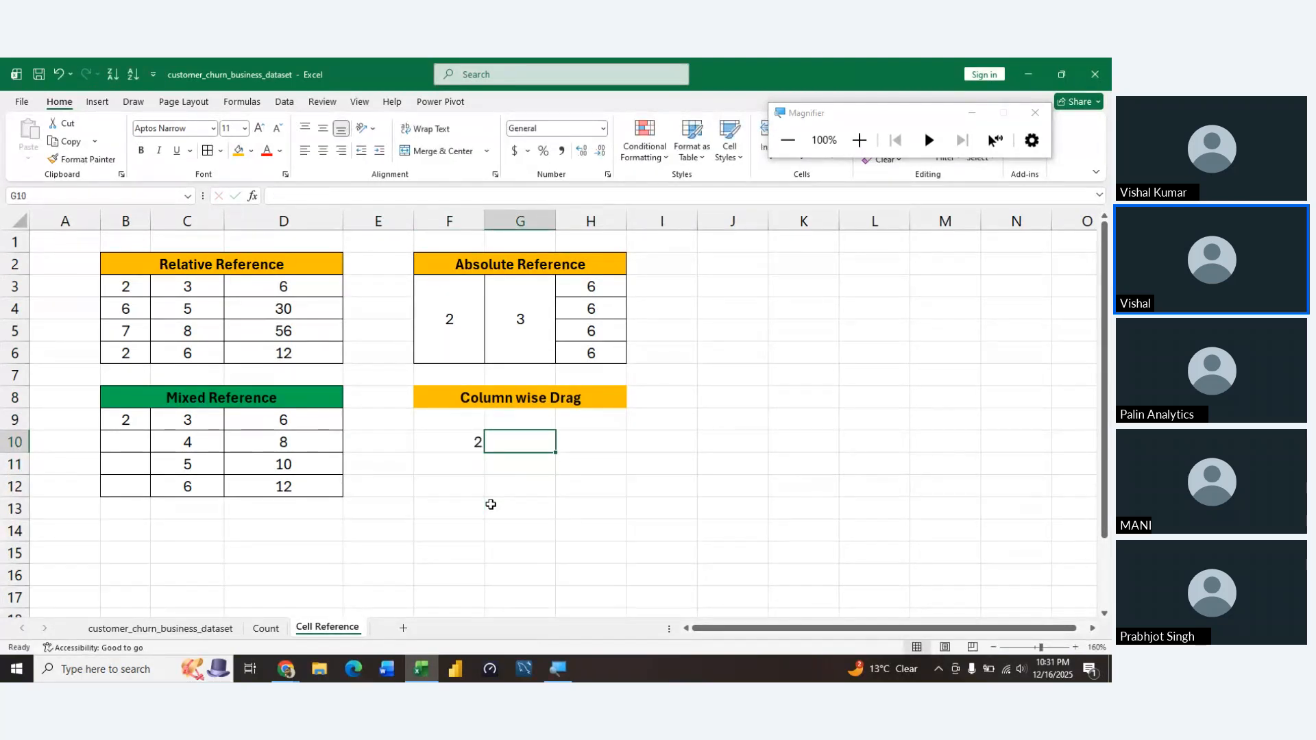
pyautogui.write('3')
pyautogui.press('Tab')
pyautogui.write('4')
pyautogui.press('Tab')
pyautogui.write('5')
pyautogui.press('Tab')
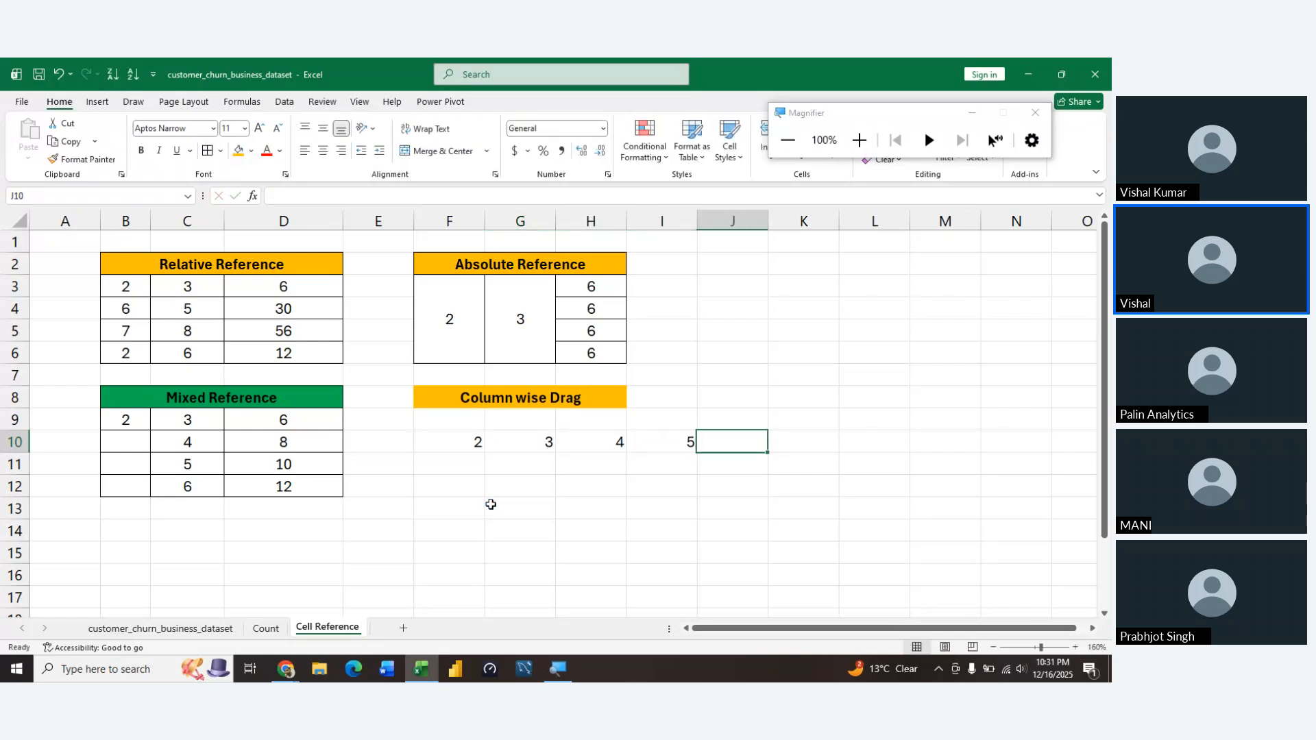
pyautogui.write('6')
pyautogui.press('Tab')
pyautogui.press('Left')
pyautogui.press('Down')
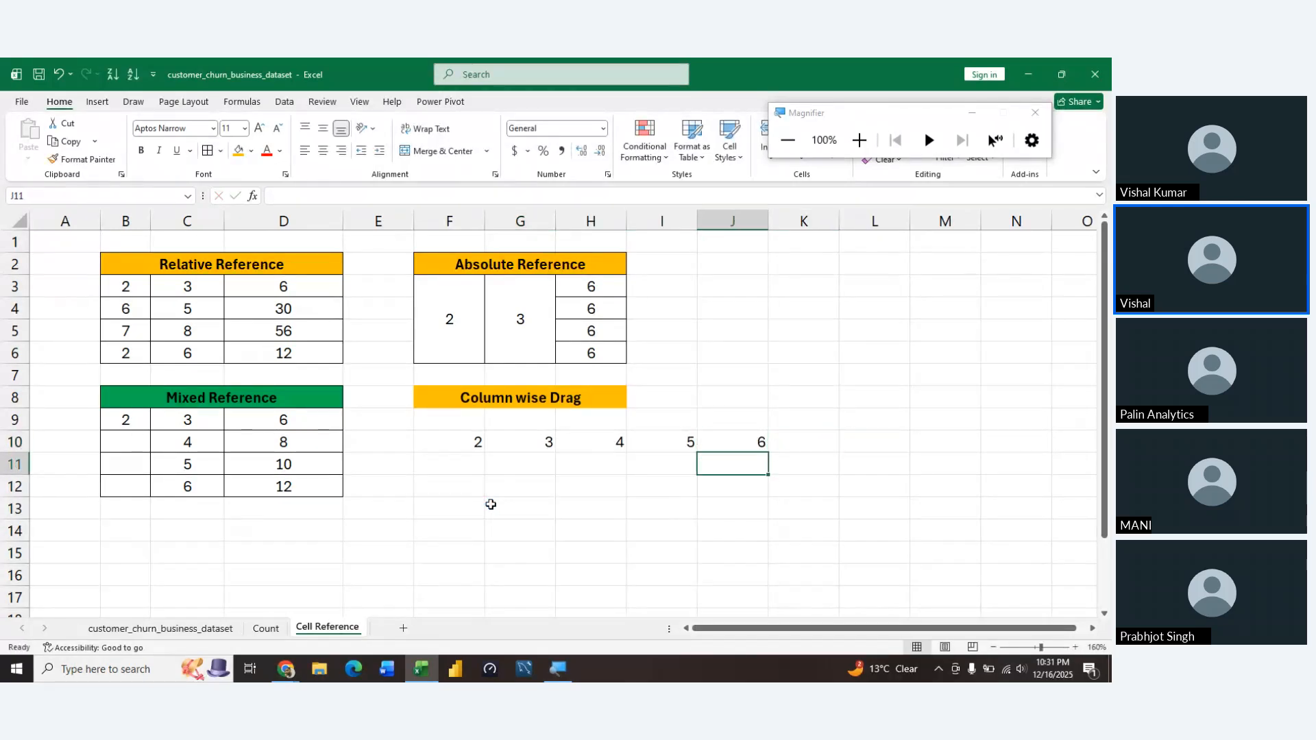
# Fill F10, the fixed multiplier cell of the column-wise example, with standard yellow
pyautogui.press('Left')
pyautogui.press('Up')
pyautogui.press('Left')
pyautogui.press('Left')
pyautogui.press('Left')
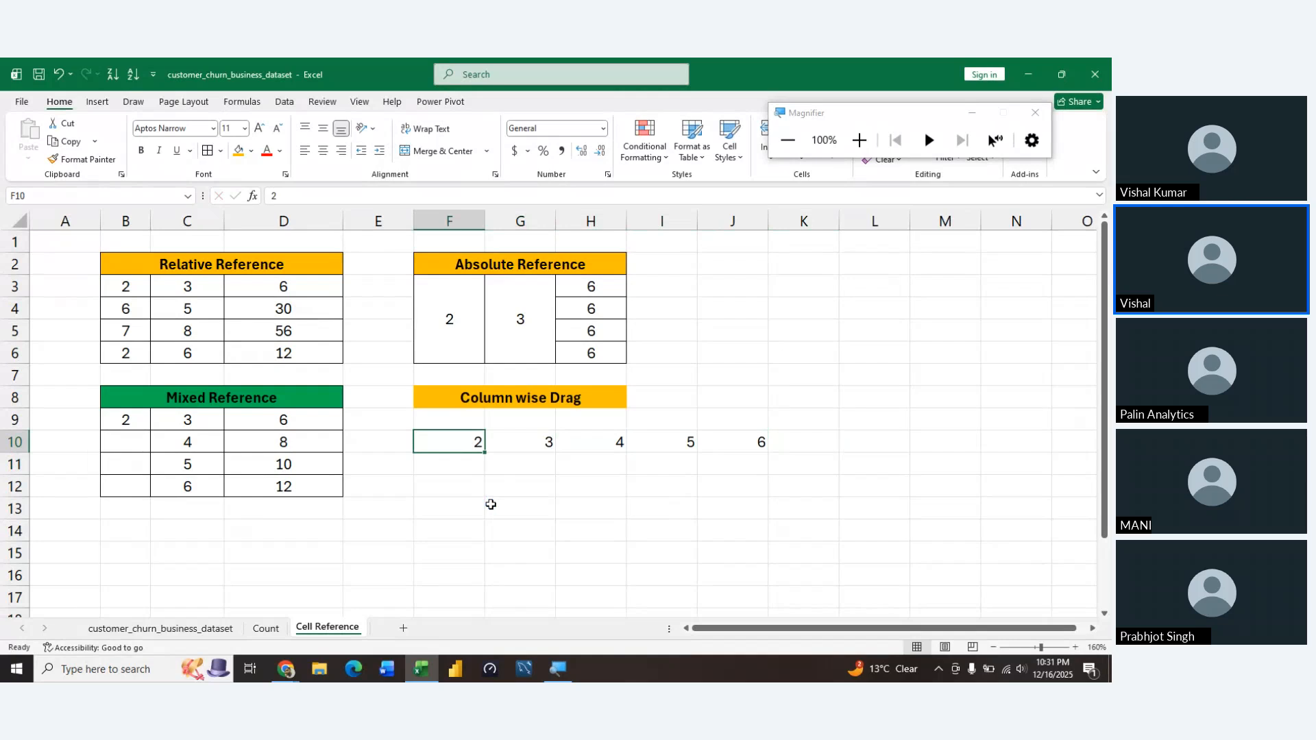
pyautogui.press('alt')
pyautogui.press('h')
pyautogui.press('h')
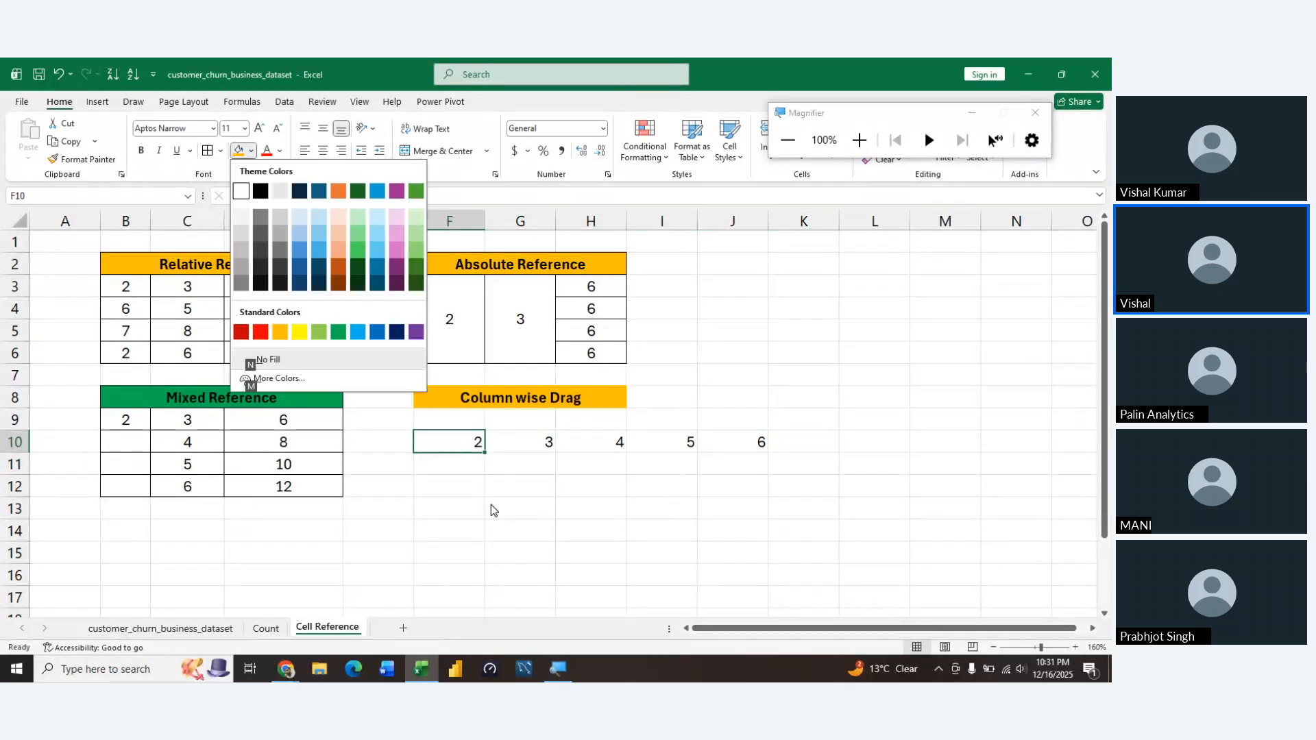
pyautogui.click(299, 332)
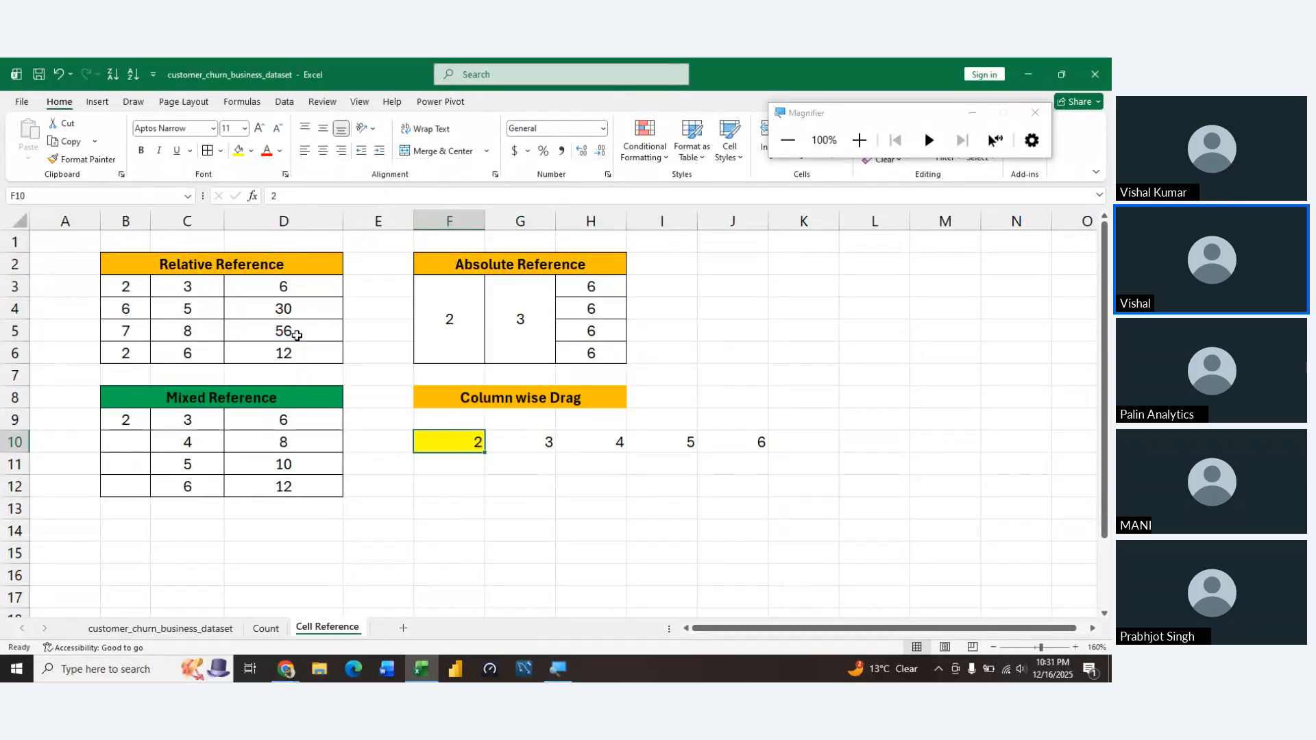
# Centre the numbers in F10:J10 horizontally
pyautogui.hotkey('shift', 'Right')
pyautogui.hotkey('shift', 'Right')
pyautogui.hotkey('shift', 'Right')
pyautogui.hotkey('shift', 'Right')
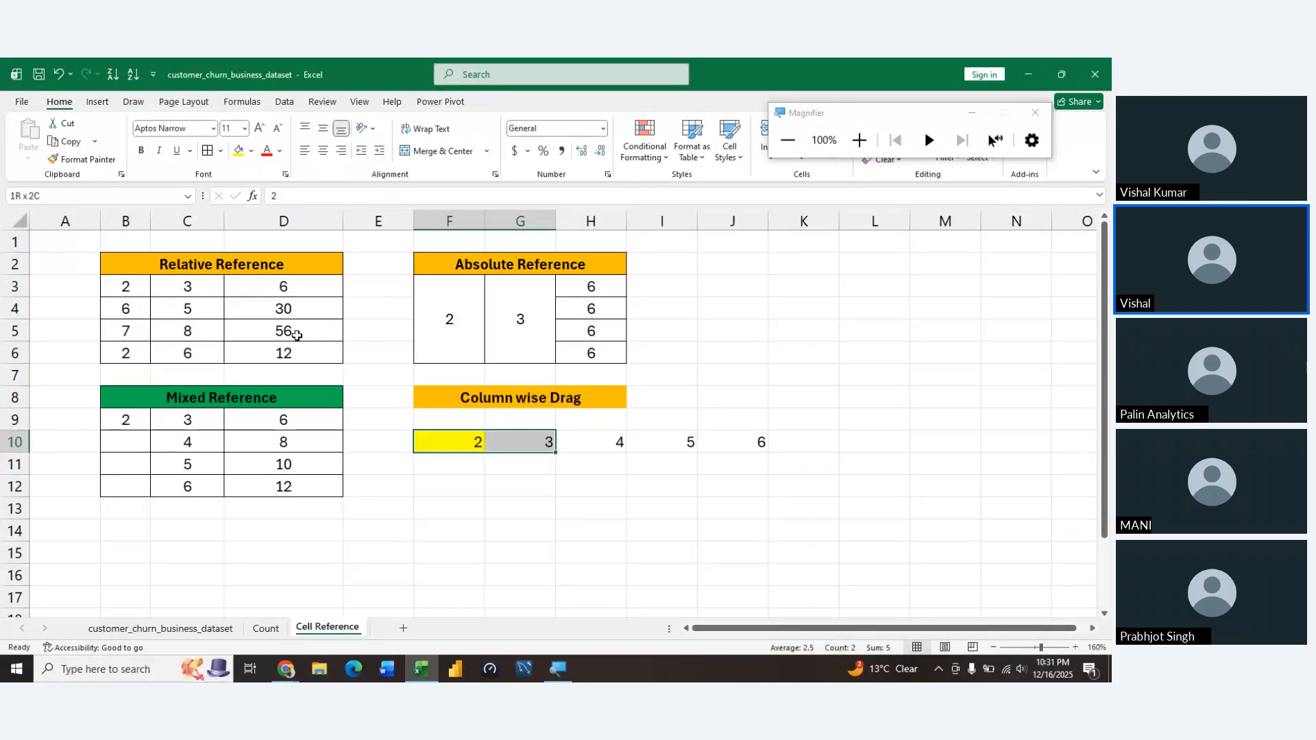
pyautogui.press('alt')
pyautogui.press('h')
pyautogui.press('a')
pyautogui.press('c')
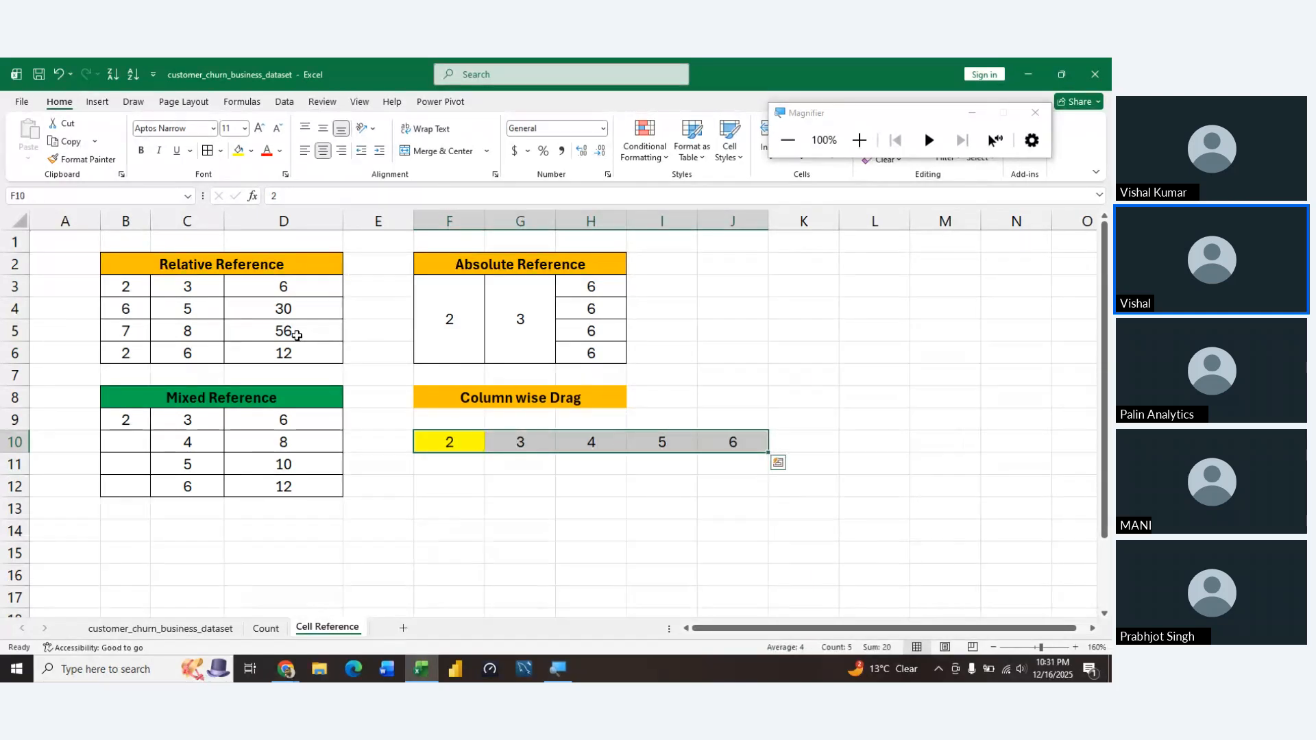
# Enter the label Result in F11, below the yellow cell
pyautogui.press('Down')
pyautogui.press('Up')
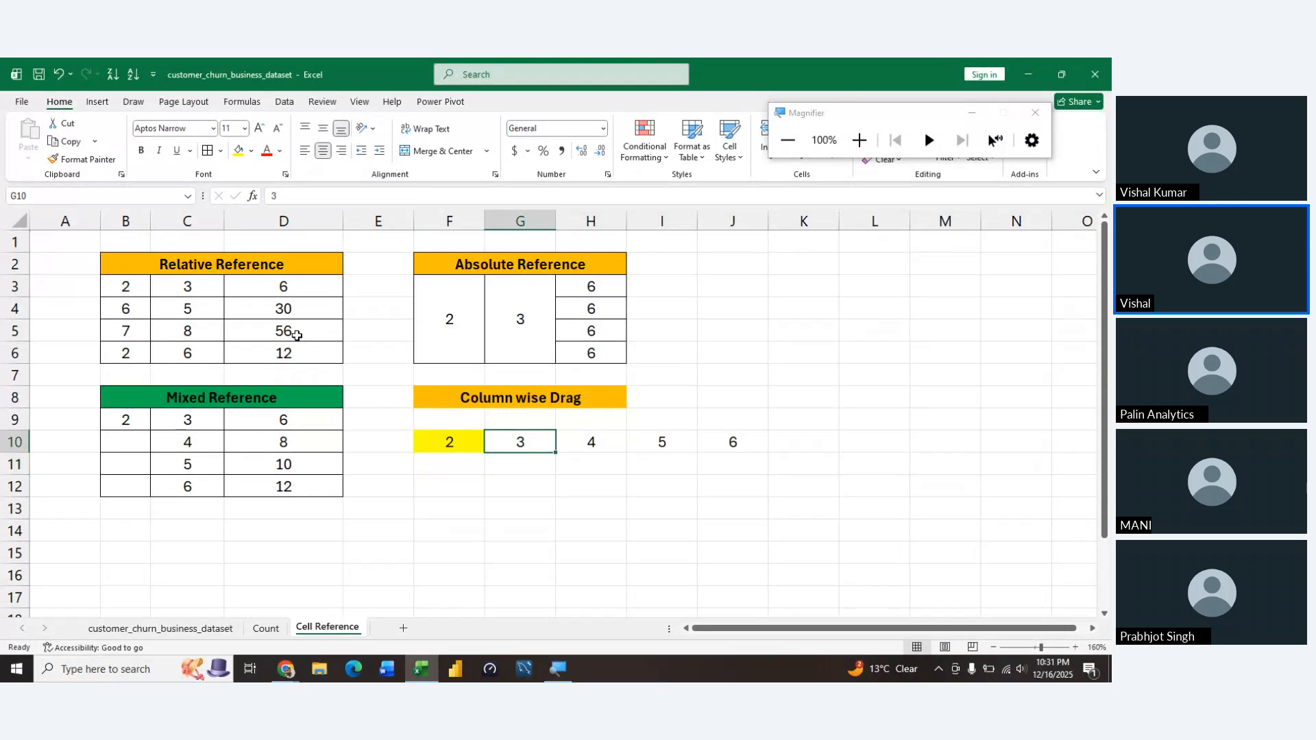
pyautogui.press('Left')
pyautogui.press('Right')
pyautogui.press('Right')
pyautogui.press('Right')
pyautogui.press('Right')
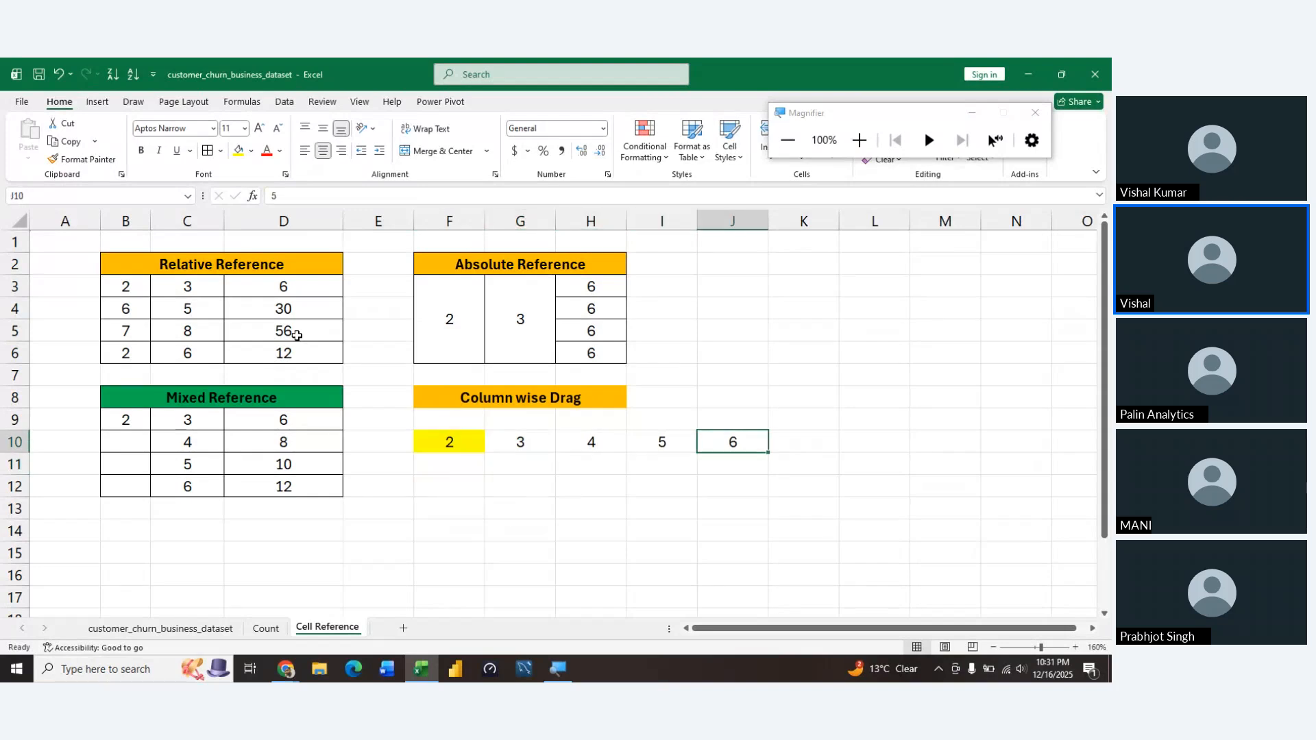
pyautogui.press('Left')
pyautogui.press('Left')
pyautogui.press('Left')
pyautogui.press('Left')
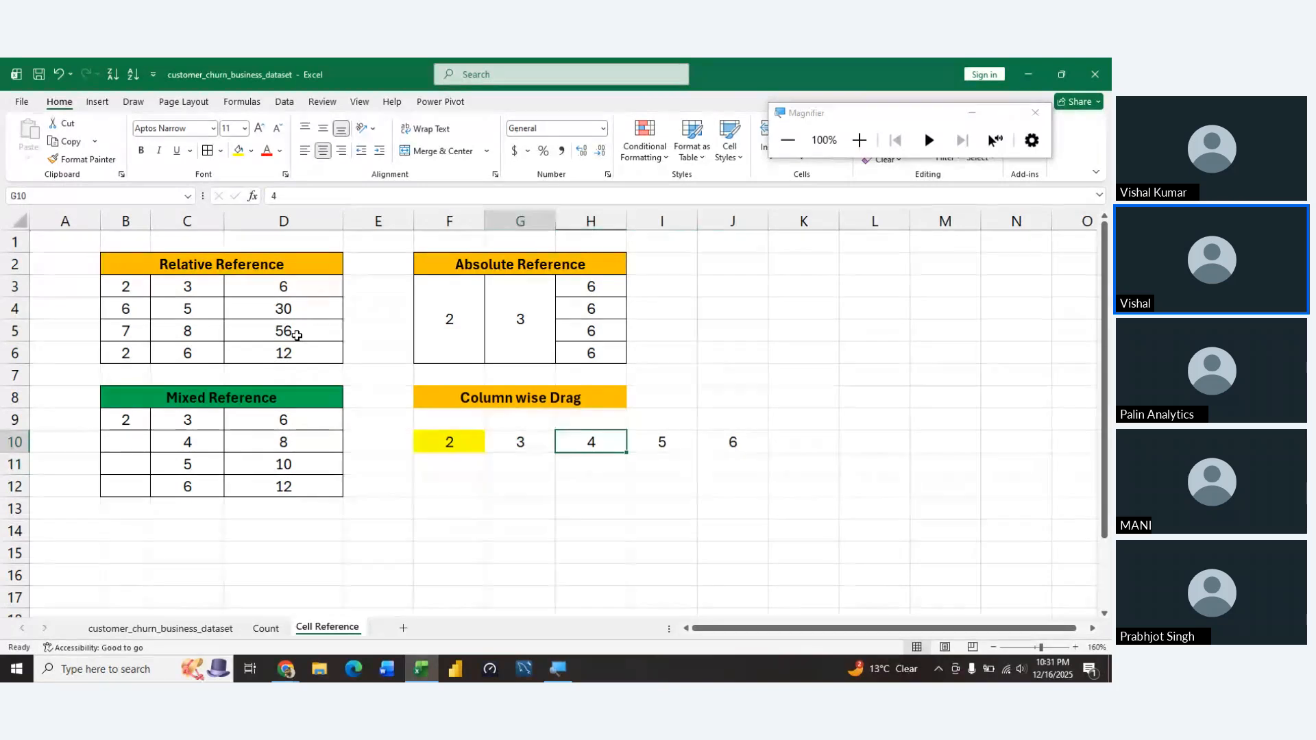
pyautogui.press('Down')
pyautogui.write('Result')
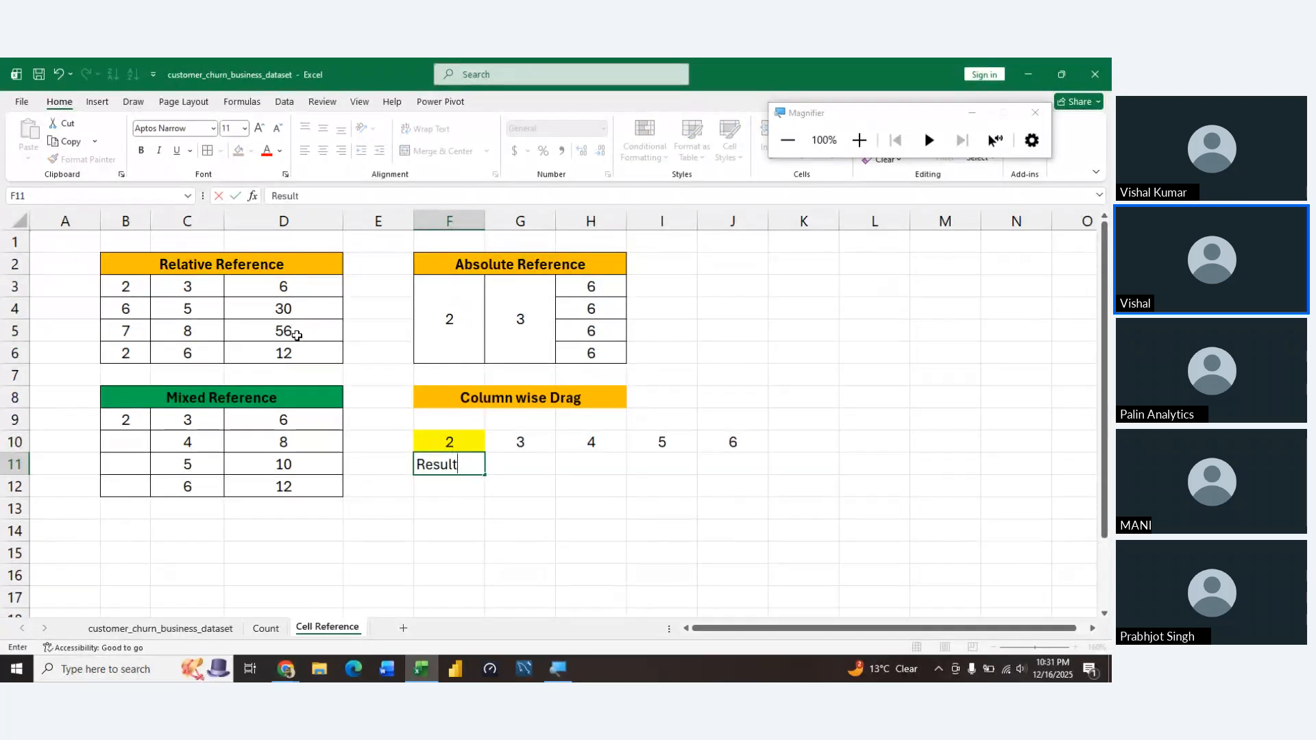
pyautogui.press('Up')
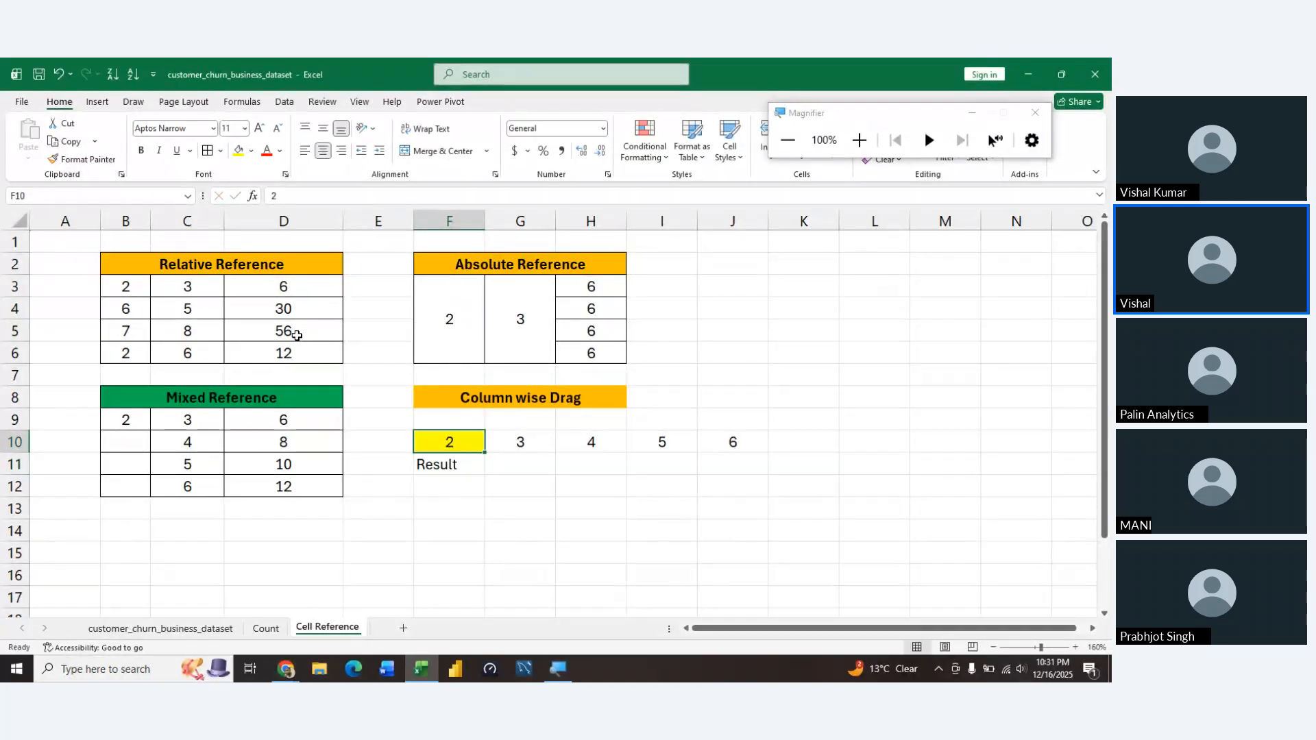
# Begin a formula in G11 that multiplies the absolute reference $F$10 by G10
pyautogui.press('Down')
pyautogui.press('Right')
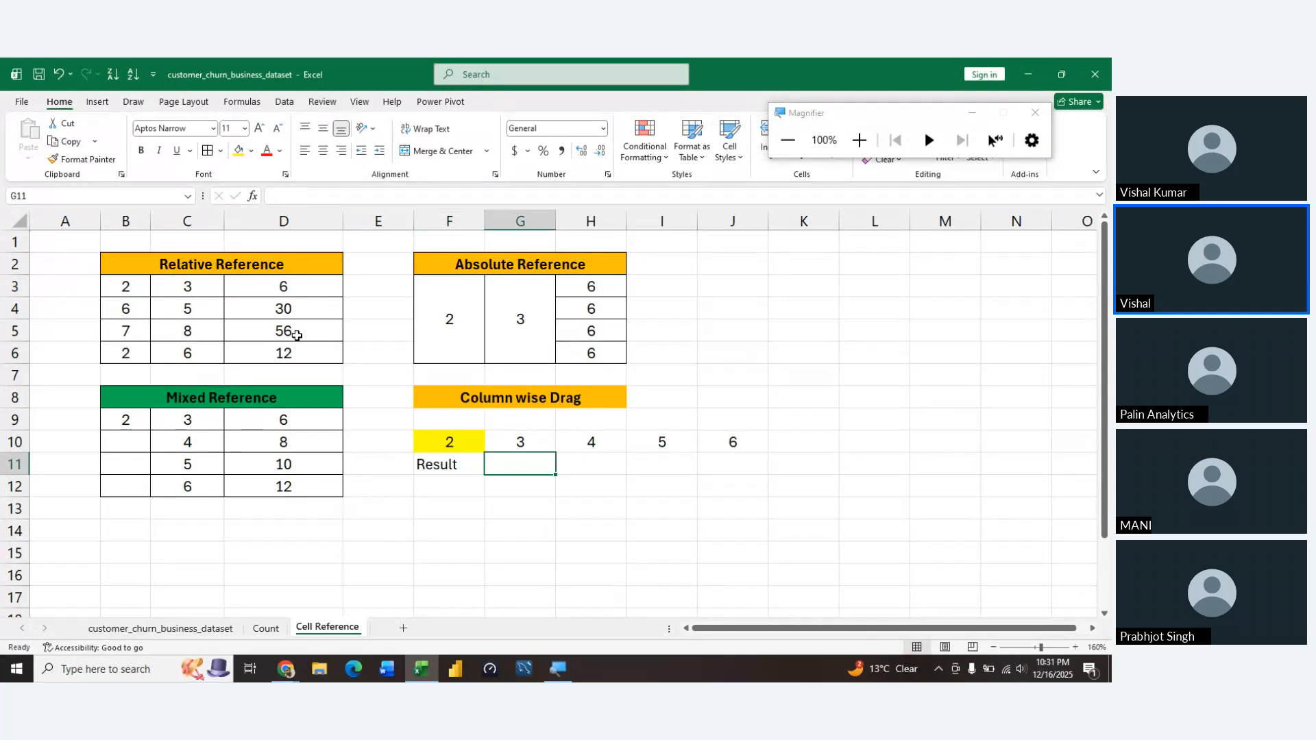
pyautogui.write('=')
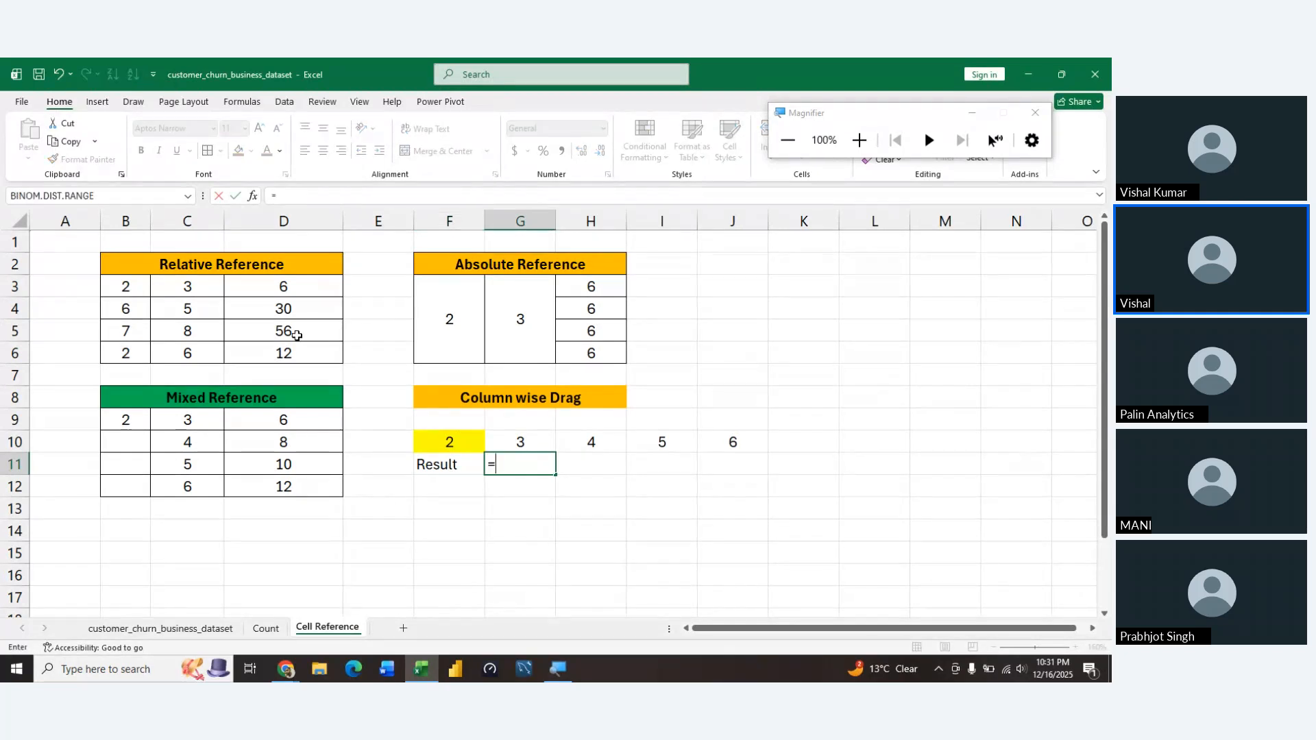
pyautogui.press('Up')
pyautogui.press('Left')
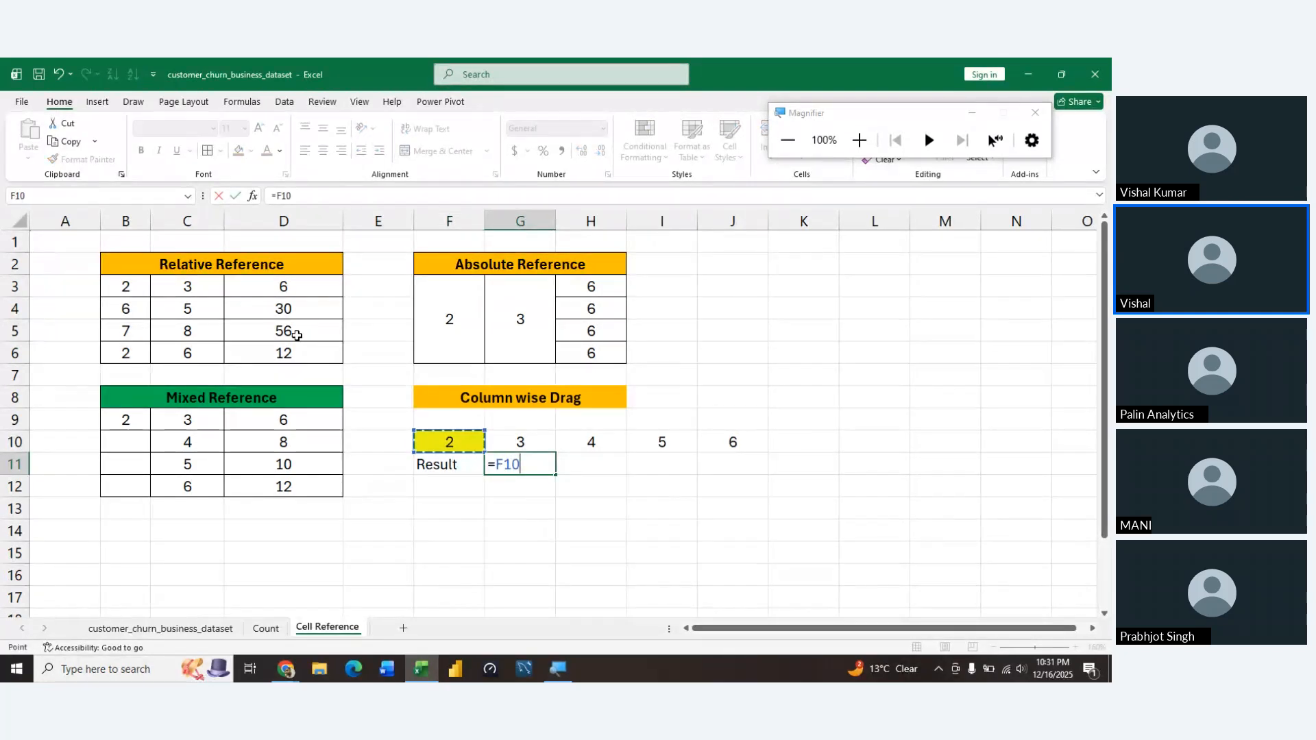
pyautogui.press('F4')
pyautogui.write('*')
pyautogui.press('Up')
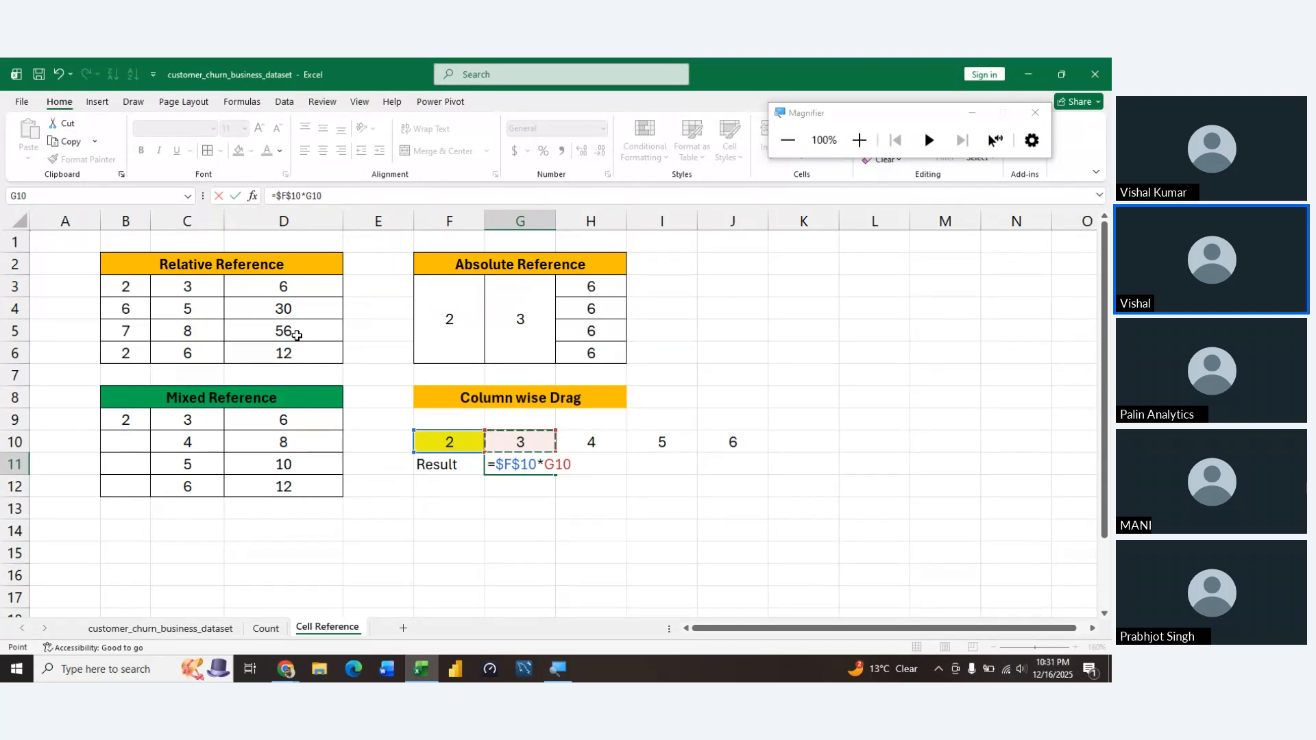
# Lock only the row of the G10 reference and enter the formula =$F$10*G$10 in G11
pyautogui.press('F4')
pyautogui.press('F4')
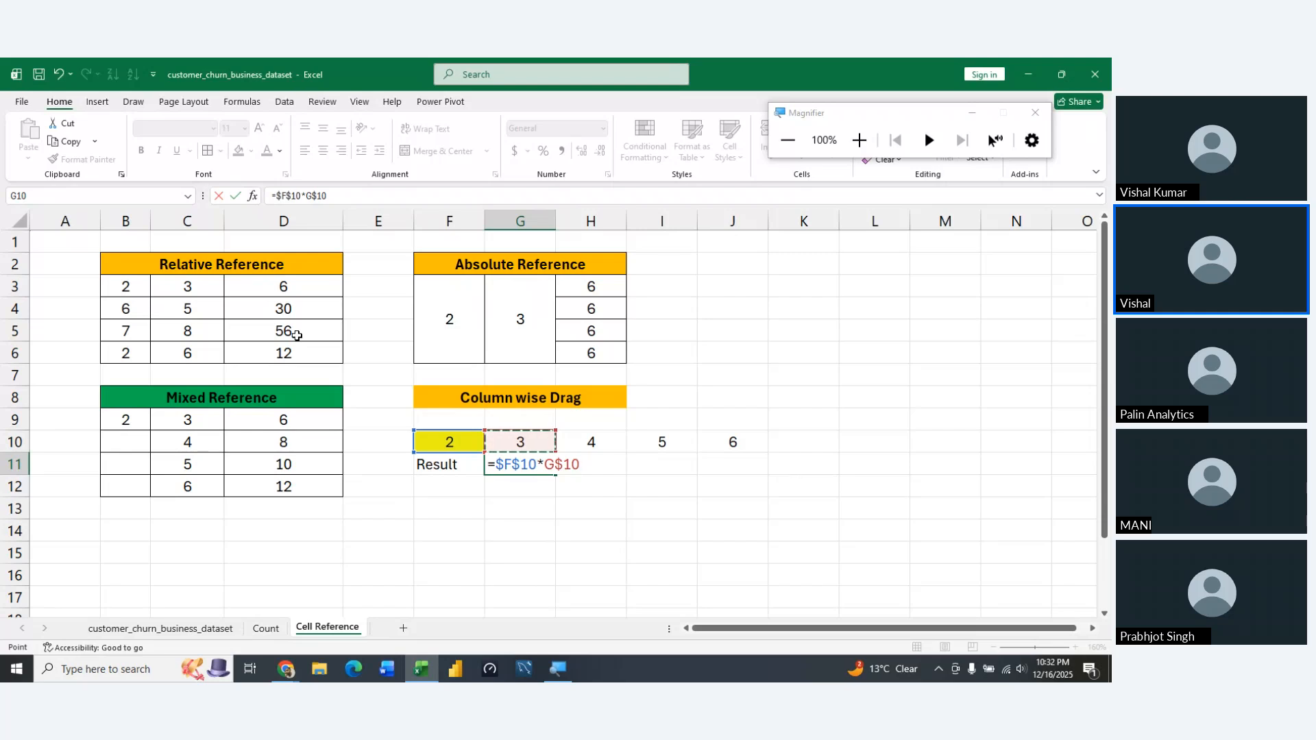
pyautogui.press('BackSpace')
pyautogui.press('BackSpace')
pyautogui.press('BackSpace')
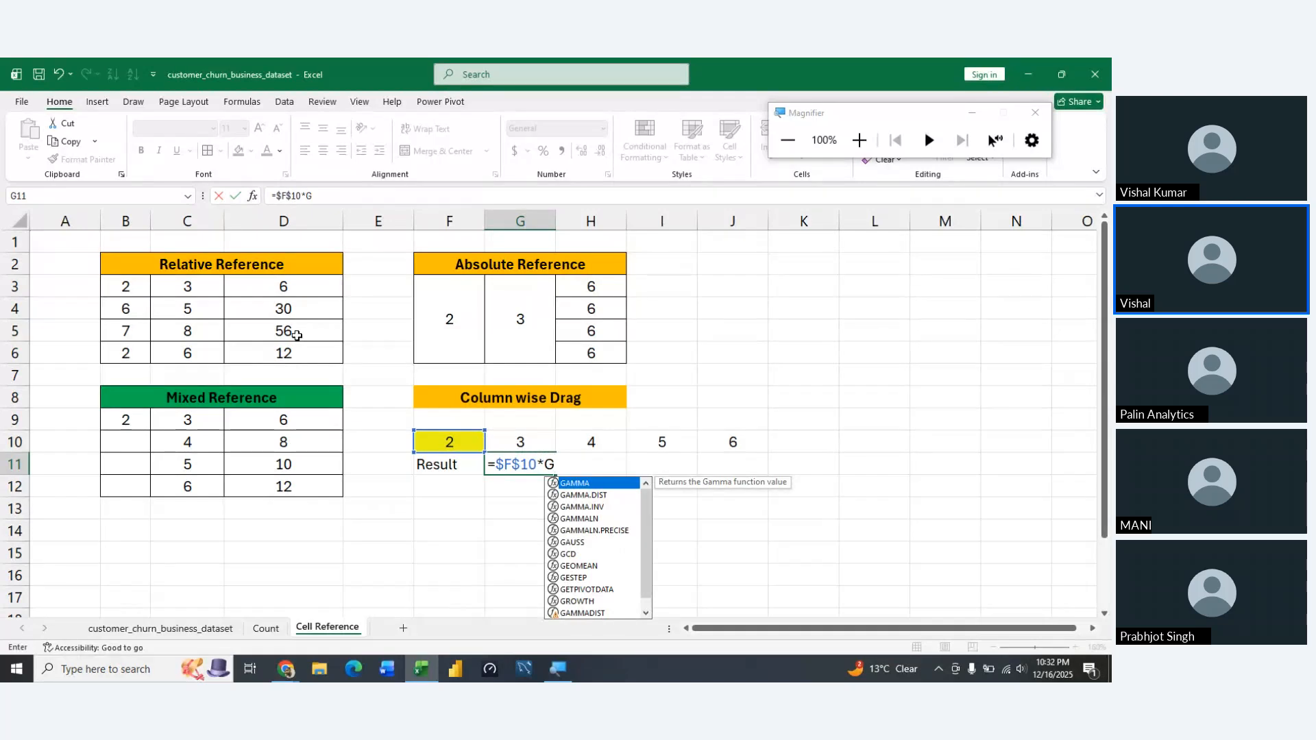
pyautogui.write('$10')
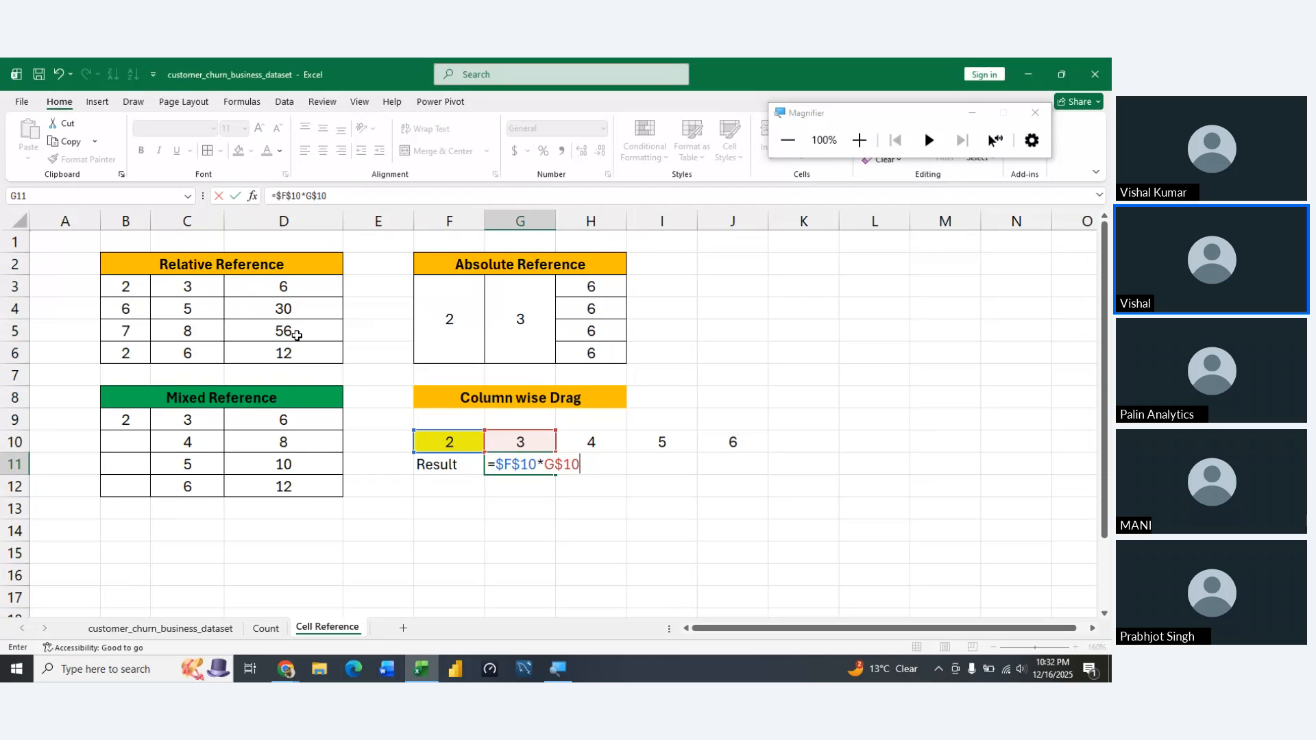
pyautogui.hotkey('ctrl', 'Return')
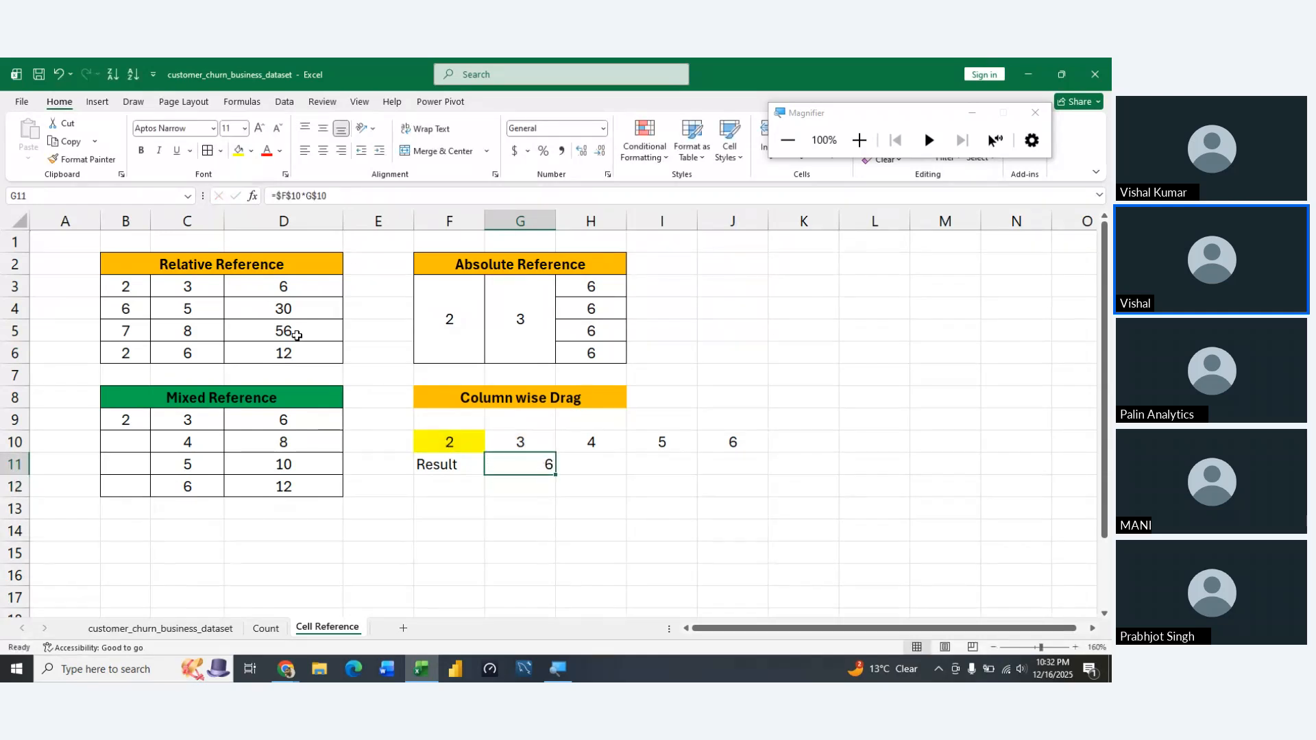
# Try extending the G11 formula across to J11 with the fill handle, and undo the fill
pyautogui.hotkey('shift', 'Right')
pyautogui.hotkey('shift', 'Right')
pyautogui.hotkey('shift', 'Right')
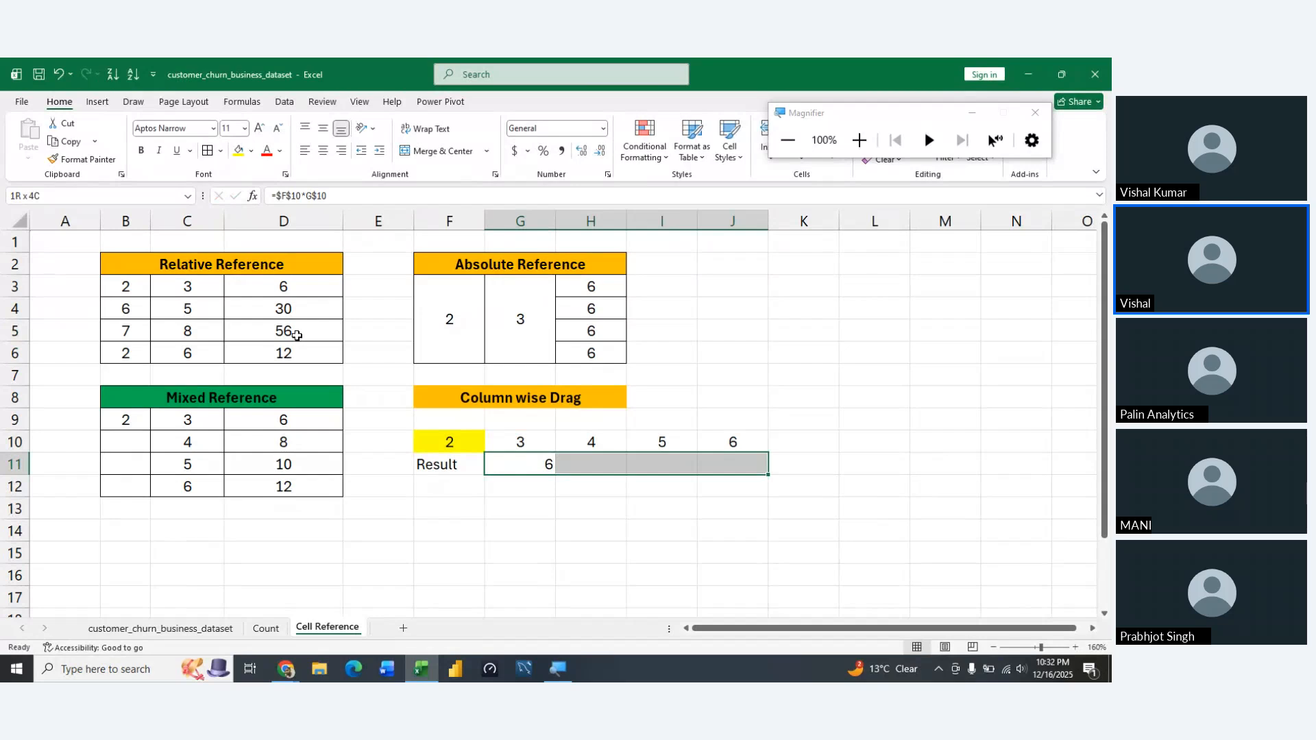
pyautogui.hotkey('shift', 'Left')
pyautogui.hotkey('shift', 'Left')
pyautogui.hotkey('shift', 'Left')
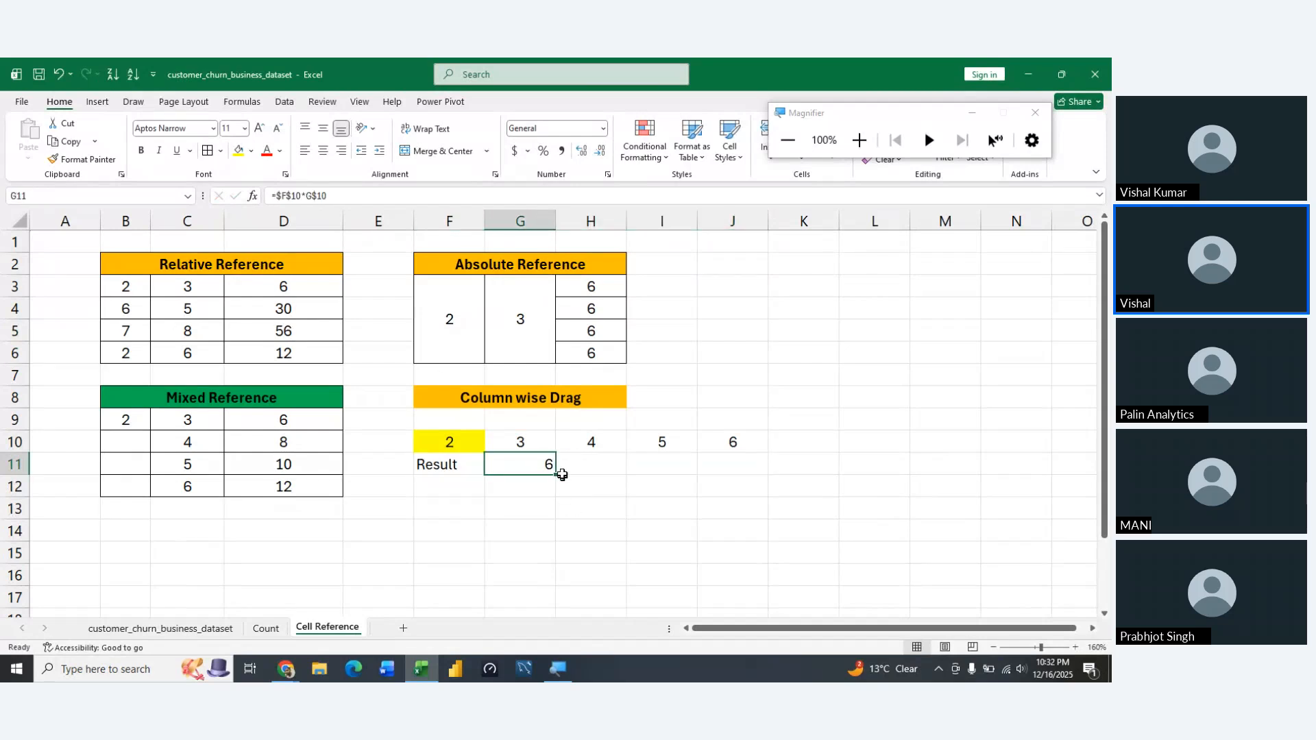
pyautogui.moveTo(556, 477); pyautogui.dragTo(777, 473)
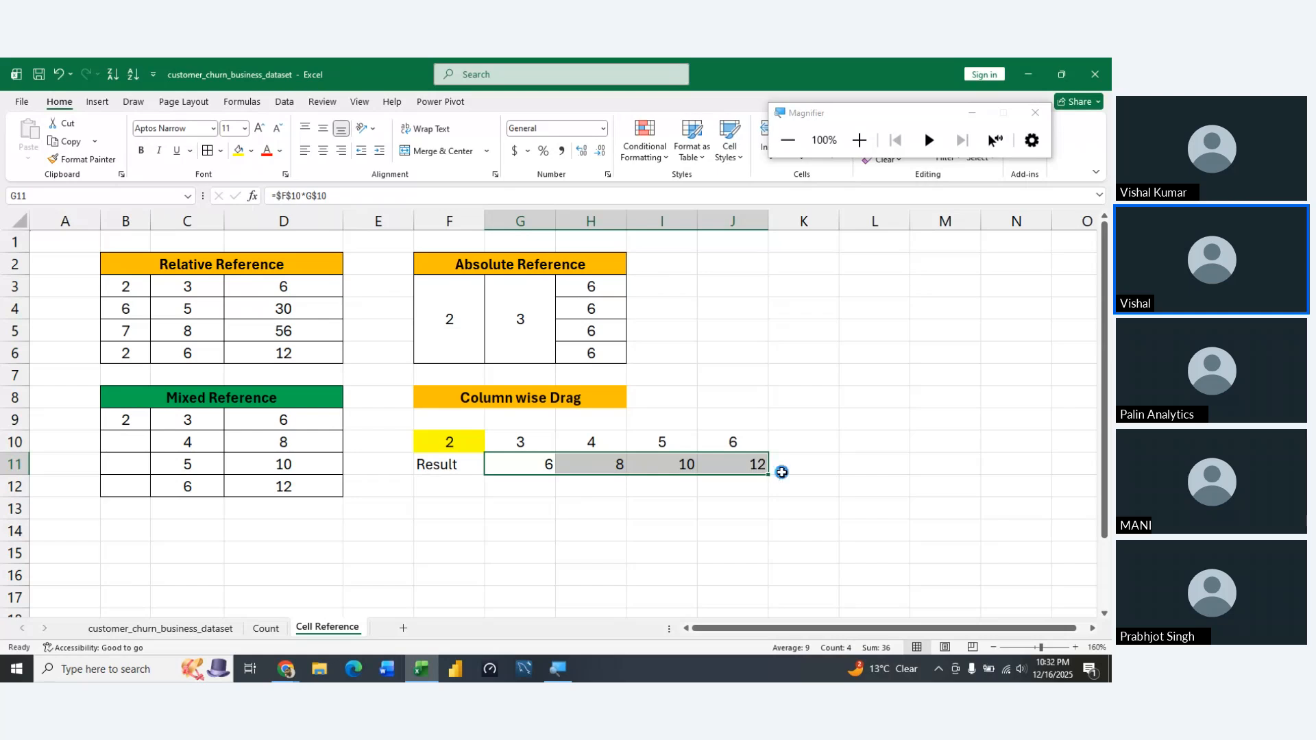
pyautogui.hotkey('ctrl', 'z')
# Fill the G11 formula across the Result row through J11
pyautogui.hotkey('shift', 'Right')
pyautogui.hotkey('shift', 'Right')
pyautogui.hotkey('shift', 'Right')
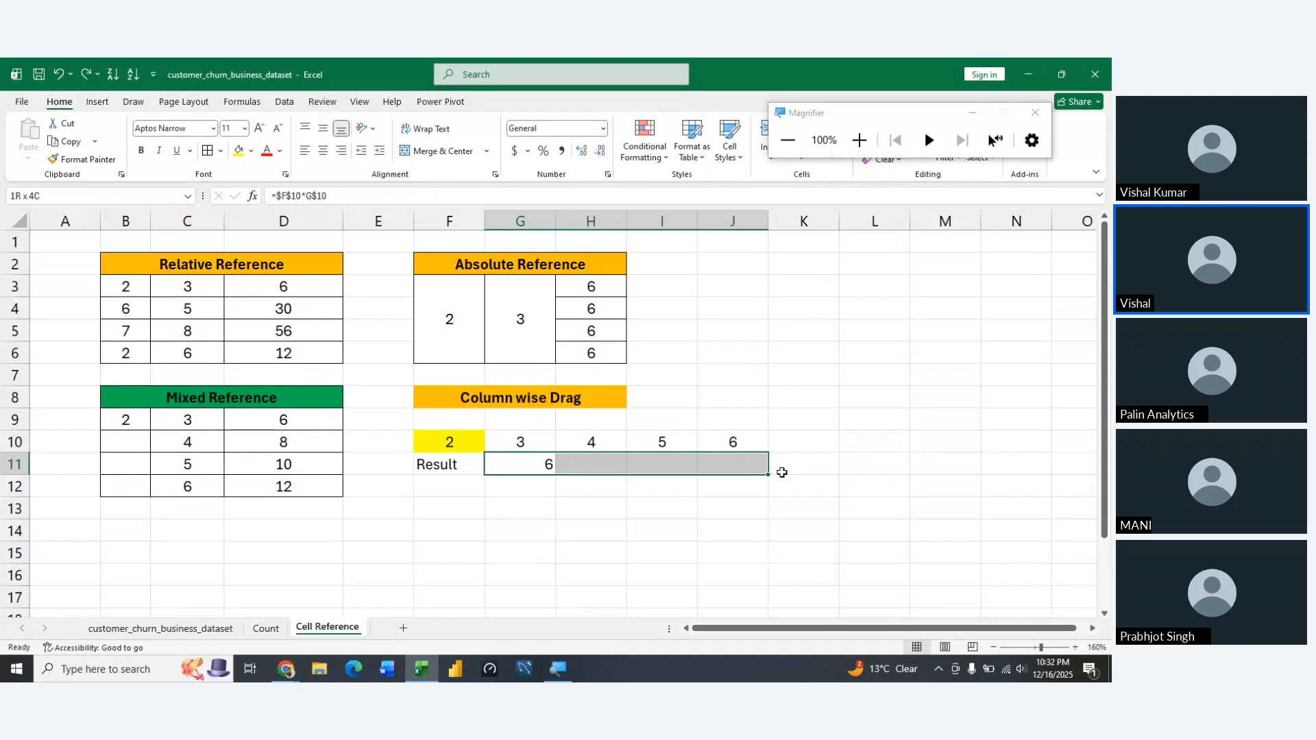
pyautogui.hotkey('ctrl', 'v')
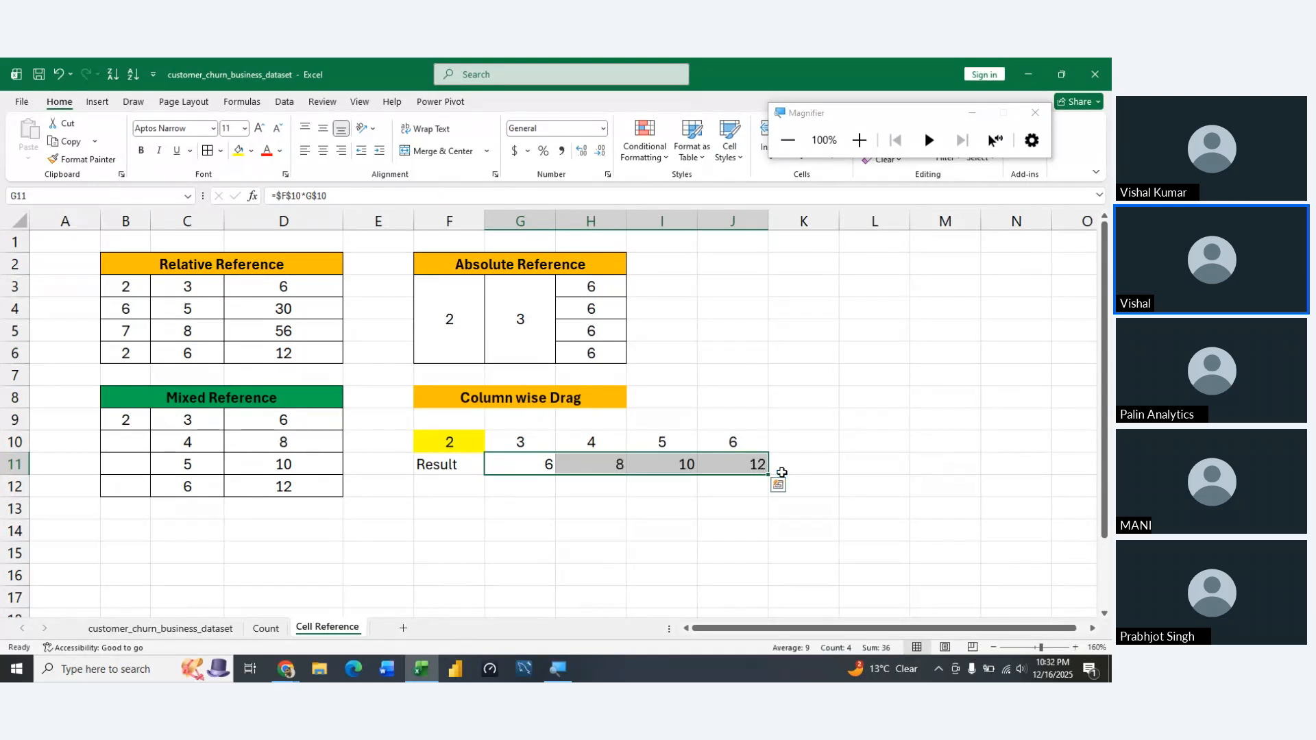
# Centre the Result row values in G11:J11 horizontally
pyautogui.hotkey('alt', 'h')
pyautogui.press('a')
pyautogui.press('c')
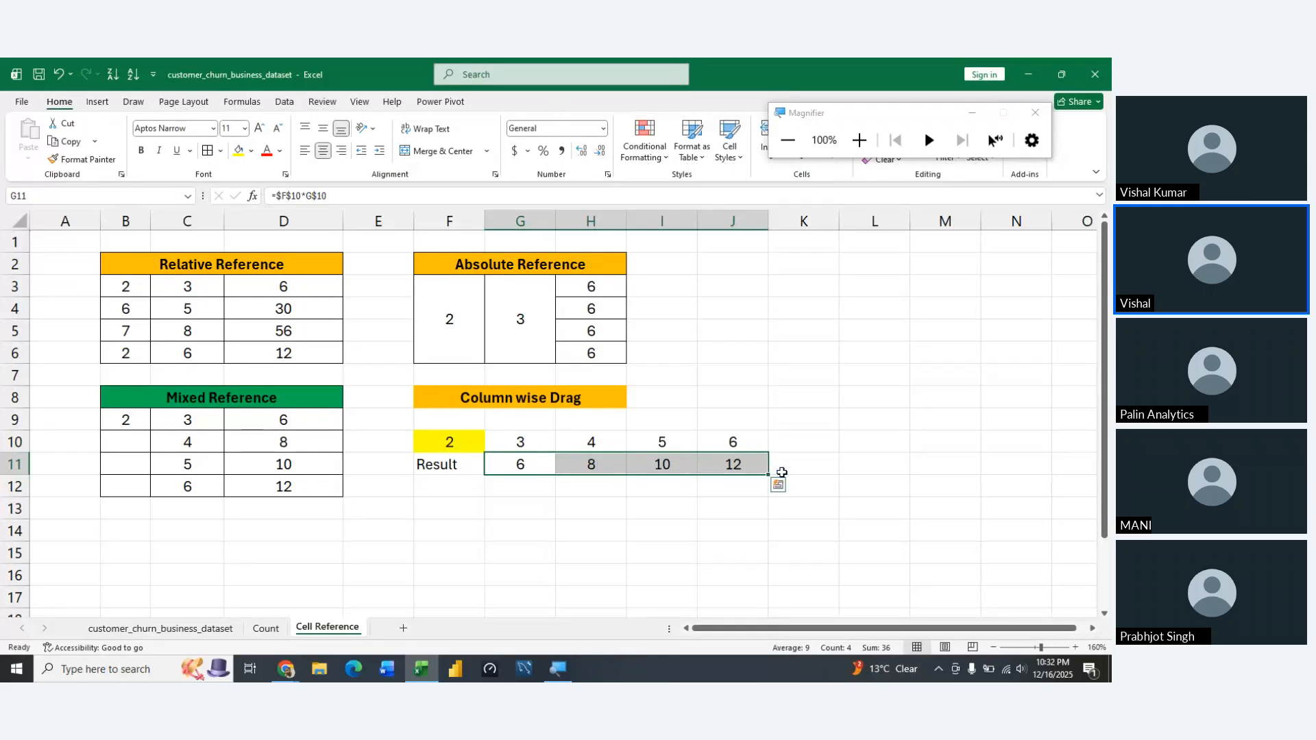
# Apply all borders to the column-wise example table in F10:J11
pyautogui.press('Up')
pyautogui.press('Left')
pyautogui.hotkey('ctrl', 'a')
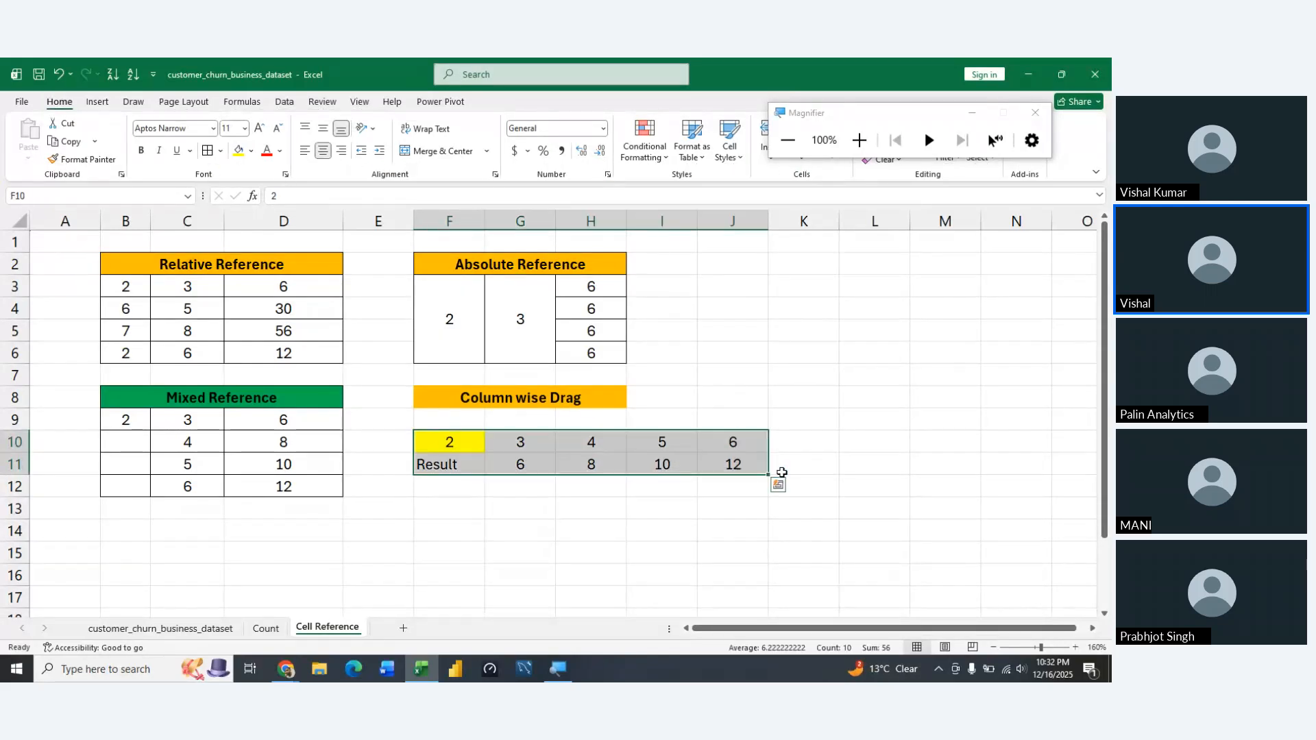
pyautogui.hotkey('alt', 'h')
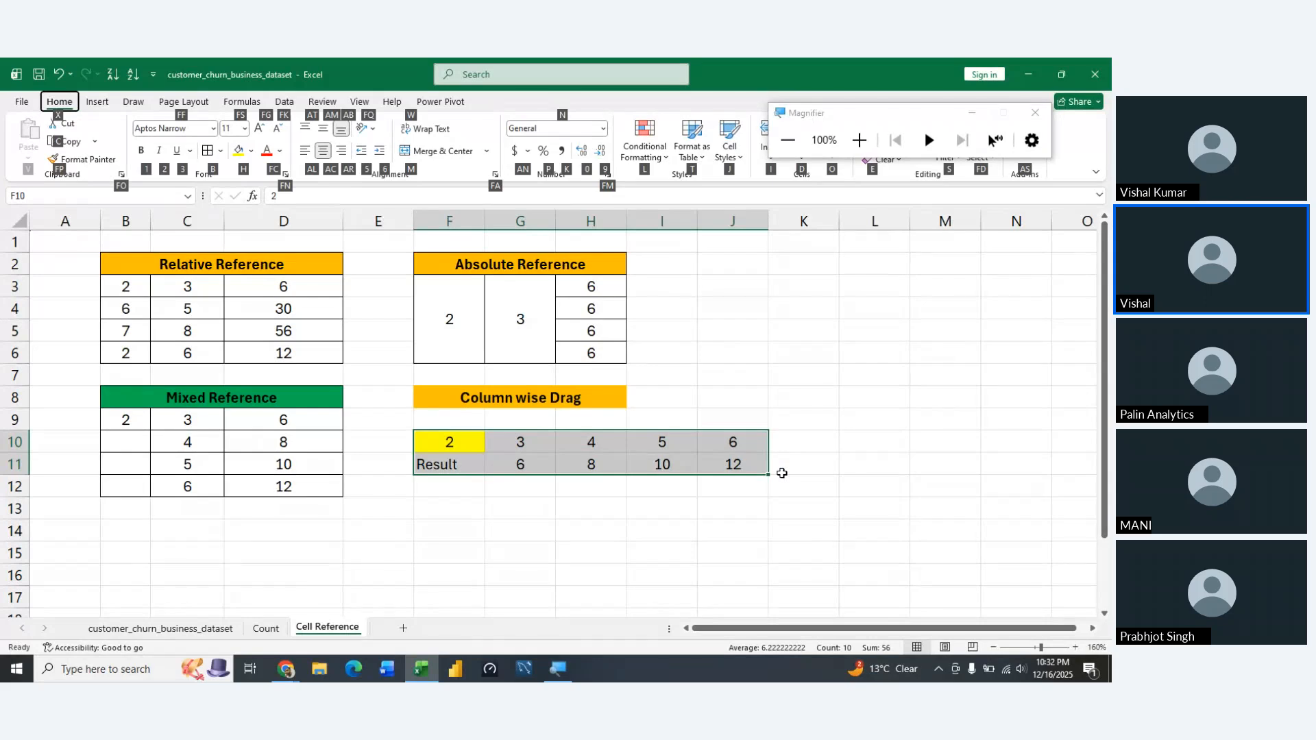
pyautogui.press('b')
pyautogui.press('a')
# Apply all borders to the merged "Column wise Drag" heading in row 8
pyautogui.press('Up')
pyautogui.press('Up')
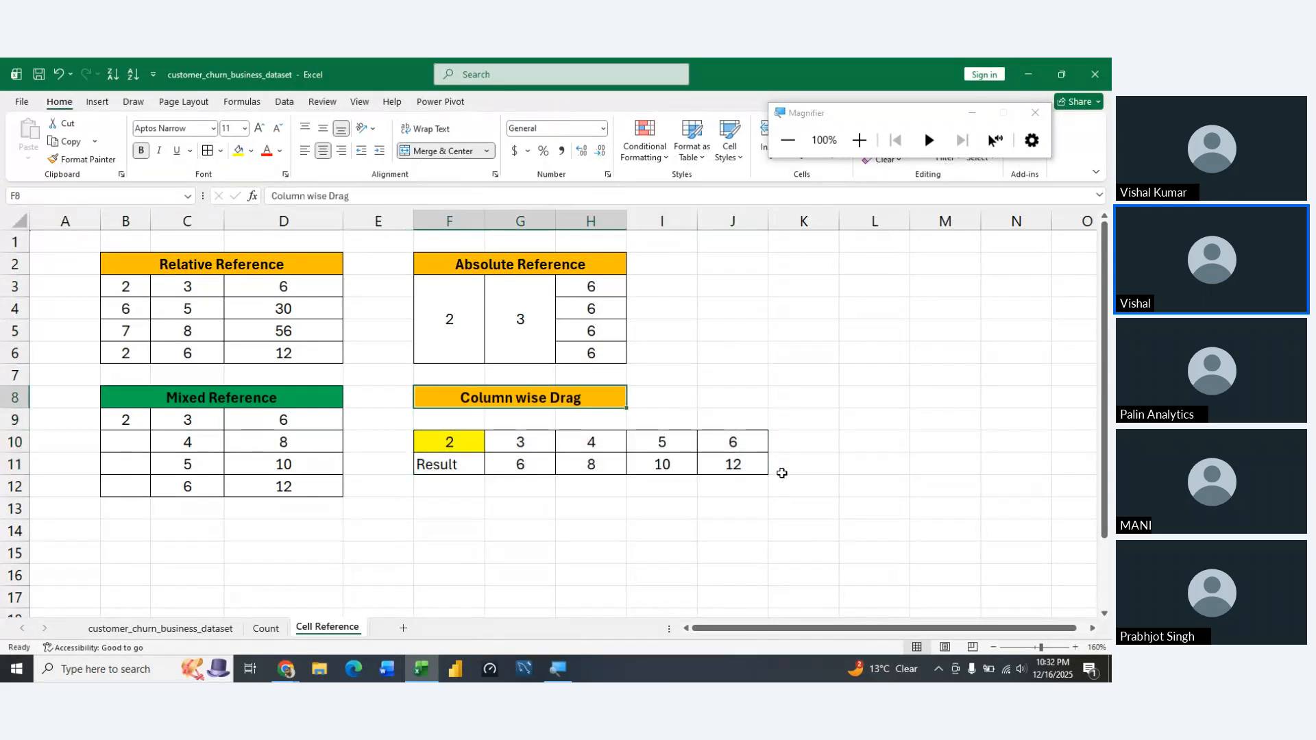
pyautogui.hotkey('alt', 'h')
pyautogui.press('b')
pyautogui.press('a')
# Enter the label "Vertical Drag" in K2 and its shortcut text "ctrl+D" in L2
pyautogui.press('Right')
pyautogui.press('Right')
pyautogui.press('Right')
pyautogui.press('Right')
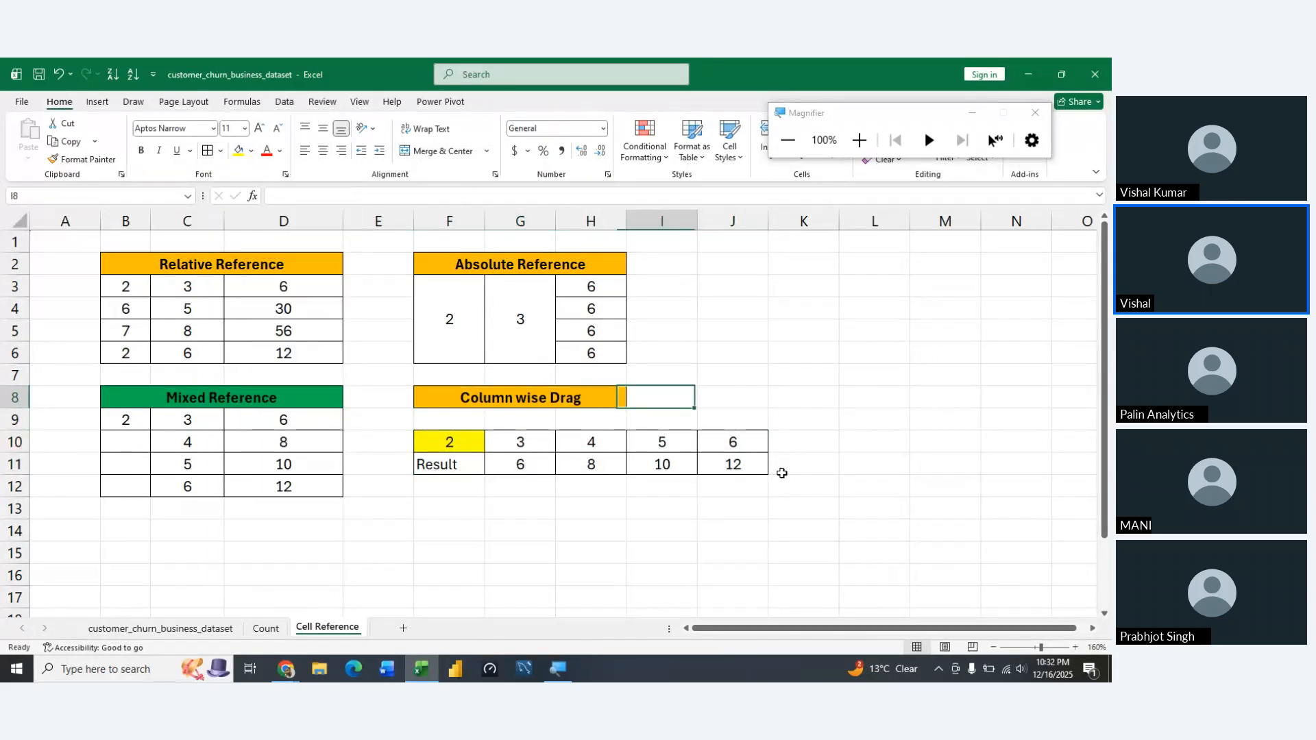
pyautogui.press('Up')
pyautogui.press('Up')
pyautogui.press('Up')
pyautogui.press('Left')
pyautogui.press('Up')
pyautogui.press('Up')
pyautogui.press('Up')
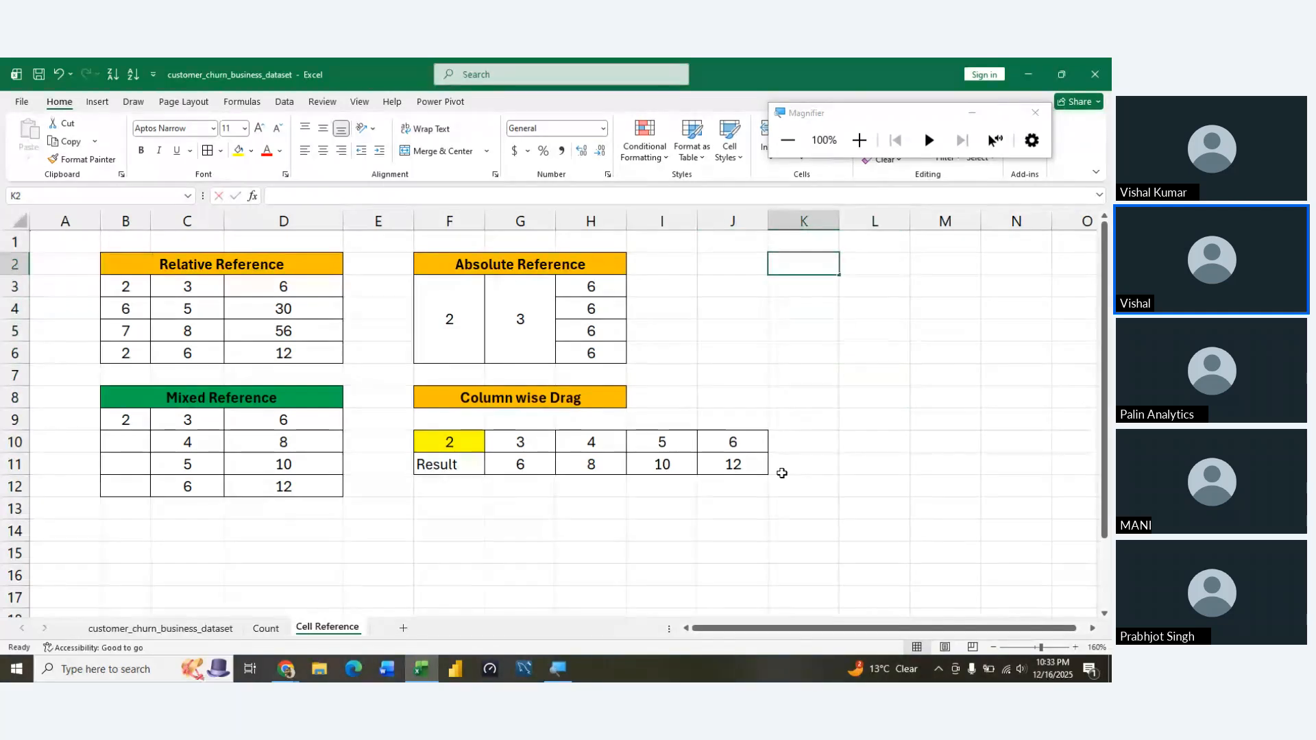
pyautogui.write('Vertical Drag')
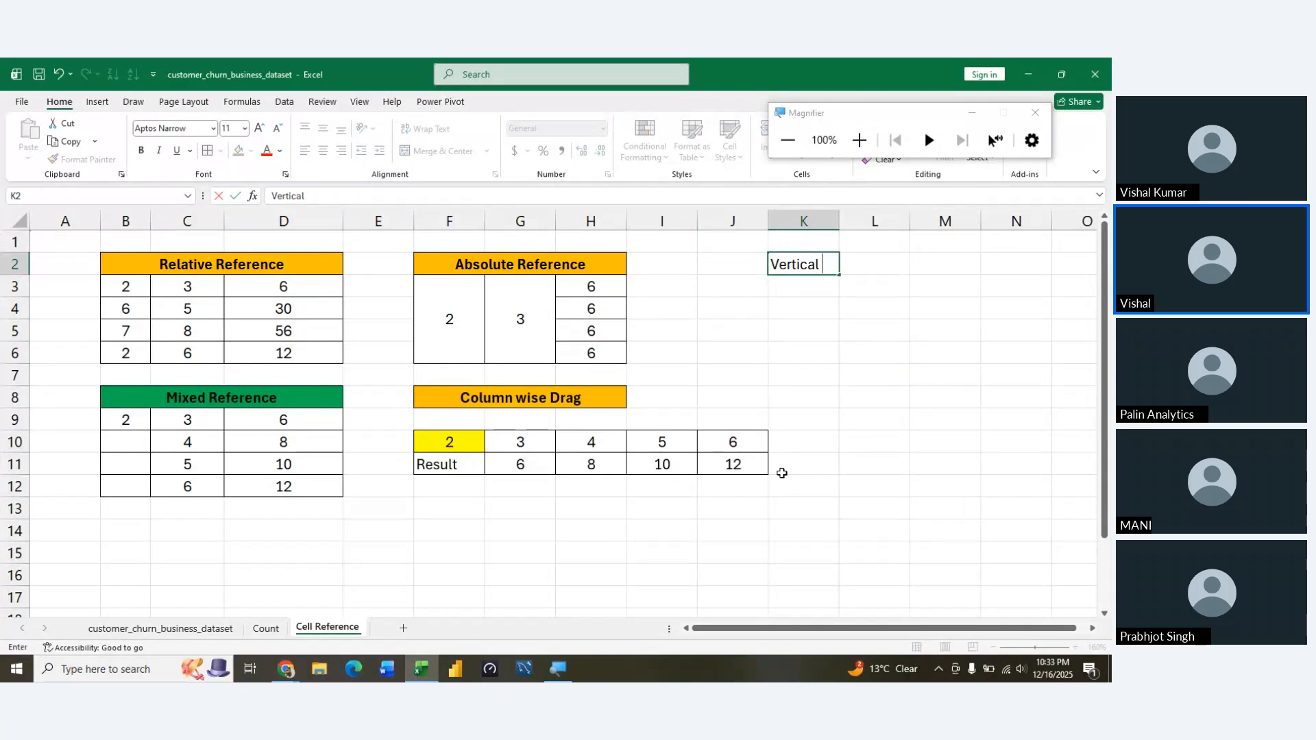
pyautogui.press('Tab')
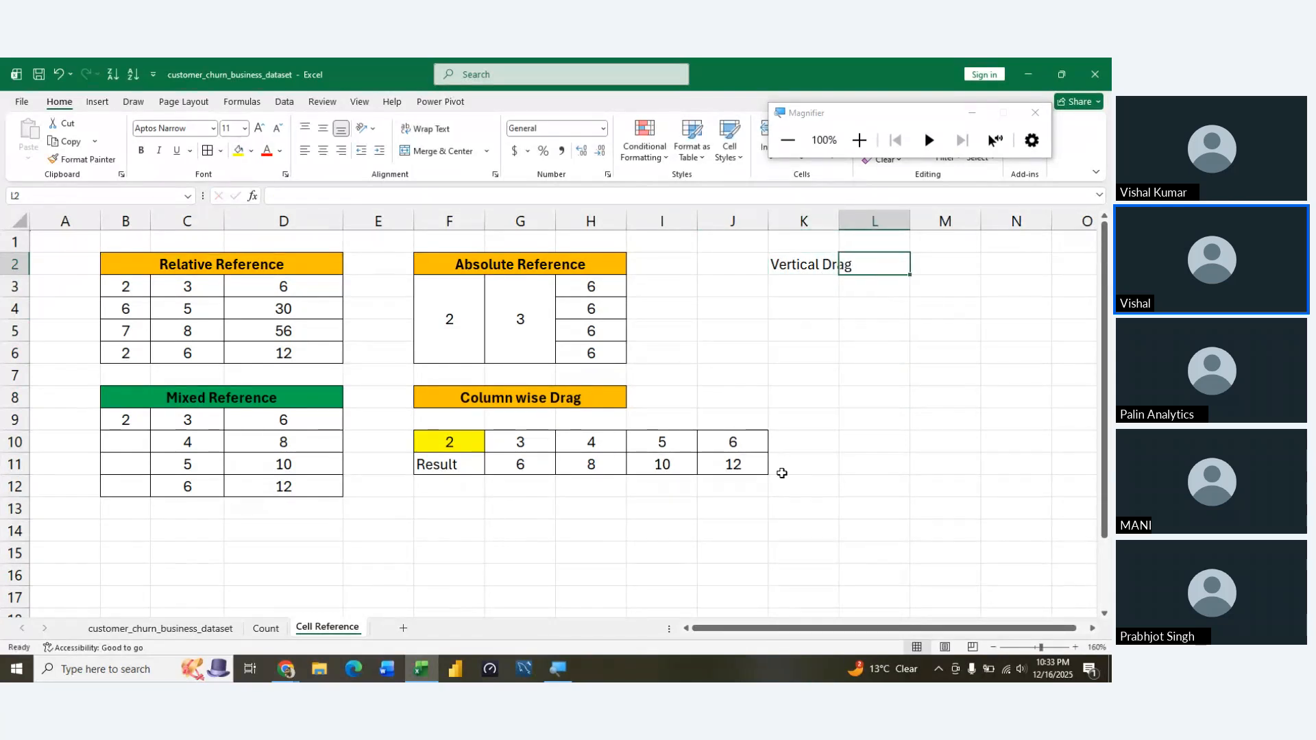
pyautogui.write('ctrl+D')
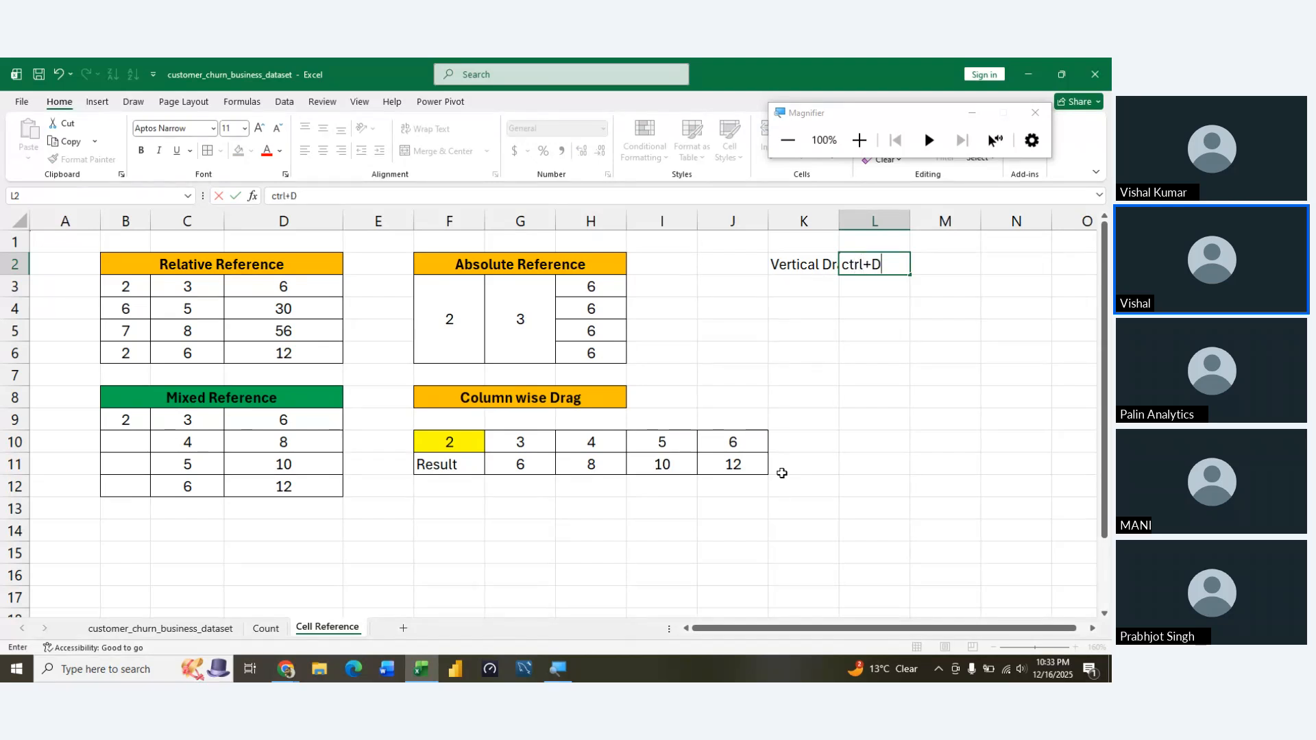
pyautogui.press('Return')
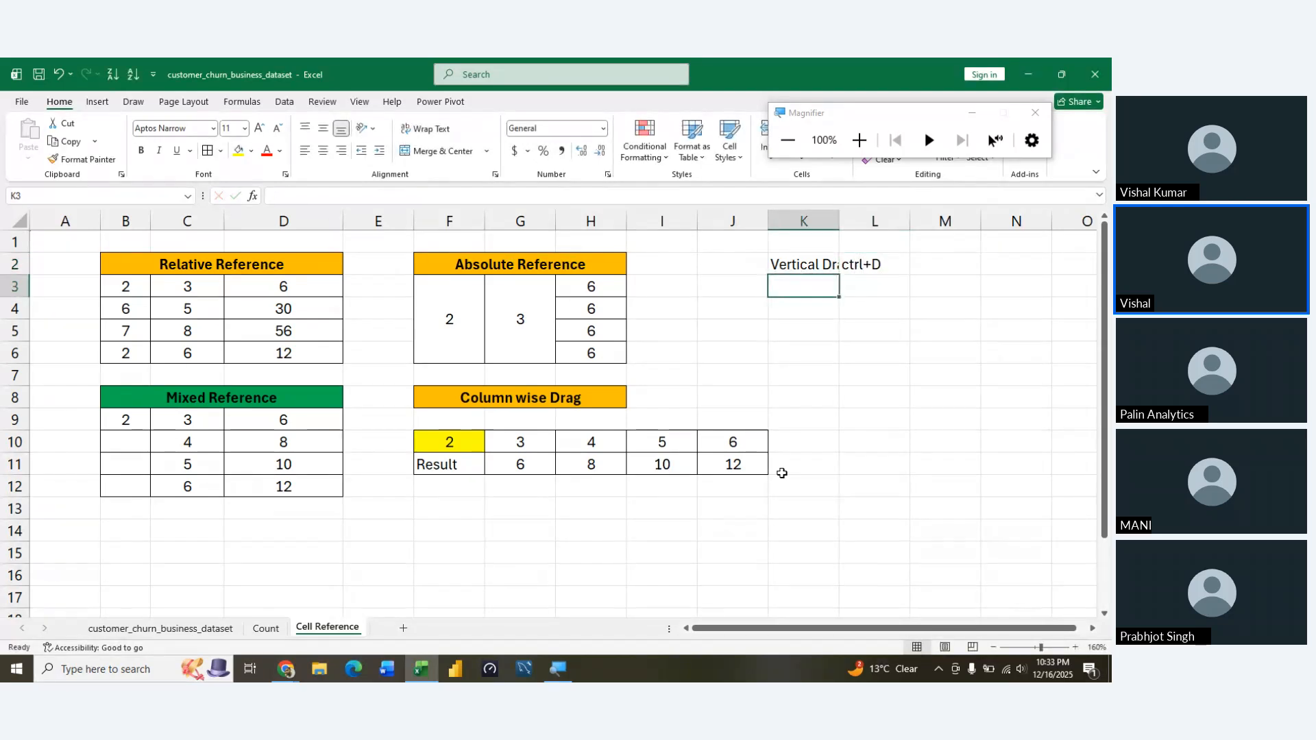
# Enter the label "Horizontal Drag" in K3 and its shortcut text "ctrl+R" in L3
pyautogui.write('Horizotal')
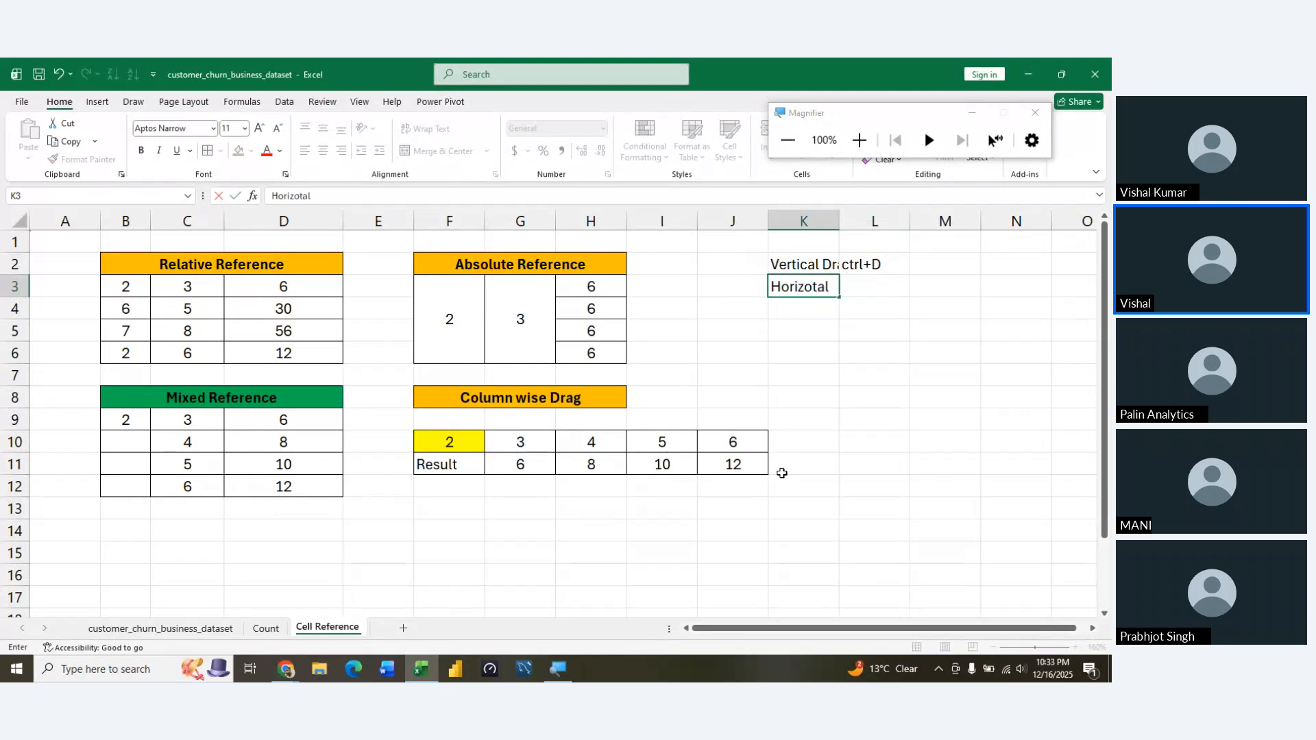
pyautogui.press('BackSpace')
pyautogui.press('BackSpace')
pyautogui.press('BackSpace')
pyautogui.write('ntal')
pyautogui.press('Tab')
pyautogui.write('Drag')
pyautogui.hotkey('ctrl', 'Return')
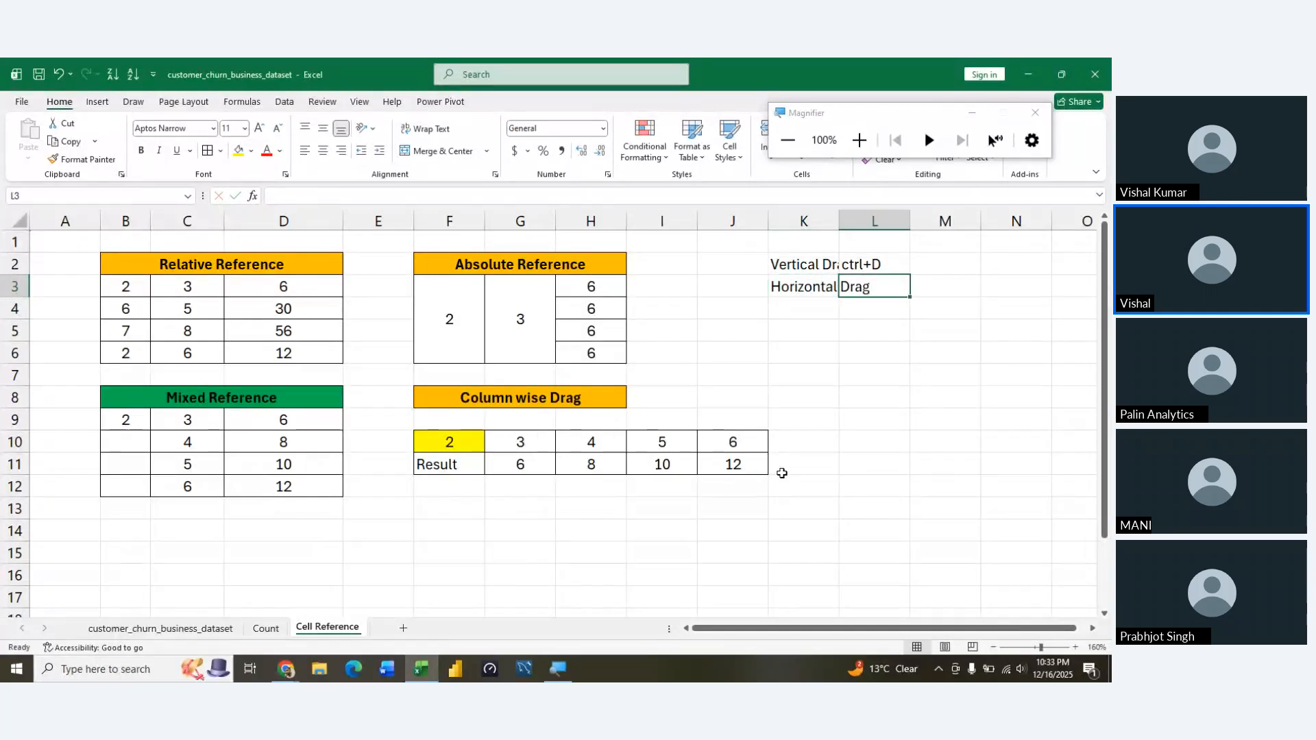
pyautogui.write('ctrl+D')
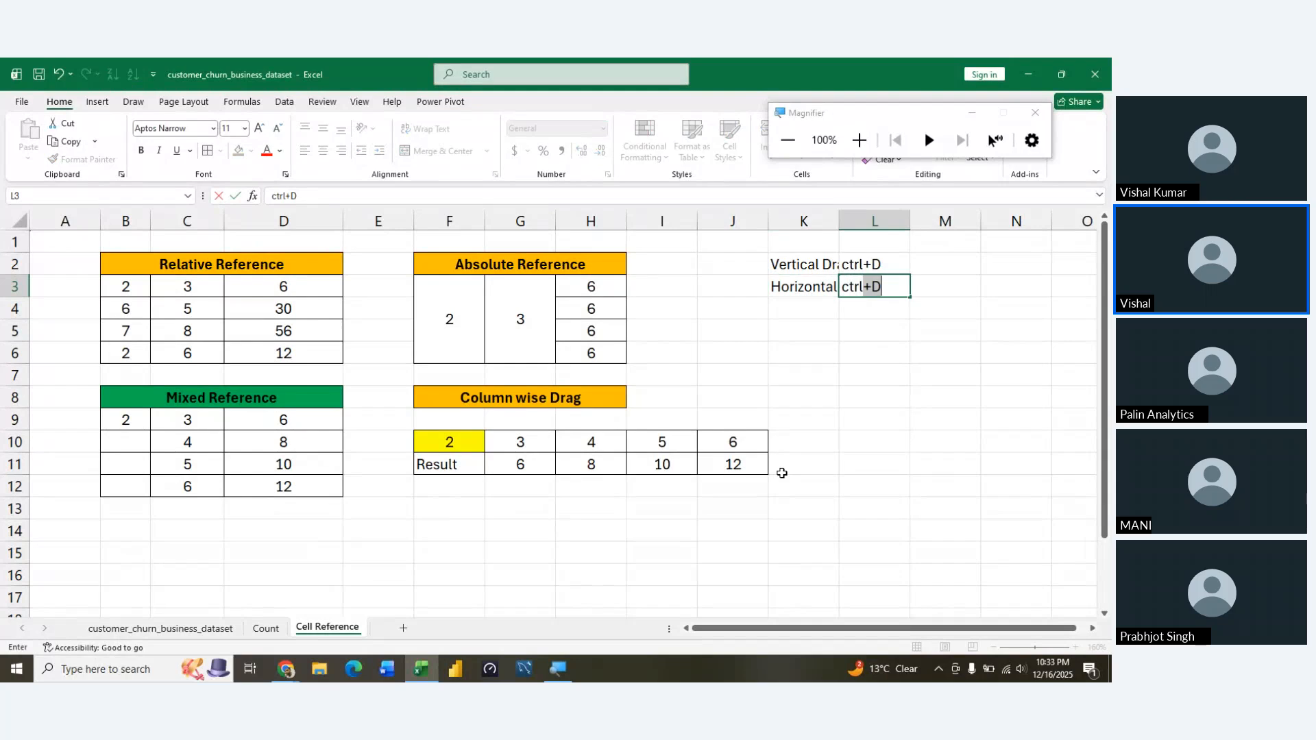
pyautogui.hotkey('shift', 'Right')
pyautogui.write('R')
# AutoFit columns K and L to the shortcut entries in K2:L3
pyautogui.press('Up')
pyautogui.press('Left')
pyautogui.hotkey('shift', 'Right')
pyautogui.hotkey('shift', 'Down')
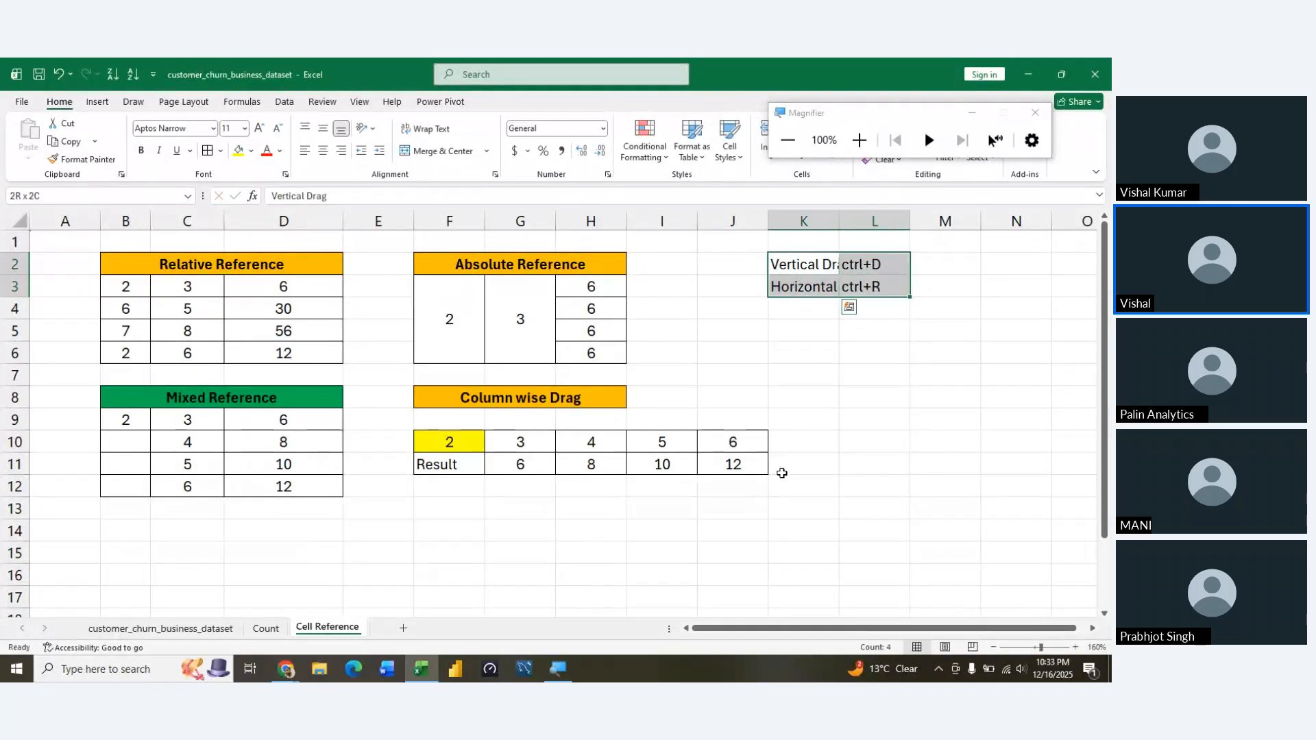
pyautogui.hotkey('alt', 'h')
pyautogui.press('o')
pyautogui.press('i')
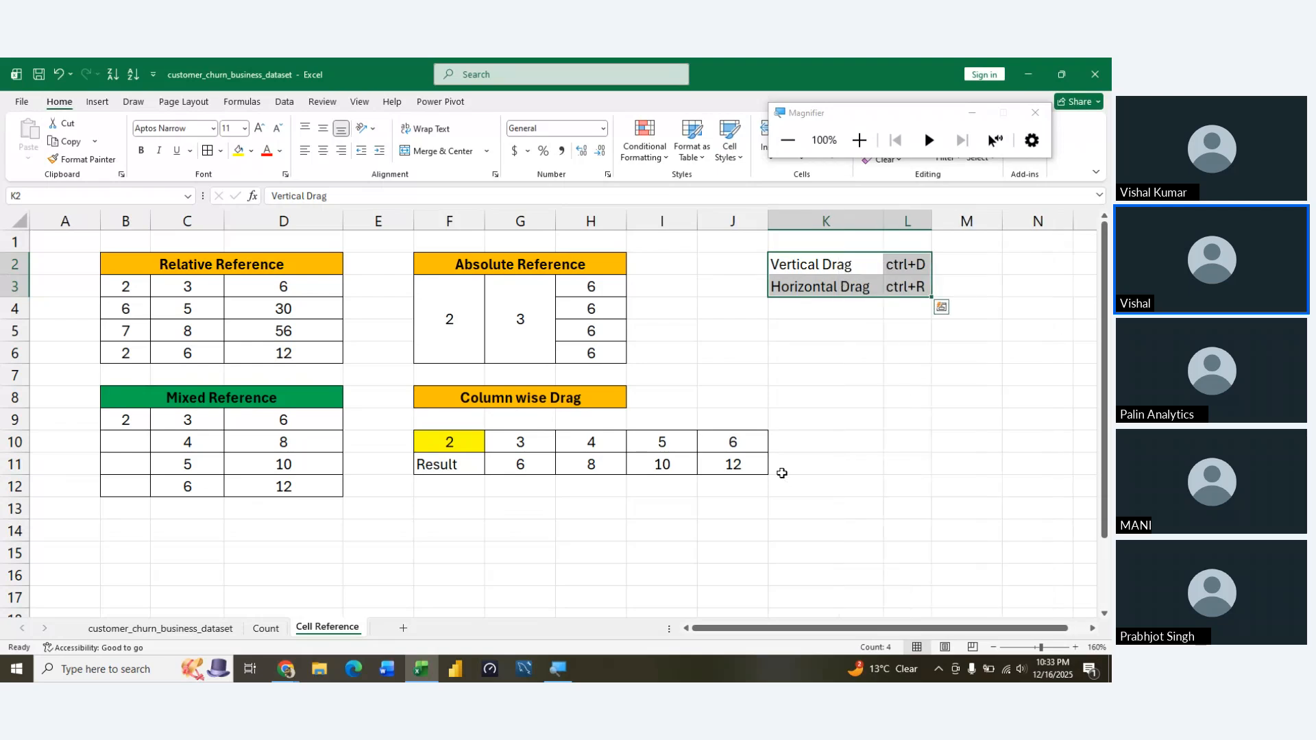
# Make the shortcut entries in K2:L3 bold and apply all borders to them
pyautogui.press('Left')
pyautogui.press('Right')
pyautogui.hotkey('shift', 'Down')
pyautogui.hotkey('shift', 'Right')
pyautogui.hotkey('ctrl', 'b')
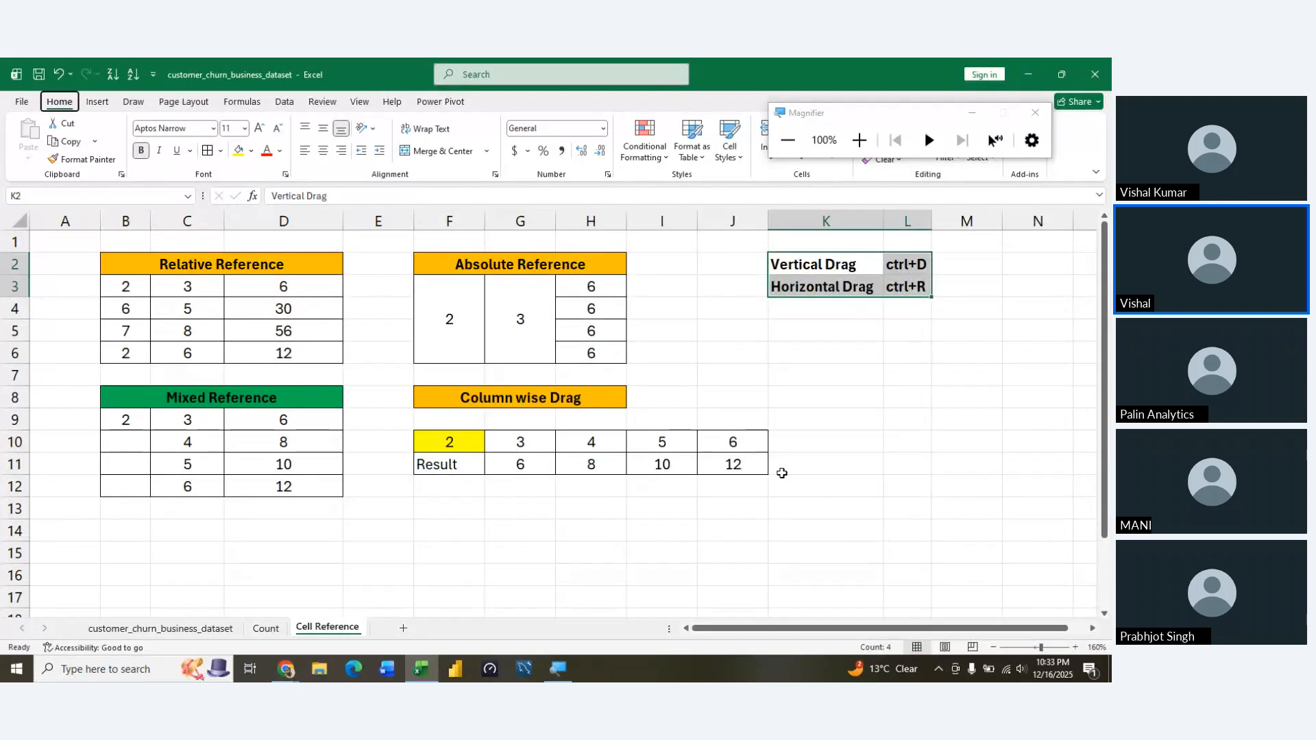
pyautogui.press('h')
pyautogui.press('b')
pyautogui.press('a')
# Fill the shortcut cells K2:L3 with the standard light green colour
pyautogui.press('Left')
pyautogui.press('Right')
pyautogui.hotkey('shift', 'Down')
pyautogui.hotkey('shift', 'Right')
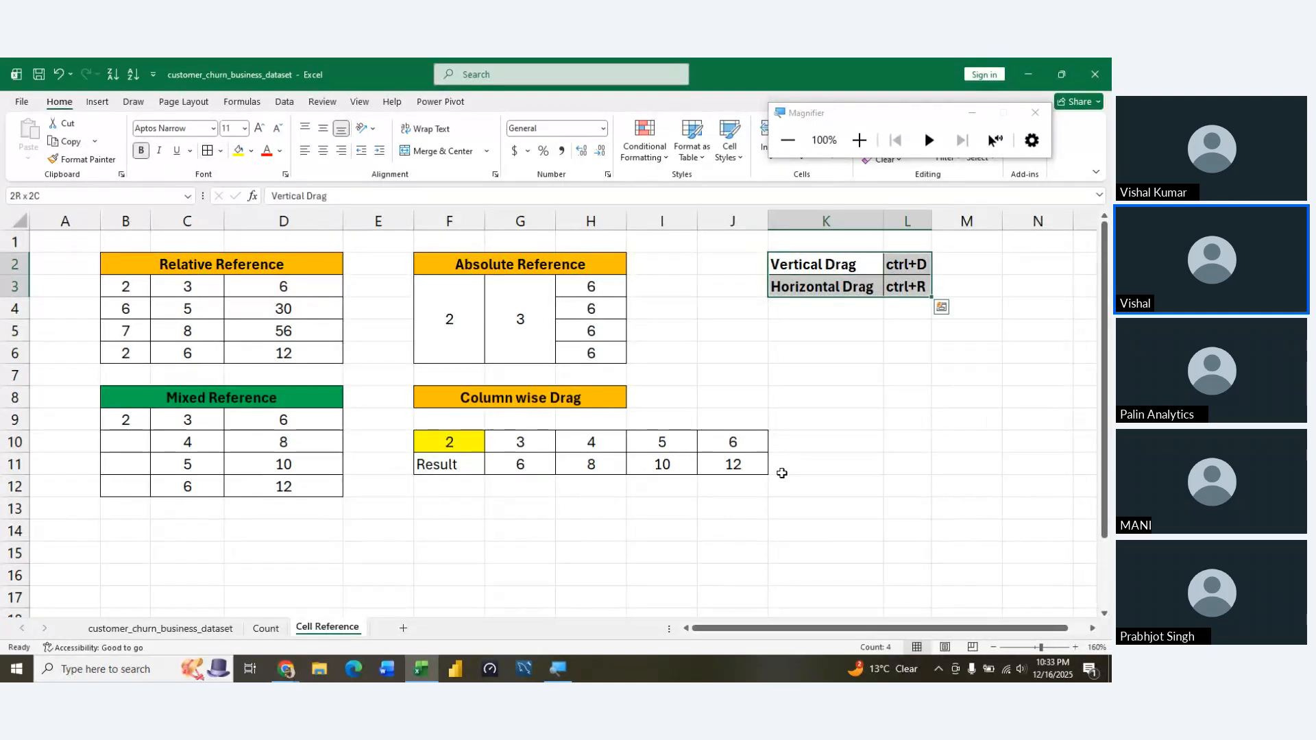
pyautogui.hotkey('alt', 'h')
pyautogui.press('h')
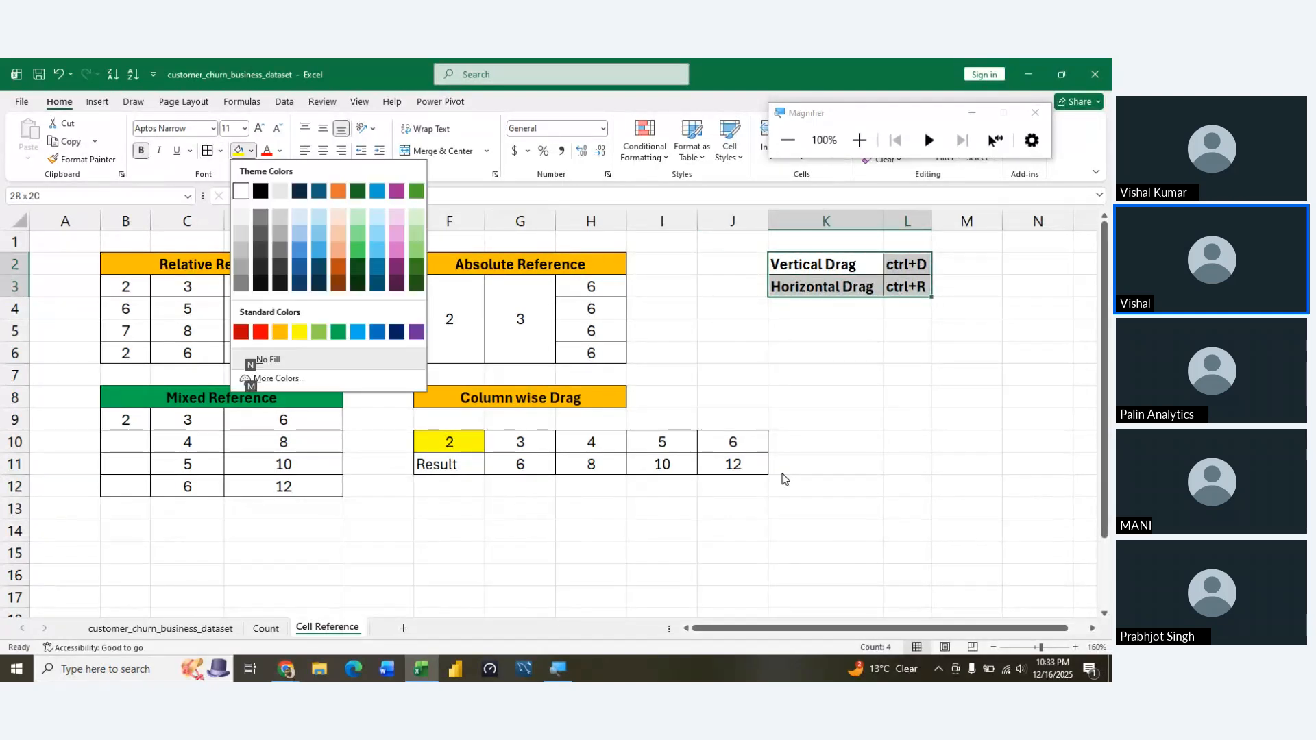
pyautogui.click(320, 332)
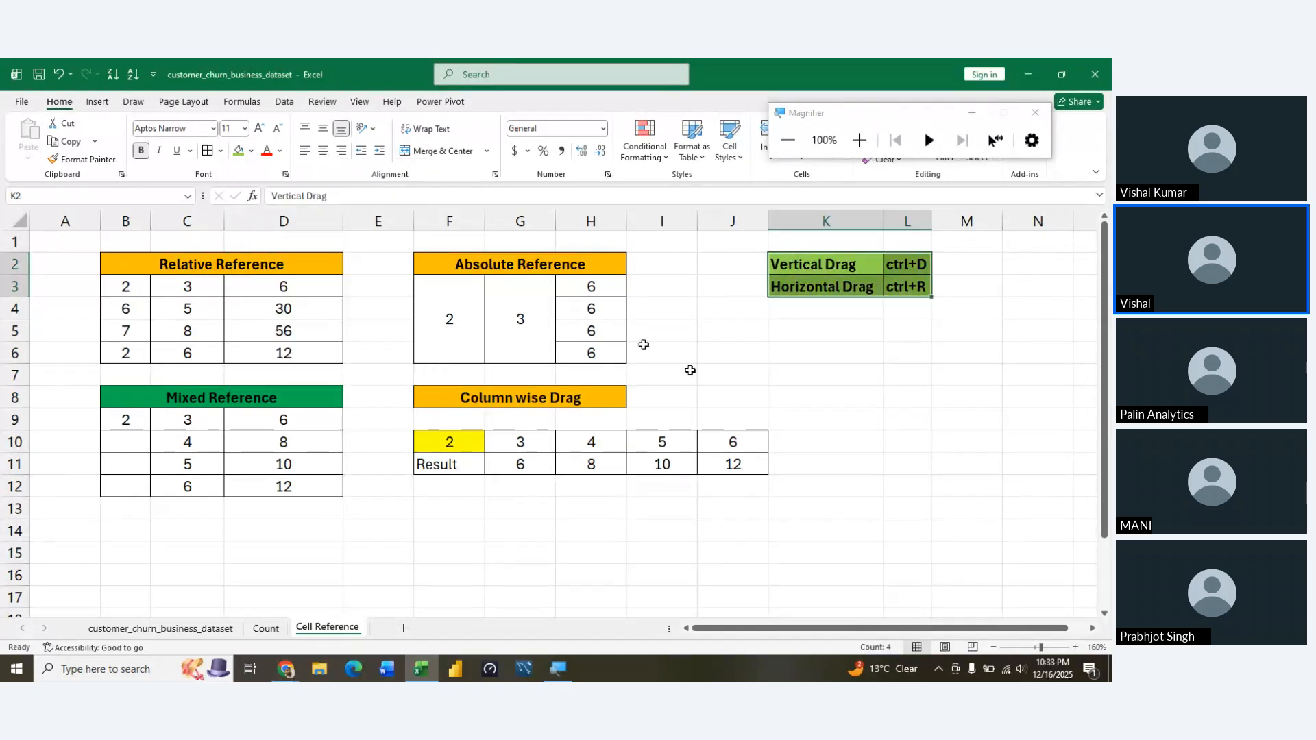
pyautogui.click(852, 522)
# Merge and centre K1:L1 above the shortcut entries
pyautogui.click(840, 244)
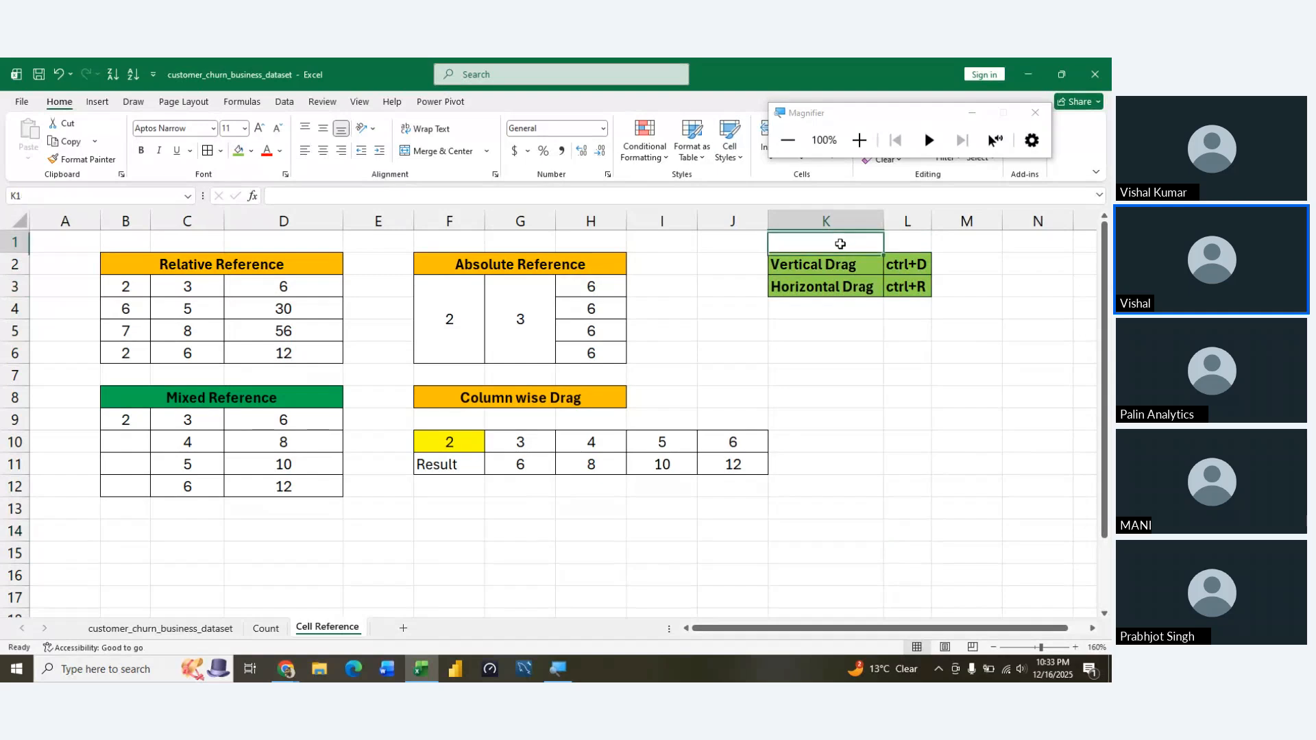
pyautogui.hotkey('shift', 'Right')
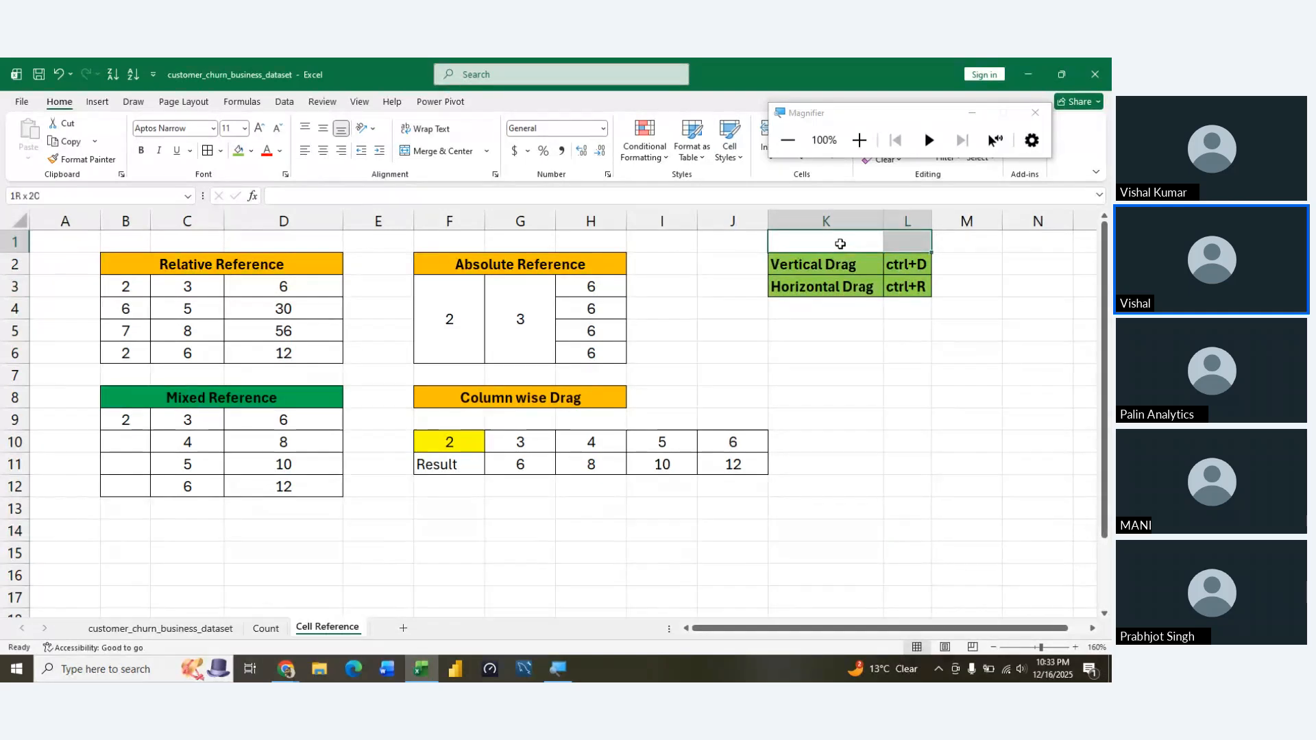
pyautogui.hotkey('alt', 'h')
pyautogui.press('m')
pyautogui.press('c')
pyautogui.press('alt')
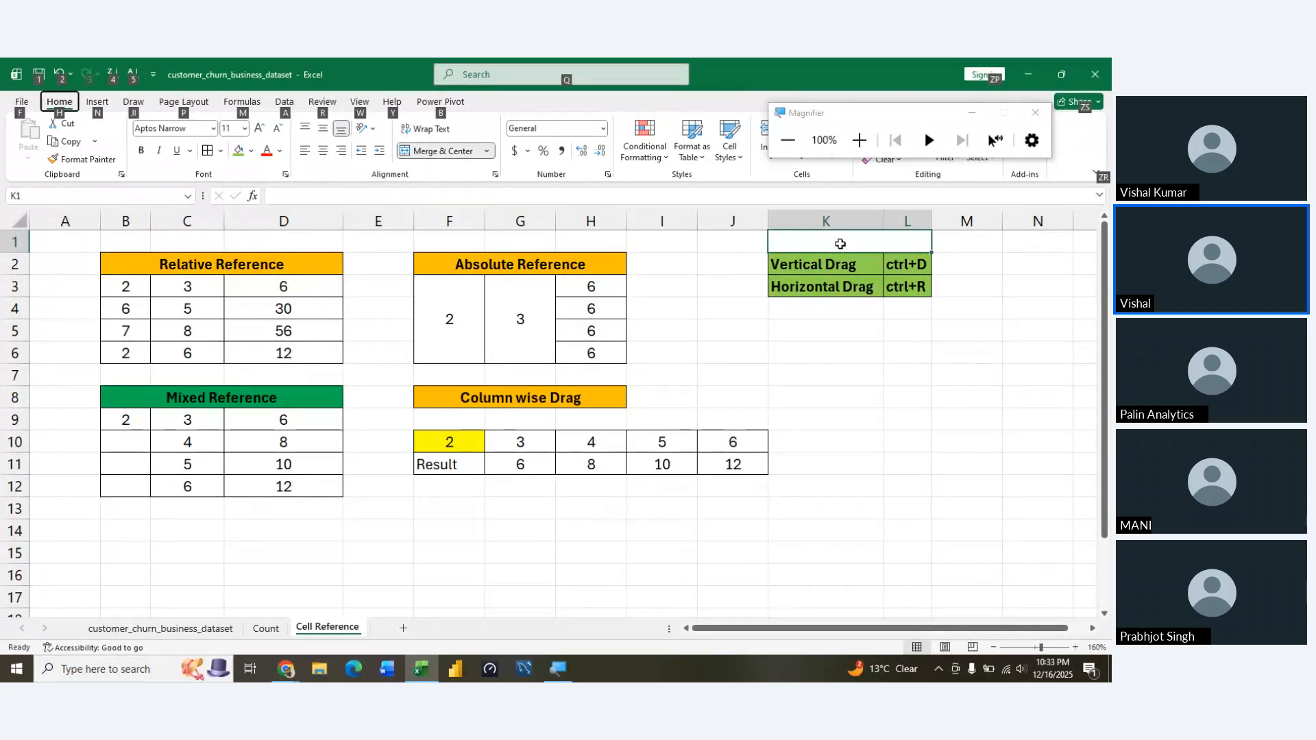
pyautogui.press('h')
pyautogui.press('a')
pyautogui.press('c')
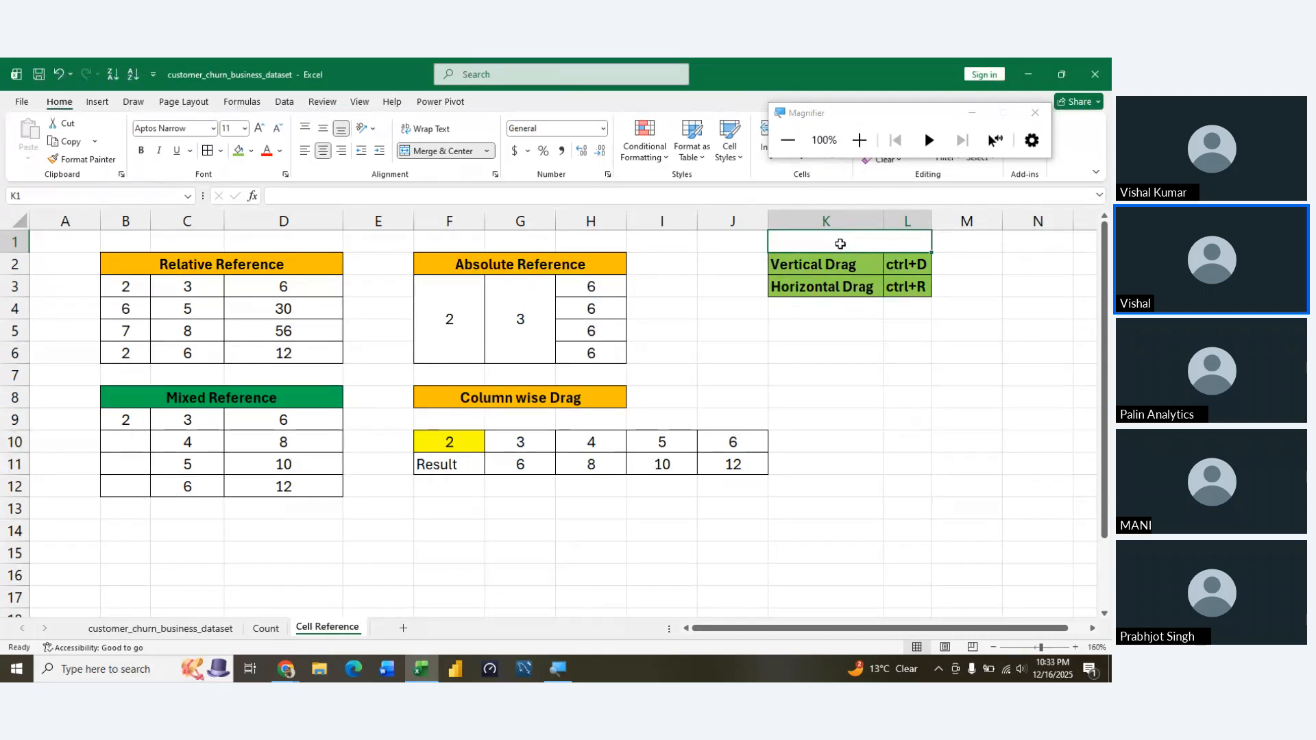
# Enter the bold heading "Shortcuts" in the merged cell K1
pyautogui.hotkey('ctrl', 'b')
pyautogui.write('Shortcuts')
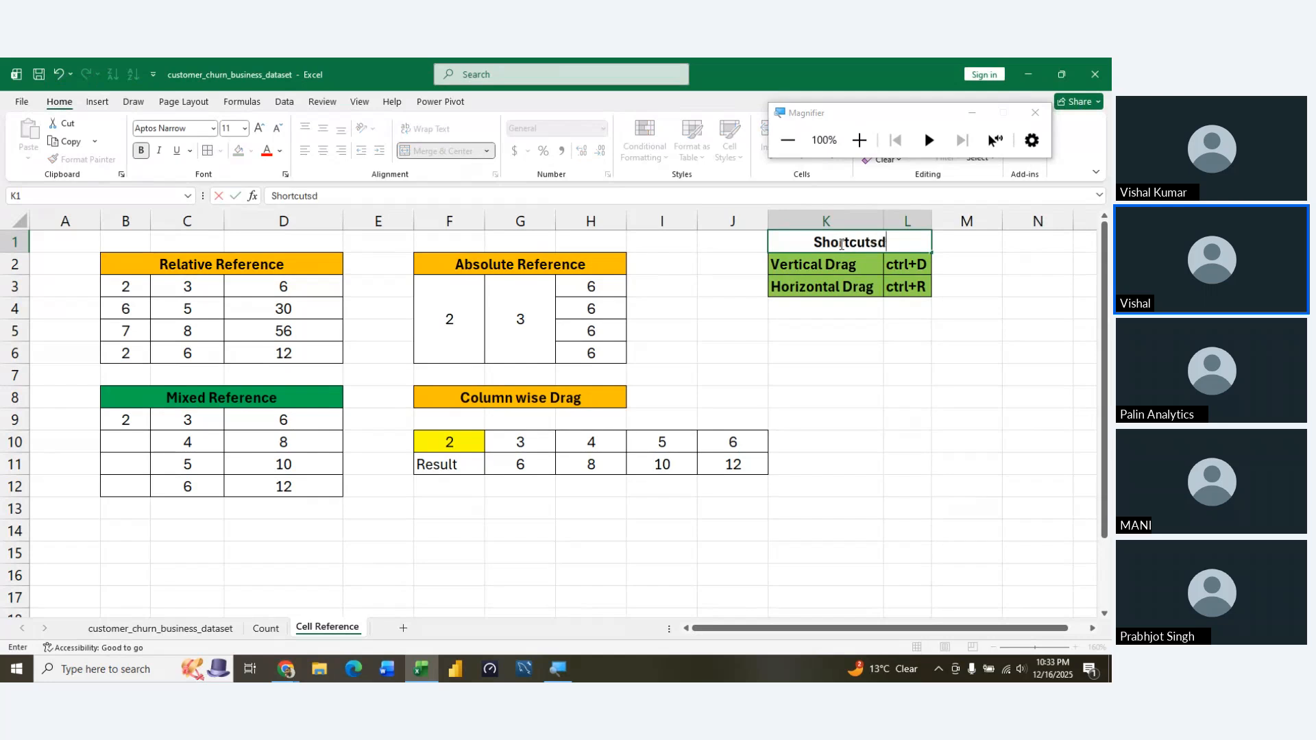
pyautogui.hotkey('ctrl', 'Return')
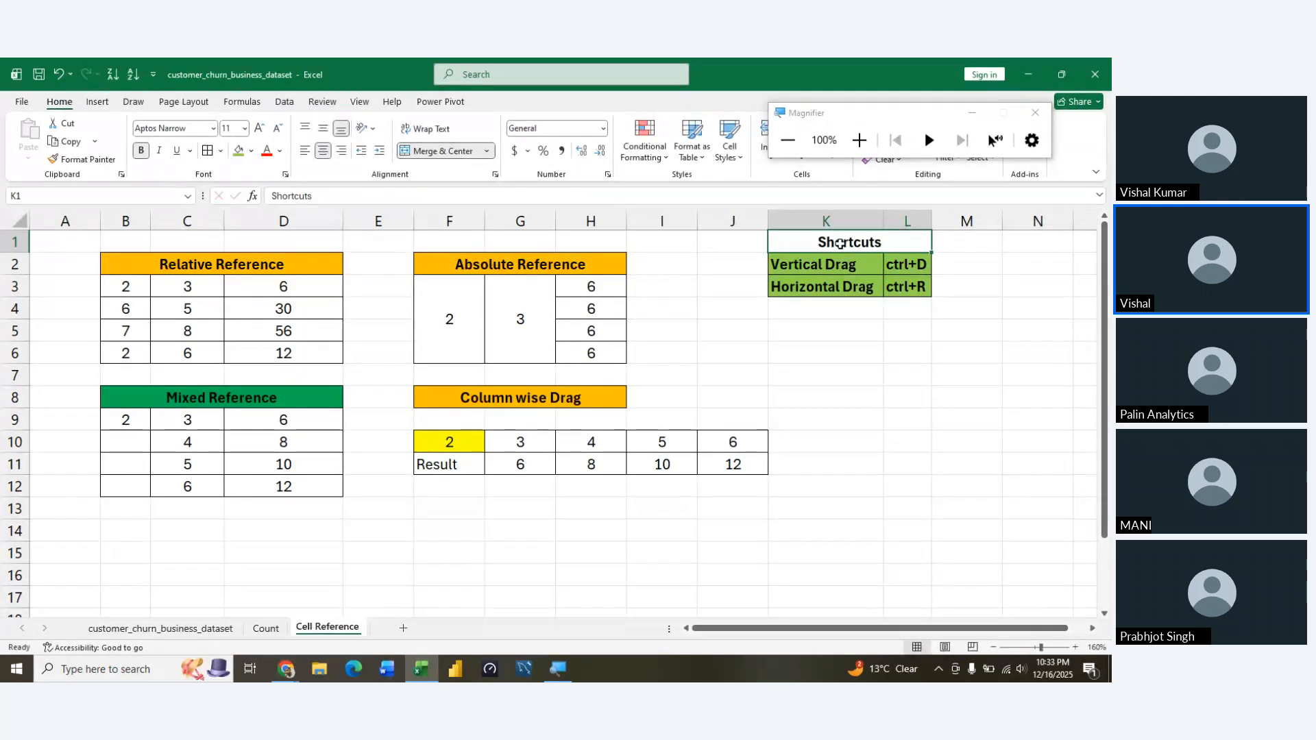
# Fill the "Shortcuts" heading with the standard orange colour
pyautogui.hotkey('alt', 'h')
pyautogui.press('h')
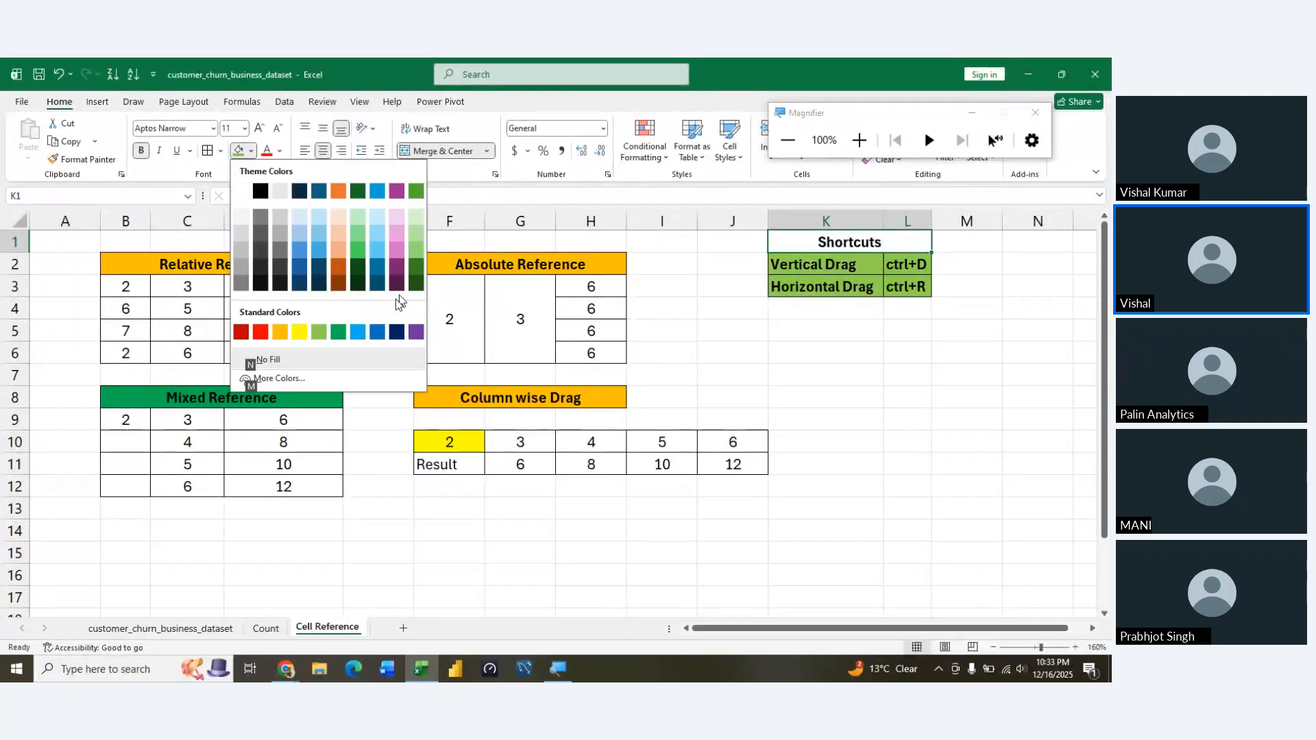
pyautogui.click(278, 333)
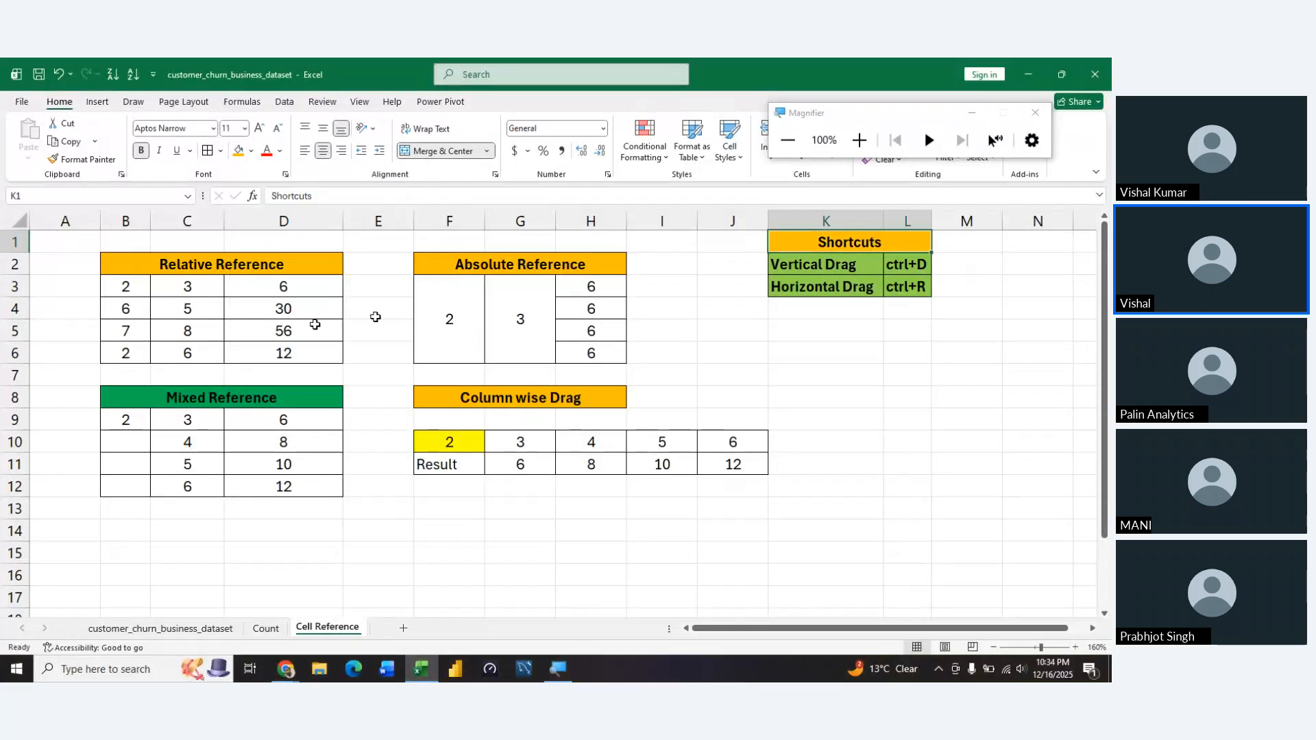
pyautogui.click(790, 522)
pyautogui.click(842, 239)
pyautogui.click(866, 449)
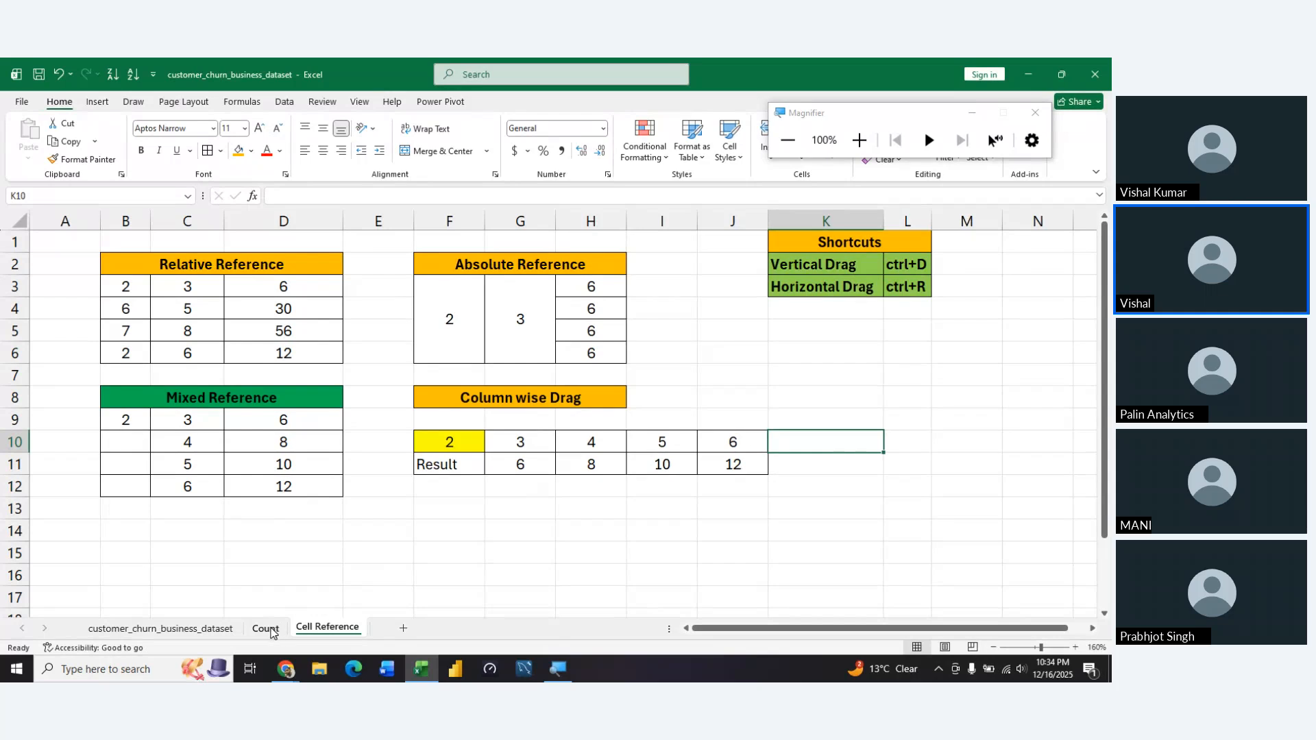
# Check the tables on the Count sheet and add a new blank worksheet after Cell Reference
pyautogui.click(267, 628)
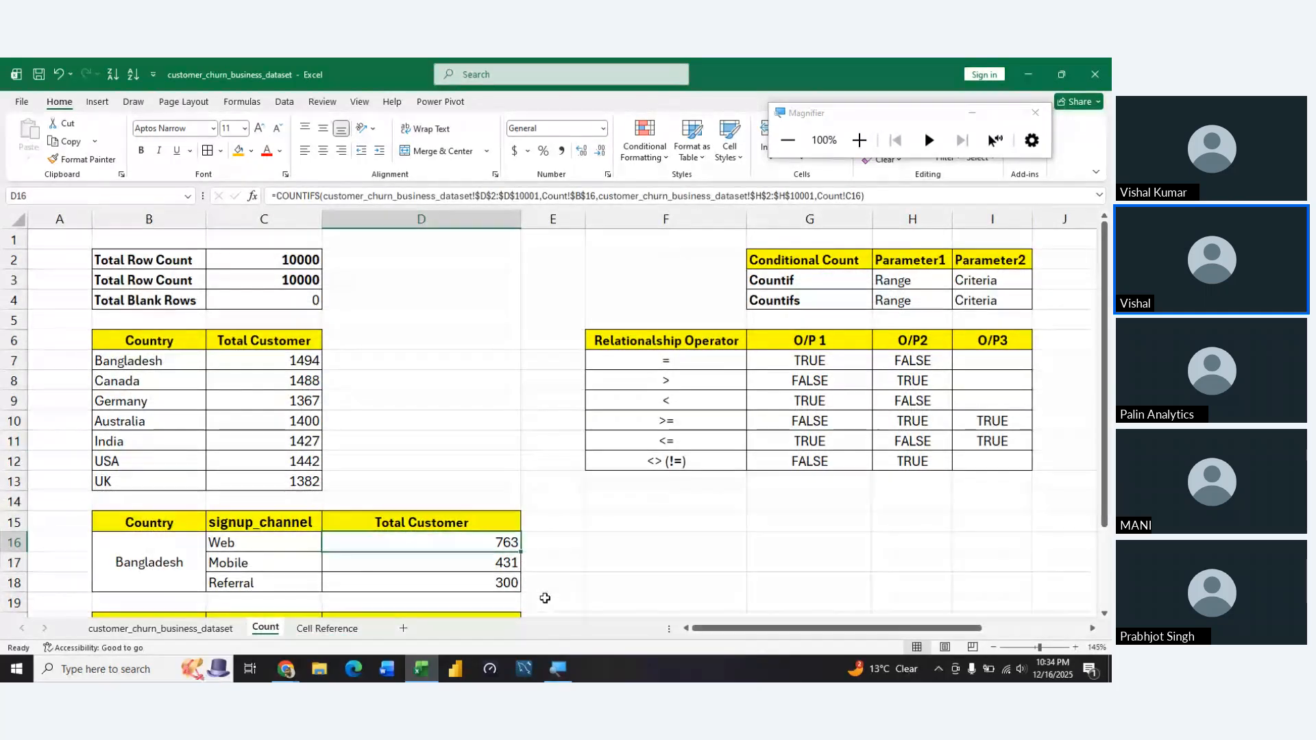
pyautogui.scroll(-3, 572, 588)
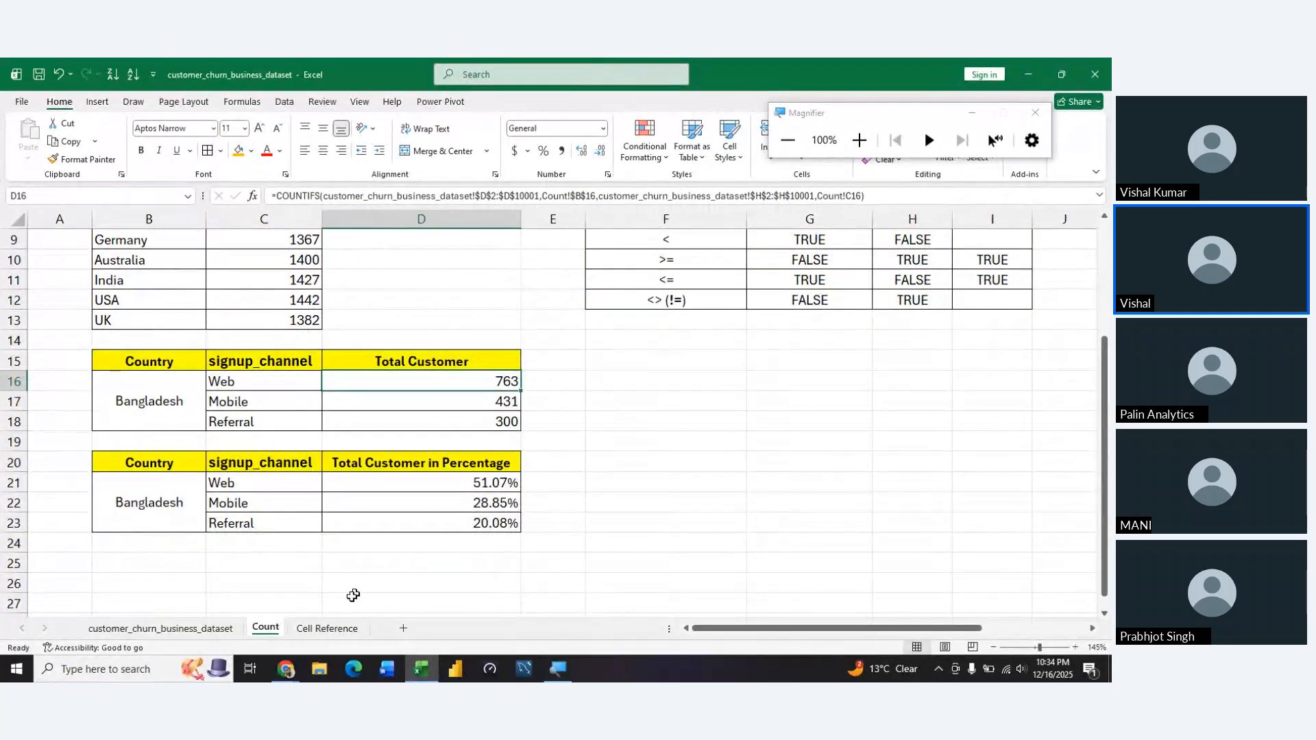
pyautogui.click(347, 629)
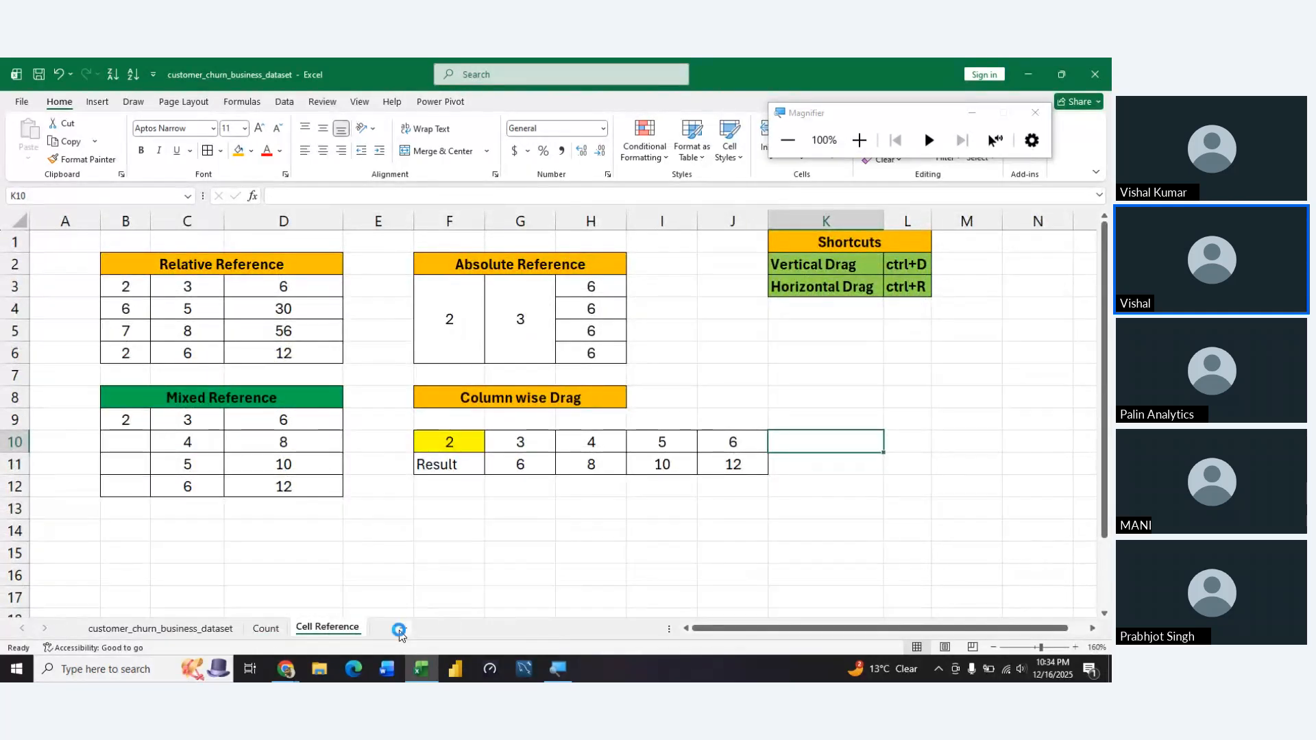
pyautogui.click(402, 629)
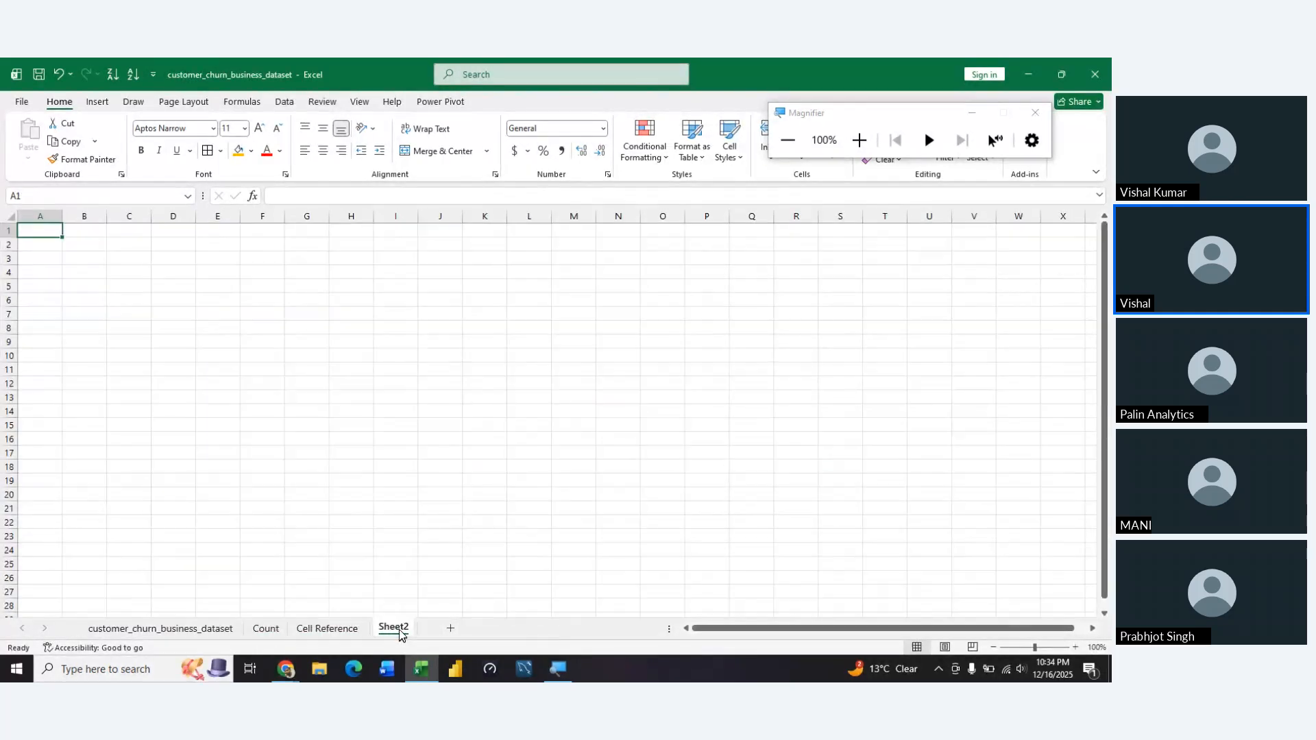
# Review the customer_churn_business_dataset and Count sheets, and return to the Cell Reference sheet
pyautogui.click(184, 629)
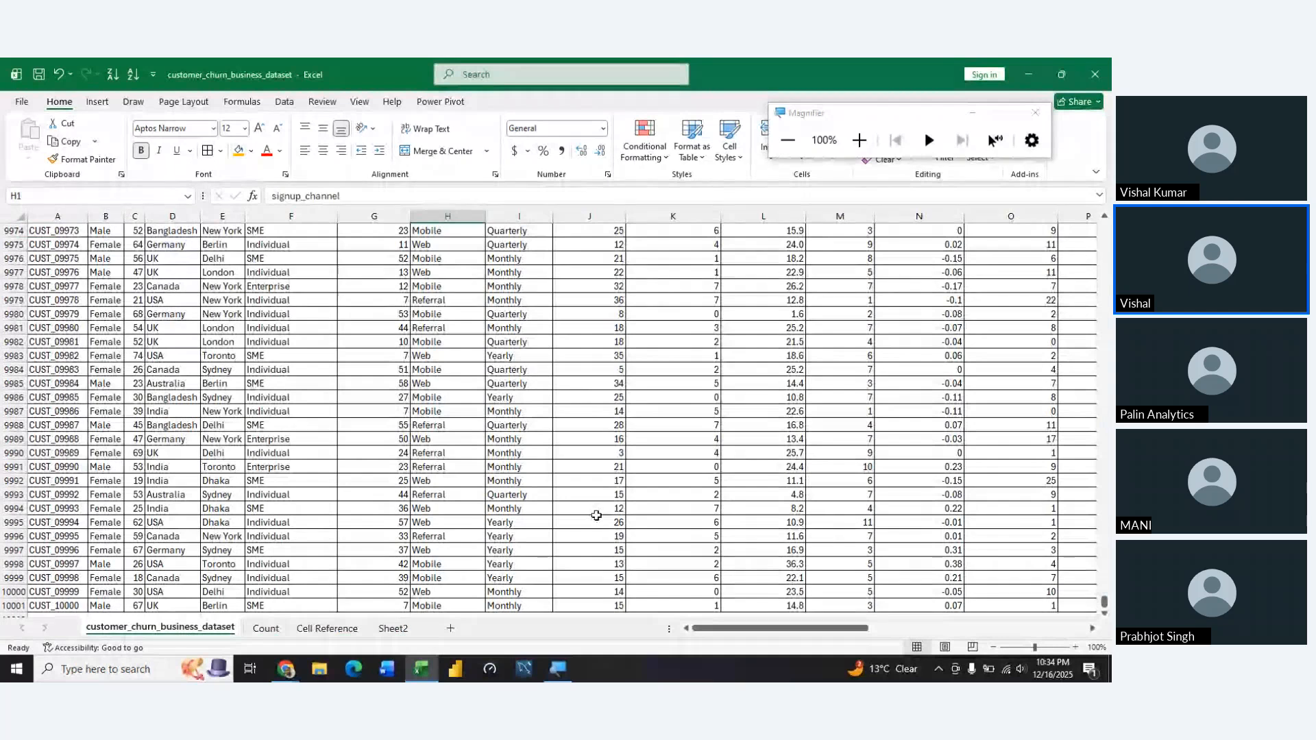
pyautogui.click(266, 629)
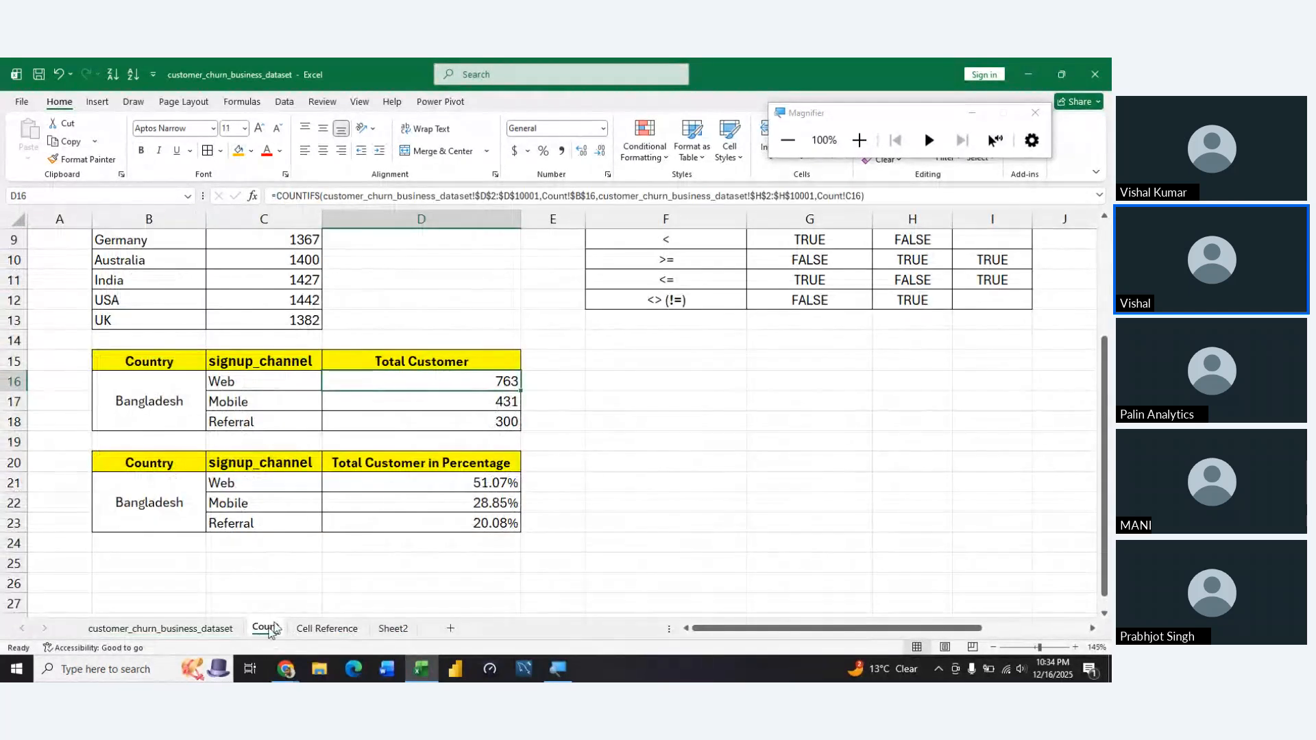
pyautogui.scroll(3, 436, 565)
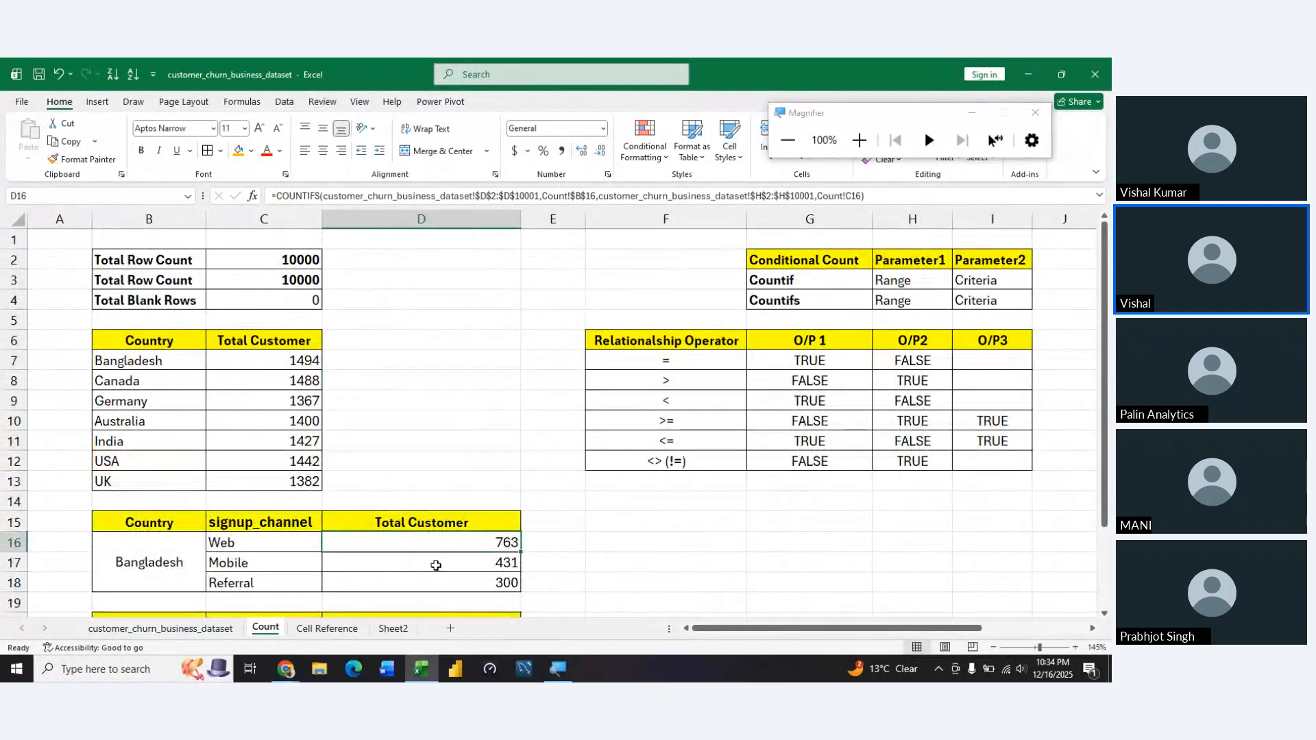
pyautogui.click(328, 628)
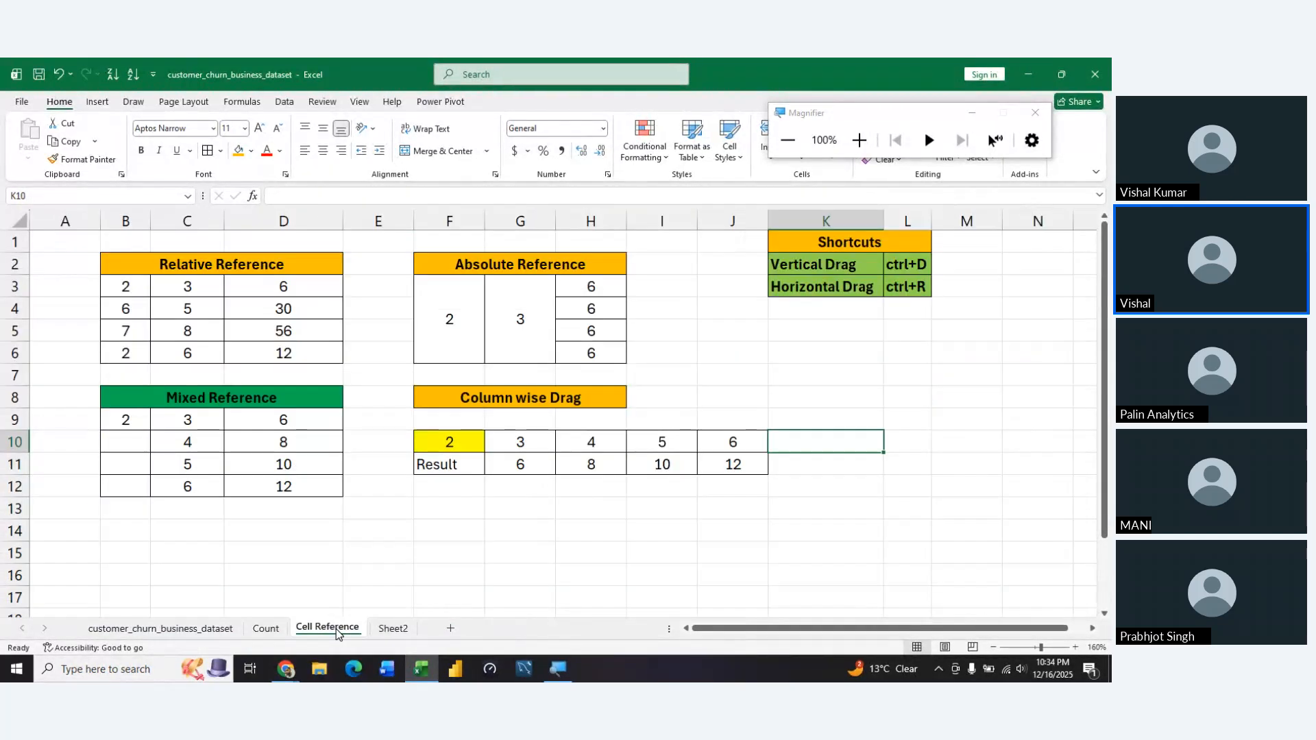
# Rename the new blank worksheet after Cell Reference as "Sum"
pyautogui.doubleClick(394, 628)
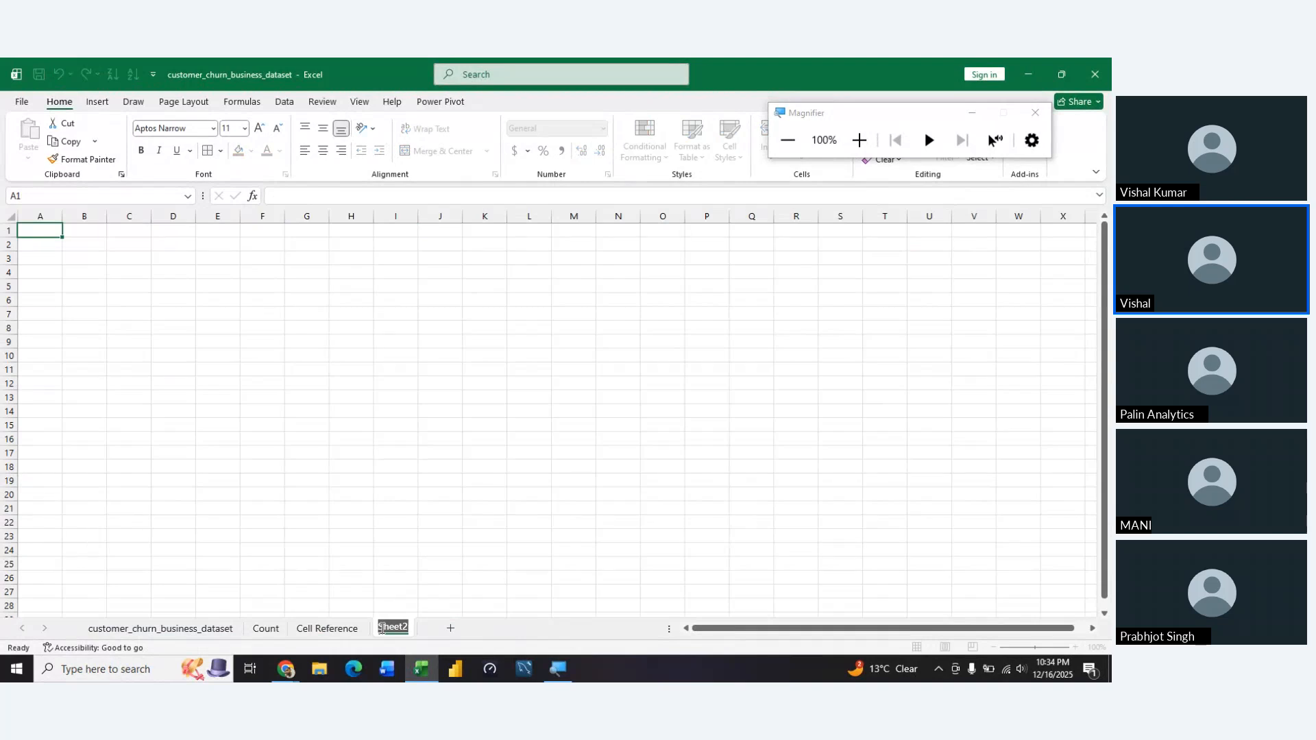
pyautogui.write('Sum')
pyautogui.click(411, 466)
pyautogui.keyDown('ctrl'); pyautogui.scroll(4, 409, 468); pyautogui.keyUp('ctrl')
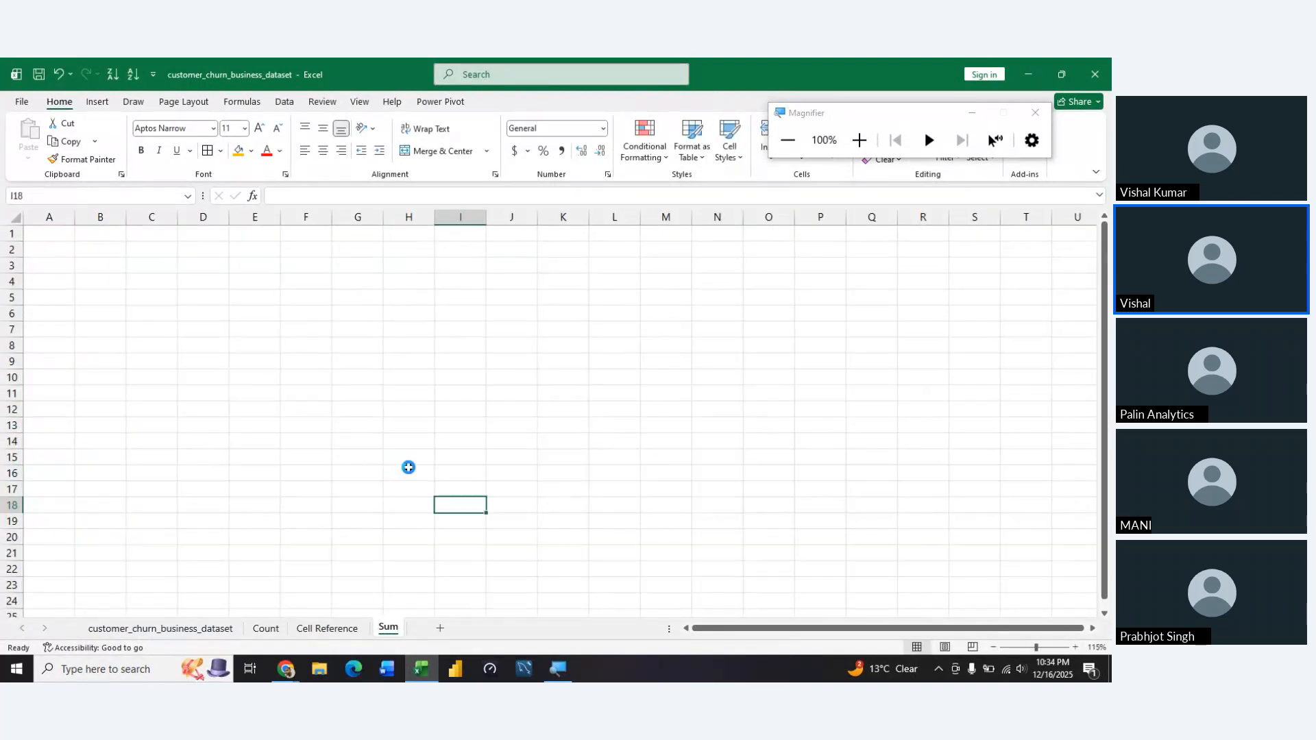
pyautogui.keyDown('ctrl'); pyautogui.scroll(2, 408, 467); pyautogui.keyUp('ctrl')
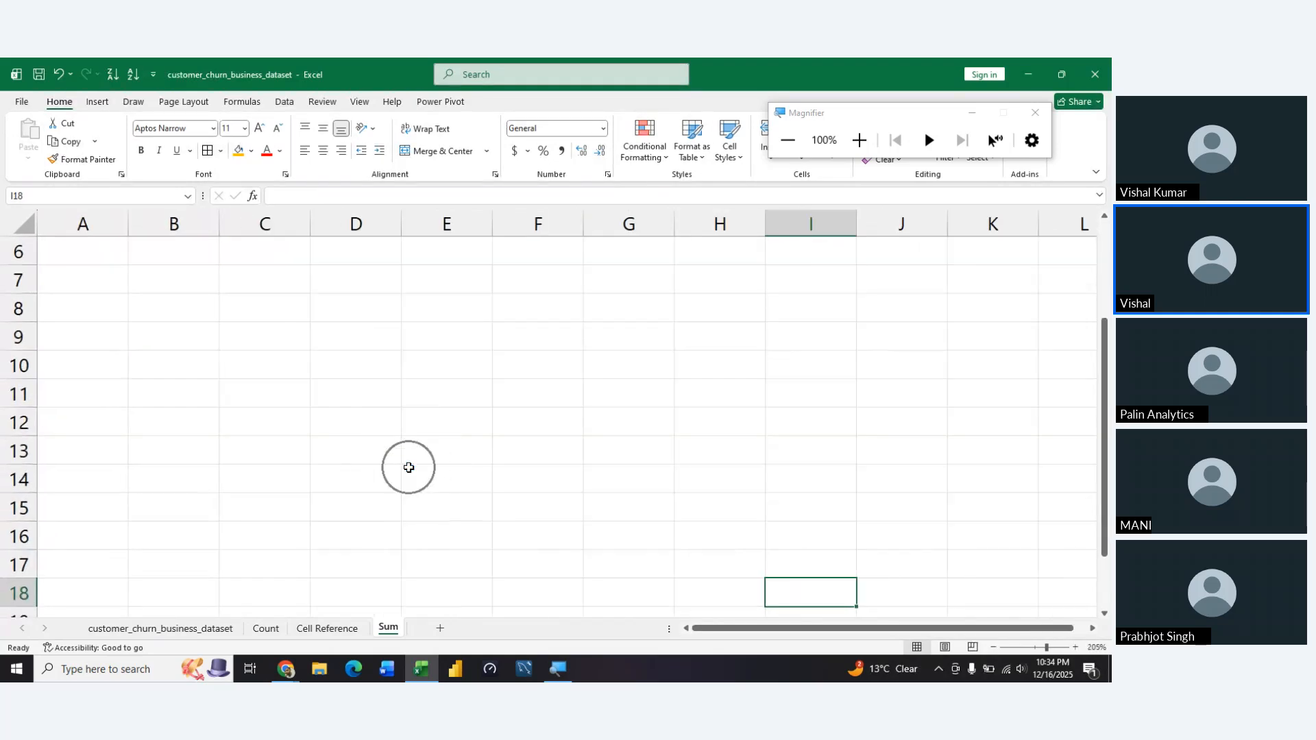
# Examine the column headers of the customer_churn_business_dataset sheet to locate the total_revenue column and its values
pyautogui.click(196, 629)
pyautogui.click(390, 427)
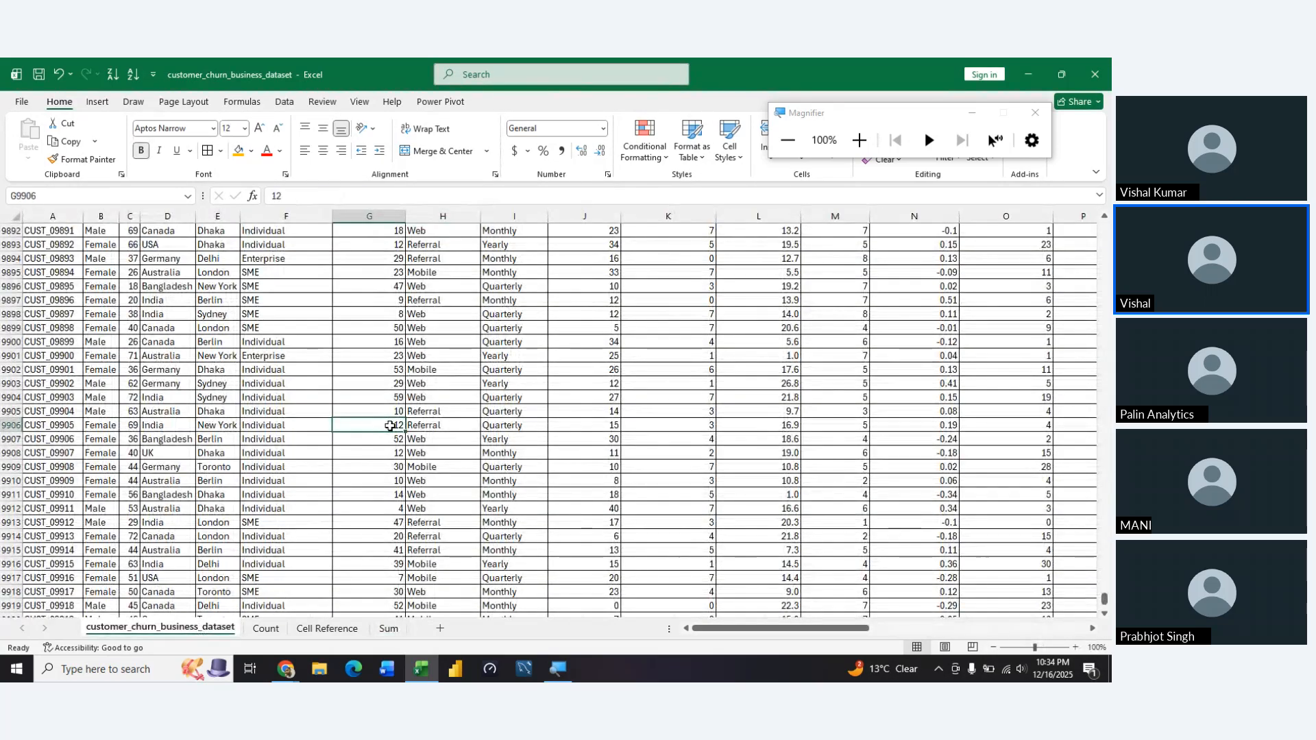
pyautogui.hotkey('ctrl', 'Up')
pyautogui.press('Right')
pyautogui.press('Right')
pyautogui.press('Right')
pyautogui.press('Right')
pyautogui.press('Right')
pyautogui.press('Right')
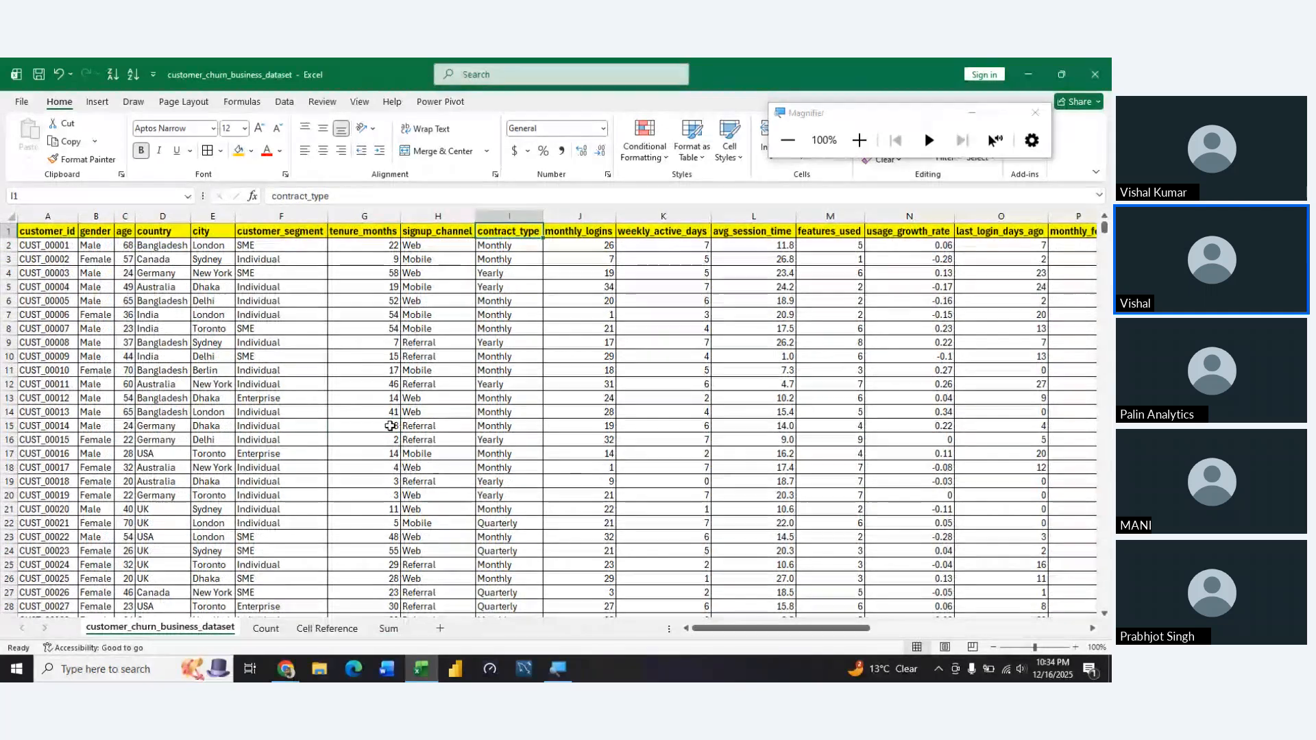
pyautogui.press('Right')
pyautogui.press('Right')
pyautogui.press('Right')
pyautogui.press('Right')
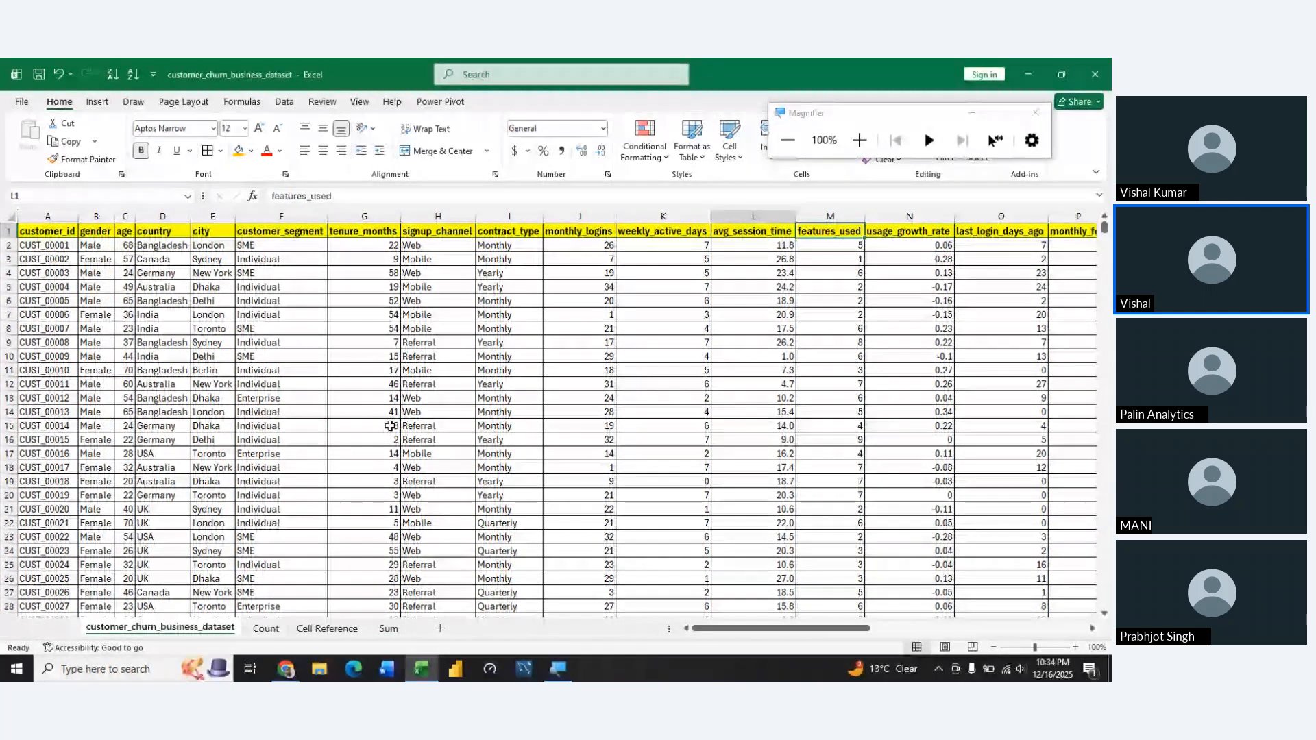
pyautogui.press('Right')
pyautogui.press('Right')
pyautogui.press('Right')
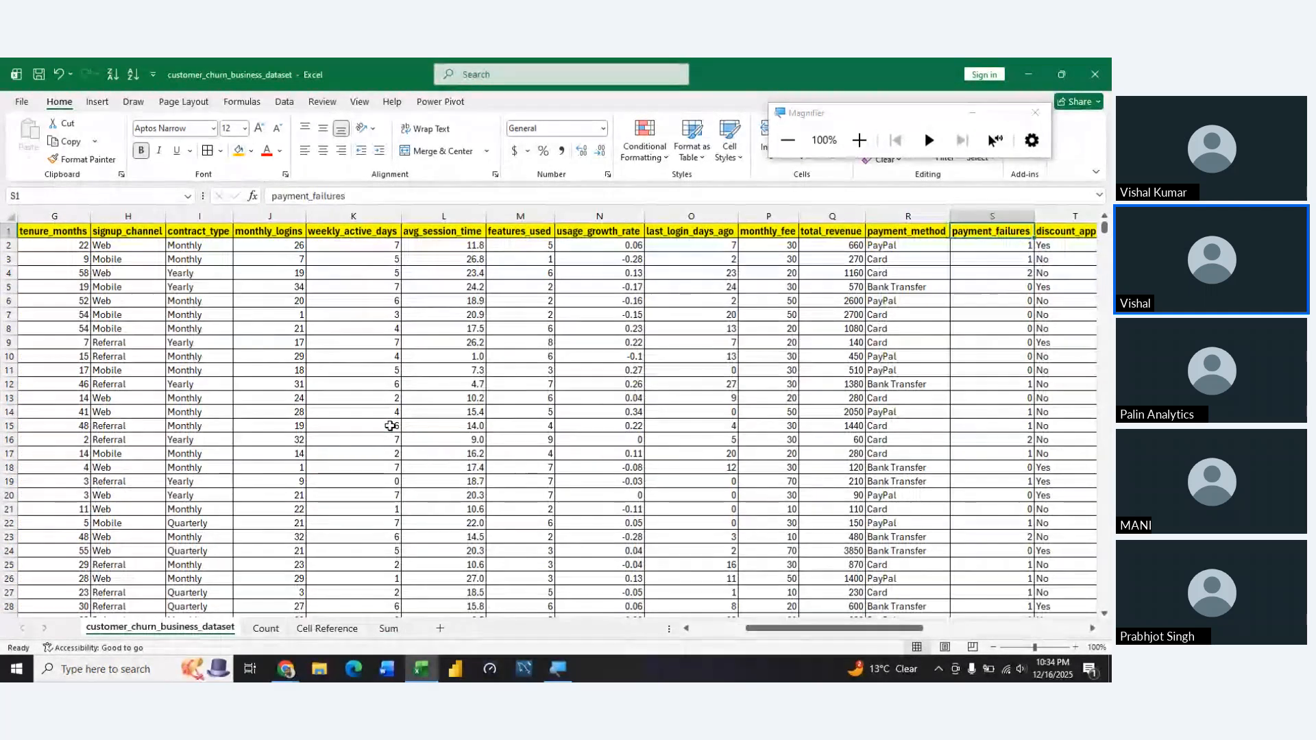
pyautogui.press('Left')
pyautogui.press('Left')
pyautogui.press('Left')
pyautogui.press('Left')
pyautogui.press('Left')
pyautogui.press('Left')
pyautogui.press('Left')
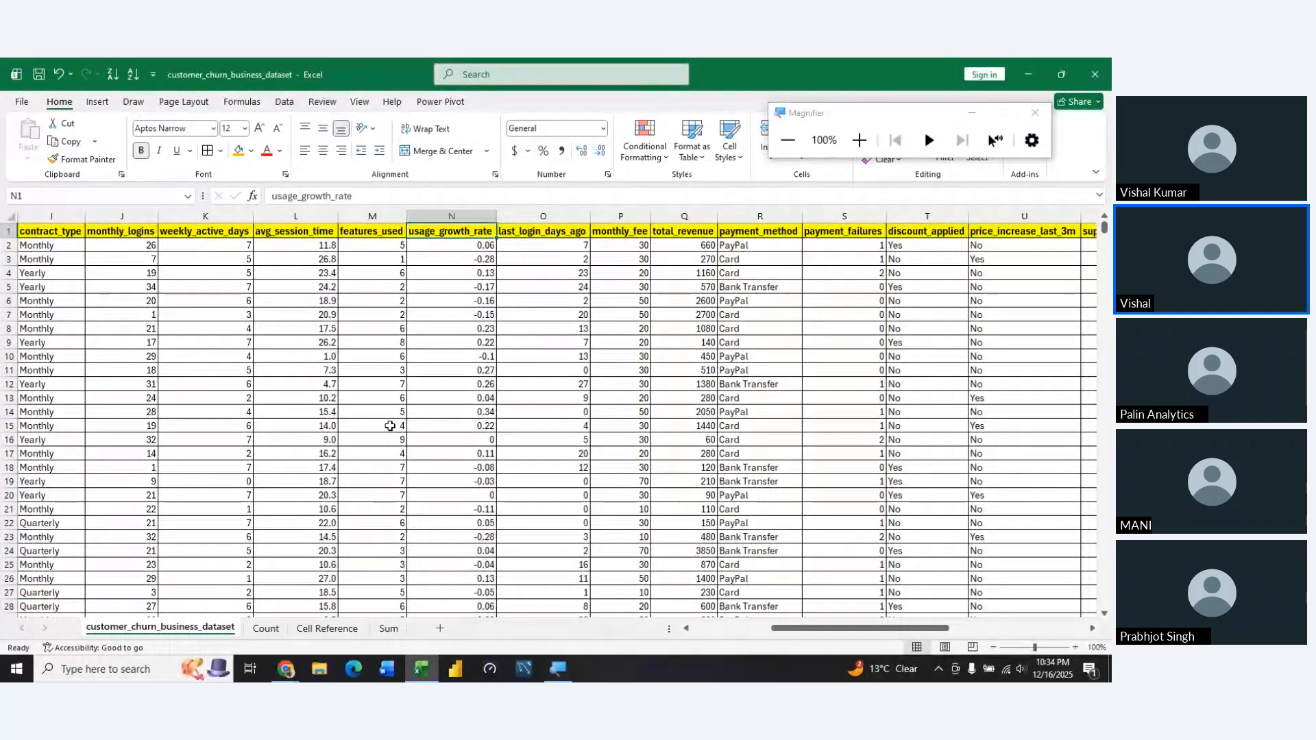
pyautogui.press('Right')
pyautogui.press('Right')
pyautogui.press('Right')
pyautogui.press('Down')
pyautogui.press('Down')
pyautogui.press('Down')
pyautogui.press('Down')
pyautogui.press('Down')
pyautogui.press('Down')
pyautogui.press('Down')
pyautogui.press('Down')
pyautogui.press('Down')
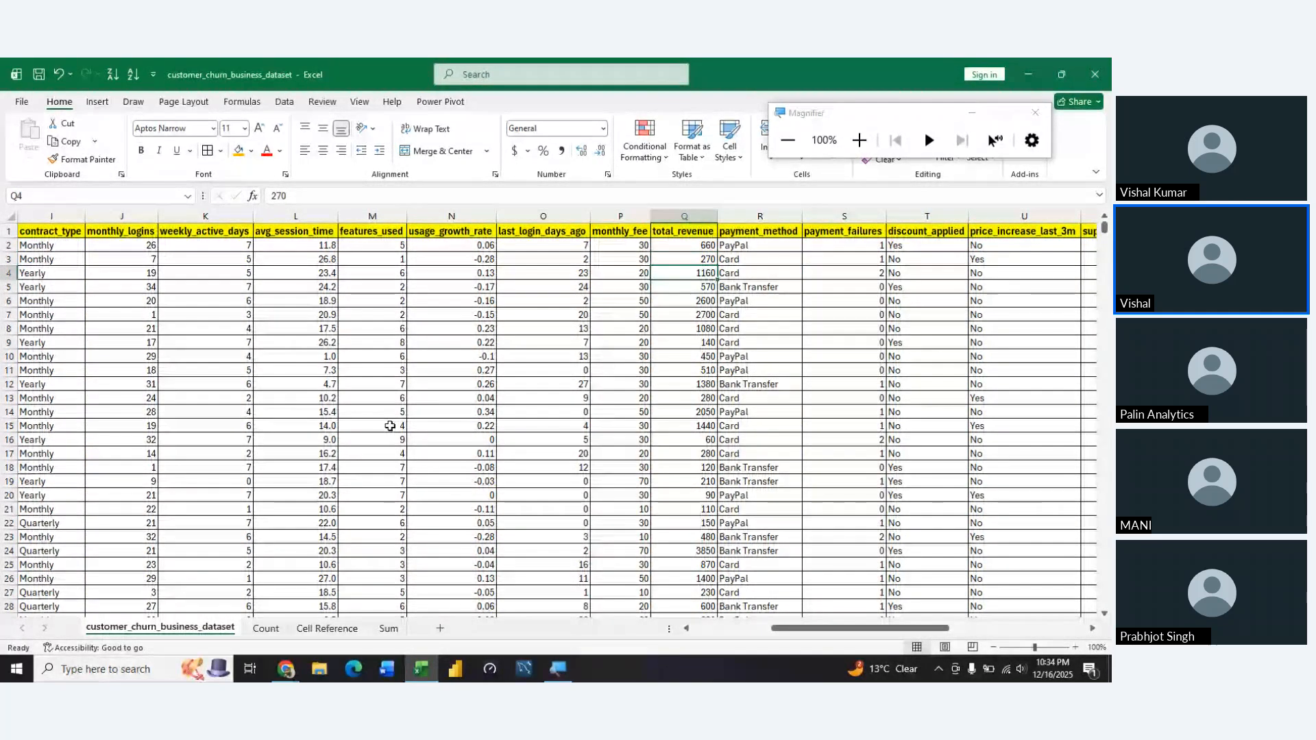
pyautogui.press('Up')
pyautogui.press('Up')
pyautogui.press('Up')
pyautogui.press('Up')
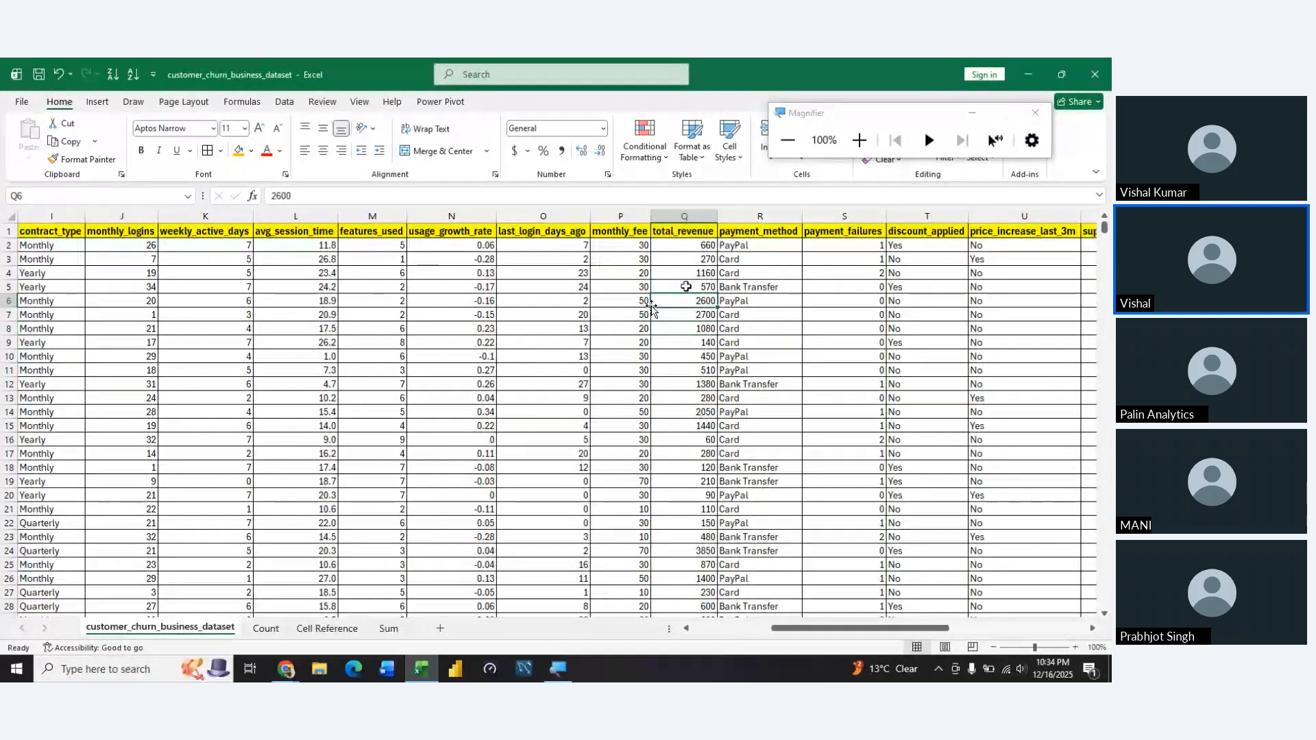
# Enter the label "Total Revenue from all Countries" in cell B7 of the Sum sheet
pyautogui.click(388, 627)
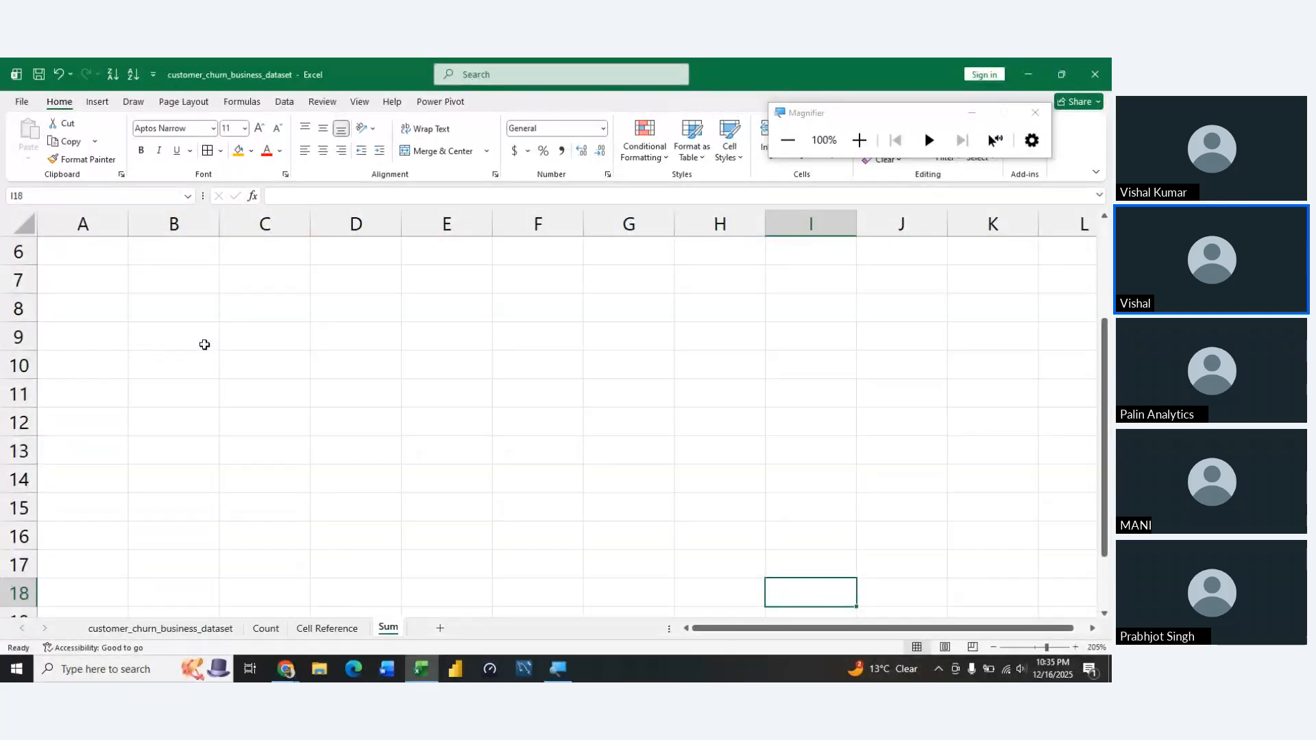
pyautogui.click(166, 273)
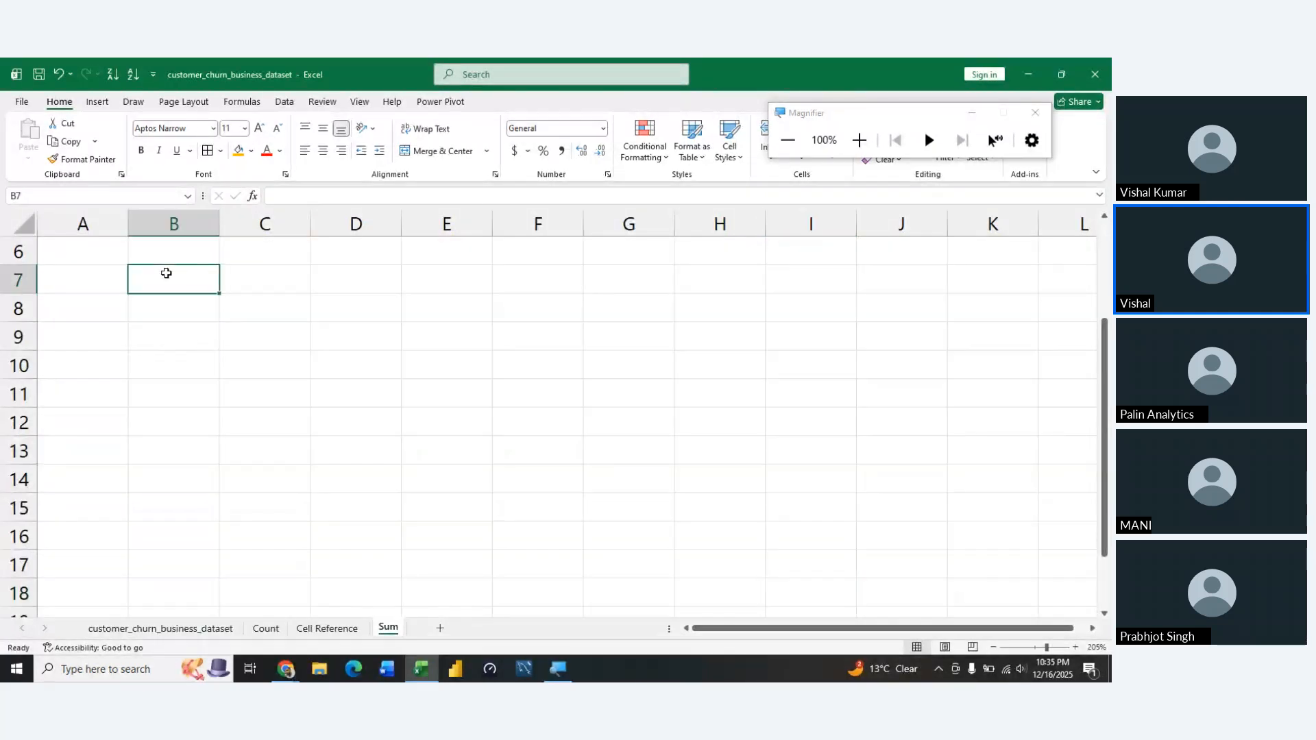
pyautogui.write('Total R')
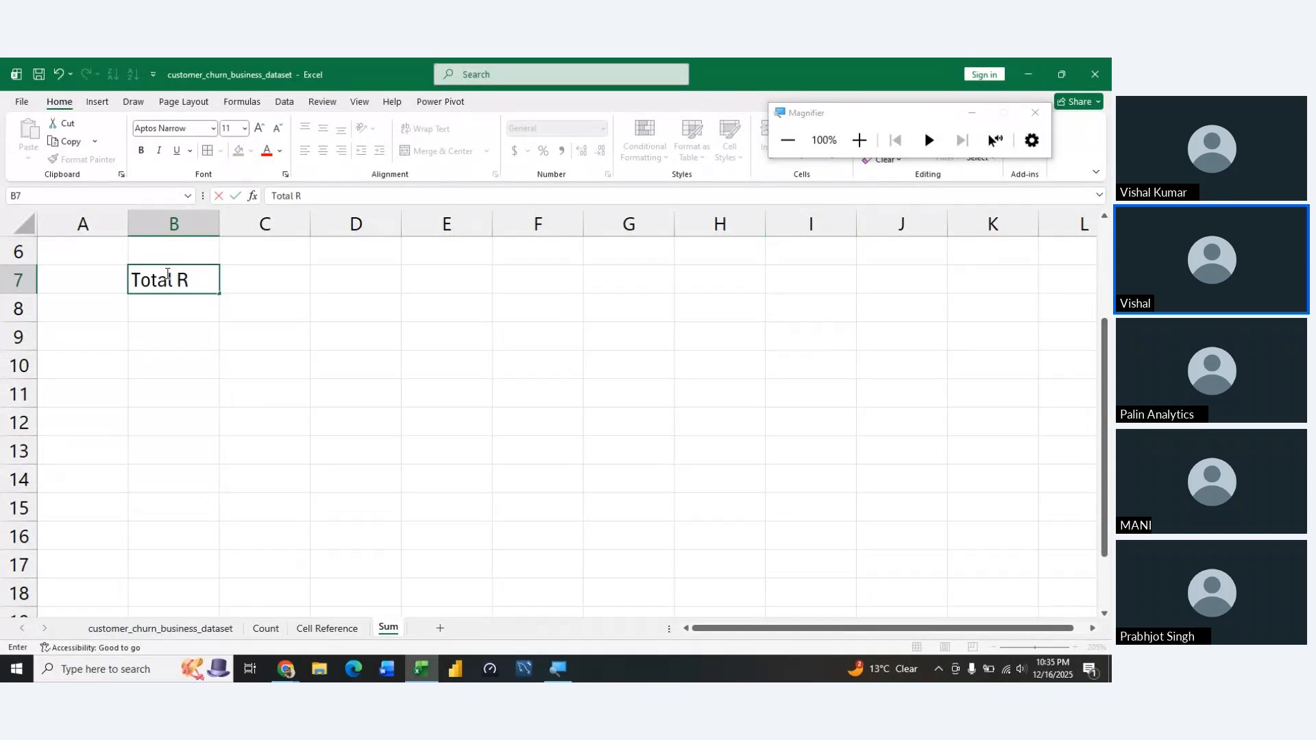
pyautogui.write('evenue freo')
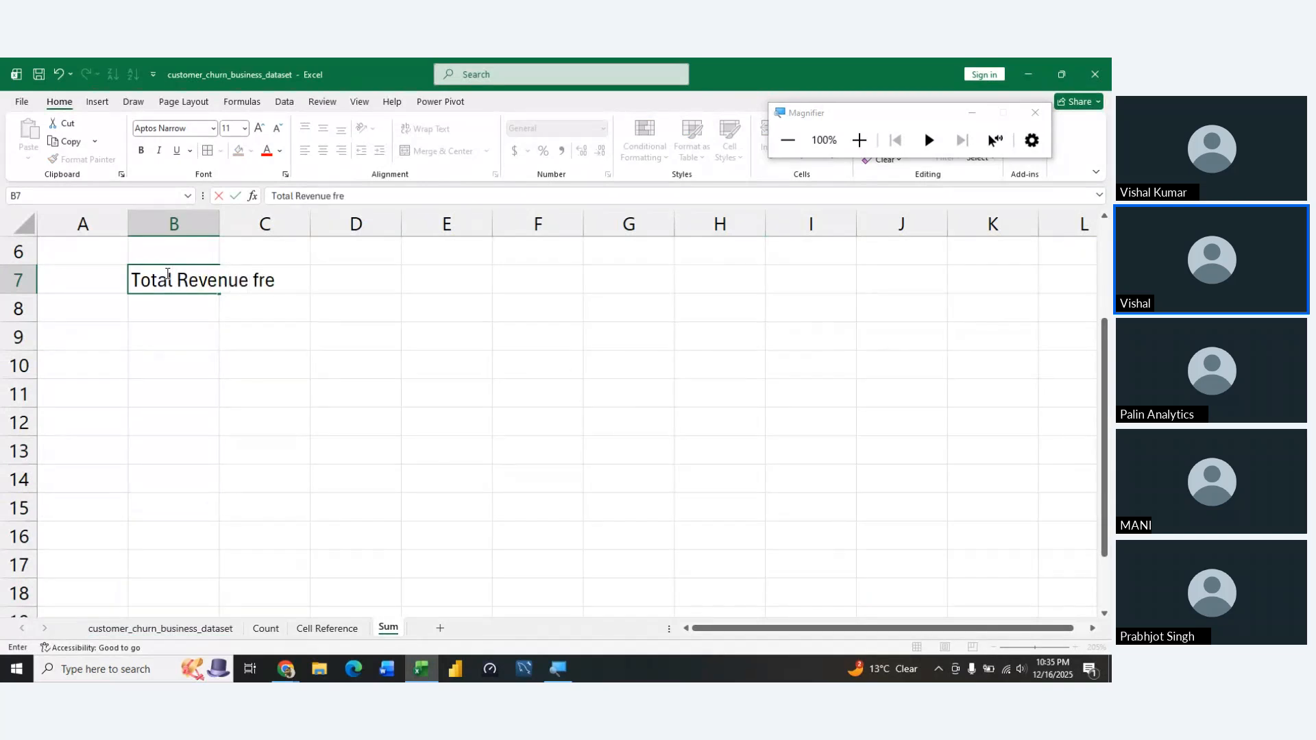
pyautogui.press('BackSpace')
pyautogui.press('BackSpace')
pyautogui.write('om all Coun')
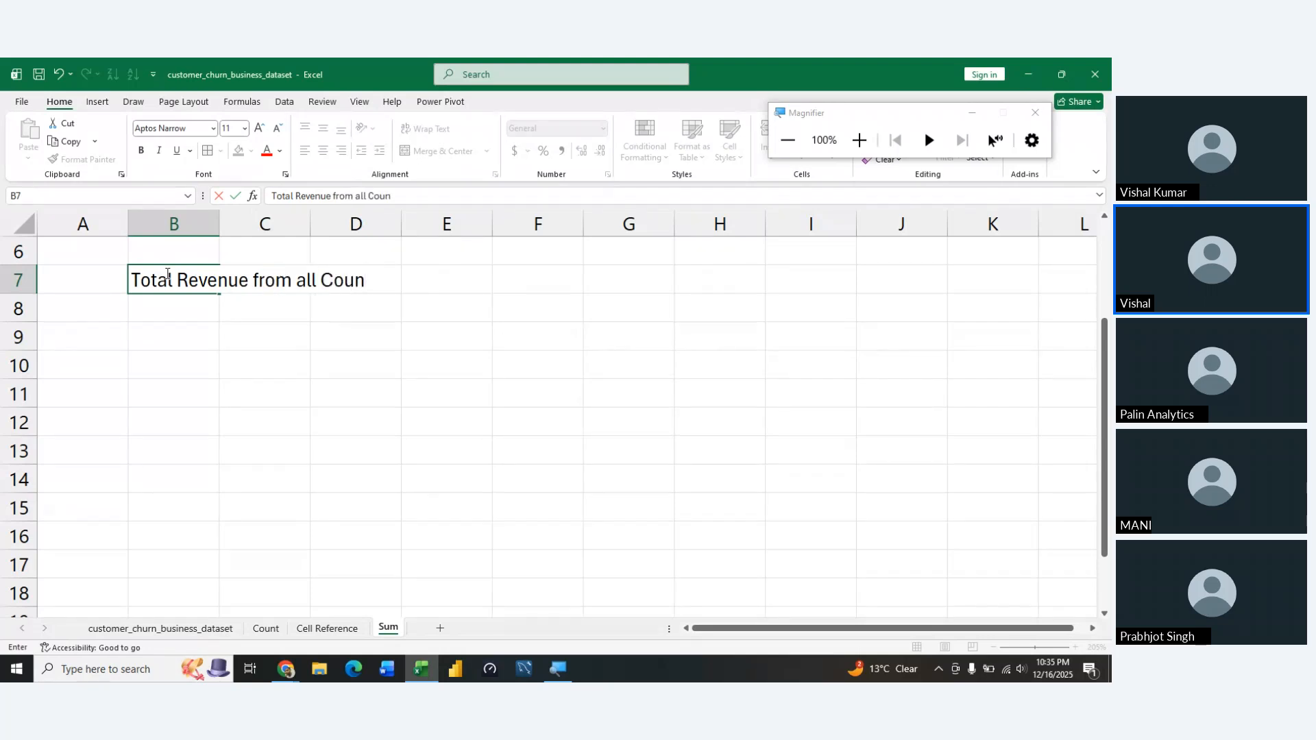
pyautogui.write('tries')
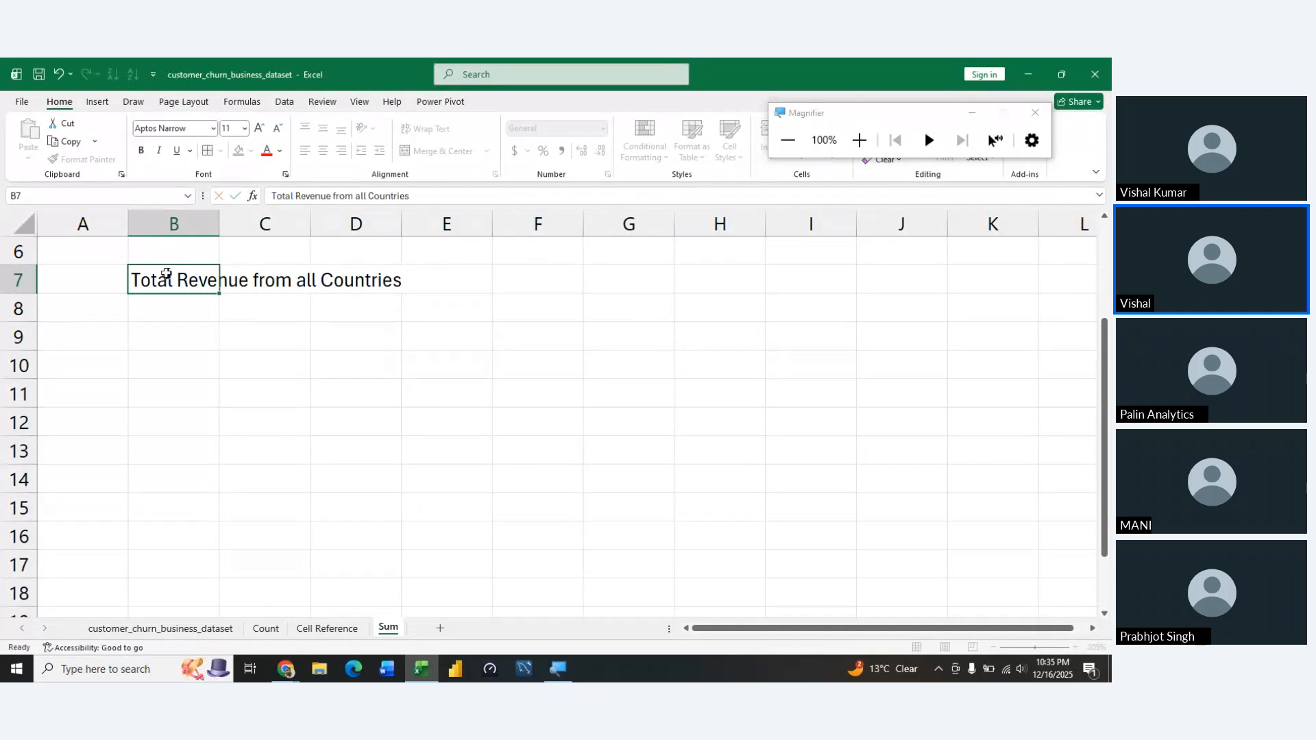
pyautogui.press('Return')
# Autofit column B to the label in B7 and make the label bold
pyautogui.click(166, 273)
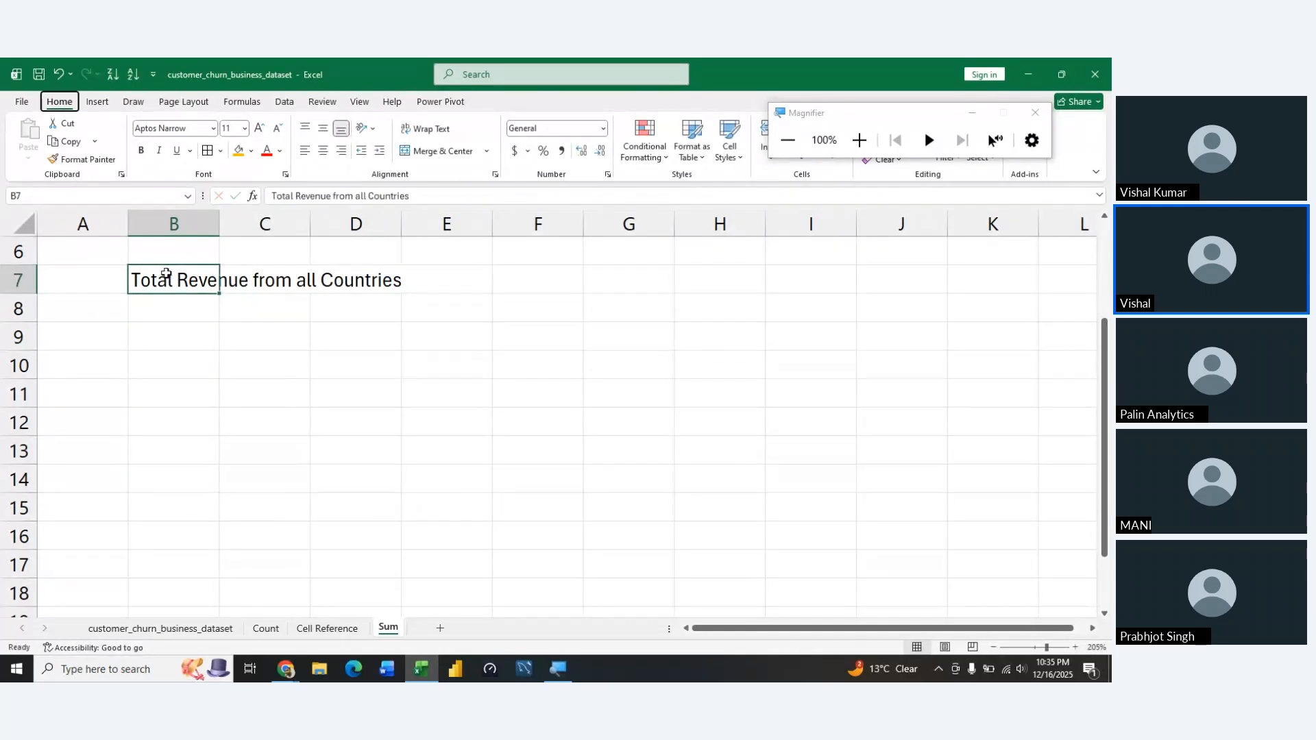
pyautogui.hotkey('alt', 'h')
pyautogui.press('o')
pyautogui.press('i')
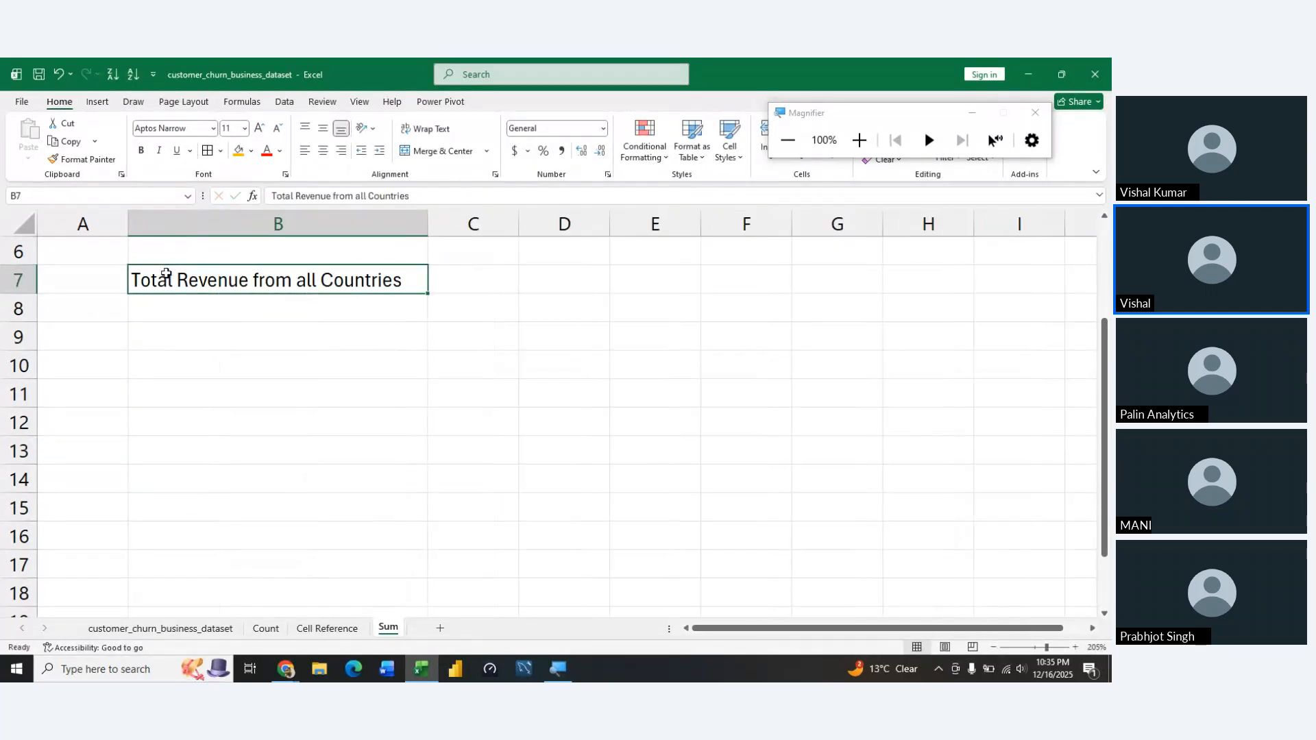
pyautogui.hotkey('ctrl', 'b')
pyautogui.press('Right')
pyautogui.press('Left')
# Enter a SUM formula in C7 over the dataset's total_revenue values, with the absolute range $Q$2:$Q$10001
pyautogui.press('Right')
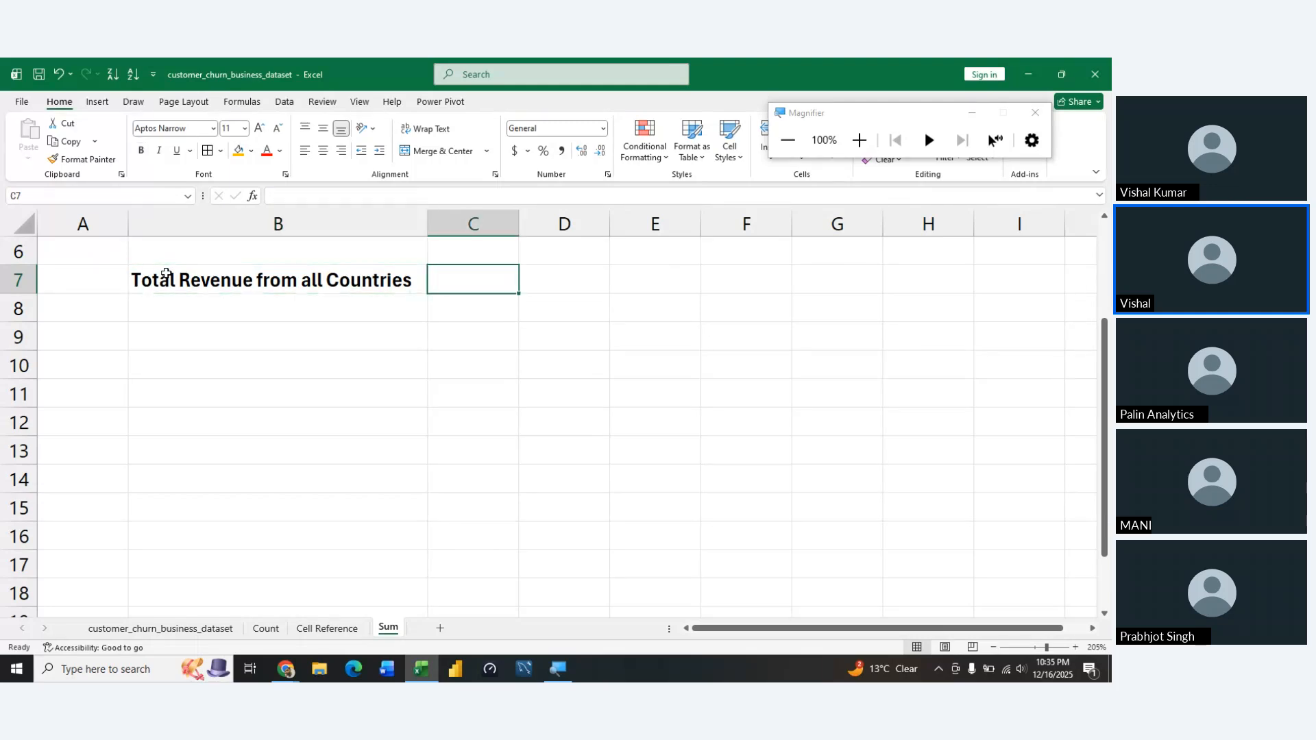
pyautogui.write('=')
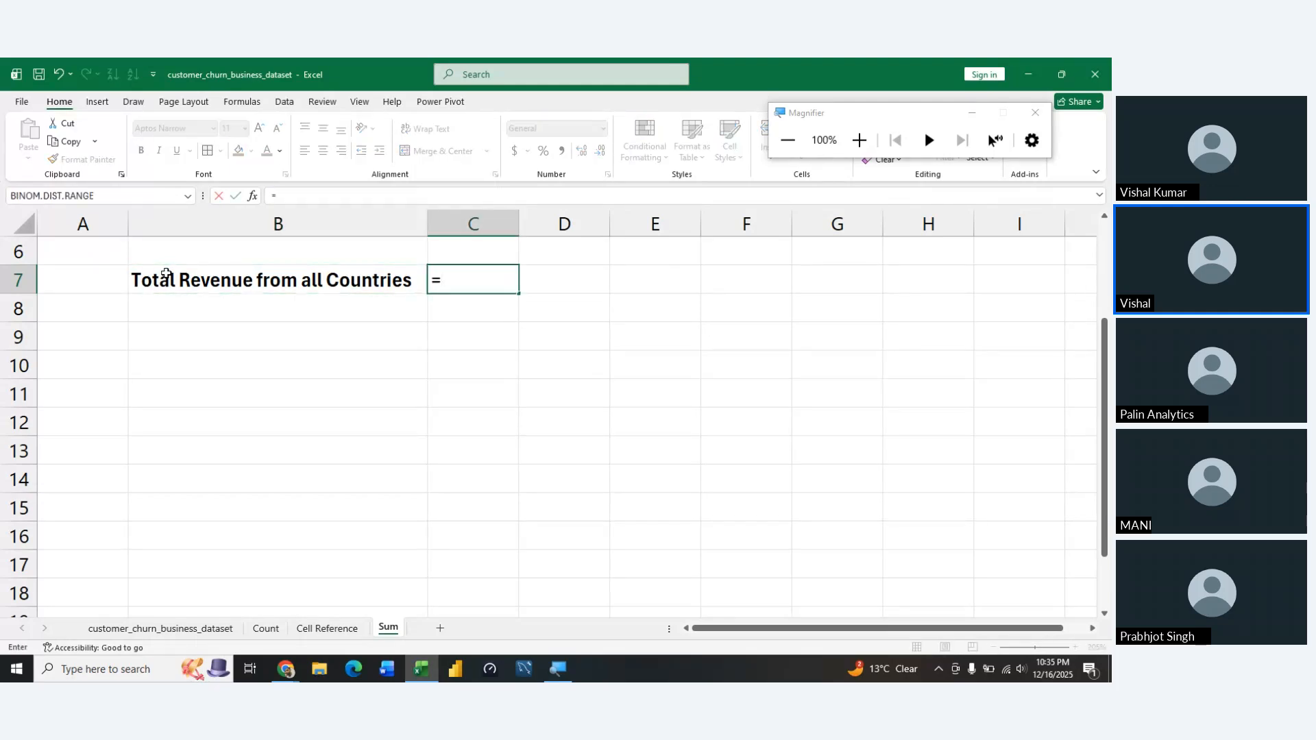
pyautogui.write('sum')
pyautogui.press('Tab')
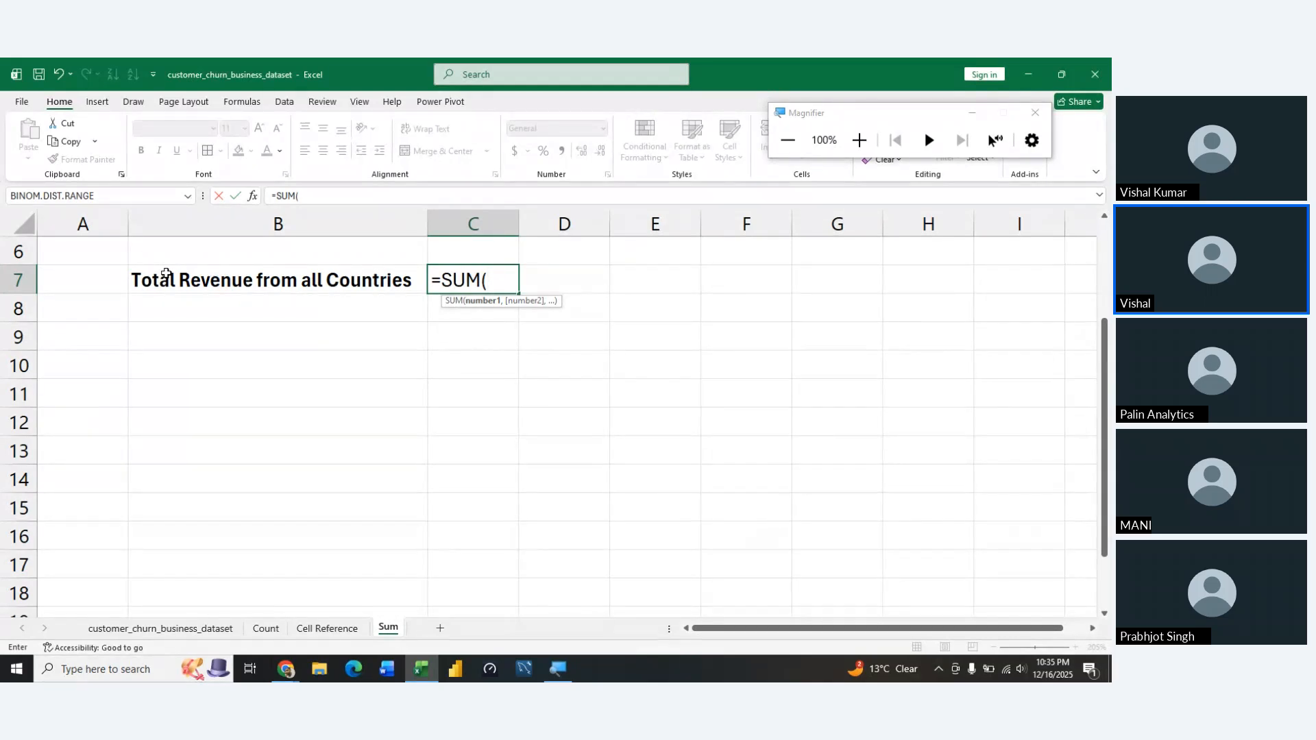
pyautogui.hotkey('ctrl', 'pageup')
pyautogui.hotkey('ctrl', 'pageup')
pyautogui.hotkey('ctrl', 'pageup')
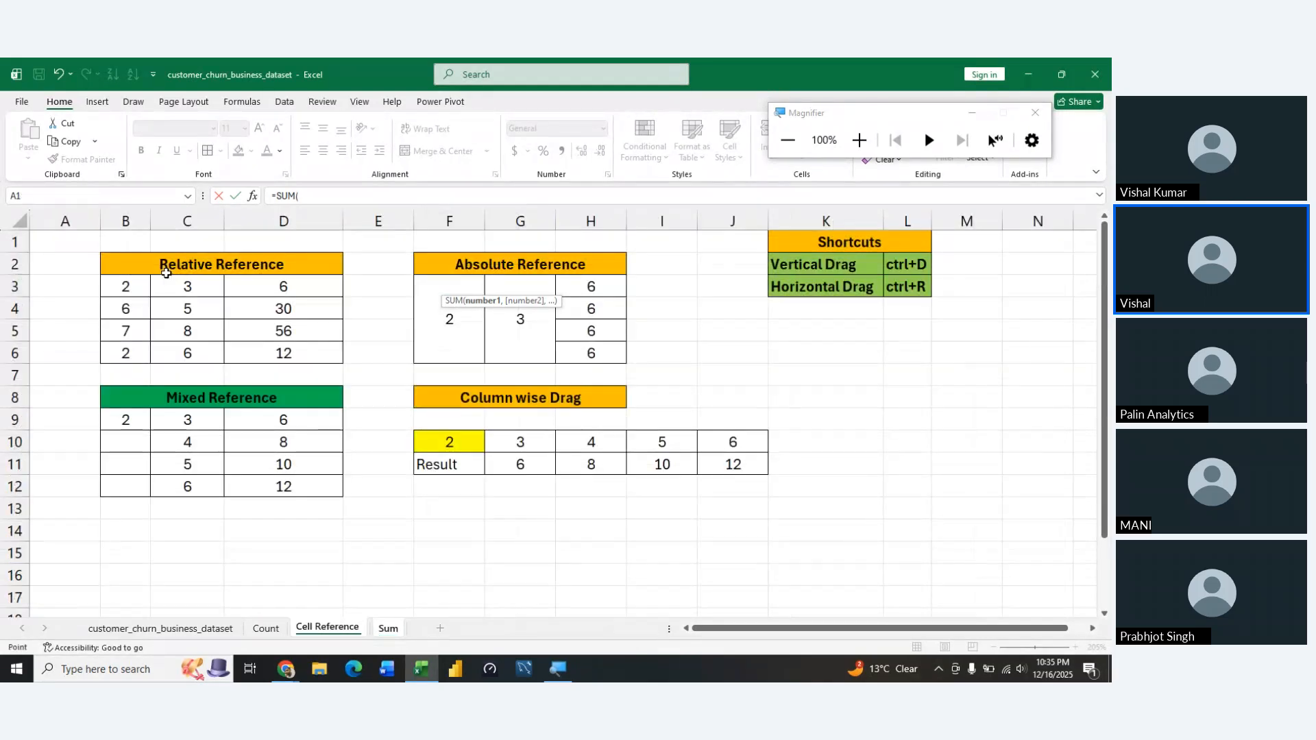
pyautogui.press('Right')
pyautogui.press('Right')
pyautogui.press('Right')
pyautogui.press('Right')
pyautogui.press('Right')
pyautogui.press('Right')
pyautogui.press('Right')
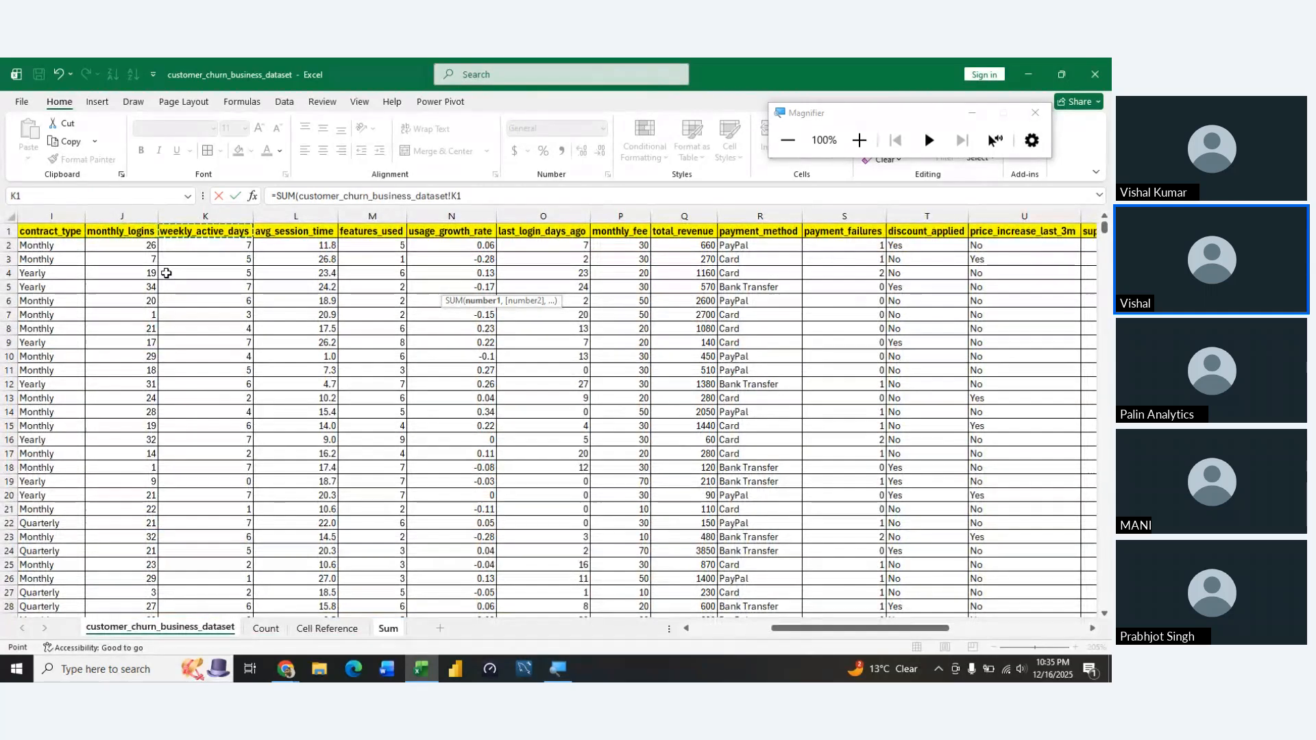
pyautogui.press('Right')
pyautogui.press('Down')
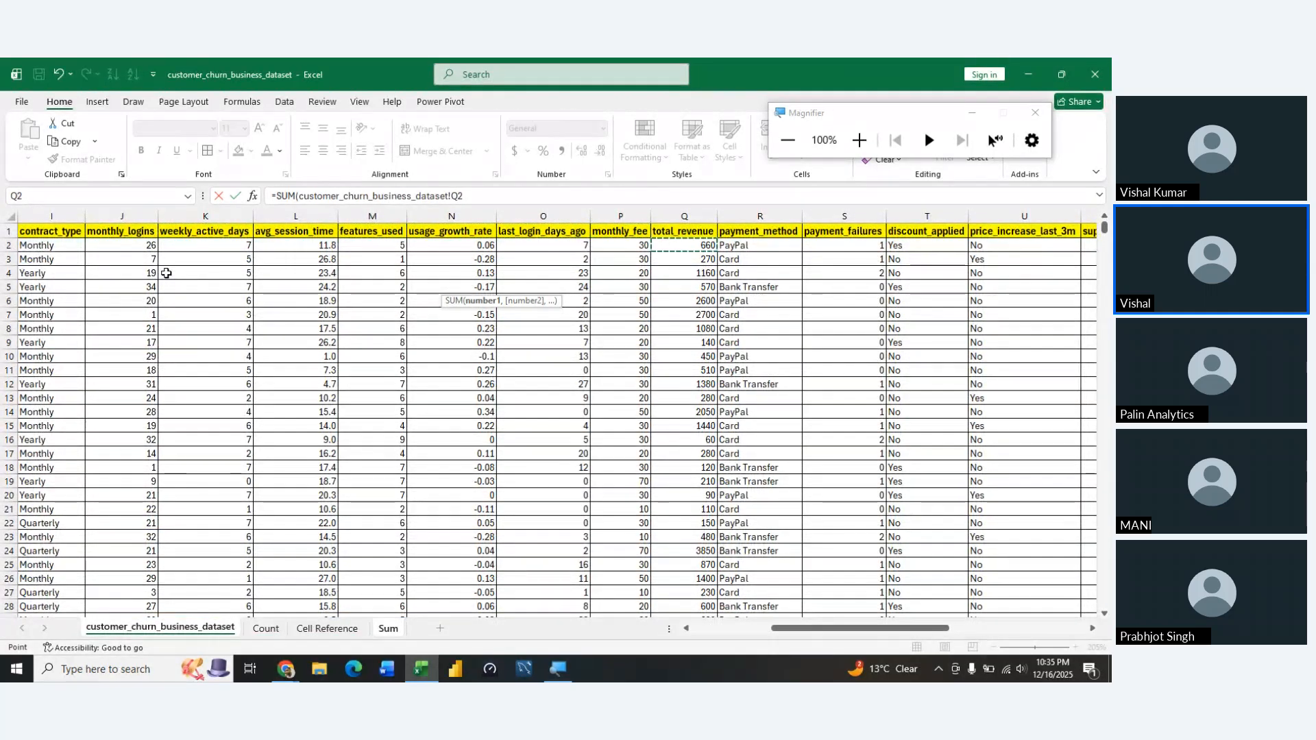
pyautogui.hotkey('ctrl', 'shift', 'Down')
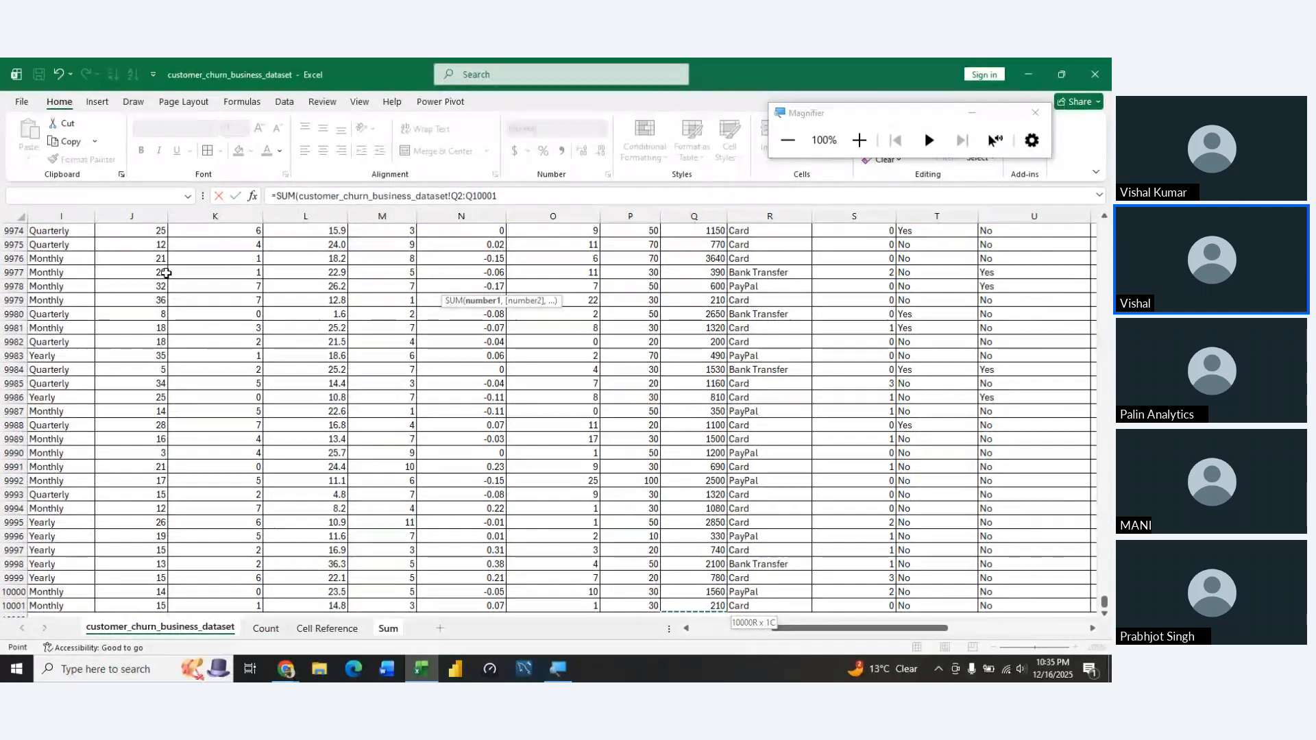
pyautogui.press('F4')
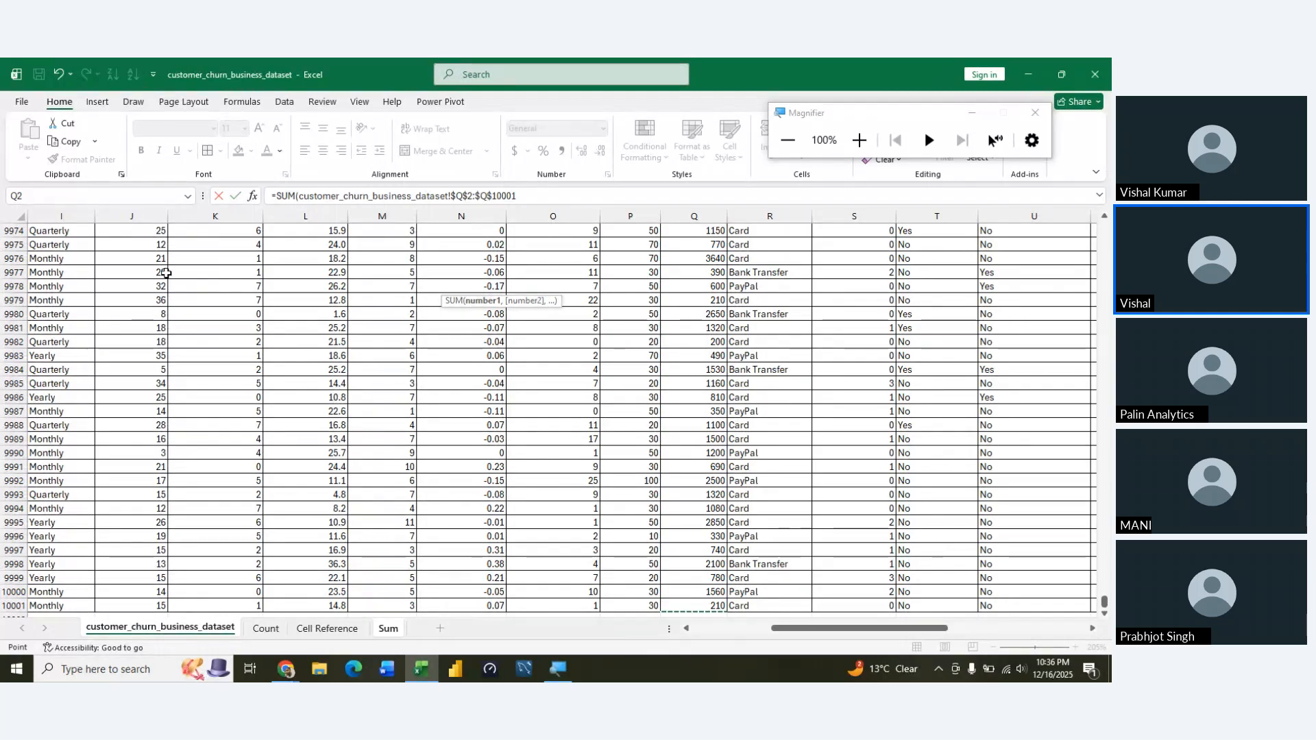
pyautogui.press('Return')
pyautogui.press('Up')
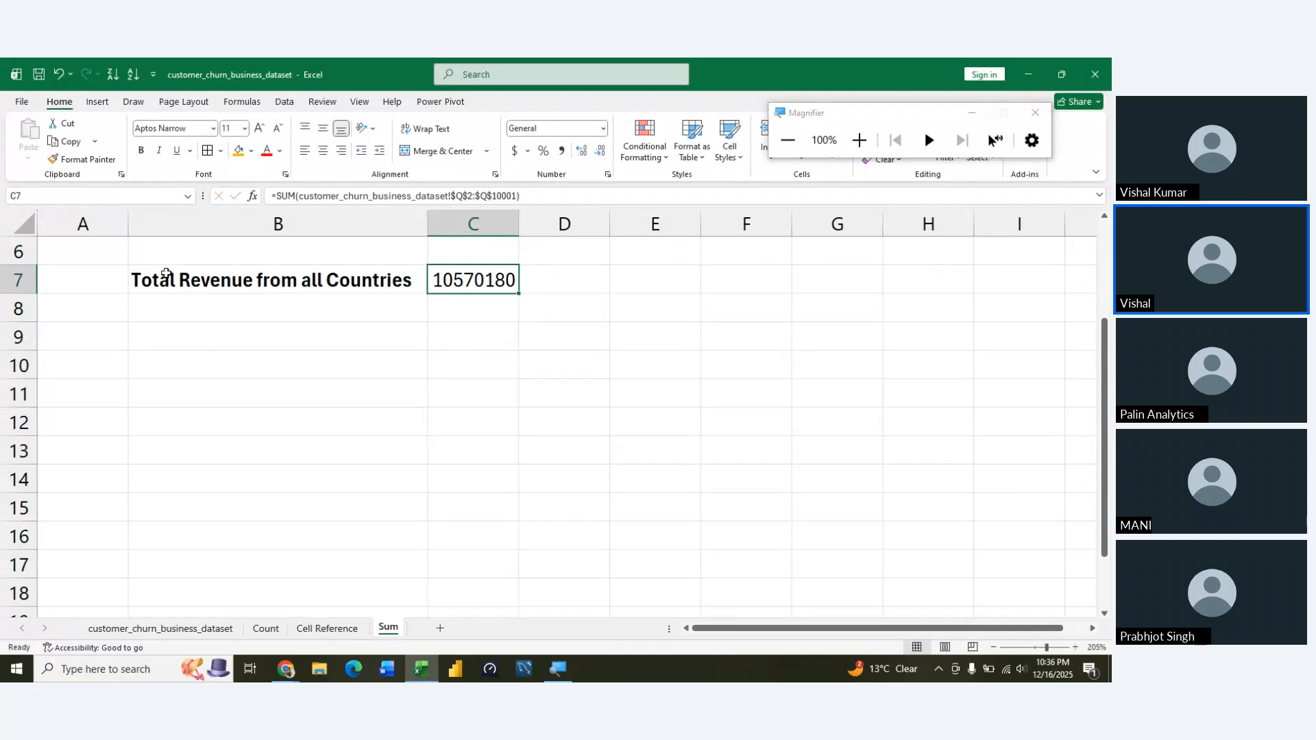
# Format the total in C7 as Currency with the $ symbol and two decimal places
pyautogui.hotkey('ctrl', '1')
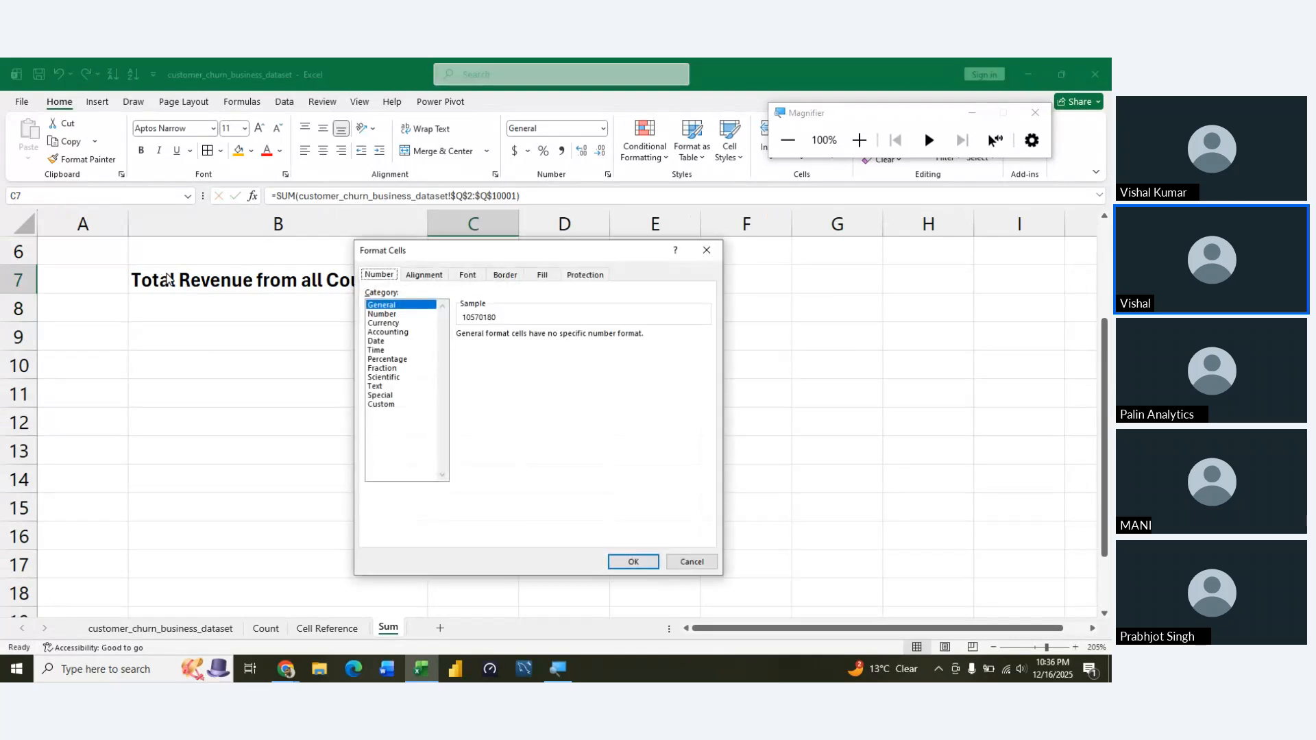
pyautogui.click(396, 323)
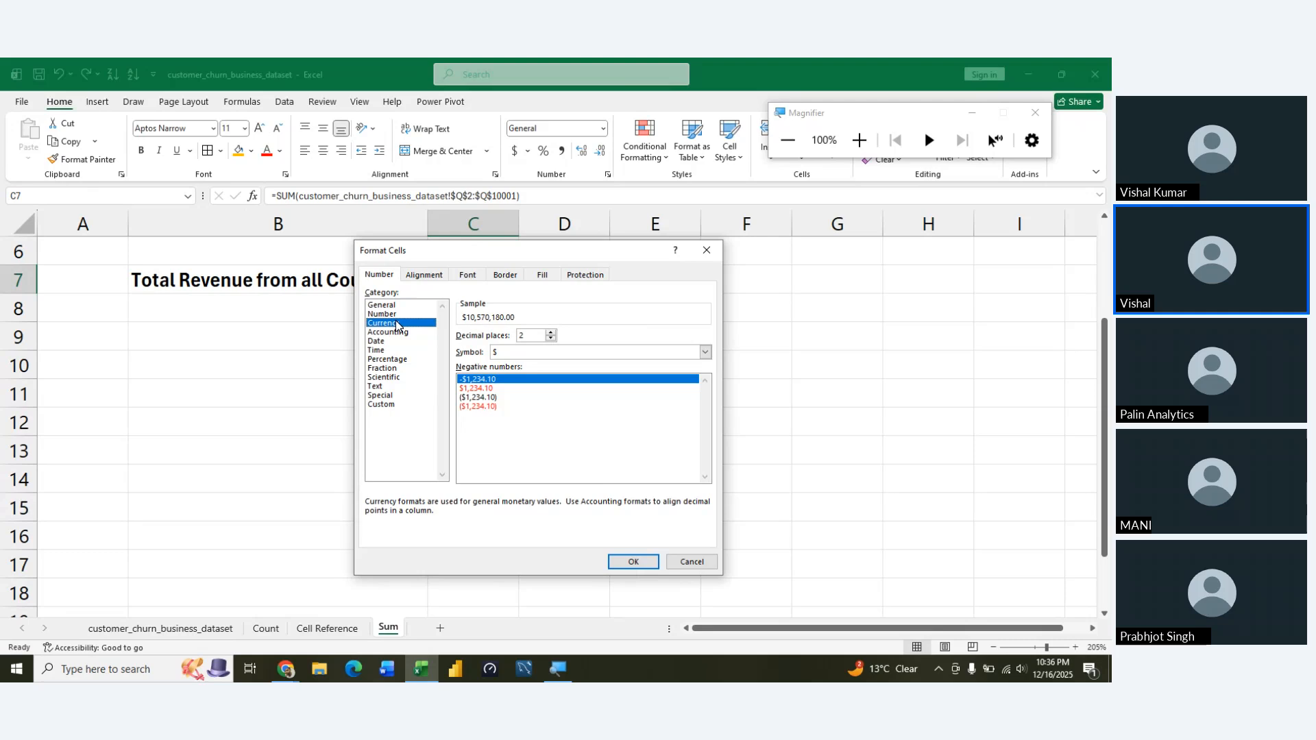
pyautogui.click(632, 562)
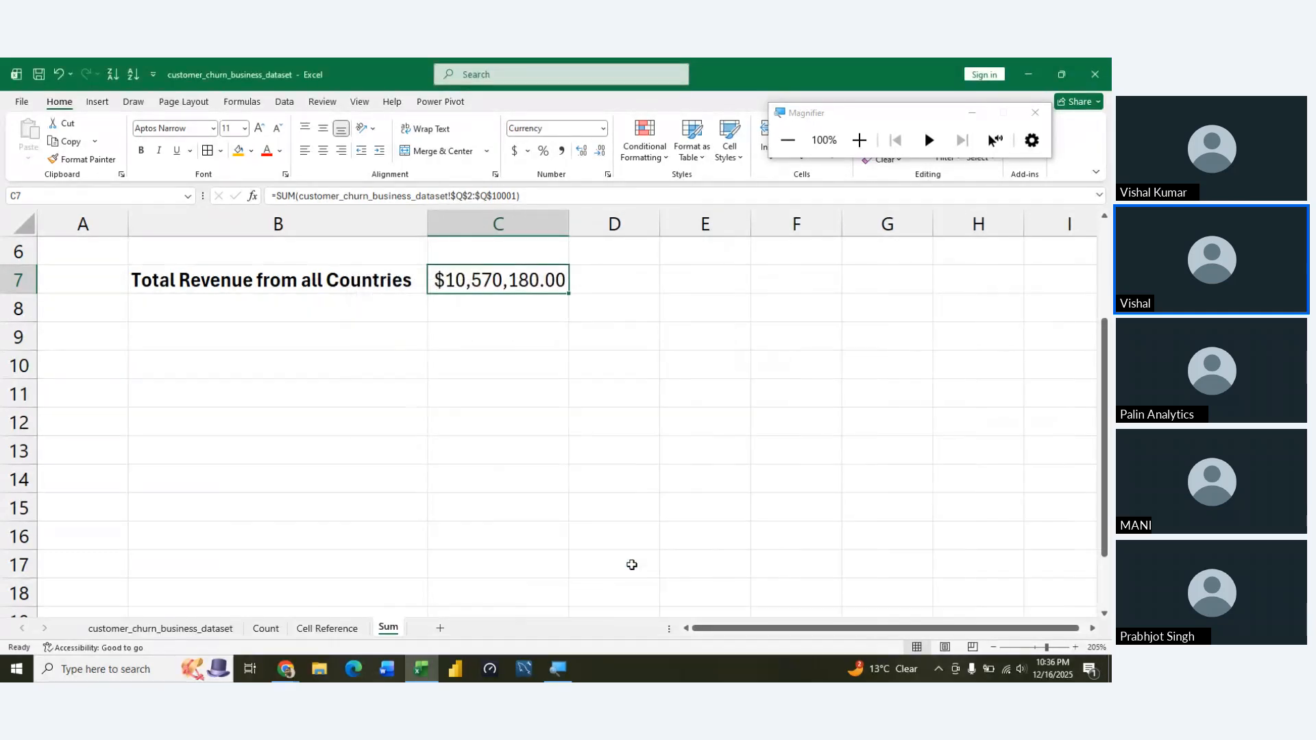
pyautogui.click(414, 405)
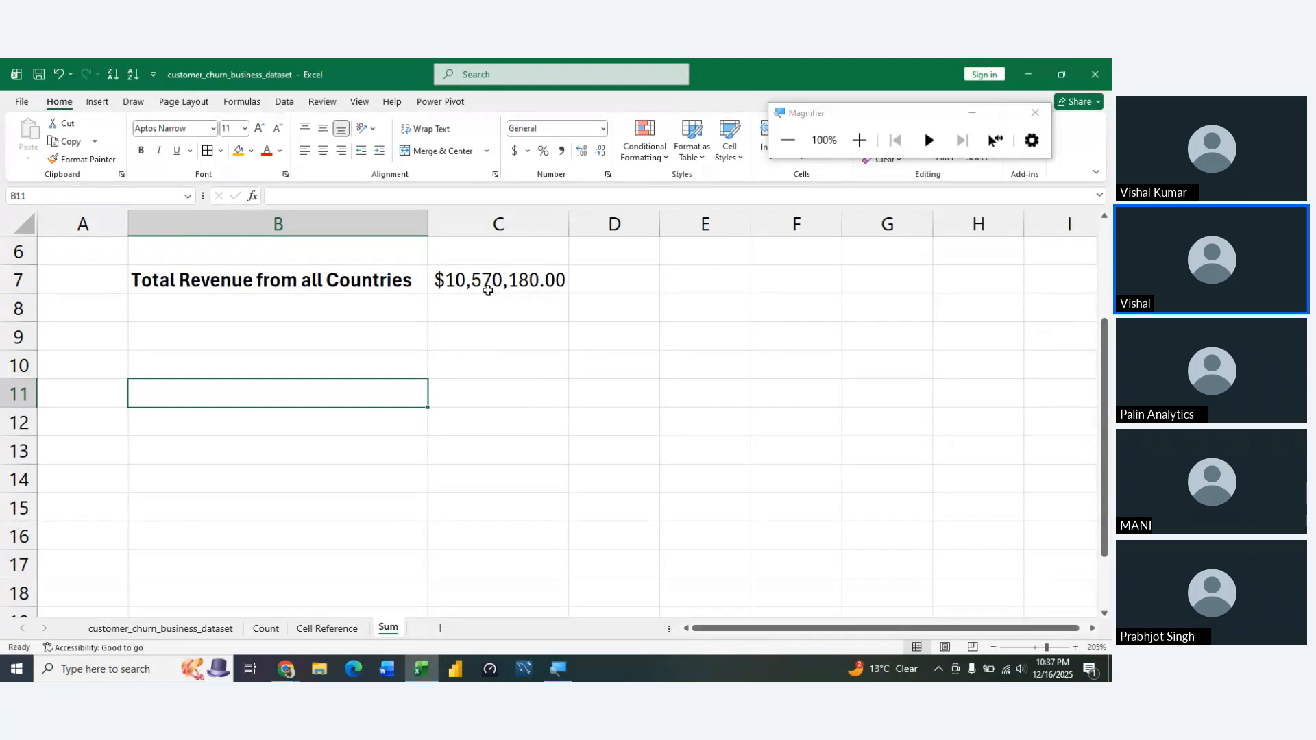
# Add borders around the label and total cells B7:C7
pyautogui.click(438, 372)
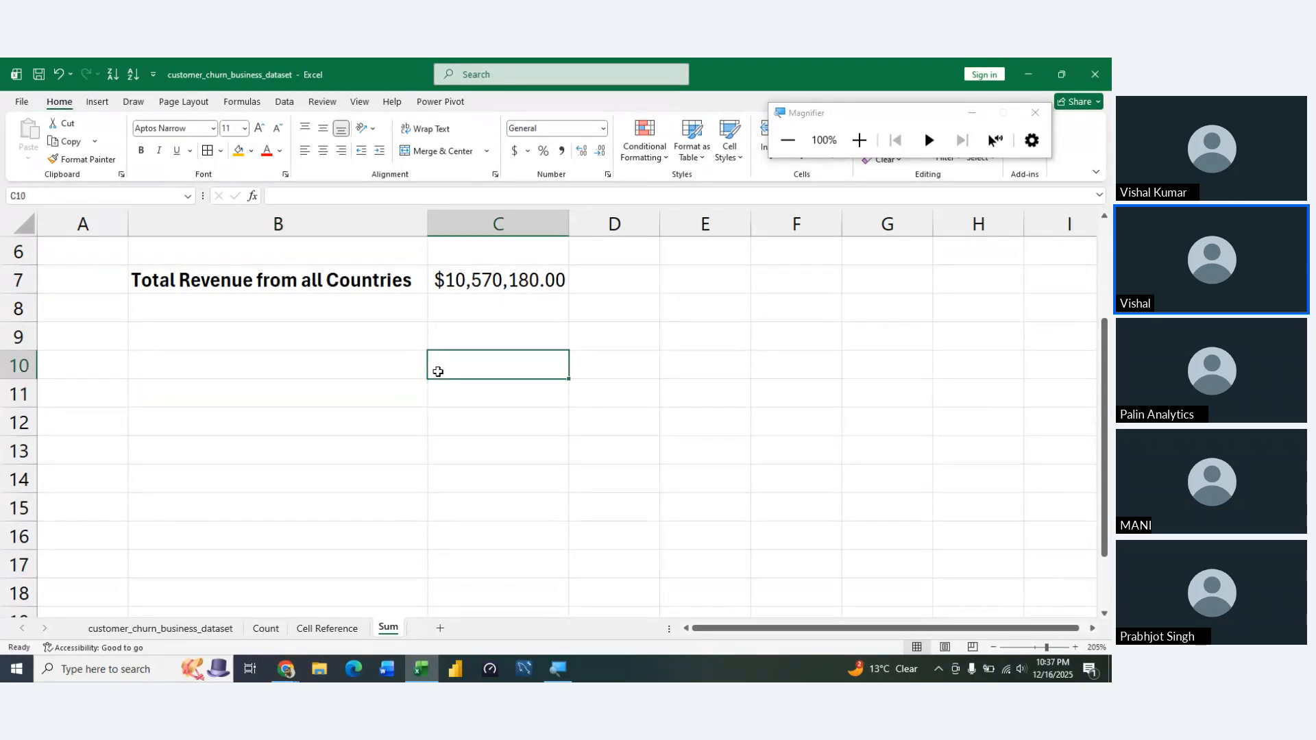
pyautogui.hotkey('ctrl', 'Up')
pyautogui.press('Left')
pyautogui.hotkey('shift', 'Right')
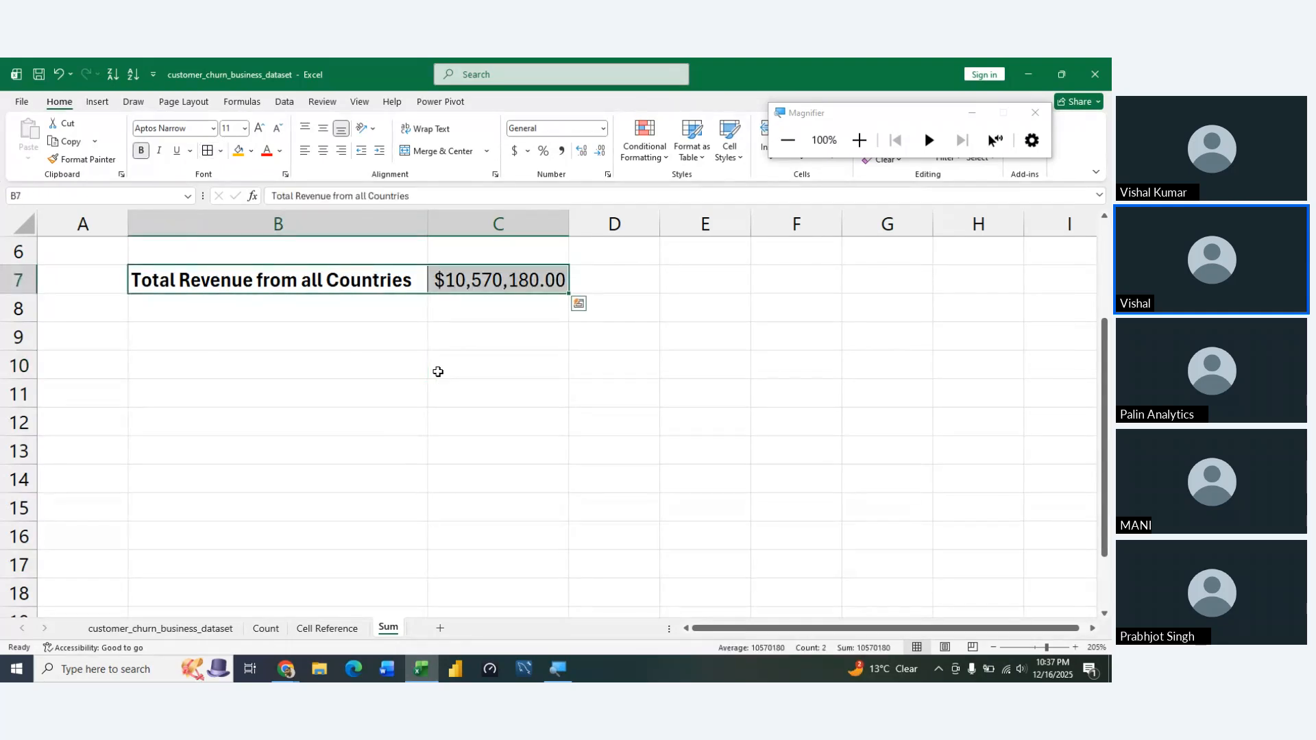
pyautogui.press('Left')
pyautogui.press('Down')
pyautogui.press('Right')
pyautogui.press('Up')
# Fill the "Total Revenue from all Countries" label cell B7 with the pink theme colour
pyautogui.press('alt')
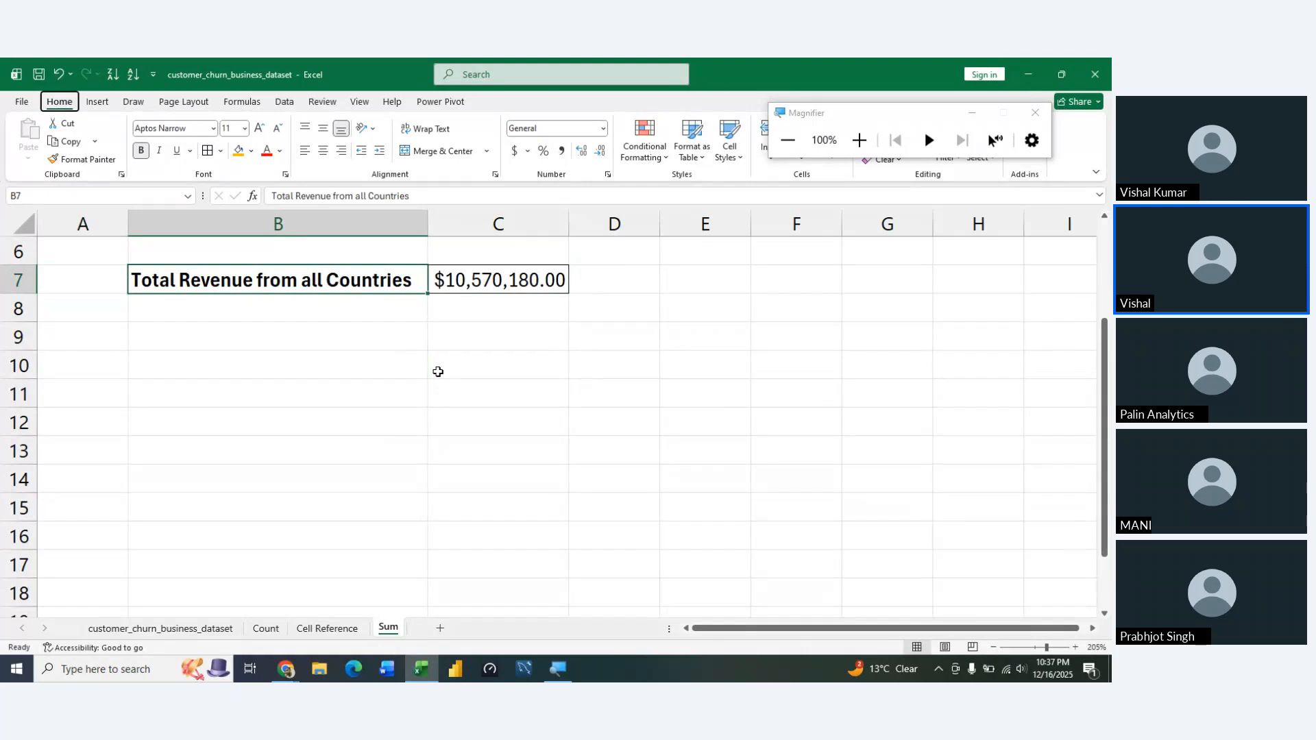
pyautogui.press('h')
pyautogui.press('h')
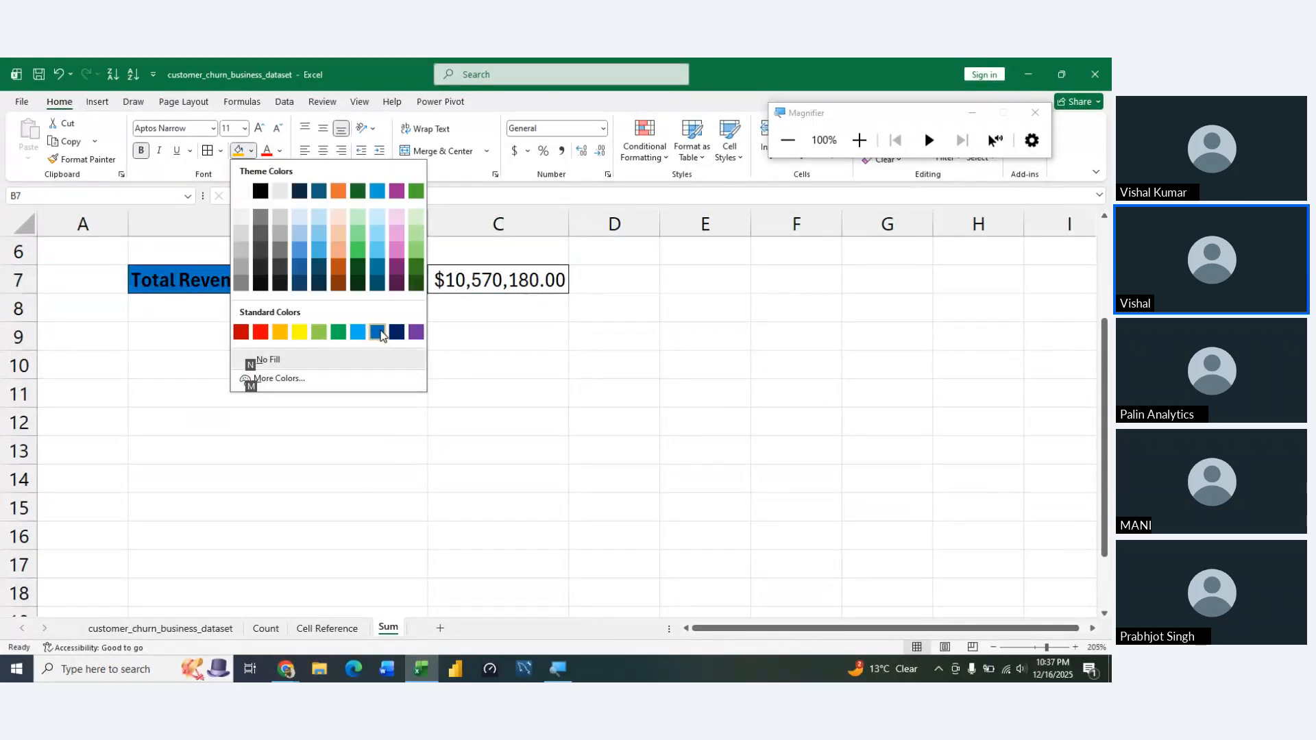
pyautogui.click(392, 254)
# Enter the headers "Country" in B9 and "Total Revenue" in C9
pyautogui.click(306, 405)
pyautogui.press('Up')
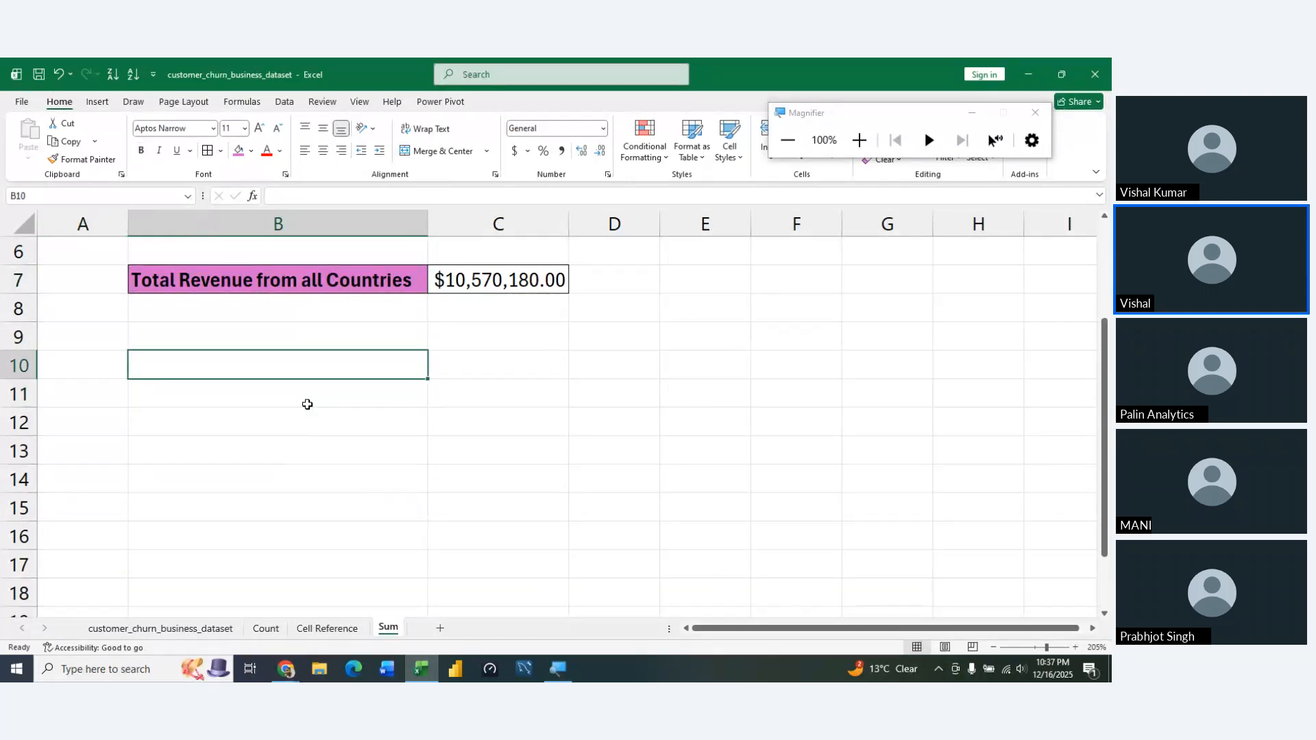
pyautogui.press('Up')
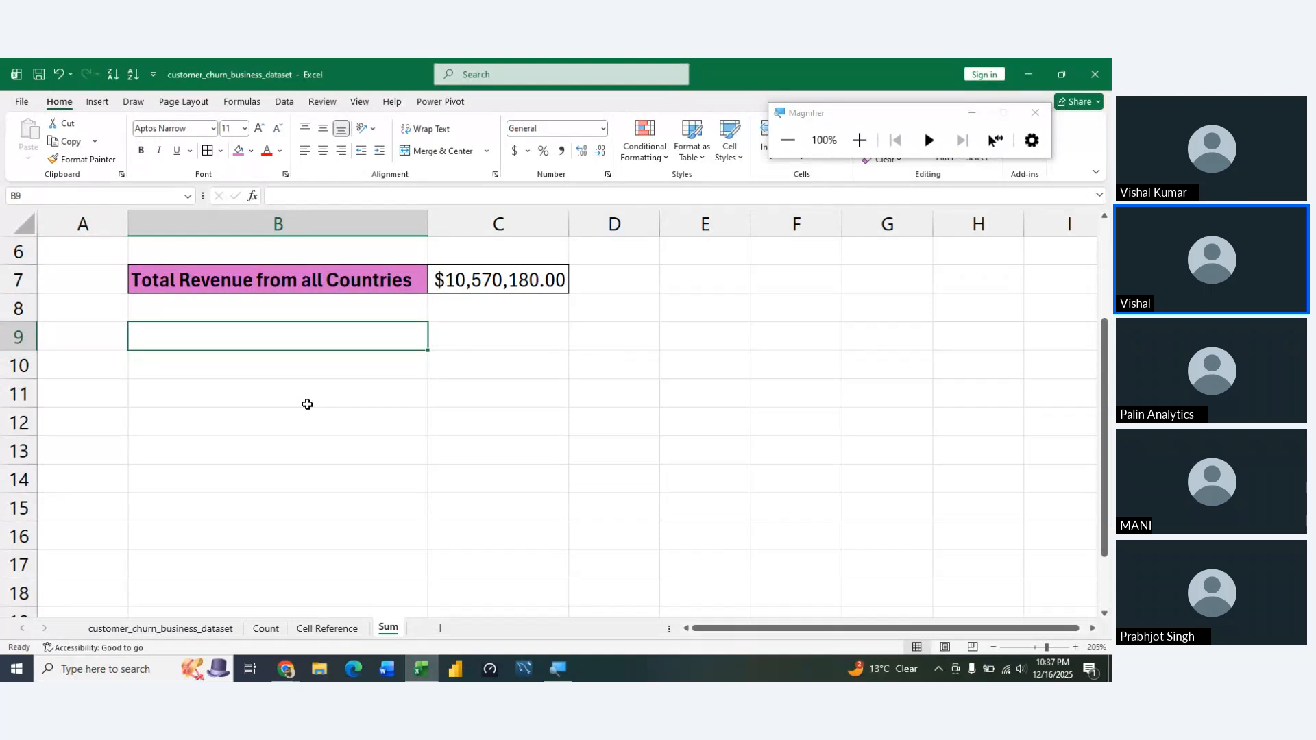
pyautogui.write('Country')
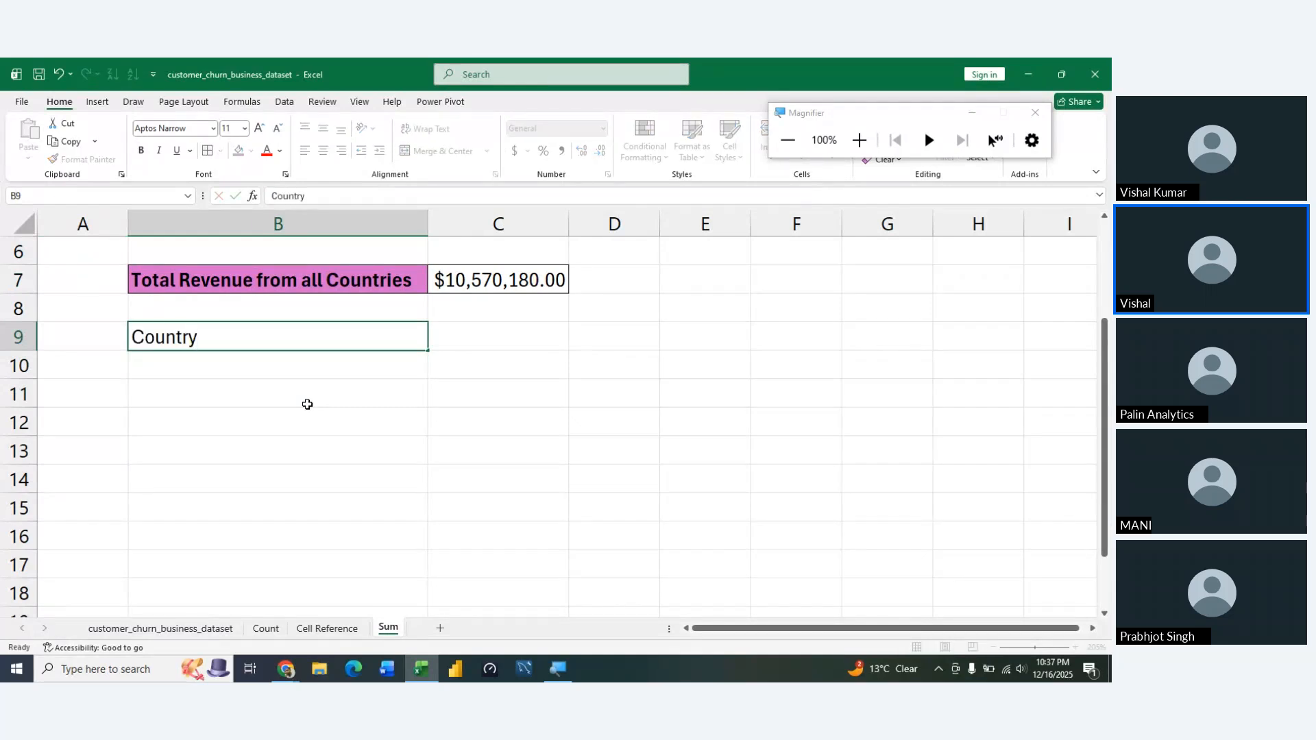
pyautogui.press('Tab')
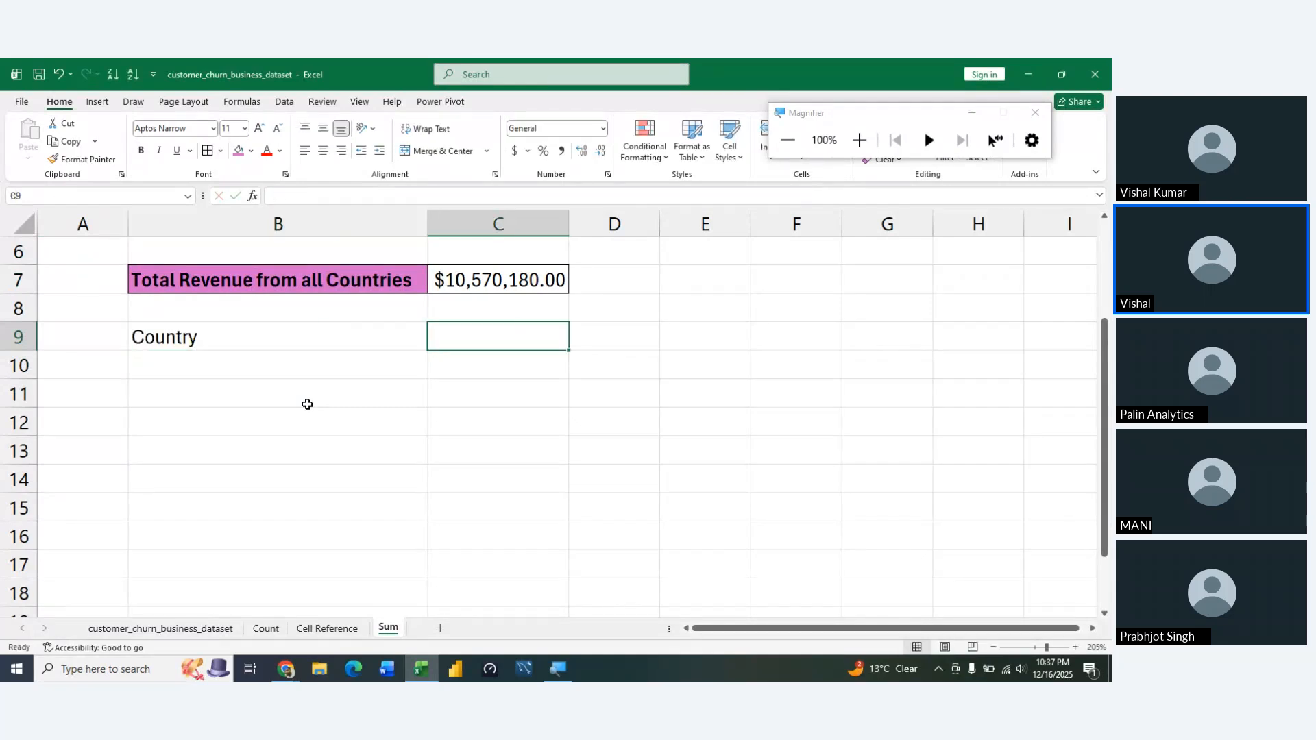
pyautogui.write('Total ')
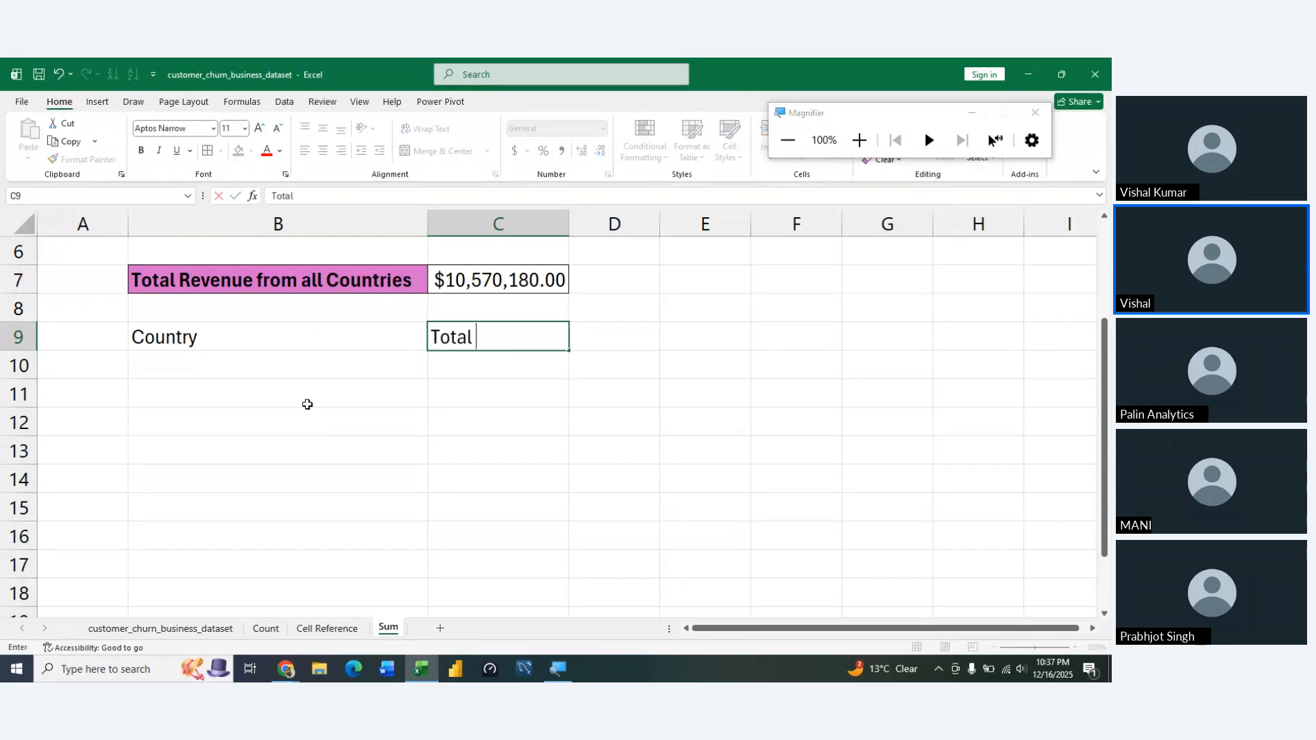
pyautogui.write('Revenue')
pyautogui.press('Return')
pyautogui.press('Up')
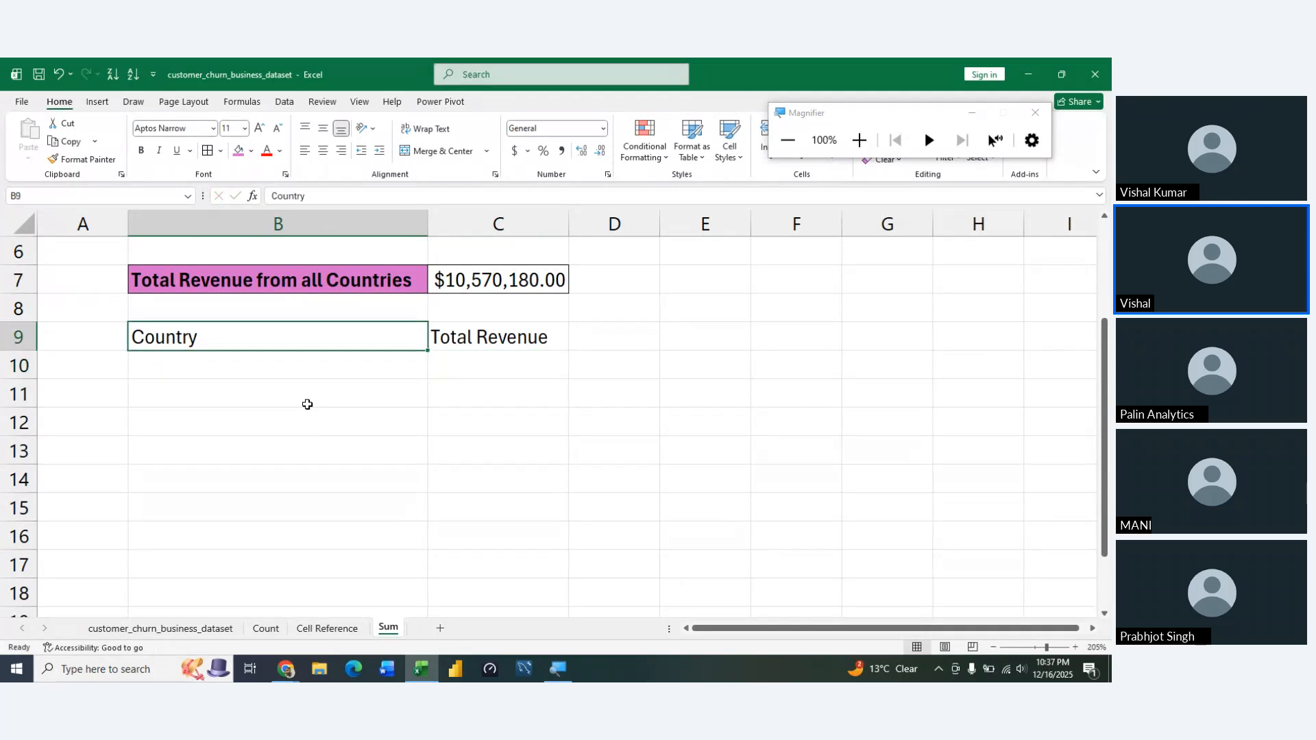
# Make the headers in B9:C9 bold and add borders around both cells
pyautogui.hotkey('shift', 'Right')
pyautogui.hotkey('ctrl', 'b')
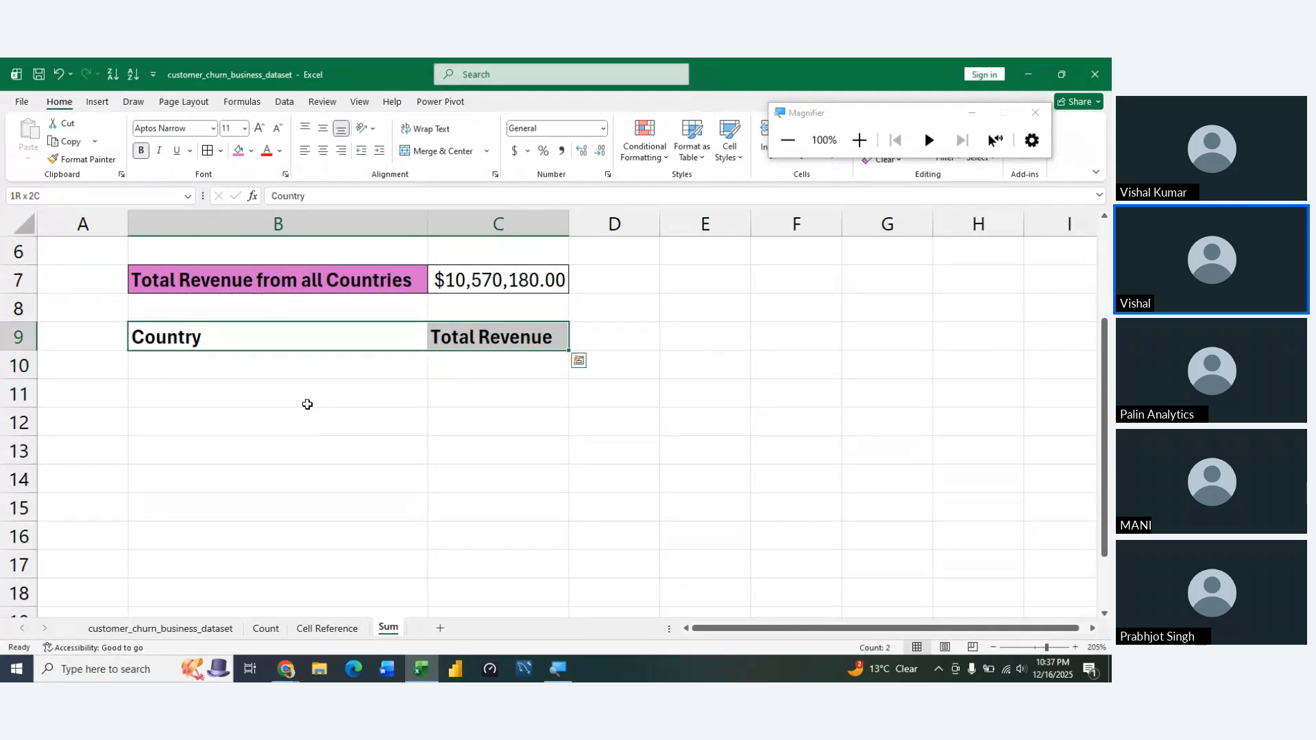
pyautogui.press('Down')
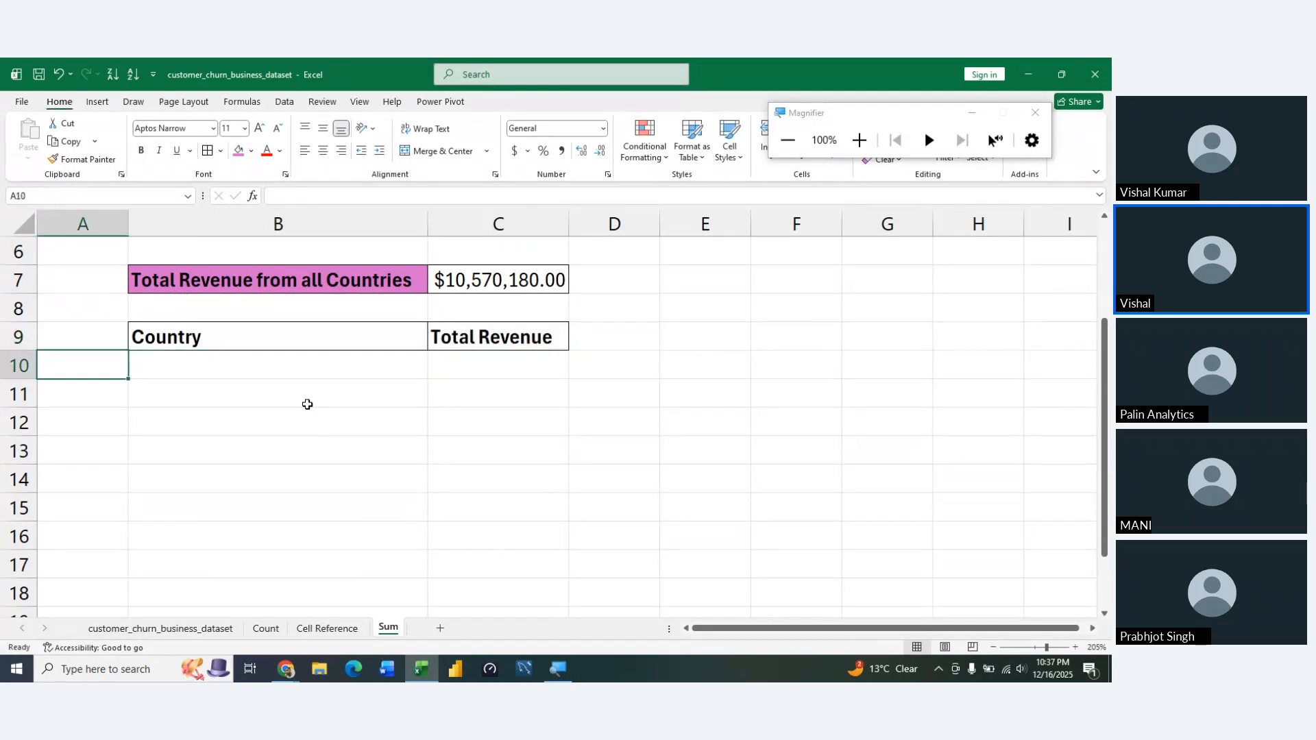
pyautogui.write('=un')
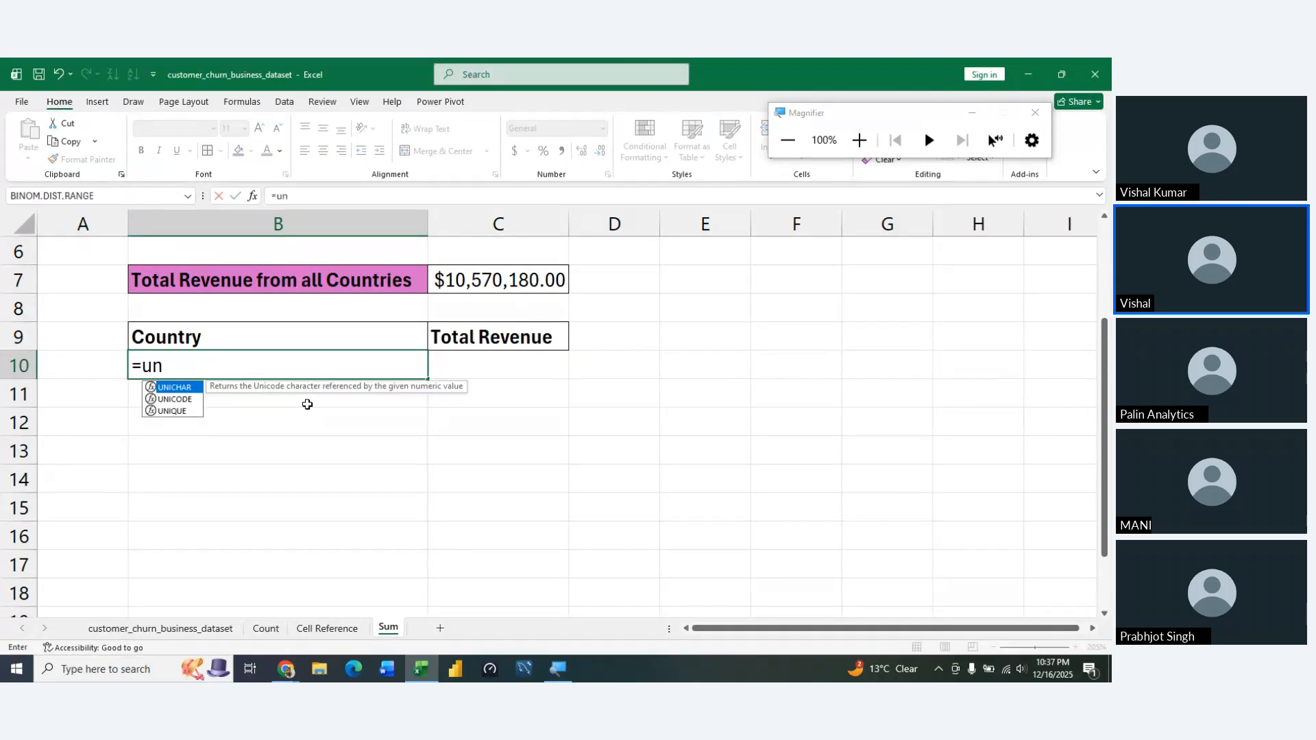
pyautogui.press('BackSpace')
pyautogui.press('BackSpace')
pyautogui.press('BackSpace')
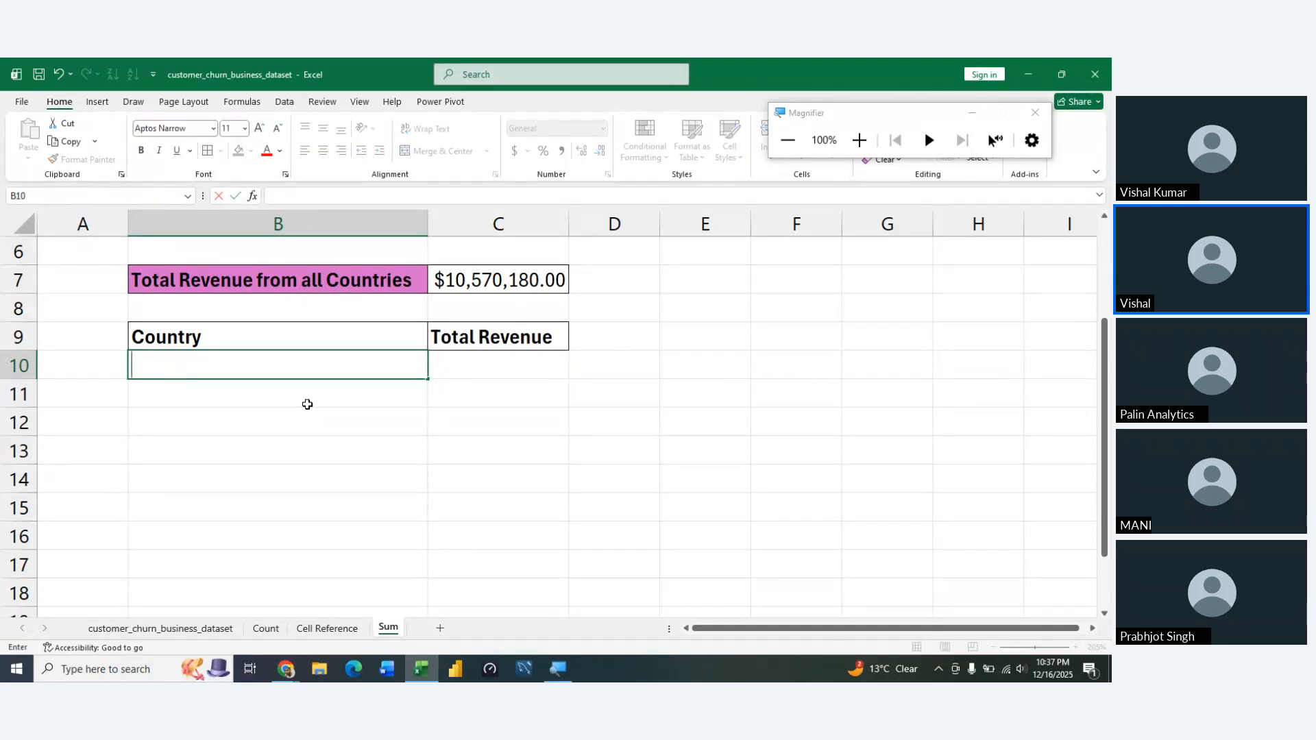
# Switch to the Count sheet and go to the last country, B13, in the Total Customer table
pyautogui.hotkey('ctrl', 'pageup')
pyautogui.hotkey('ctrl', 'pageup')
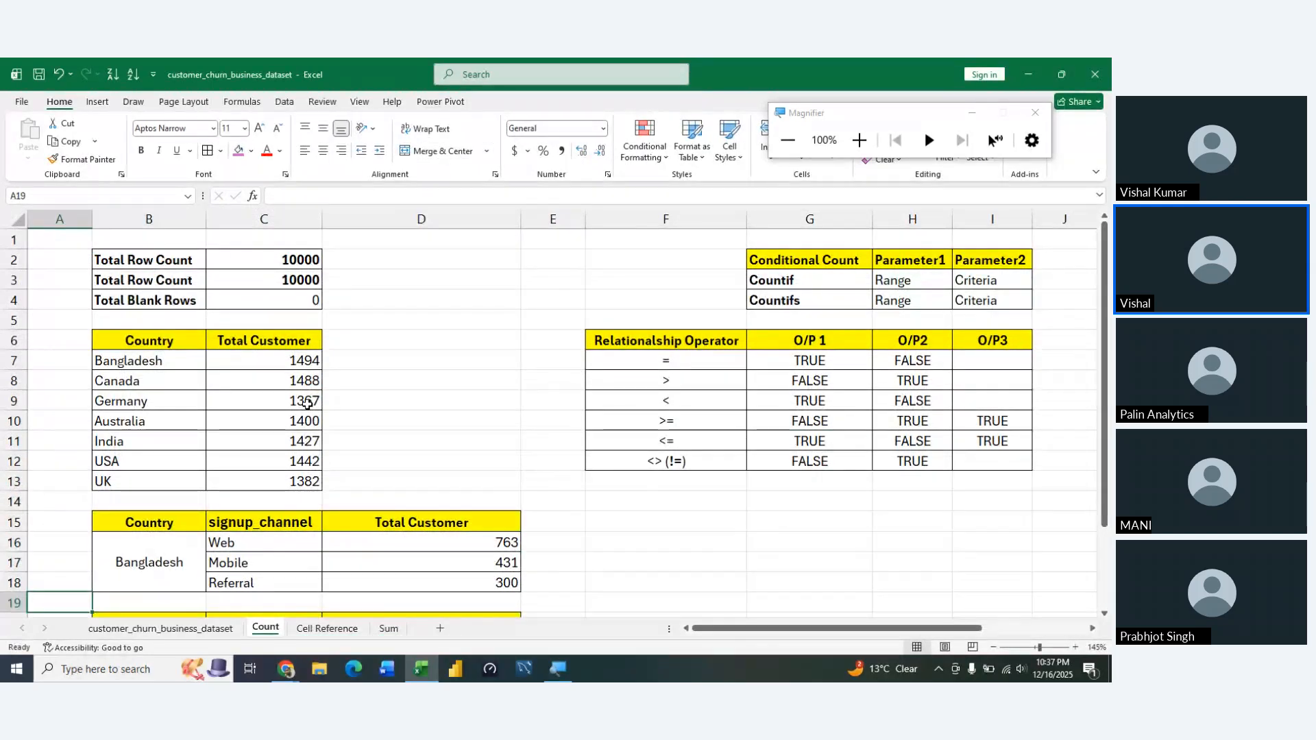
pyautogui.press('Up')
pyautogui.press('Up')
pyautogui.press('Up')
pyautogui.press('Up')
pyautogui.press('Right')
pyautogui.press('Up')
pyautogui.press('Up')
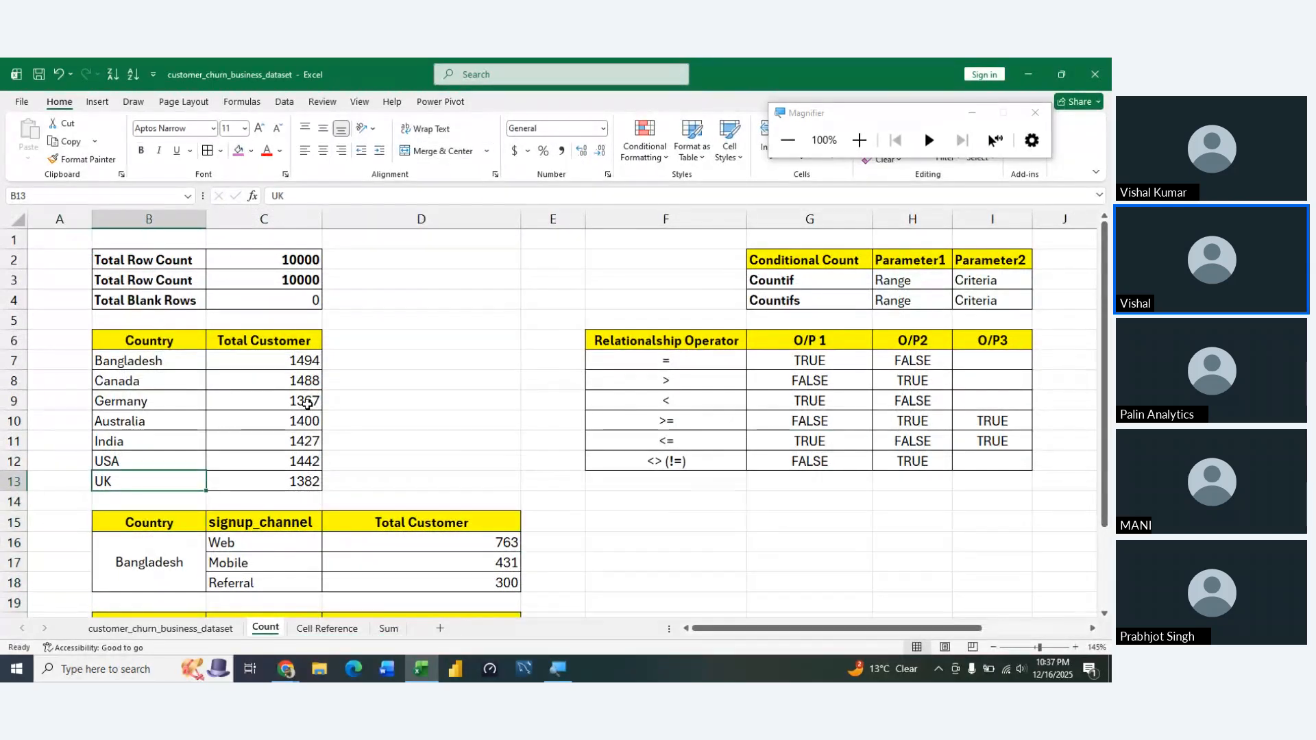
pyautogui.hotkey('ctrl', 'shift', 'Up')
pyautogui.hotkey('ctrl', 'shift', 'pageup')
pyautogui.hotkey('ctrl', 'pagedown')
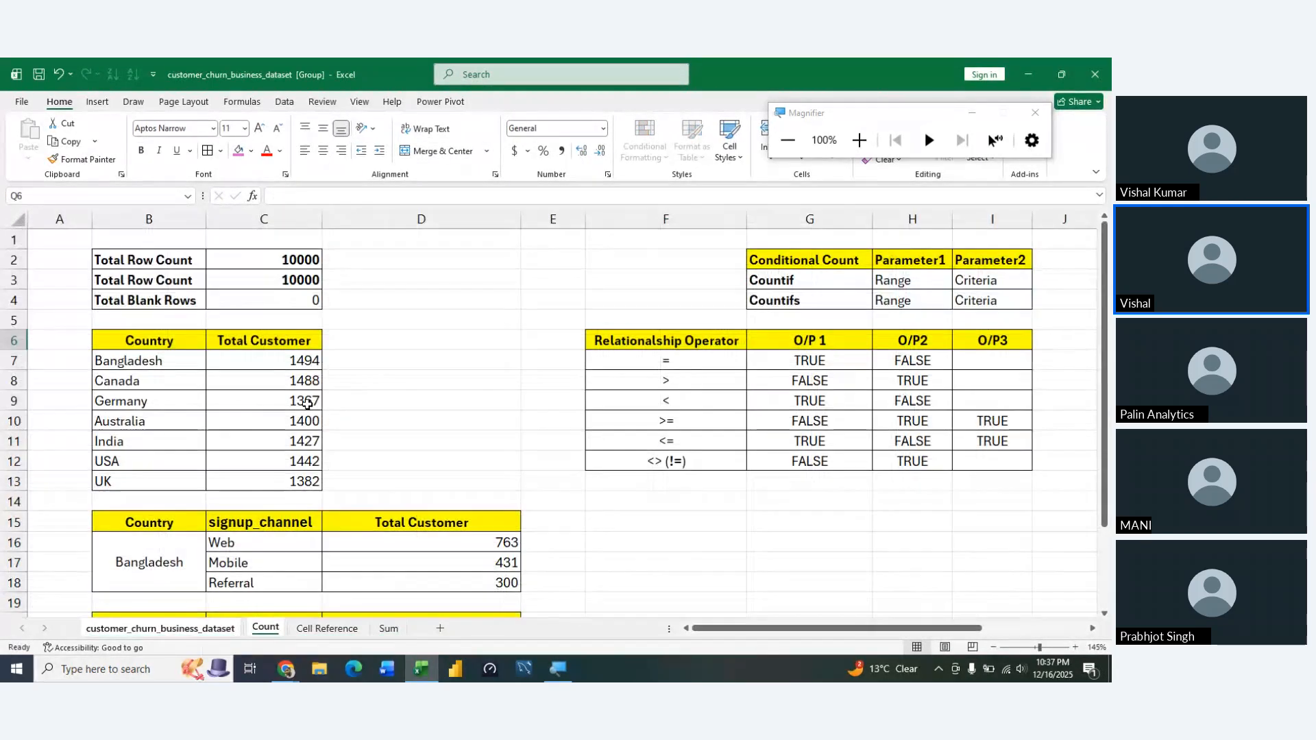
pyautogui.press('Left')
pyautogui.press('Left')
pyautogui.hotkey('ctrl', 'pageup')
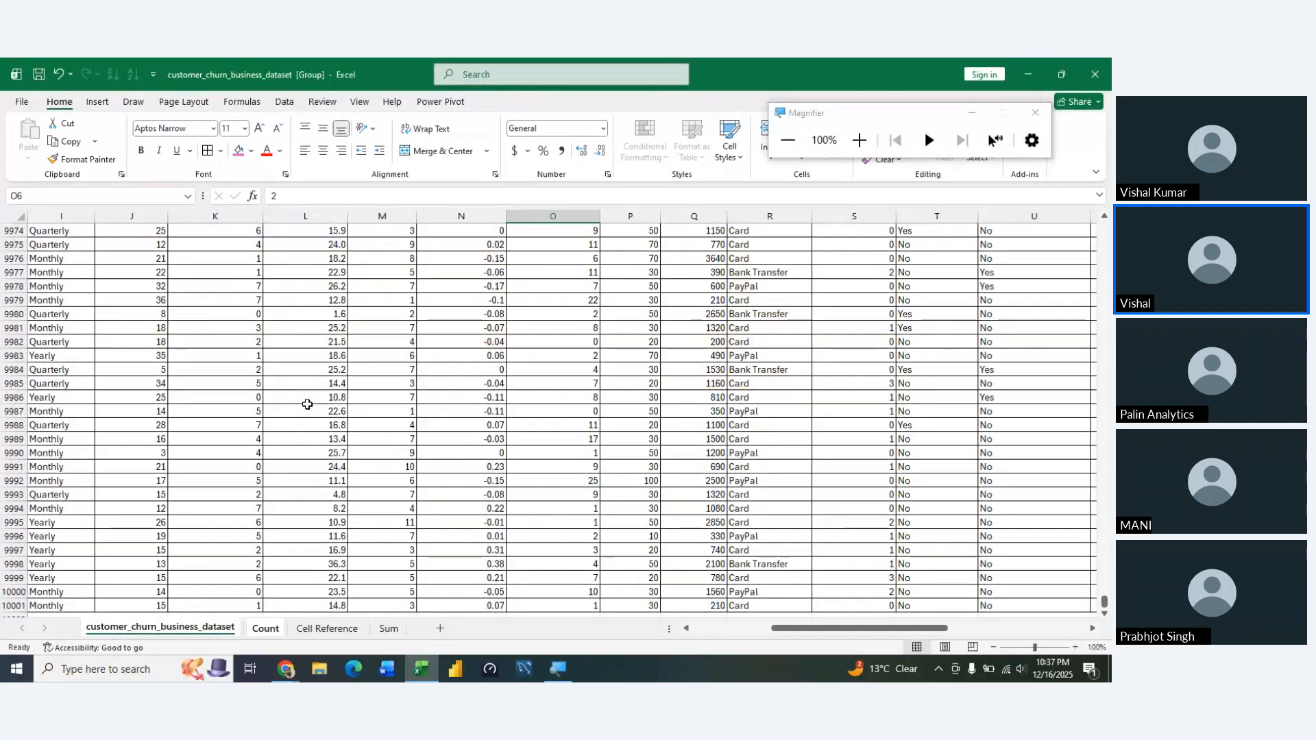
pyautogui.hotkey('ctrl', 'pagedown')
# Copy the country names Bangladesh through UK, B7:B13, on the Count sheet
pyautogui.hotkey('ctrl', 'Left')
pyautogui.hotkey('ctrl', 'Left')
pyautogui.hotkey('ctrl', 'Left')
pyautogui.hotkey('ctrl', 'Left')
pyautogui.hotkey('ctrl', 'Left')
pyautogui.hotkey('ctrl', 'Left')
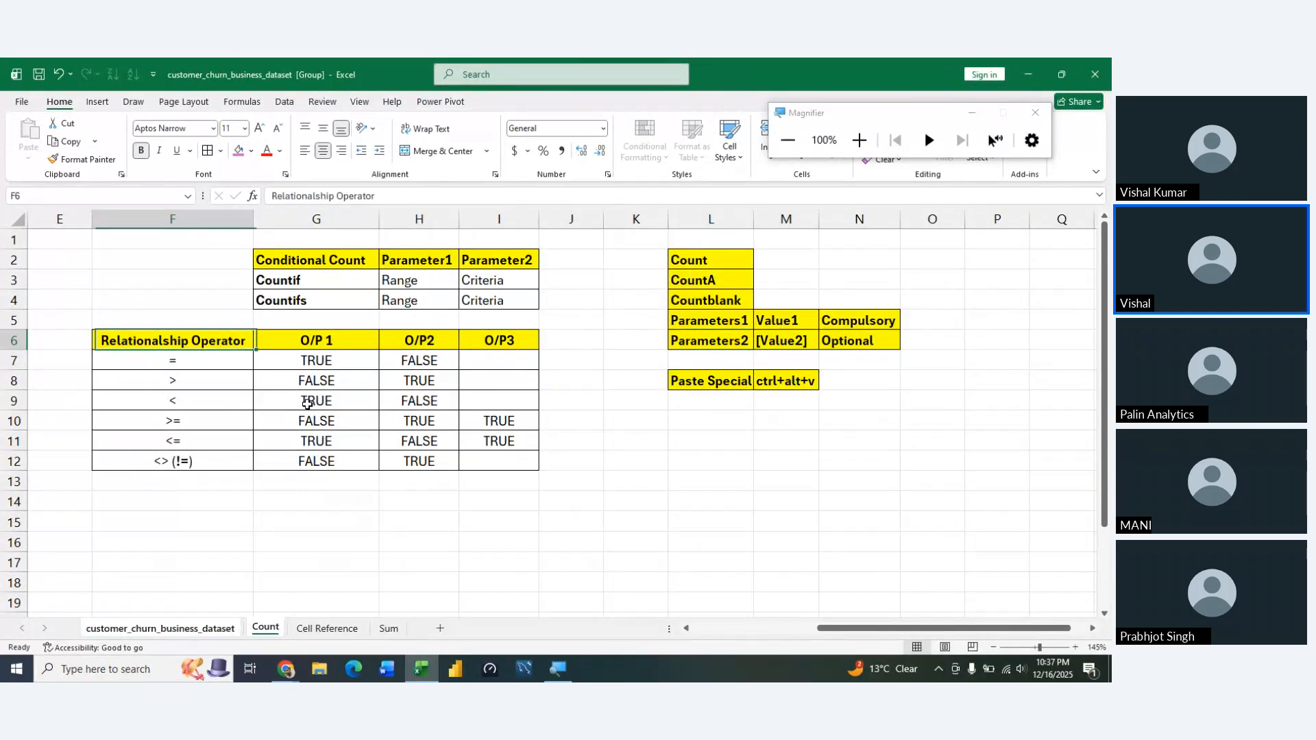
pyautogui.press('Down')
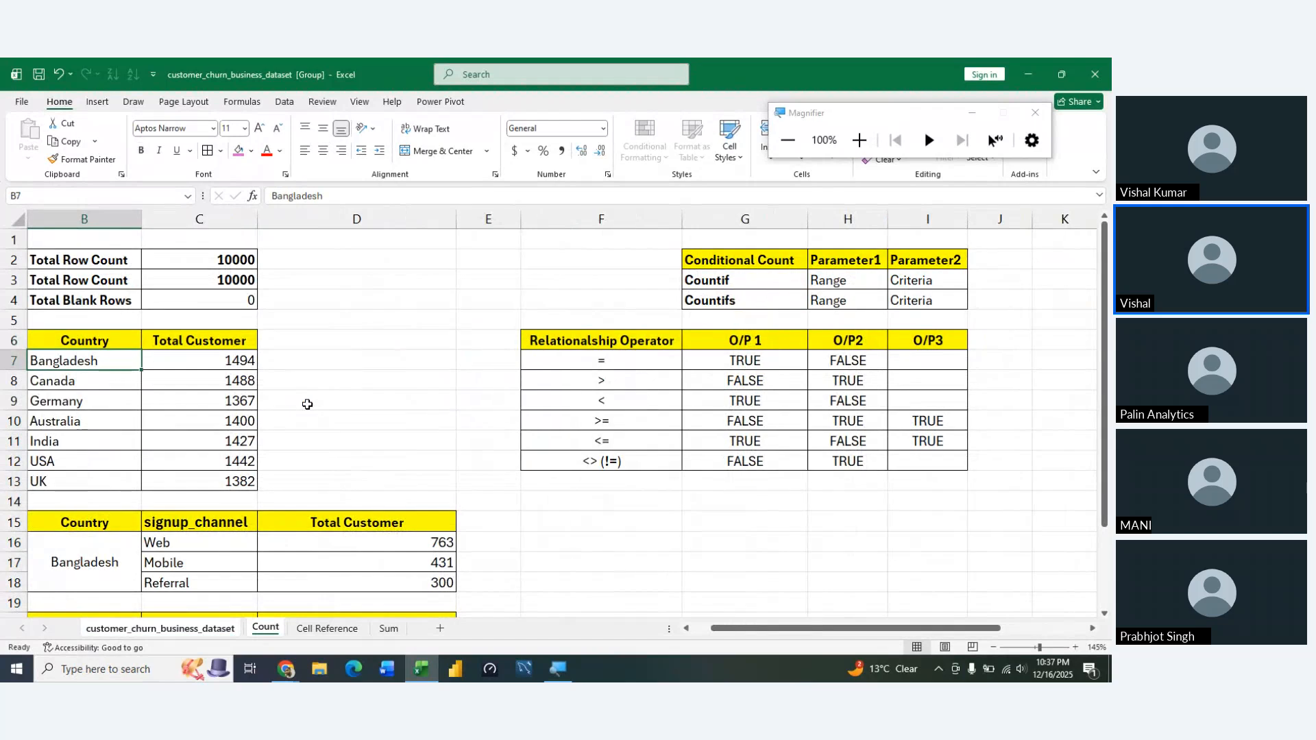
pyautogui.hotkey('ctrl', 'shift', 'Down')
pyautogui.hotkey('ctrl', 'c')
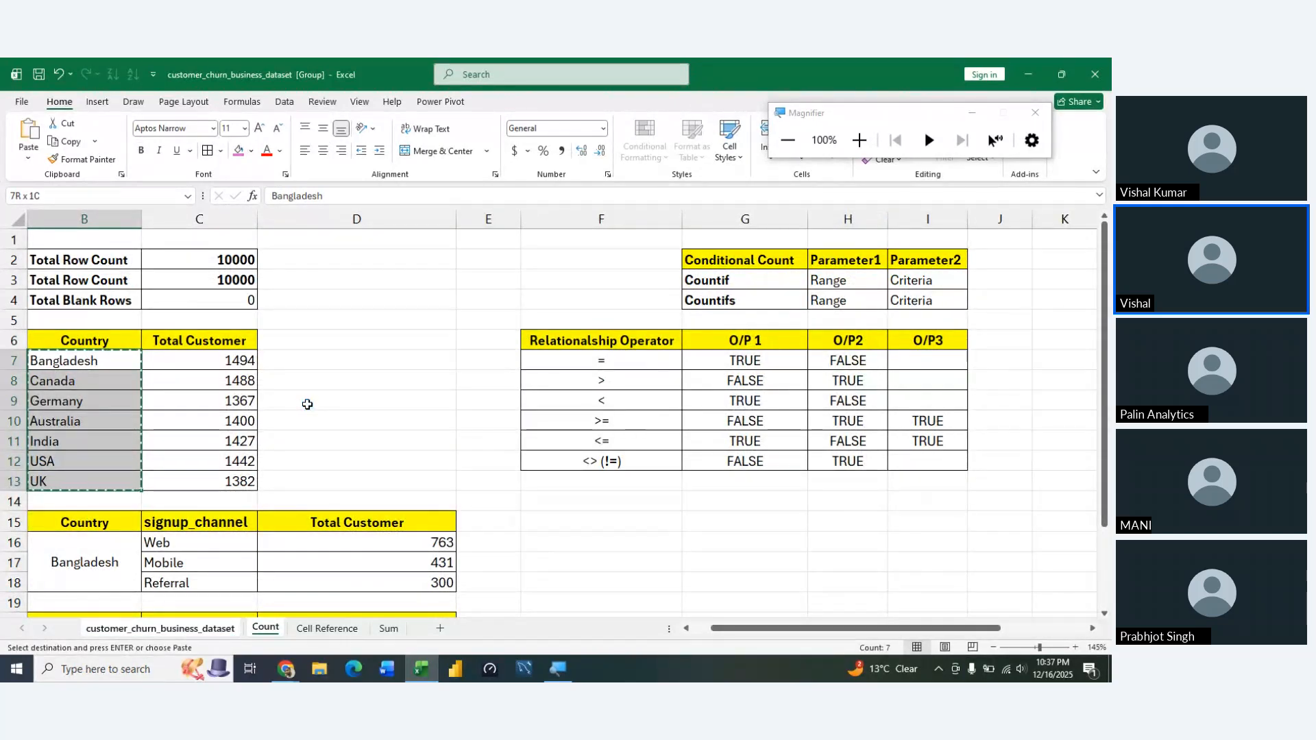
# Paste the copied country names into B10:B16 under the Country header on the Sum sheet
pyautogui.hotkey('ctrl', 'pagedown')
pyautogui.hotkey('ctrl', 'pagedown')
pyautogui.press('Left')
pyautogui.press('Right')
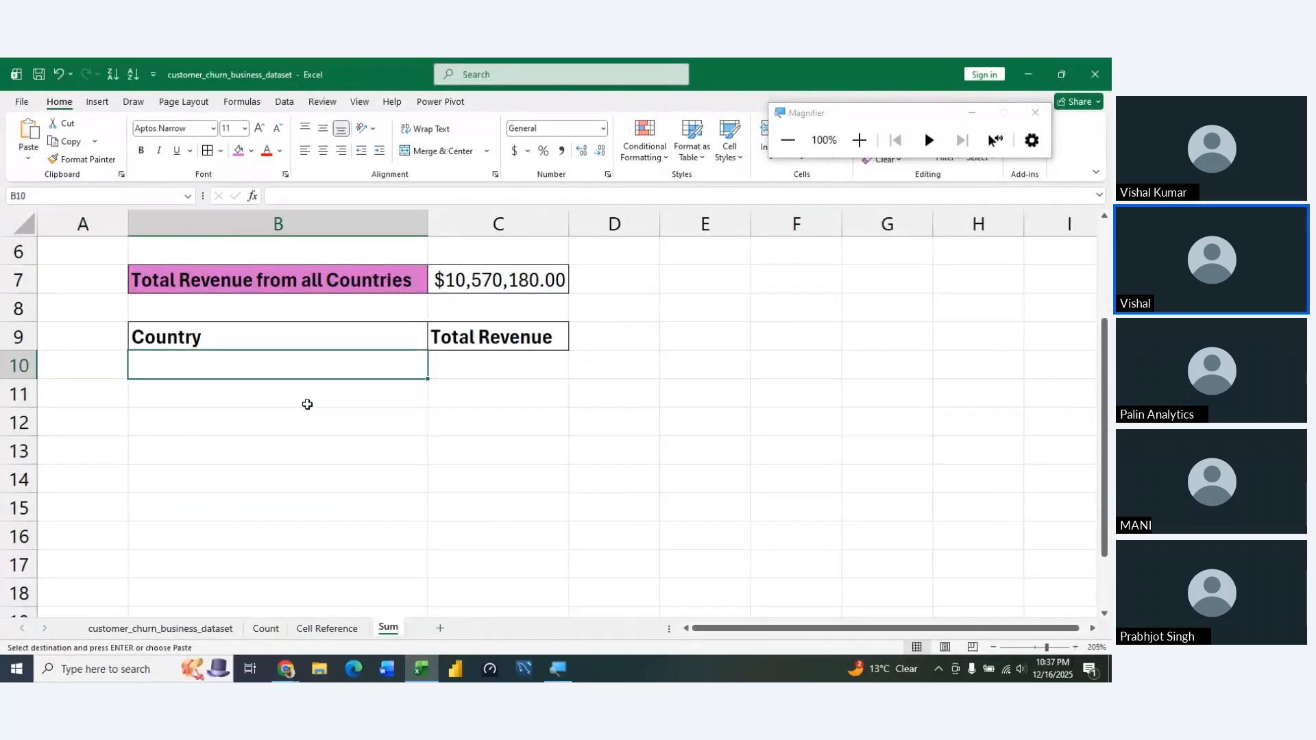
pyautogui.hotkey('ctrl', 'v')
pyautogui.press('Return')
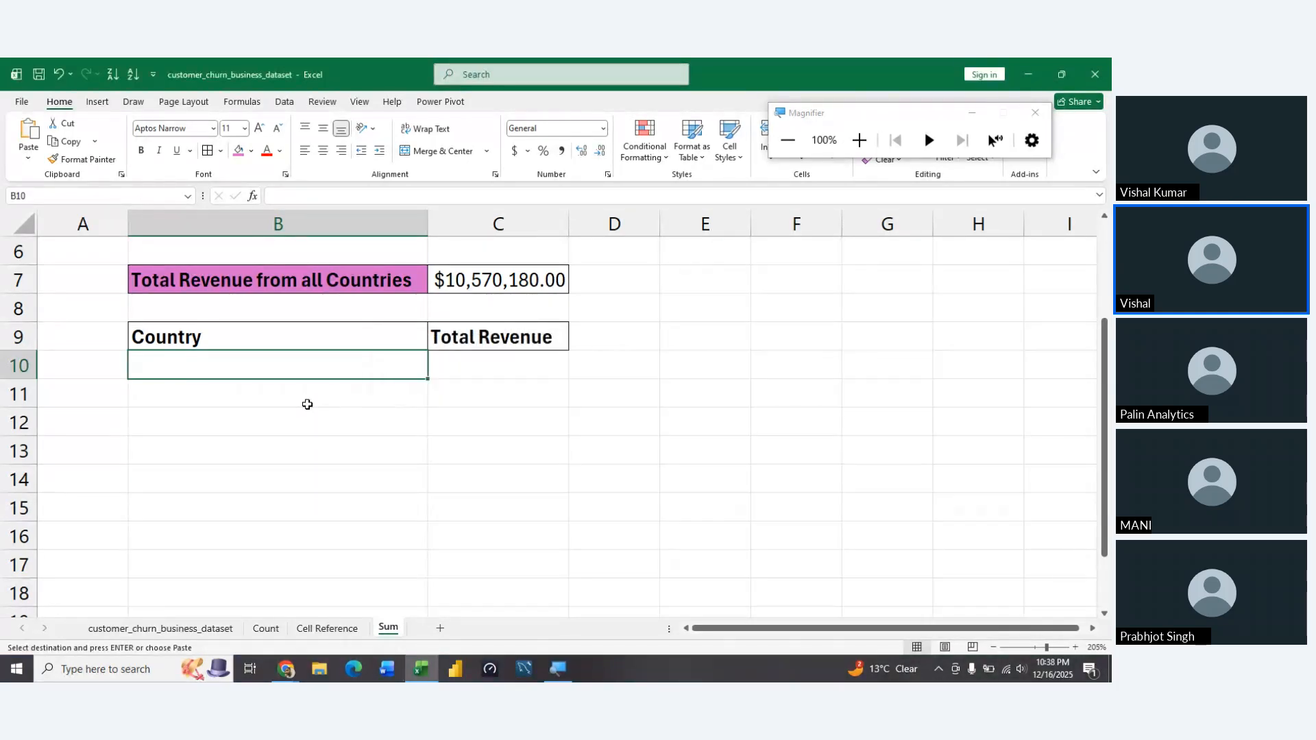
pyautogui.hotkey('ctrl', 'pageup')
pyautogui.hotkey('ctrl', 'pageup')
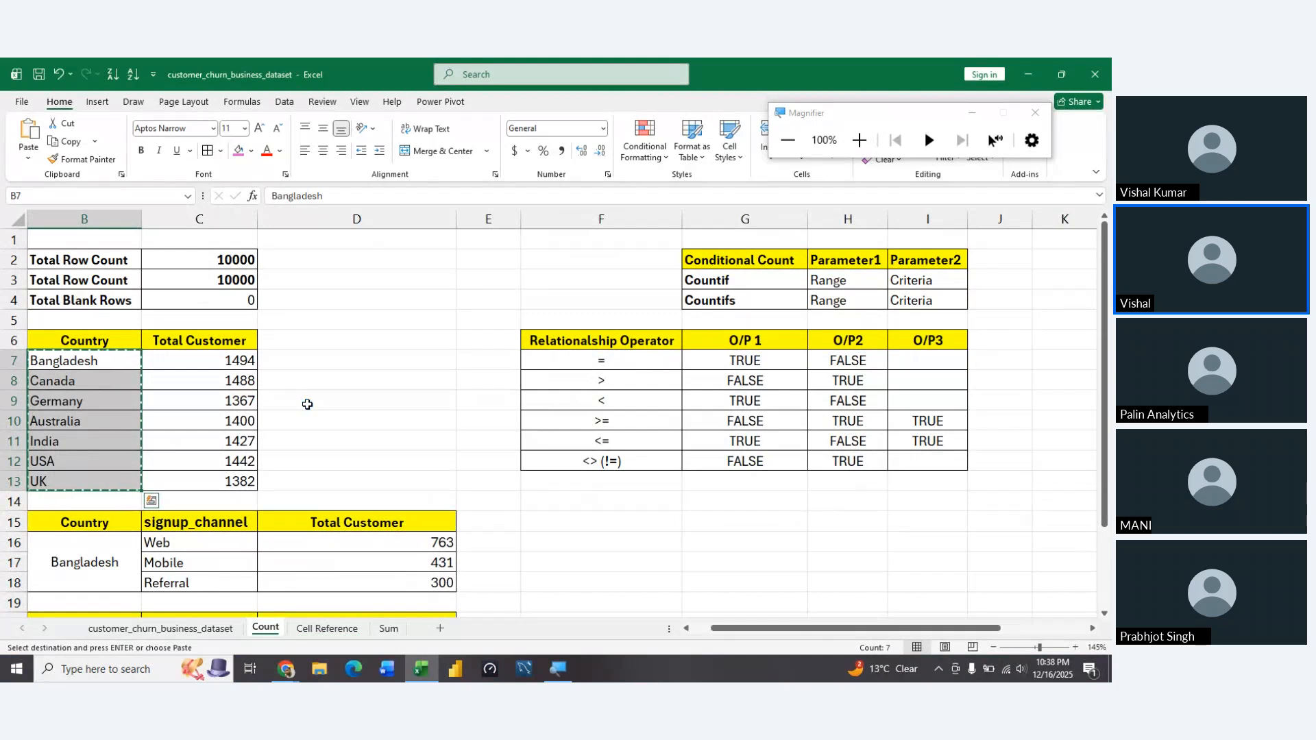
pyautogui.hotkey('ctrl', 'pagedown')
pyautogui.hotkey('ctrl', 'pagedown')
pyautogui.hotkey('ctrl', 'v')
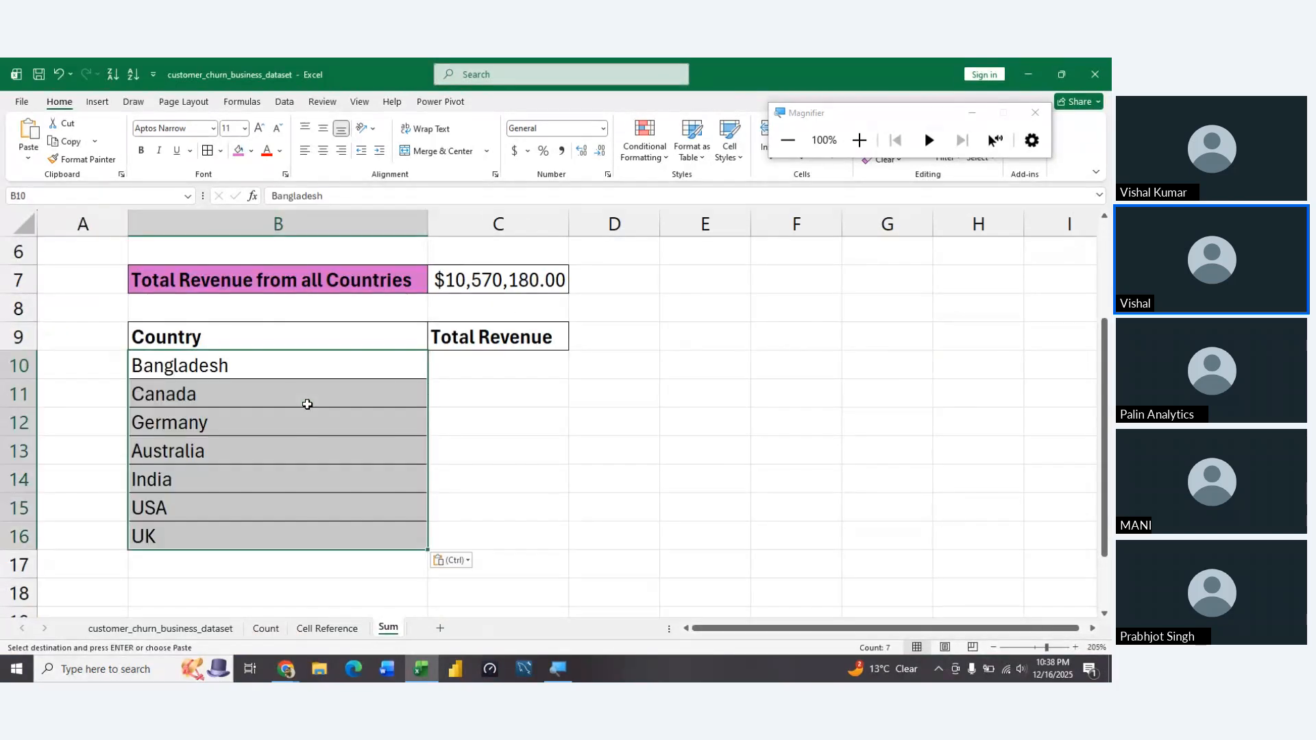
# Fill the Country and Total Revenue header cells B9:C9 with the same pink theme colour as B7
pyautogui.press('Left')
pyautogui.press('Right')
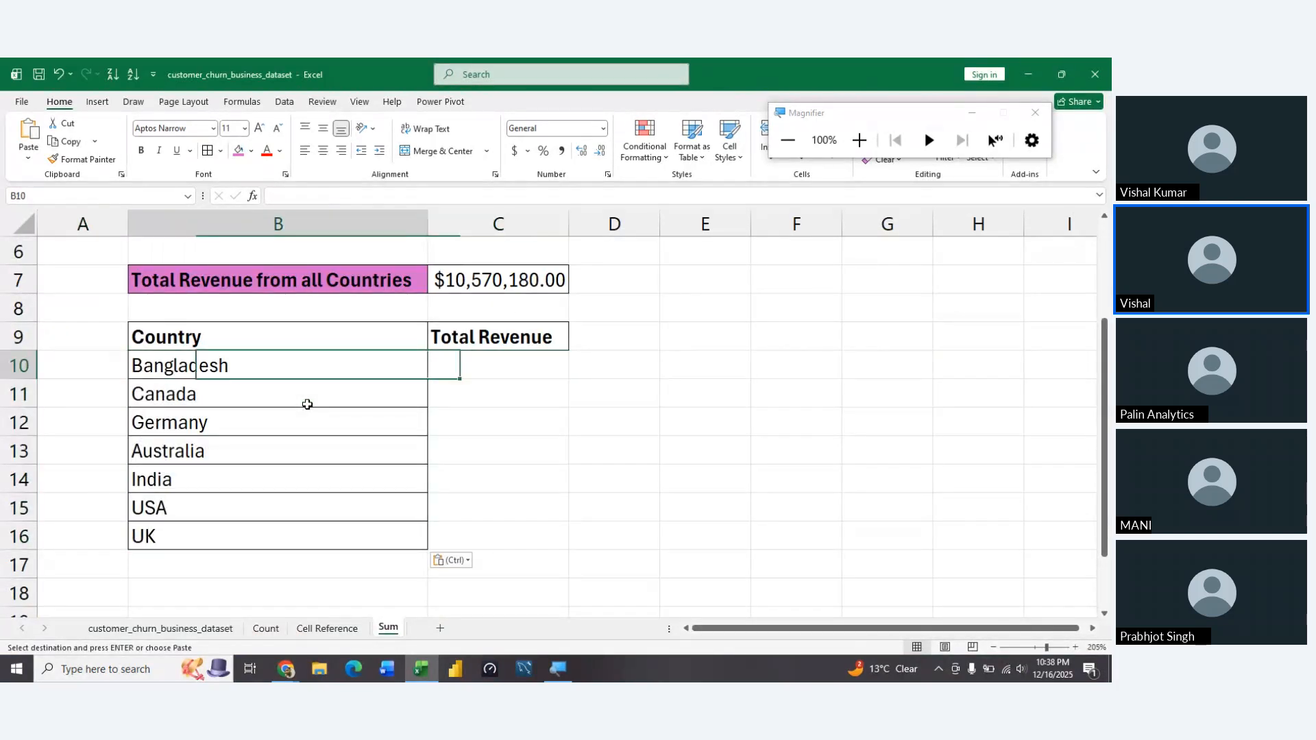
pyautogui.press('Up')
pyautogui.hotkey('shift', 'Right')
pyautogui.press('alt')
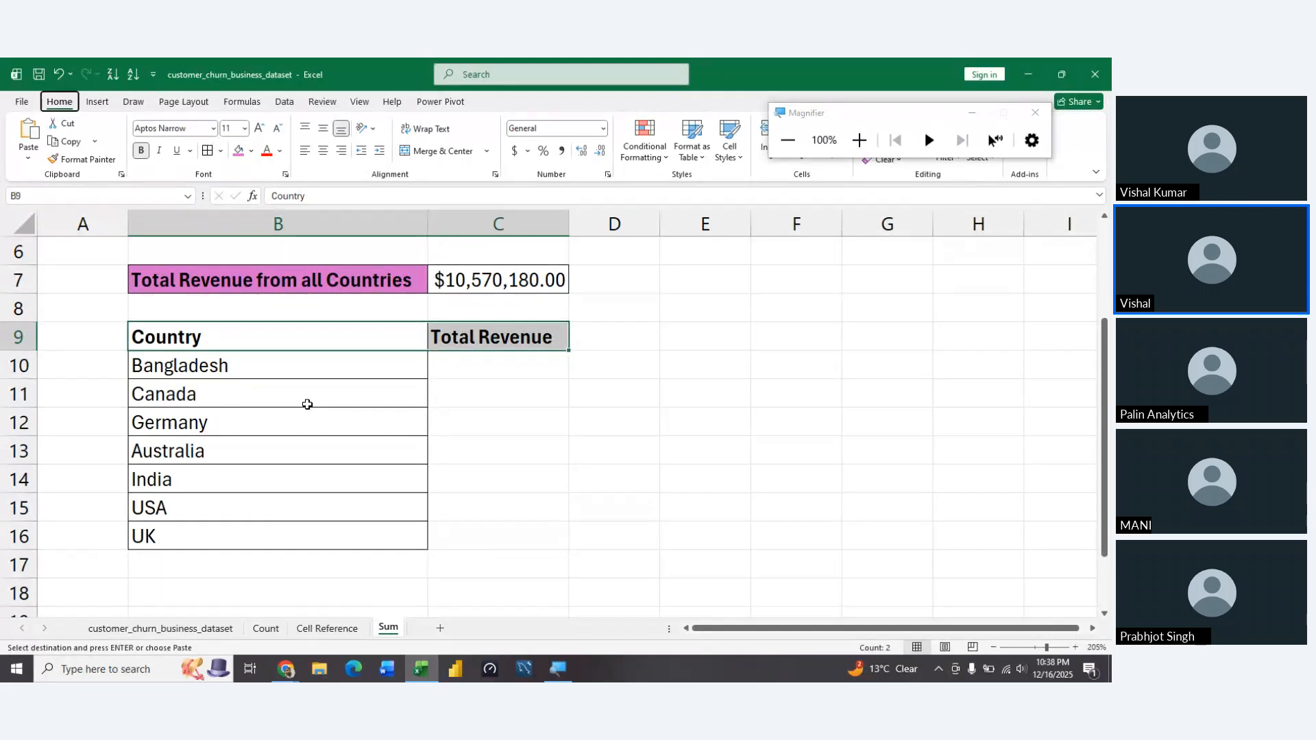
pyautogui.press('h')
pyautogui.press('h')
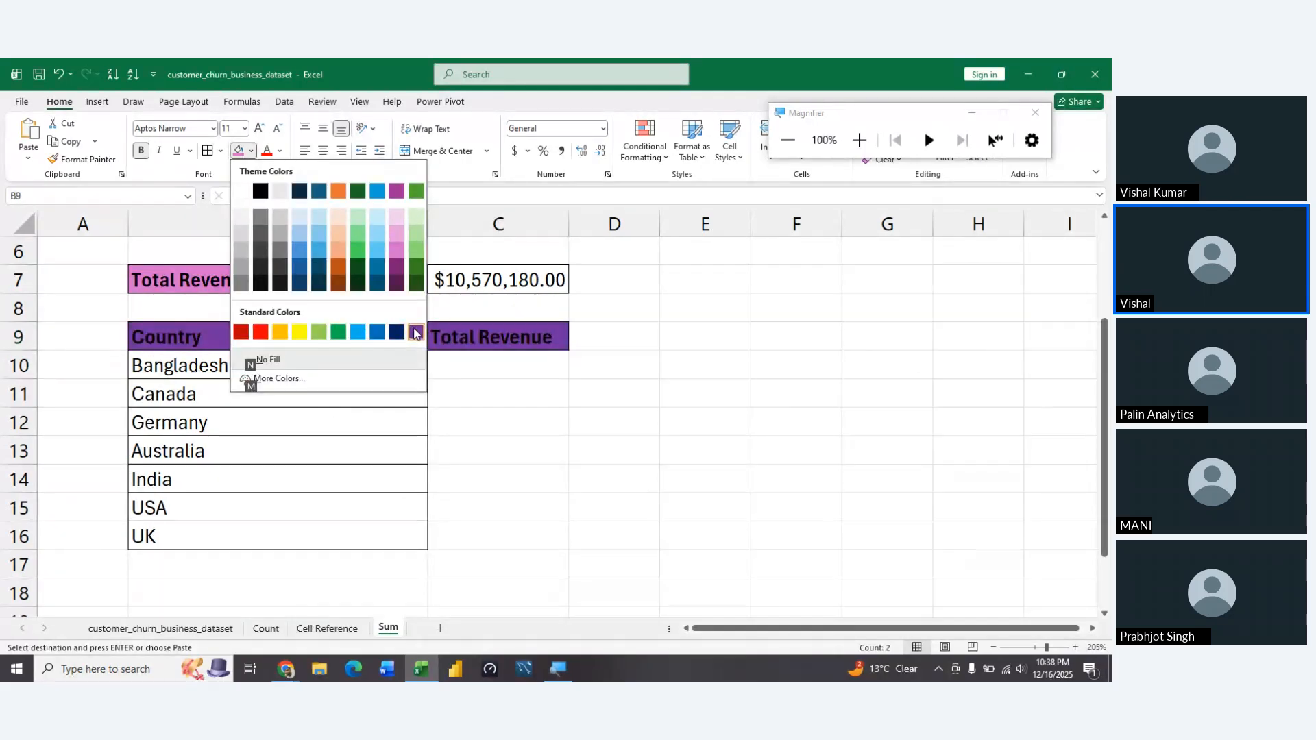
pyautogui.click(397, 256)
pyautogui.click(439, 414)
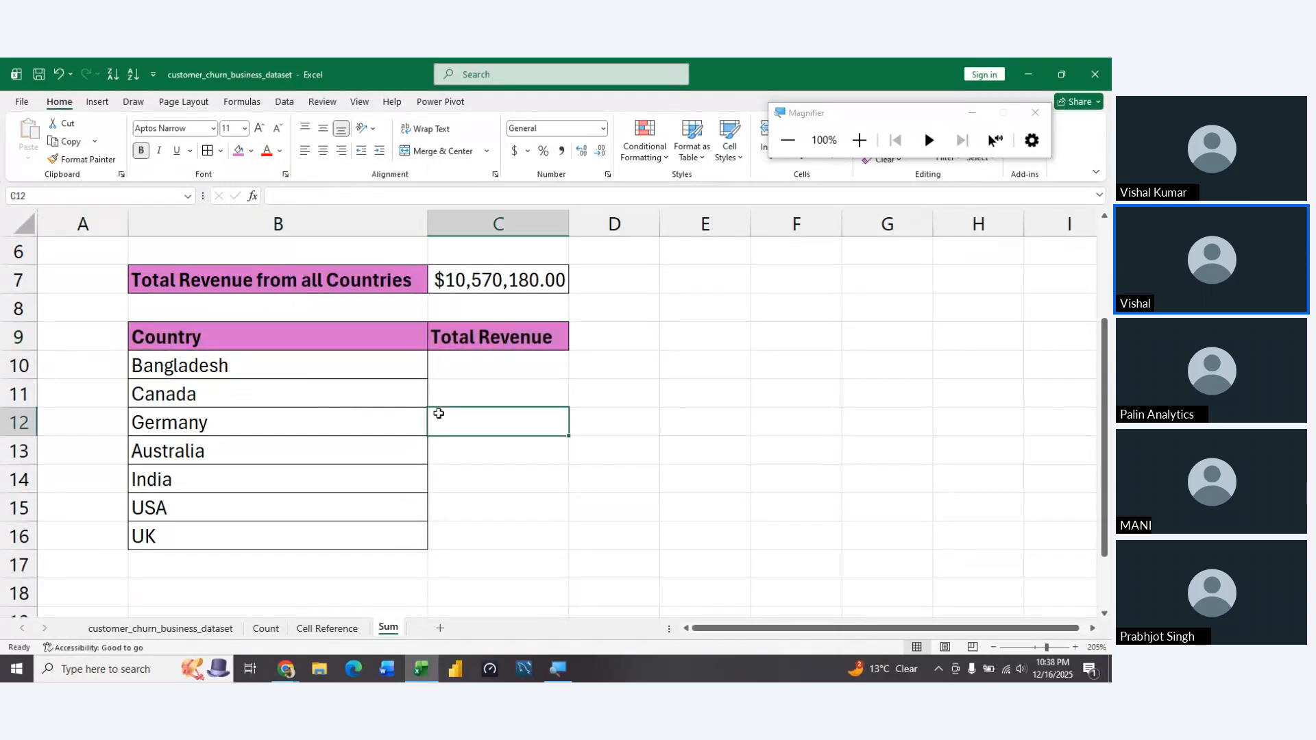
# Start a SUMIF formula in C10, the Total Revenue cell for Bangladesh
pyautogui.press('Down')
pyautogui.press('Up')
pyautogui.press('Up')
pyautogui.press('Up')
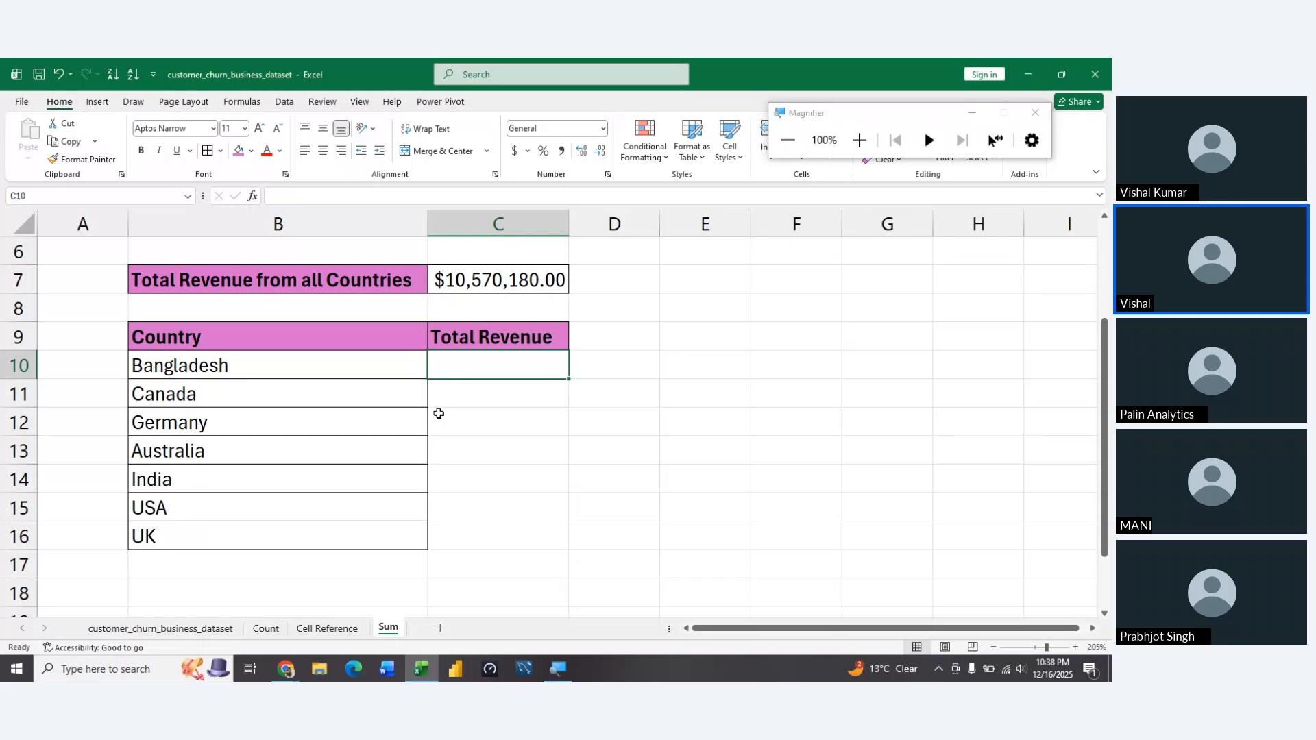
pyautogui.write('=su')
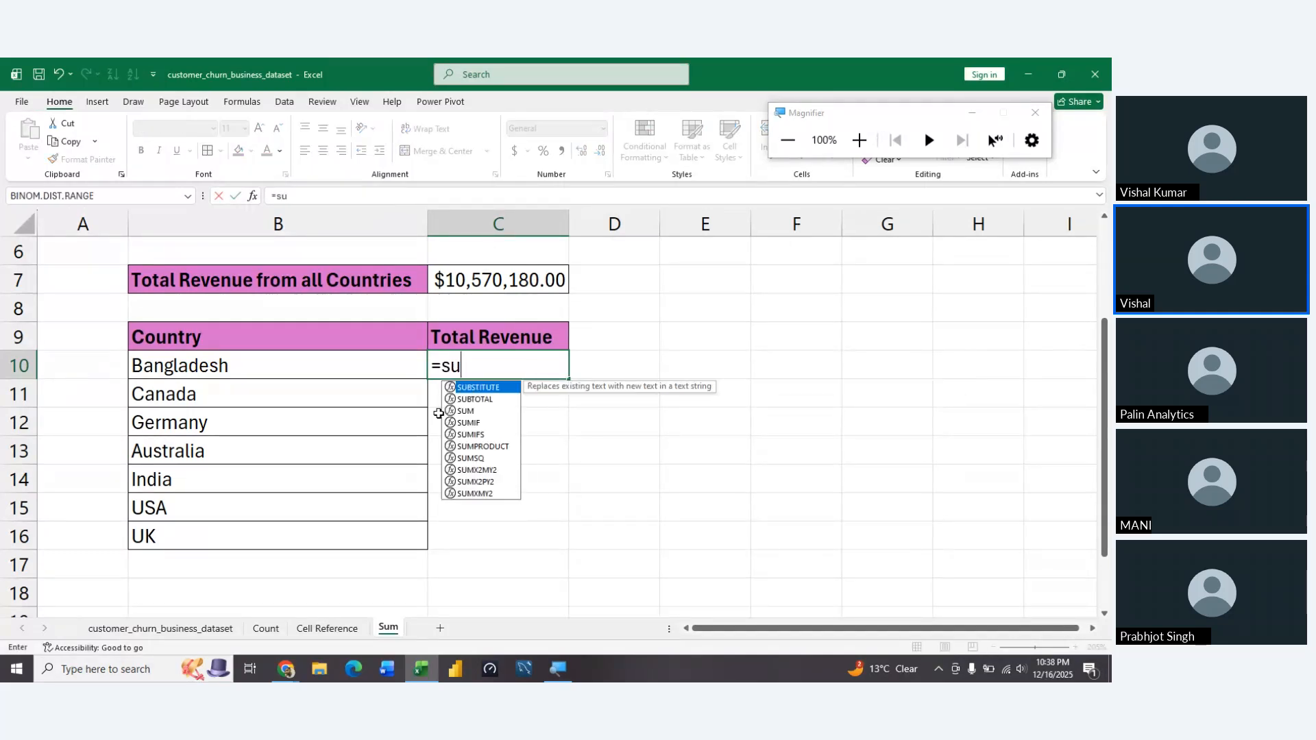
pyautogui.write('mif')
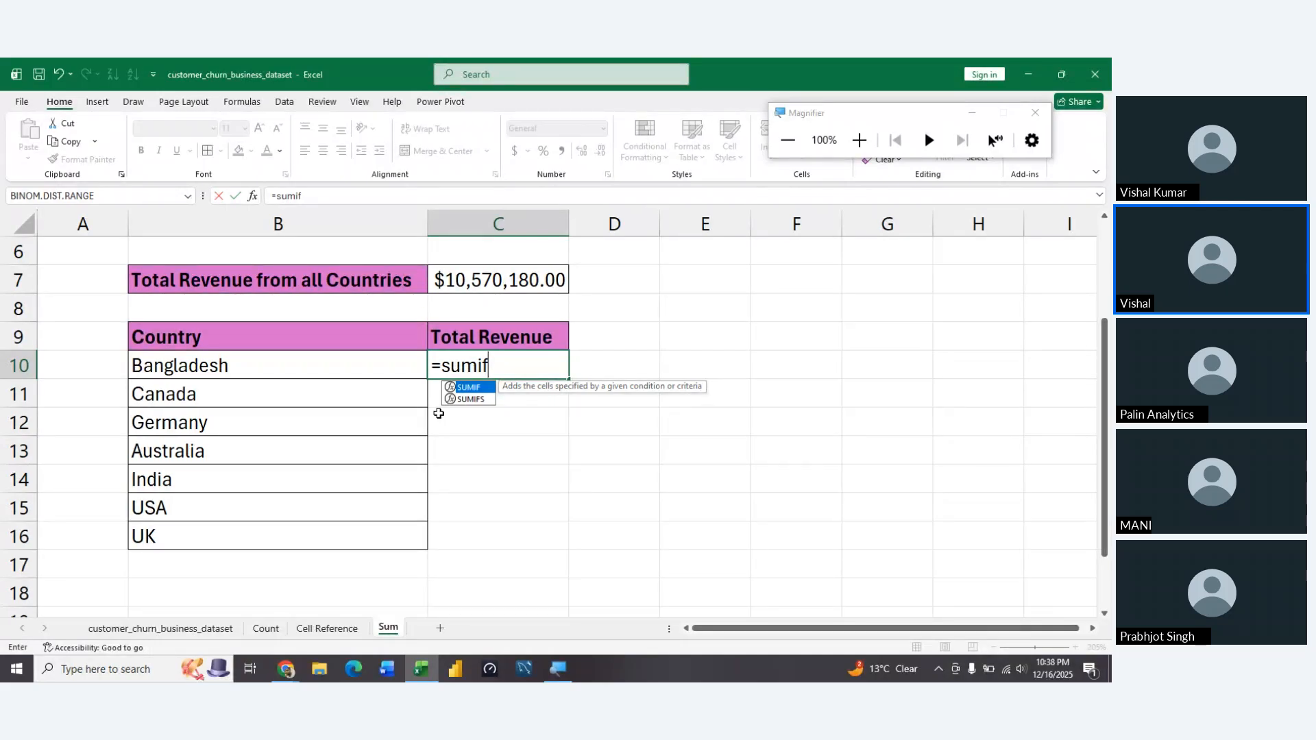
pyautogui.press('Tab')
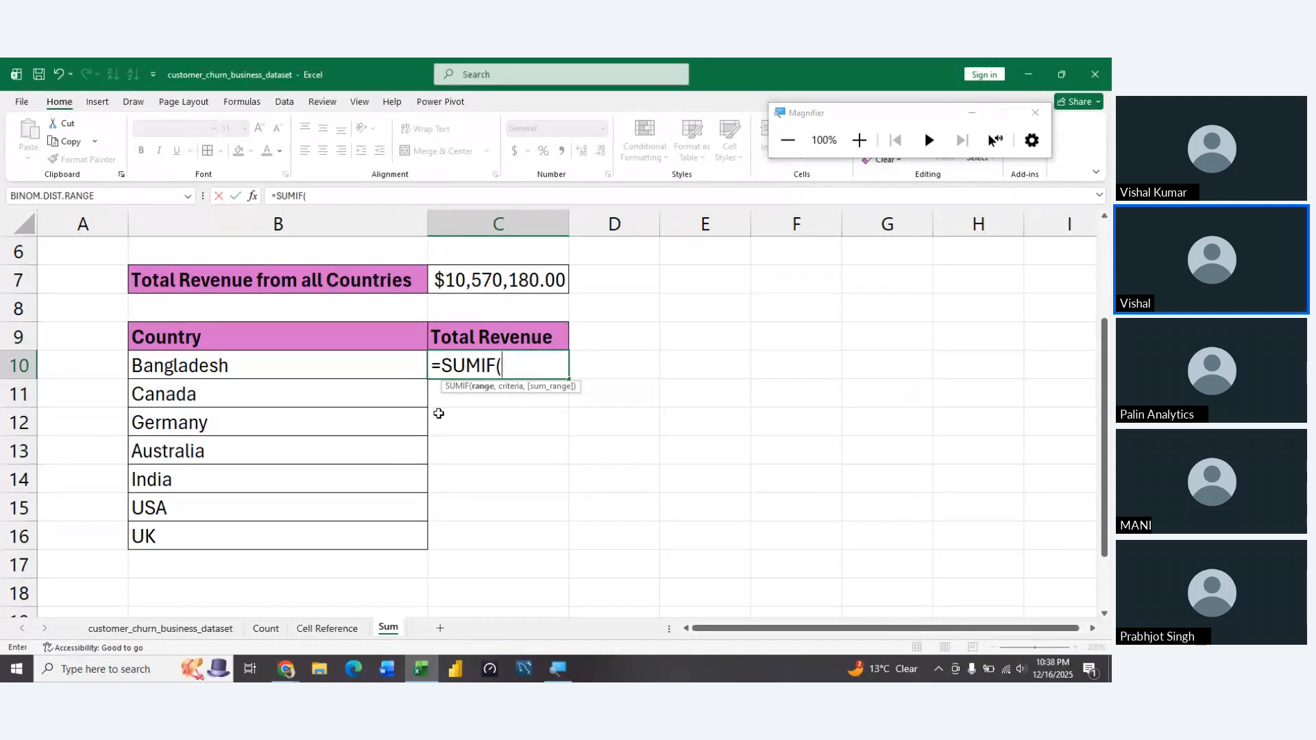
# Set the SUMIF range to the dataset sheet's country column as the absolute reference $D$2:$D$10001
pyautogui.hotkey('ctrl', 'pageup')
pyautogui.hotkey('ctrl', 'pageup')
pyautogui.hotkey('ctrl', 'pageup')
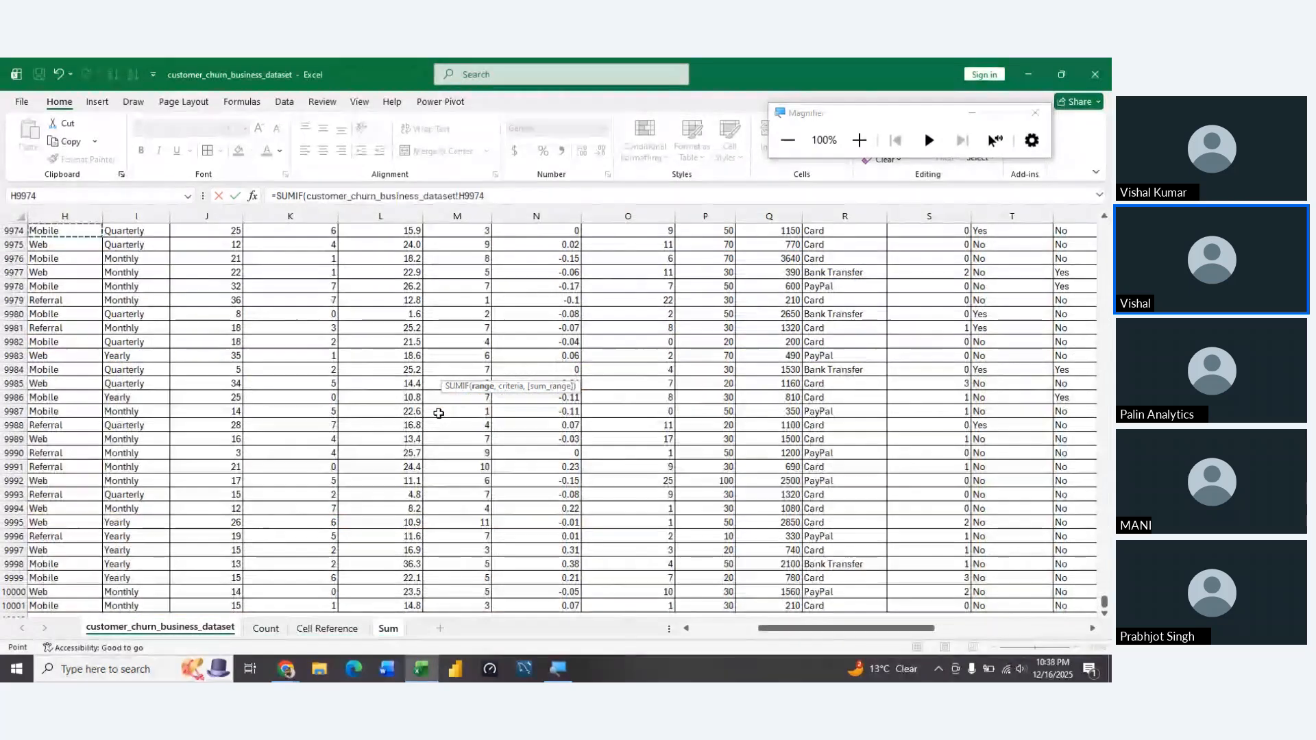
pyautogui.hotkey('ctrl', 'Home')
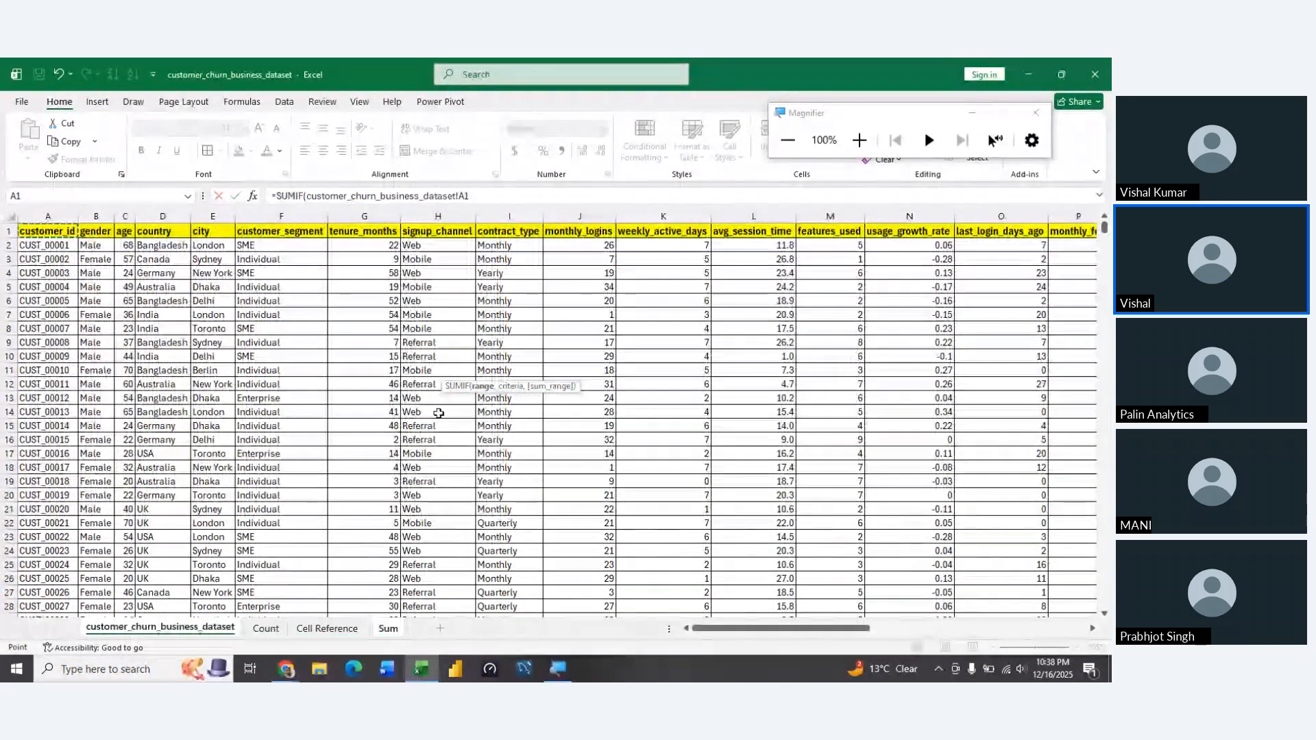
pyautogui.press('Right')
pyautogui.press('Right')
pyautogui.press('Right')
pyautogui.press('Down')
pyautogui.hotkey('ctrl', 'shift', 'Down')
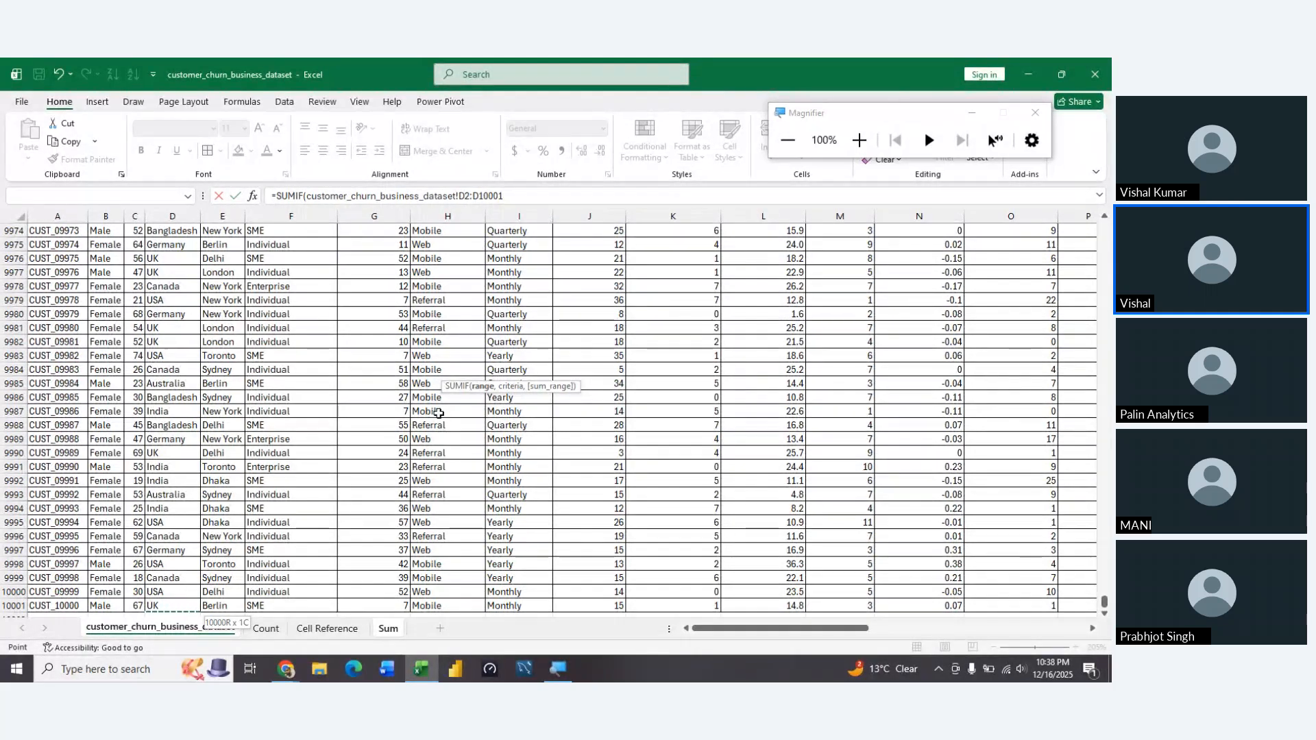
pyautogui.press('F4')
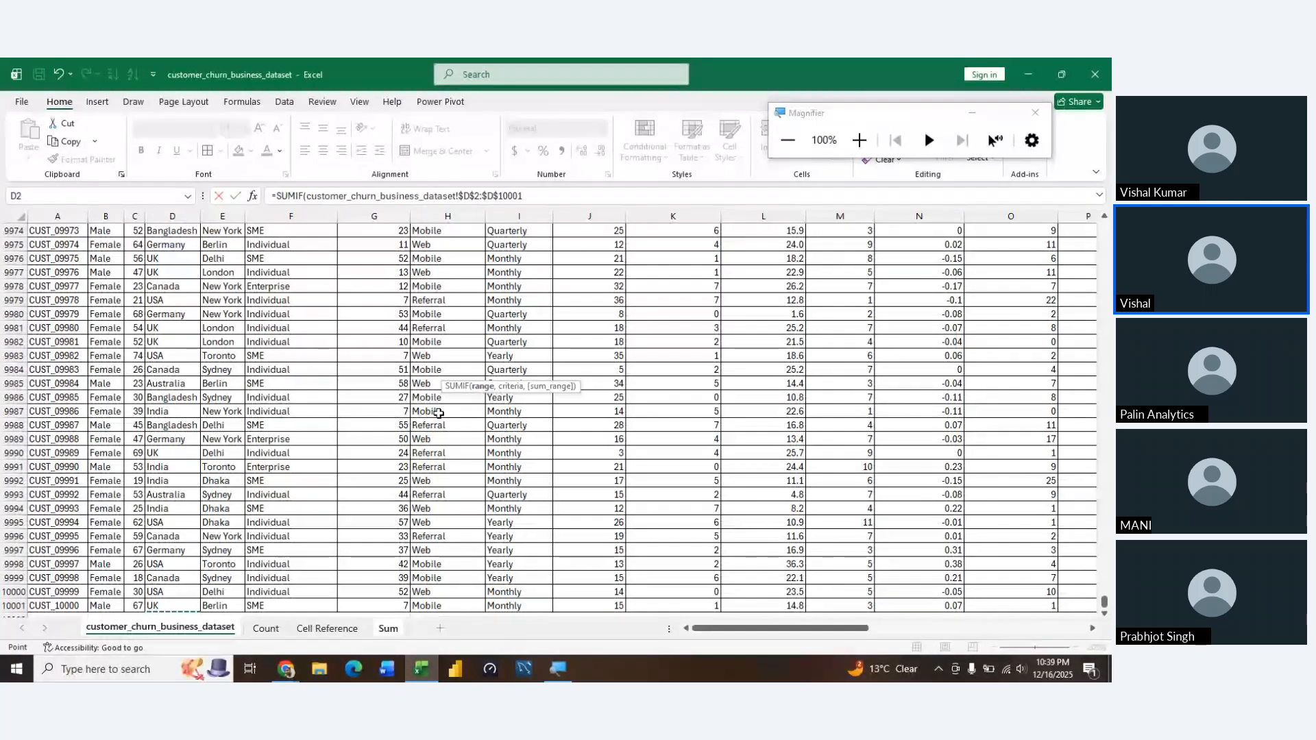
pyautogui.write(',')
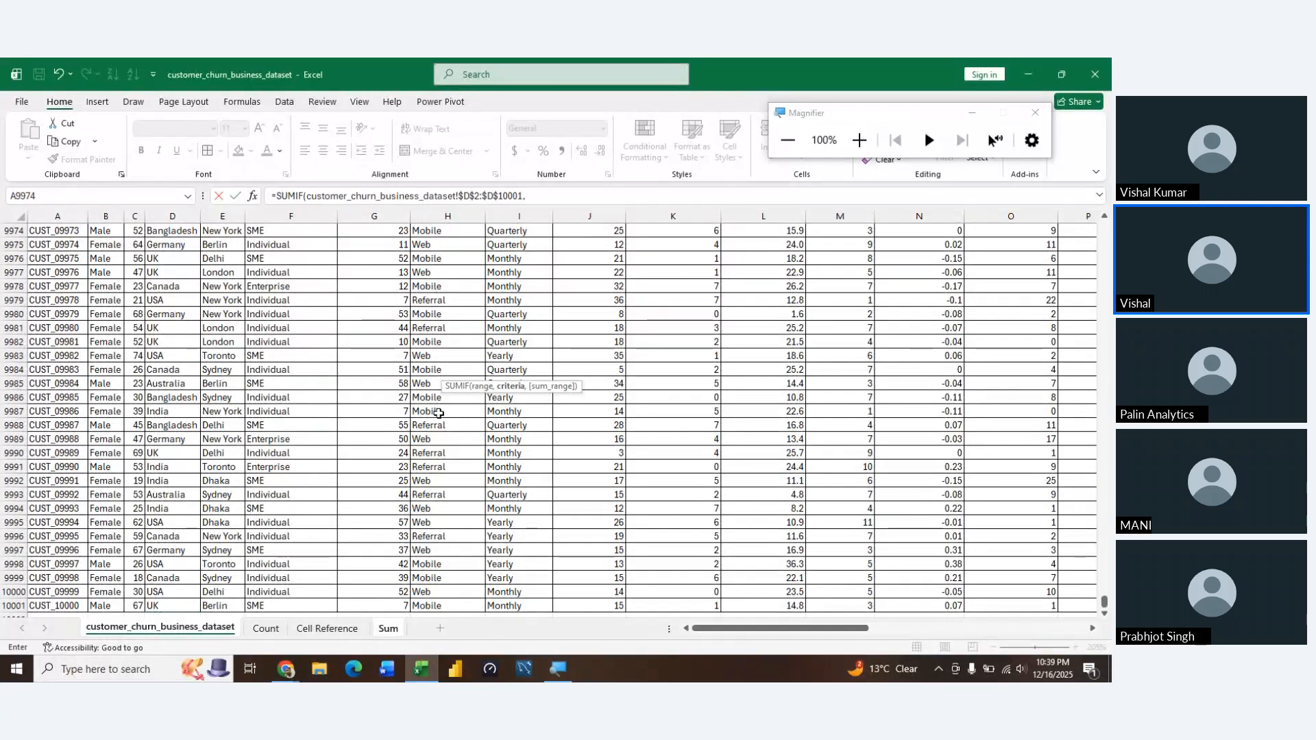
# Set the SUMIF criteria to the Bangladesh cell B10 on the Sum sheet
pyautogui.hotkey('ctrl', 'pagedown')
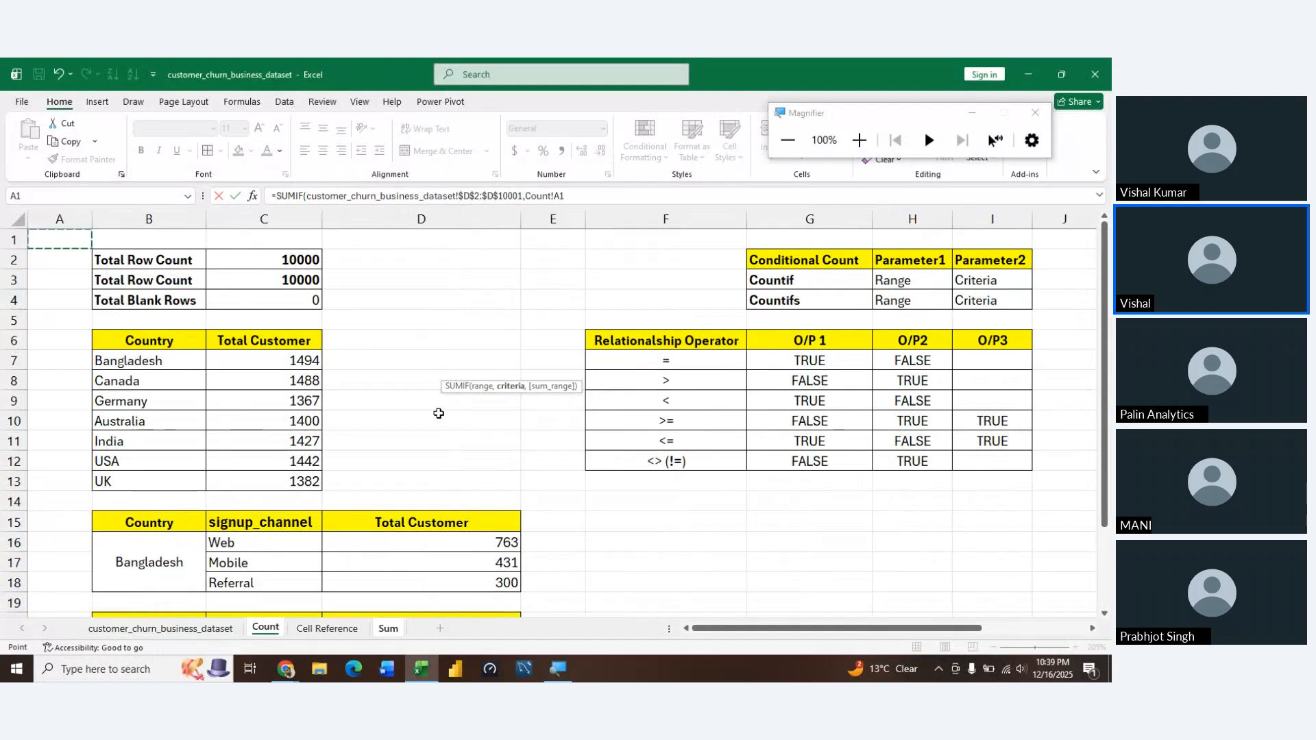
pyautogui.hotkey('ctrl', 'pagedown')
pyautogui.hotkey('ctrl', 'pagedown')
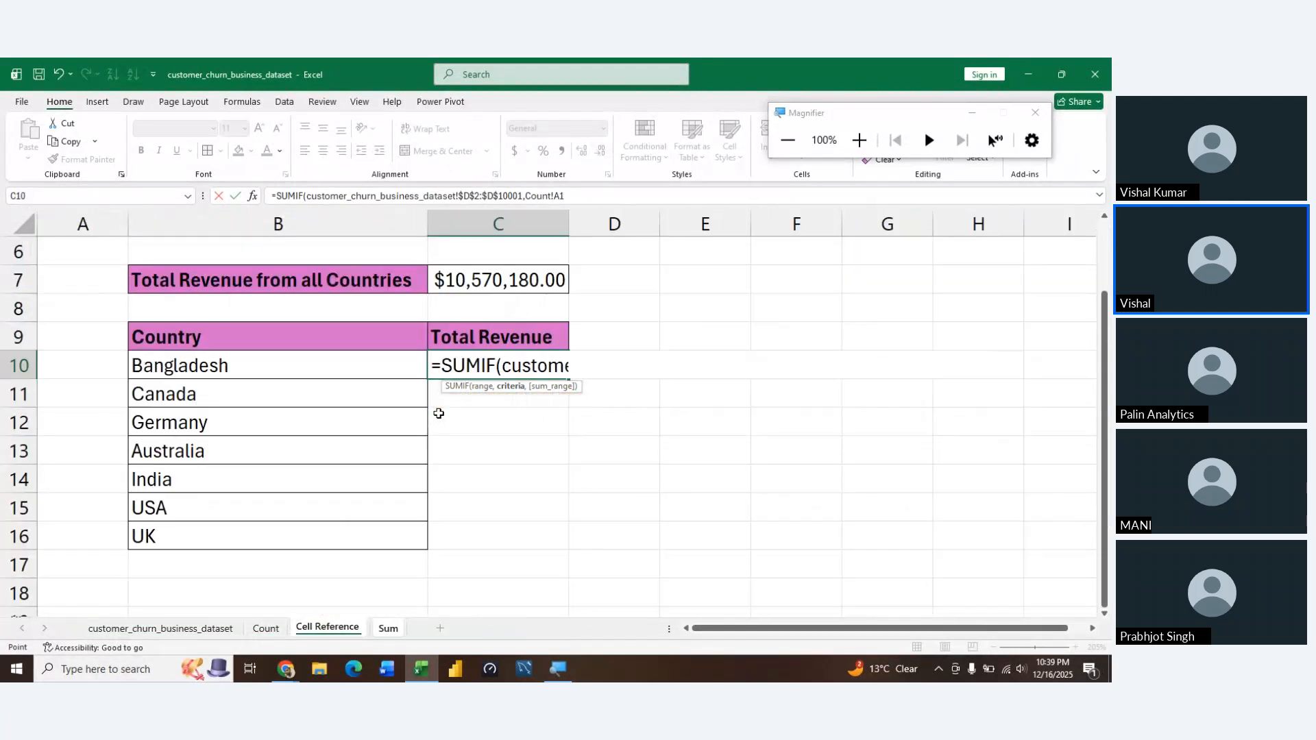
pyautogui.press('Left')
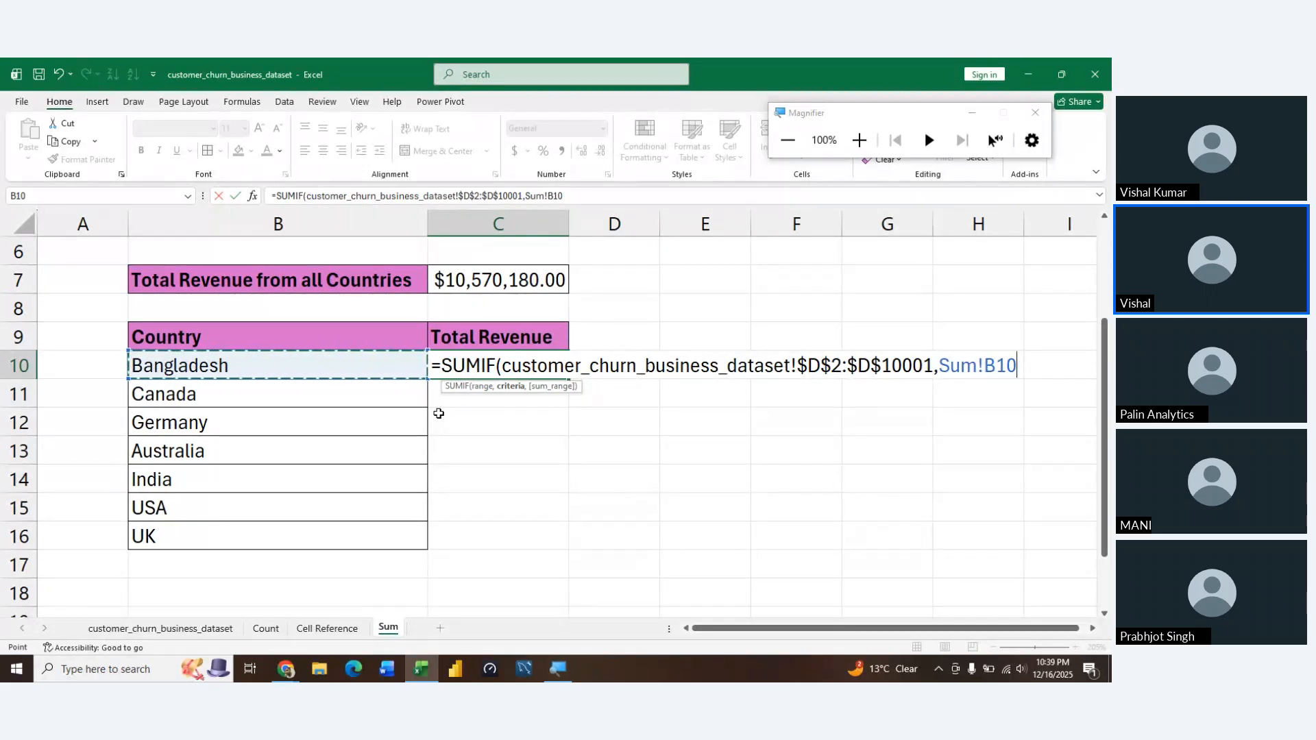
# Reopen the SUMIF formula in C10 for editing and add the separator for its sum_range argument after Sum!B10
pyautogui.press('Return')
pyautogui.press('Up')
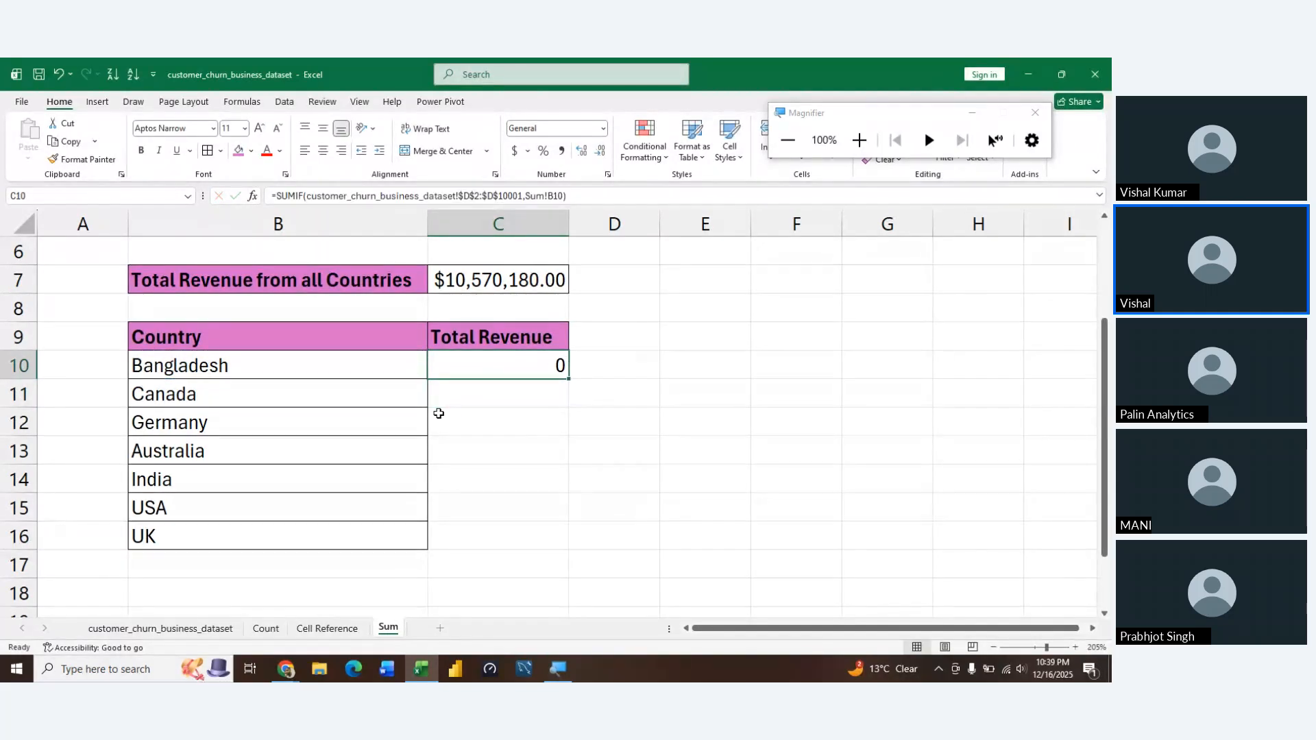
pyautogui.press('F2')
pyautogui.press('Left')
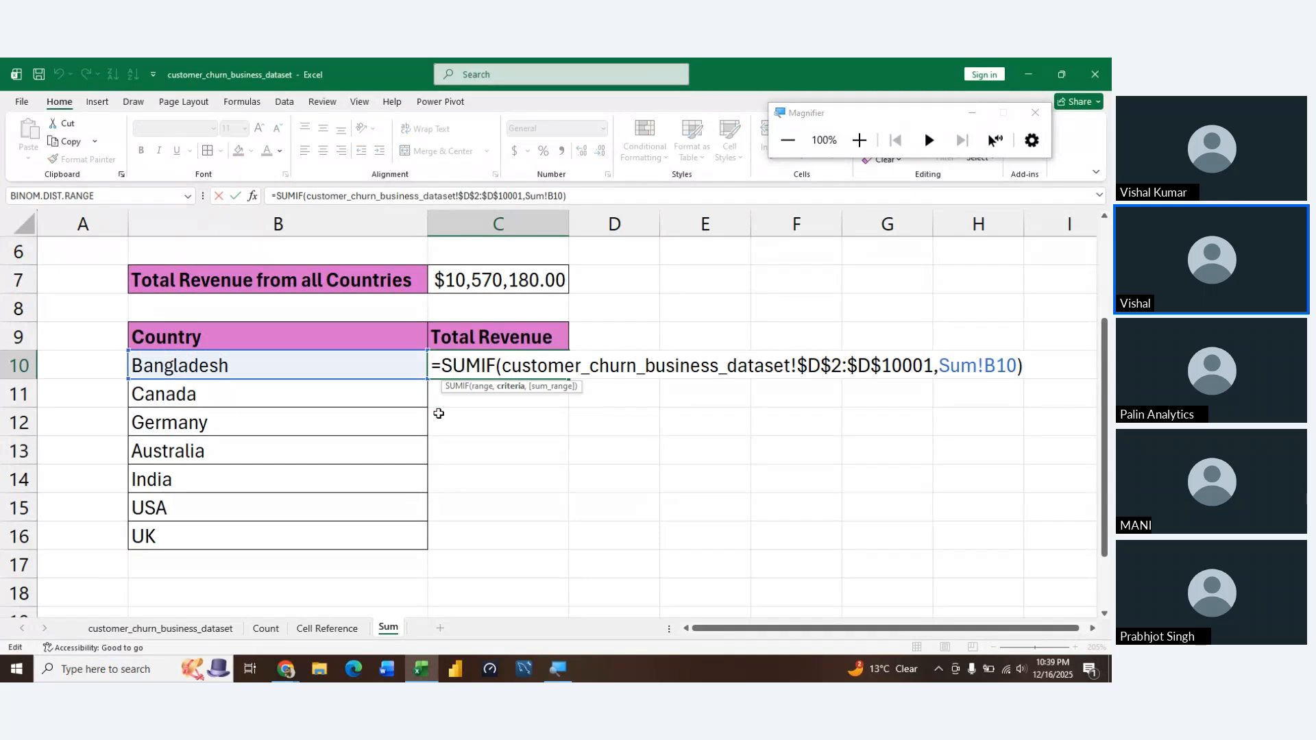
pyautogui.write(',')
# Set the SUMIF sum range to the dataset sheet's total_revenue column as the absolute reference $Q$2:$Q$10001 and complete the formula
pyautogui.click(155, 629)
pyautogui.click(482, 330)
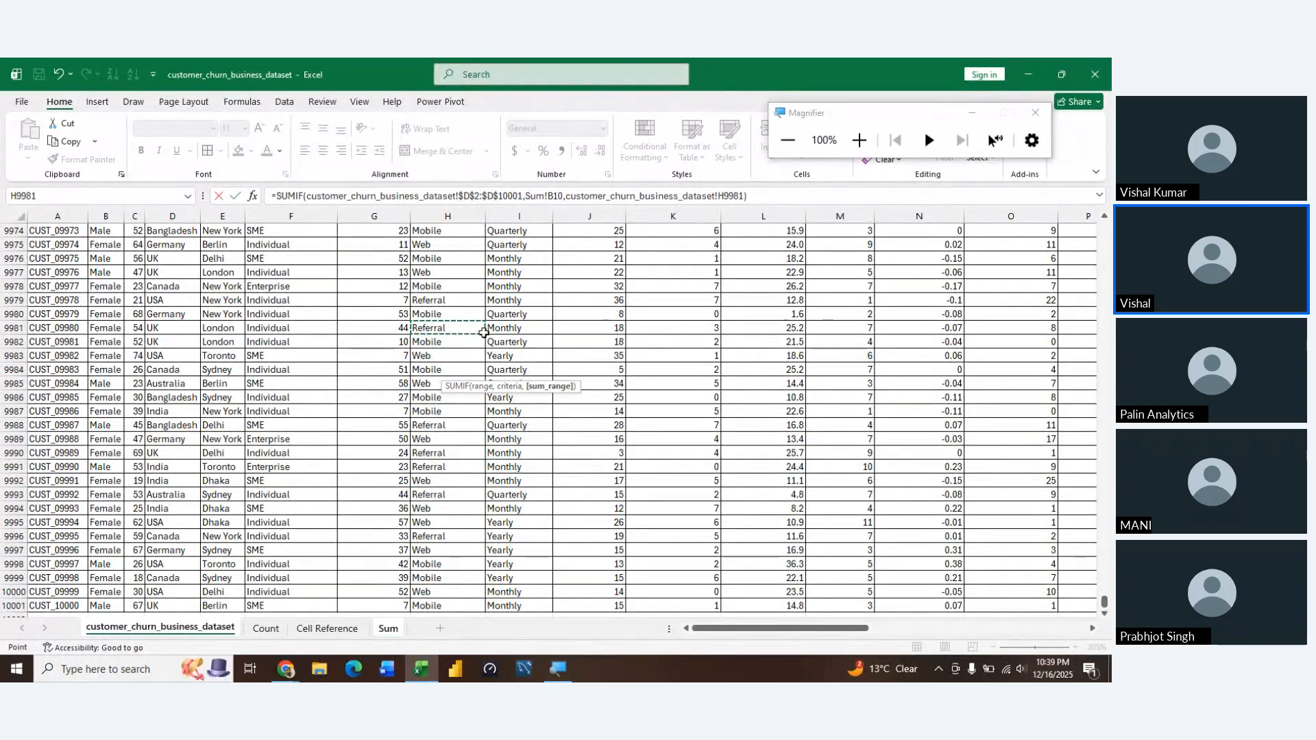
pyautogui.hotkey('ctrl', 'Up')
pyautogui.press('Right')
pyautogui.press('Right')
pyautogui.press('Right')
pyautogui.press('Right')
pyautogui.press('Right')
pyautogui.press('Right')
pyautogui.press('Right')
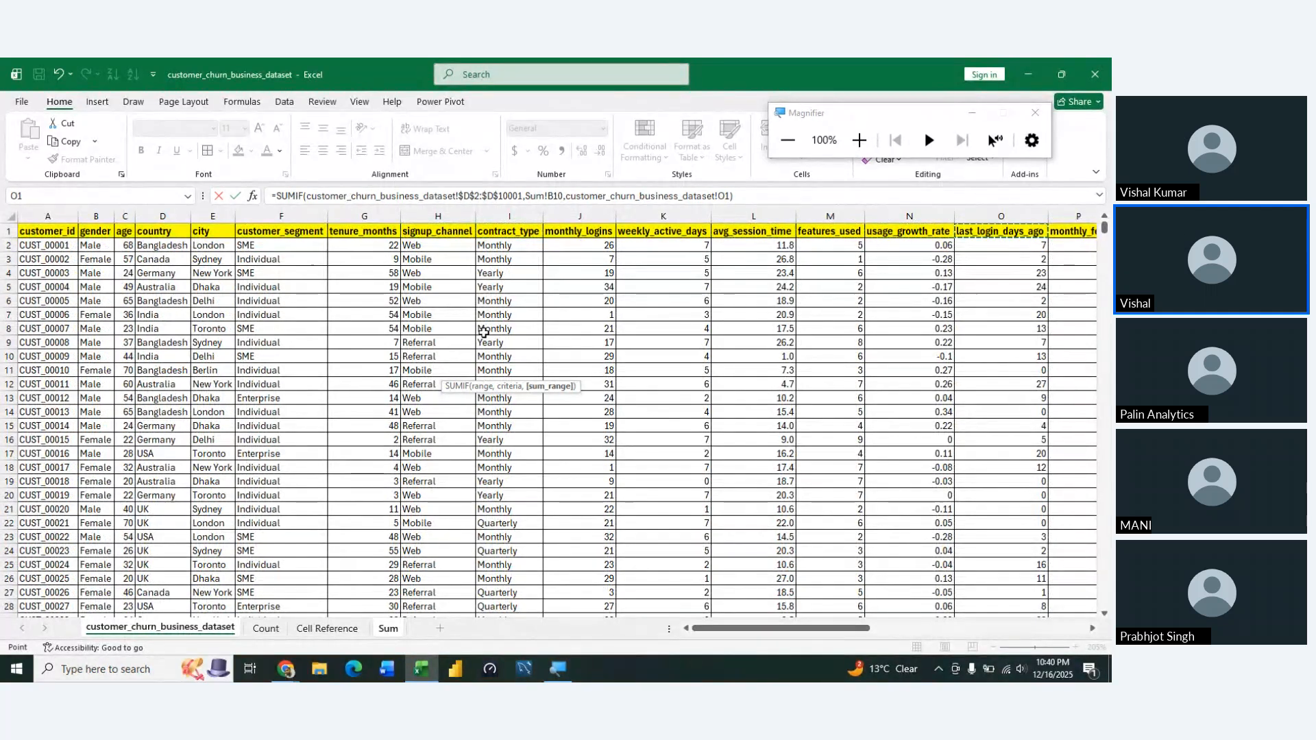
pyautogui.press('Right')
pyautogui.press('Right')
pyautogui.press('Right')
pyautogui.press('Right')
pyautogui.press('Left')
pyautogui.press('Left')
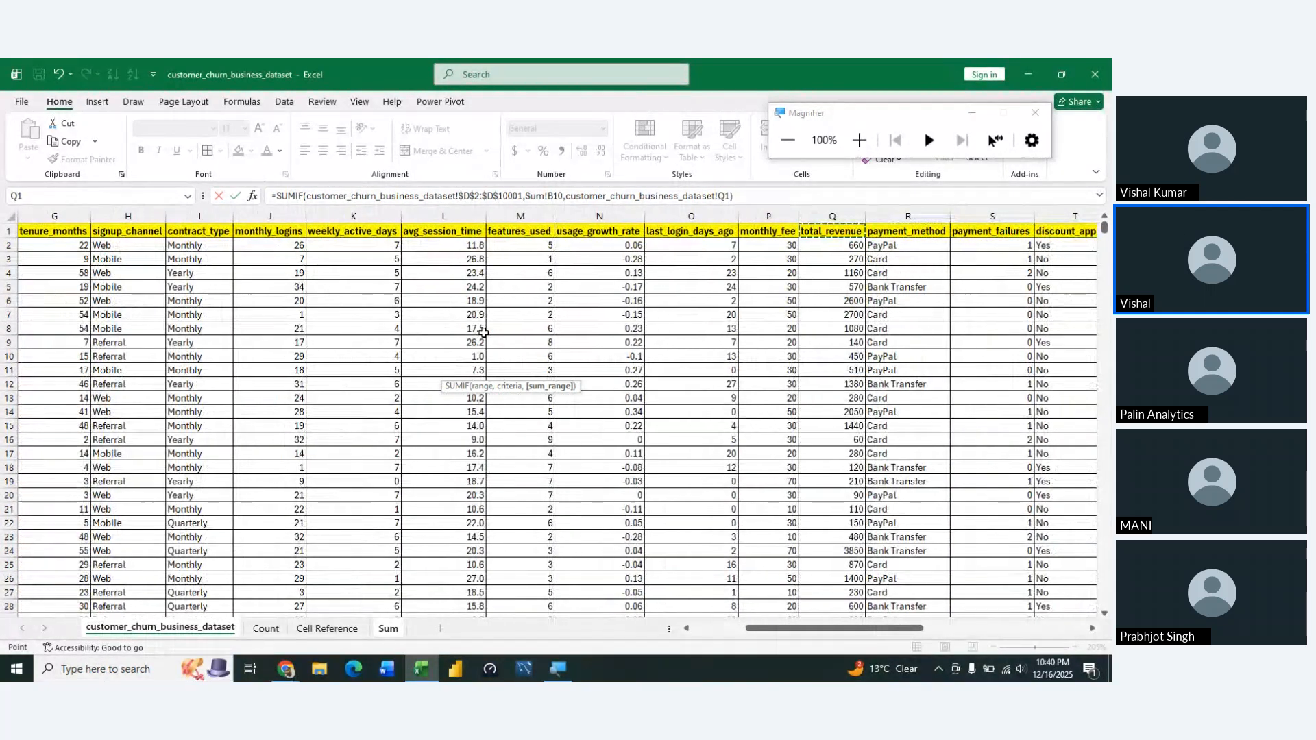
pyautogui.press('Down')
pyautogui.hotkey('ctrl', 'shift', 'Down')
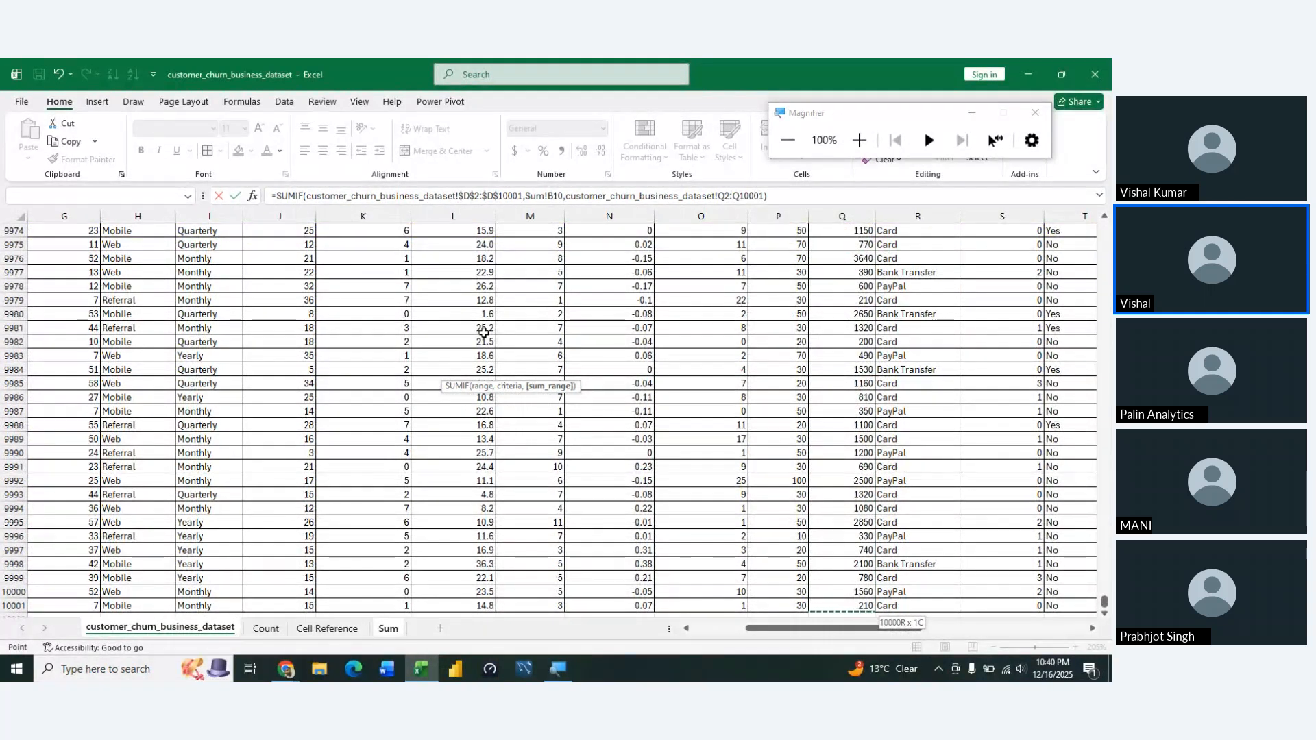
pyautogui.press('F4')
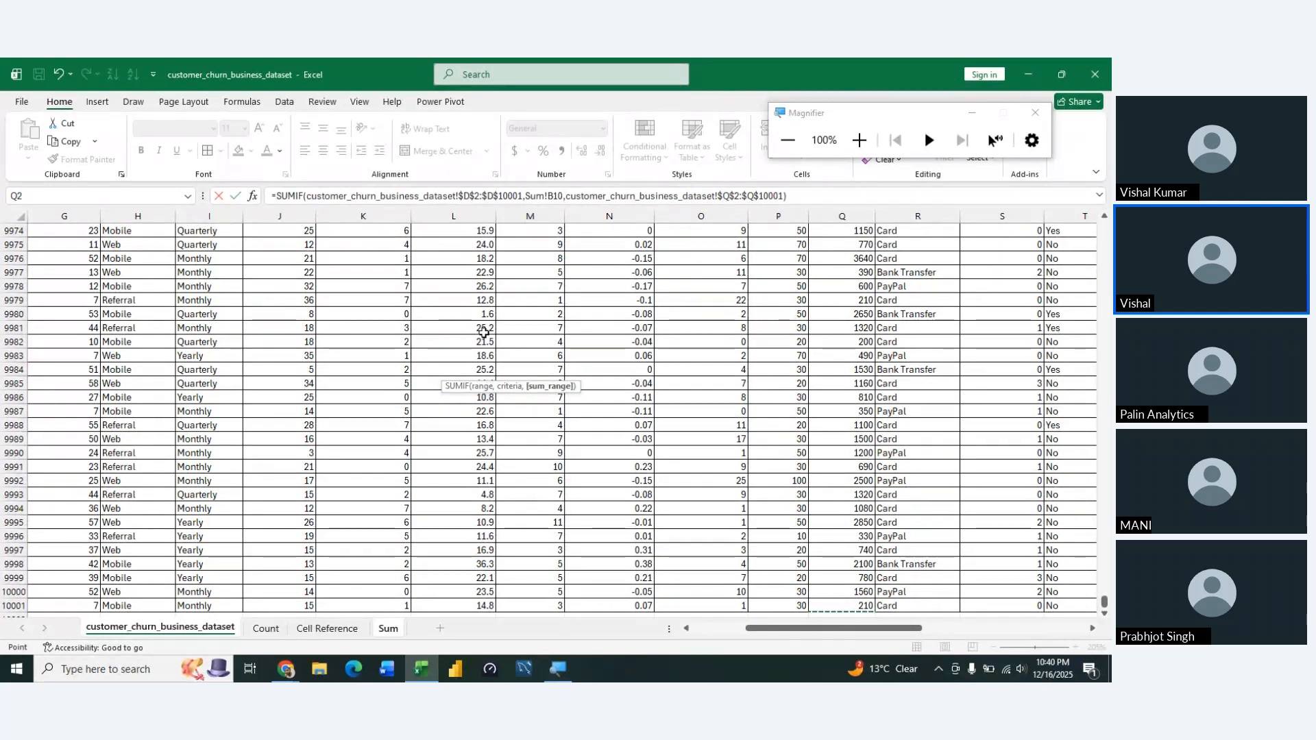
pyautogui.press('Return')
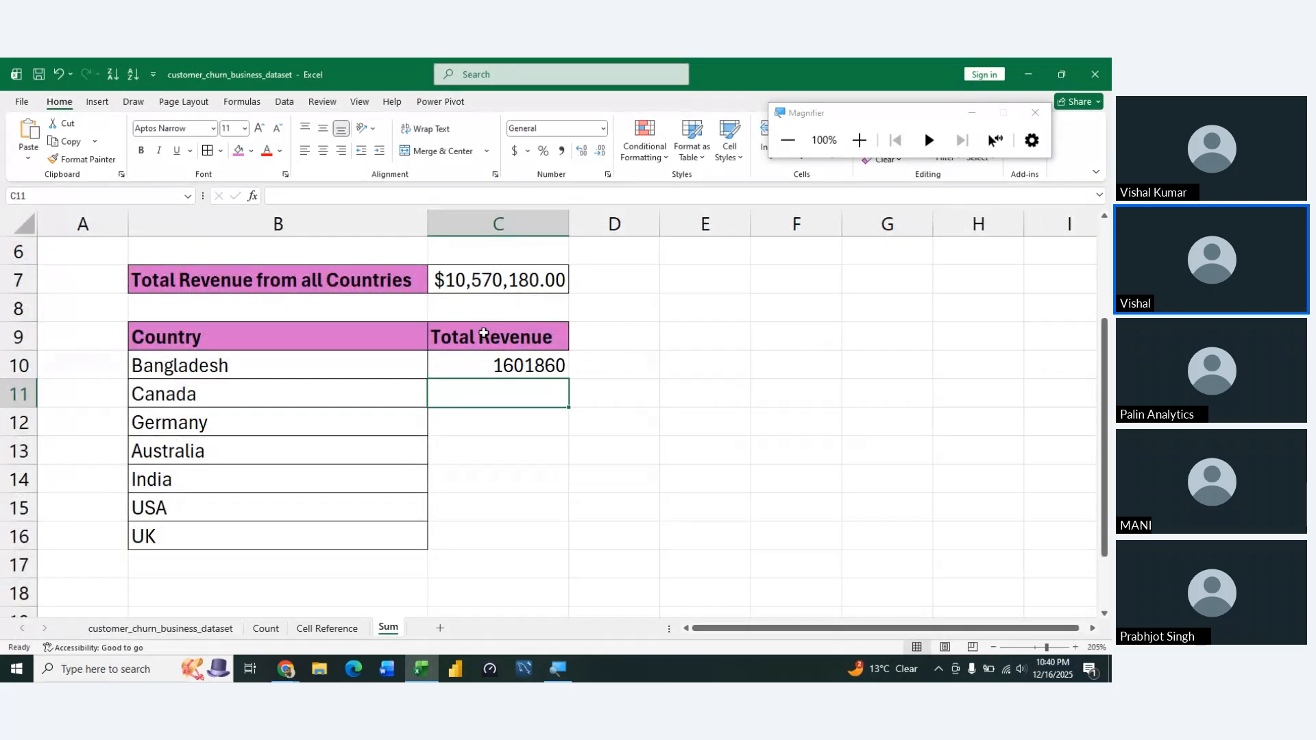
# Format C10:C16 as Currency with the $ symbol and two decimal places, and fill the C10 formula down to C16
pyautogui.press('Up')
pyautogui.hotkey('shift', 'Down')
pyautogui.hotkey('shift', 'Down')
pyautogui.hotkey('shift', 'Down')
pyautogui.hotkey('shift', 'Down')
pyautogui.hotkey('shift', 'Down')
pyautogui.hotkey('shift', 'Down')
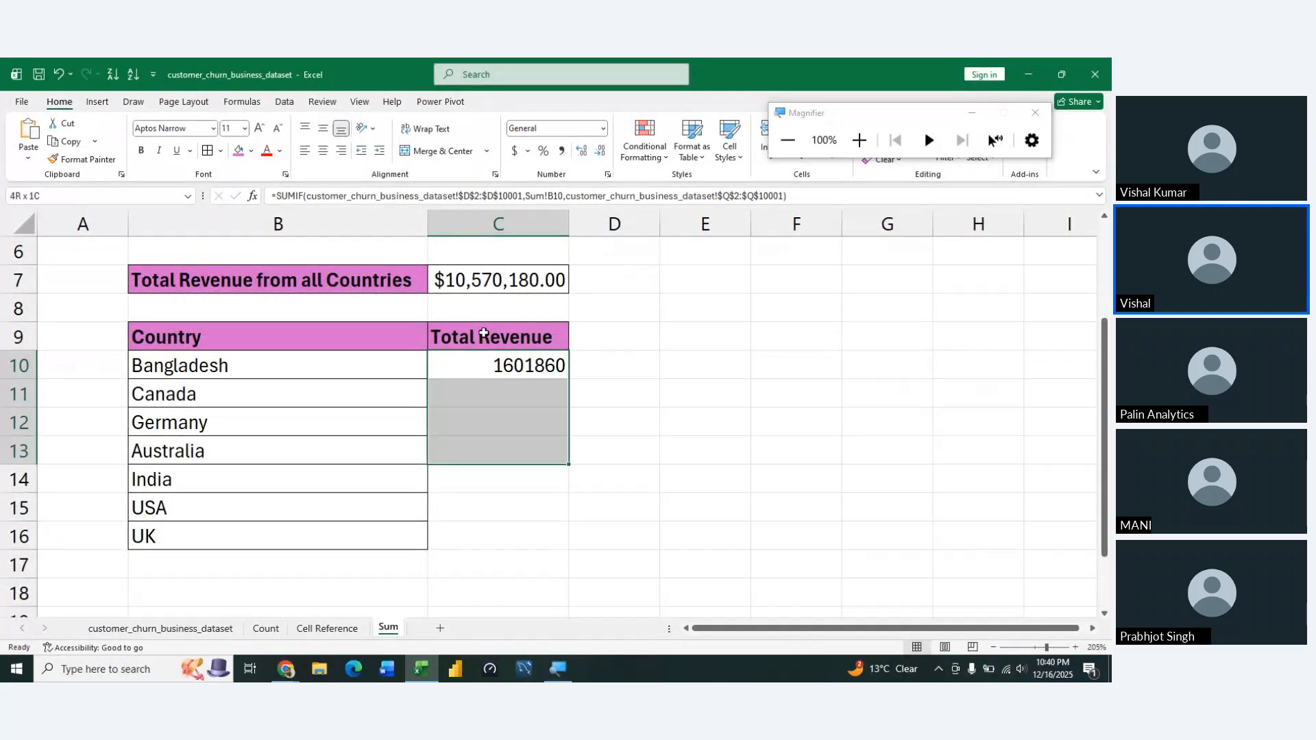
pyautogui.hotkey('ctrl', '1')
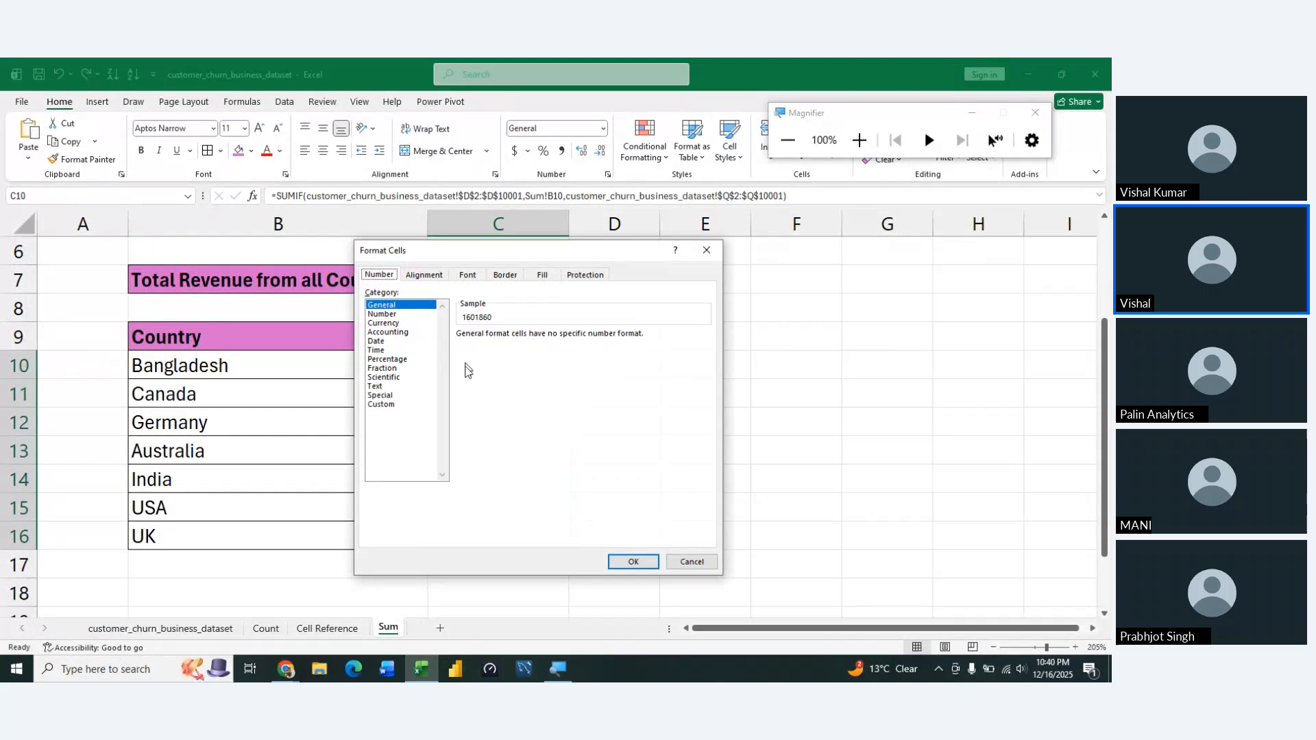
pyautogui.click(395, 323)
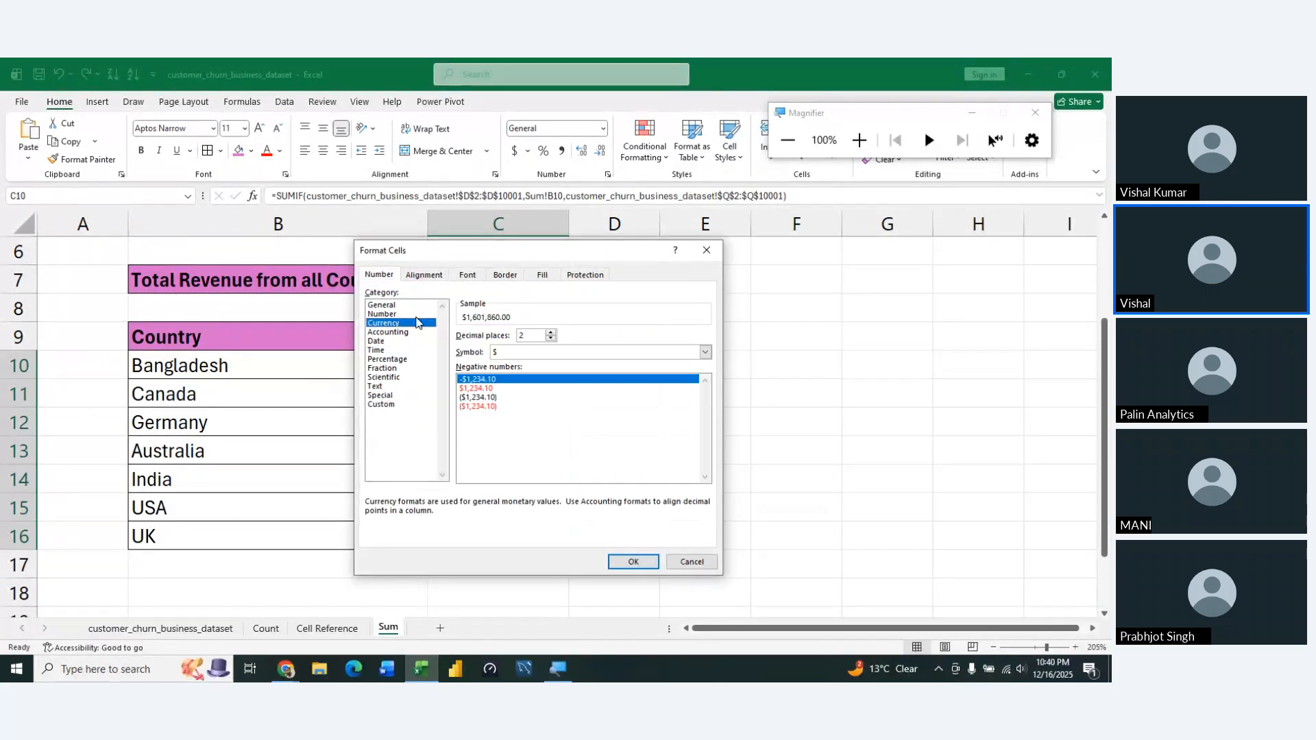
pyautogui.click(648, 568)
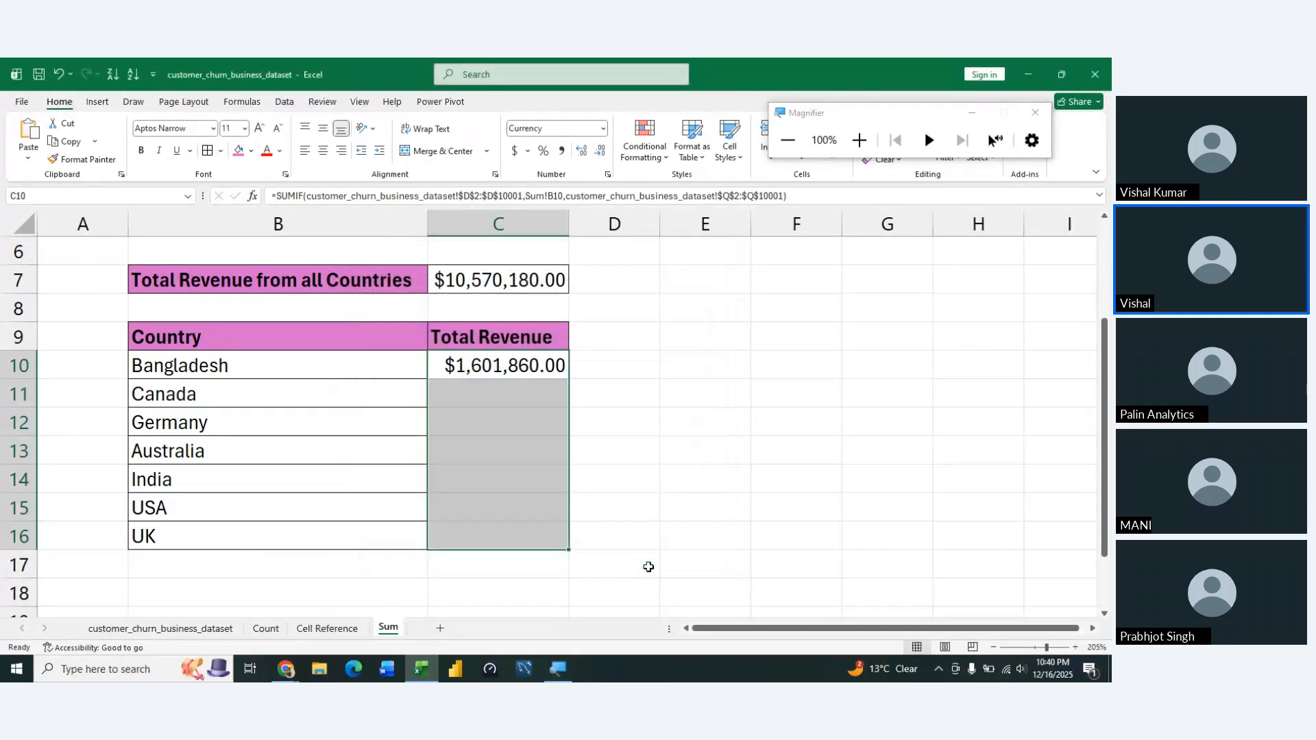
pyautogui.hotkey('ctrl', 'd')
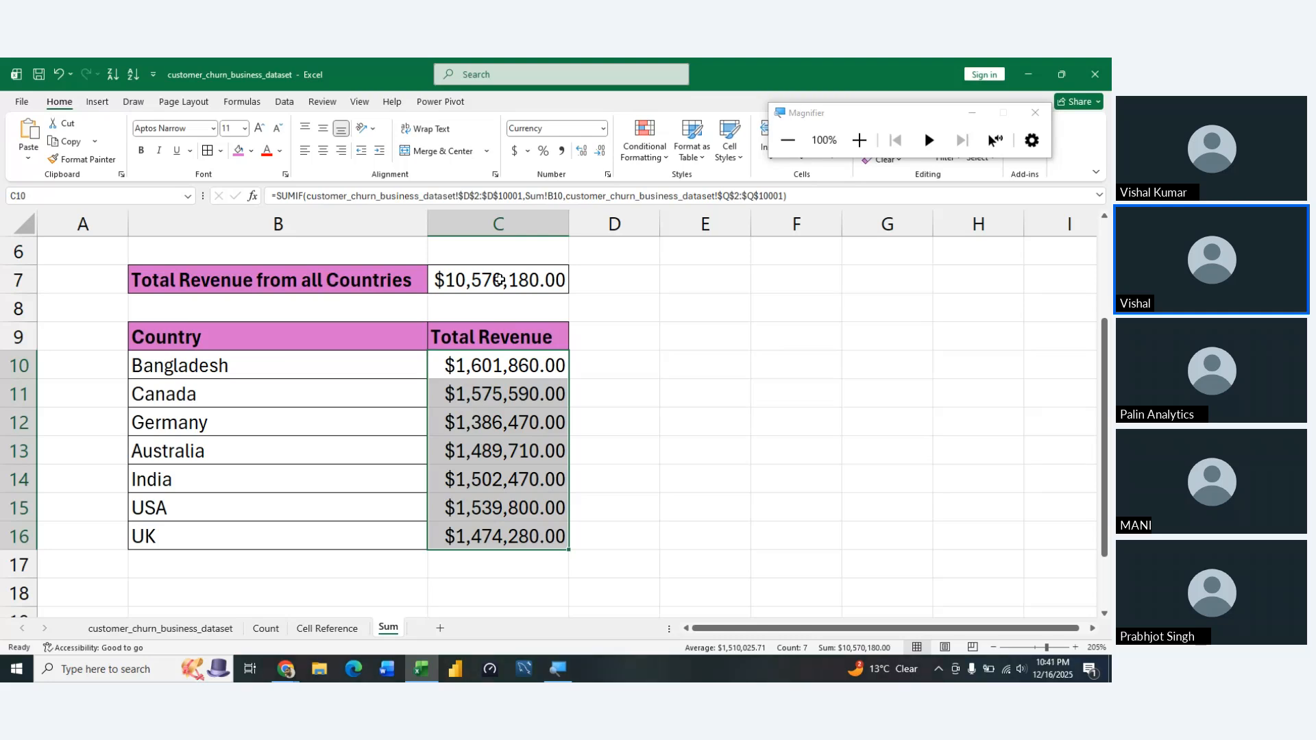
pyautogui.press('Left')
pyautogui.press('Right')
pyautogui.press('Right')
pyautogui.press('Left')
pyautogui.press('Up')
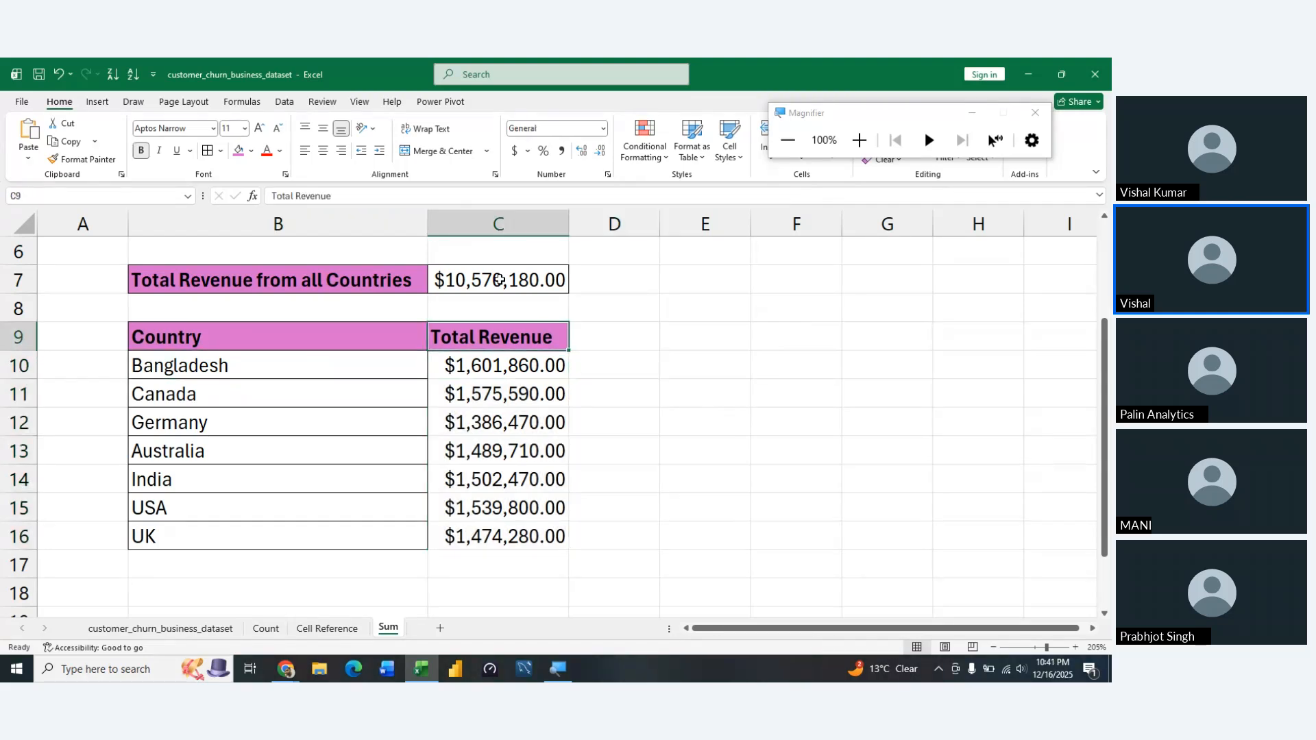
pyautogui.hotkey('ctrl', 'a')
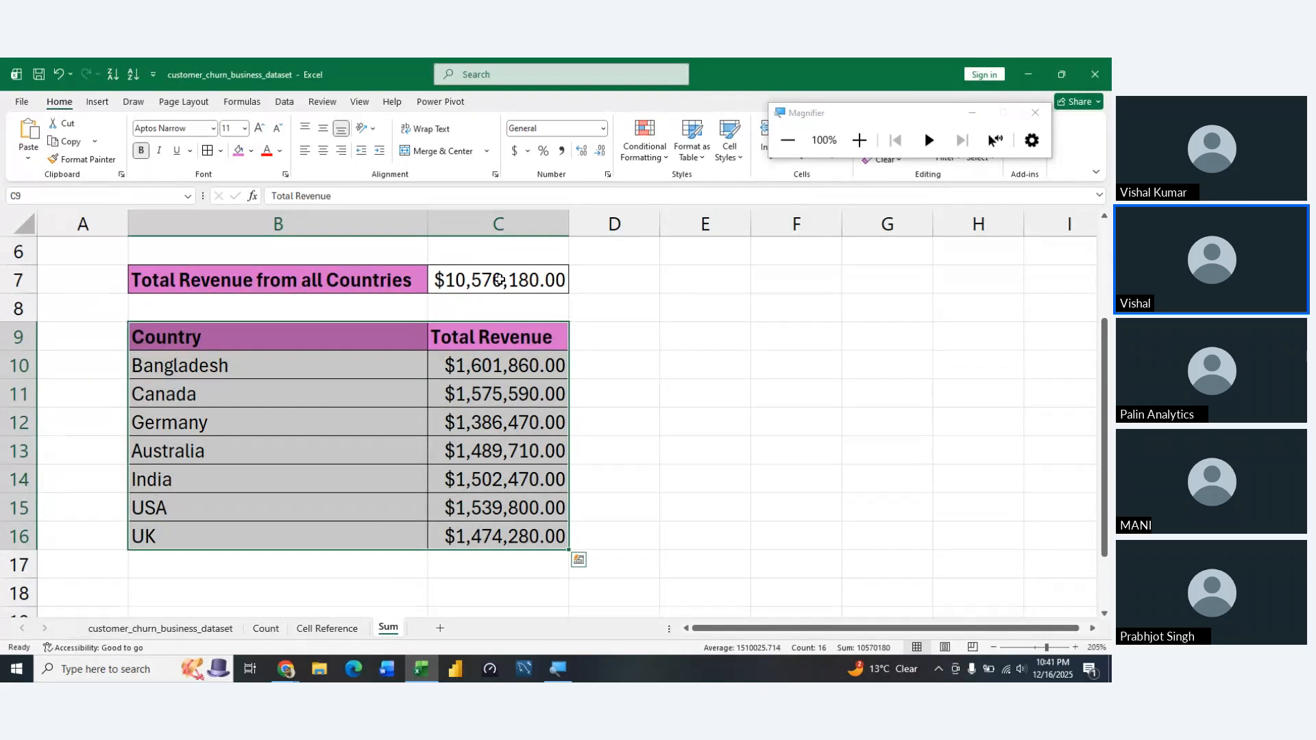
pyautogui.press('Right')
pyautogui.press('Left')
pyautogui.press('Right')
pyautogui.press('Right')
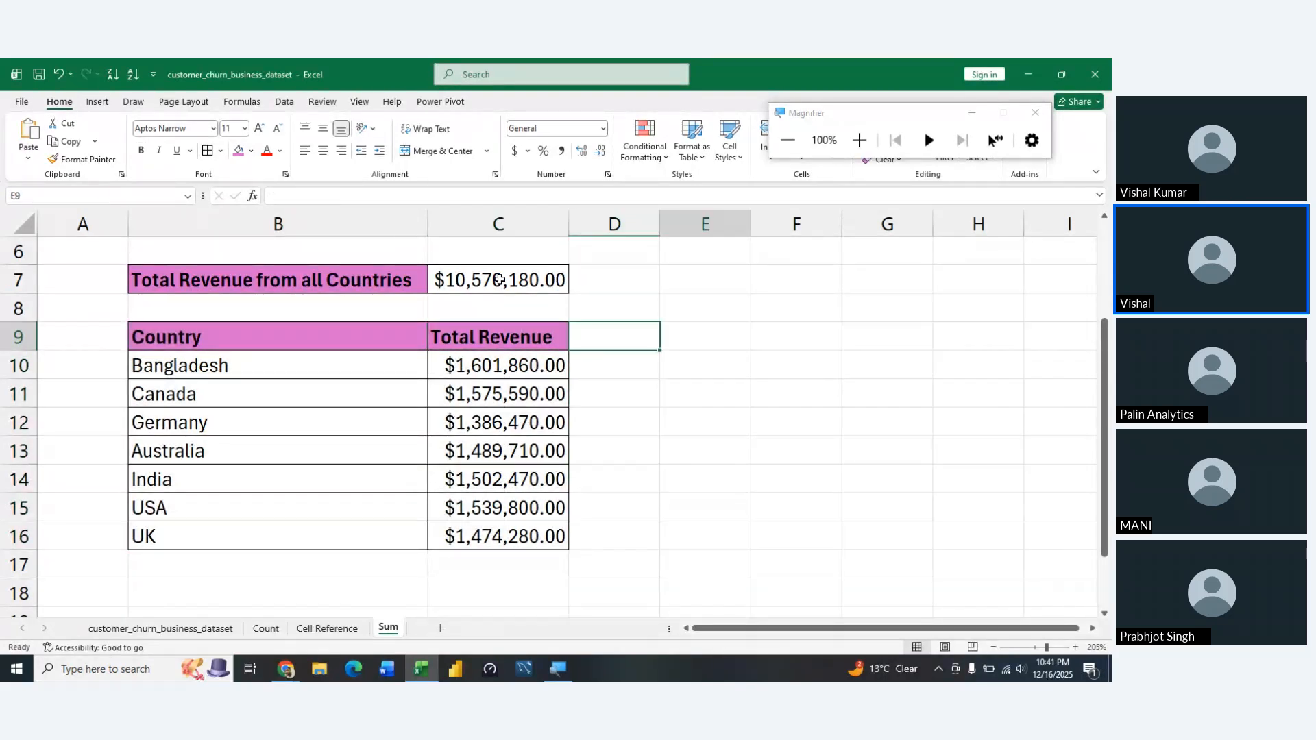
pyautogui.press('Left')
pyautogui.press('Left')
pyautogui.press('Left')
pyautogui.press('Left')
pyautogui.press('Down')
pyautogui.press('Down')
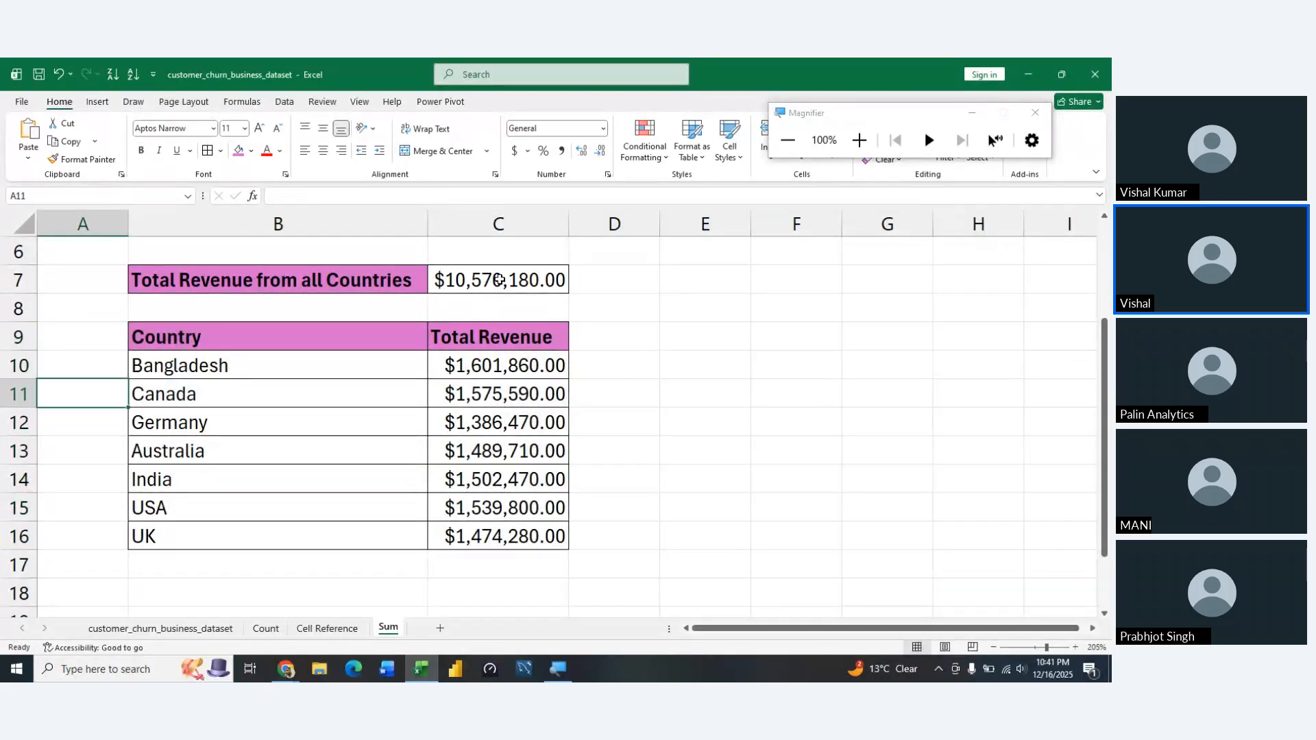
# Copy the Bangladesh signup_channel table B15:D18 from the Count sheet and paste it at B18 on the Sum sheet
pyautogui.click(266, 628)
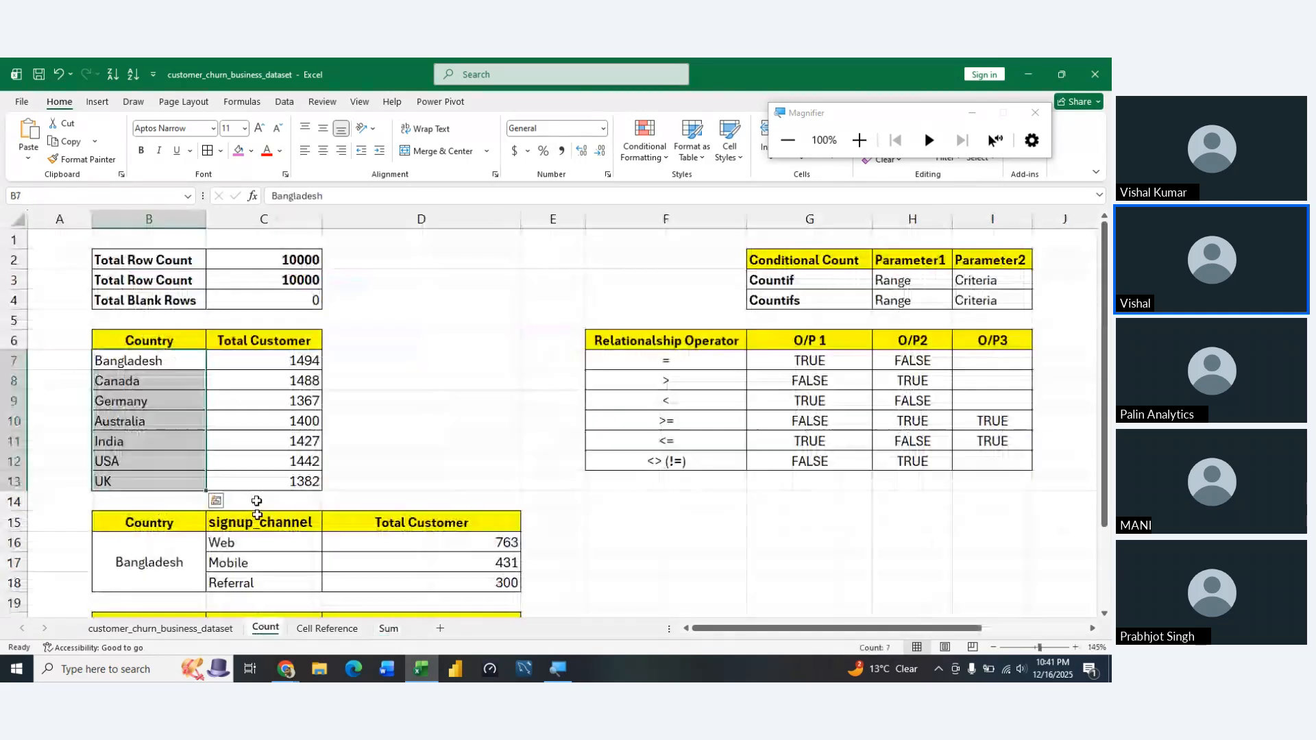
pyautogui.click(171, 521)
pyautogui.hotkey('shift', 'Down')
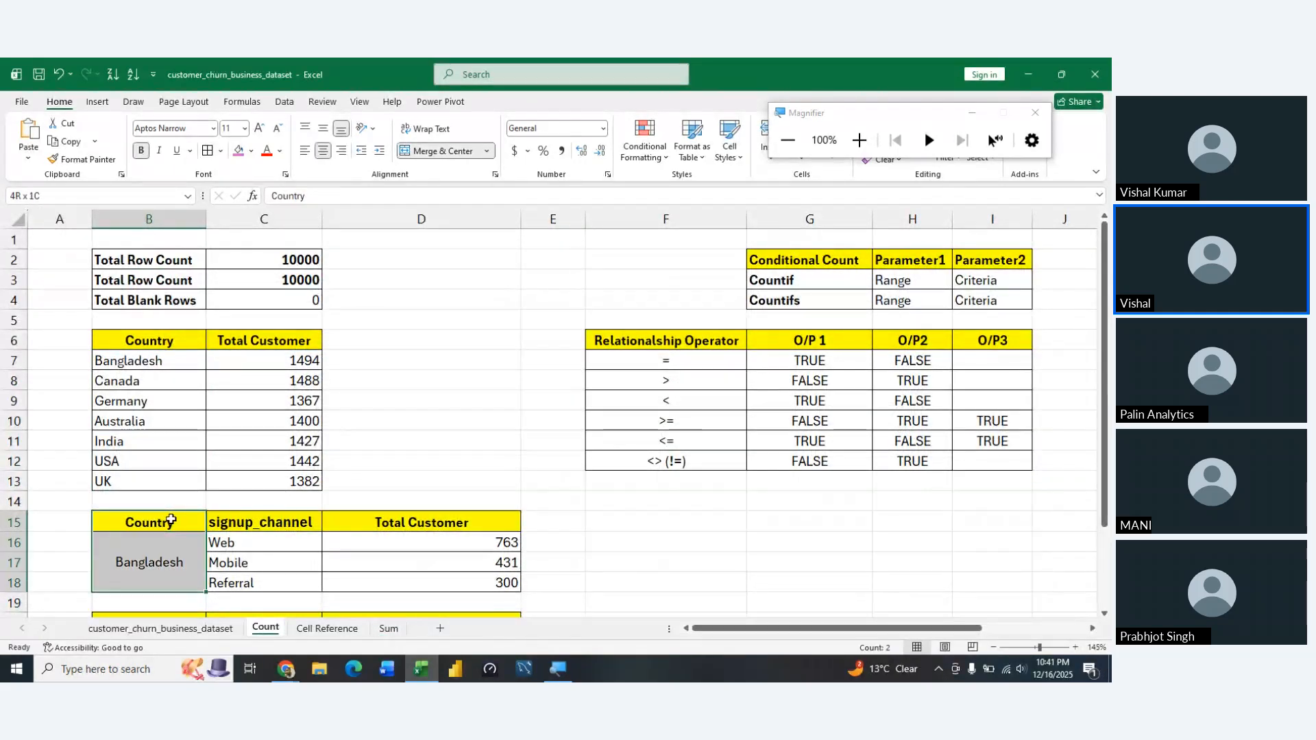
pyautogui.hotkey('shift', 'Right')
pyautogui.hotkey('shift', 'Right')
pyautogui.hotkey('ctrl', 'c')
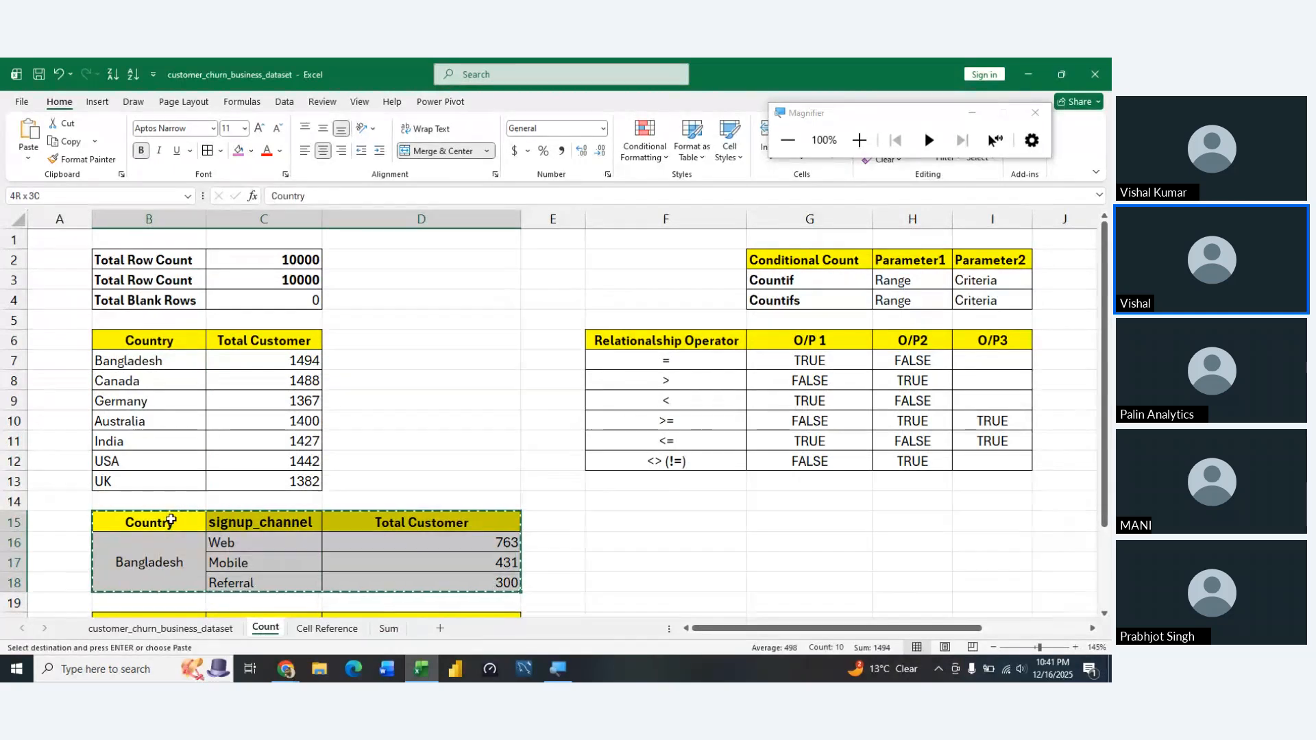
pyautogui.click(388, 628)
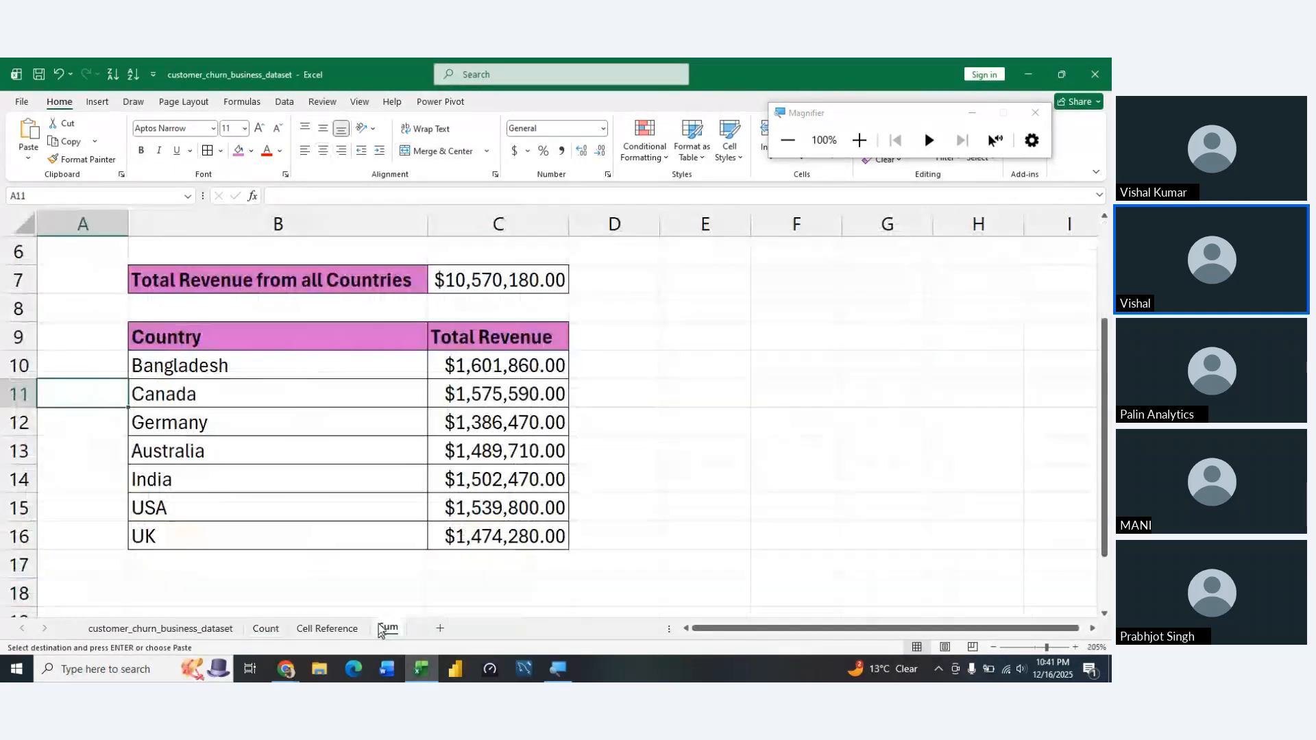
pyautogui.click(204, 580)
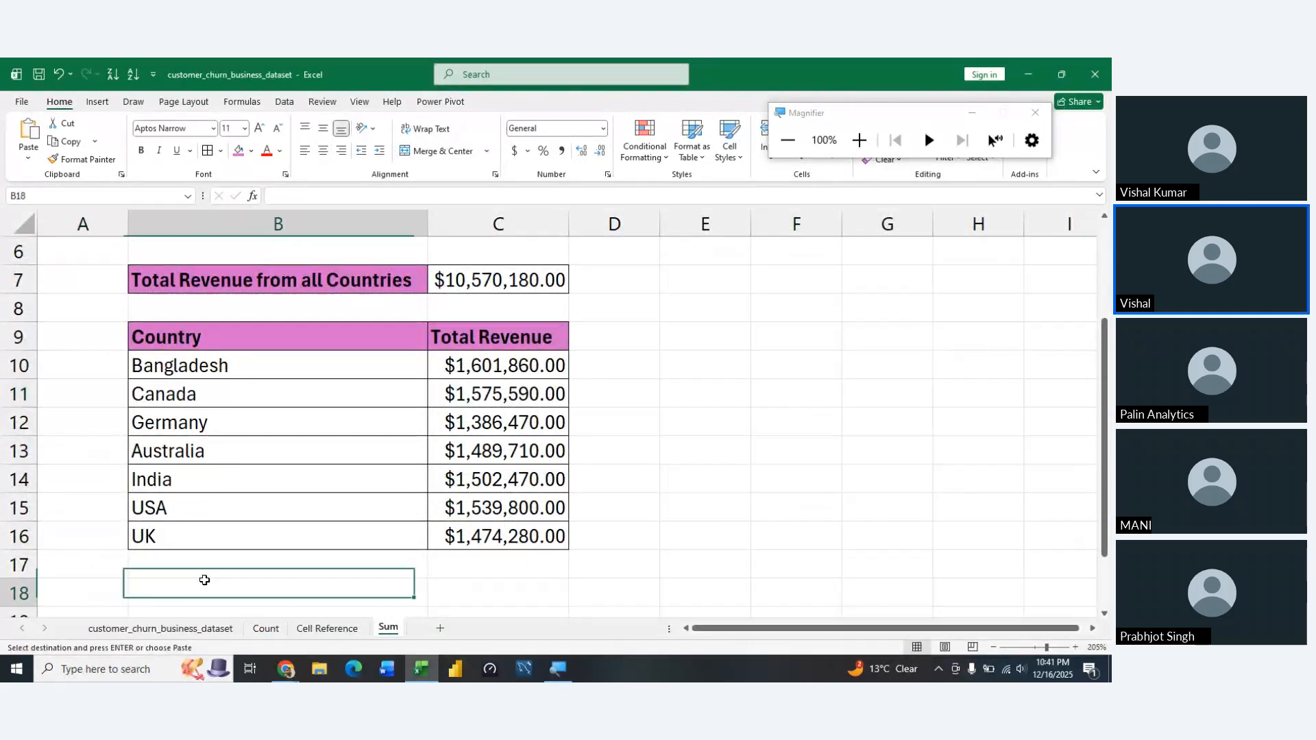
pyautogui.scroll(-2, 204, 580)
pyautogui.scroll(1, 205, 578)
pyautogui.hotkey('ctrl', 'v')
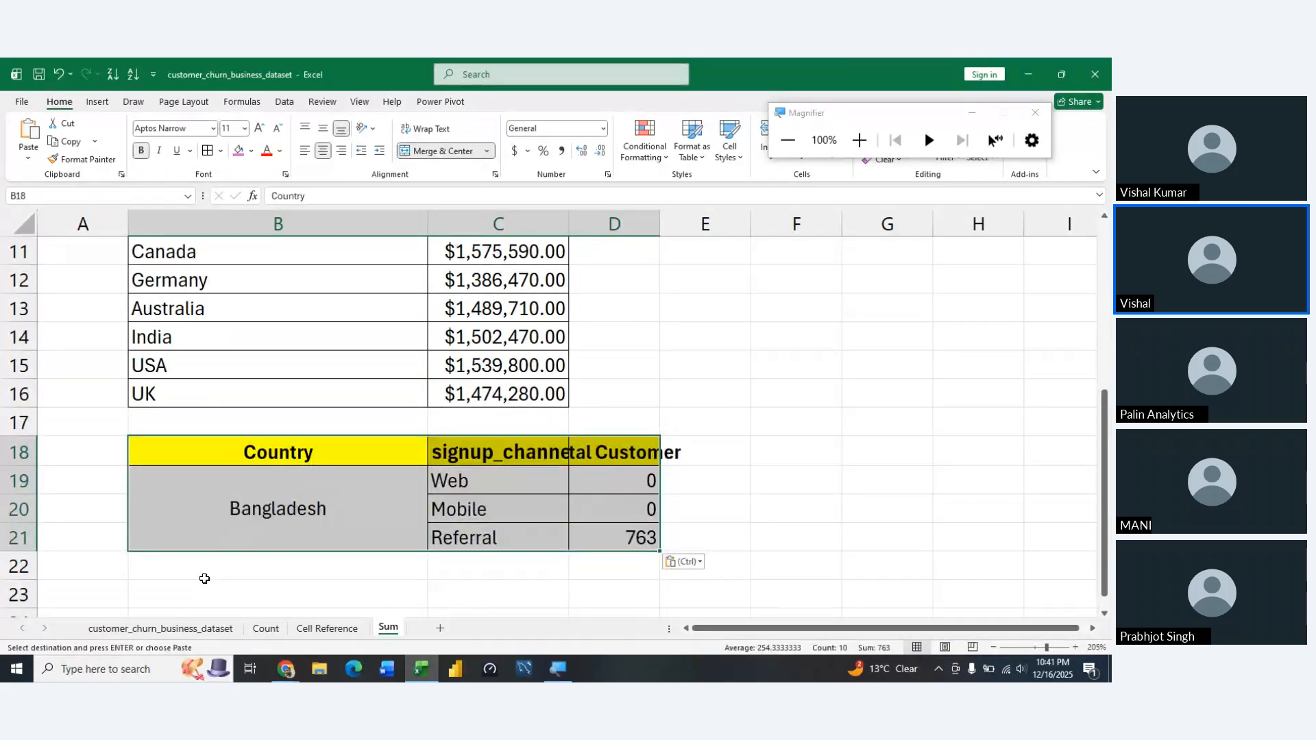
# AutoFit the widths of columns B to D to the pasted signup_channel table
pyautogui.hotkey('alt', 'h')
pyautogui.press('o')
pyautogui.press('i')
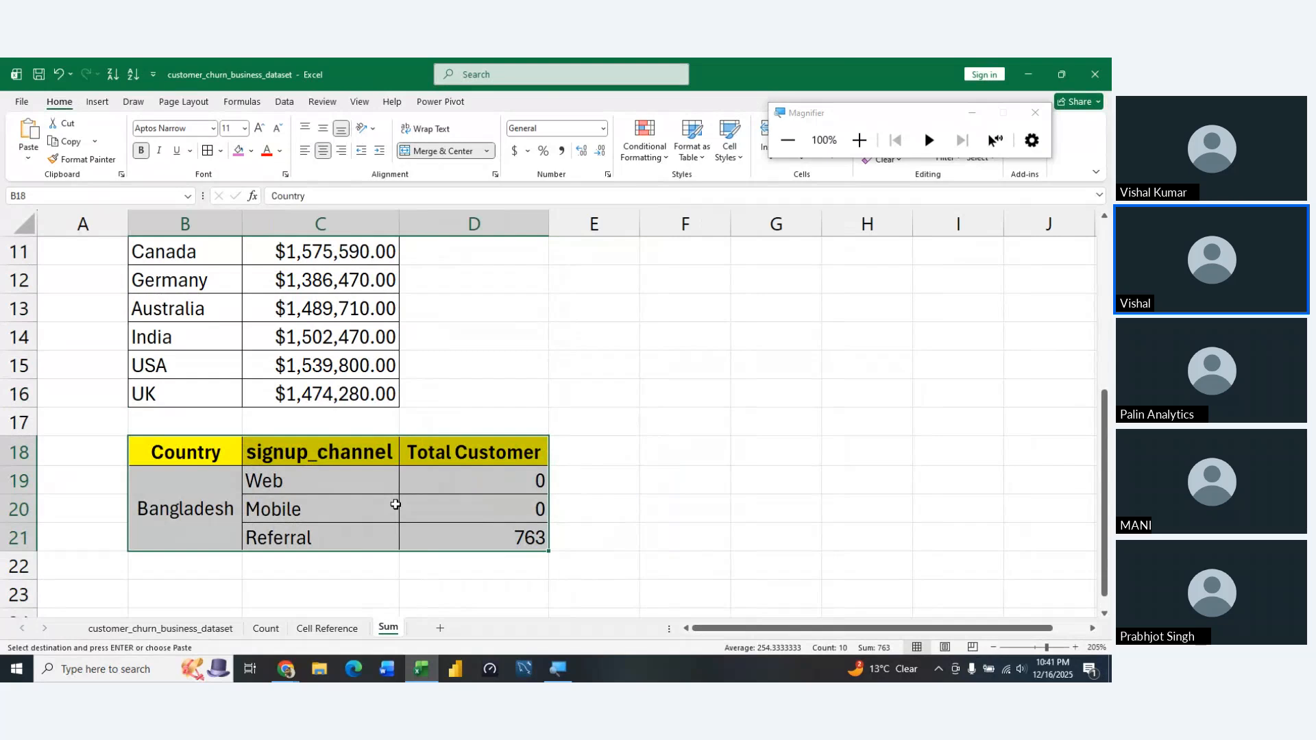
# AutoFit column B to the "Total Revenue from all Countries" label in B7
pyautogui.press('Up')
pyautogui.press('Up')
pyautogui.press('Up')
pyautogui.press('Up')
pyautogui.press('Up')
pyautogui.press('Up')
pyautogui.press('Up')
pyautogui.press('Up')
pyautogui.press('Up')
pyautogui.press('Up')
pyautogui.press('Up')
pyautogui.press('Up')
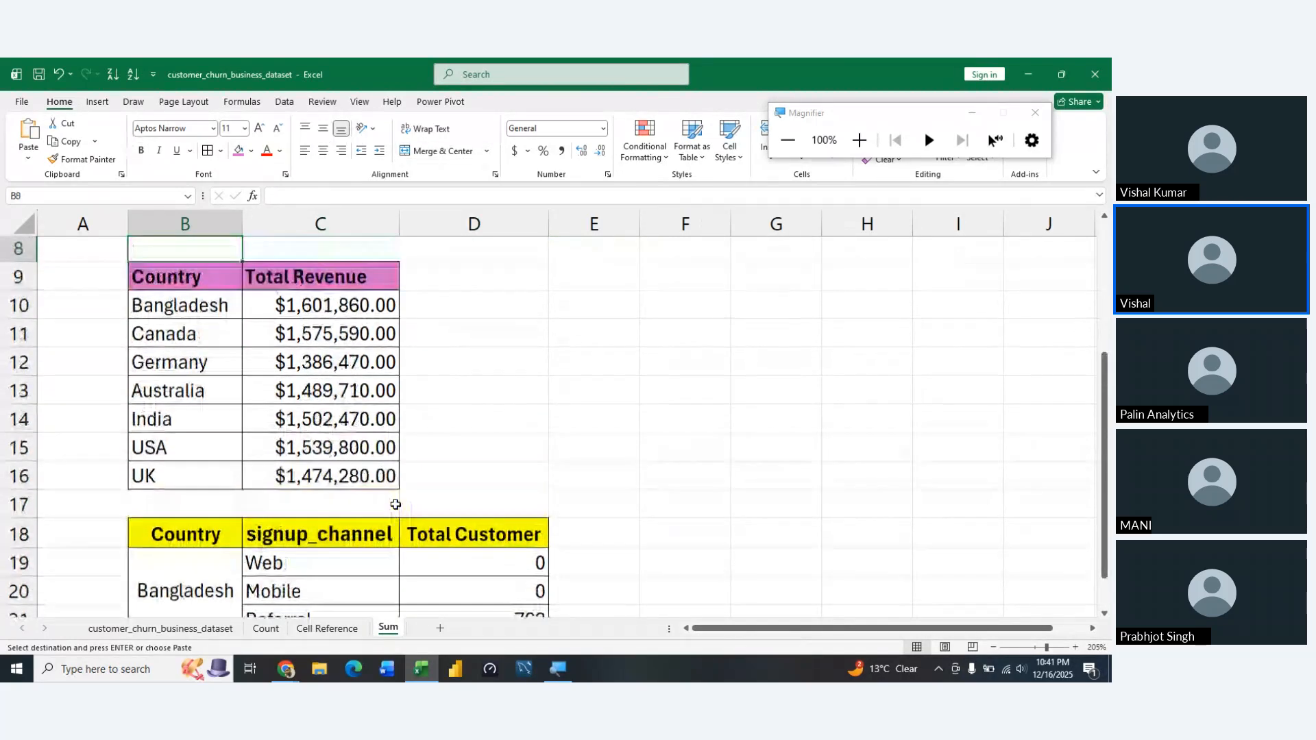
pyautogui.press('Down')
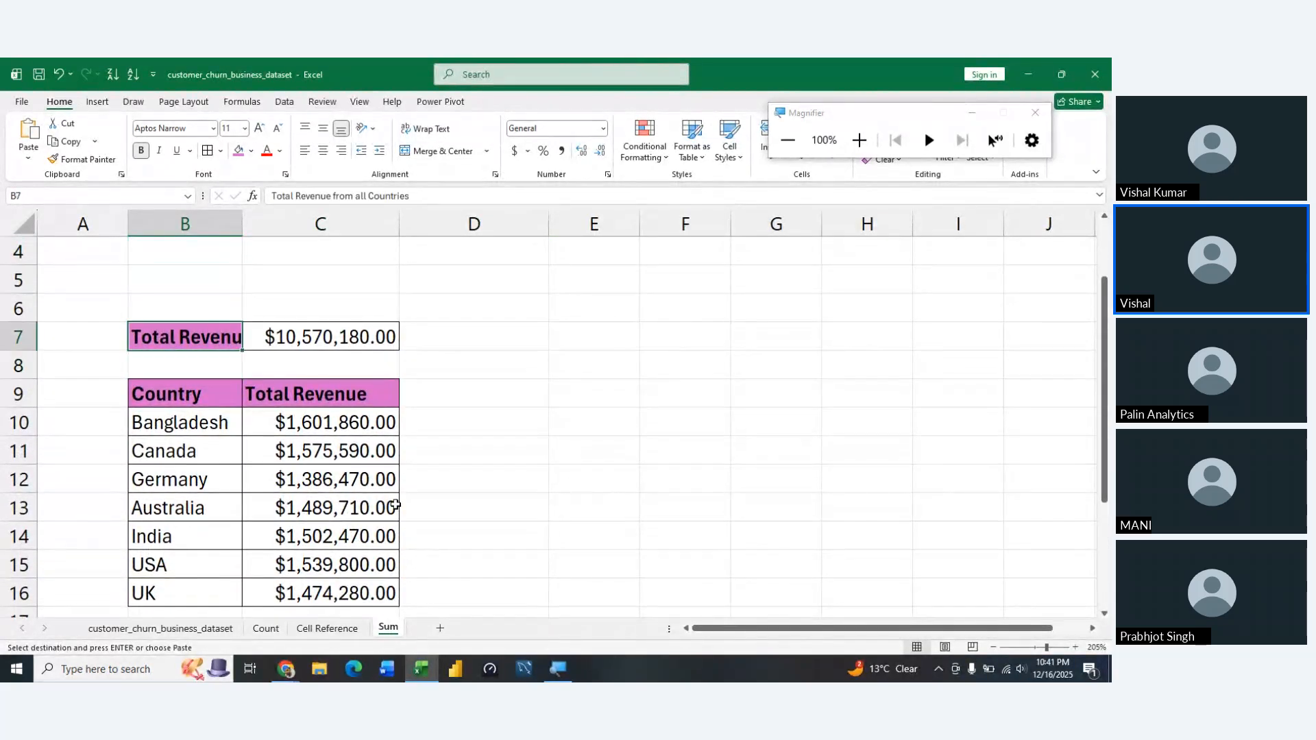
pyautogui.press('alt')
pyautogui.press('h')
pyautogui.press('o')
pyautogui.press('i')
# Fill the pasted table's header cells B18:D18 with the same pink theme colour as the other Sum sheet headers
pyautogui.press('Down')
pyautogui.press('Down')
pyautogui.press('Down')
pyautogui.press('Down')
pyautogui.press('Down')
pyautogui.press('Down')
pyautogui.press('Down')
pyautogui.press('Down')
pyautogui.press('Down')
pyautogui.press('Down')
pyautogui.press('Down')
pyautogui.press('Down')
pyautogui.press('Down')
pyautogui.press('Down')
pyautogui.press('Down')
pyautogui.press('Down')
pyautogui.press('Down')
pyautogui.press('Down')
pyautogui.press('Down')
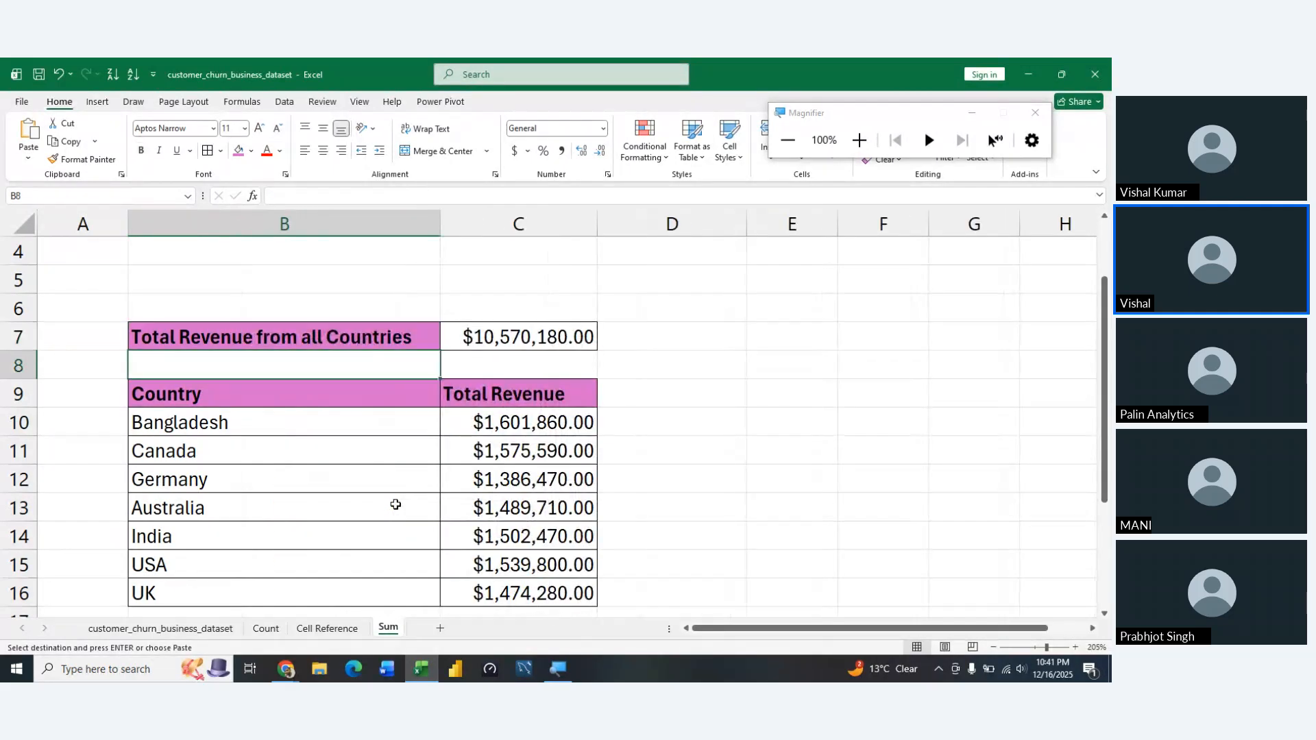
pyautogui.press('Down')
pyautogui.press('Down')
pyautogui.press('Down')
pyautogui.press('Up')
pyautogui.press('Up')
pyautogui.press('Up')
pyautogui.press('Up')
pyautogui.press('Up')
pyautogui.press('Up')
pyautogui.press('Up')
pyautogui.press('Up')
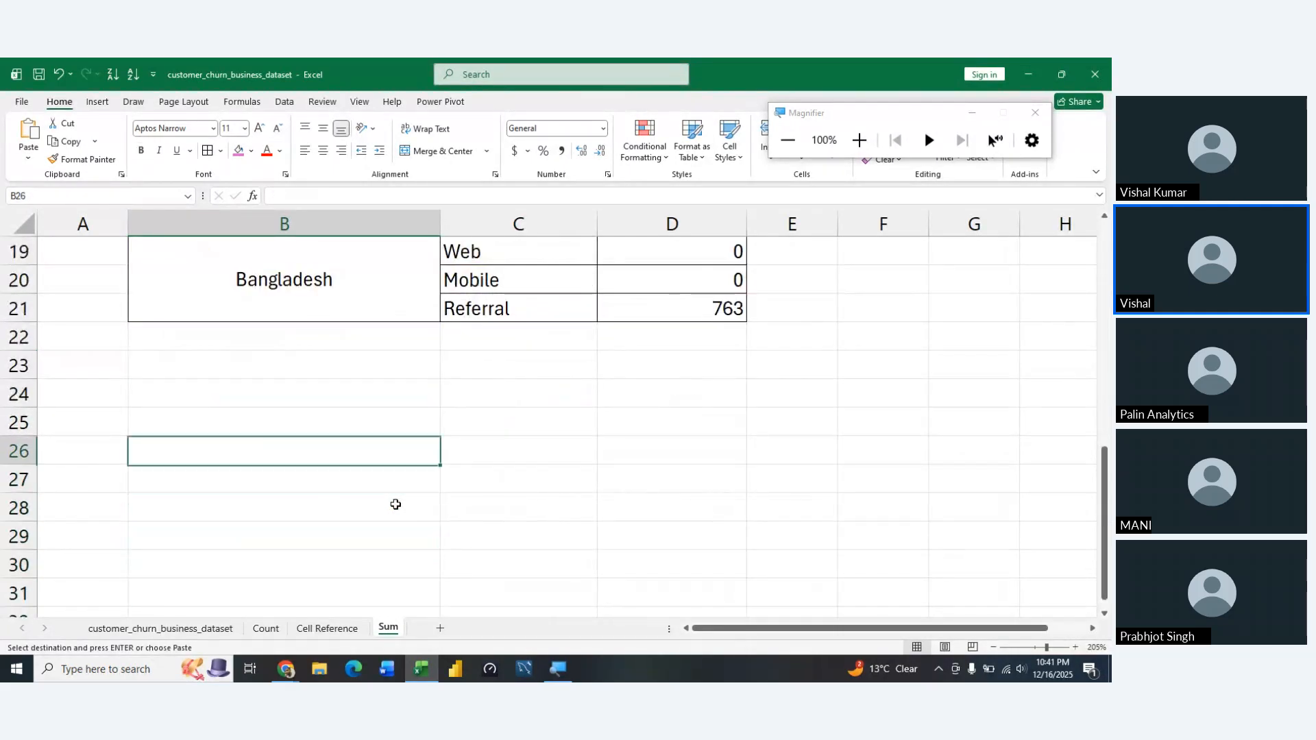
pyautogui.press('Up')
pyautogui.hotkey('shift', 'Right')
pyautogui.hotkey('shift', 'Right')
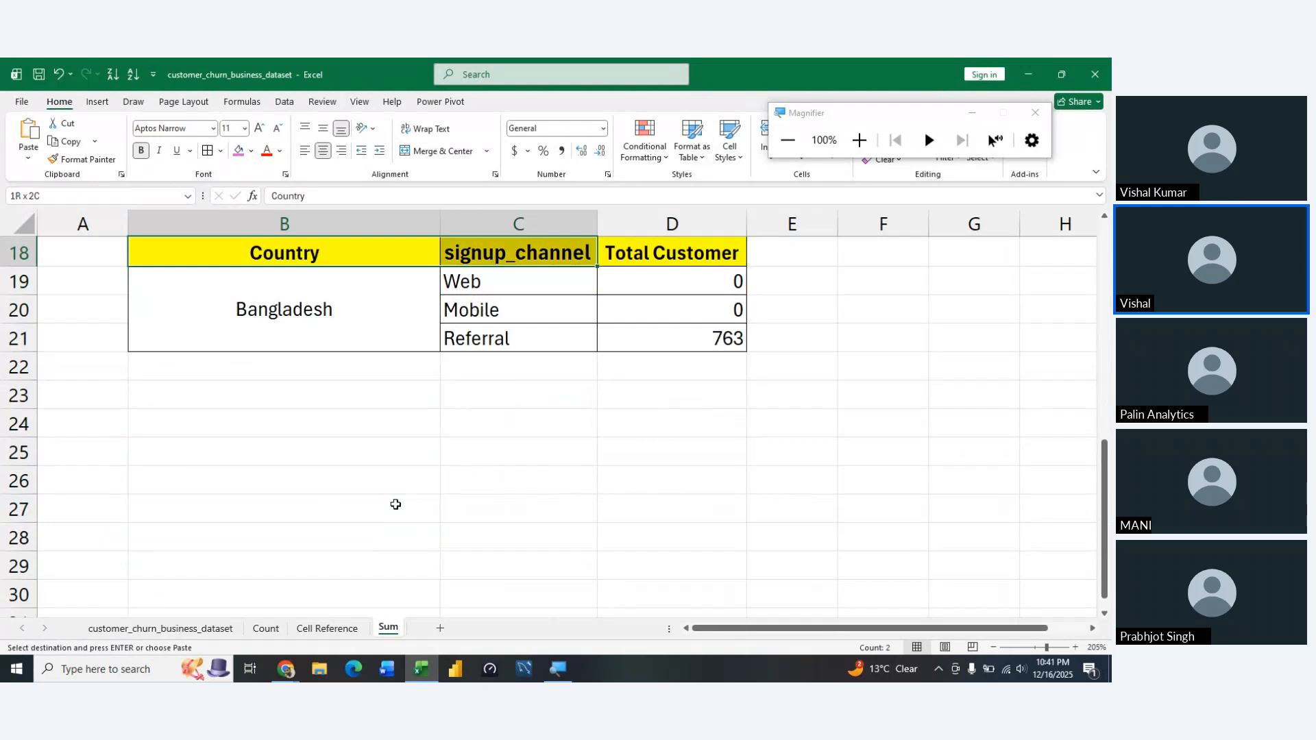
pyautogui.hotkey('alt', 'h')
pyautogui.press('h')
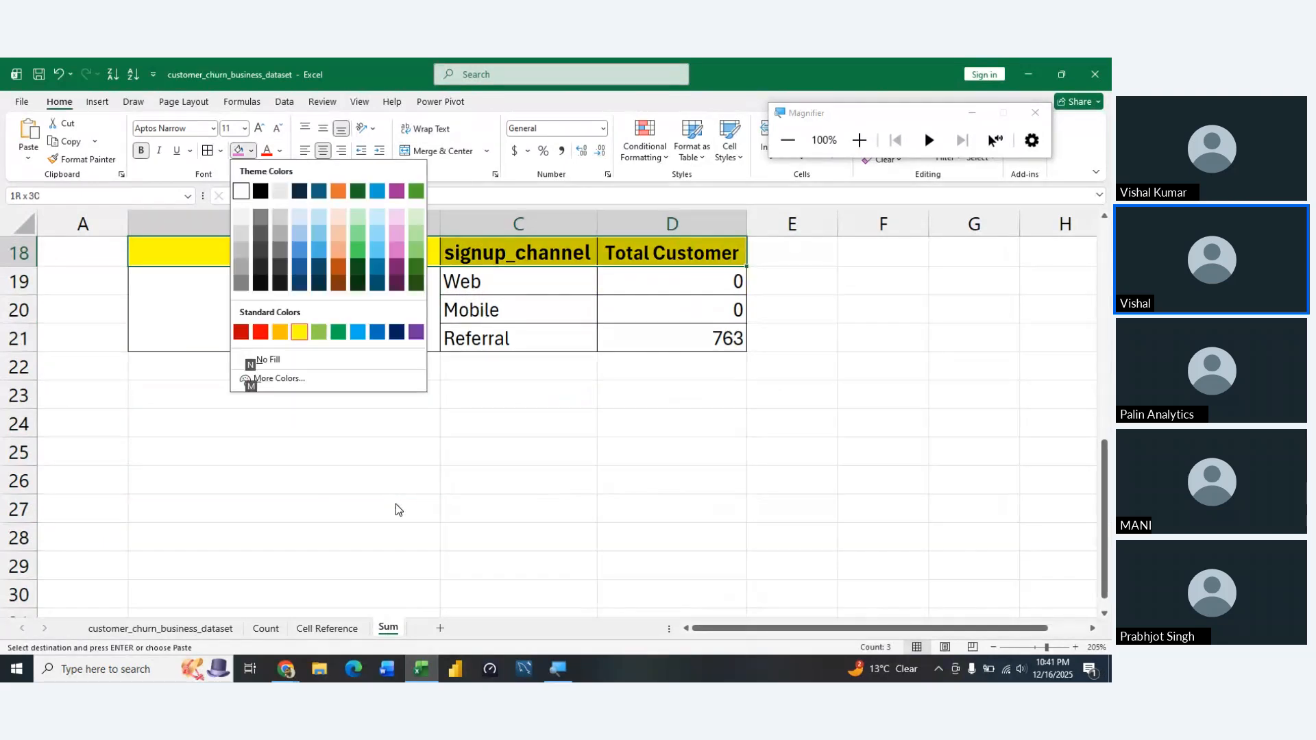
pyautogui.click(397, 250)
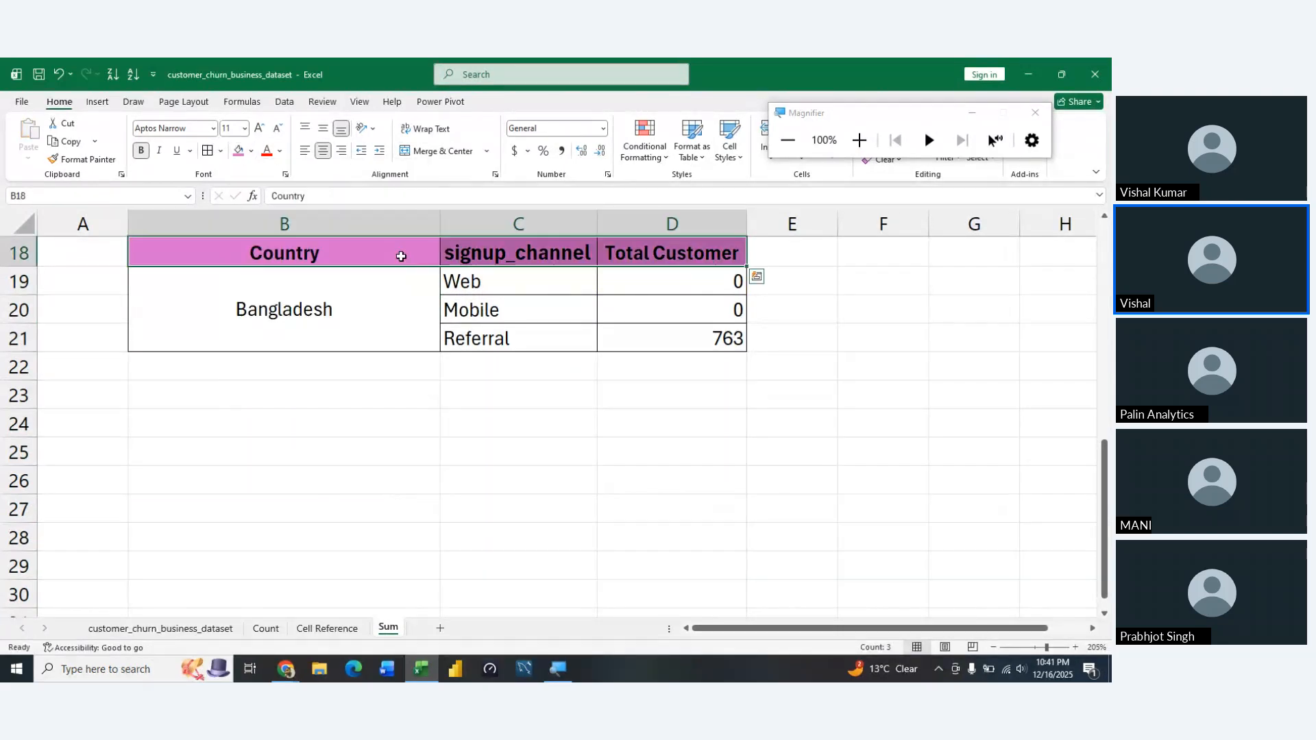
# Copy the payment_method header from R1 of the customer_churn_business_dataset sheet and paste it over signup_channel in C18 on the Sum sheet
pyautogui.click(508, 292)
pyautogui.press('Up')
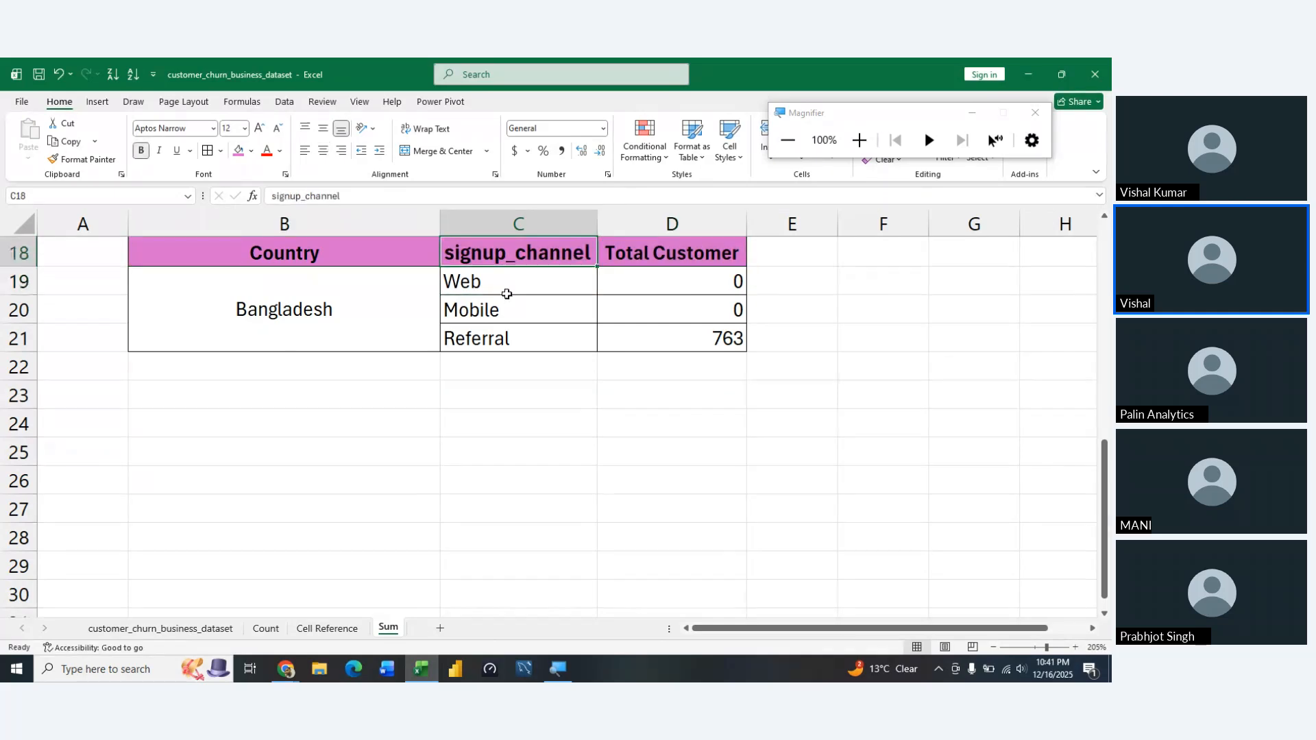
pyautogui.click(192, 626)
pyautogui.click(700, 332)
pyautogui.hotkey('ctrl', 'Up')
pyautogui.press('Right')
pyautogui.press('Right')
pyautogui.press('Right')
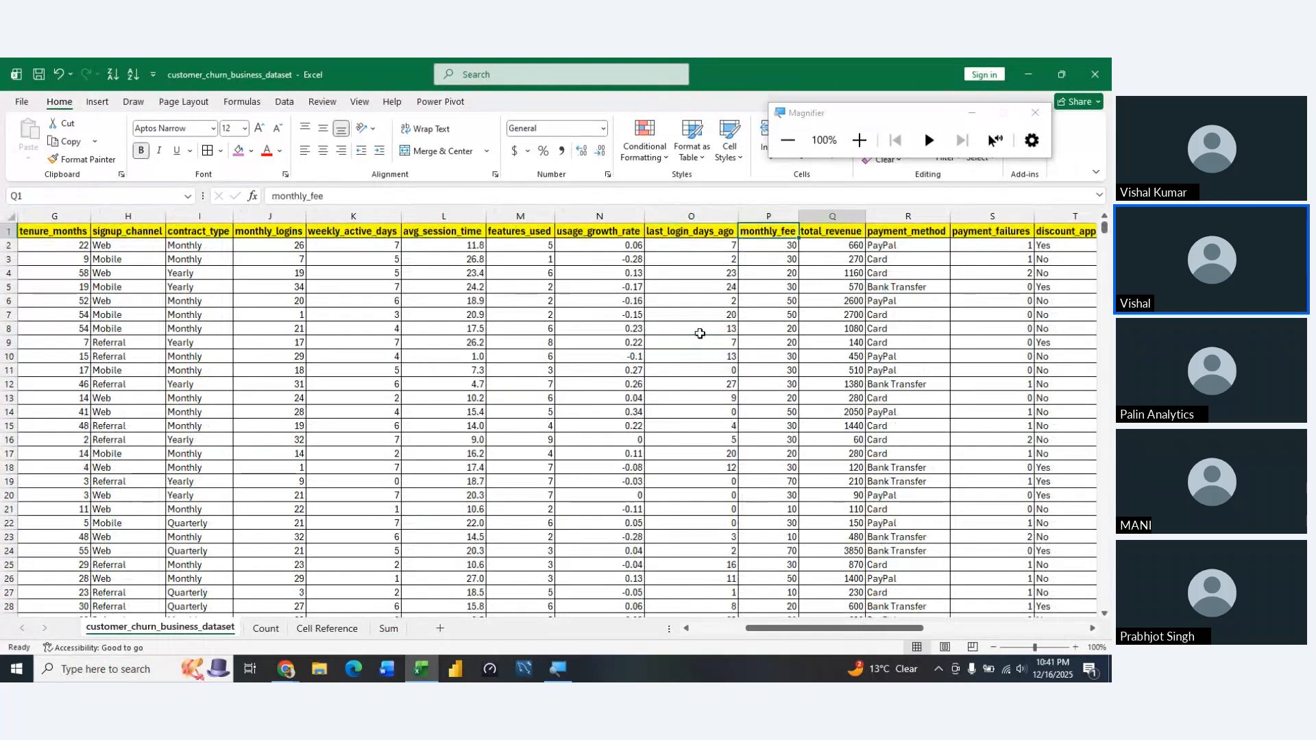
pyautogui.hotkey('ctrl', 'c')
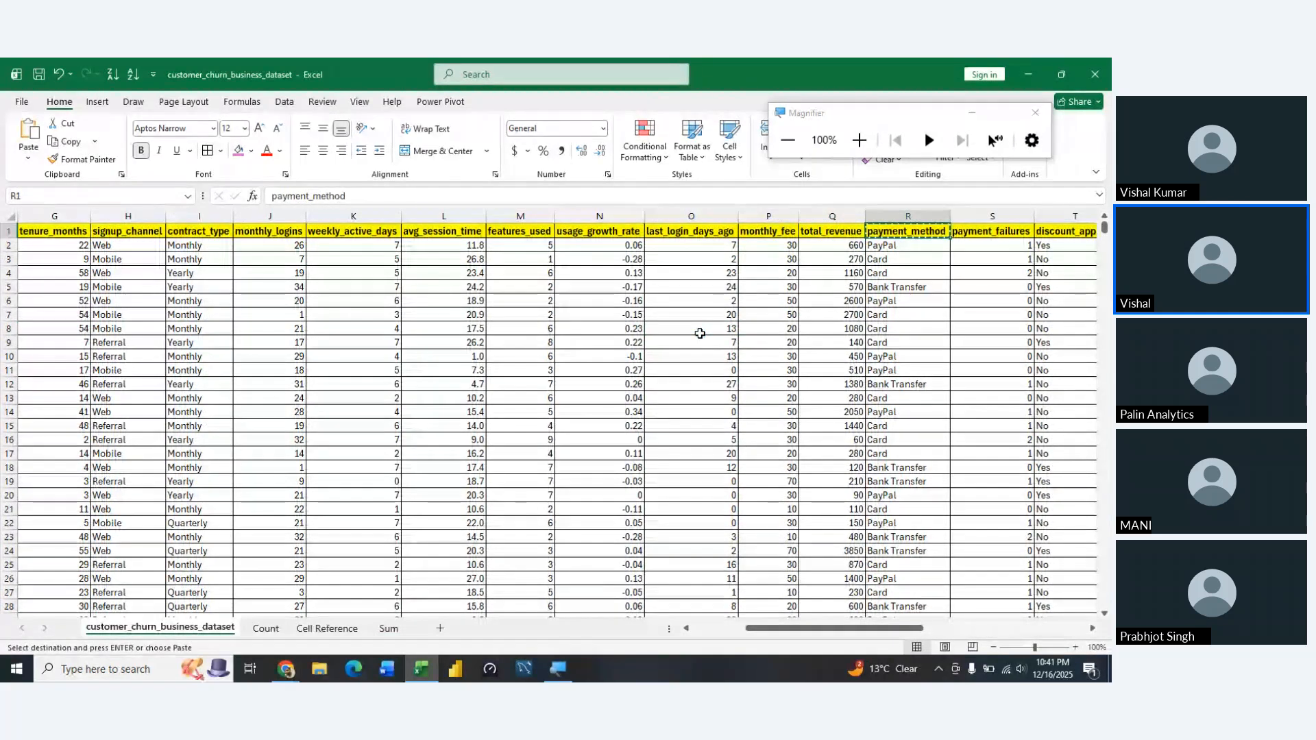
pyautogui.click(388, 630)
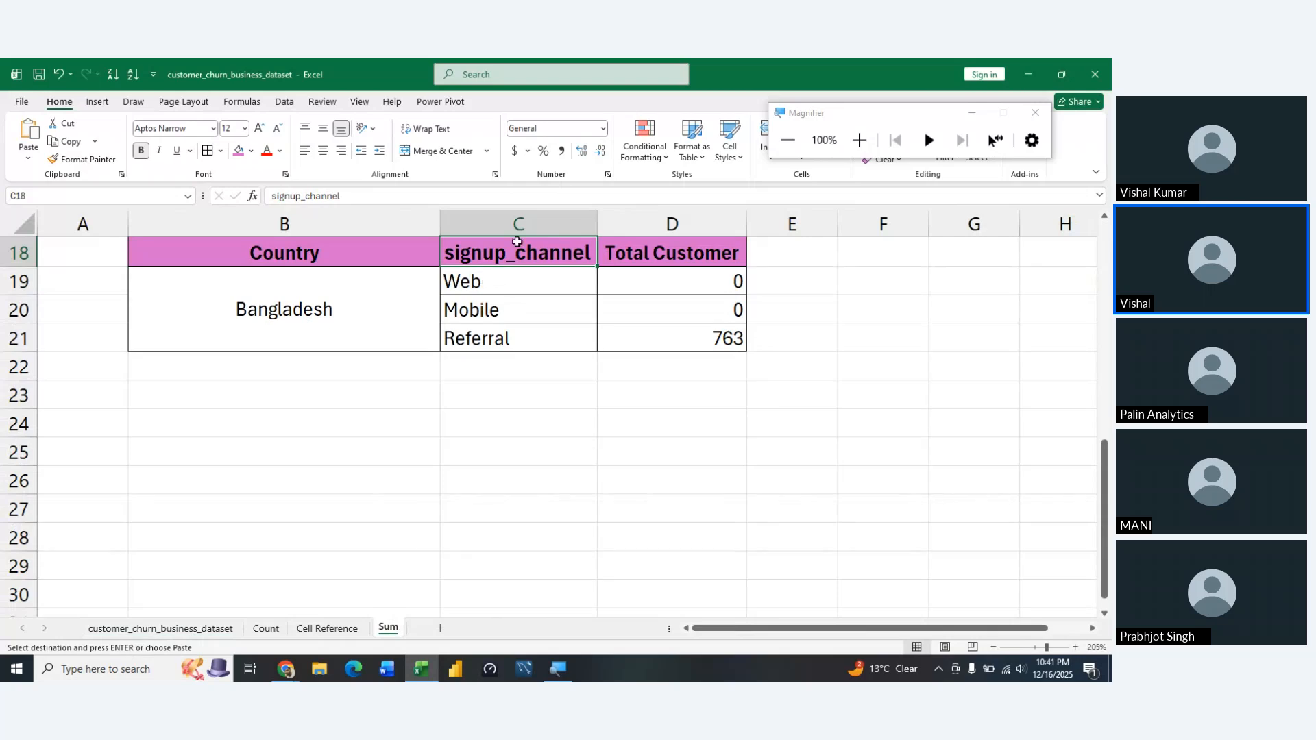
pyautogui.hotkey('ctrl', 'v')
# Fill the payment_method header in C18 with the same pink theme colour as the neighbouring headers
pyautogui.press('alt')
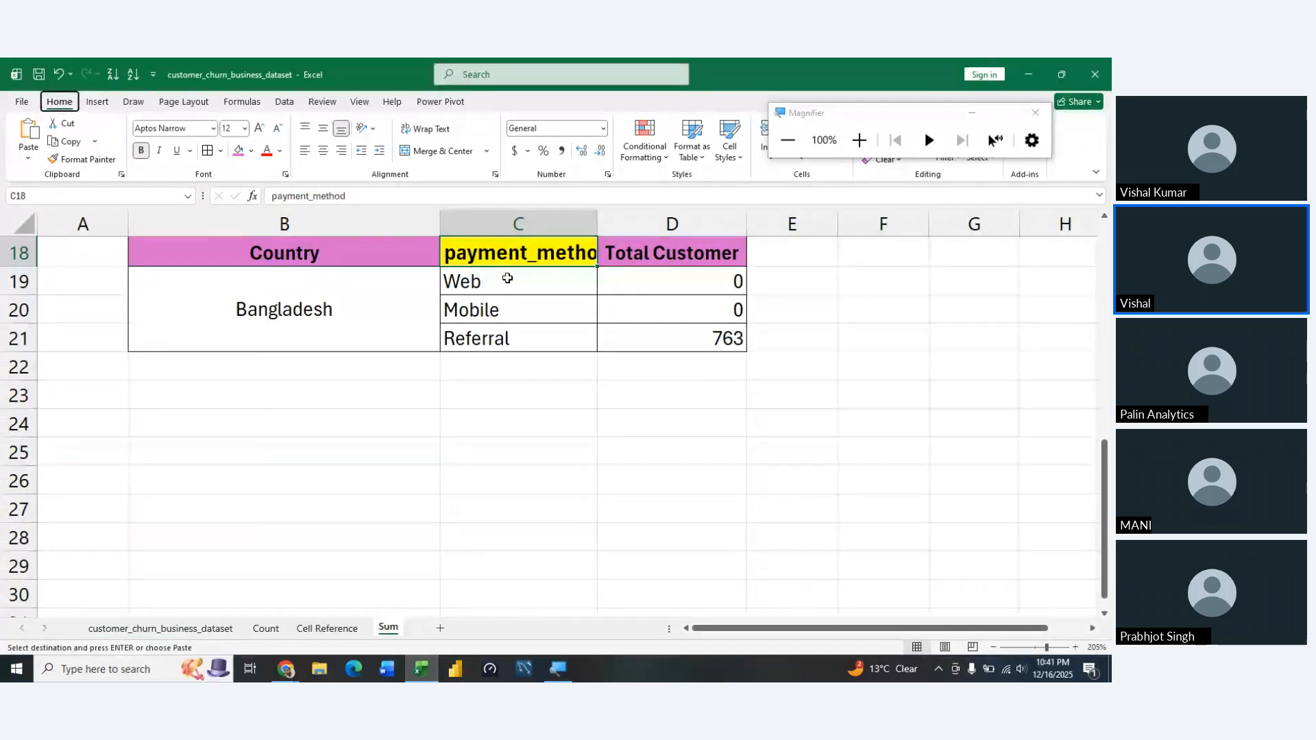
pyautogui.press('h')
pyautogui.press('h')
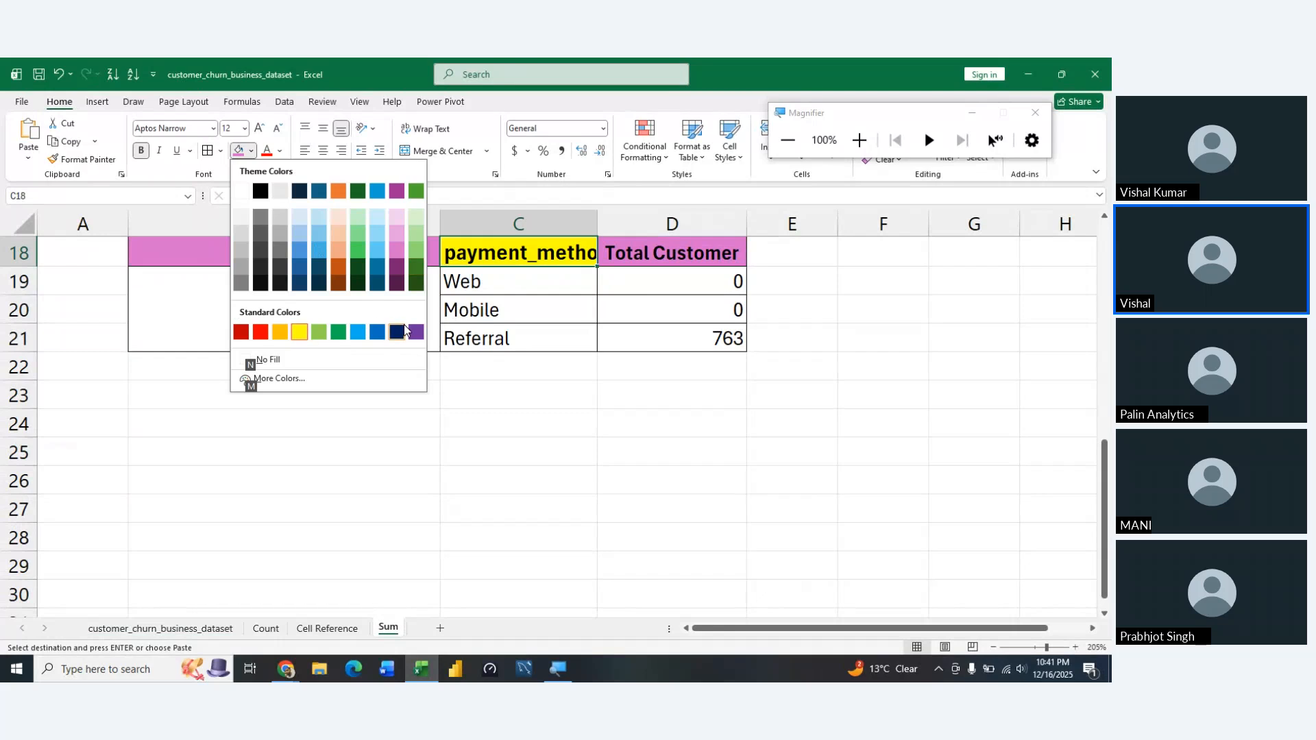
pyautogui.click(394, 251)
# Clear the signup channel names from C19:C21 on the Sum sheet
pyautogui.moveTo(475, 287); pyautogui.dragTo(479, 288)
pyautogui.hotkey('shift', 'Down')
pyautogui.press('Delete')
# Enter =UNIQUE(customer_churn_business_dataset!$R$2:$R$10001) in C19 to list the distinct payment methods
pyautogui.write('=uni')
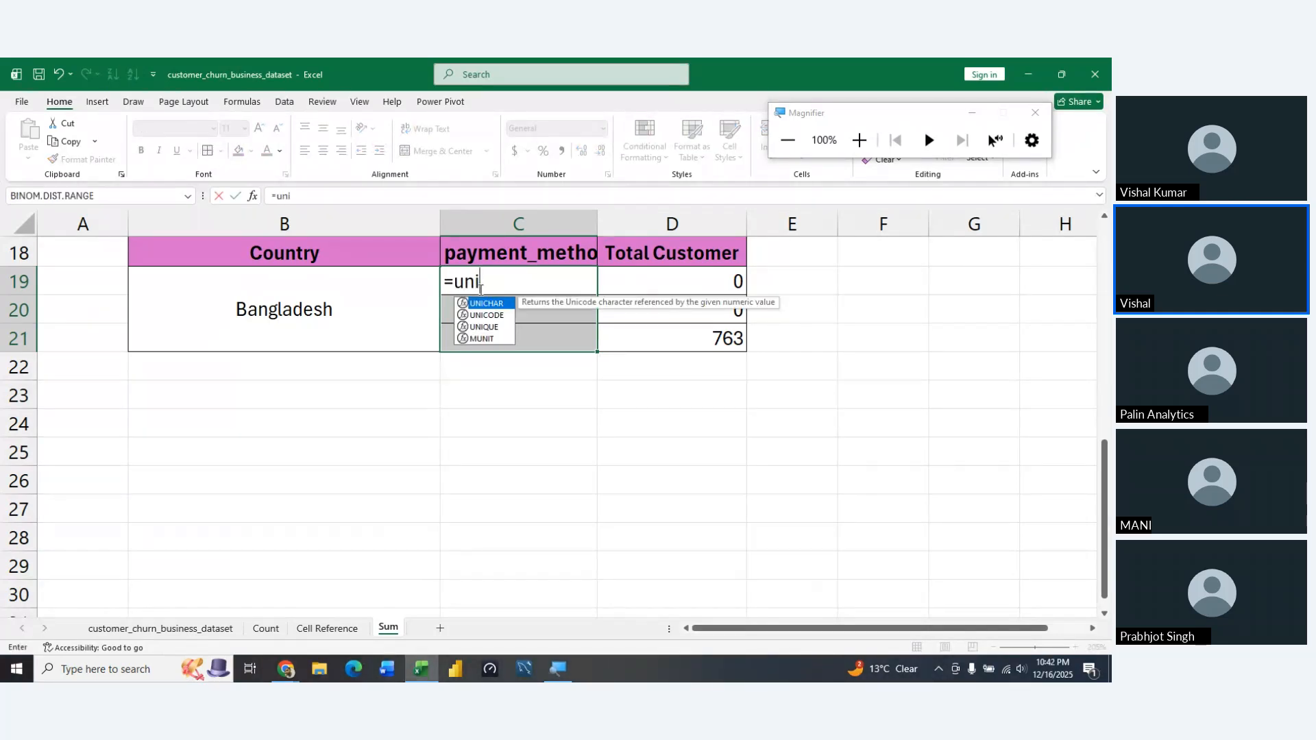
pyautogui.press('Down')
pyautogui.press('Down')
pyautogui.press('Tab')
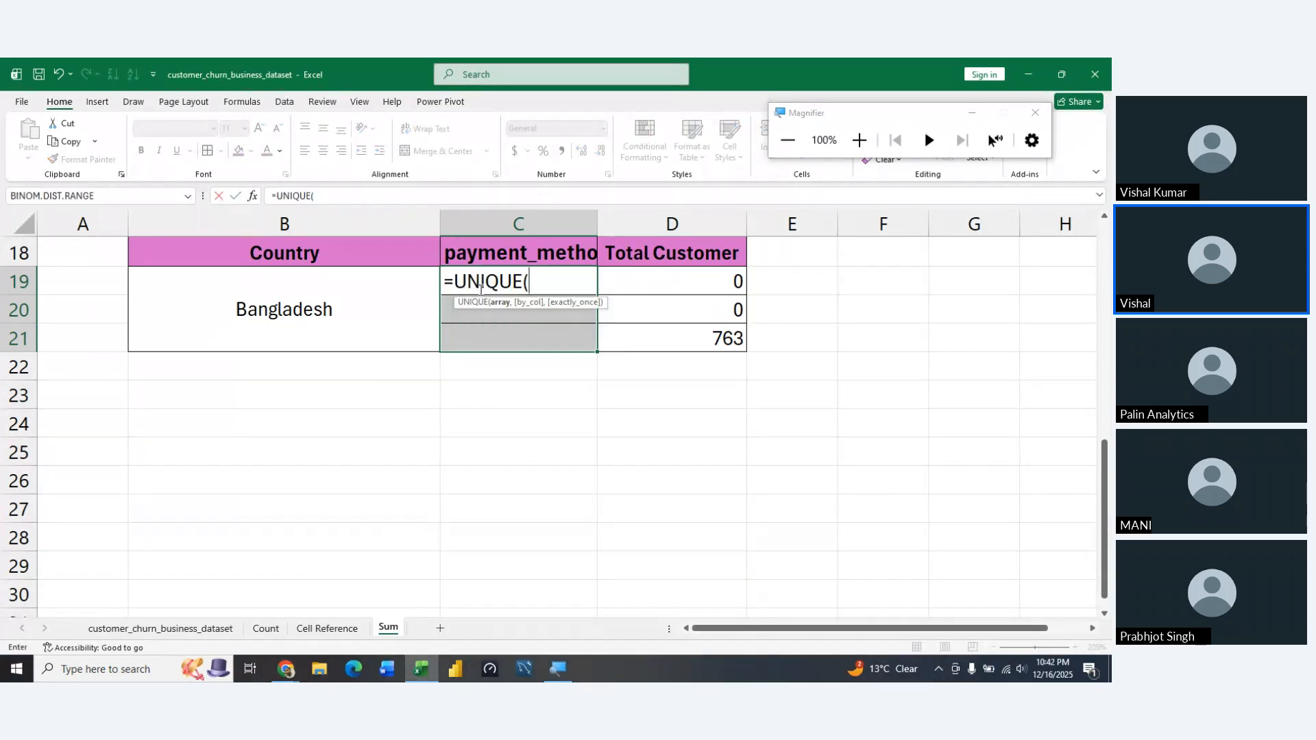
pyautogui.click(172, 625)
pyautogui.click(743, 301)
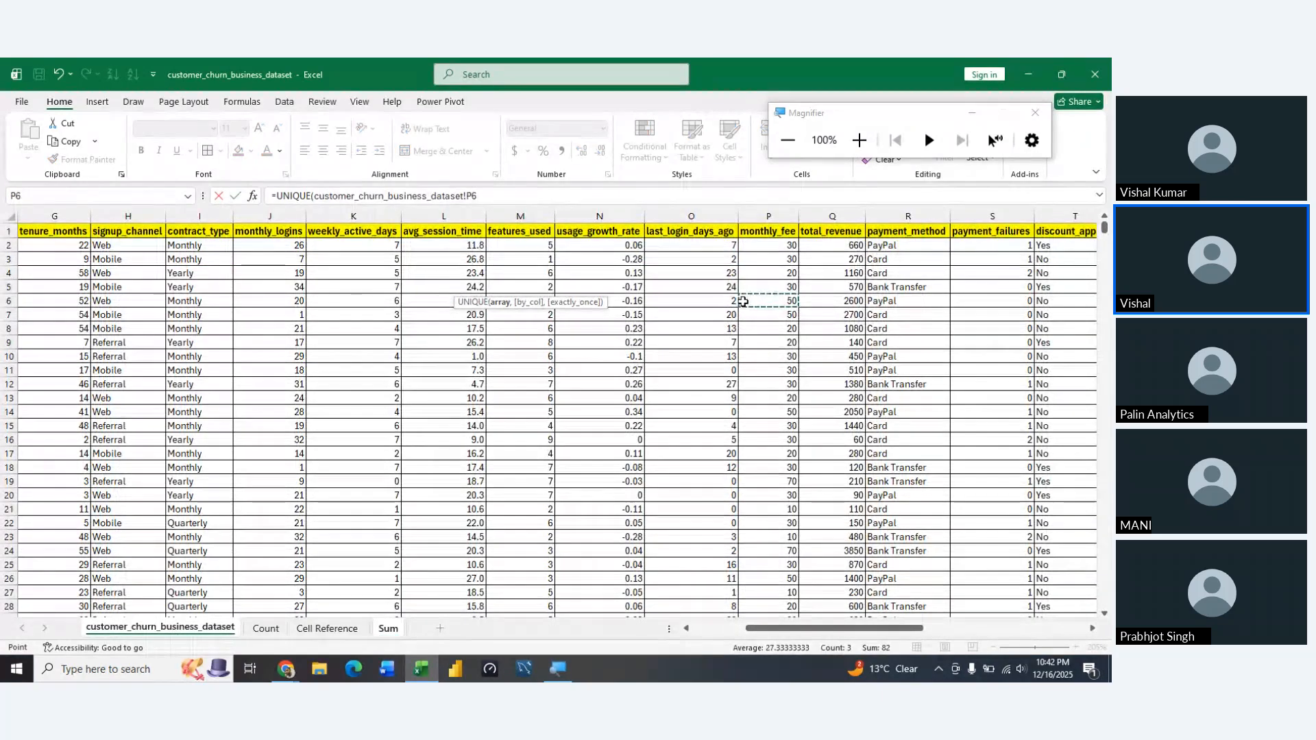
pyautogui.press('Right')
pyautogui.press('Up')
pyautogui.press('Right')
pyautogui.press('Up')
pyautogui.press('Up')
pyautogui.press('Up')
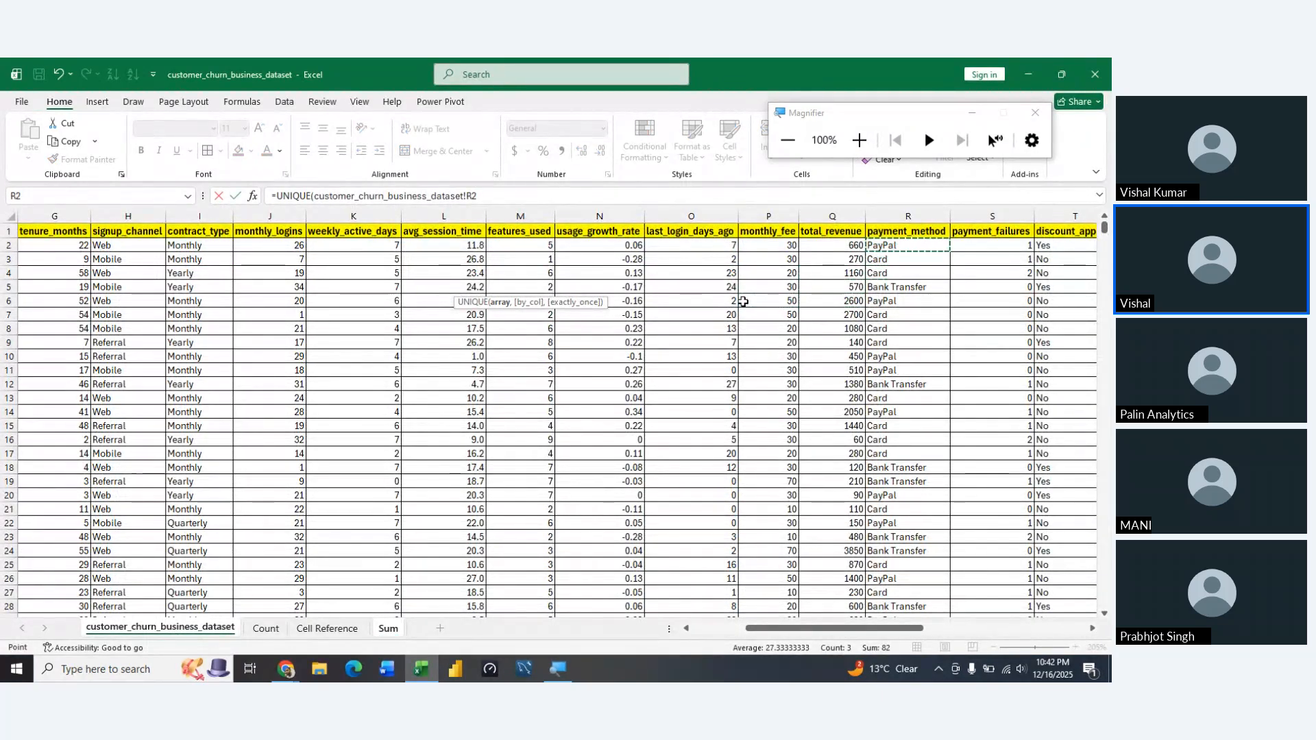
pyautogui.hotkey('ctrl', 'shift', 'Down')
pyautogui.press('F4')
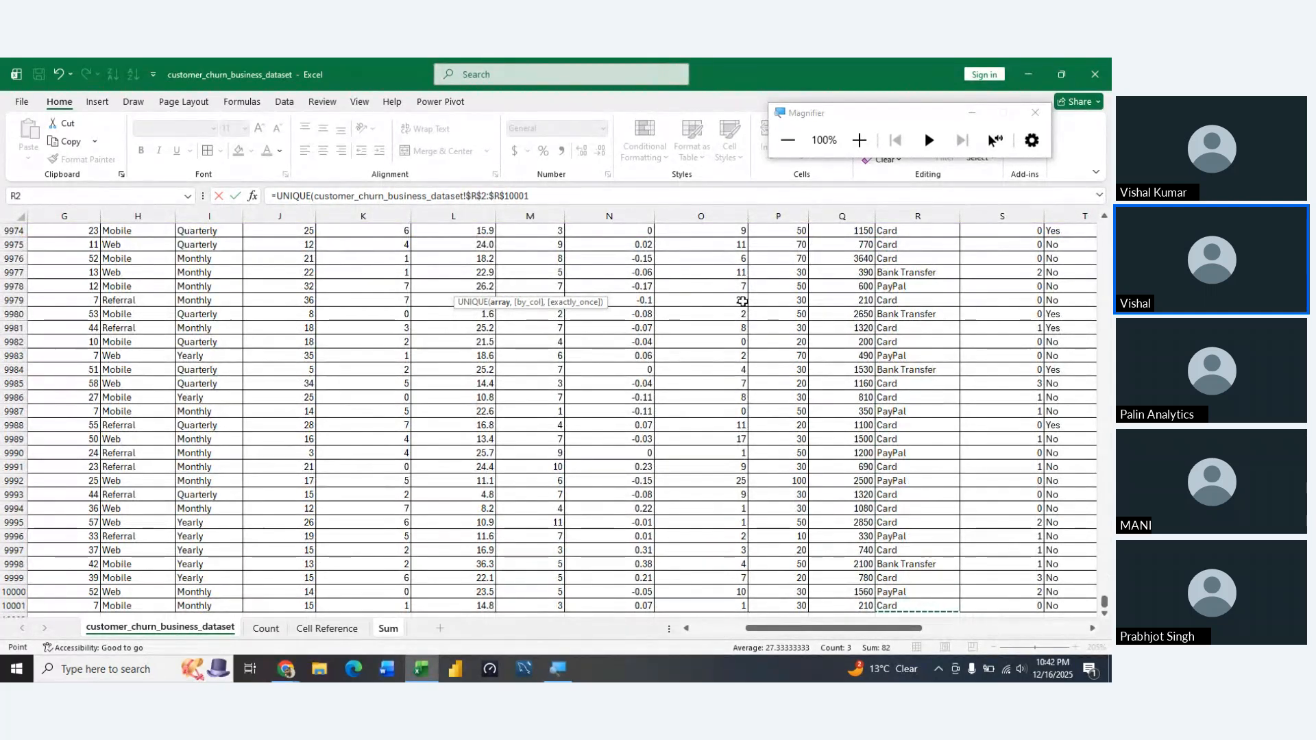
pyautogui.press('Return')
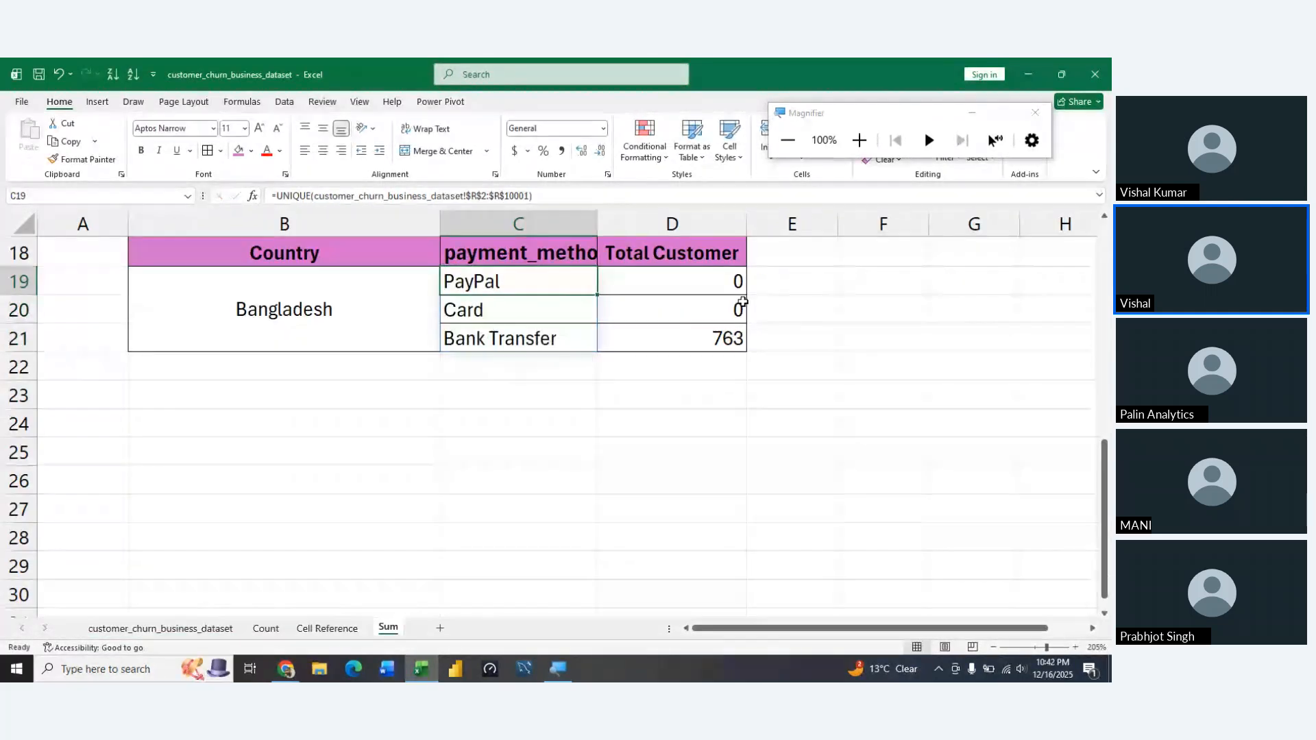
# Convert the UNIQUE results in C19:C21 to static entries by copying them and pasting values only in place
pyautogui.hotkey('ctrl', 'shift', 'Down')
pyautogui.hotkey('ctrl', 'c')
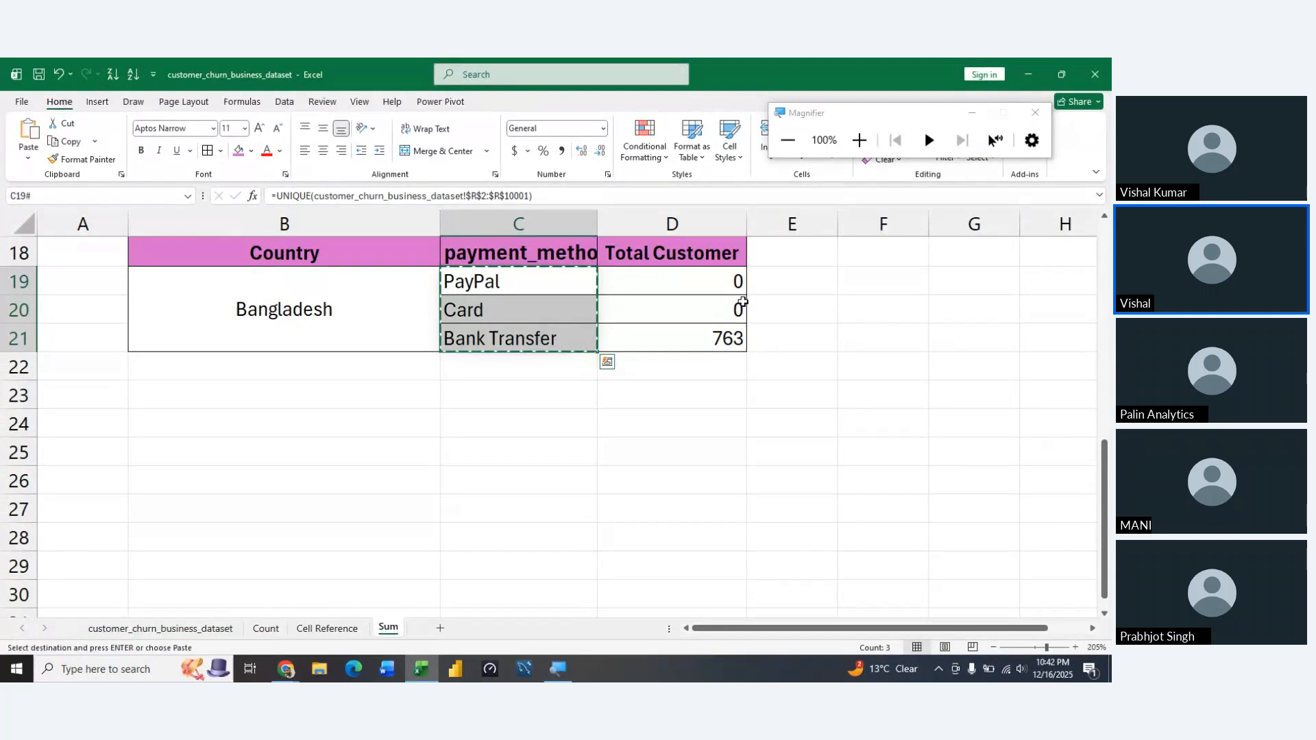
pyautogui.hotkey('ctrl', 'alt', 'v')
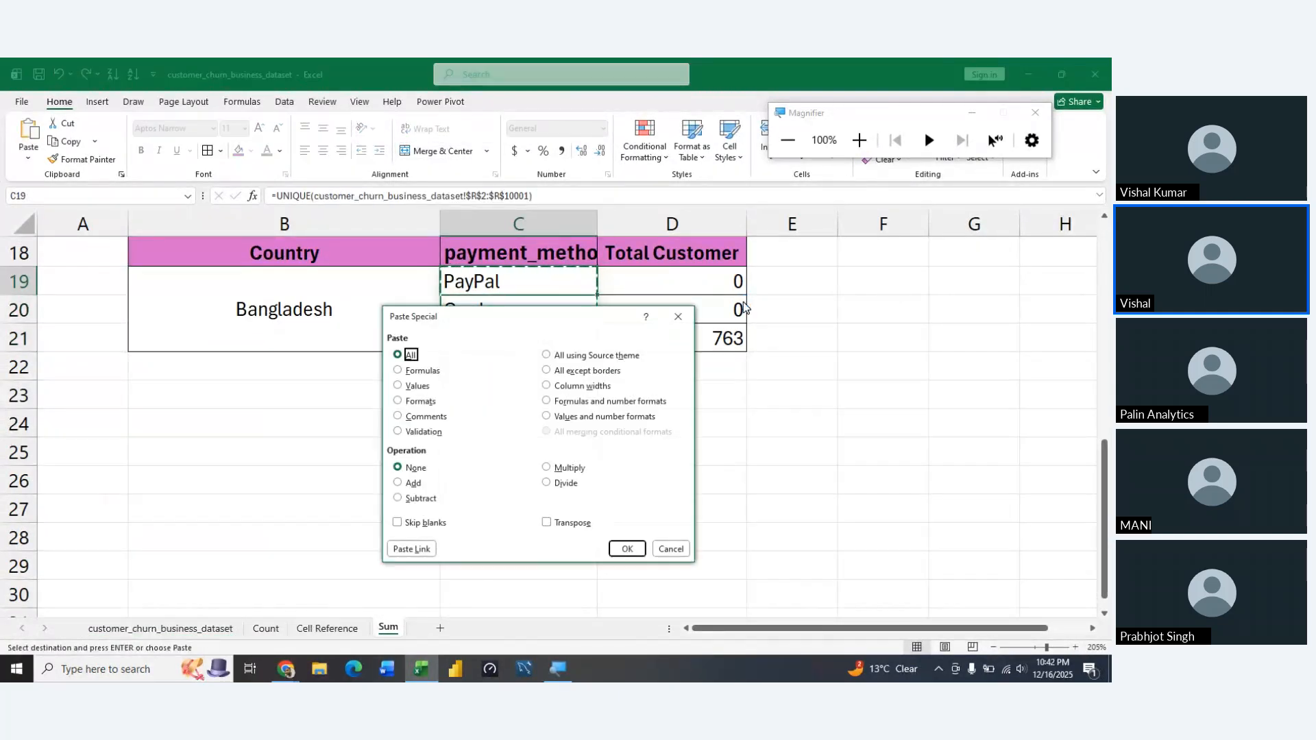
pyautogui.press('v')
pyautogui.press('Return')
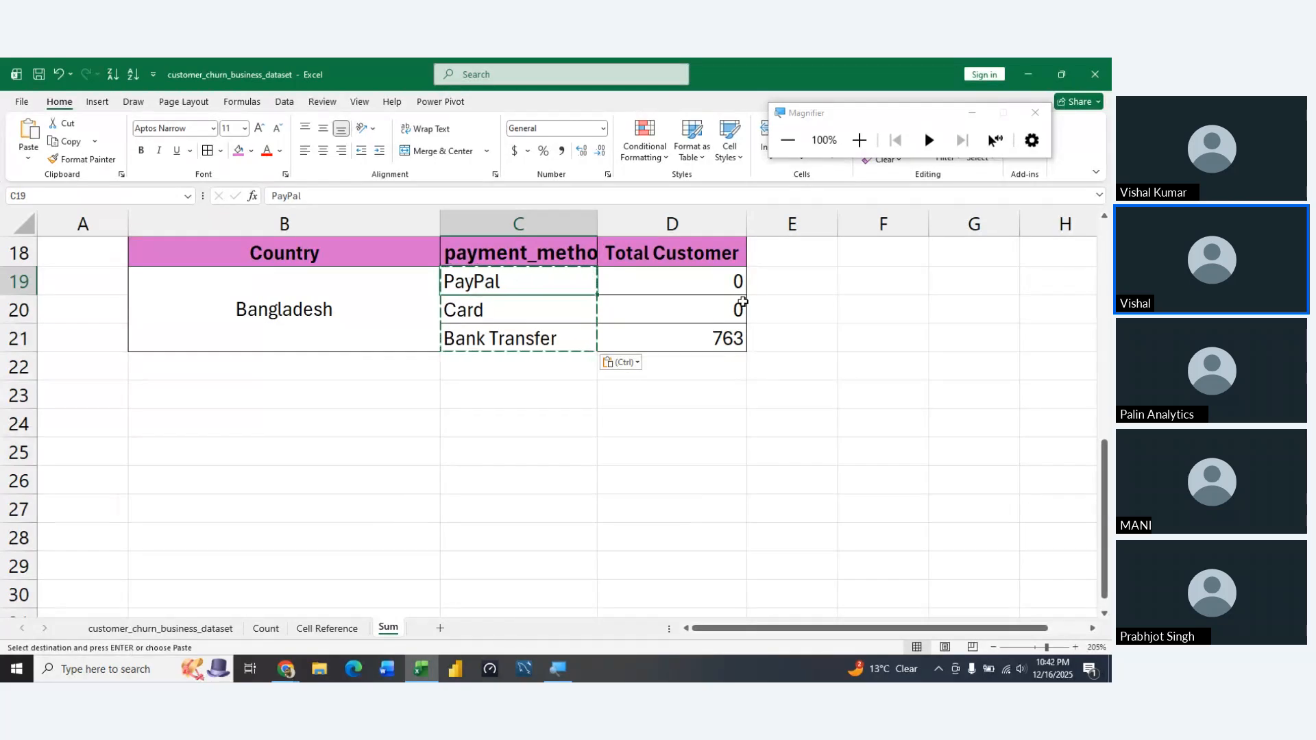
# Change the header in D18 to "Total Revenue"
pyautogui.press('Right')
pyautogui.press('Up')
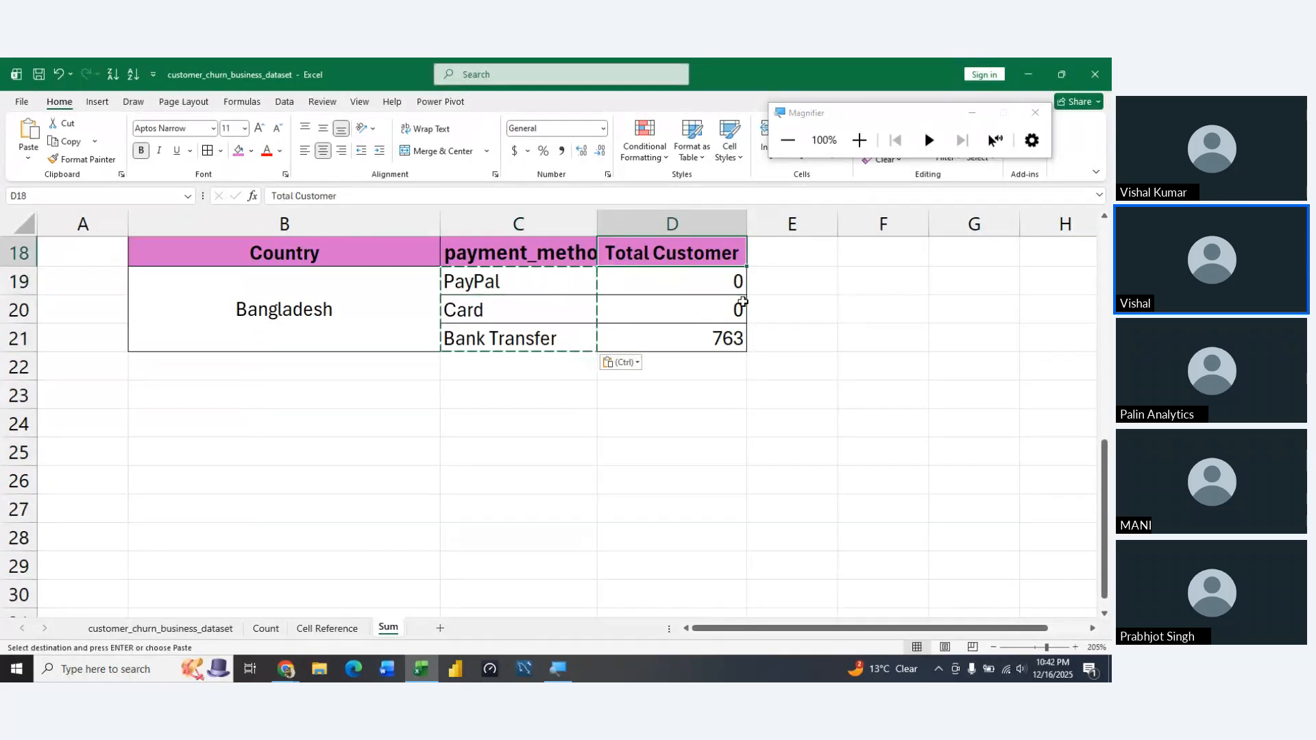
pyautogui.press('Escape')
pyautogui.write('Tott')
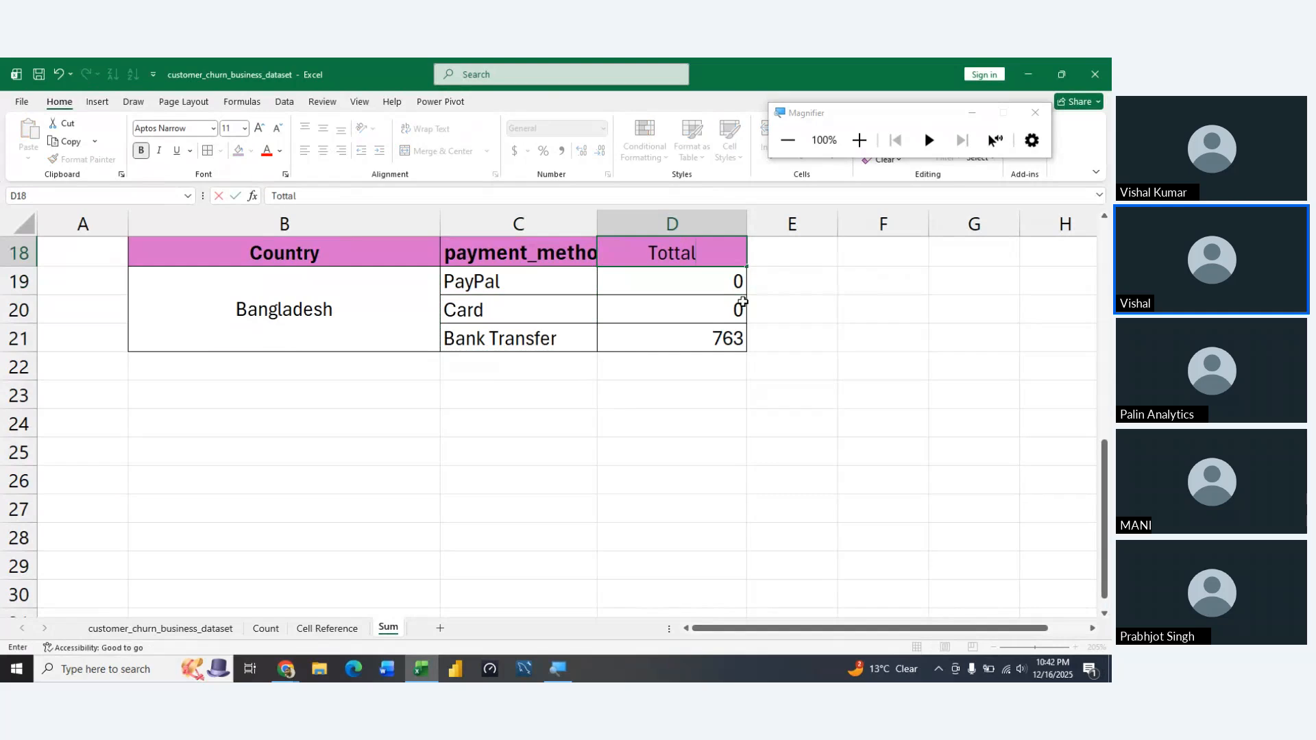
pyautogui.press('BackSpace')
pyautogui.write('al Revenue')
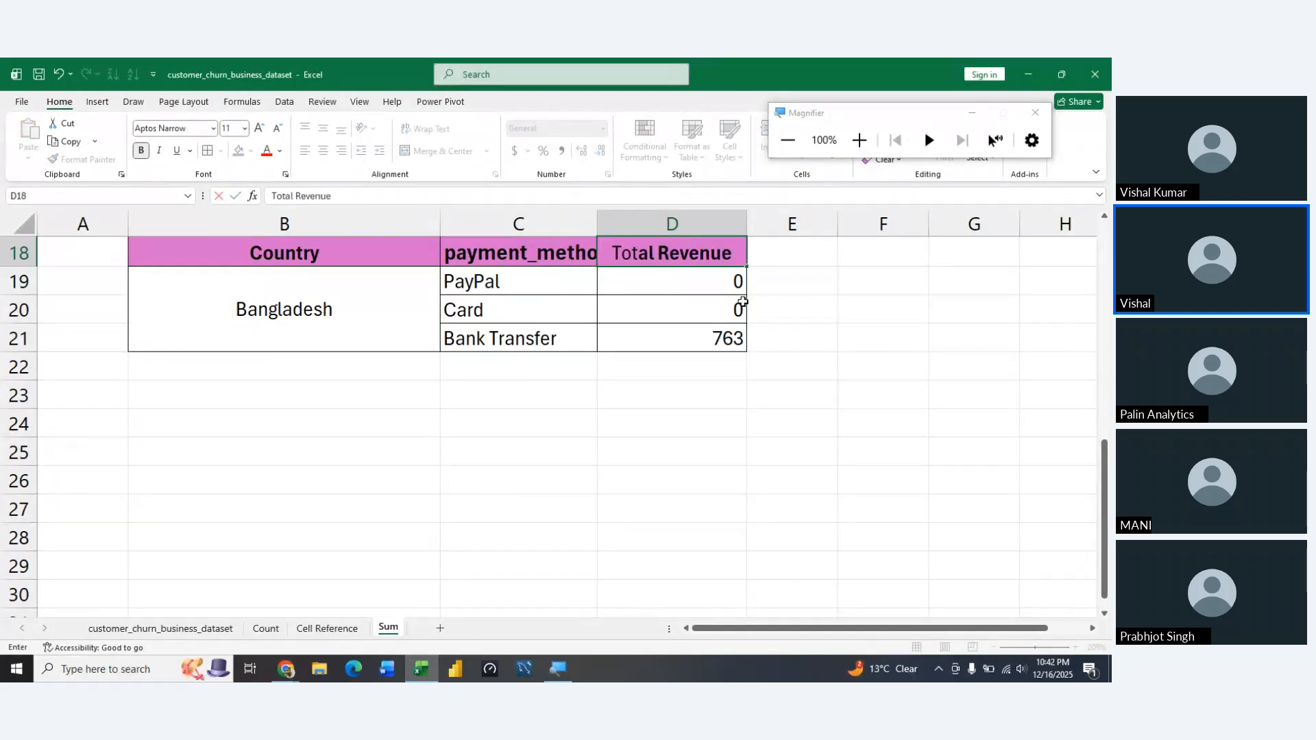
pyautogui.press('Return')
# Clear the old COUNTIFS formulas from D19:D21 under the Total Revenue header
pyautogui.hotkey('shift', 'Down')
pyautogui.hotkey('shift', 'Down')
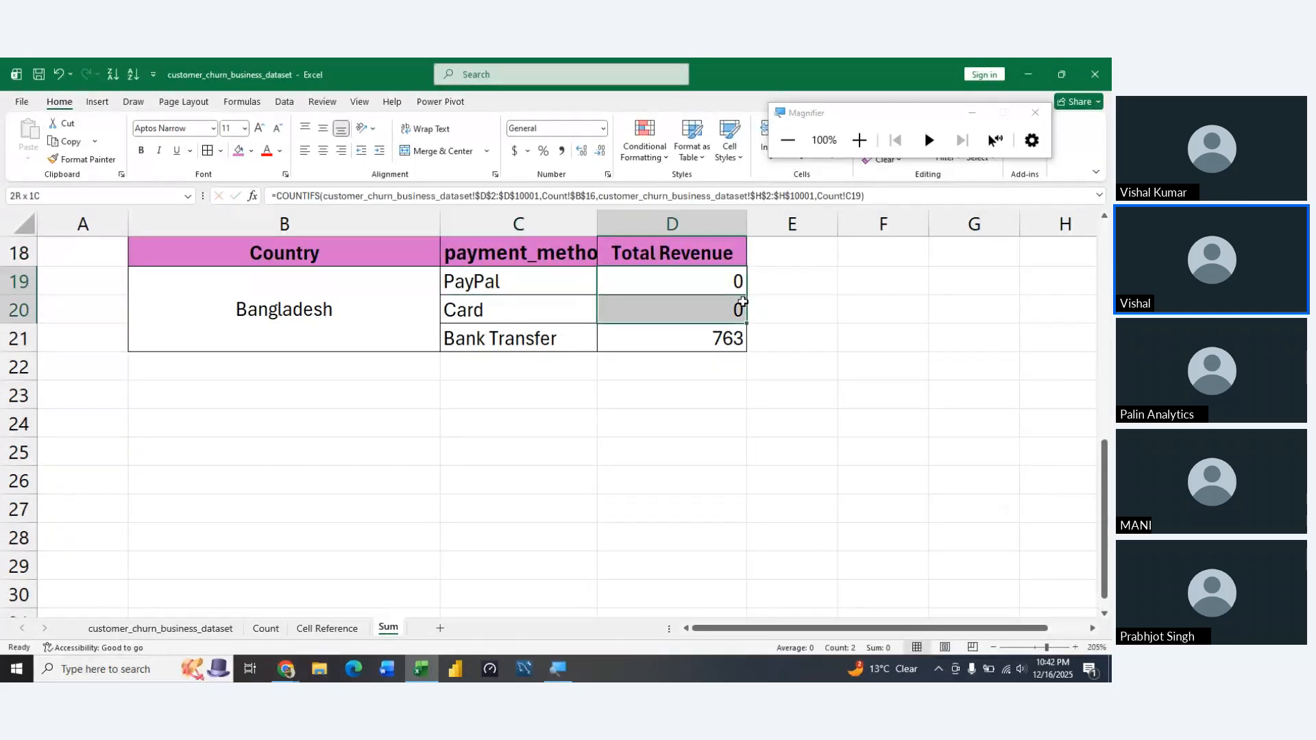
pyautogui.press('Delete')
pyautogui.press('Left')
pyautogui.press('Right')
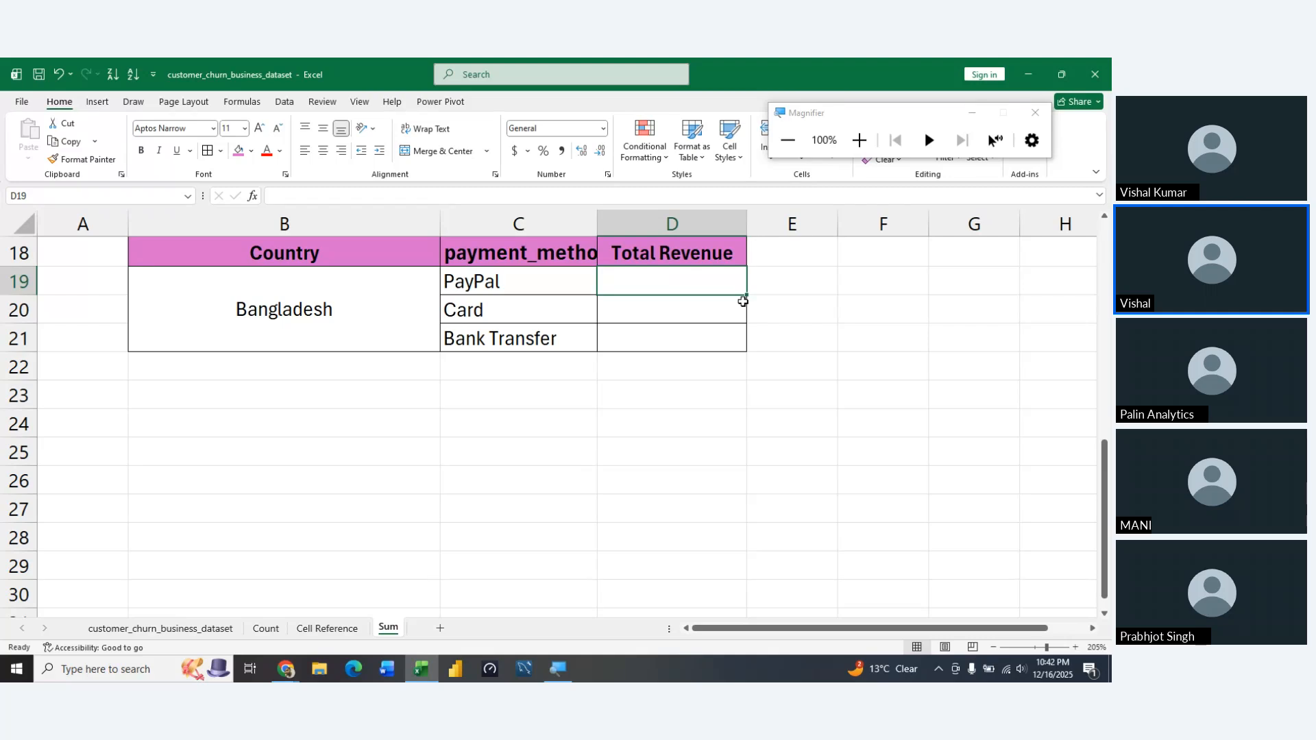
# Start a SUMIFS formula in D19 with the total_revenue cells customer_churn_business_dataset!$Q$2:$Q$10001 as an absolute sum range
pyautogui.write('=sum')
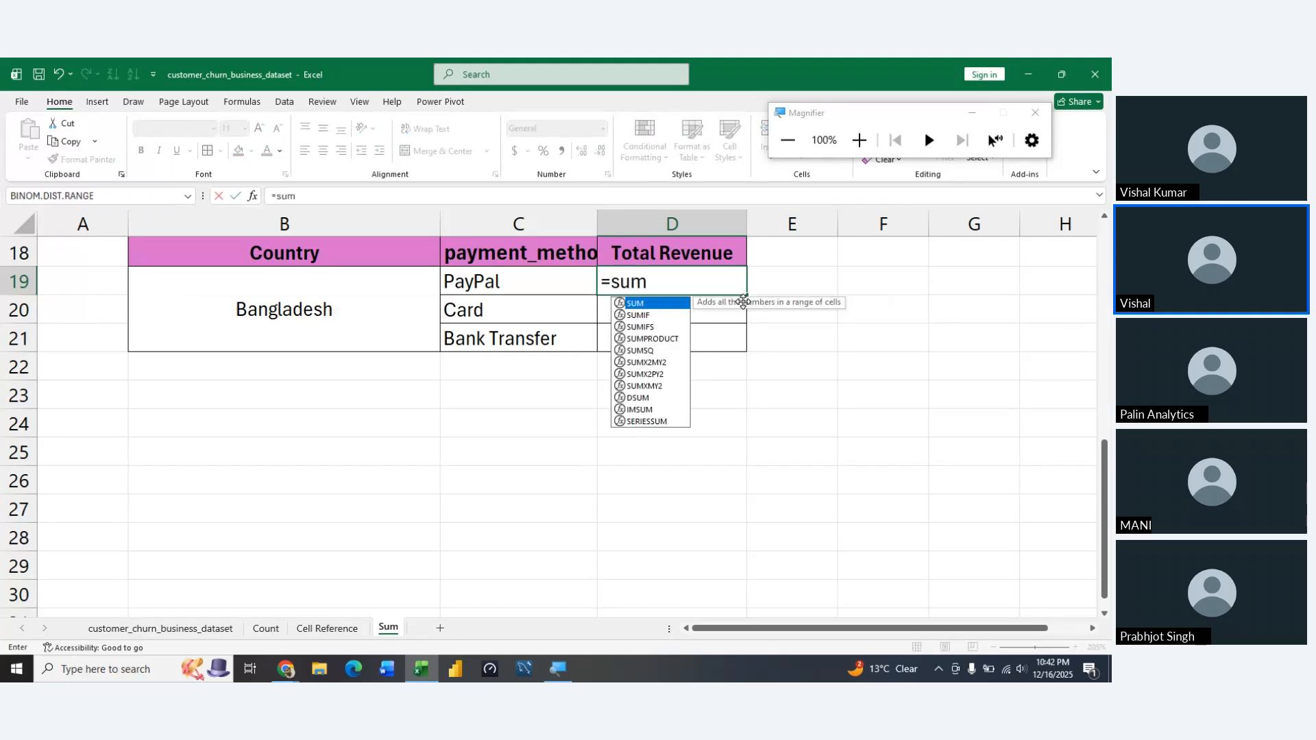
pyautogui.write('ifs')
pyautogui.press('Tab')
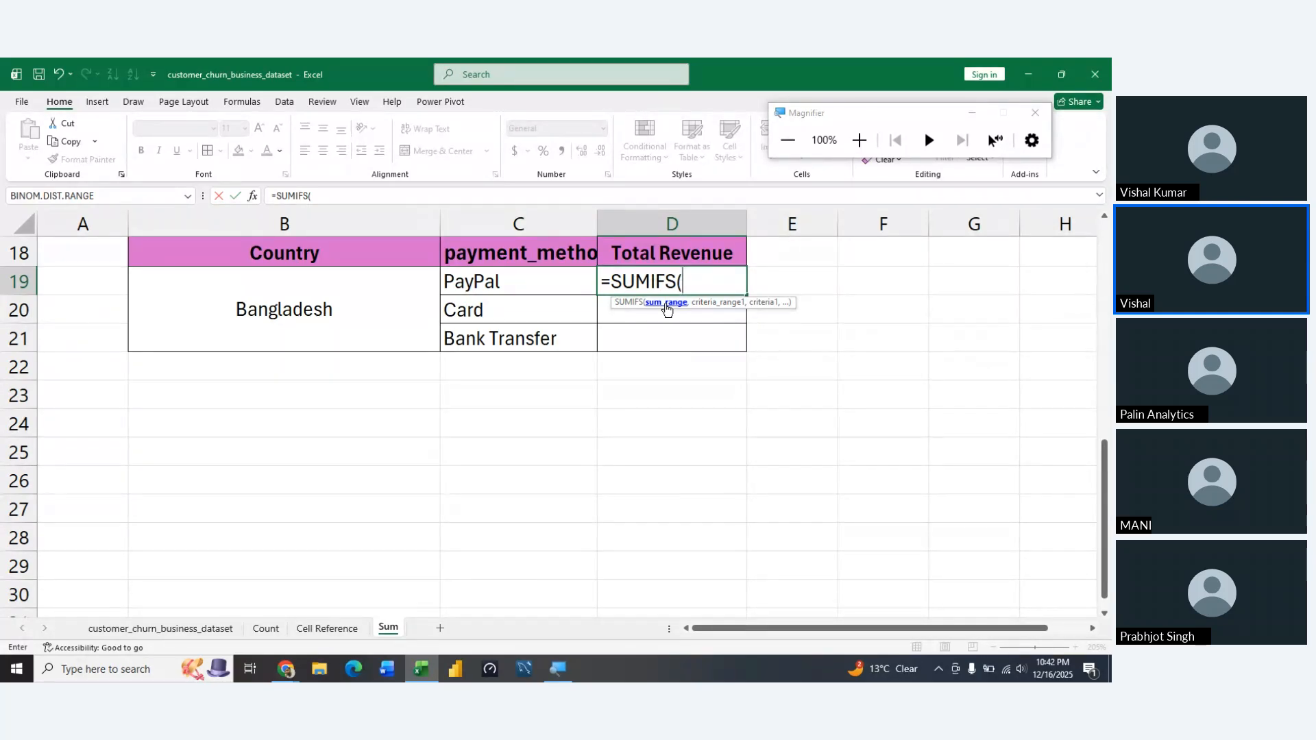
pyautogui.click(180, 628)
pyautogui.hotkey('ctrl', 'Up')
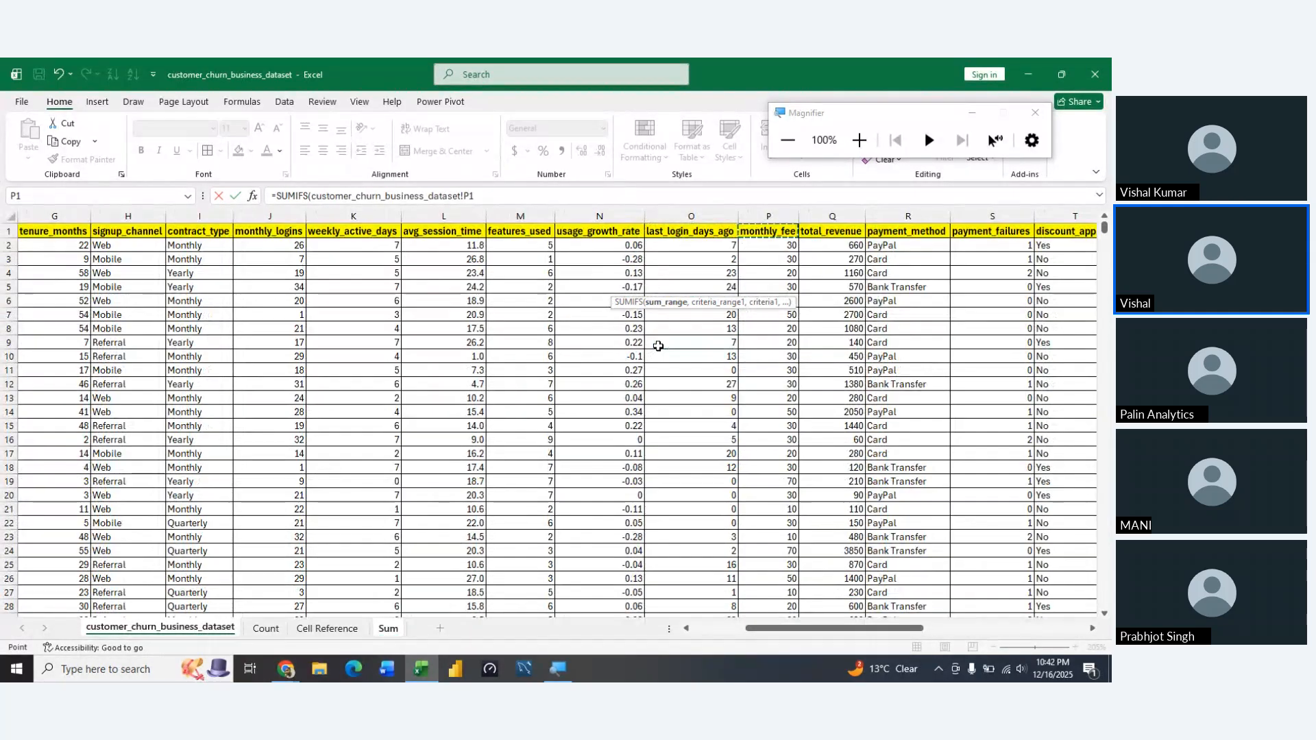
pyautogui.press('Down')
pyautogui.hotkey('ctrl', 'shift', 'Down')
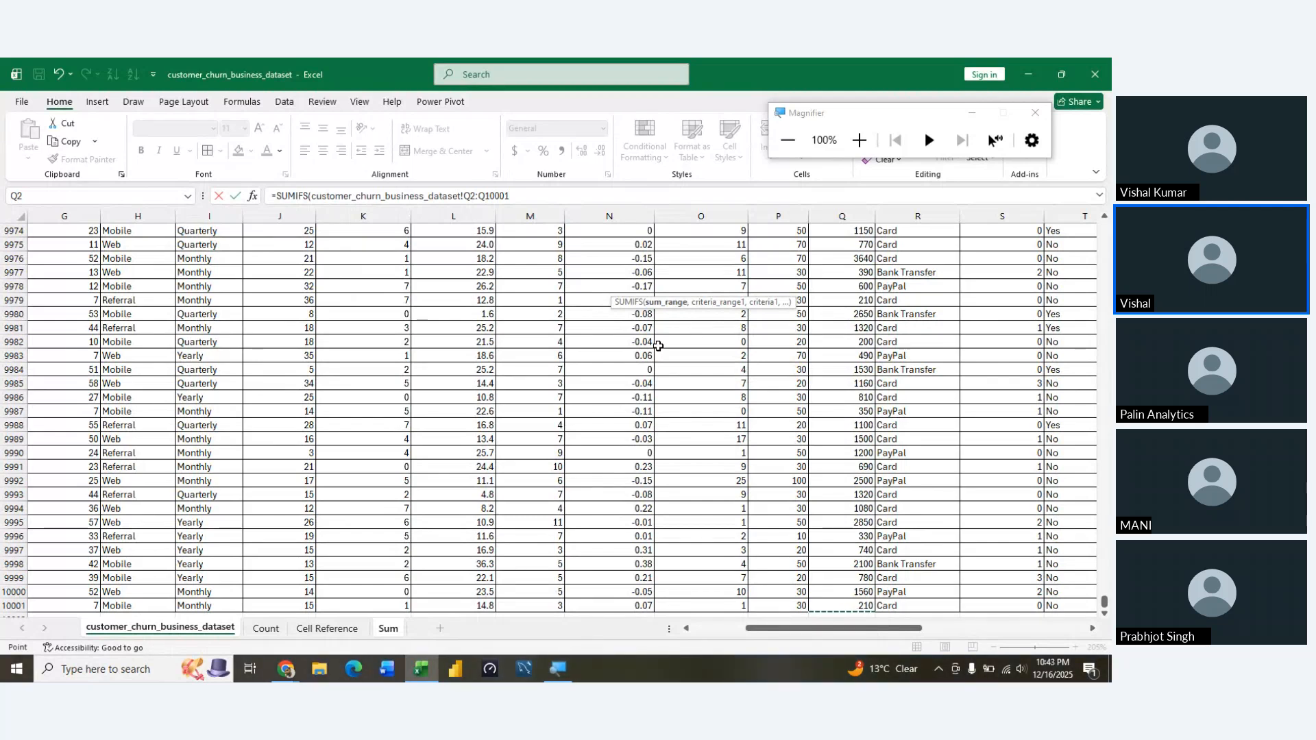
pyautogui.press('F4')
pyautogui.write(',')
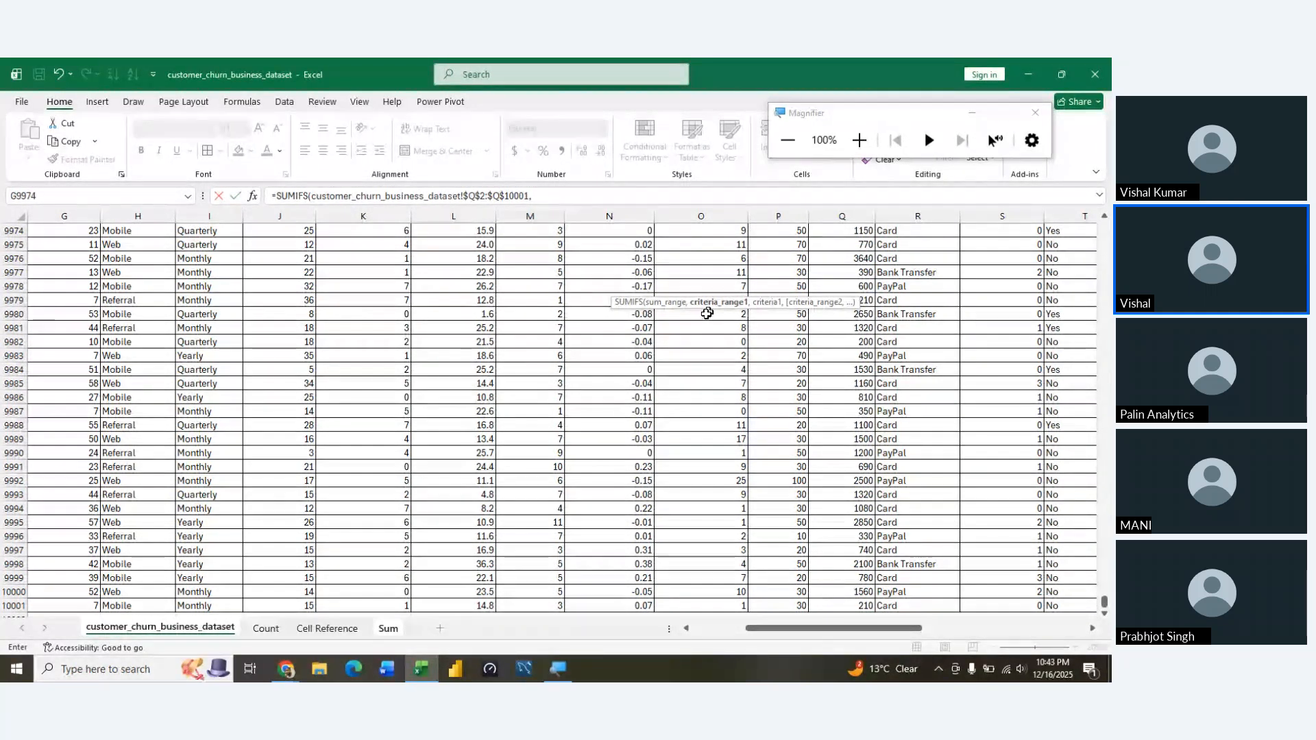
# Add the country cells customer_churn_business_dataset!$D$2:$D$10001 as the first absolute criteria range of the SUMIFS formula
pyautogui.click(638, 329)
pyautogui.press('Home')
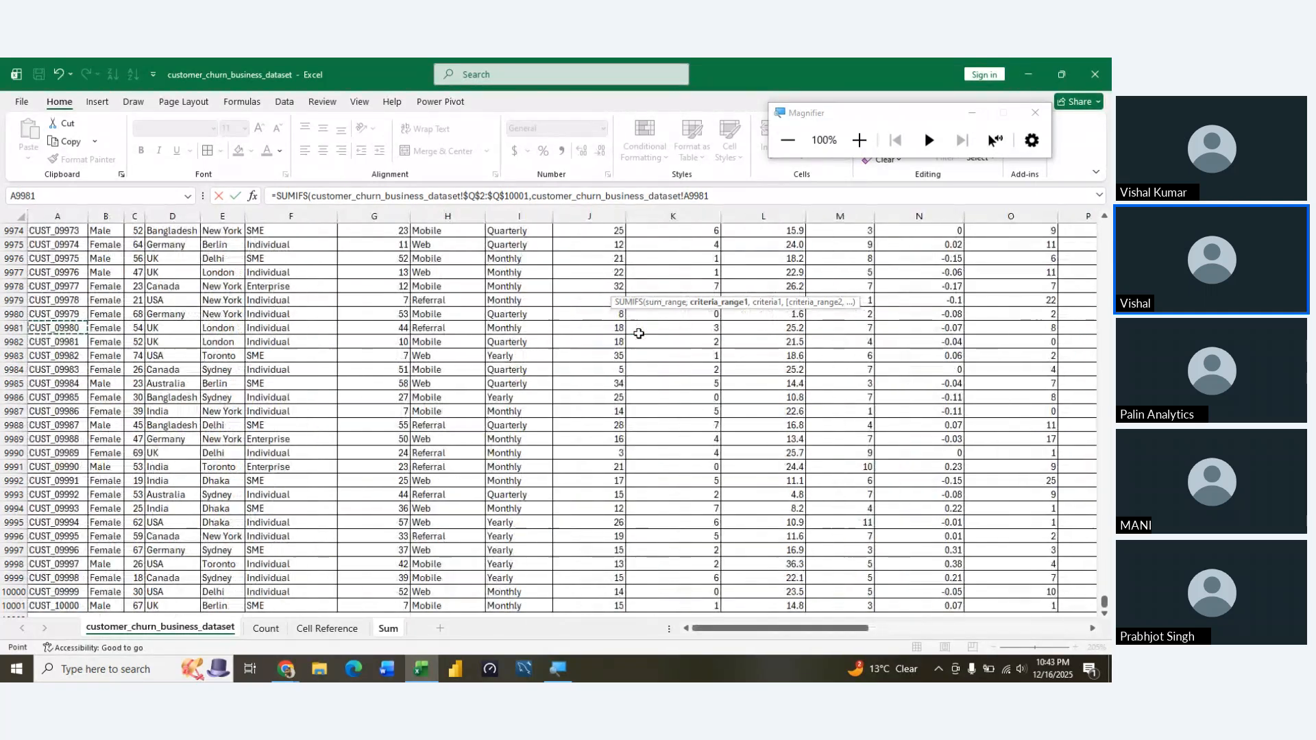
pyautogui.hotkey('ctrl', 'Home')
pyautogui.press('Right')
pyautogui.press('Right')
pyautogui.press('Right')
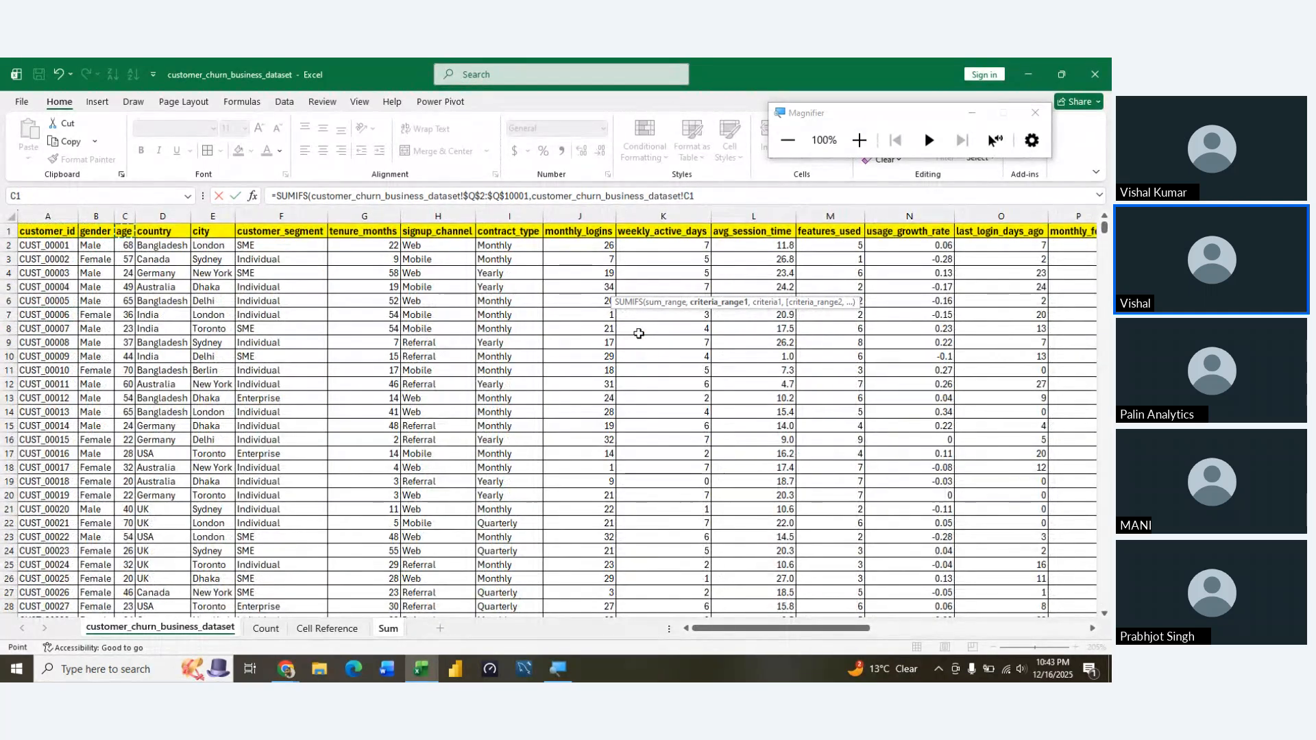
pyautogui.press('Down')
pyautogui.hotkey('ctrl', 'shift', 'Down')
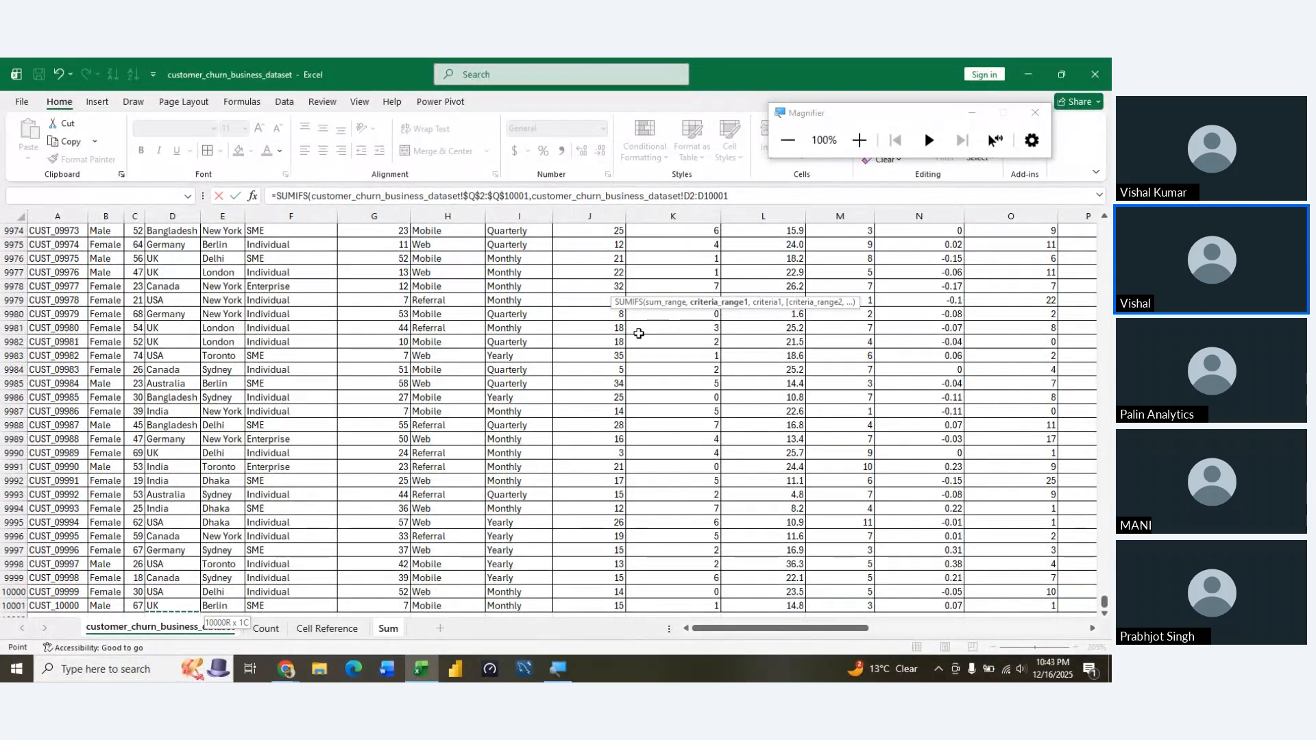
pyautogui.press('F4')
pyautogui.write(',')
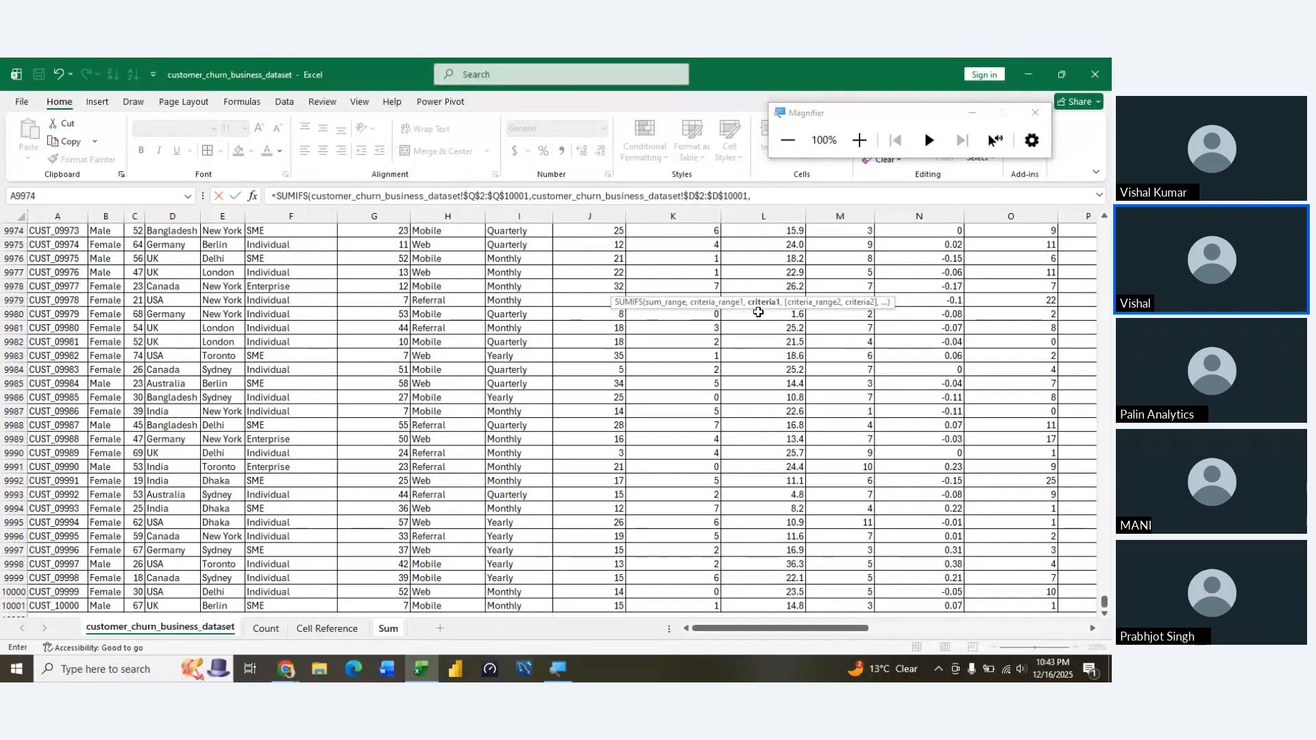
# Set the first SUMIFS criterion to the Bangladesh cell on the Sum sheet as the absolute reference $B$19
pyautogui.click(394, 628)
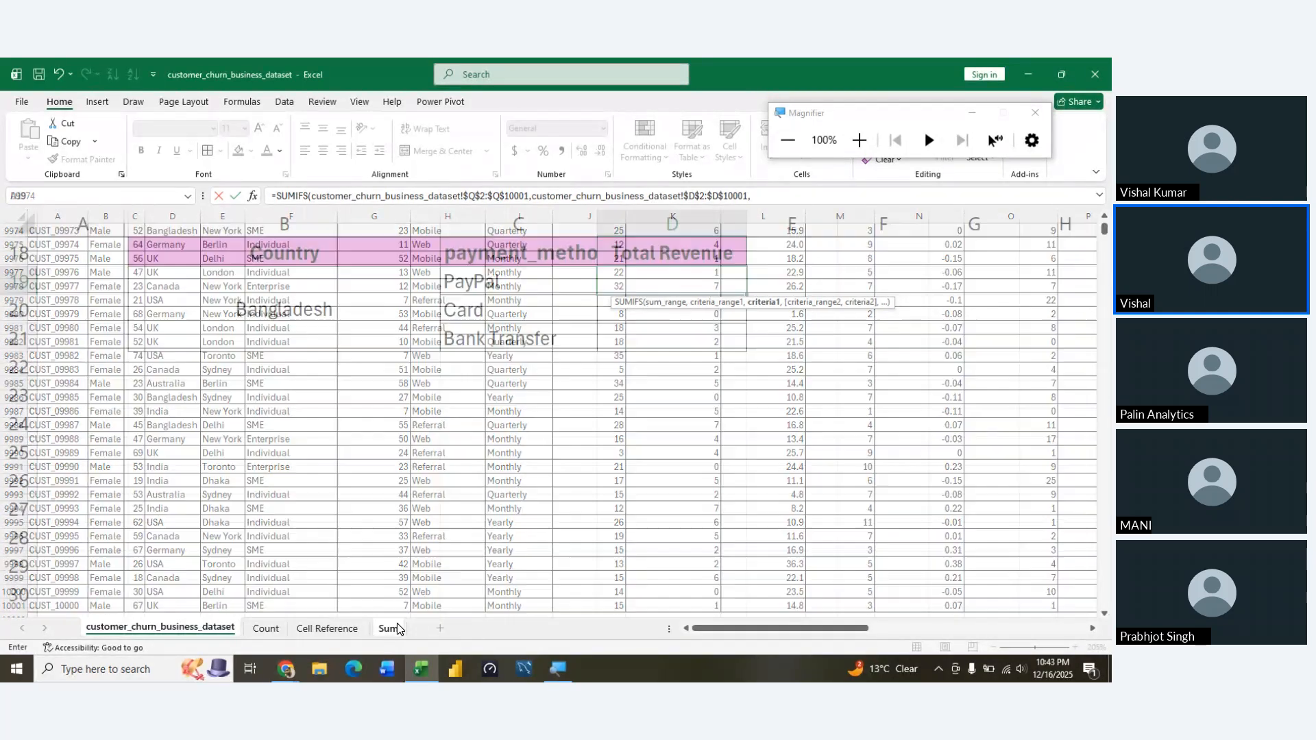
pyautogui.click(308, 310)
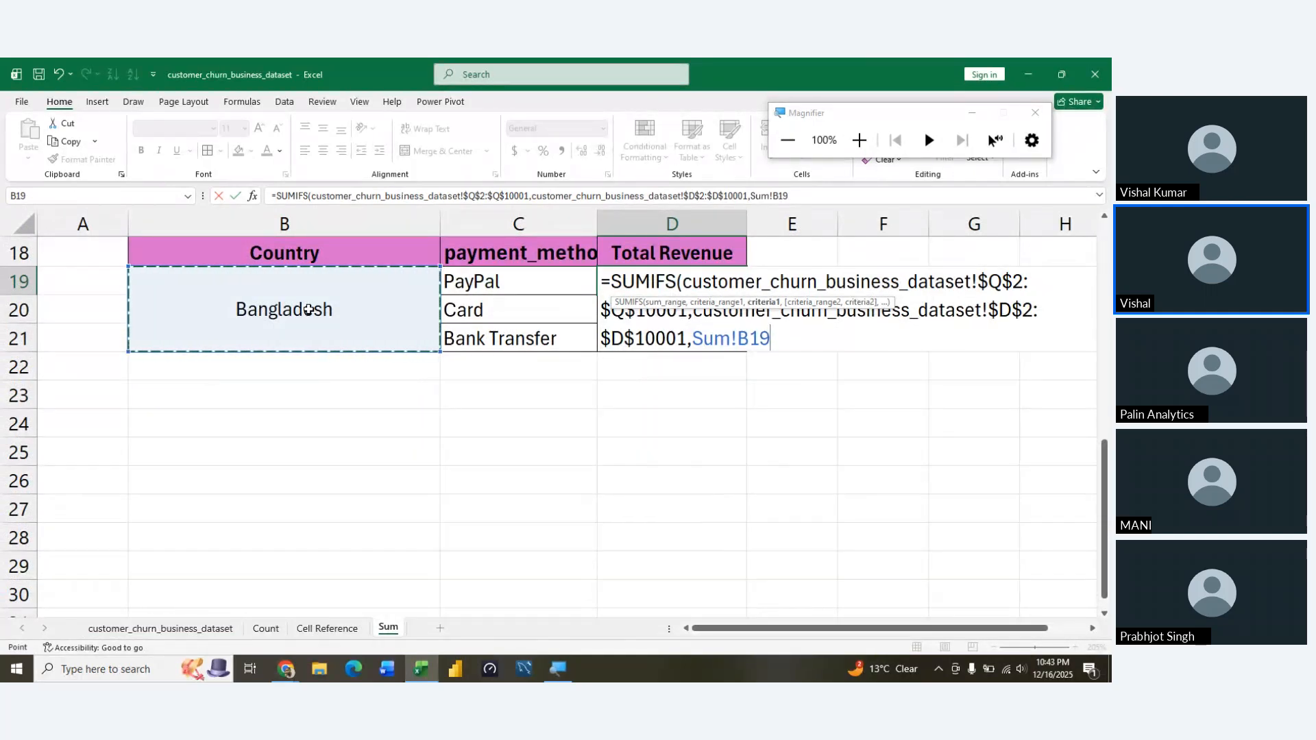
pyautogui.press('F4')
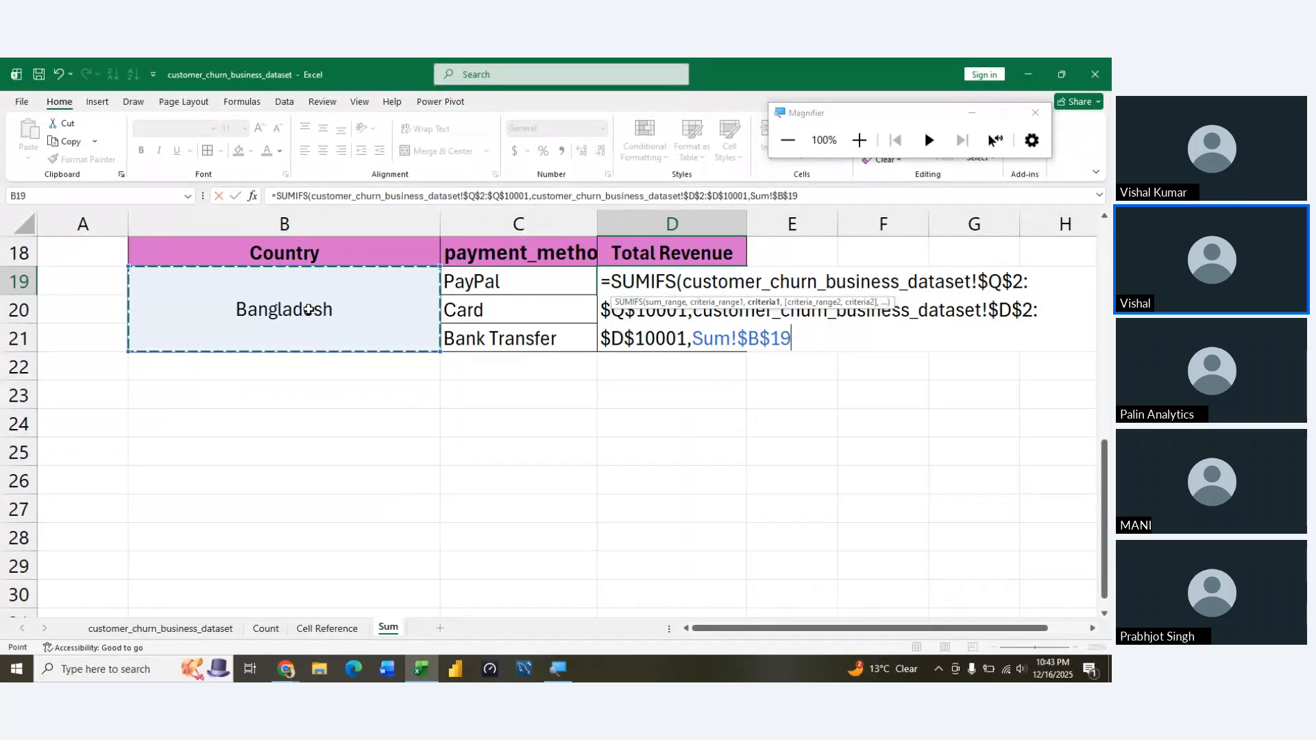
pyautogui.write(',')
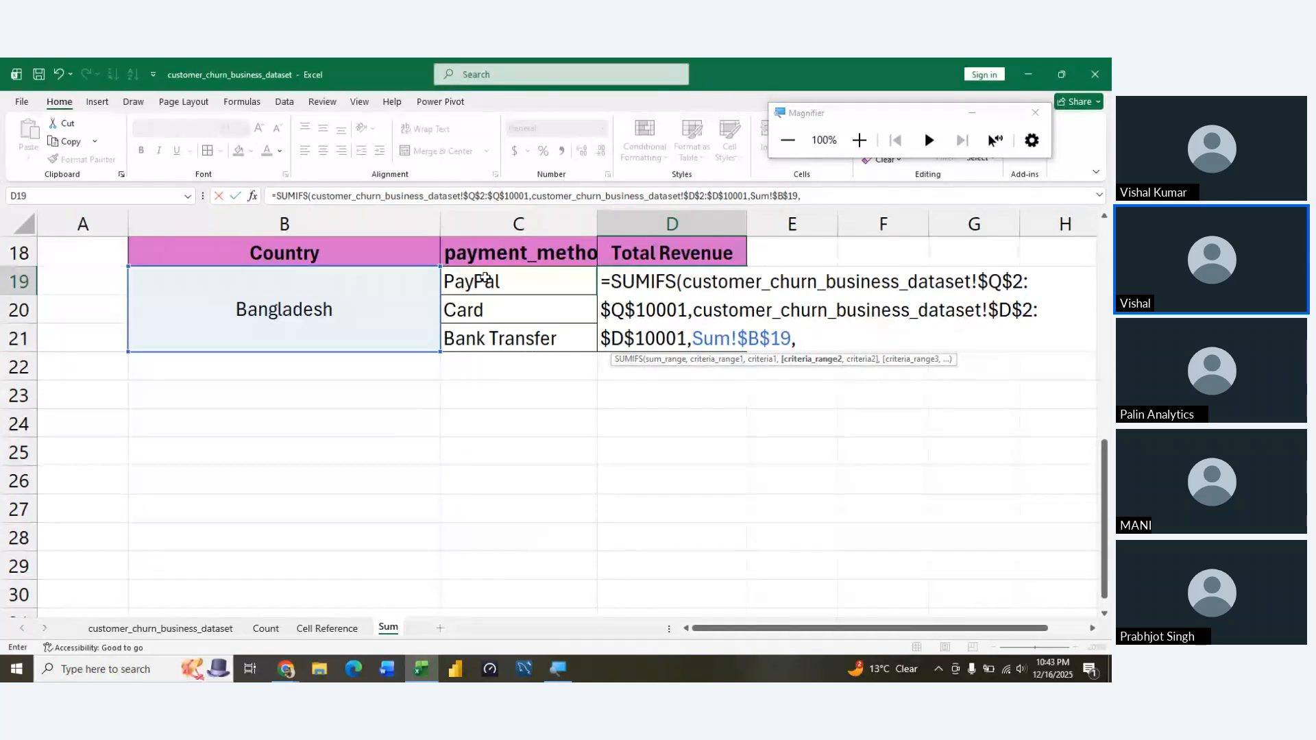
# Add the payment_method cells customer_churn_business_dataset!$R$2:$R$10001 as the second absolute criteria range of the SUMIFS formula
pyautogui.moveTo(484, 278); pyautogui.dragTo(192, 619)
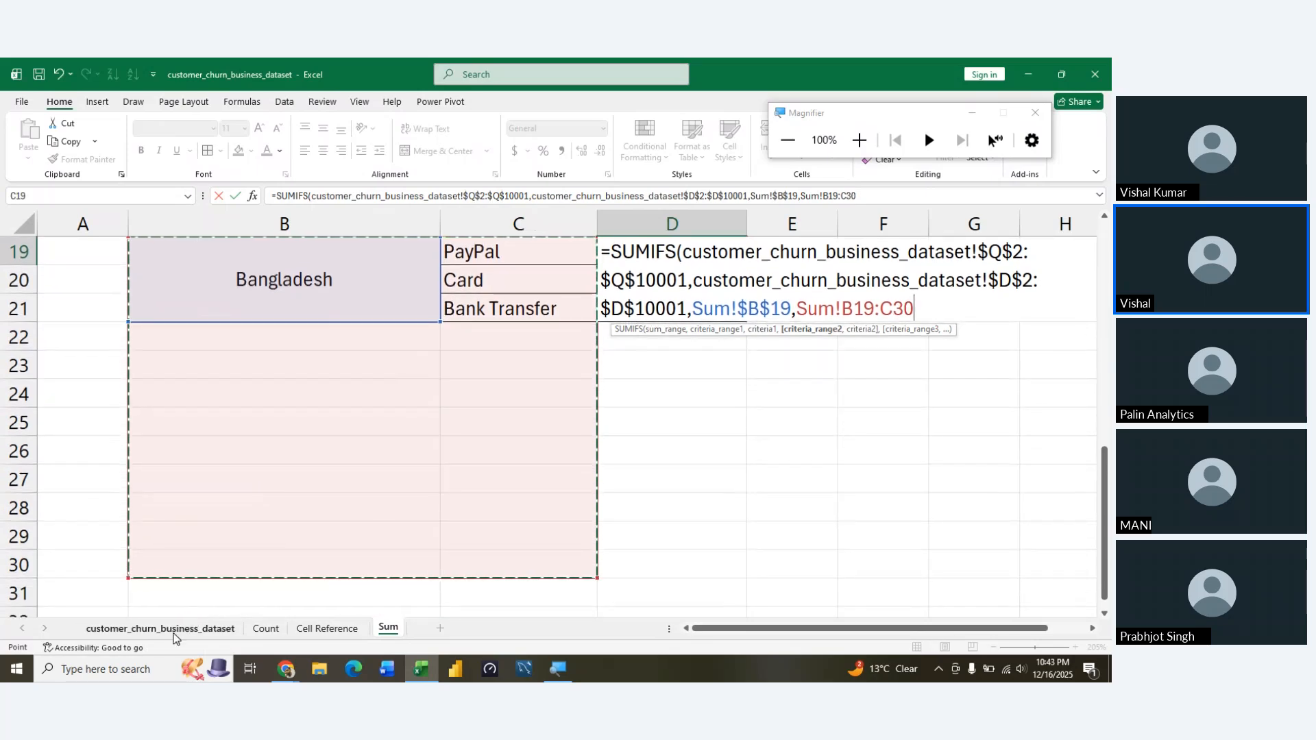
pyautogui.click(173, 632)
pyautogui.click(781, 357)
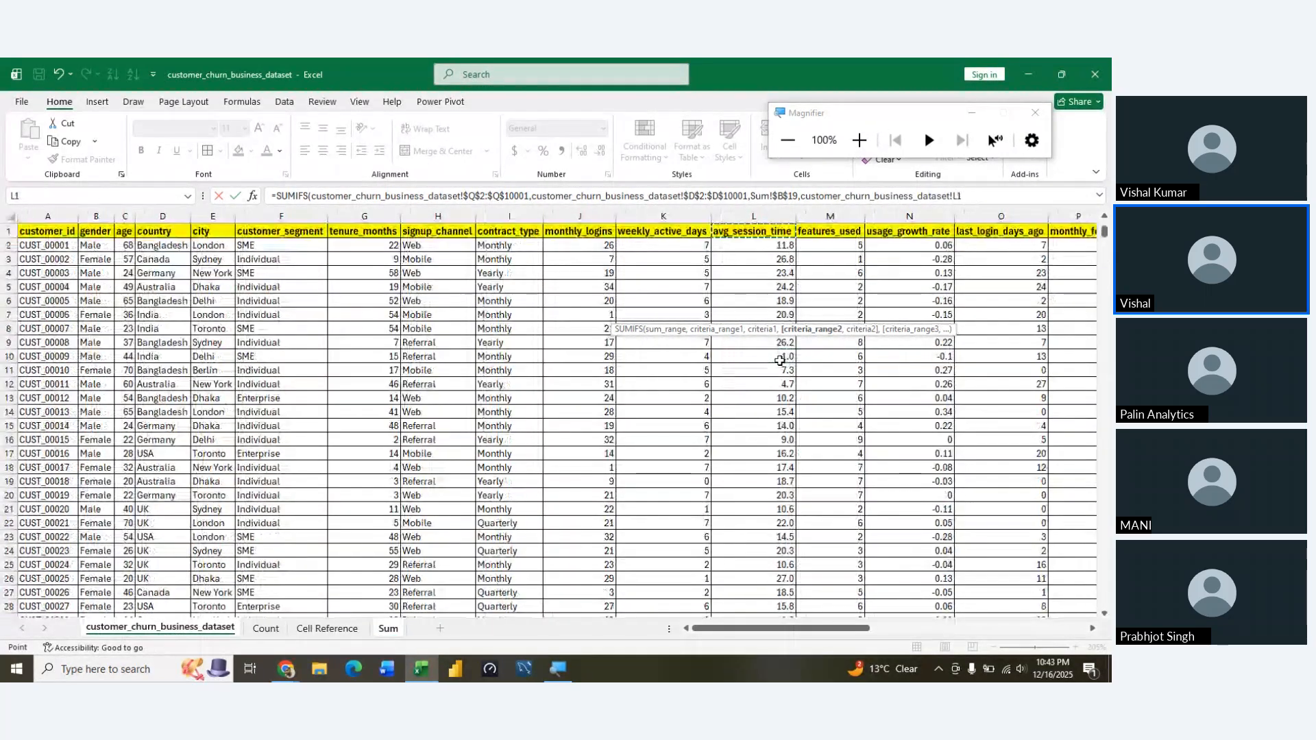
pyautogui.hotkey('ctrl', 'Up')
pyautogui.press('Right')
pyautogui.press('Right')
pyautogui.press('Right')
pyautogui.press('Right')
pyautogui.press('Right')
pyautogui.press('Right')
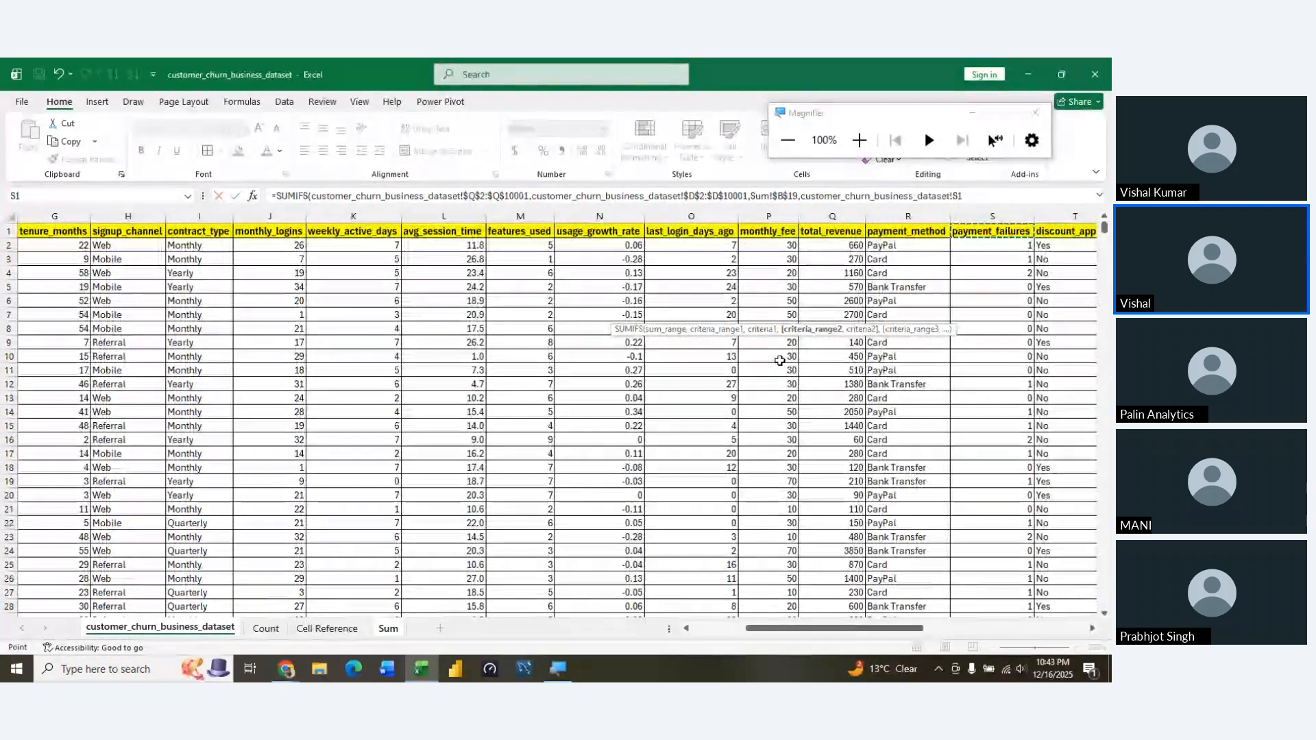
pyautogui.press('Right')
pyautogui.press('Left')
pyautogui.press('Left')
pyautogui.press('Down')
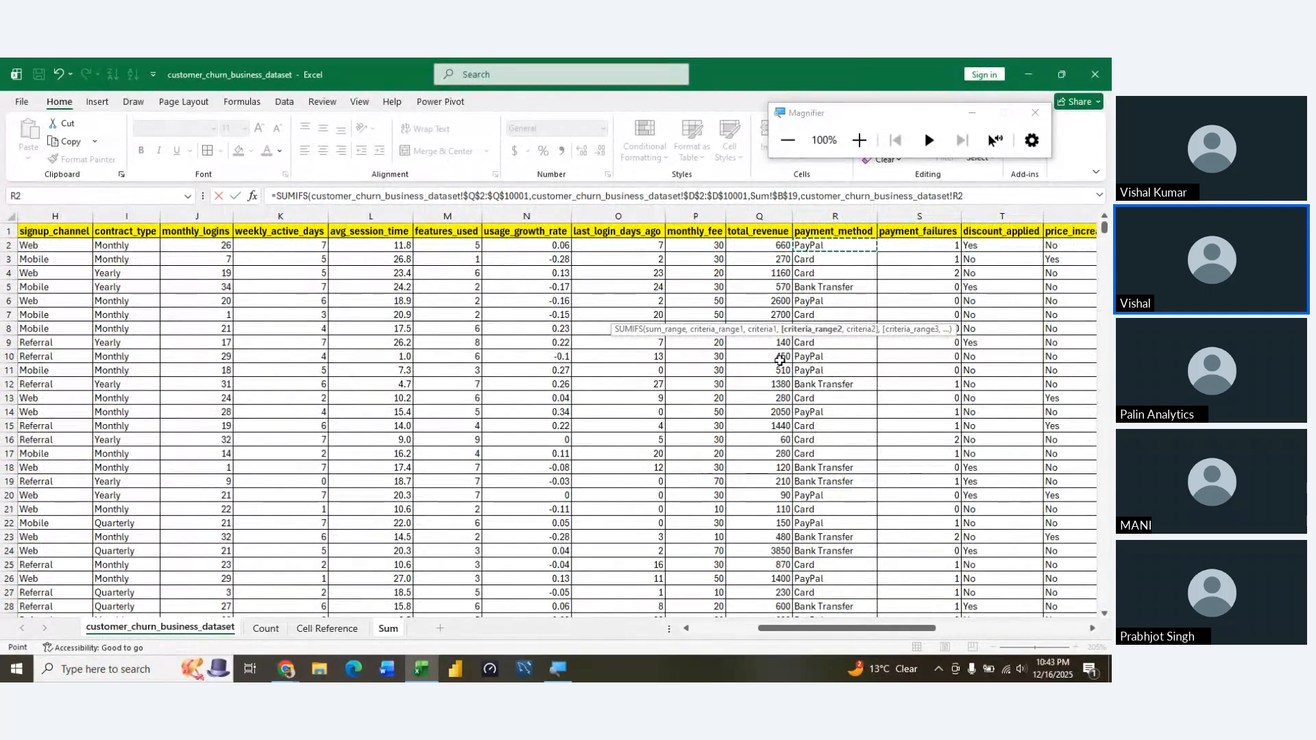
pyautogui.hotkey('ctrl', 'shift', 'Down')
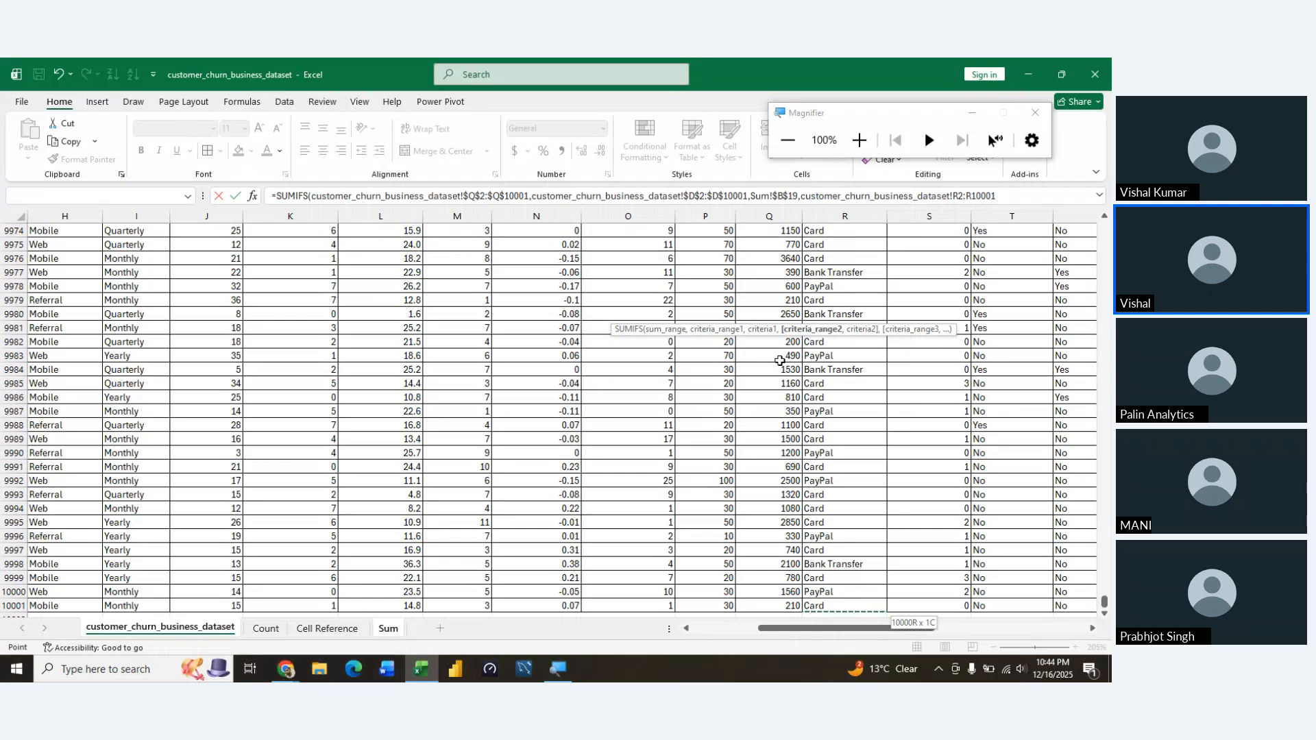
pyautogui.press('F4')
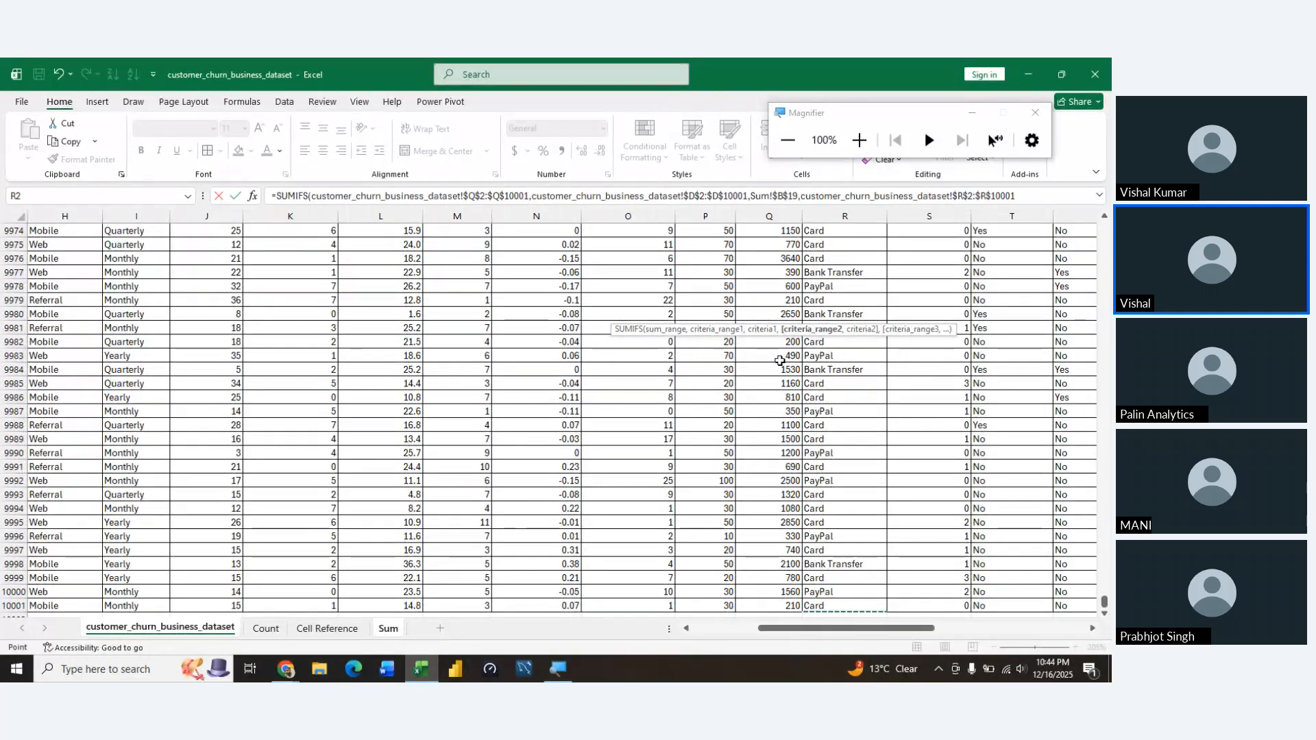
pyautogui.write(',')
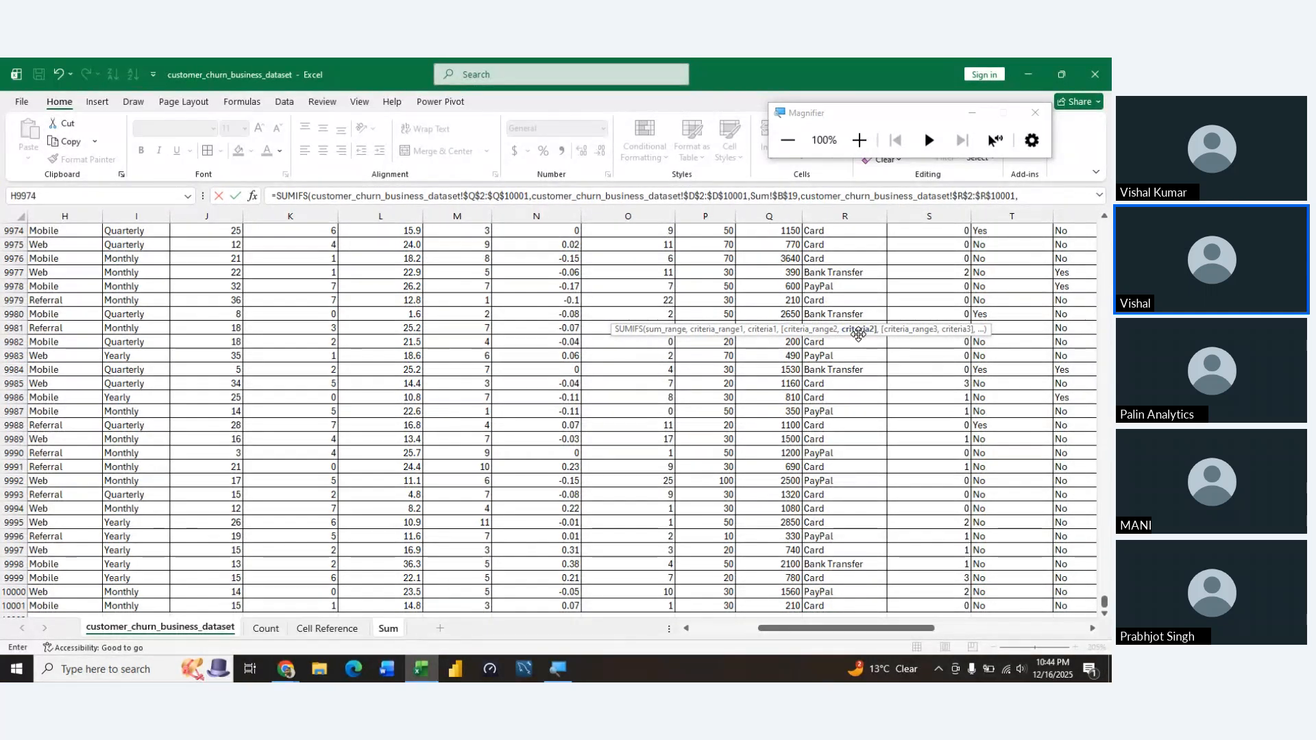
# Complete the SUMIFS formula with the PayPal cell Sum!C19 as the second criterion and fill it down to D21
pyautogui.click(387, 629)
pyautogui.click(531, 244)
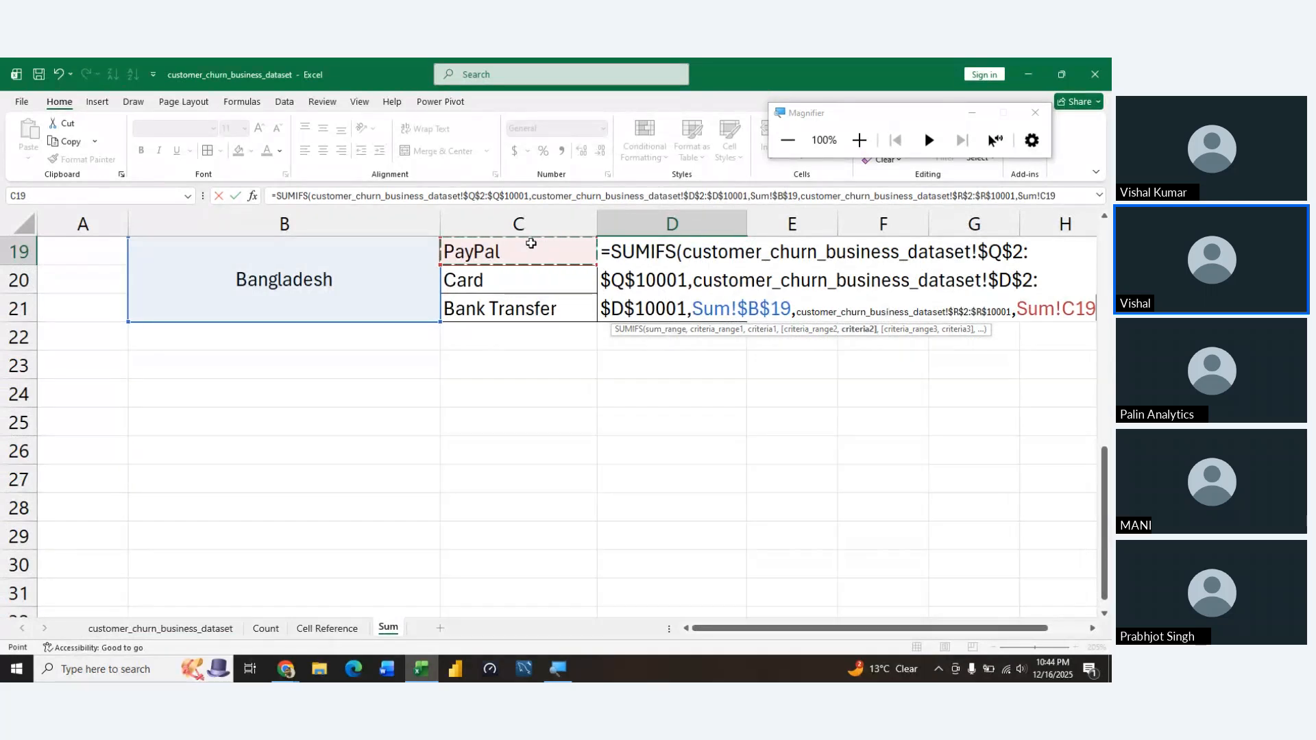
pyautogui.press('Return')
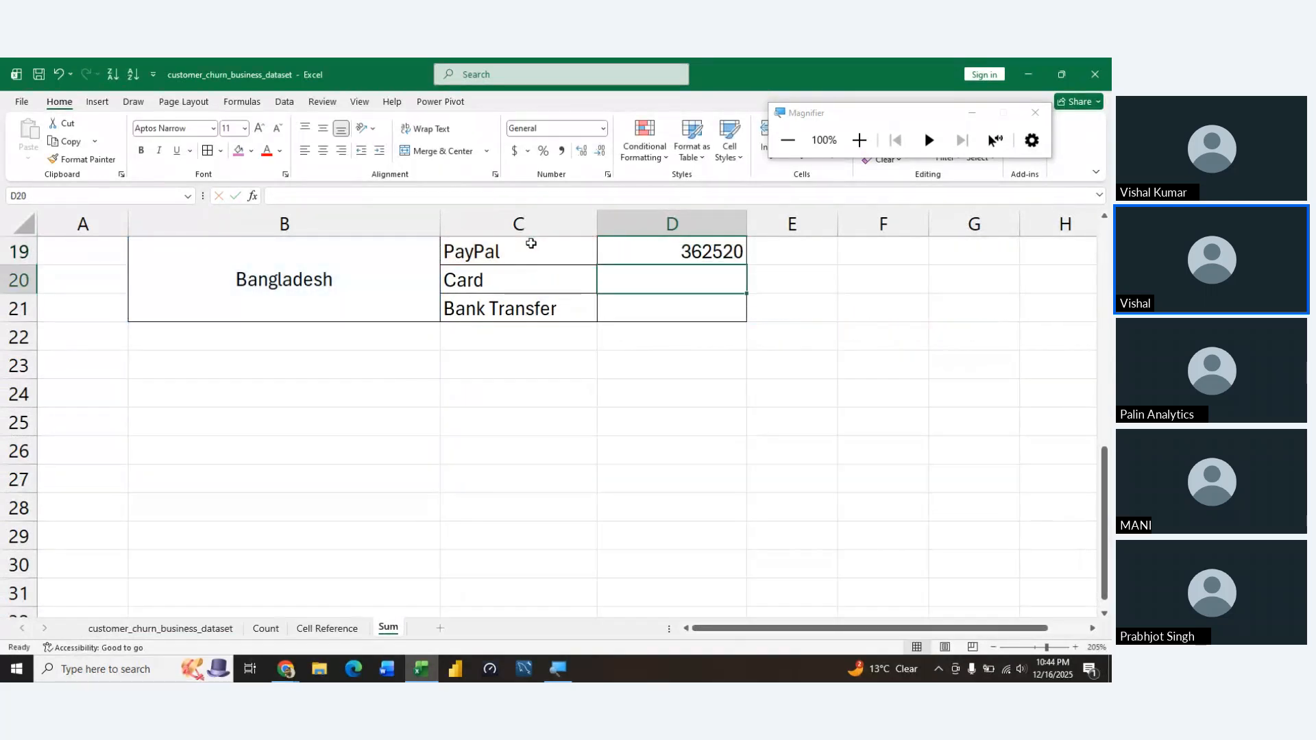
pyautogui.press('Up')
pyautogui.hotkey('shift', 'Down')
pyautogui.hotkey('shift', 'Down')
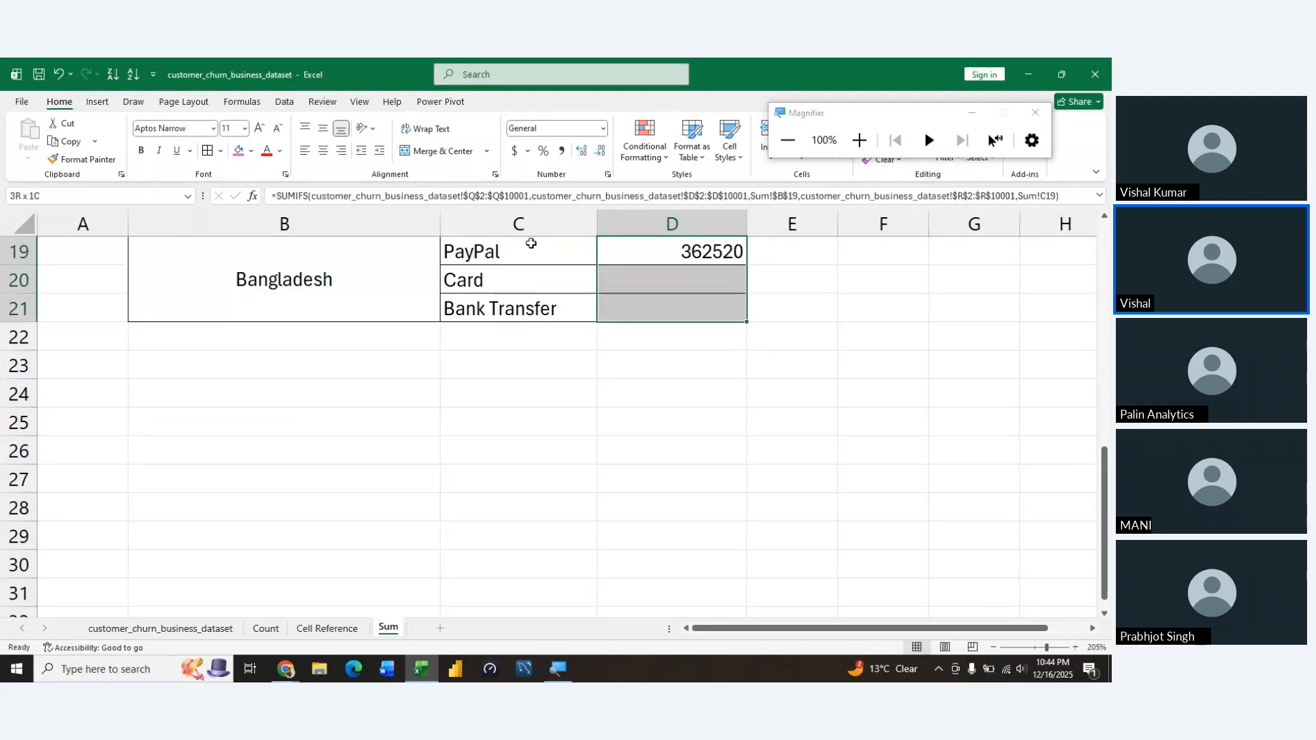
pyautogui.hotkey('ctrl', 'd')
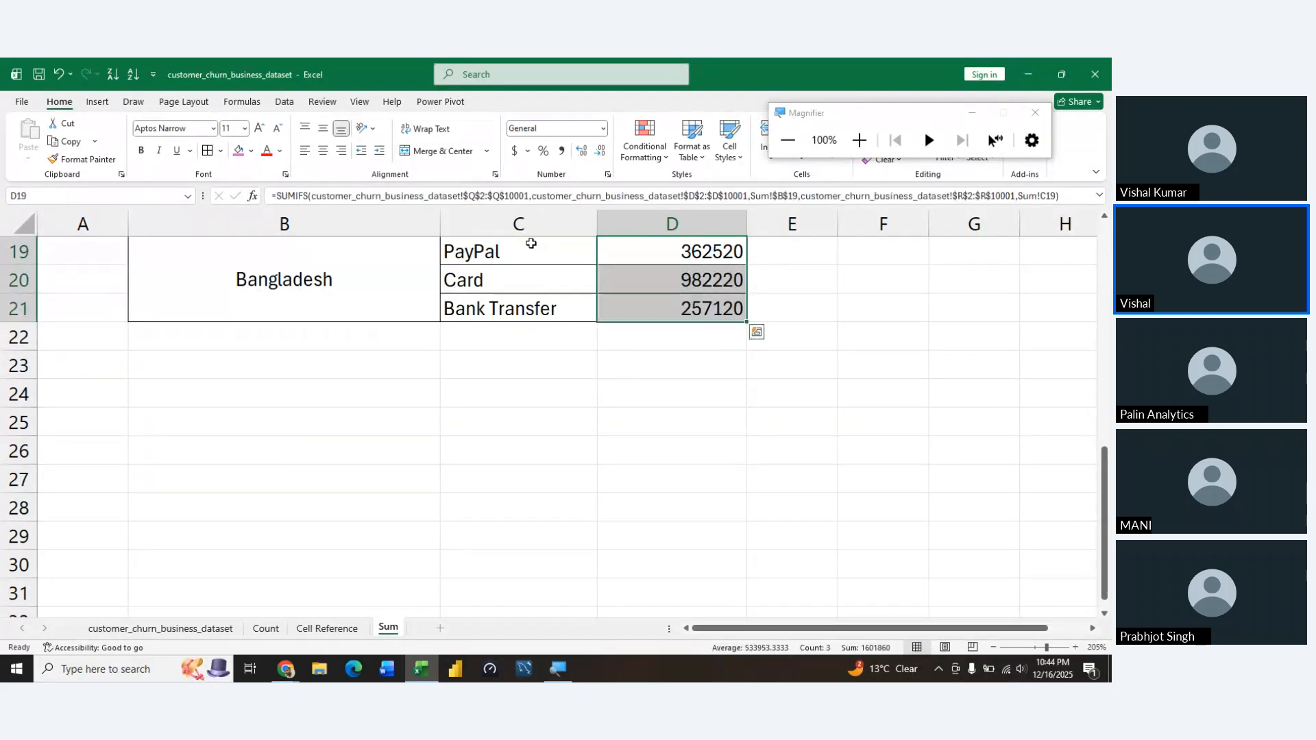
# Format the Bangladesh revenue results in D19:D21 as Currency with the $ symbol and 2 decimal places
pyautogui.hotkey('ctrl', '1')
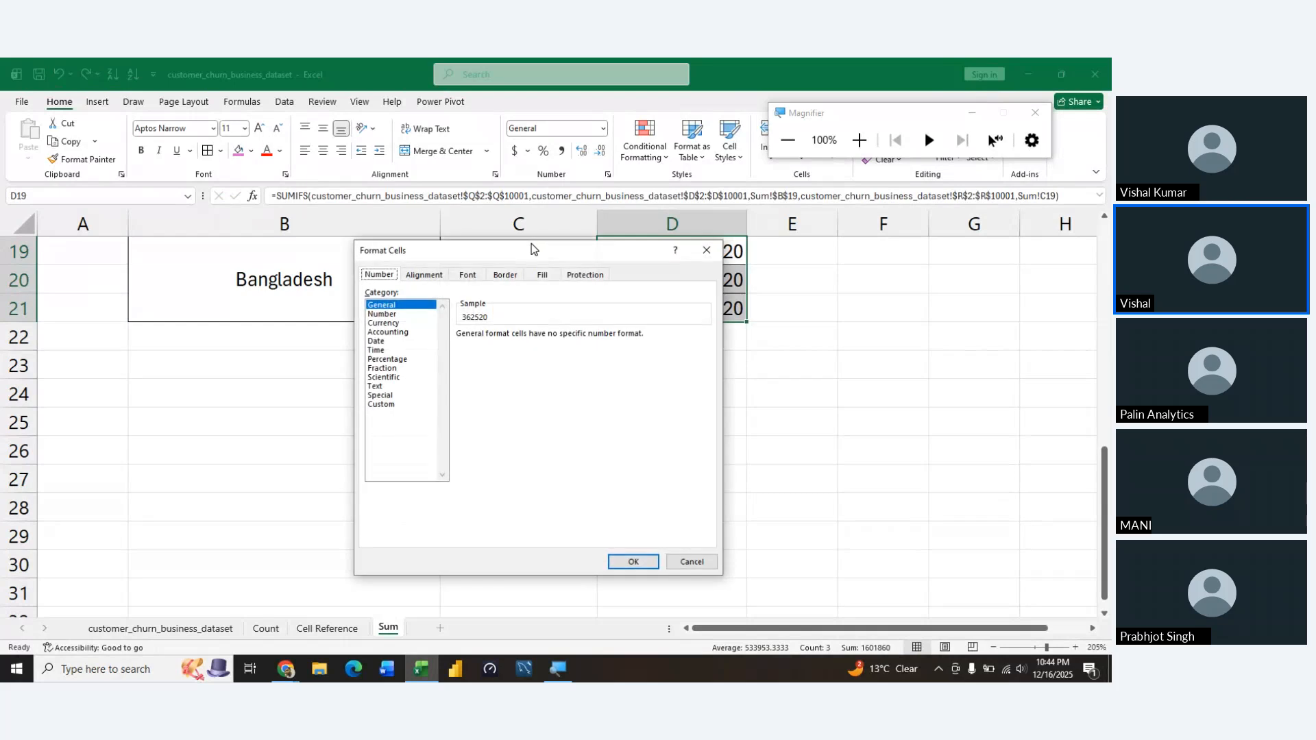
pyautogui.press('Tab')
pyautogui.press('Down')
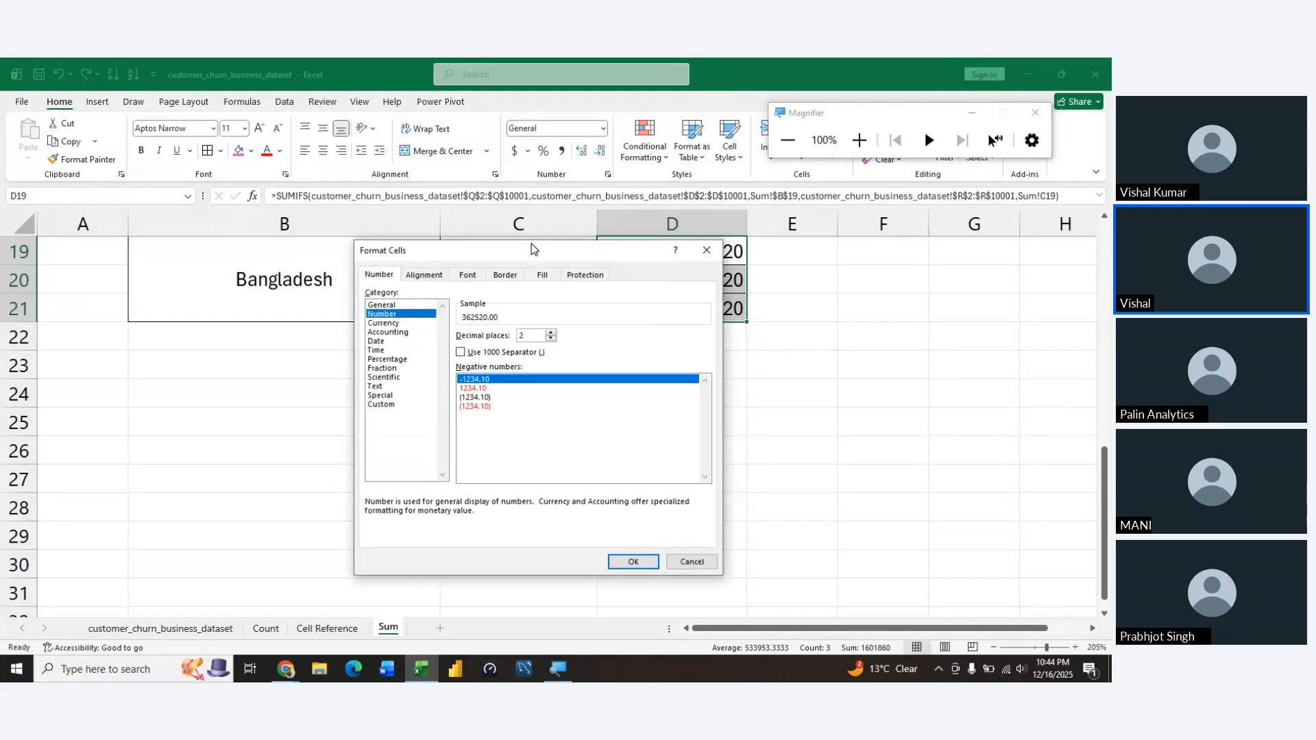
pyautogui.press('Down')
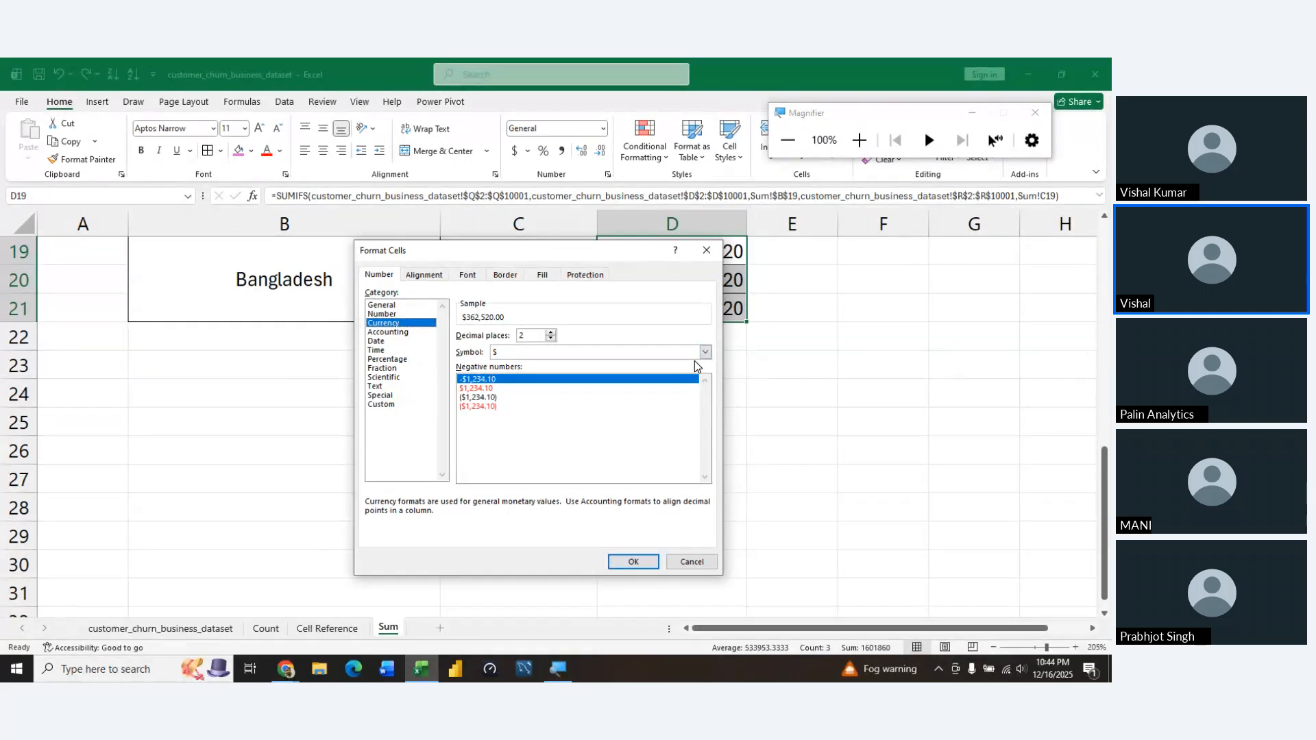
pyautogui.click(621, 569)
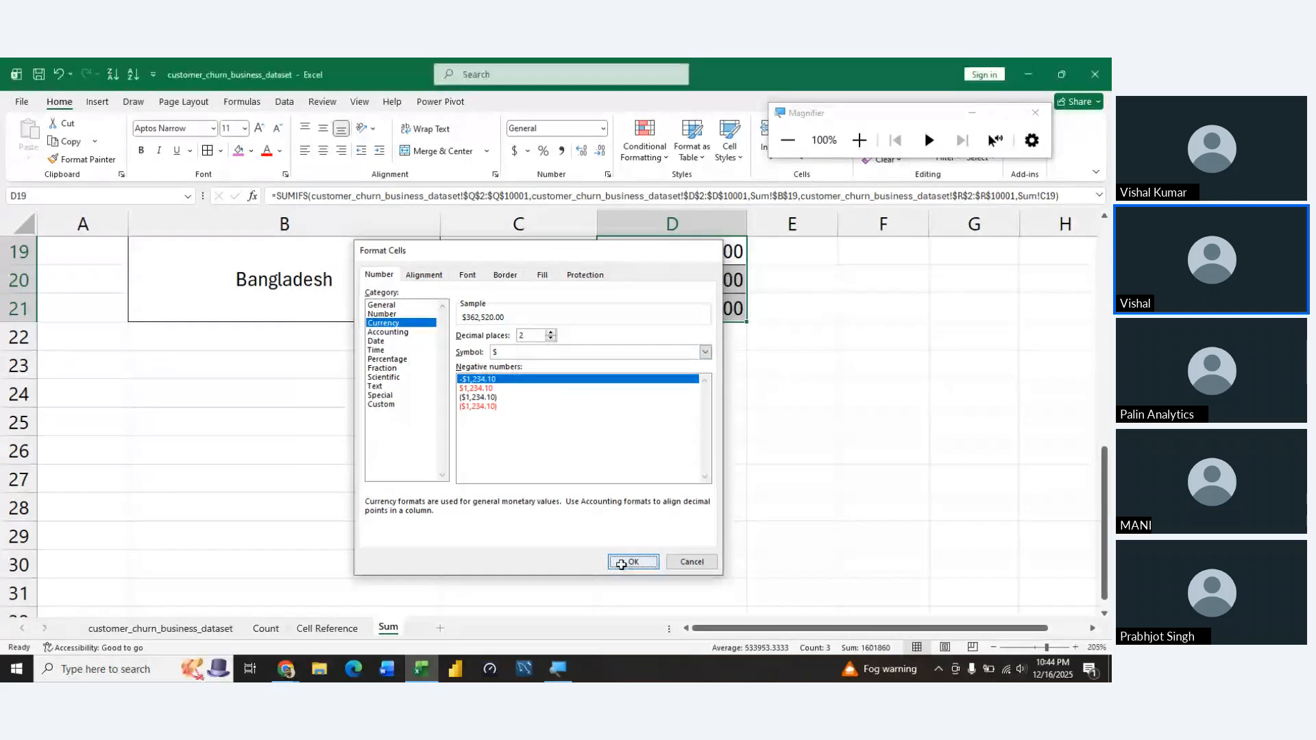
pyautogui.click(661, 471)
# Compare the sum of the payment-method revenues in D19:D21 with Bangladesh's total revenue in C10
pyautogui.scroll(3, 660, 470)
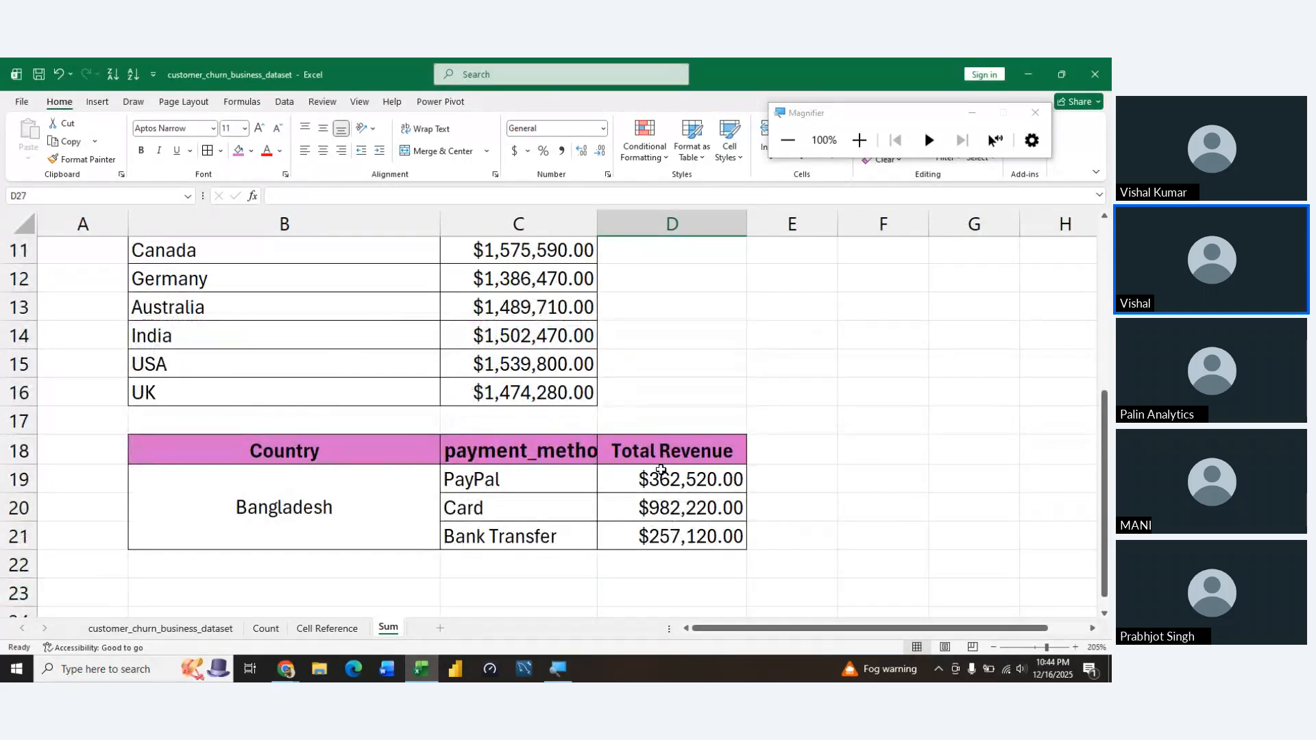
pyautogui.scroll(1, 661, 471)
pyautogui.scroll(-1, 661, 470)
pyautogui.scroll(-1, 779, 444)
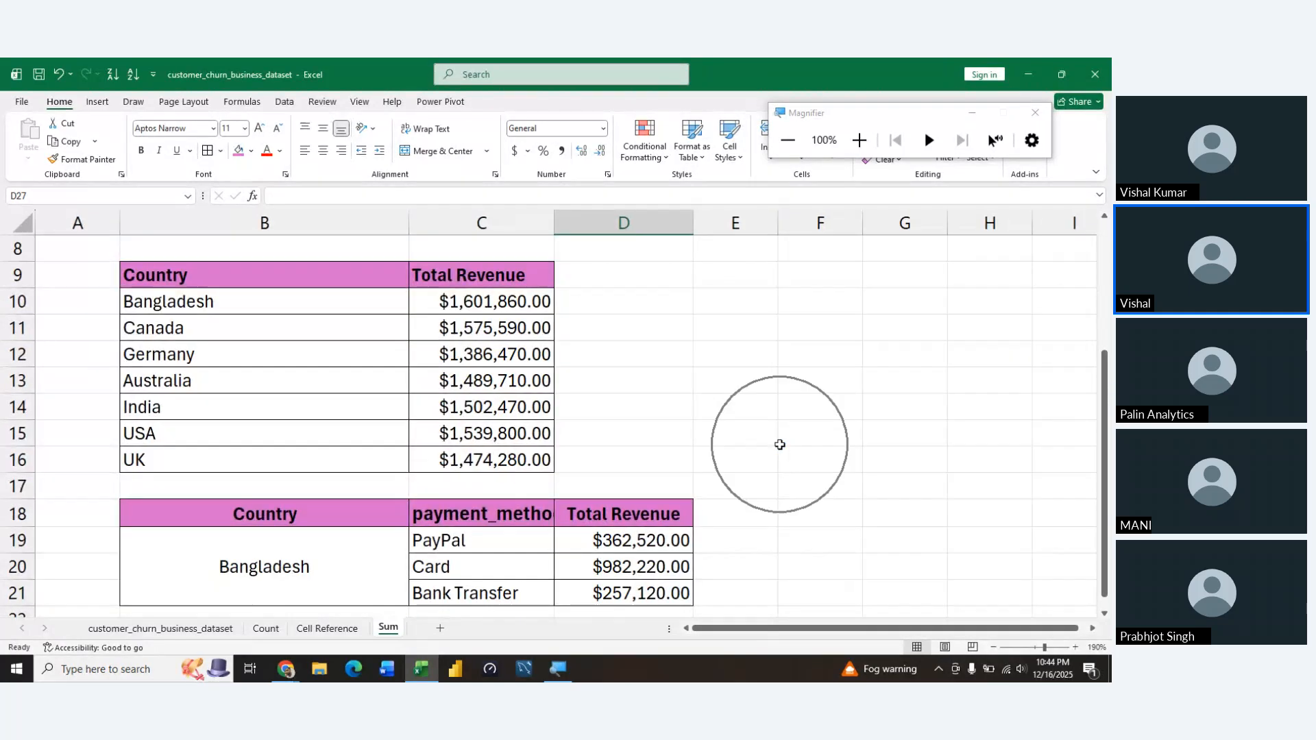
pyautogui.click(654, 534)
pyautogui.moveTo(654, 534); pyautogui.dragTo(686, 594)
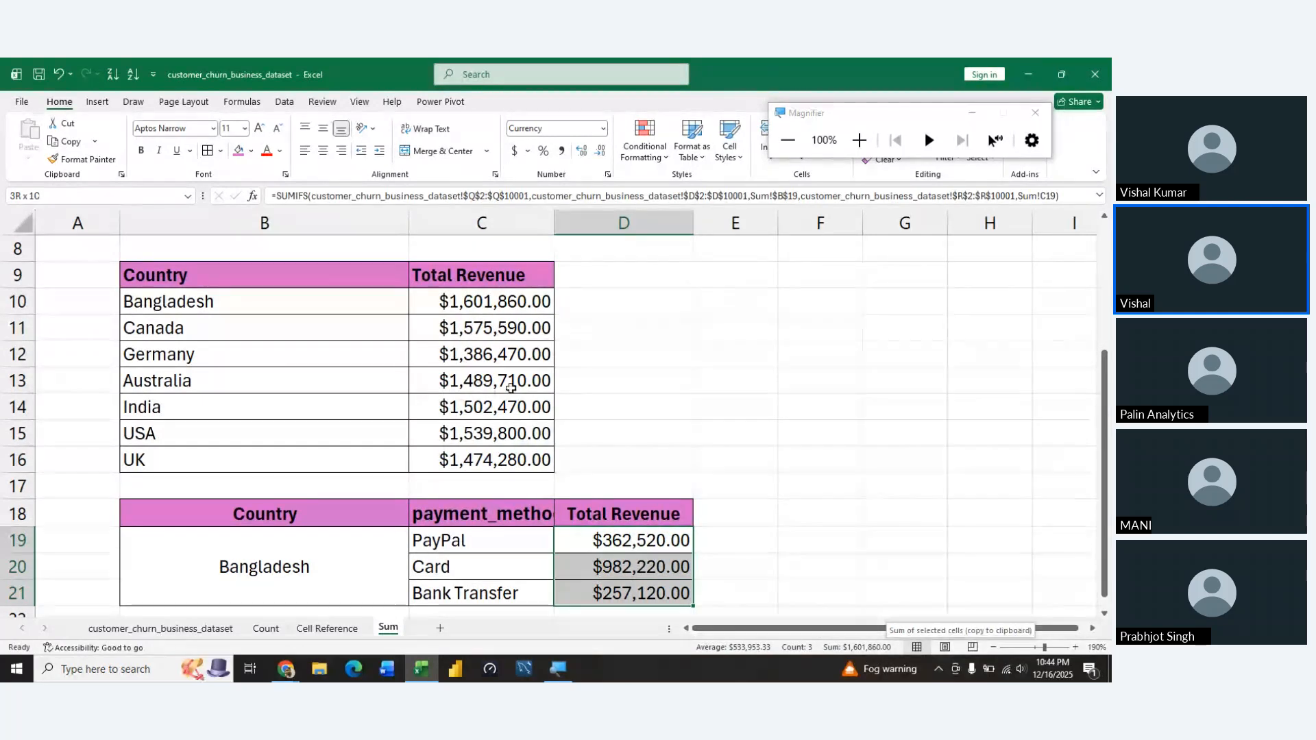
pyautogui.click(465, 296)
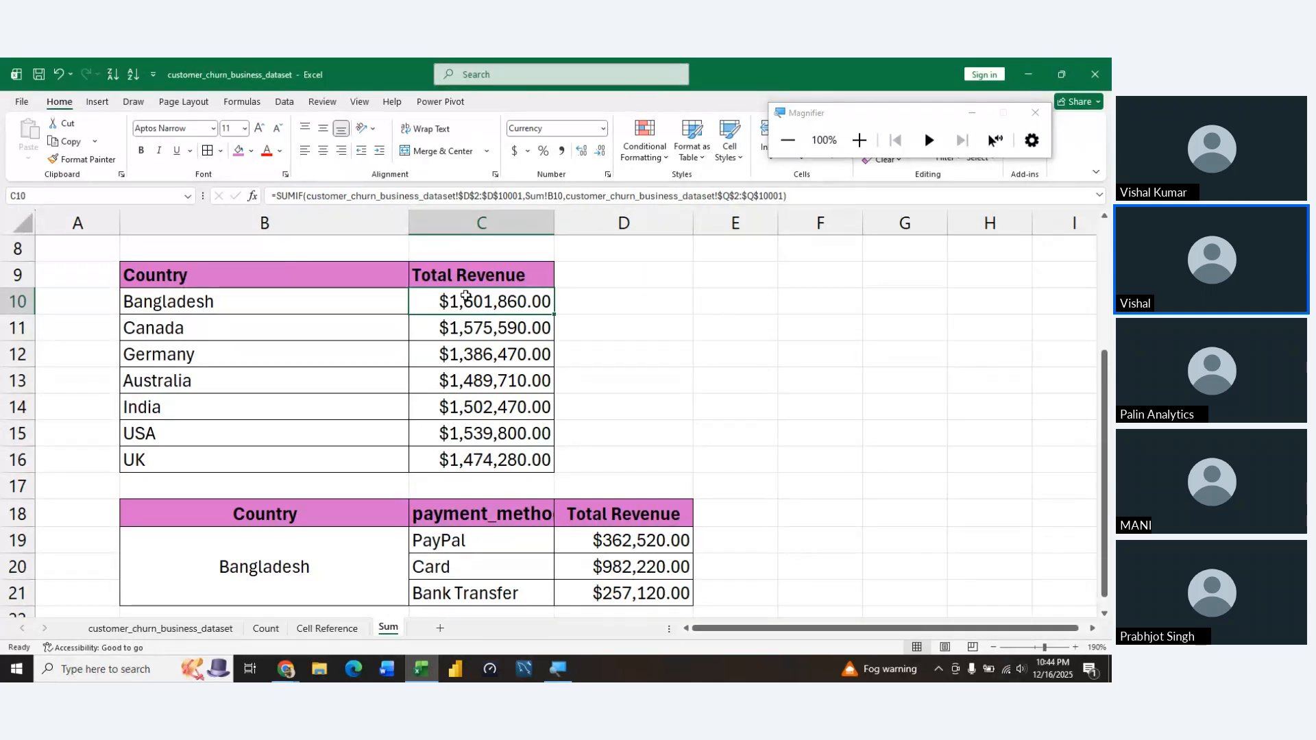
pyautogui.press('Left')
pyautogui.press('Left')
pyautogui.press('Right')
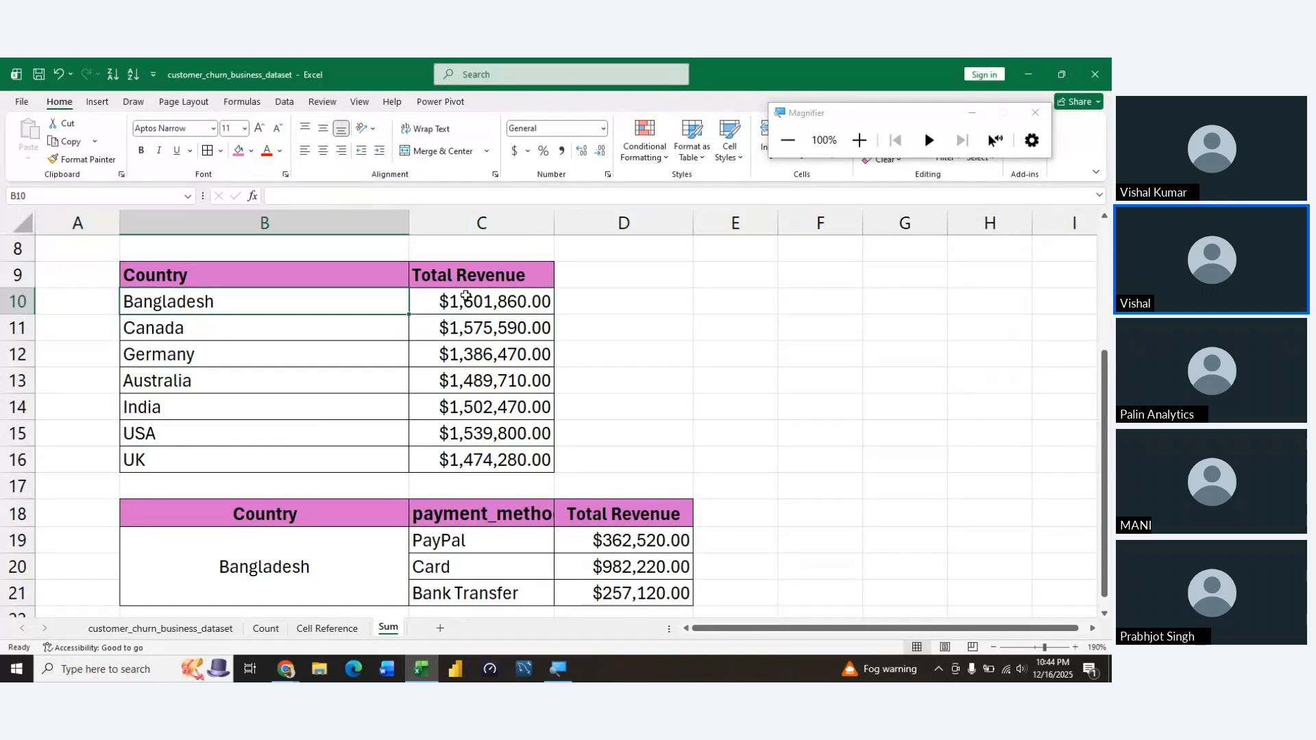
pyautogui.press('Right')
pyautogui.press('Left')
pyautogui.press('Left')
pyautogui.press('Right')
pyautogui.press('Right')
pyautogui.press('Left')
pyautogui.press('Left')
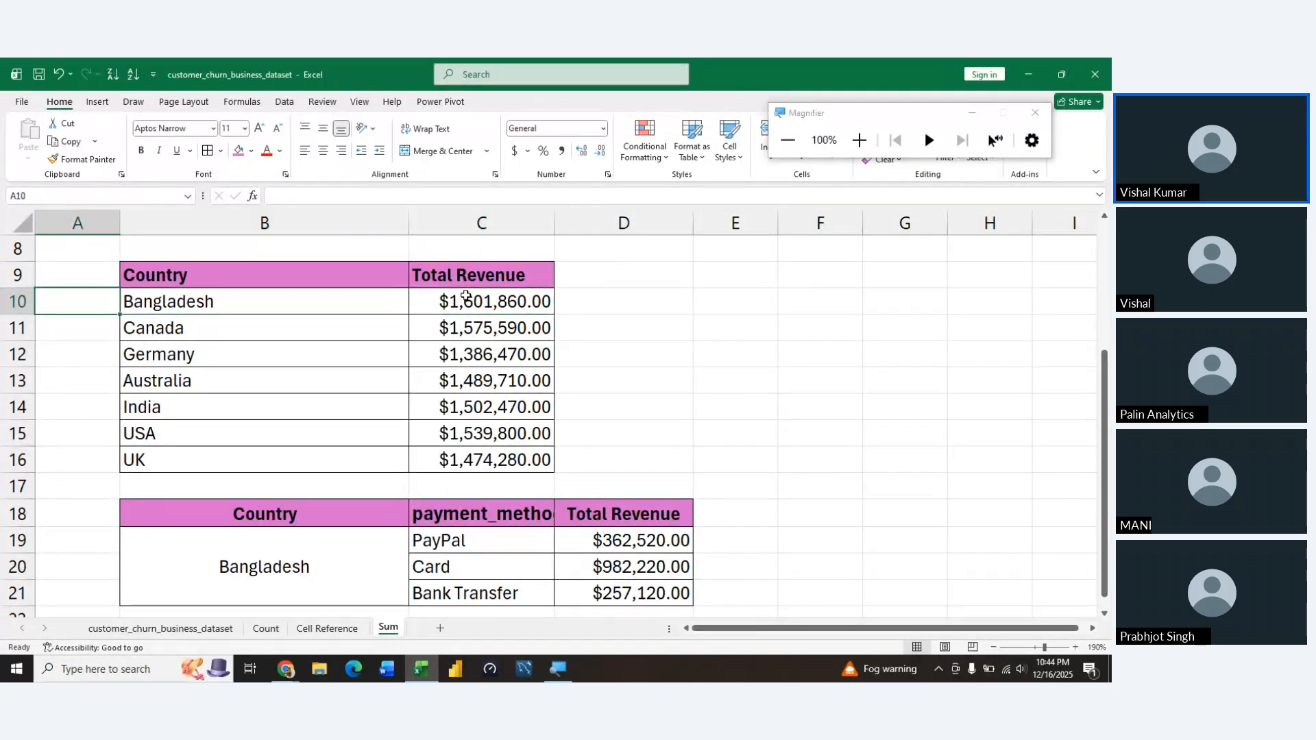
pyautogui.press('Right')
pyautogui.press('Right')
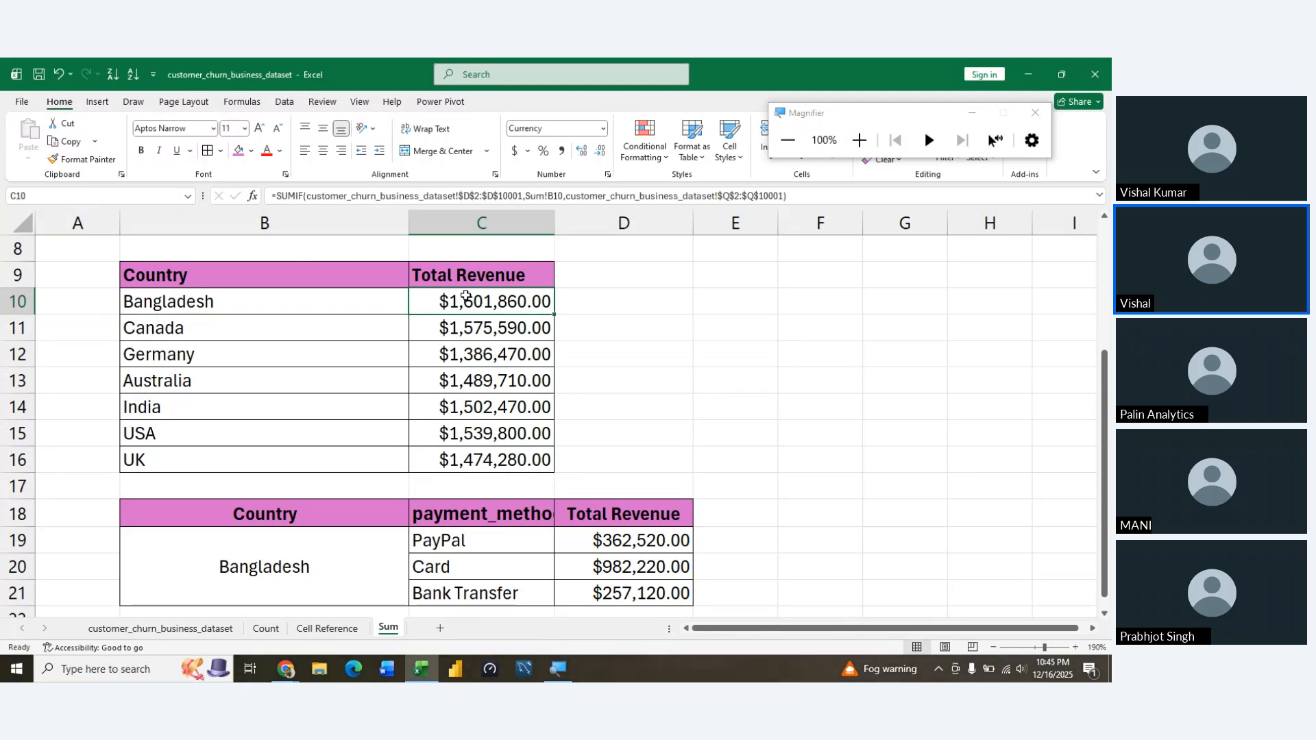
# Review the example tables on the Count and Cell Reference sheets
pyautogui.click(266, 628)
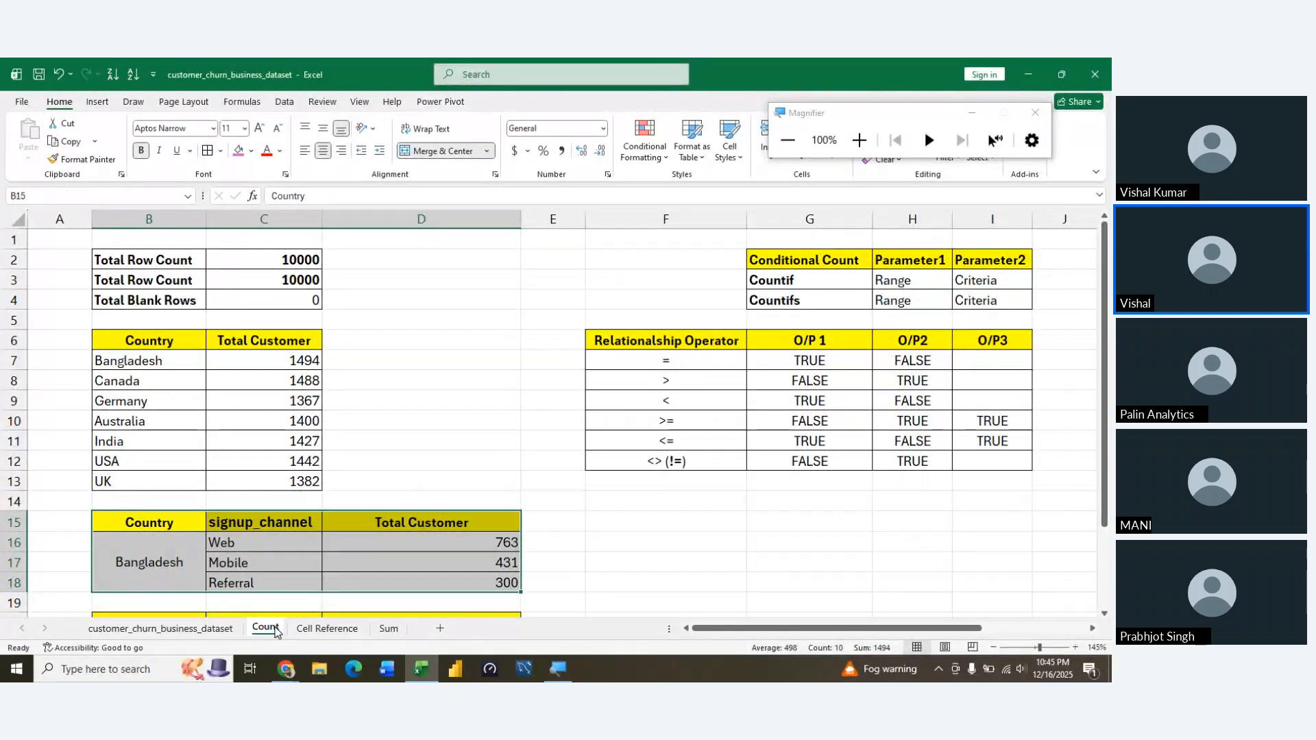
pyautogui.click(569, 559)
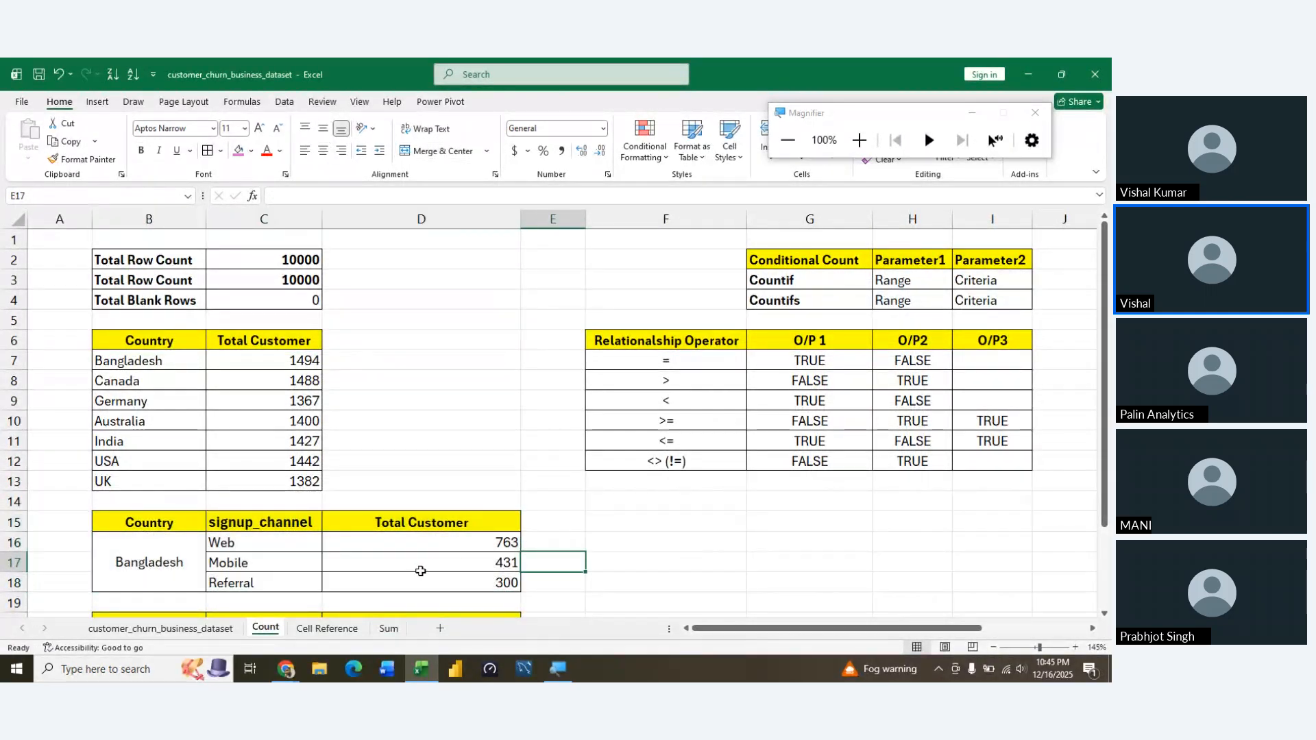
pyautogui.click(619, 521)
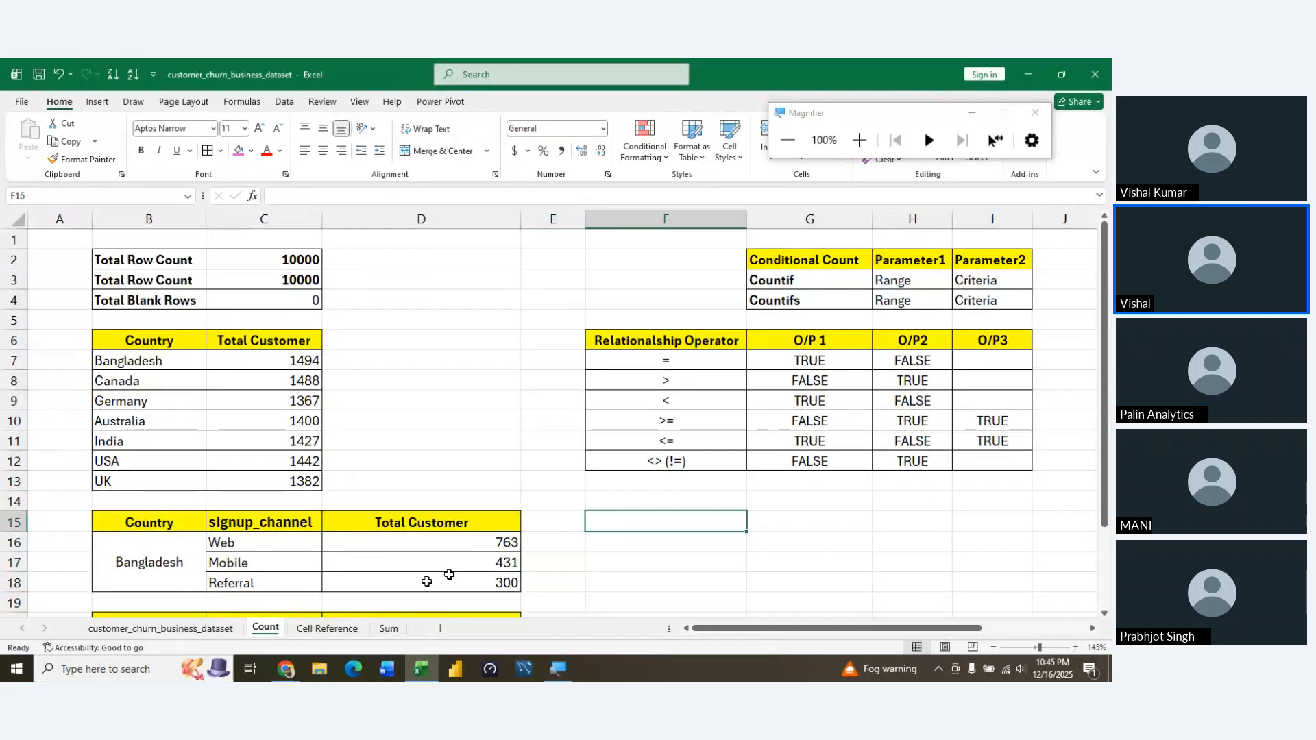
pyautogui.click(328, 629)
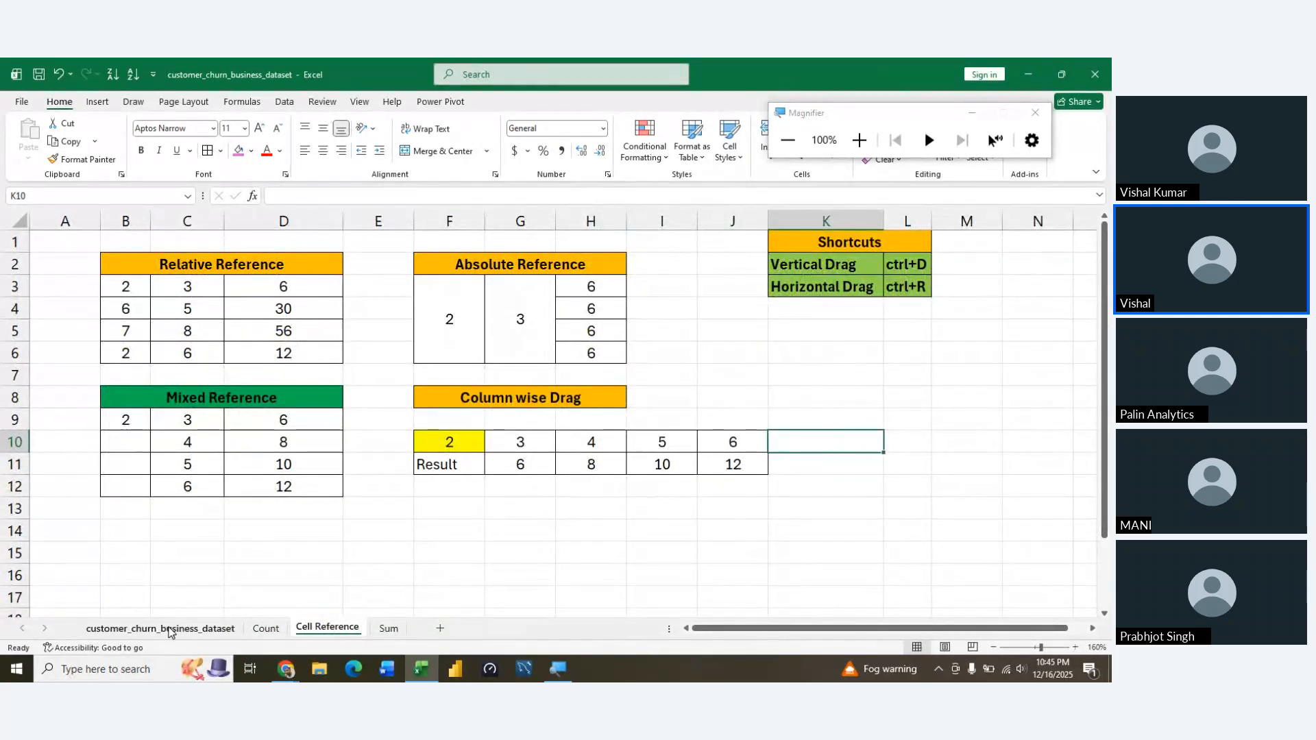
# Examine the payment_method values at the start of column R in the customer_churn_business_dataset sheet
pyautogui.click(170, 629)
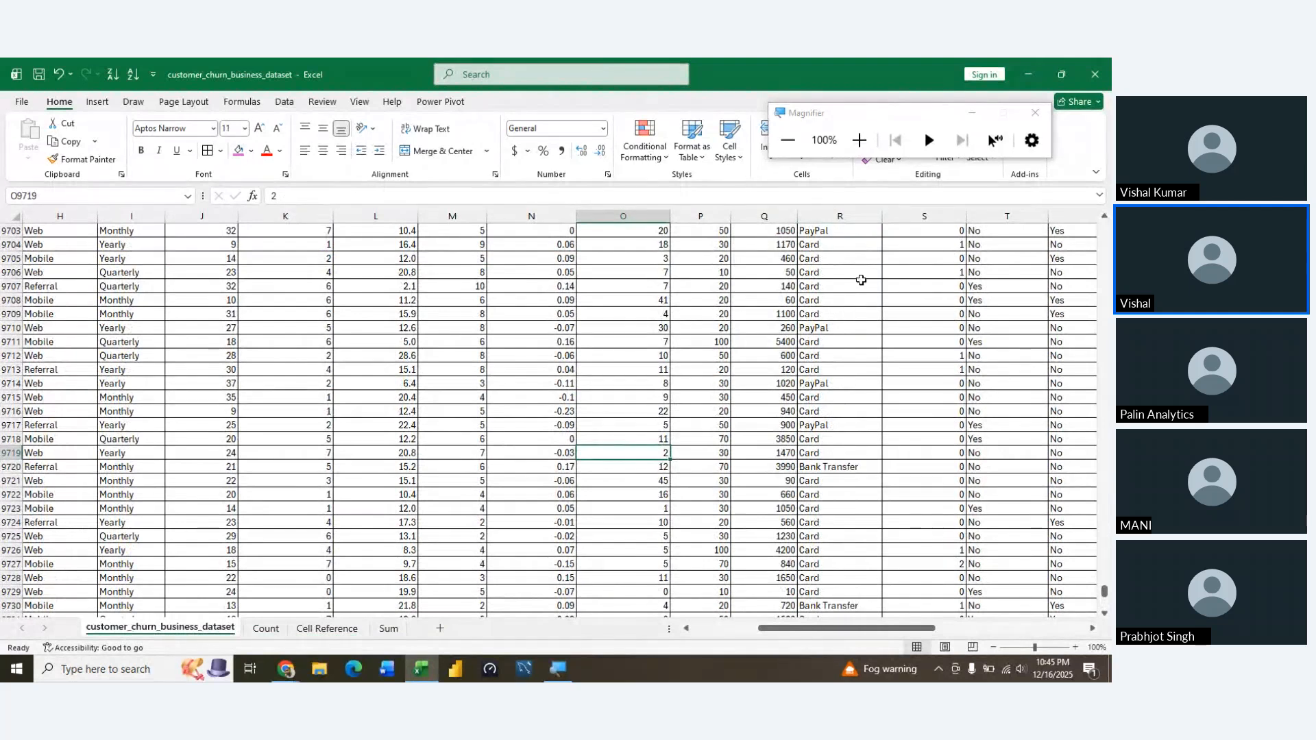
pyautogui.click(850, 291)
pyautogui.hotkey('ctrl', 'Up')
pyautogui.press('Right')
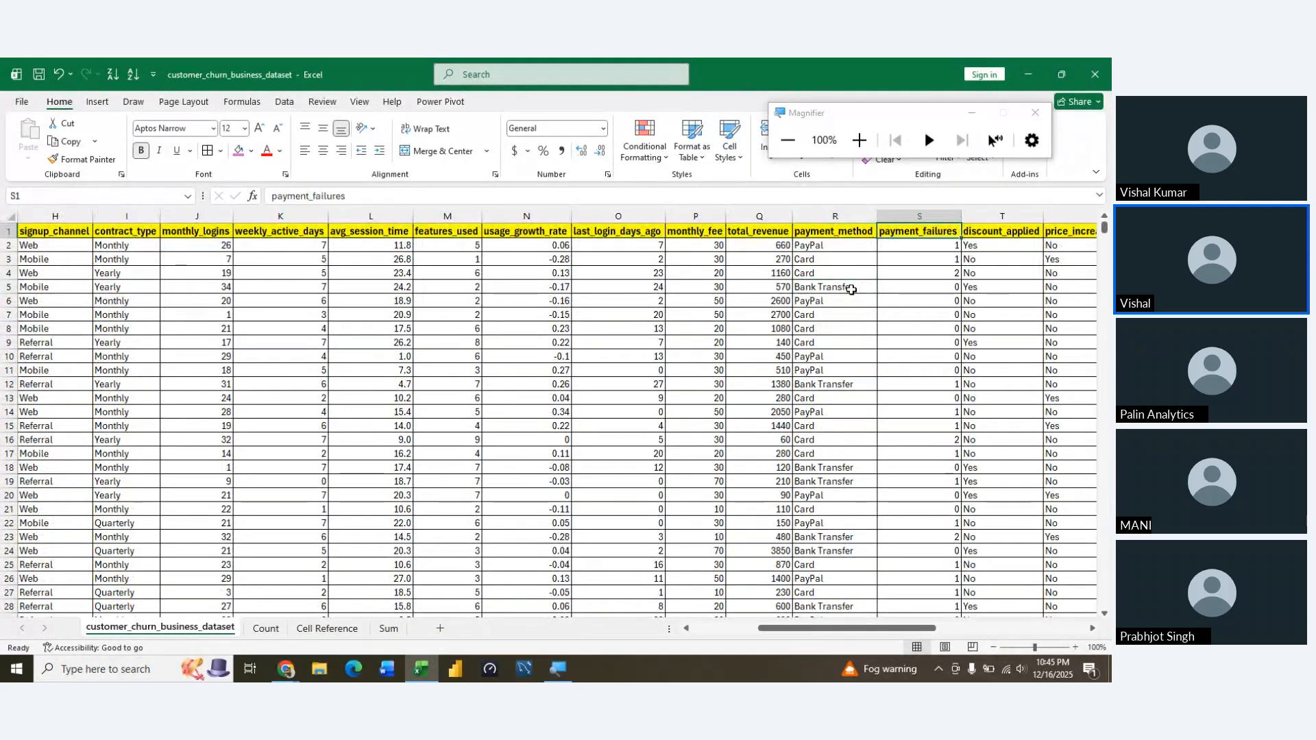
pyautogui.press('Left')
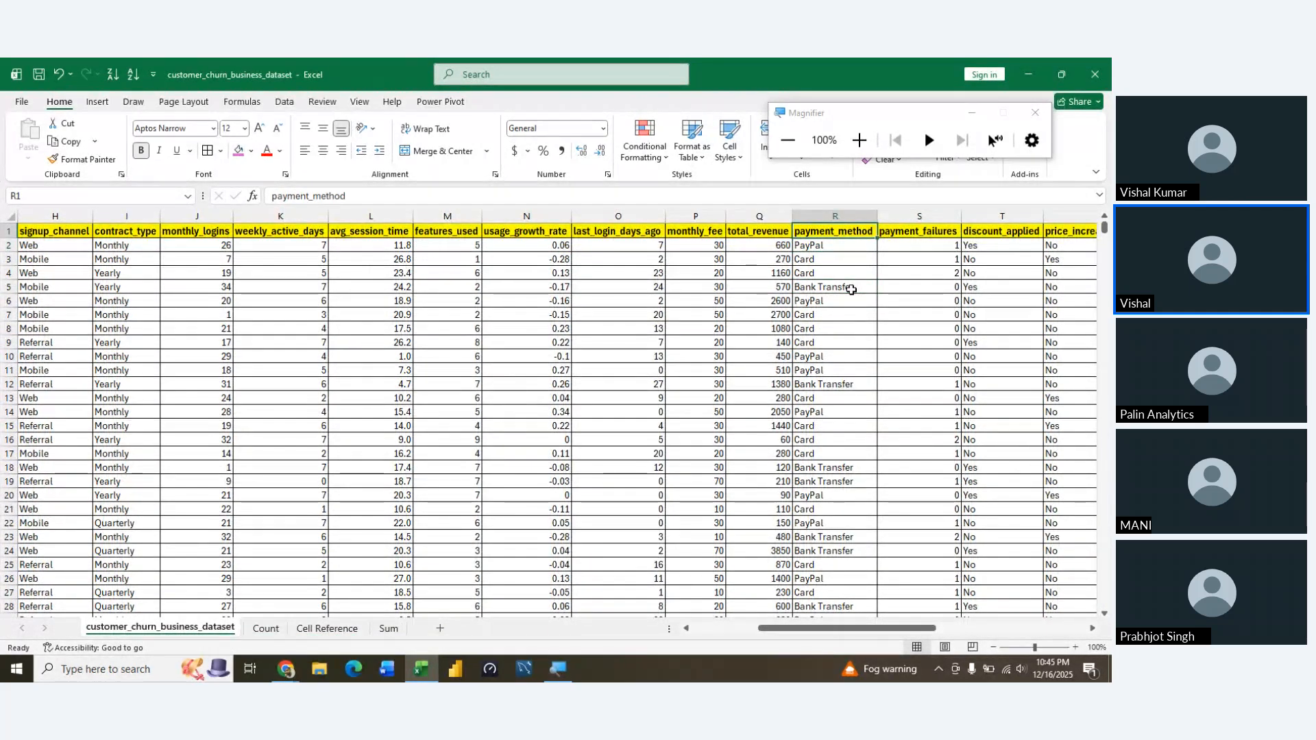
pyautogui.hotkey('shift', 'Down')
pyautogui.hotkey('shift', 'Down')
pyautogui.hotkey('shift', 'Down')
pyautogui.hotkey('shift', 'Down')
pyautogui.hotkey('shift', 'Down')
pyautogui.hotkey('shift', 'Down')
pyautogui.hotkey('shift', 'Down')
pyautogui.hotkey('shift', 'Down')
pyautogui.hotkey('shift', 'Down')
pyautogui.hotkey('shift', 'Down')
pyautogui.hotkey('shift', 'Down')
pyautogui.hotkey('shift', 'Down')
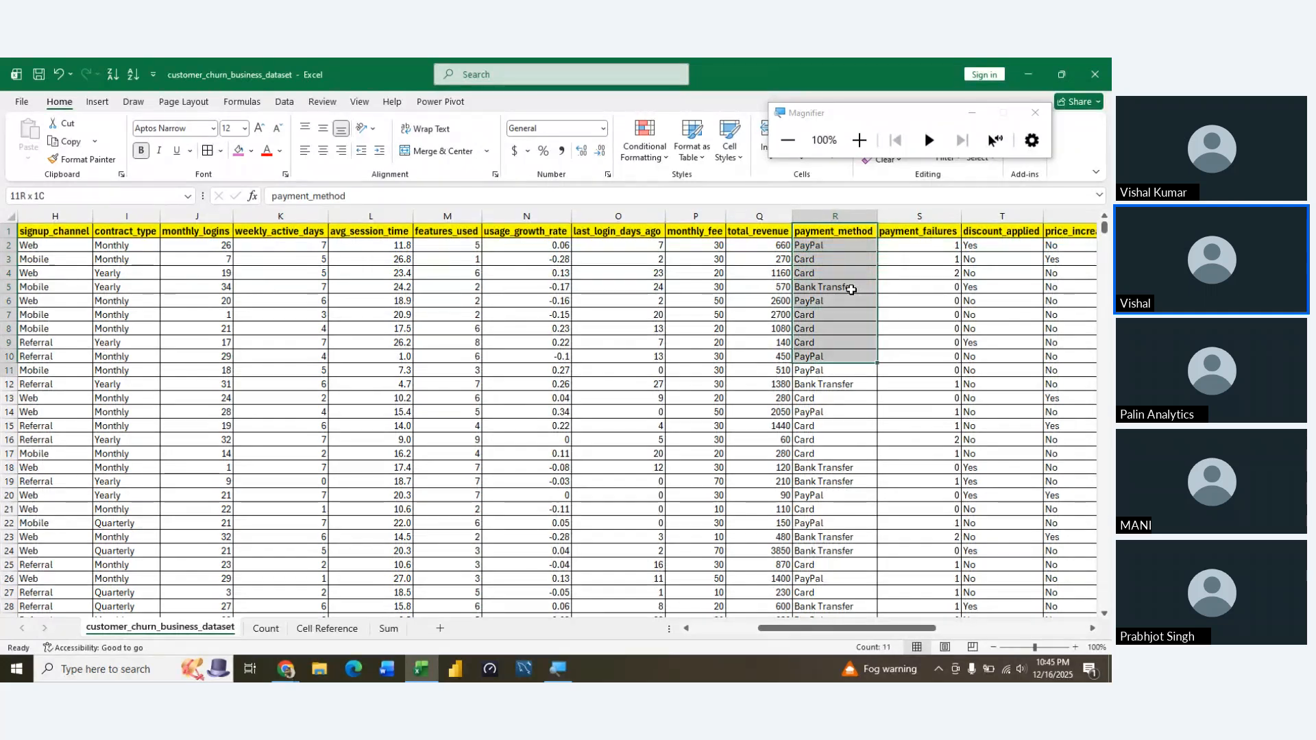
# Examine the payment_failures values down column S of the dataset through row 111
pyautogui.press('Right')
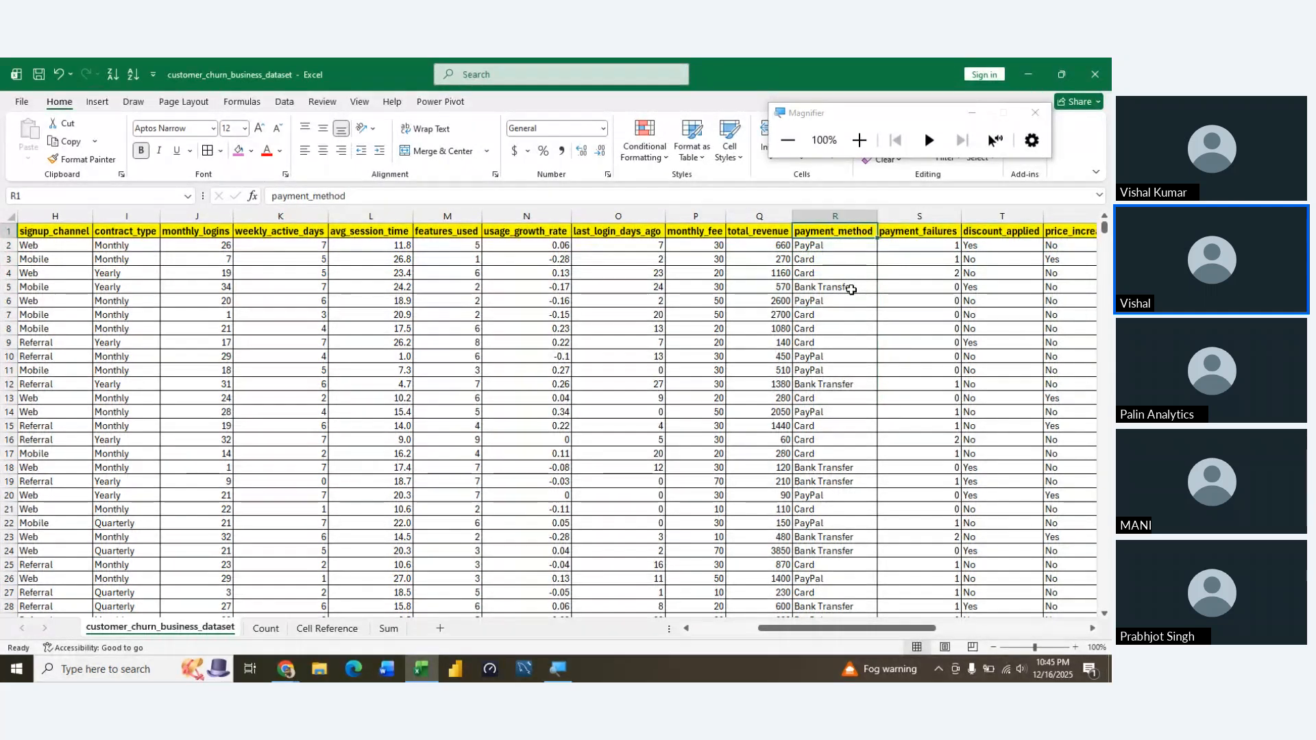
pyautogui.press('Down')
pyautogui.press('Down')
pyautogui.press('Down')
pyautogui.press('Down')
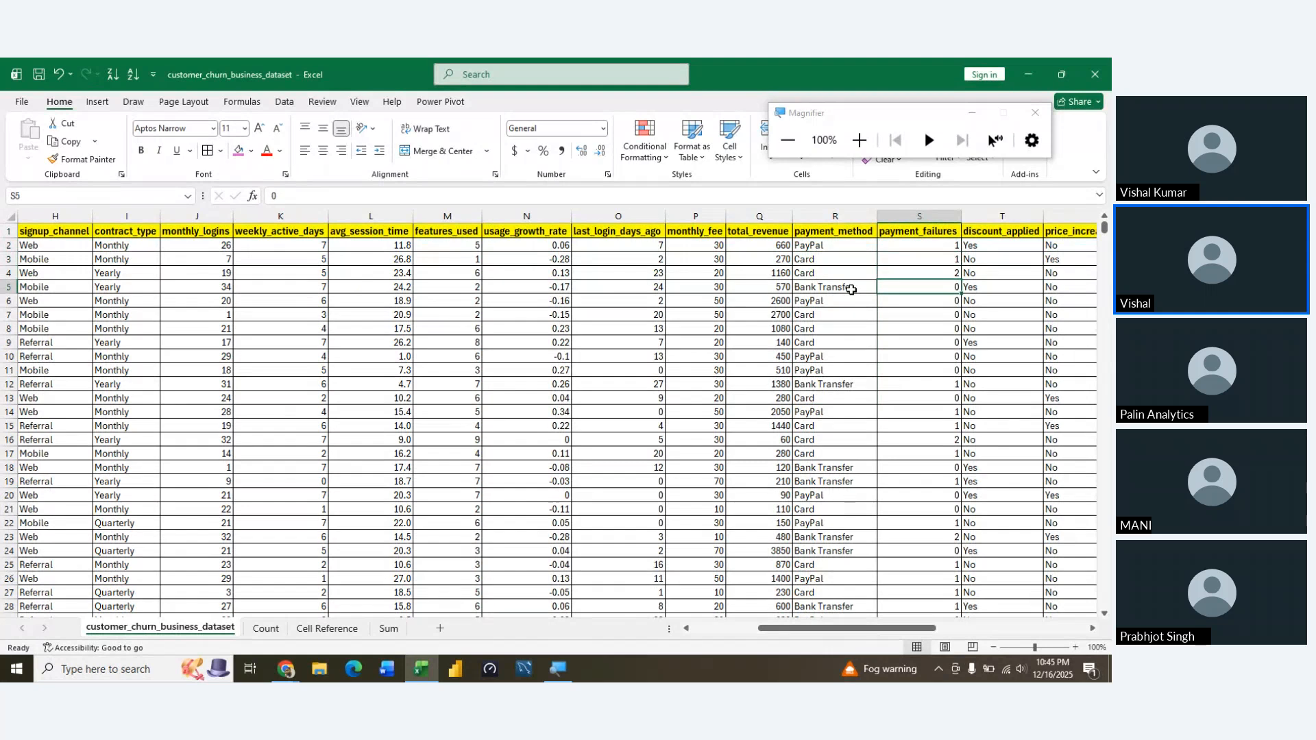
pyautogui.press('Up')
pyautogui.press('Up')
pyautogui.press('Down')
pyautogui.press('Down')
pyautogui.press('Down')
pyautogui.press('Down')
pyautogui.press('Down')
pyautogui.press('Down')
pyautogui.press('Down')
pyautogui.press('Down')
pyautogui.press('Down')
pyautogui.press('Down')
pyautogui.press('Down')
pyautogui.press('Down')
pyautogui.press('Down')
pyautogui.press('Down')
pyautogui.press('Down')
pyautogui.press('Down')
pyautogui.press('Down')
pyautogui.press('Down')
pyautogui.press('Down')
pyautogui.press('Down')
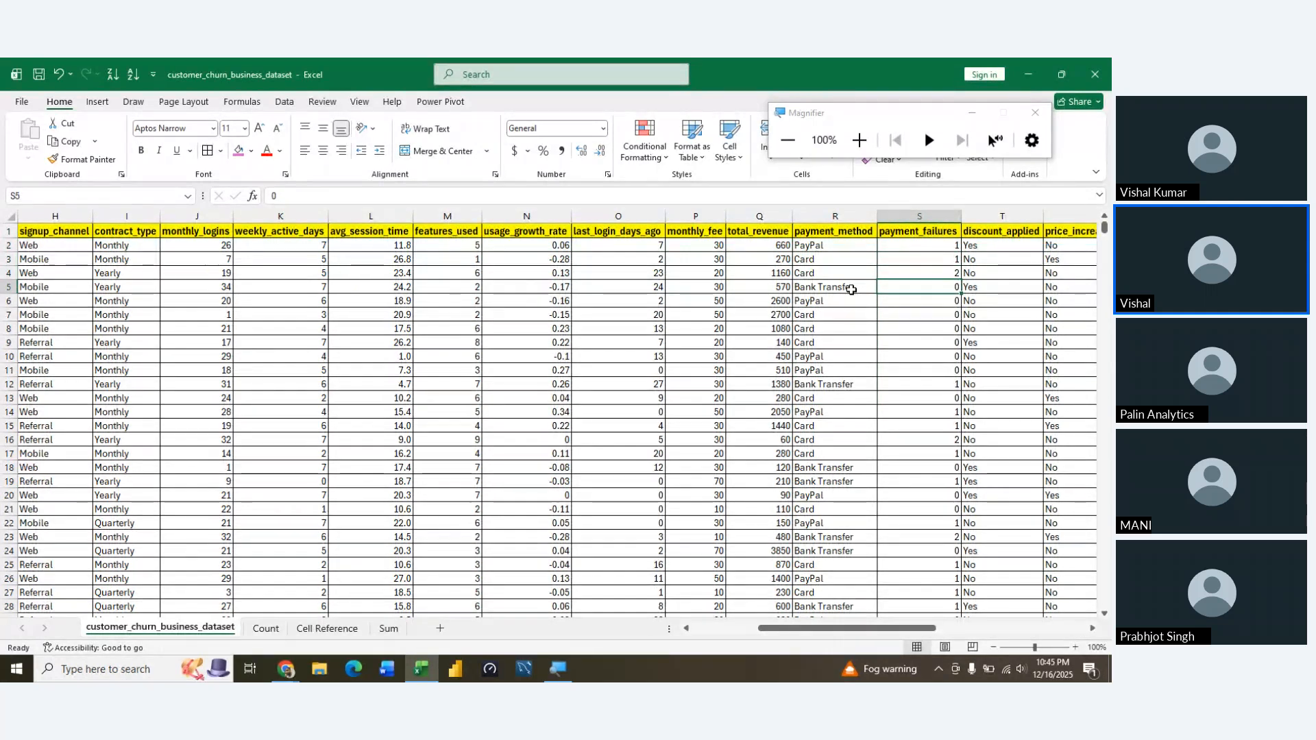
pyautogui.press('Down')
pyautogui.press('Down')
pyautogui.press('Down')
pyautogui.press('Down')
pyautogui.press('Down')
pyautogui.press('Down')
pyautogui.press('Down')
pyautogui.press('Down')
pyautogui.press('Down')
pyautogui.press('Down')
pyautogui.press('Down')
pyautogui.press('Down')
pyautogui.press('Down')
pyautogui.press('Down')
pyautogui.press('Down')
pyautogui.press('Down')
pyautogui.press('Down')
pyautogui.press('Down')
pyautogui.press('Down')
pyautogui.press('Down')
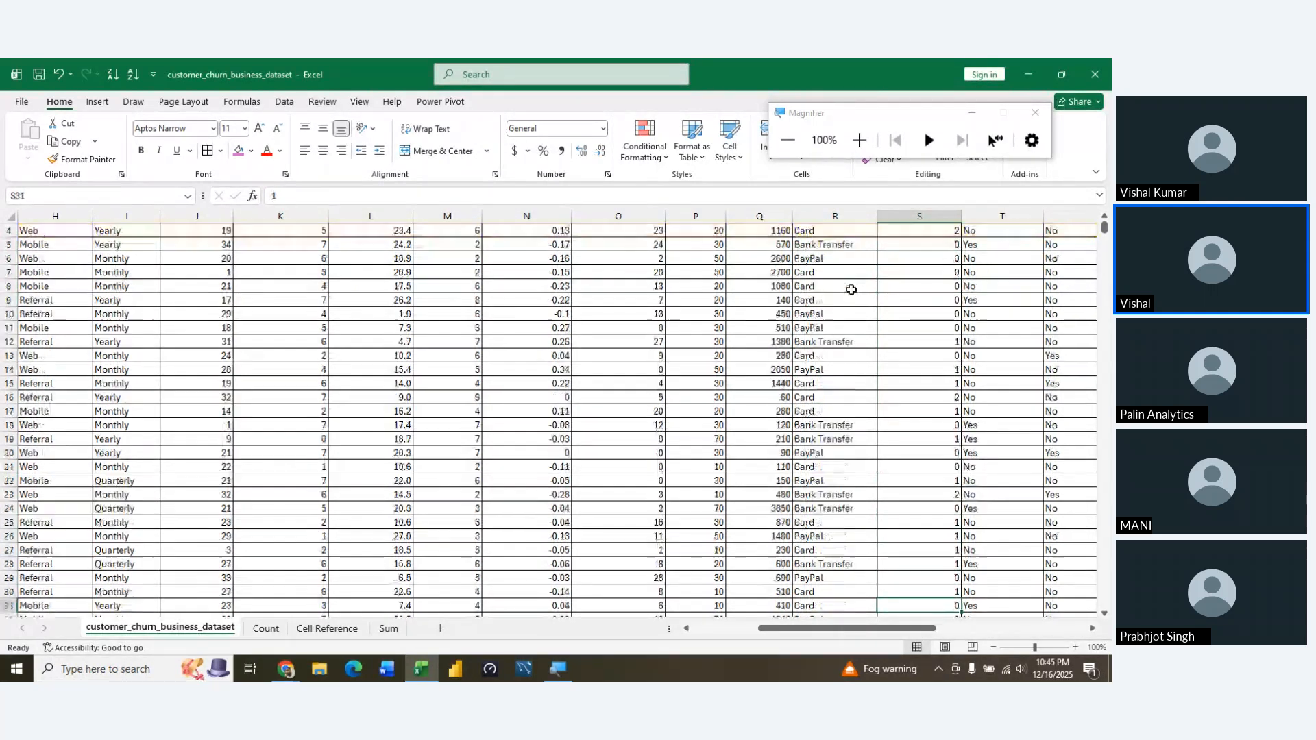
pyautogui.press('Down')
pyautogui.press('Down')
pyautogui.press('Down')
pyautogui.press('Down')
pyautogui.press('Down')
pyautogui.press('Down')
pyautogui.press('Down')
pyautogui.press('Down')
pyautogui.press('Down')
pyautogui.press('Down')
pyautogui.press('Down')
pyautogui.press('Down')
pyautogui.press('Down')
pyautogui.press('Down')
pyautogui.press('Down')
pyautogui.press('Down')
pyautogui.press('Down')
pyautogui.press('Down')
pyautogui.press('Down')
pyautogui.press('Down')
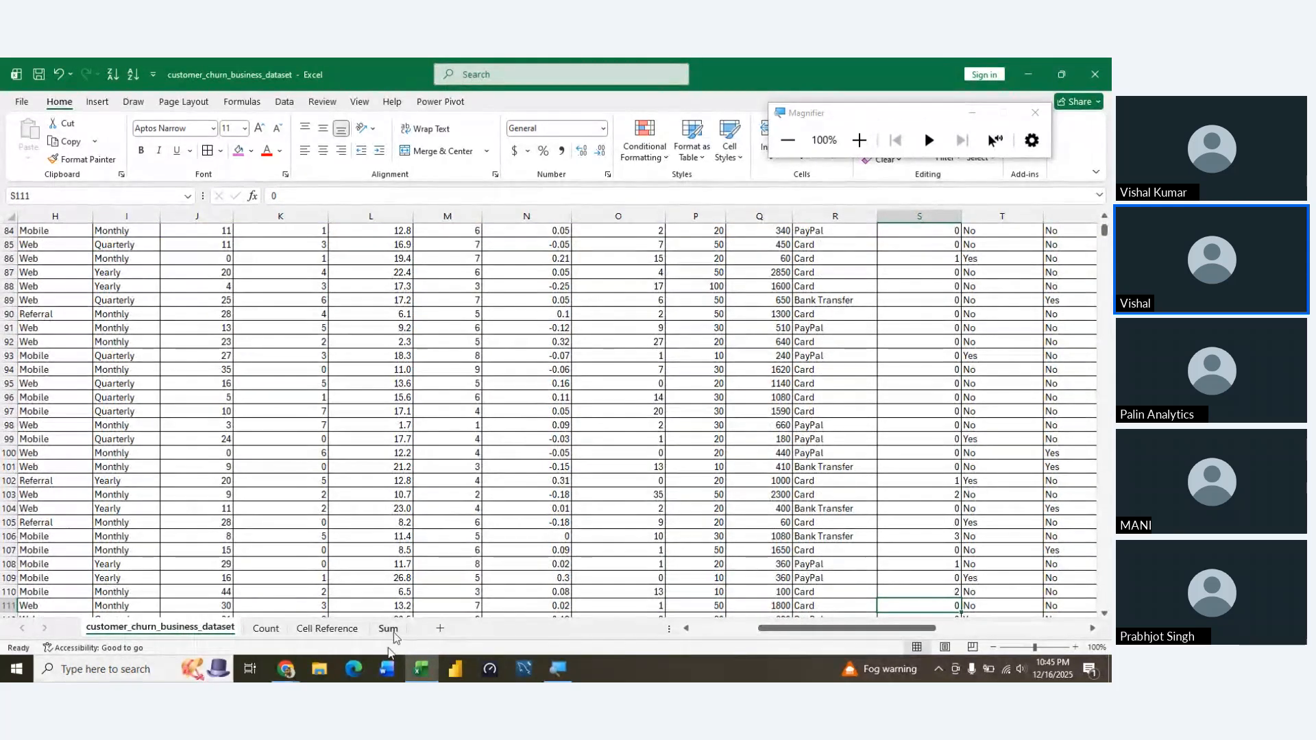
# Switch to Chrome and open Kaggle's Datasets page in a new browser tab
pyautogui.click(293, 677)
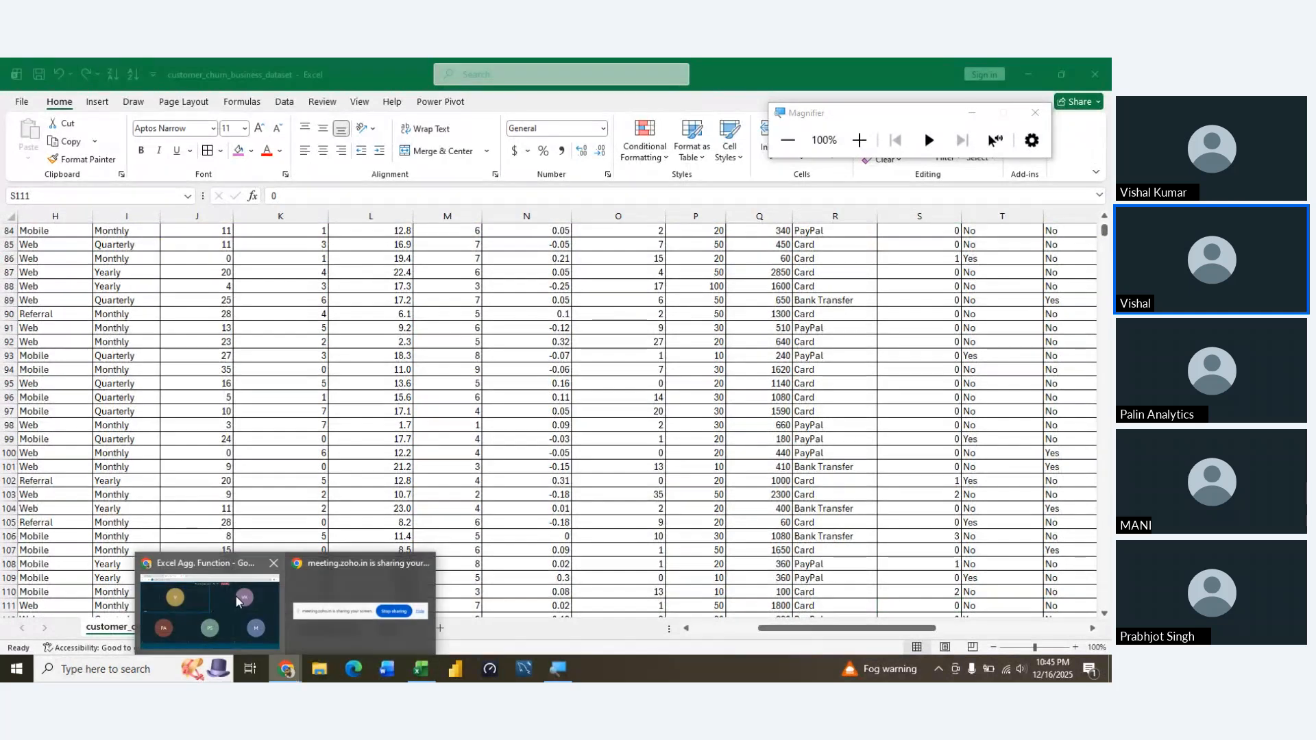
pyautogui.click(241, 599)
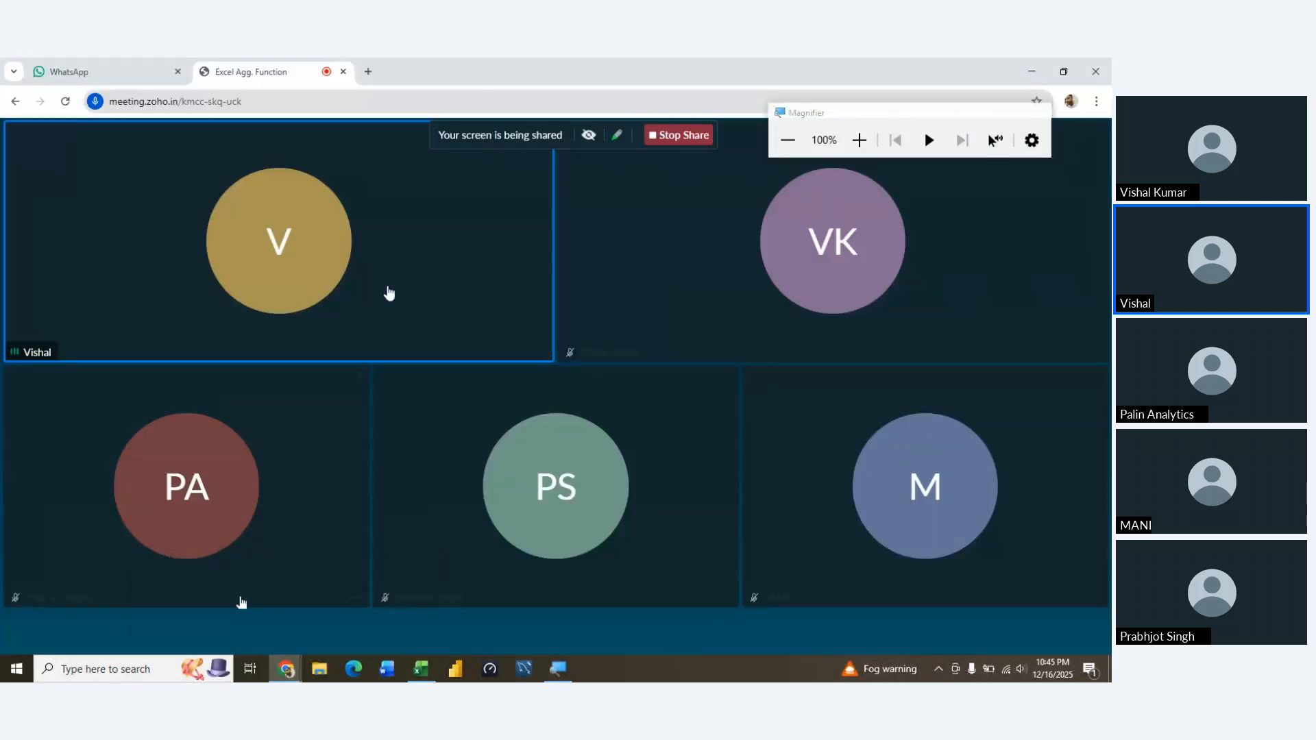
pyautogui.click(367, 71)
pyautogui.write('ka')
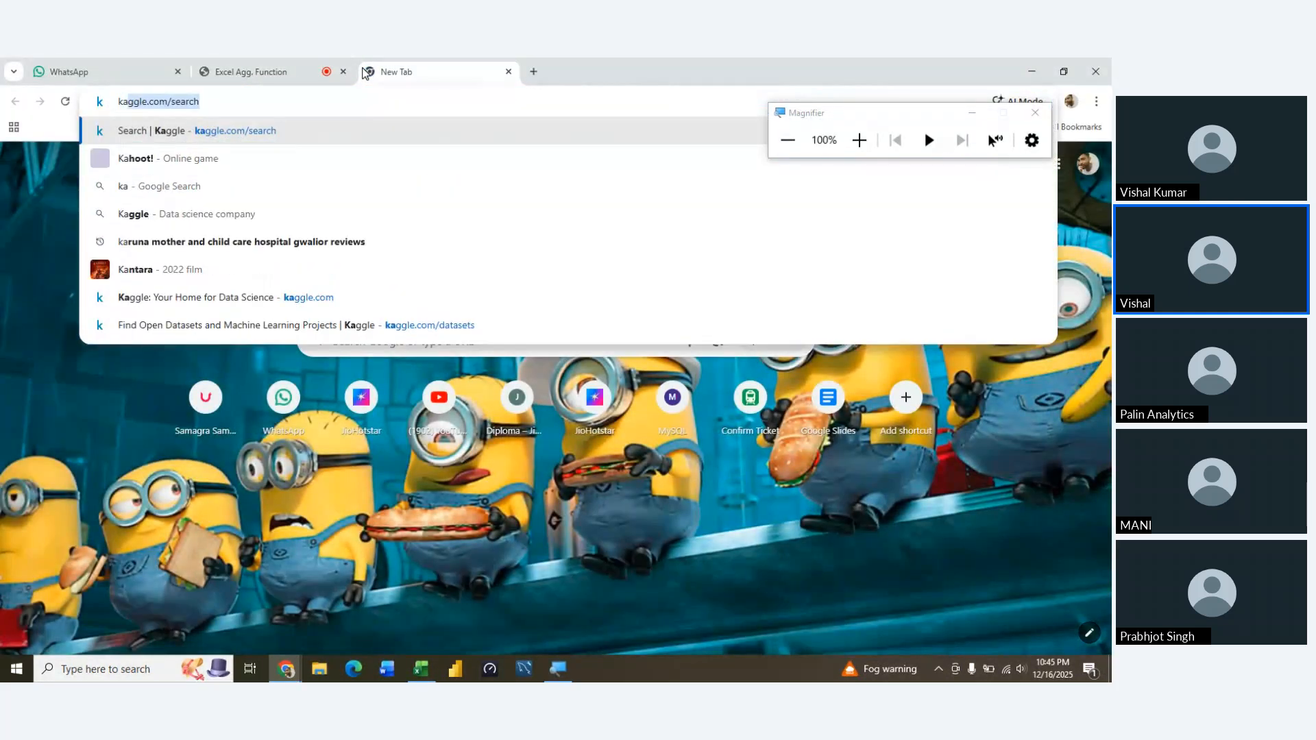
pyautogui.write('ggle')
pyautogui.press('Return')
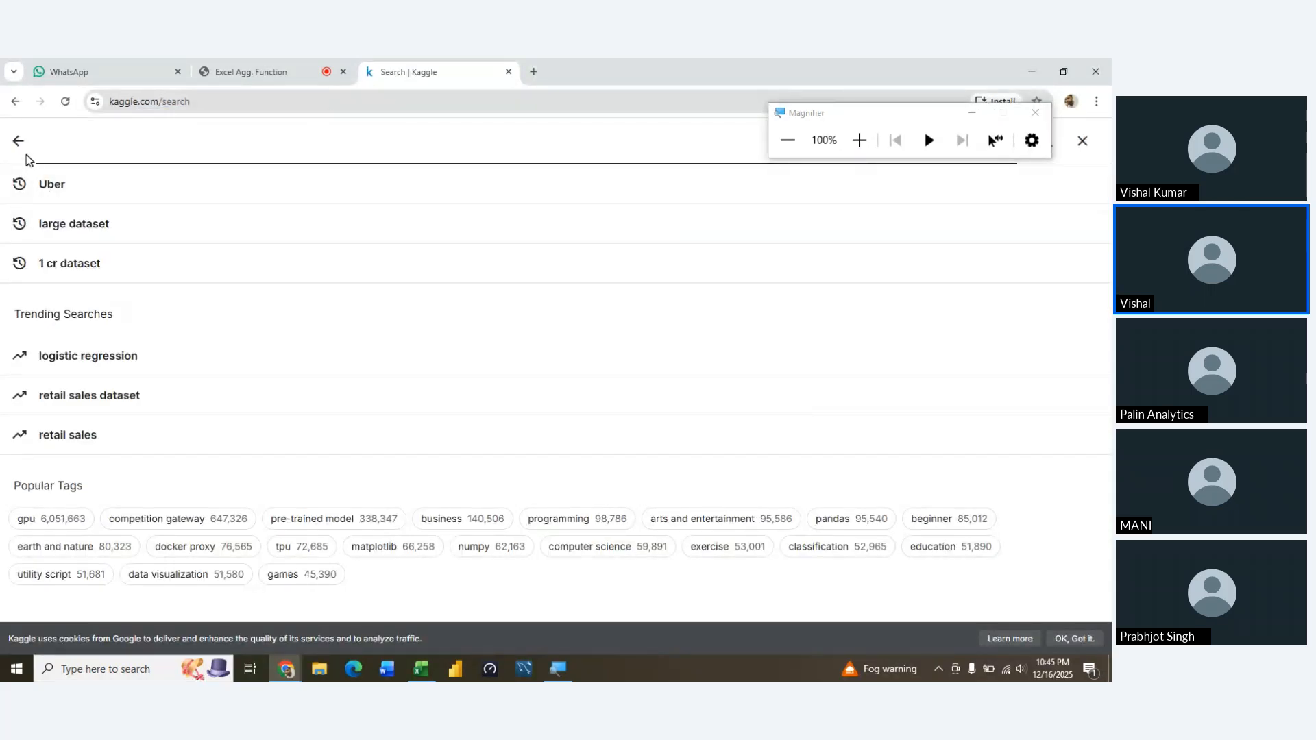
pyautogui.click(19, 141)
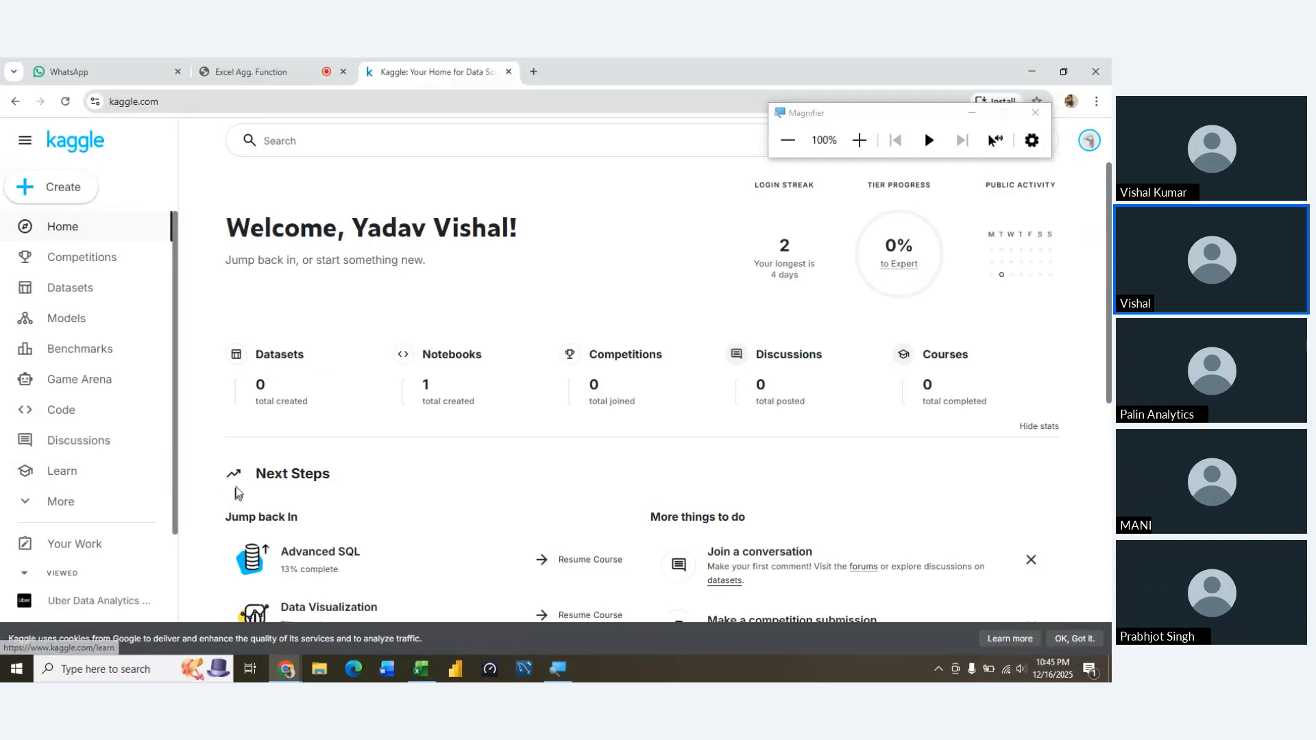
pyautogui.click(77, 291)
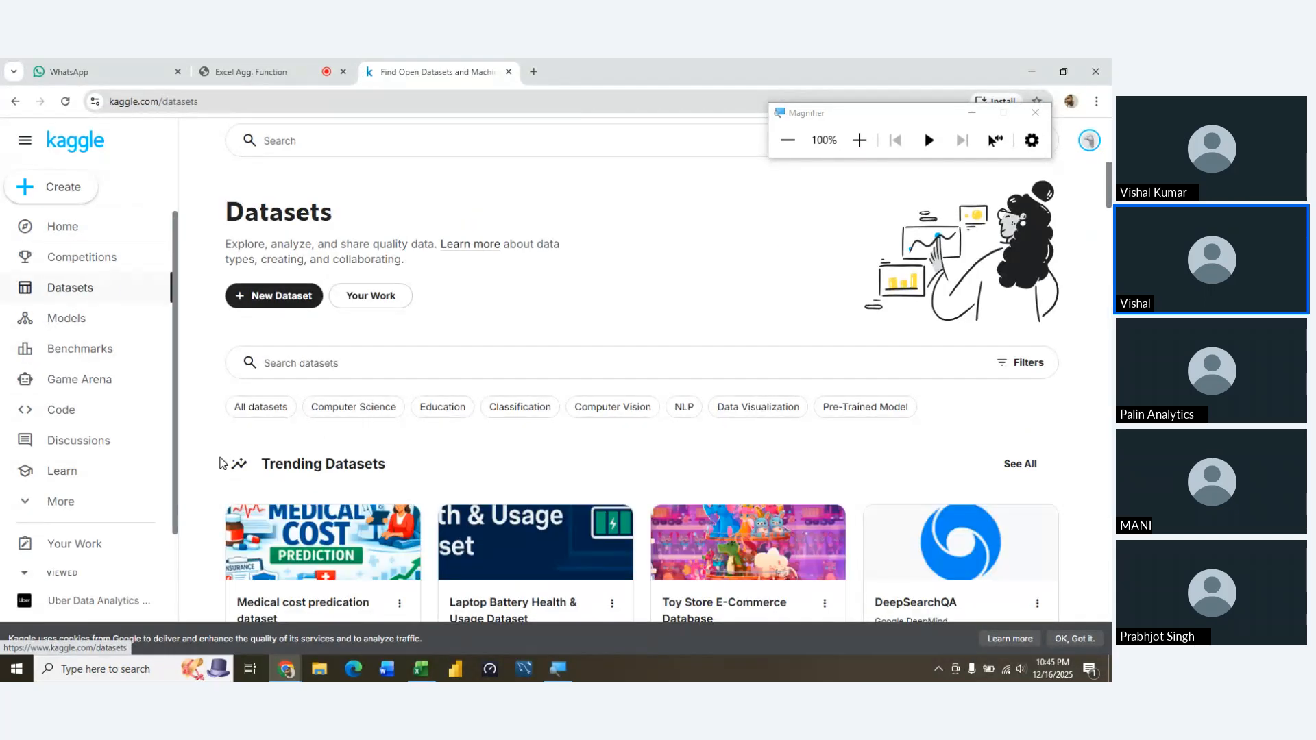
# Open the Customer Churn Prediction Business Dataset page from Kaggle's recently viewed datasets
pyautogui.scroll(-3, 219, 462)
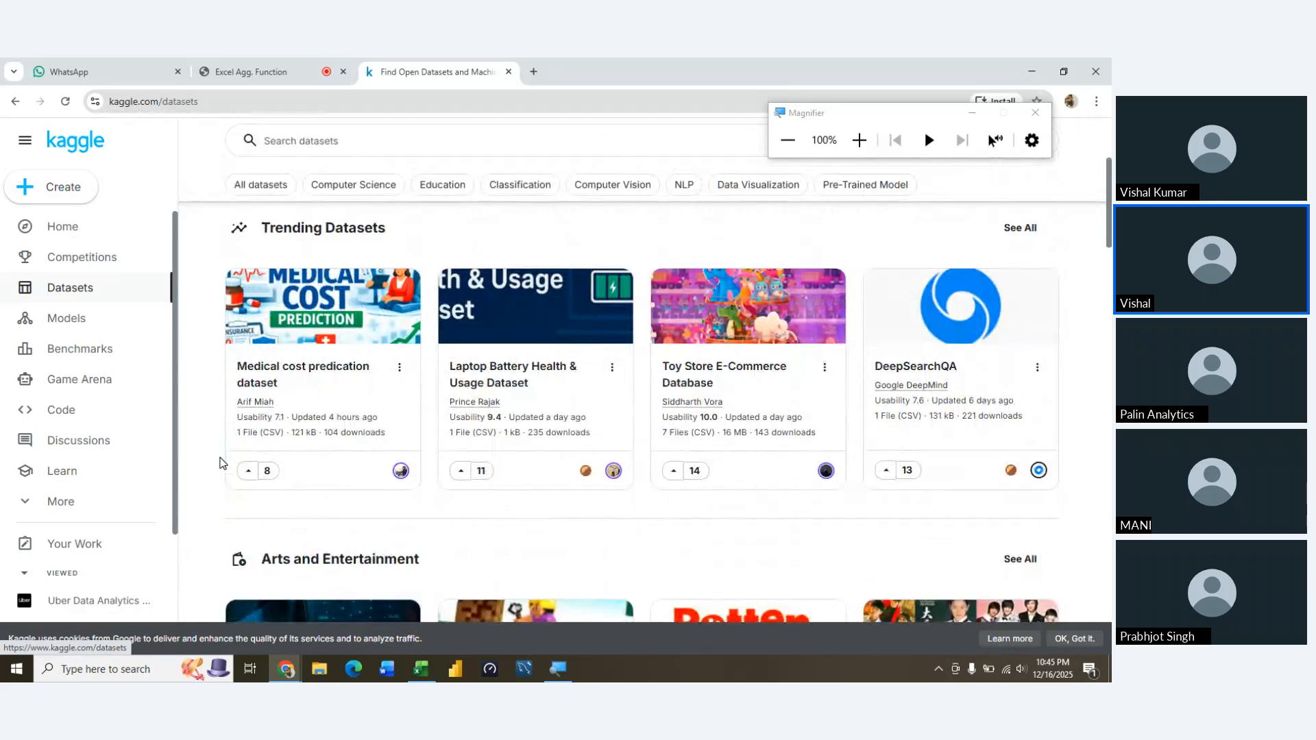
pyautogui.scroll(-4, 220, 463)
pyautogui.scroll(8, 219, 463)
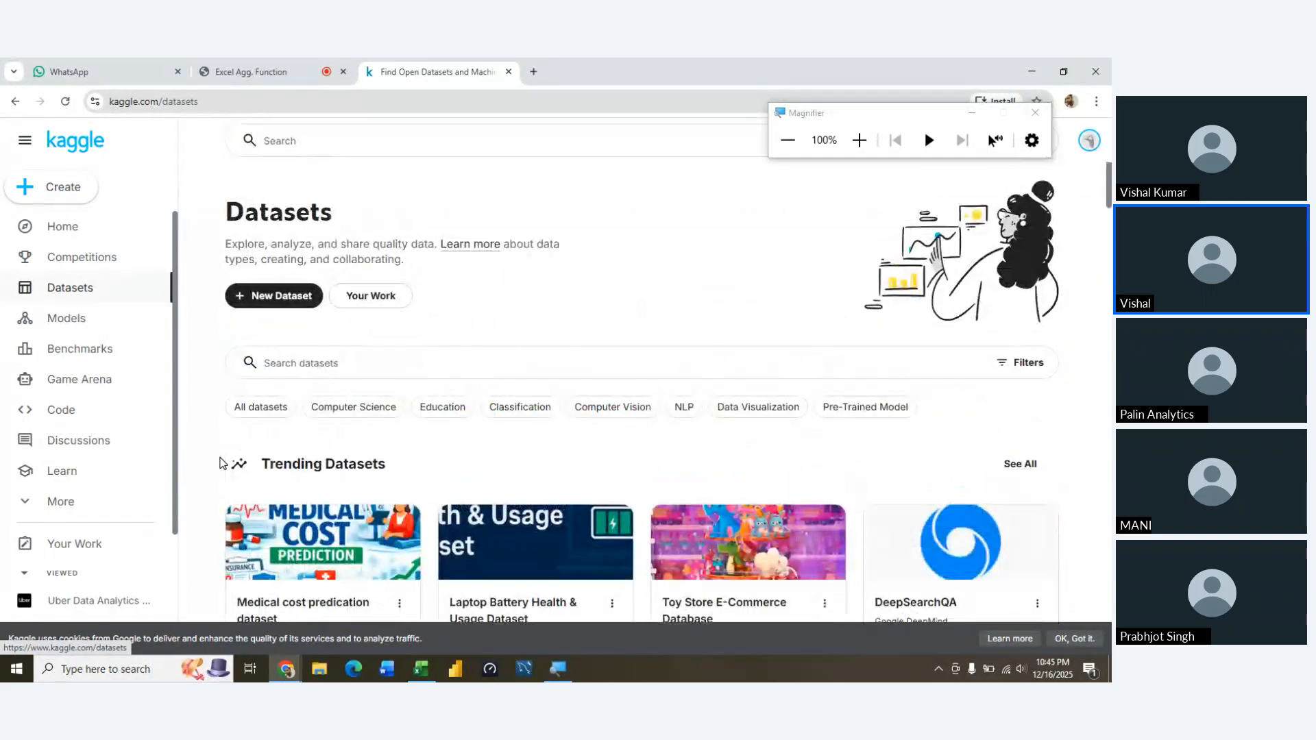
pyautogui.click(314, 361)
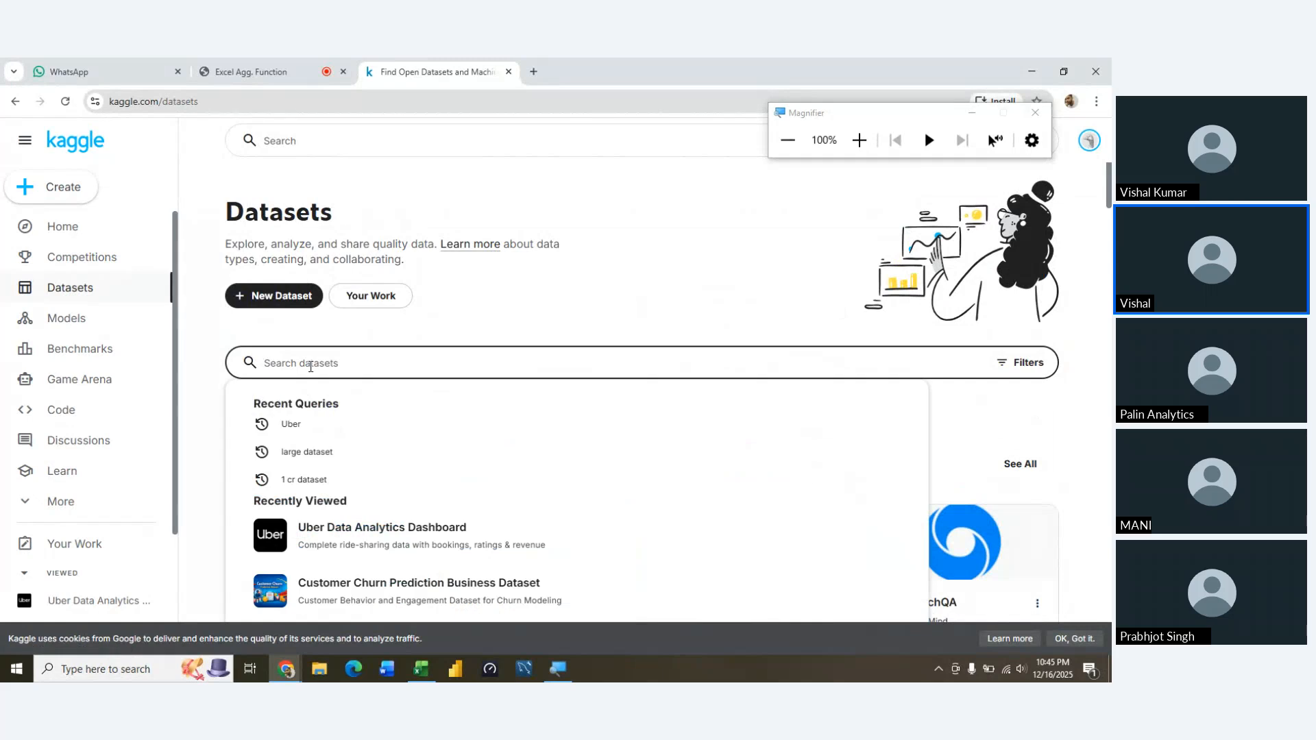
pyautogui.click(392, 589)
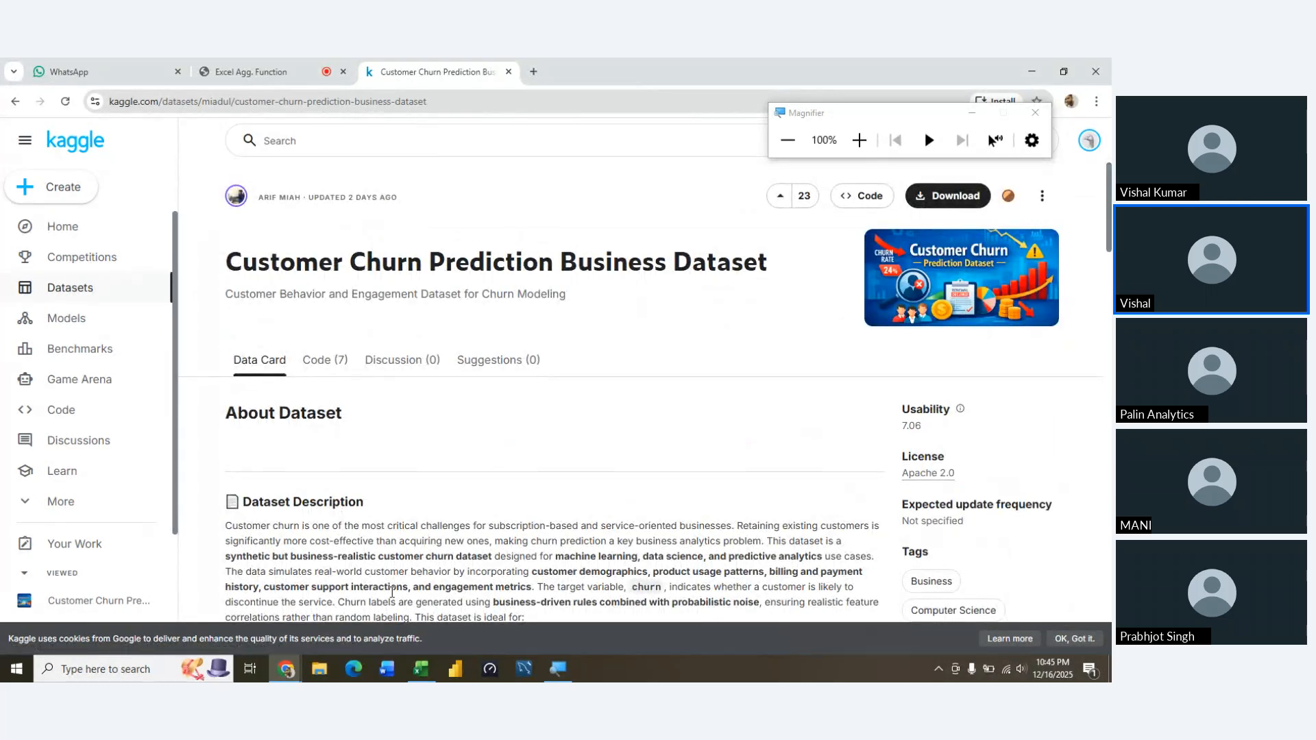
# Expand the full dataset description and read its characteristics, feature categories and use cases
pyautogui.scroll(-6, 392, 593)
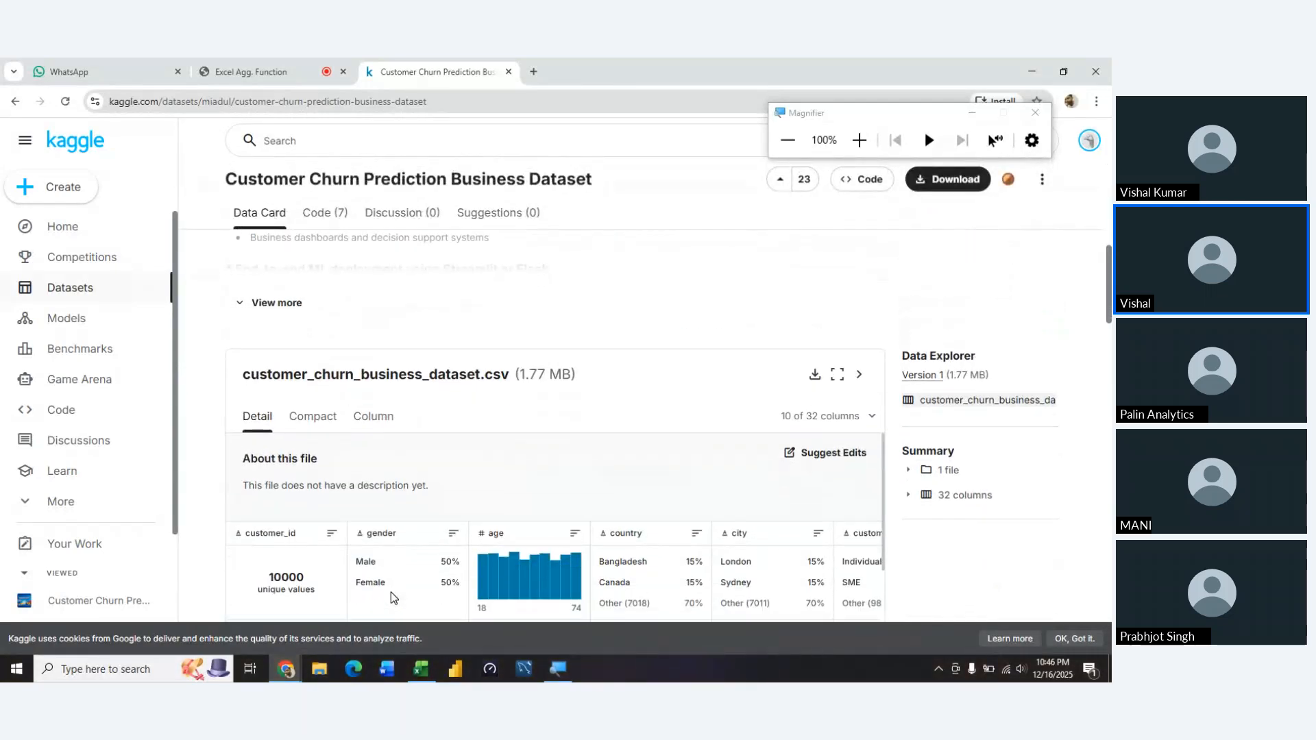
pyautogui.click(293, 304)
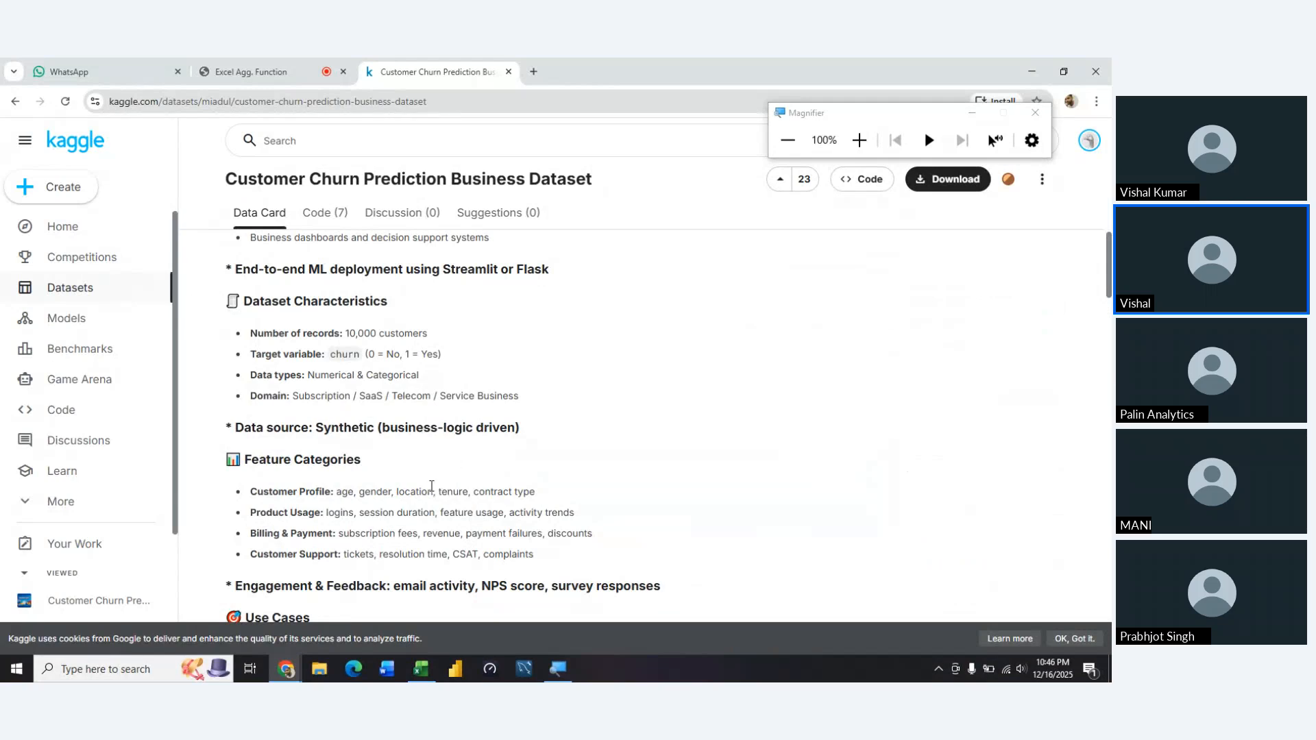
pyautogui.scroll(-6, 432, 486)
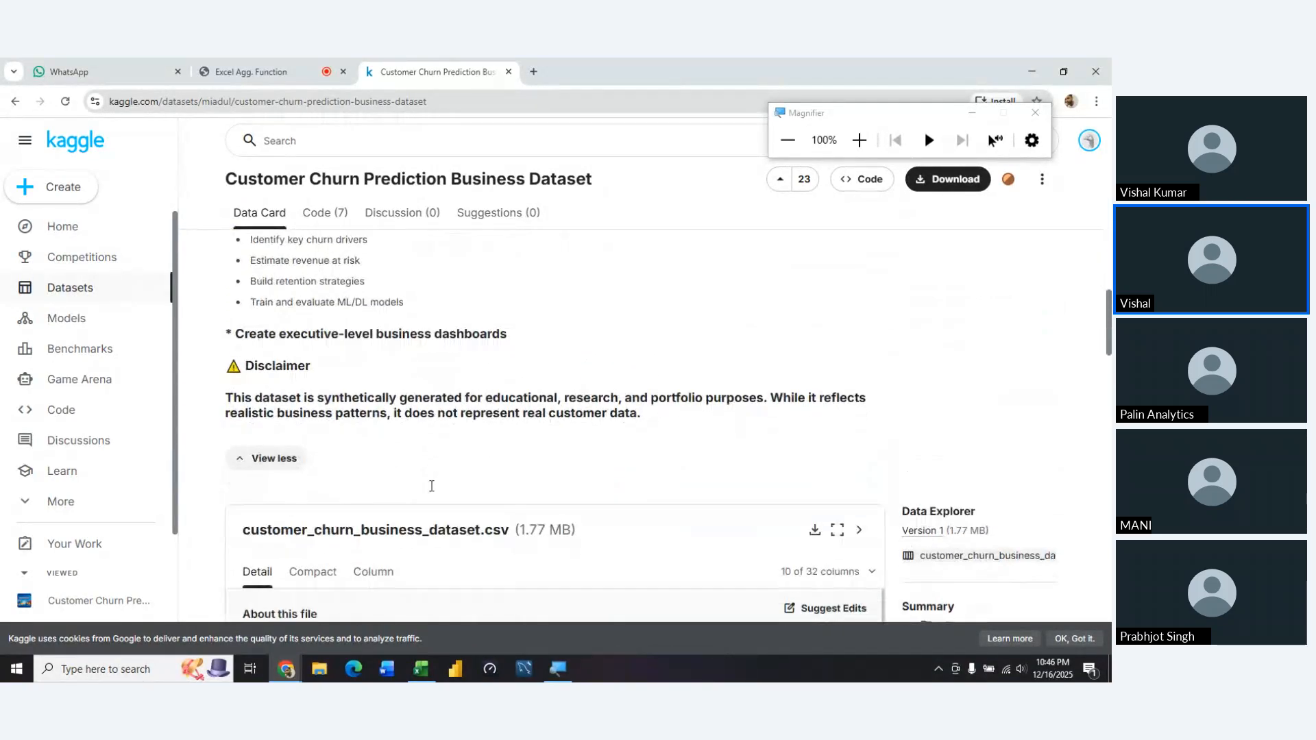
pyautogui.scroll(-2, 431, 486)
pyautogui.scroll(5, 430, 487)
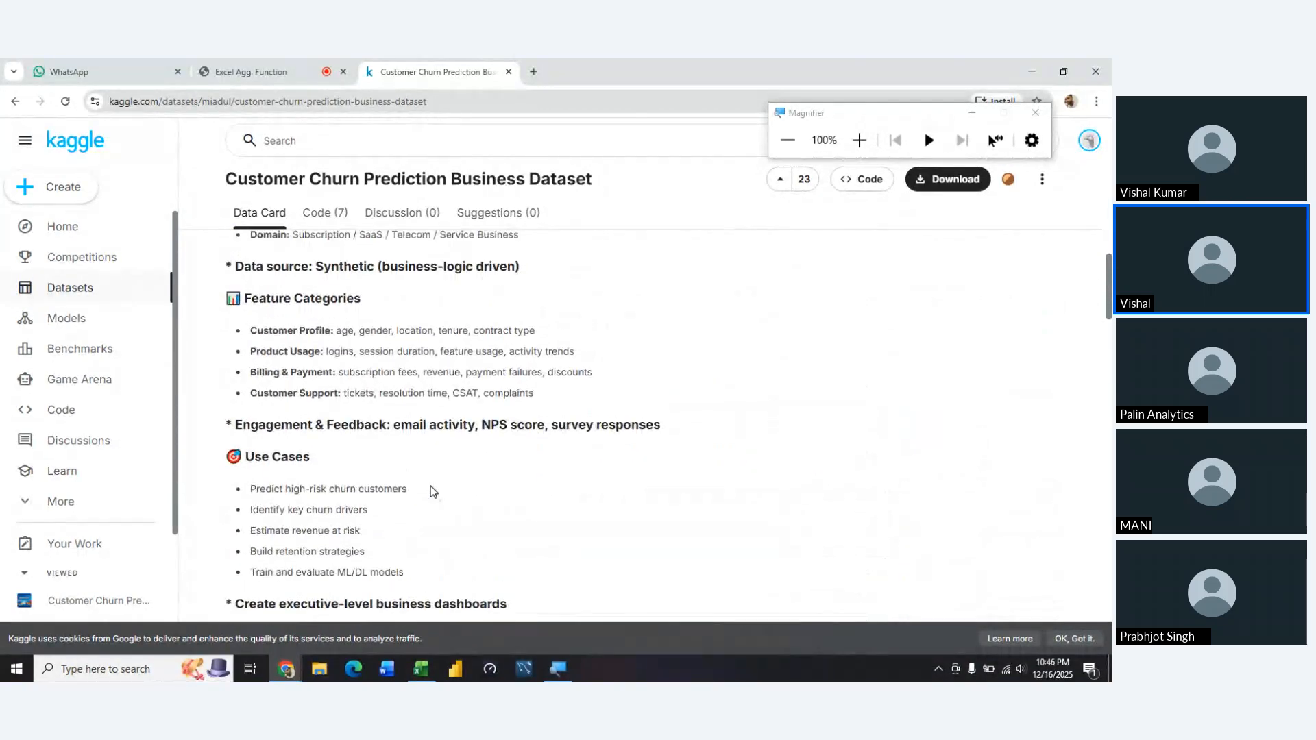
pyautogui.scroll(3, 430, 491)
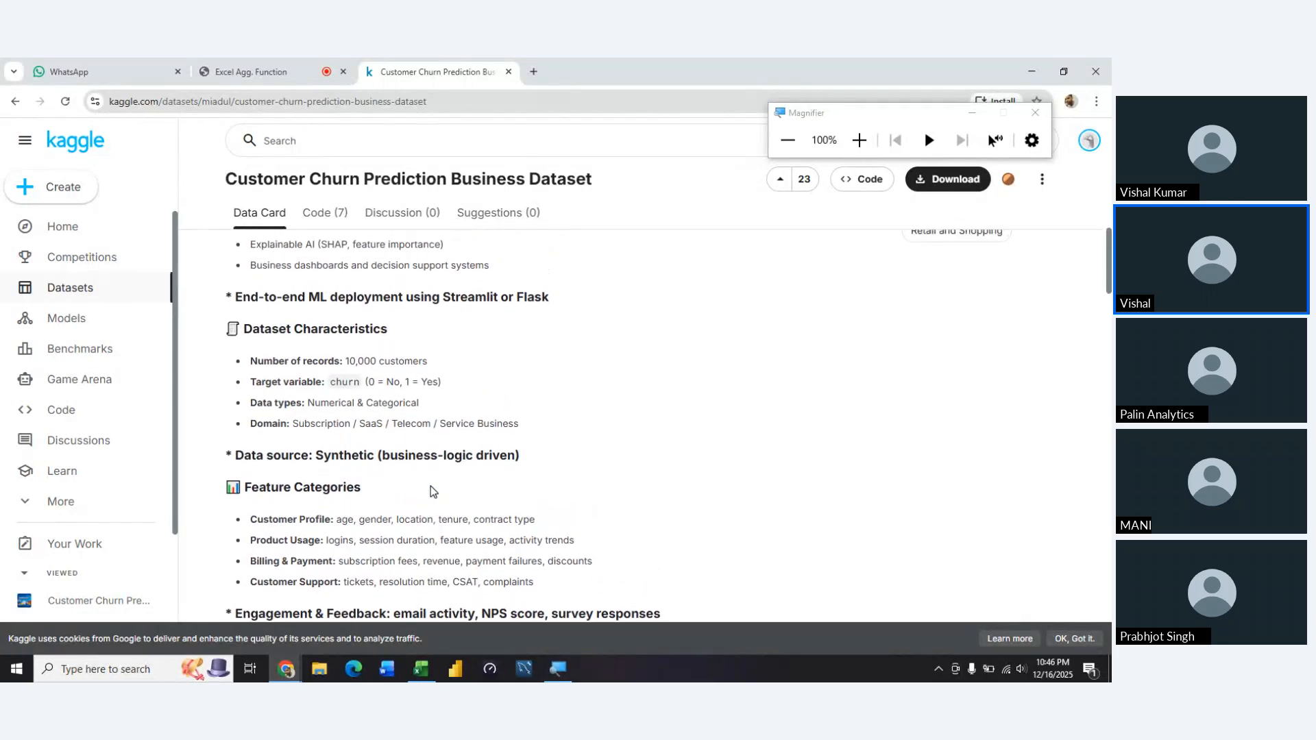
pyautogui.scroll(4, 431, 487)
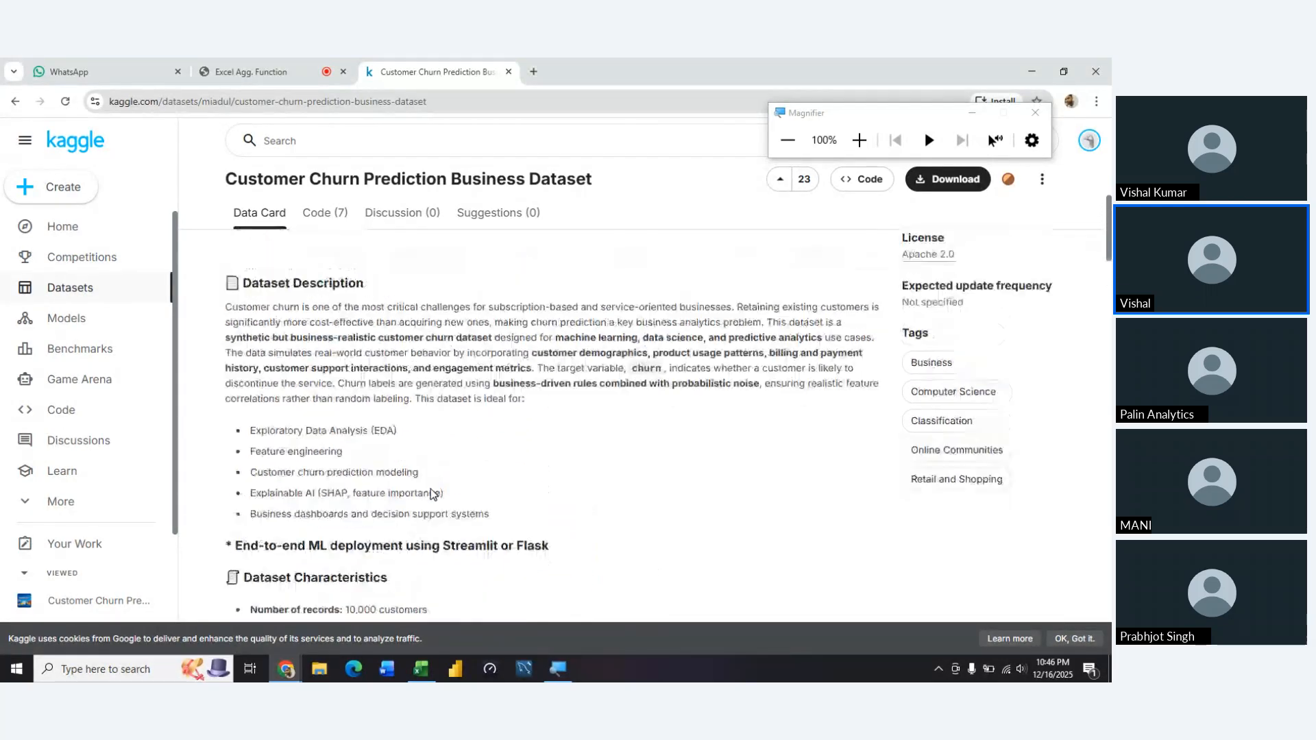
# Examine the column preview of customer_churn_business_dataset.csv and the metadata sections below it
pyautogui.scroll(-10, 430, 488)
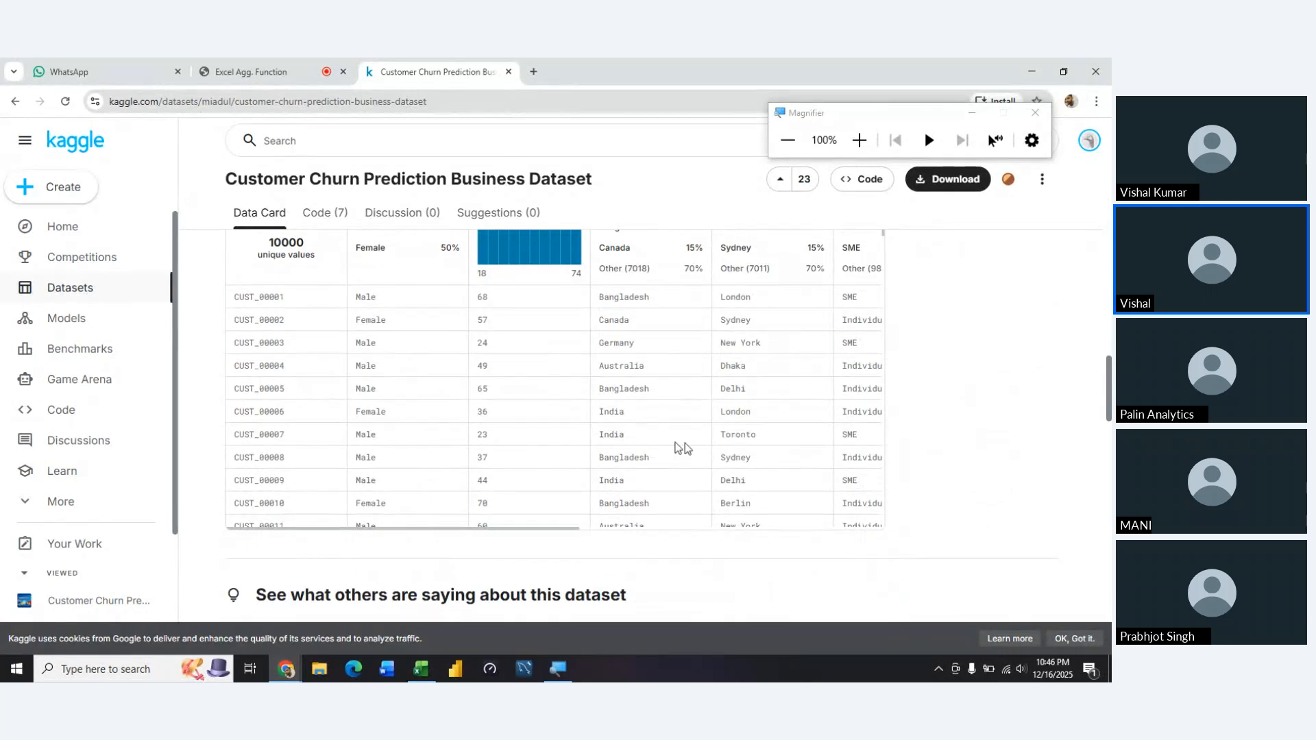
pyautogui.hscroll(5, 698, 446)
pyautogui.scroll(-1, 698, 446)
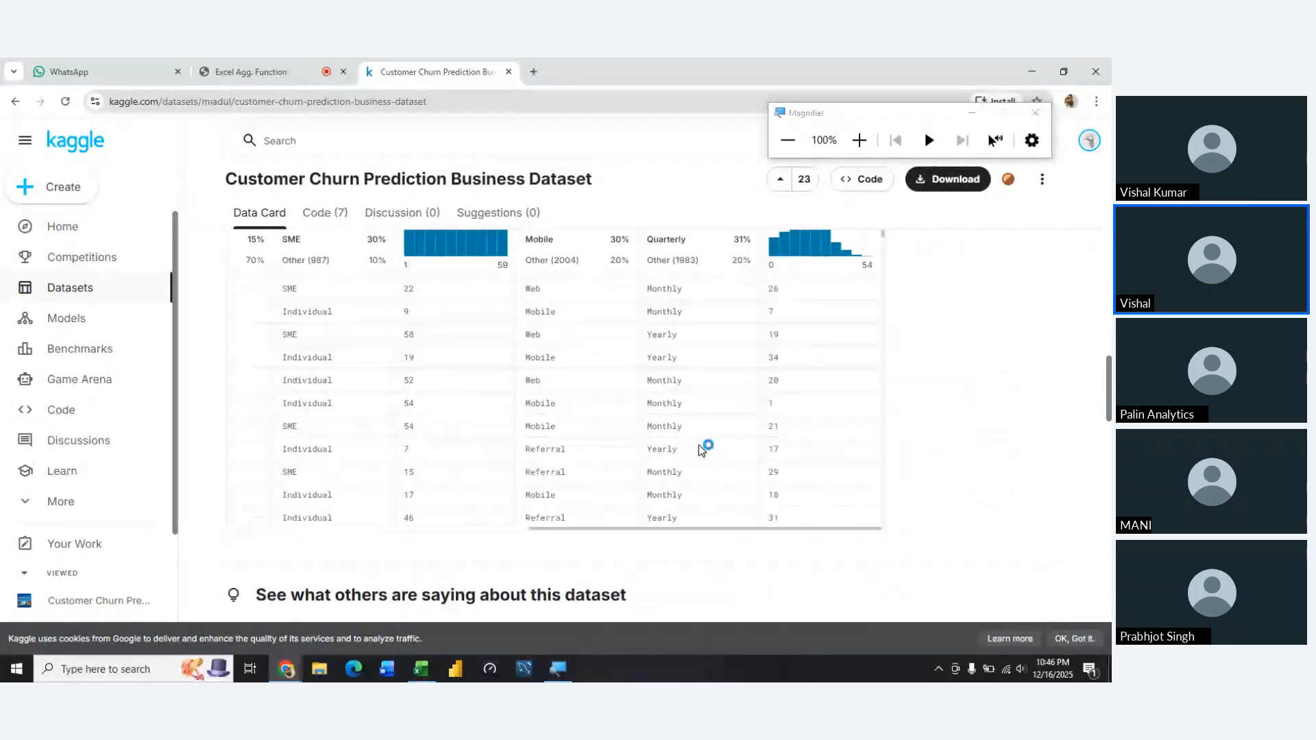
pyautogui.scroll(1, 698, 446)
pyautogui.hscroll(-3, 698, 445)
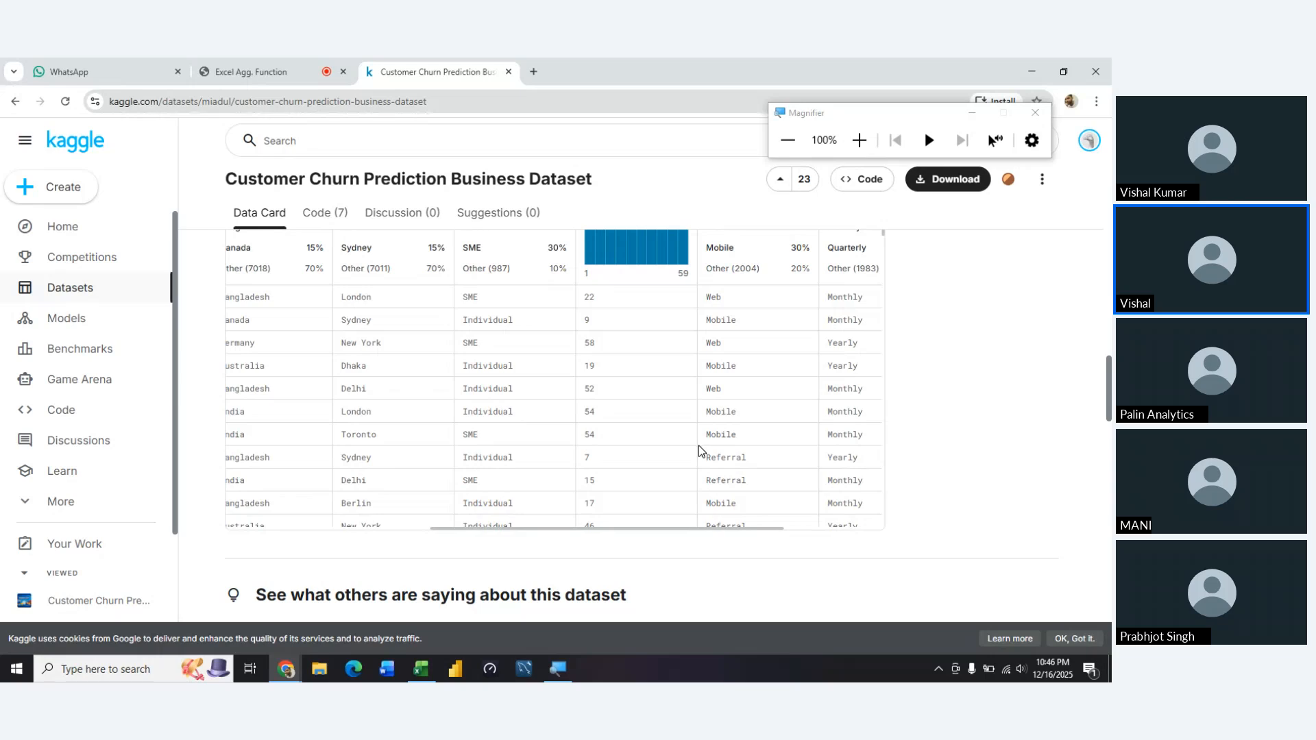
pyautogui.hscroll(3, 697, 446)
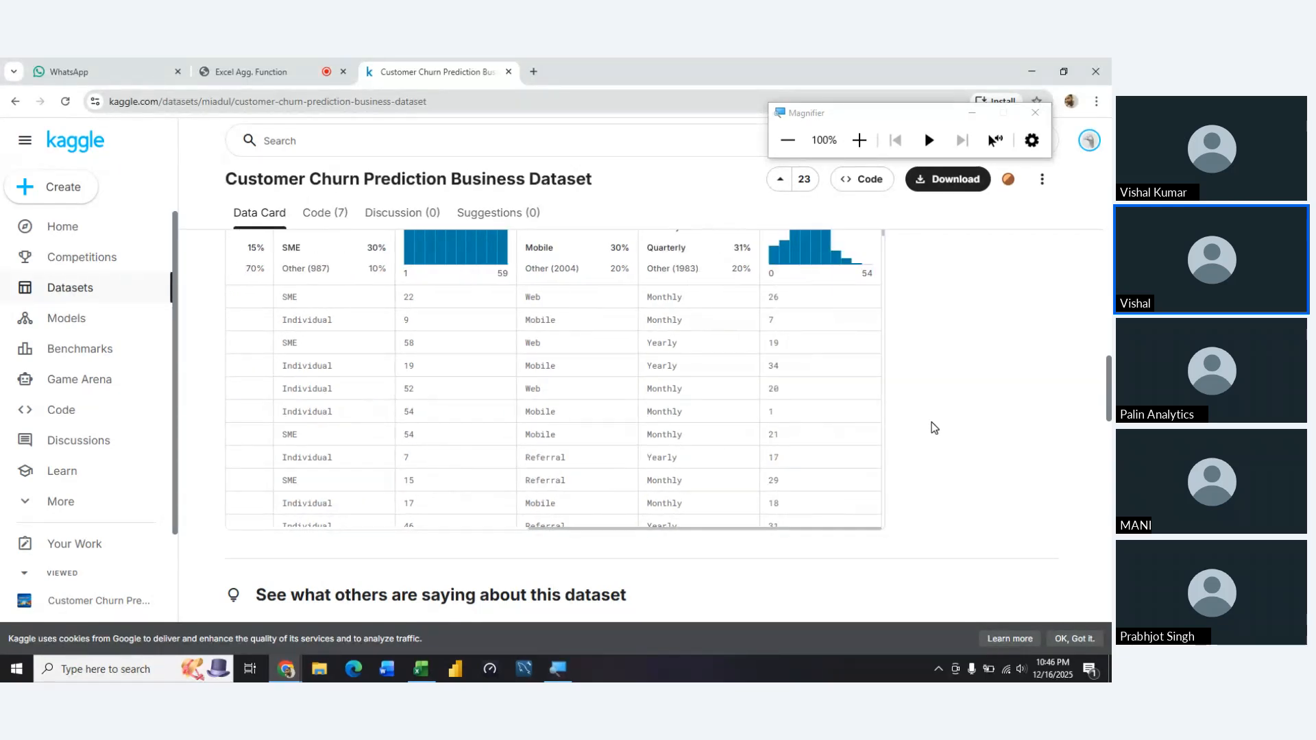
pyautogui.scroll(-6, 933, 427)
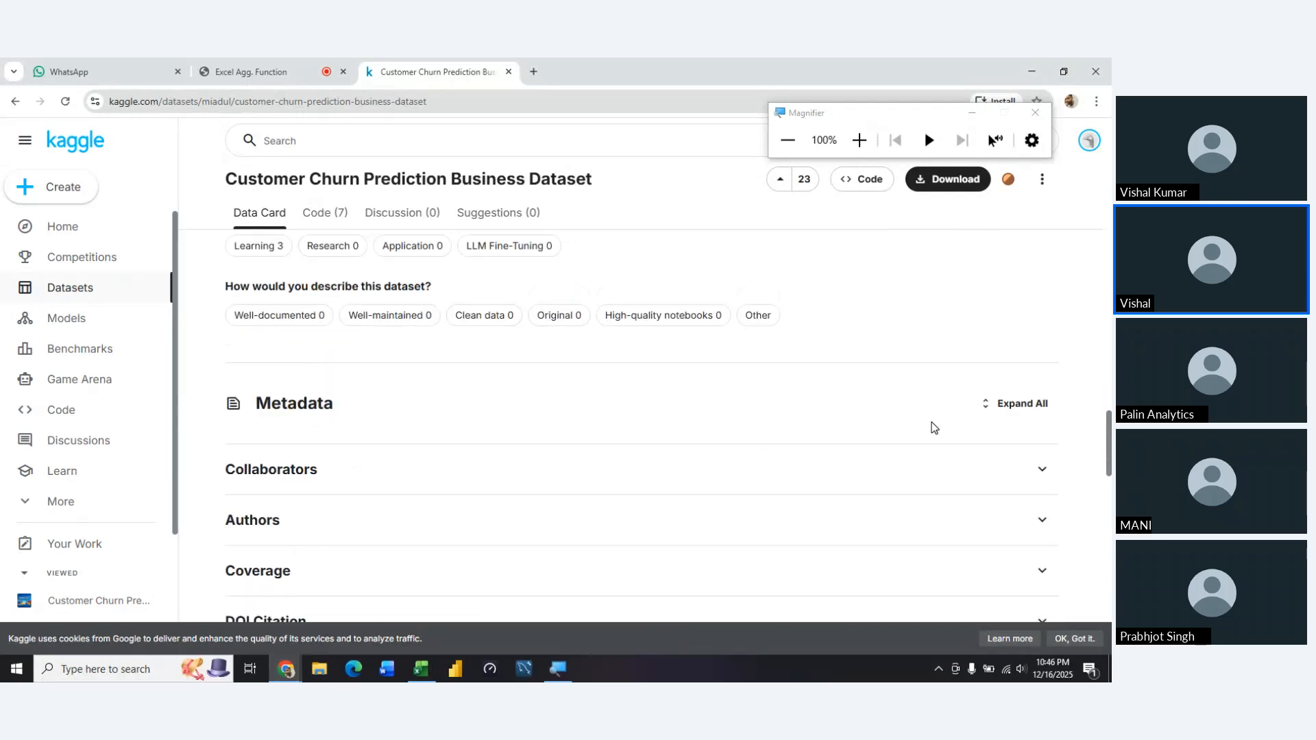
pyautogui.scroll(-2, 934, 428)
pyautogui.scroll(12, 933, 428)
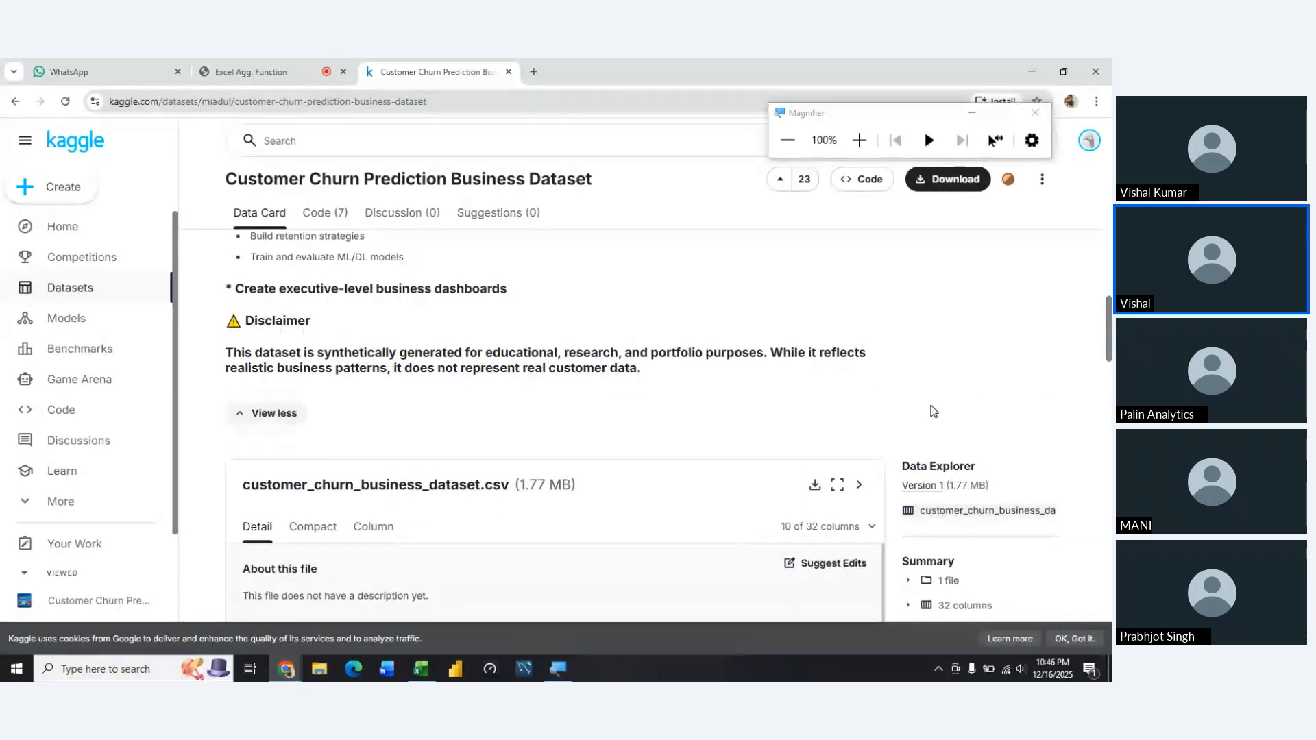
pyautogui.scroll(2, 934, 411)
pyautogui.scroll(10, 933, 411)
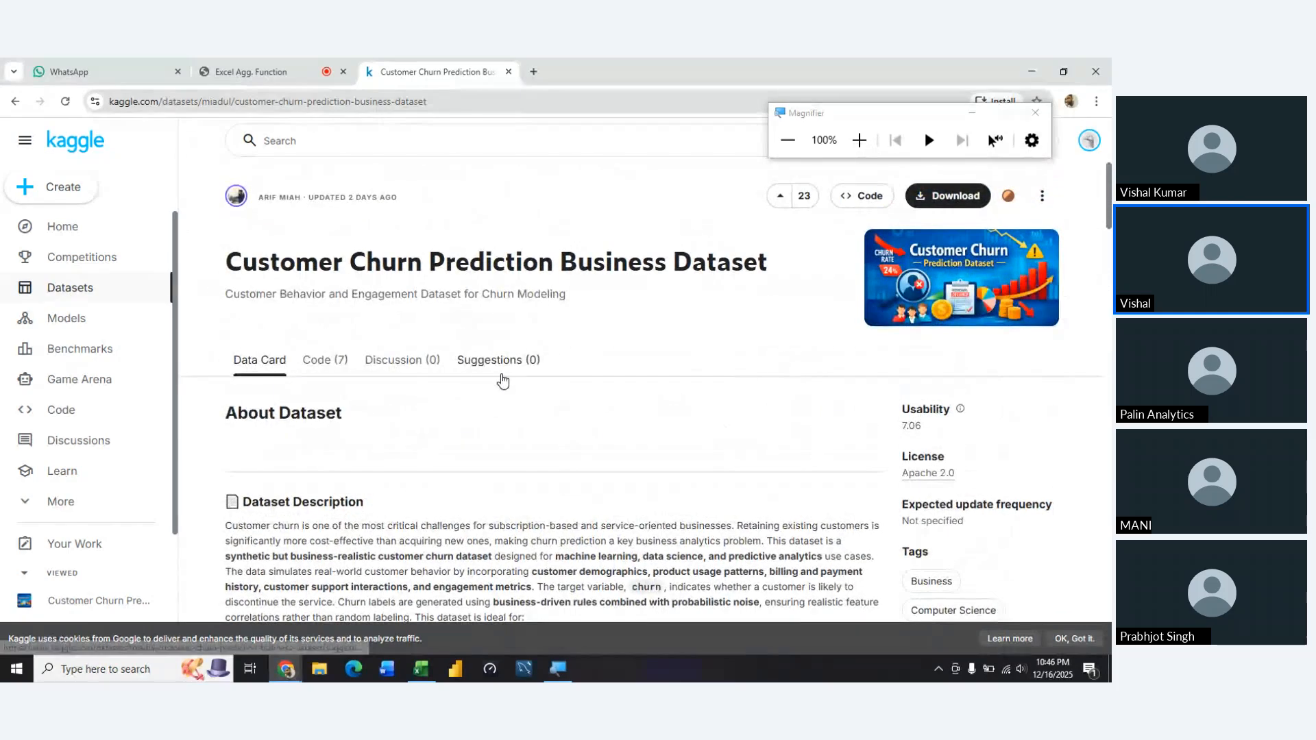
# Look through the notebooks listed for the dataset and return to its data card
pyautogui.click(328, 361)
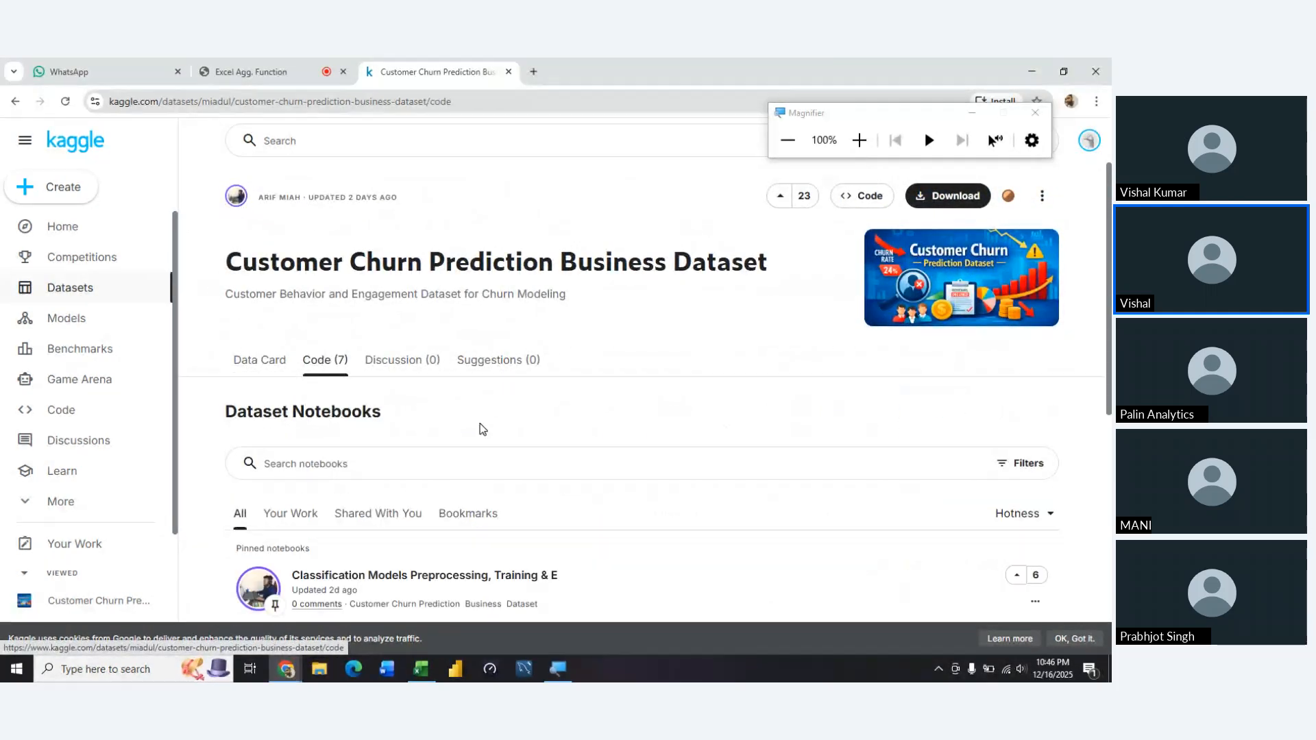
pyautogui.scroll(-3, 478, 428)
pyautogui.scroll(3, 481, 430)
pyautogui.click(275, 370)
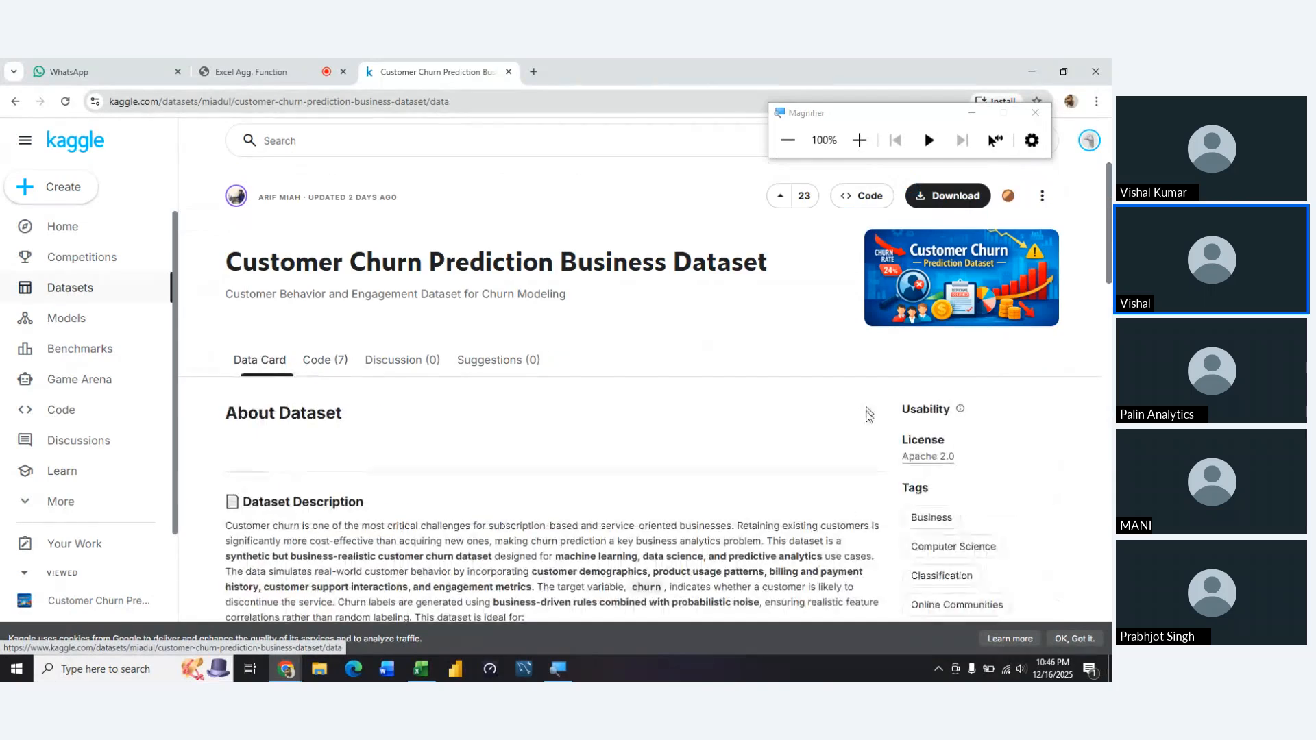
# Expand the description again and highlight "payment failures" under Billing & Payment while reading the feature categories
pyautogui.scroll(-5, 846, 504)
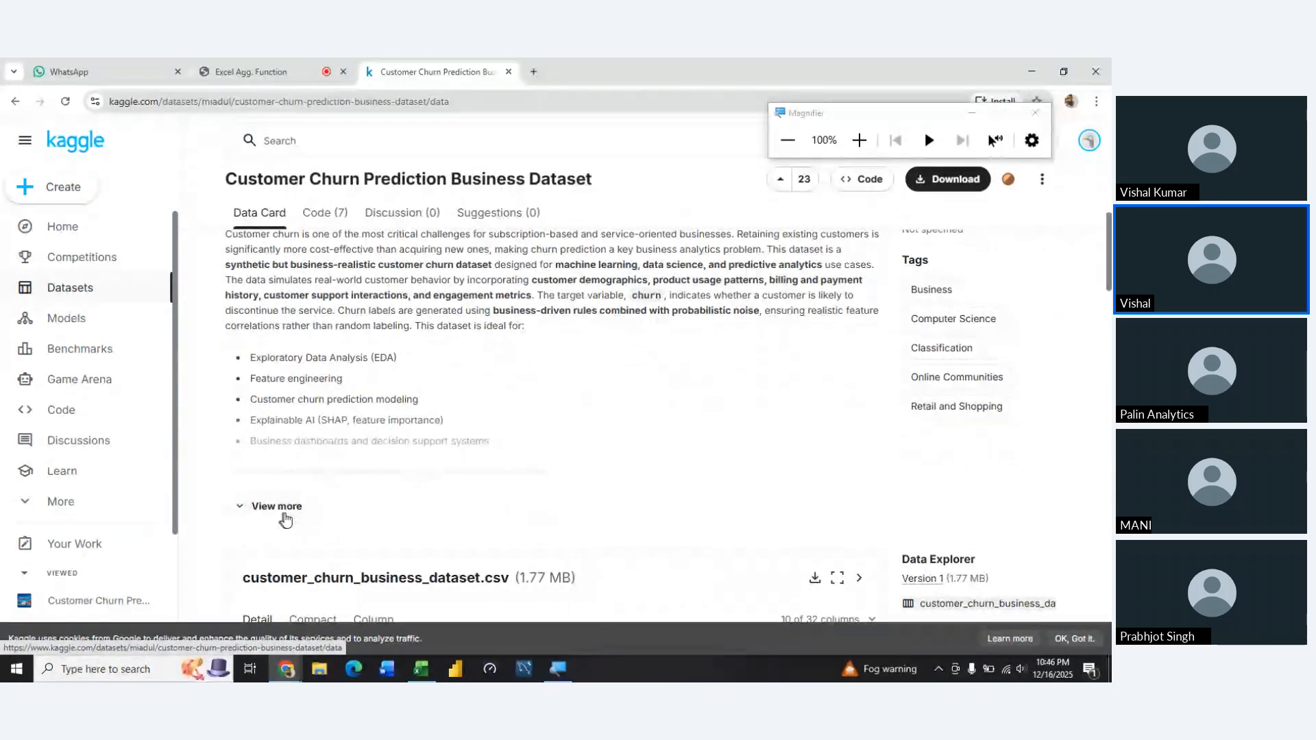
pyautogui.click(259, 509)
pyautogui.scroll(-2, 467, 548)
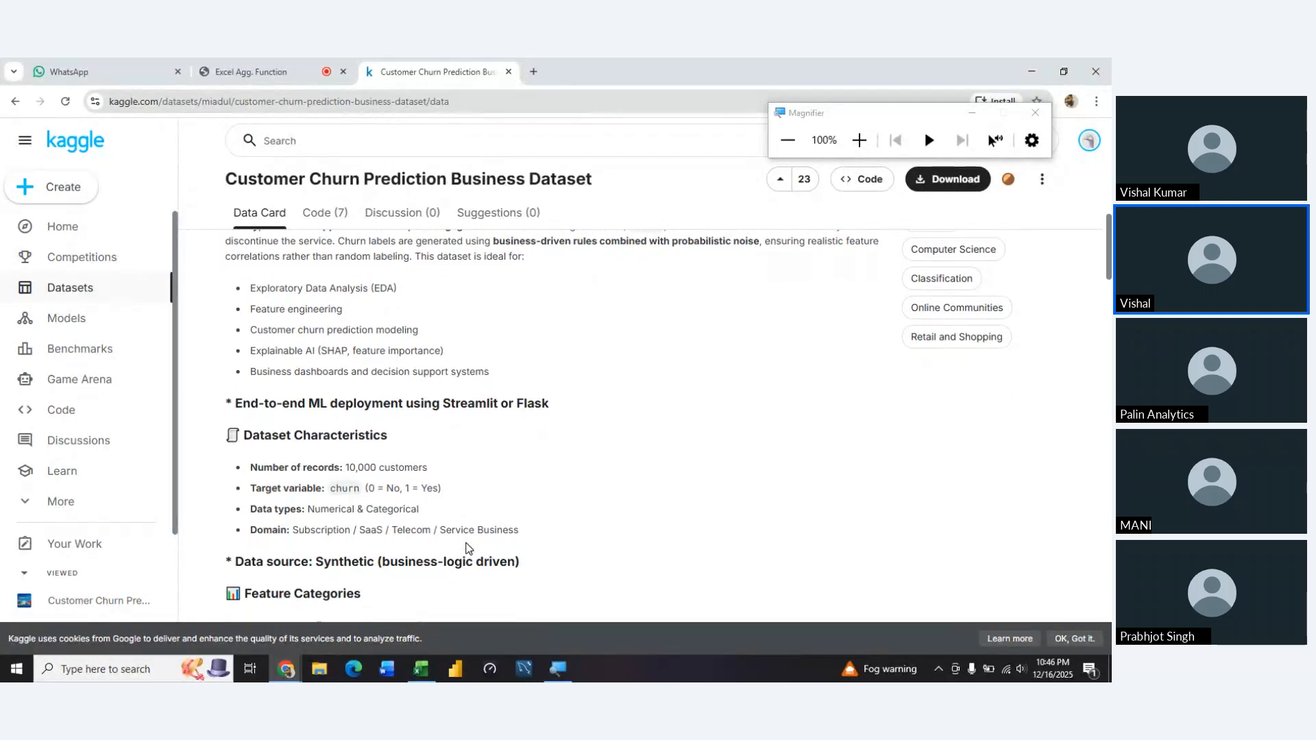
pyautogui.scroll(-3, 466, 548)
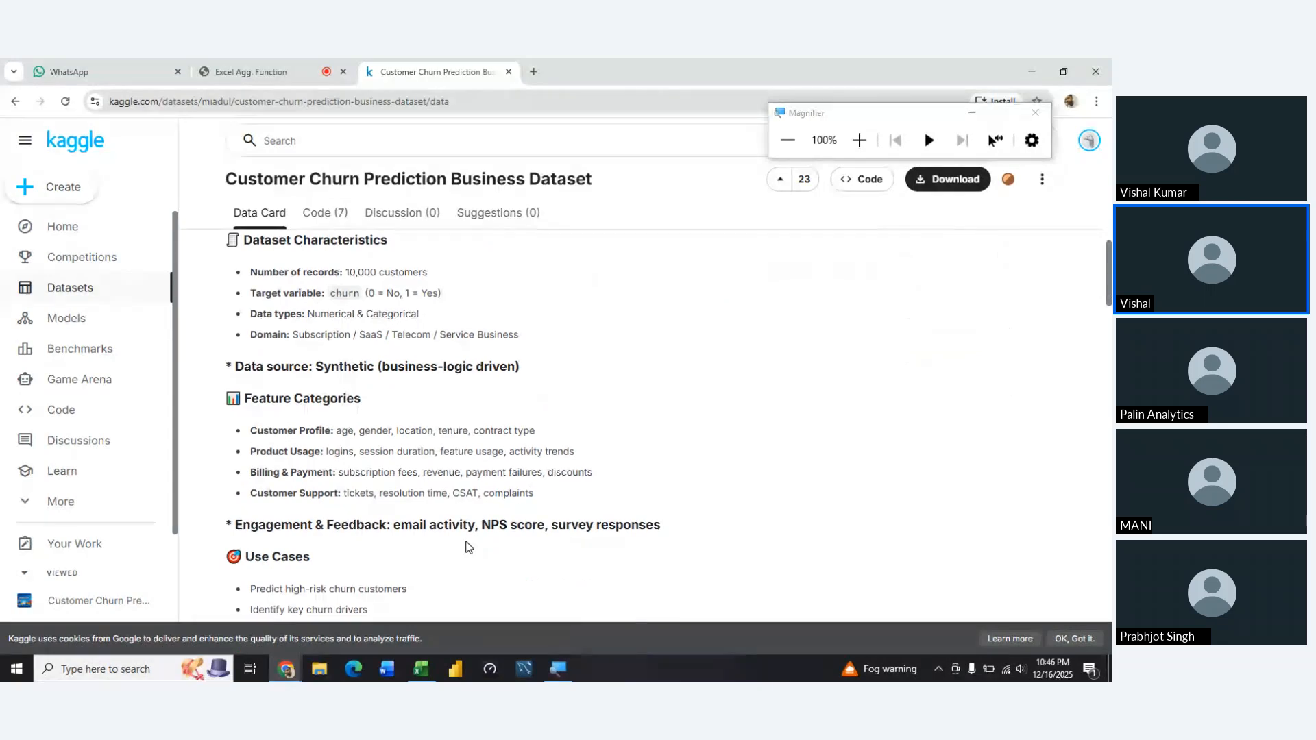
pyautogui.scroll(-1, 467, 546)
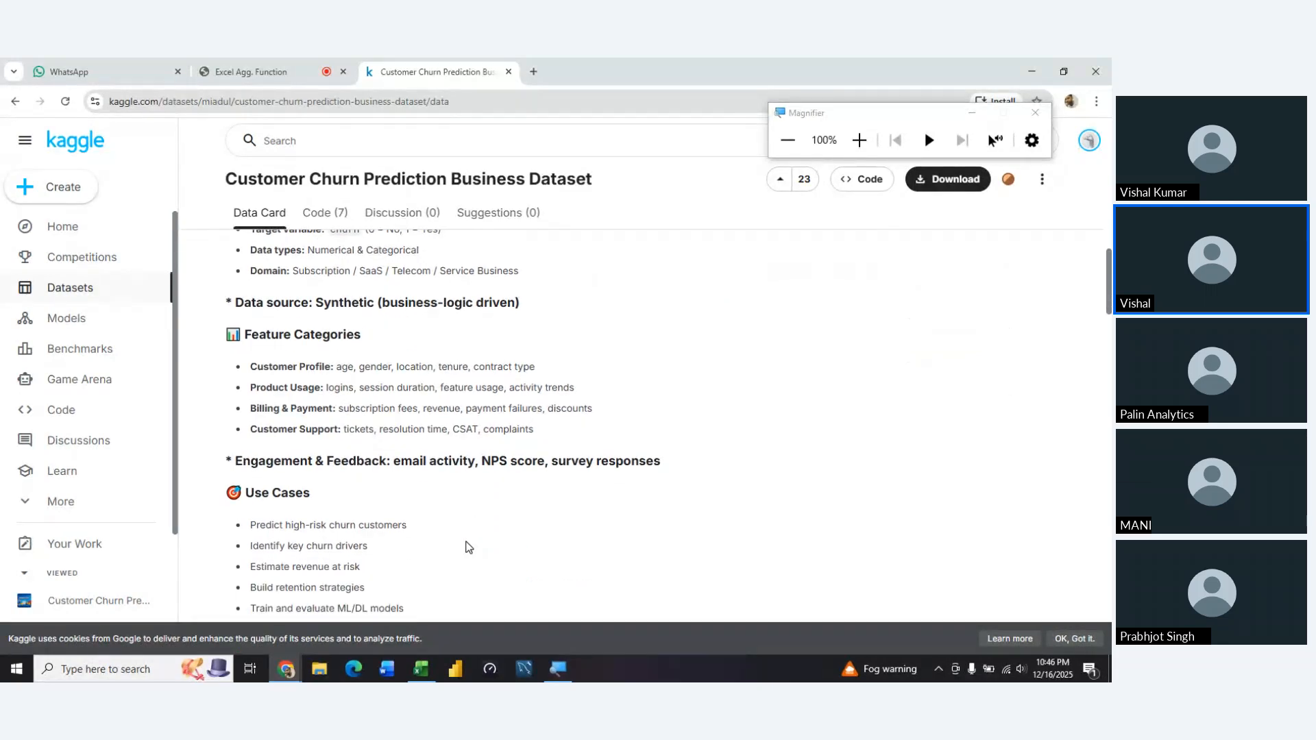
pyautogui.moveTo(543, 408); pyautogui.dragTo(470, 409)
pyautogui.scroll(-4, 478, 503)
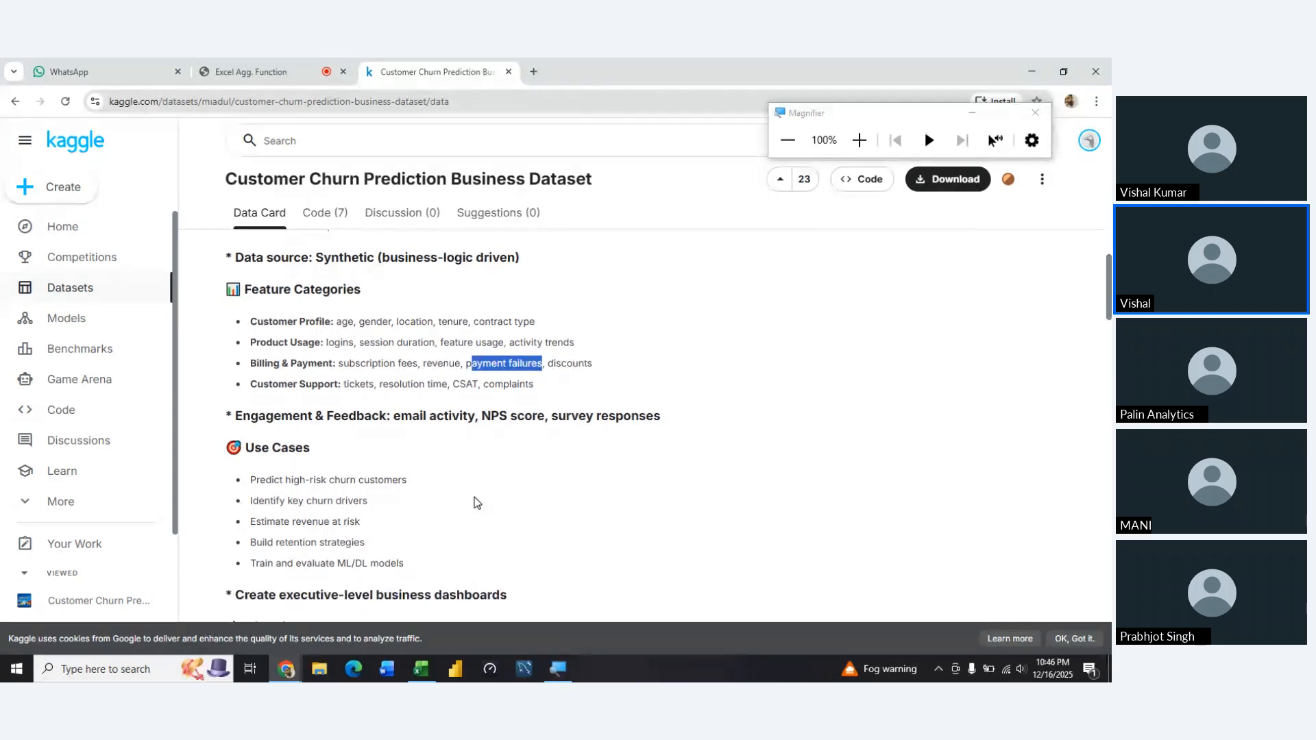
pyautogui.scroll(-1, 478, 502)
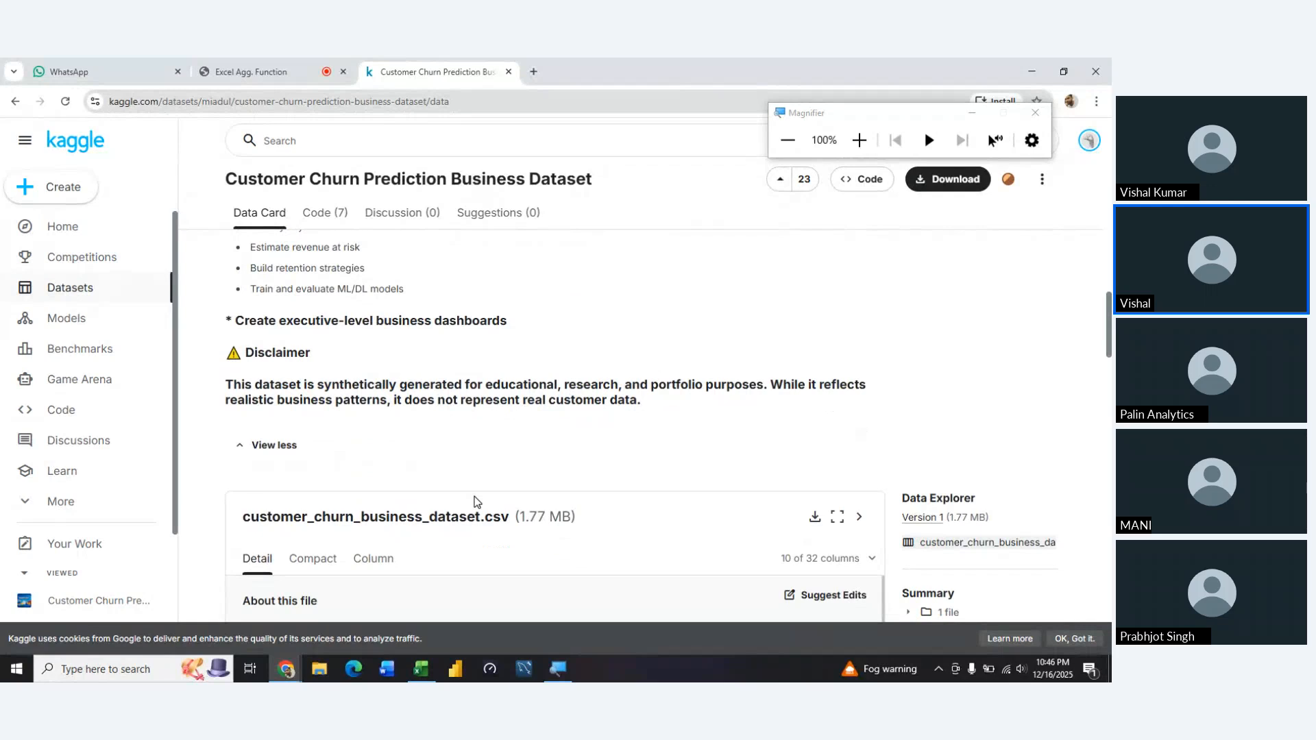
pyautogui.scroll(5, 478, 503)
# Switch back to the Excel workbook and examine the first payment_failures values in column S of the dataset
pyautogui.hotkey('alt', 'Tab')
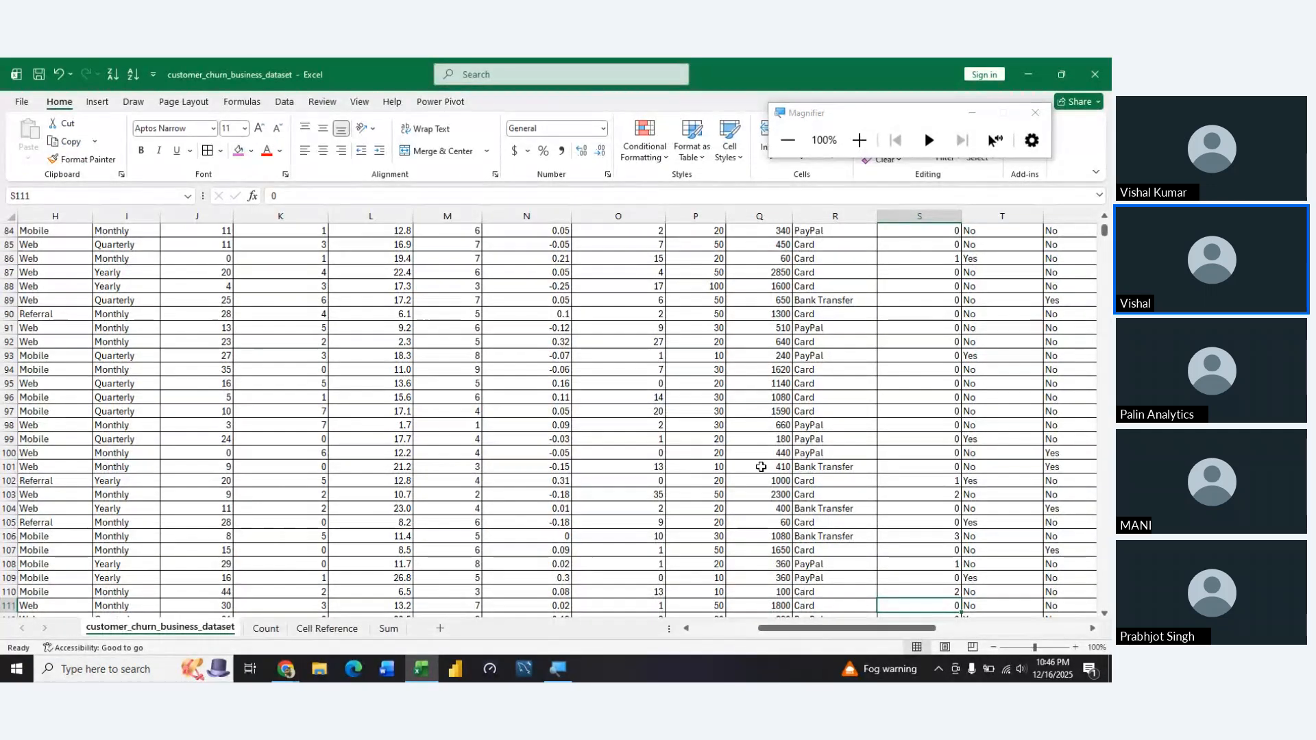
pyautogui.click(768, 409)
pyautogui.hotkey('ctrl', 'Up')
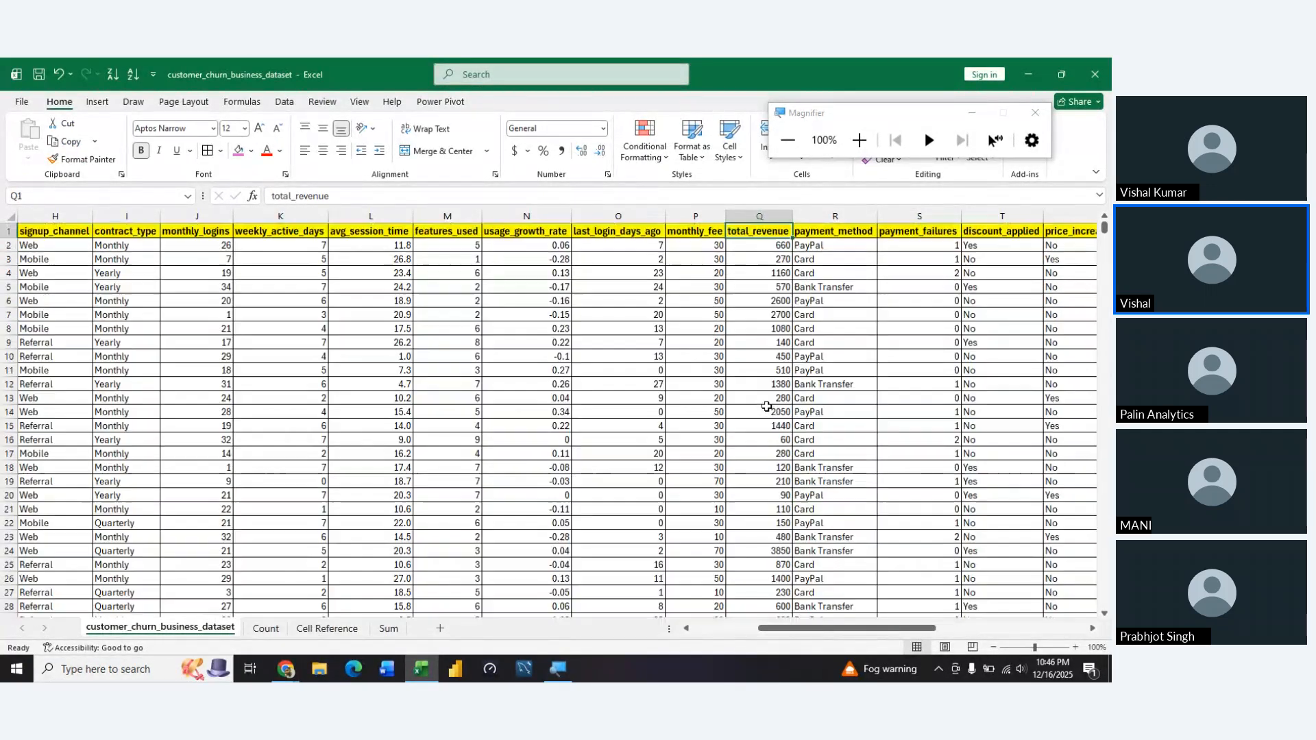
pyautogui.press('Right')
pyautogui.press('Right')
pyautogui.press('Down')
pyautogui.press('Down')
pyautogui.press('Down')
pyautogui.press('Down')
pyautogui.press('Down')
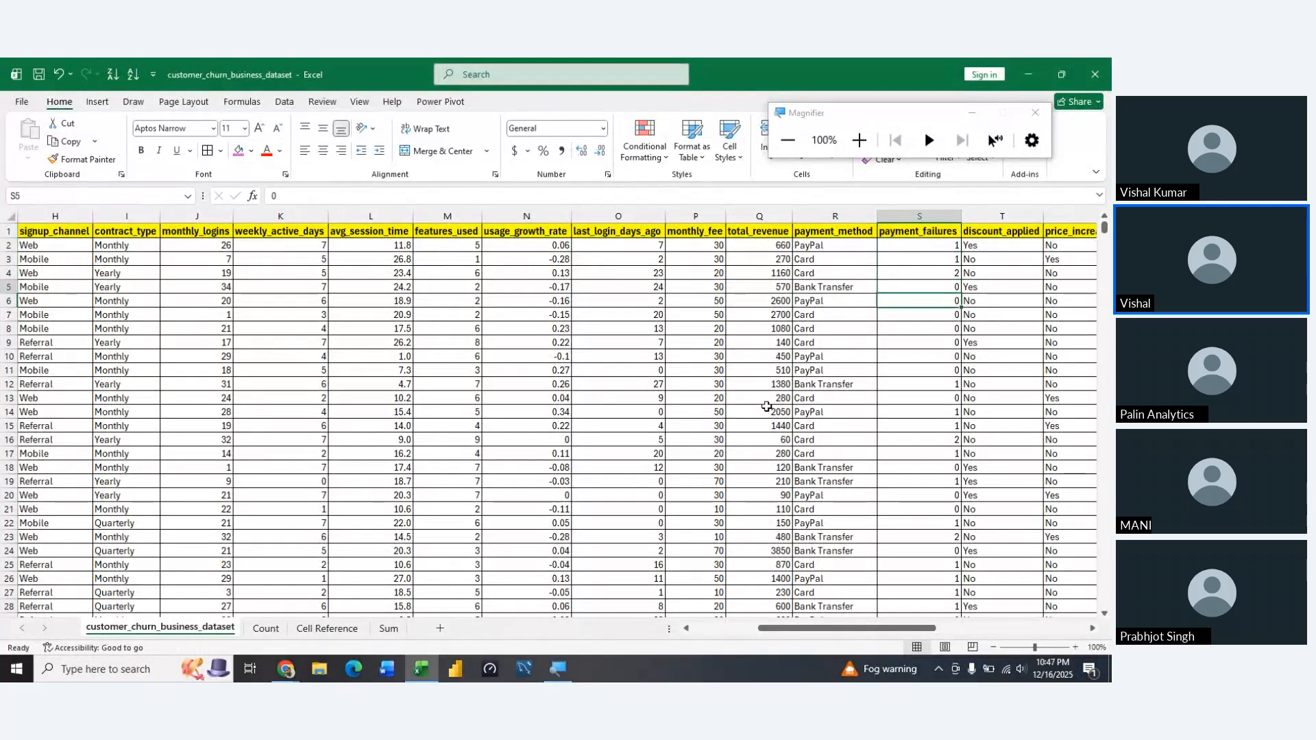
pyautogui.press('Up')
pyautogui.press('Up')
pyautogui.press('Up')
pyautogui.press('Up')
# Examine the payment_failures values in the first rows and the neighbouring columns up to support_tickets
pyautogui.press('Down')
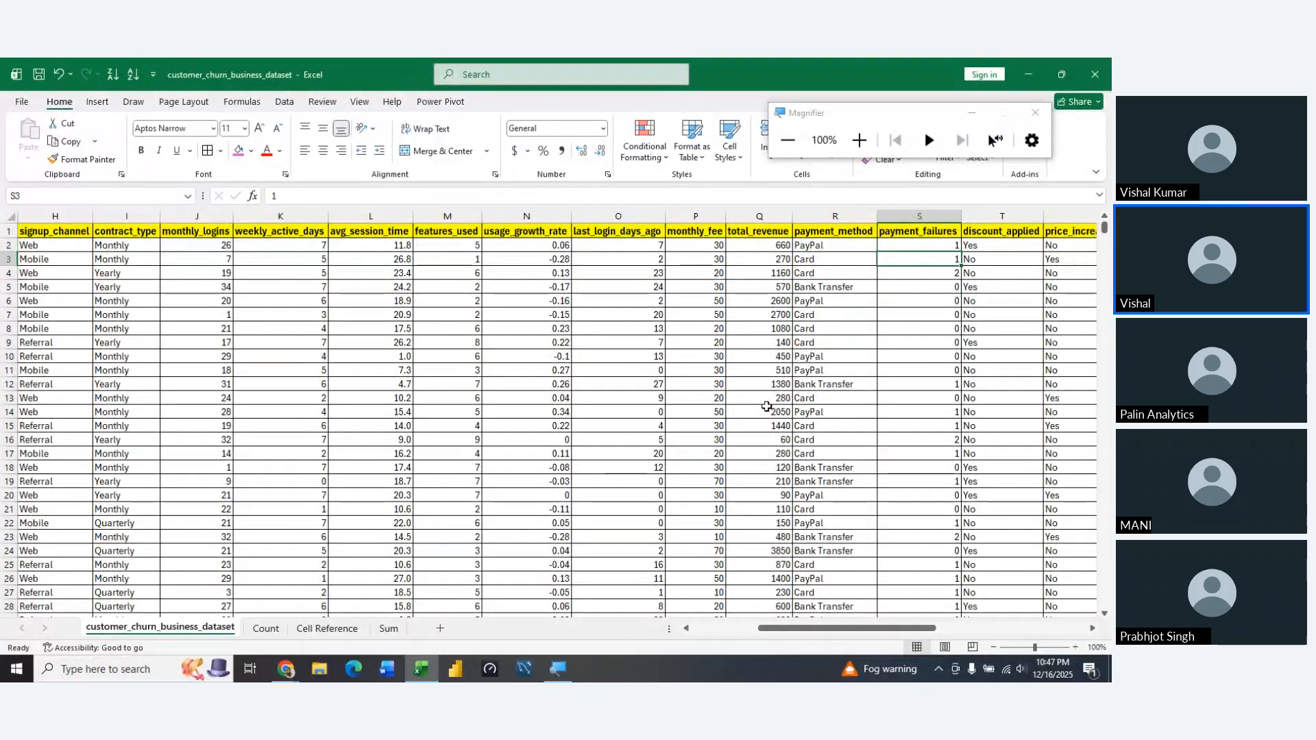
pyautogui.press('Up')
pyautogui.press('Down')
pyautogui.press('Down')
pyautogui.press('Down')
pyautogui.press('Down')
pyautogui.press('Down')
pyautogui.press('Down')
pyautogui.press('Down')
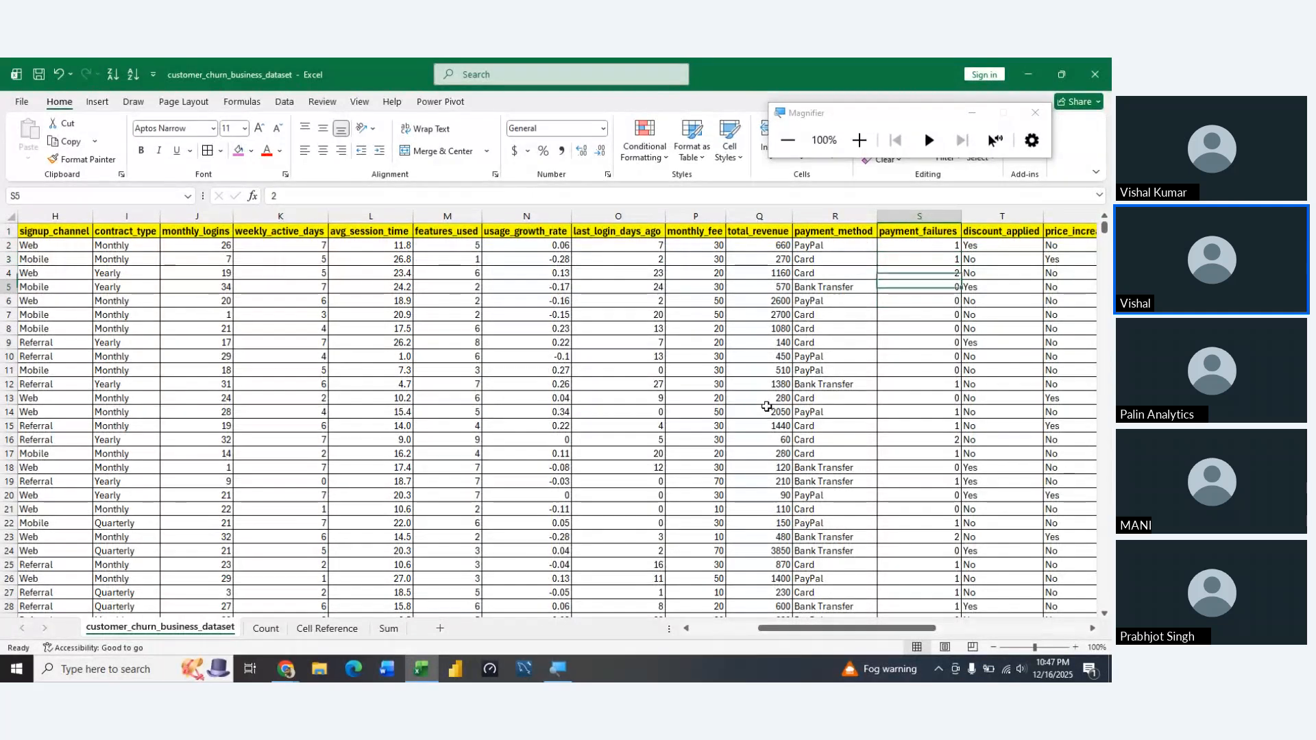
pyautogui.press('Down')
pyautogui.press('Down')
pyautogui.press('Up')
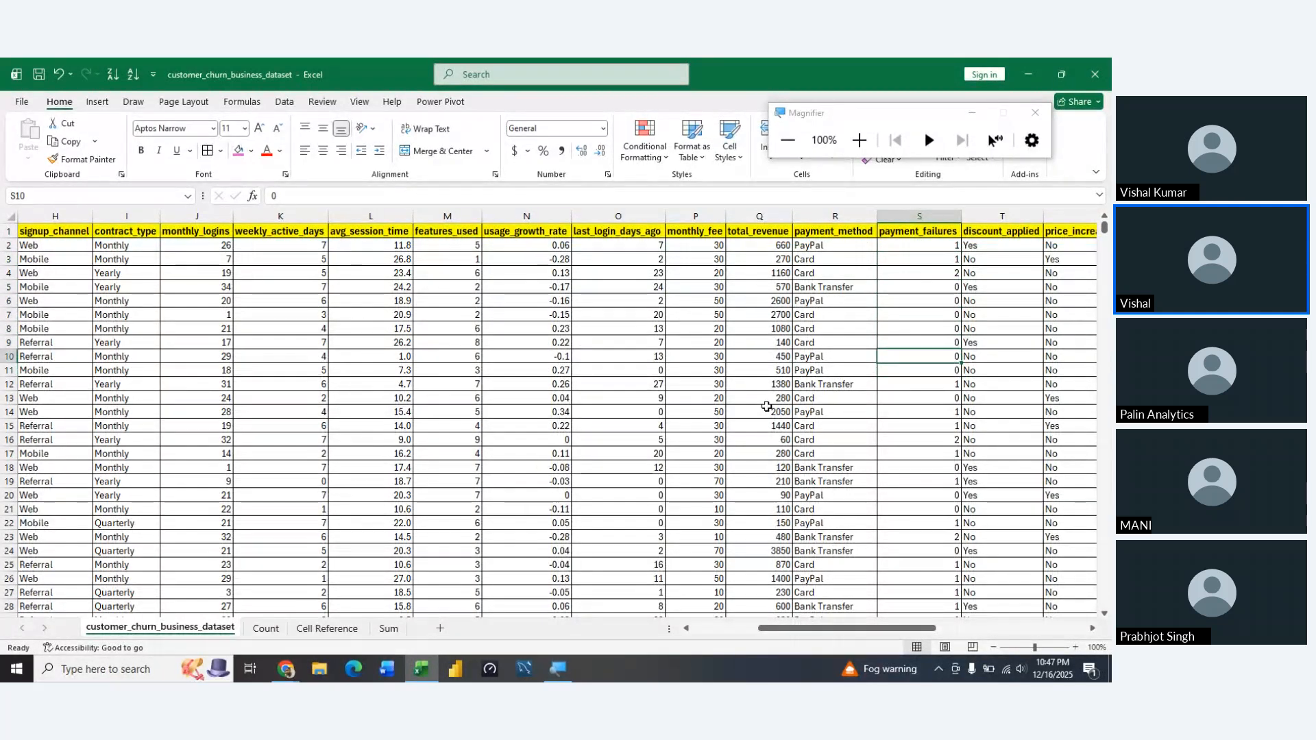
pyautogui.press('Right')
pyautogui.press('Up')
pyautogui.press('Right')
pyautogui.press('Right')
pyautogui.press('Right')
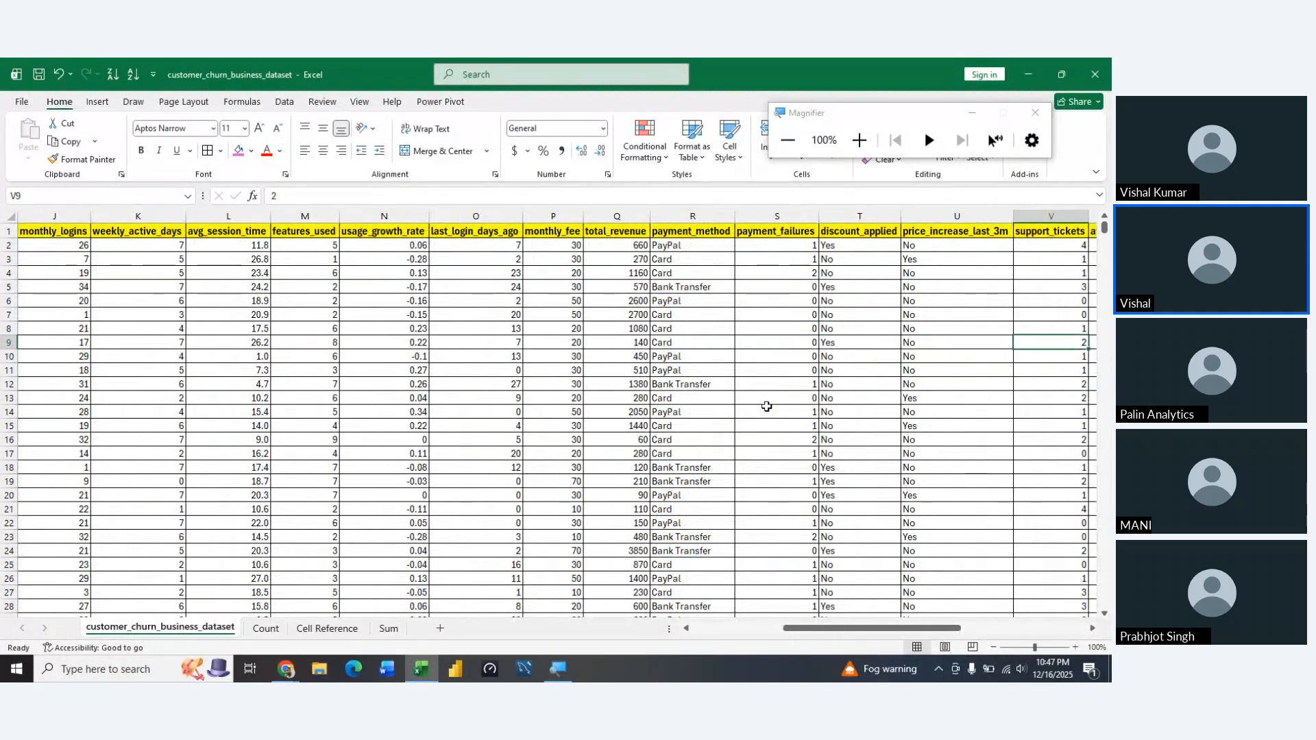
pyautogui.press('Left')
pyautogui.press('Left')
pyautogui.press('Left')
pyautogui.press('Left')
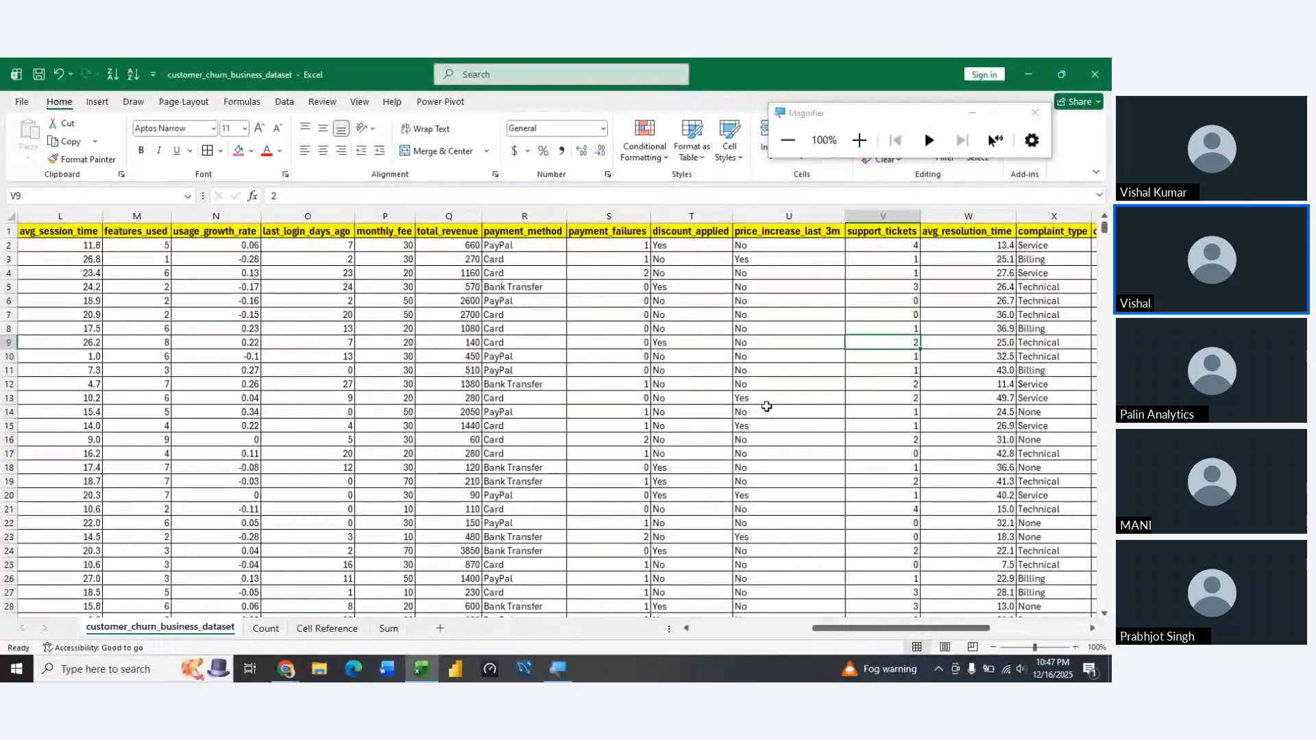
pyautogui.press('Up')
pyautogui.press('Up')
pyautogui.press('Up')
pyautogui.press('Up')
pyautogui.press('Up')
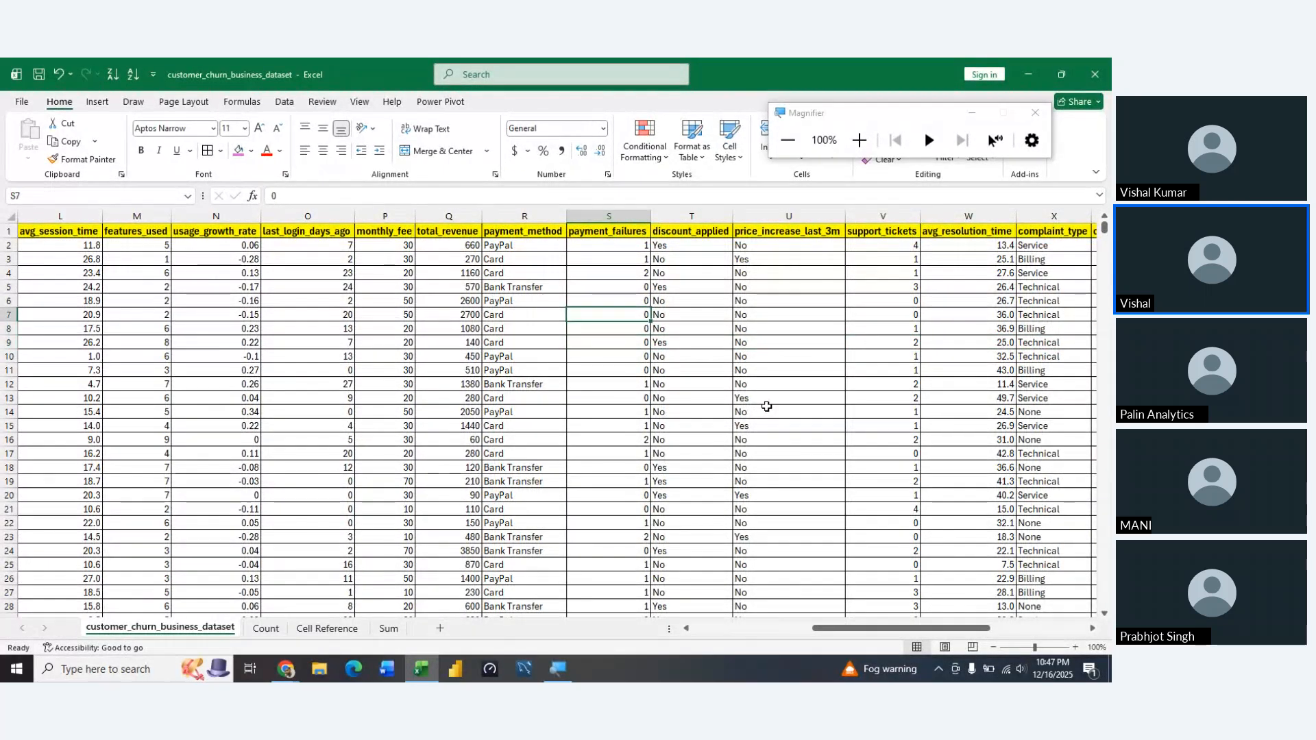
# Look through the remaining dataset columns from discount_applied across to survey_response and churn
pyautogui.press('Right')
pyautogui.press('Right')
pyautogui.press('Right')
pyautogui.press('Right')
pyautogui.press('Right')
pyautogui.press('Right')
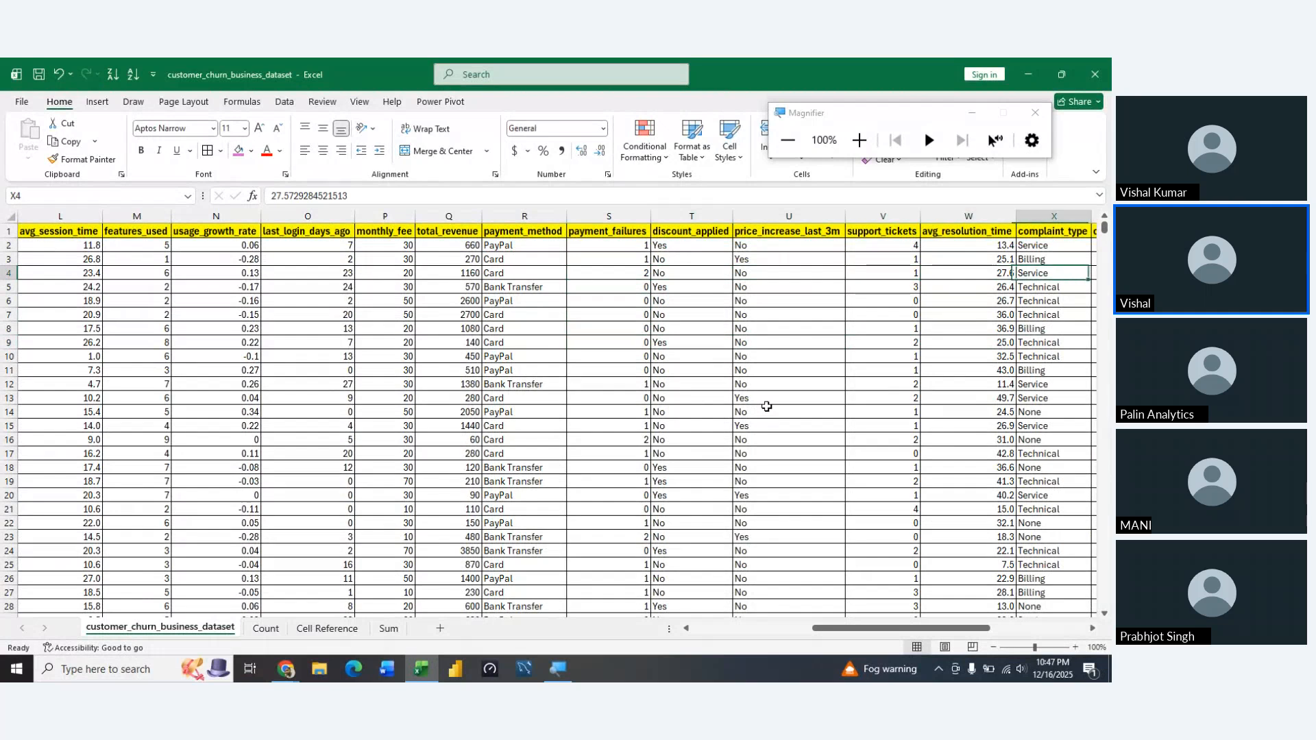
pyautogui.press('Up')
pyautogui.press('Left')
pyautogui.press('Left')
pyautogui.press('Up')
pyautogui.press('Right')
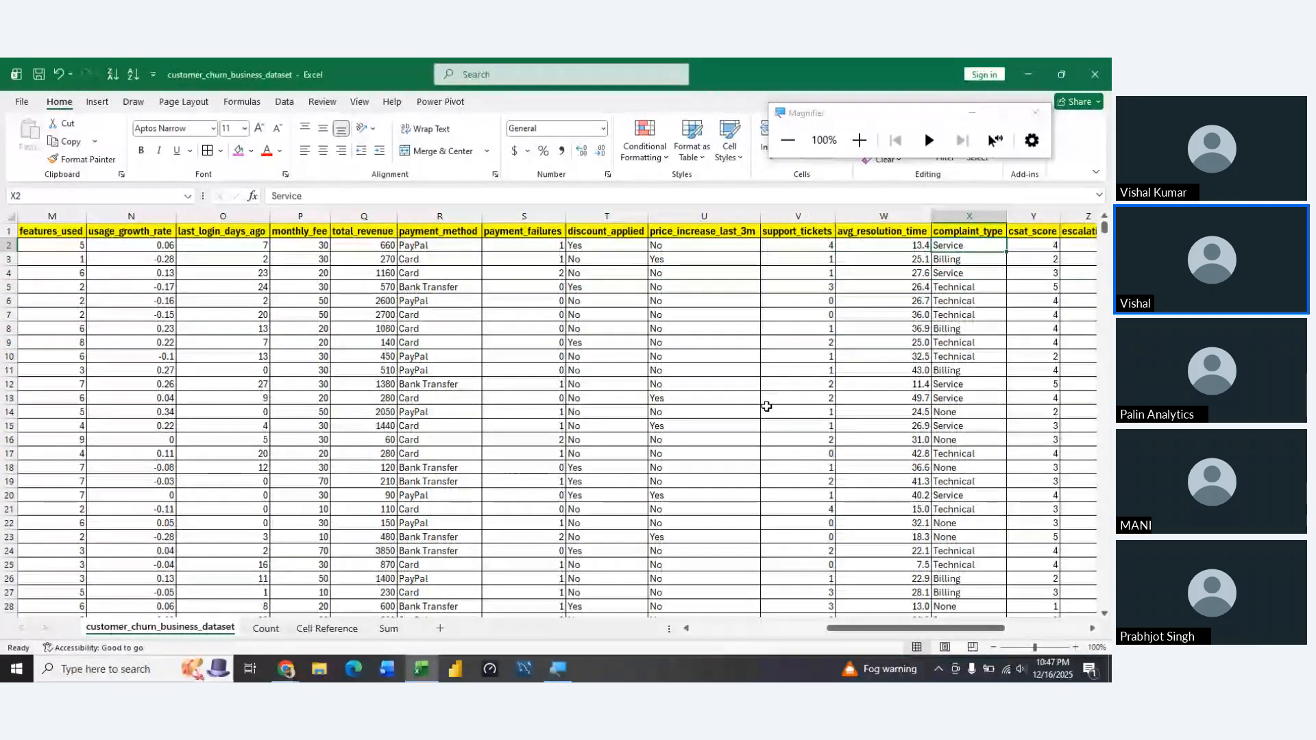
pyautogui.press('Right')
pyautogui.press('Right')
pyautogui.press('Right')
pyautogui.press('Right')
pyautogui.press('Right')
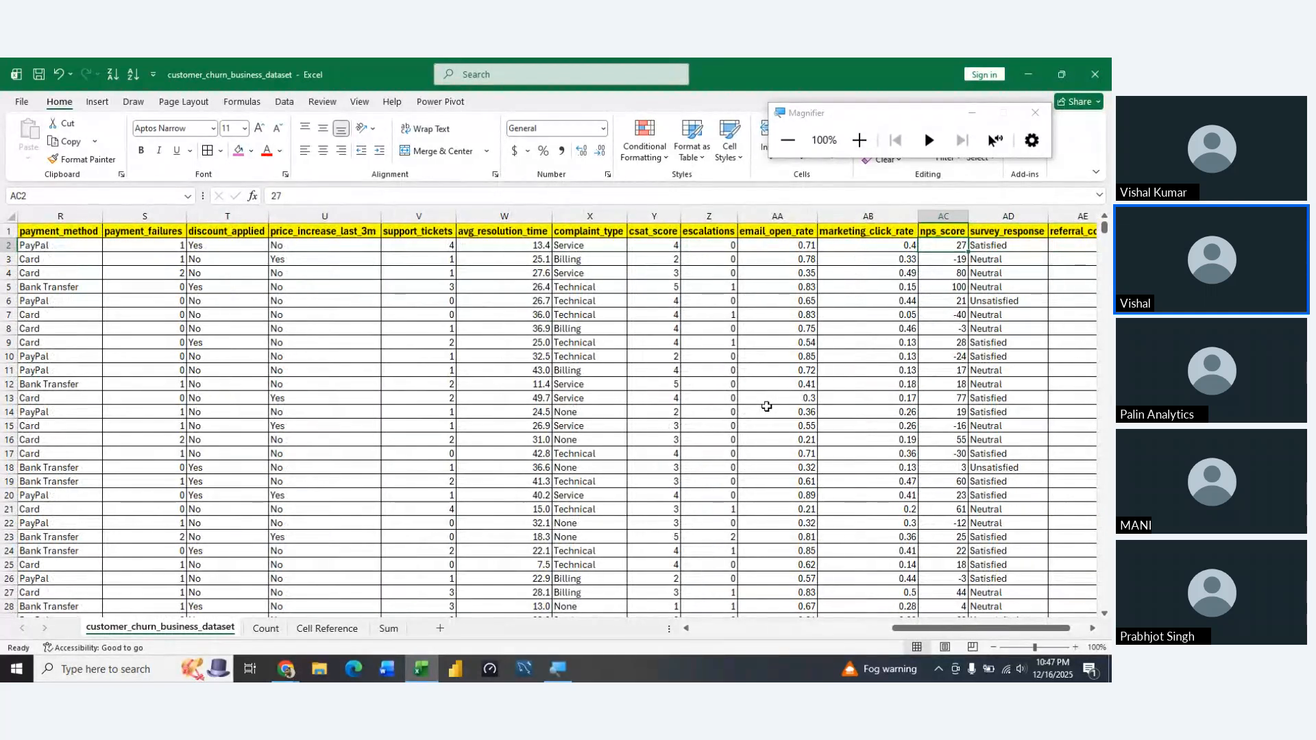
pyautogui.hscroll(3, 766, 406)
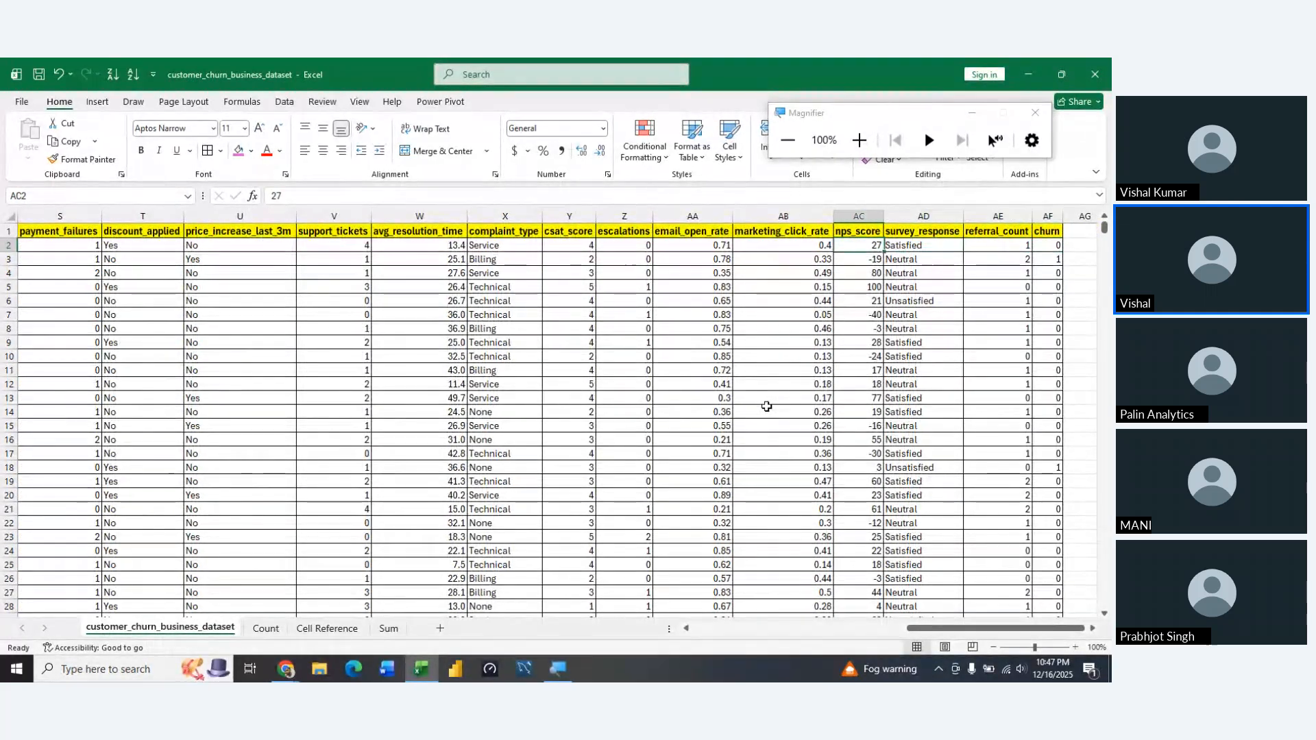
pyautogui.press('Right')
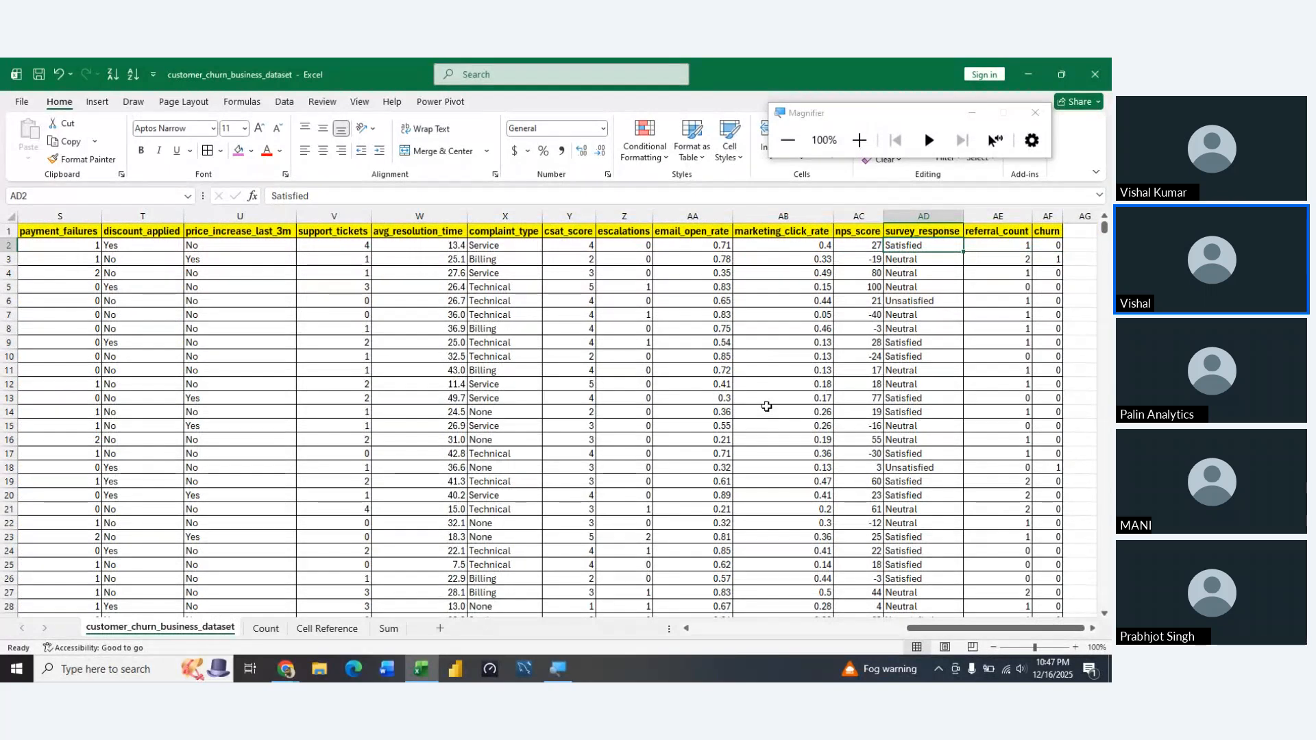
# Review the complaint_type and csat_score columns, and read down the first survey_response values
pyautogui.press('Left')
pyautogui.press('Left')
pyautogui.press('Left')
pyautogui.press('Left')
pyautogui.press('Left')
pyautogui.press('Left')
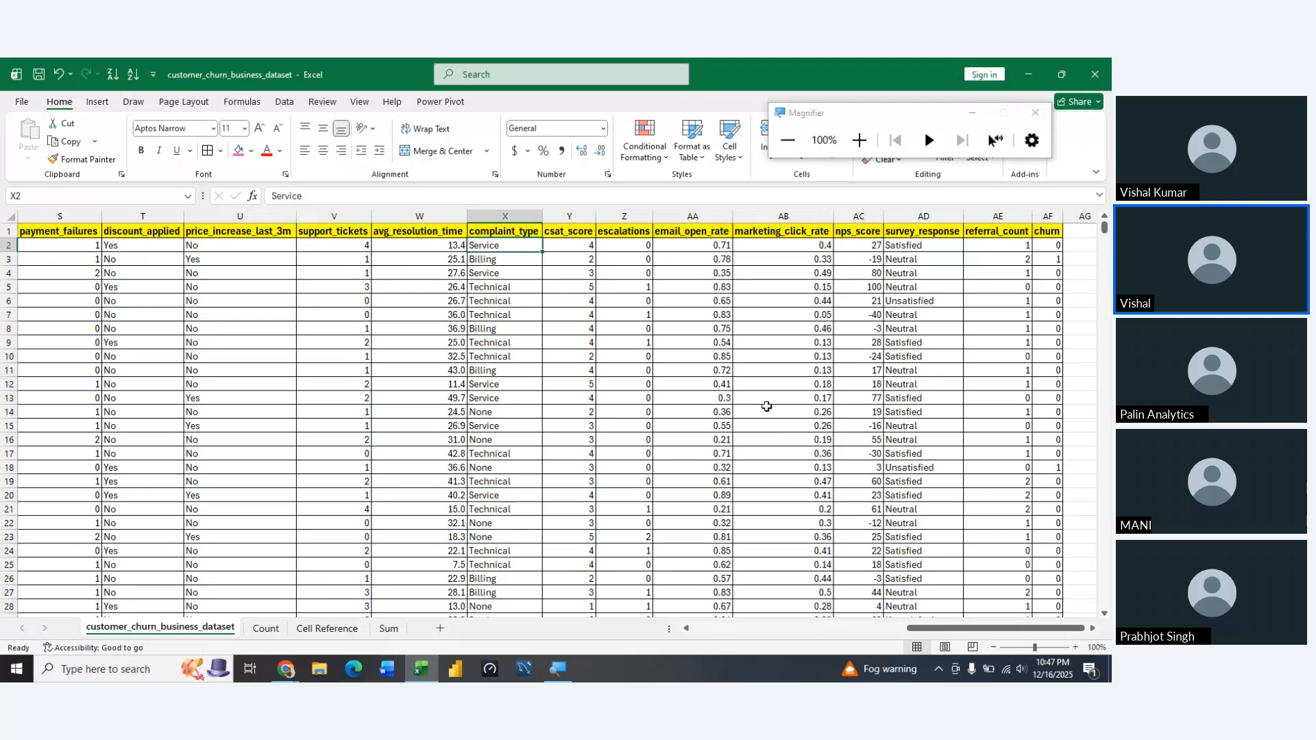
pyautogui.press('Right')
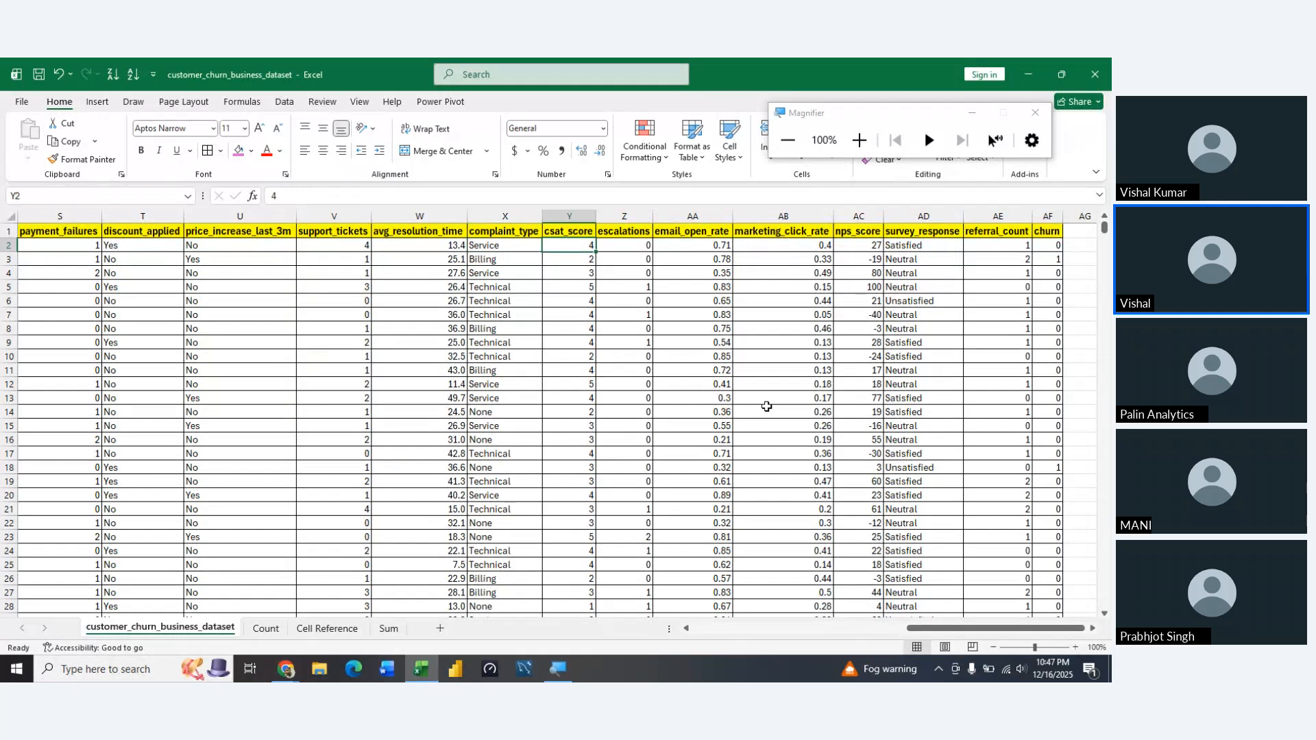
pyautogui.press('Right')
pyautogui.press('Right')
pyautogui.press('Right')
pyautogui.press('Right')
pyautogui.press('Right')
pyautogui.press('Down')
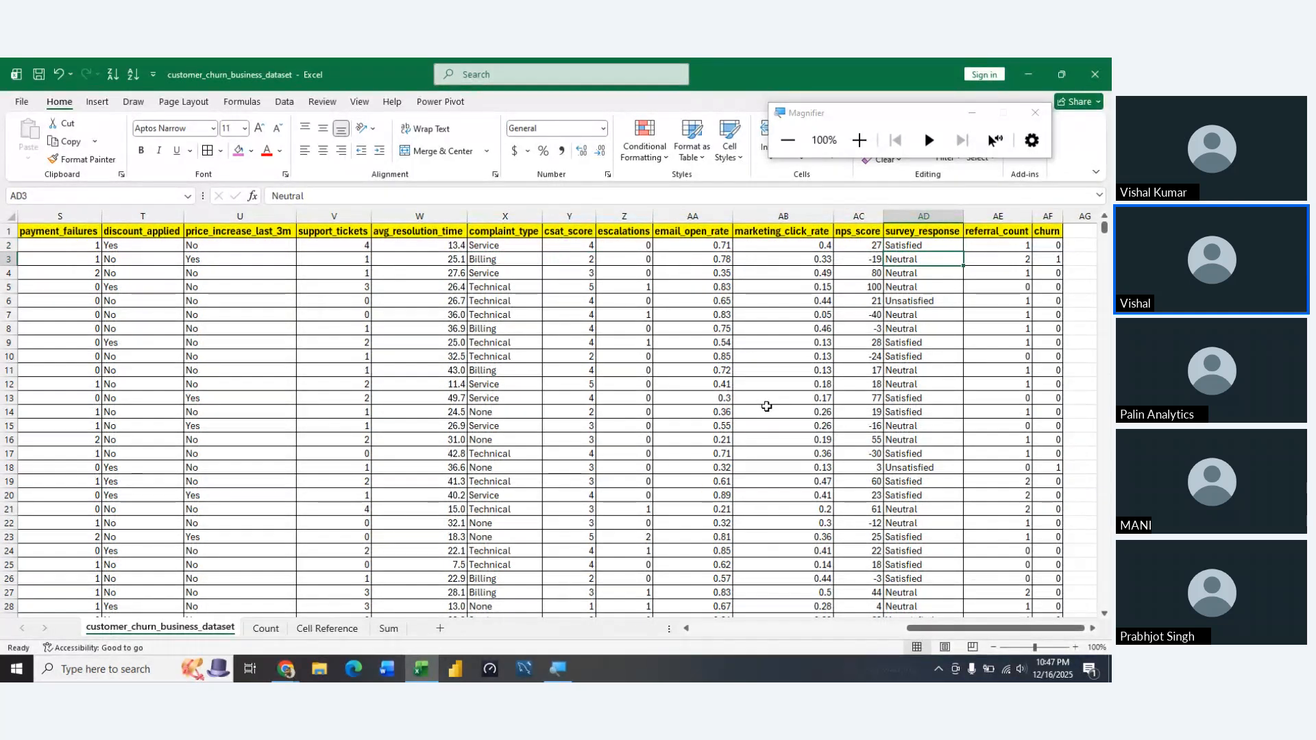
pyautogui.press('Down')
pyautogui.press('Down')
pyautogui.press('Down')
pyautogui.press('Down')
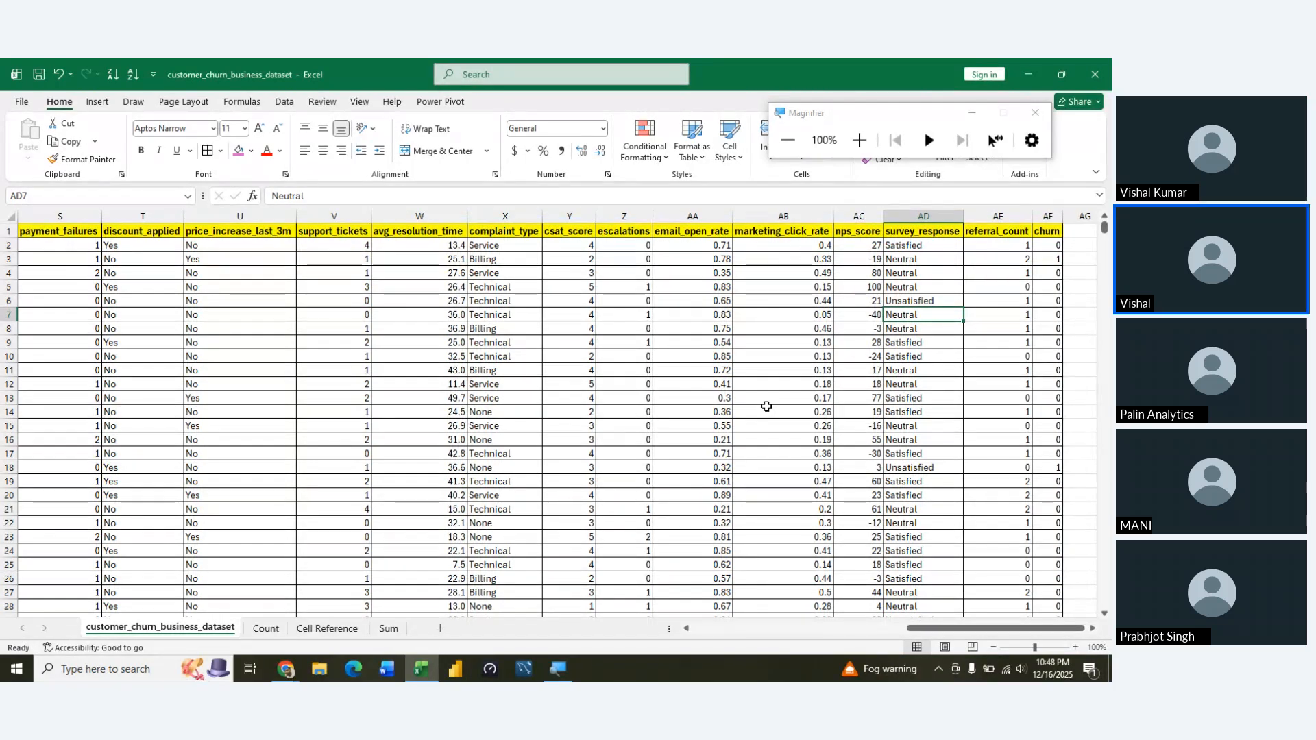
# Open the Count sheet at empty cell F18 and switch to the Kaggle dataset page in Chrome
pyautogui.click(267, 628)
pyautogui.click(650, 585)
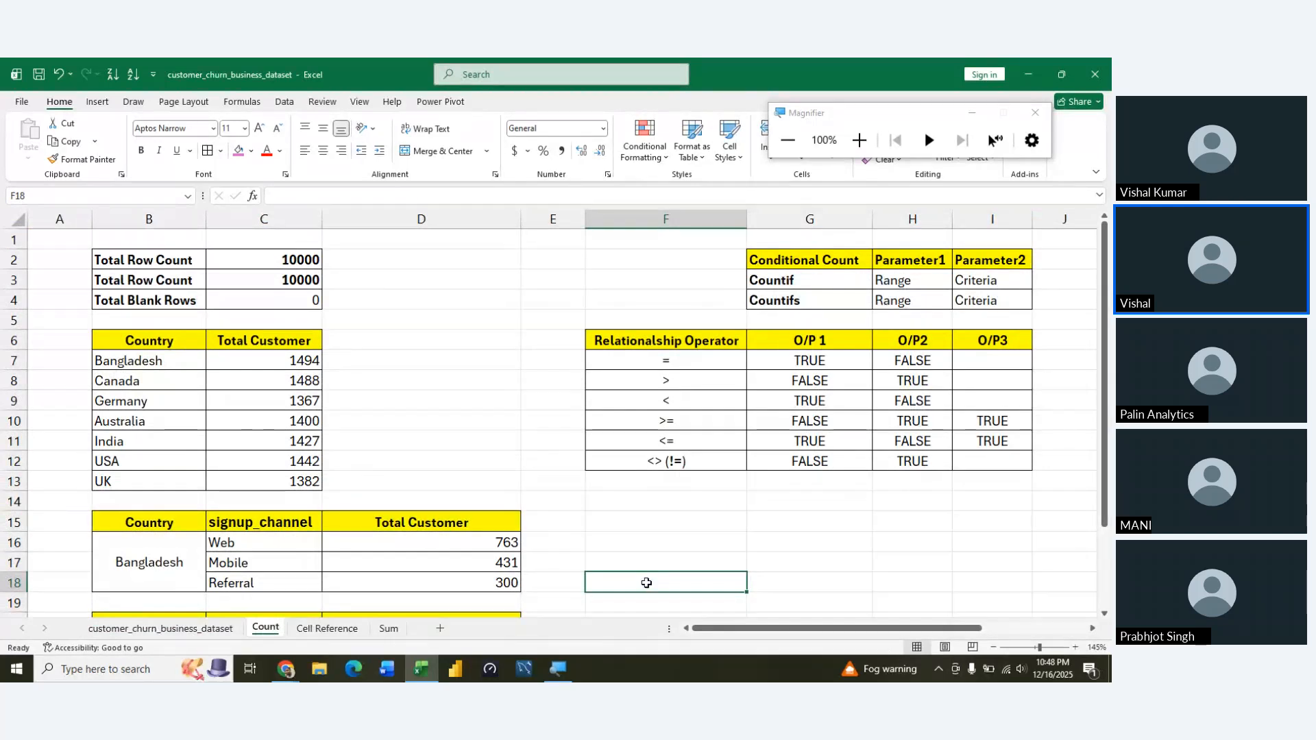
pyautogui.click(421, 671)
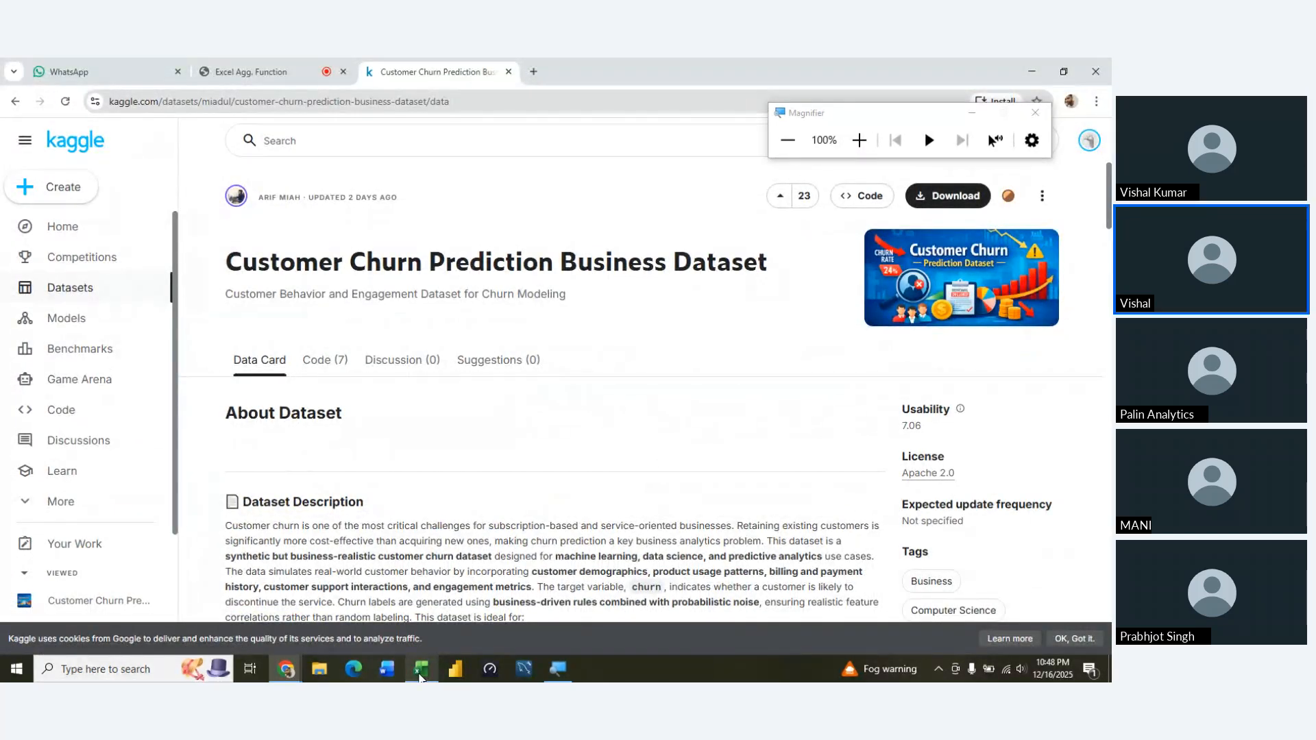